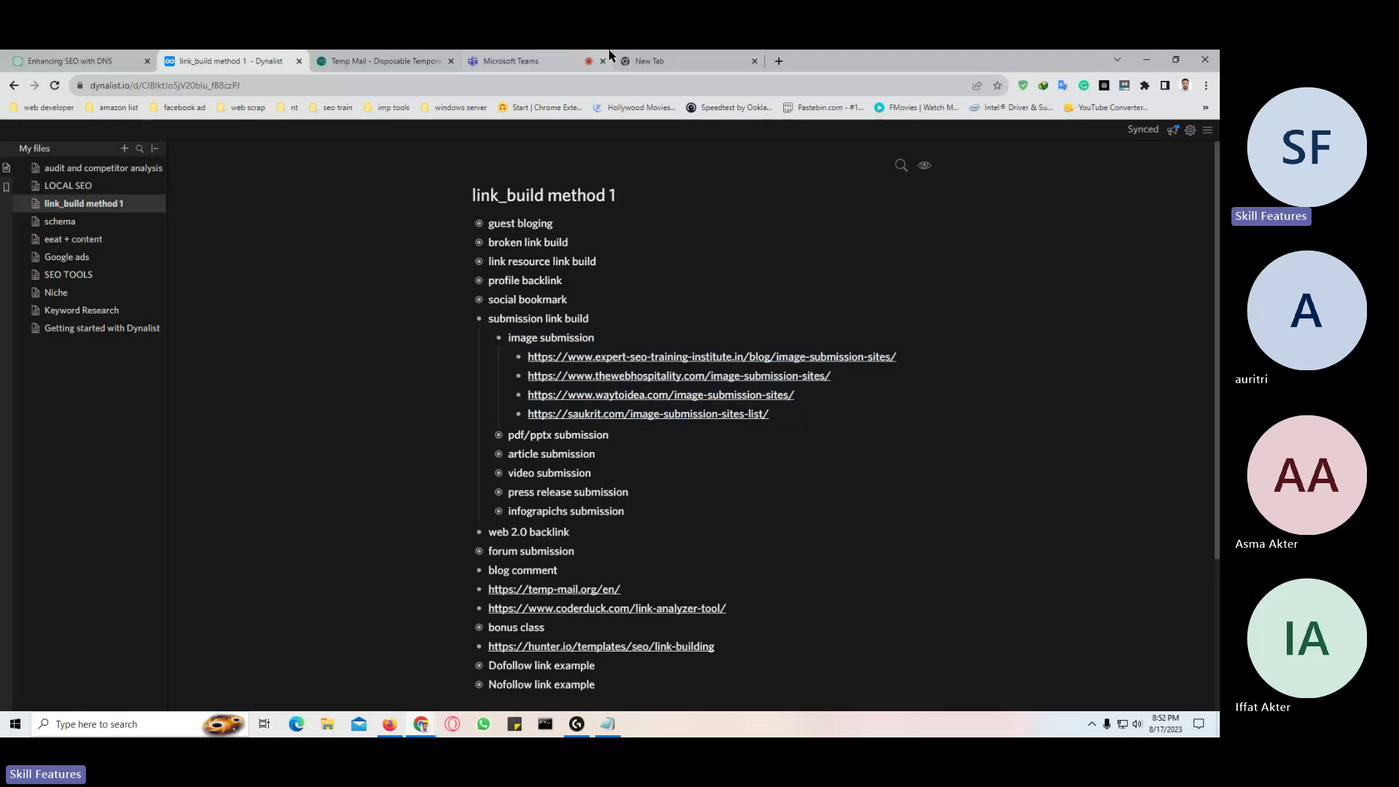
Step: Leave the Dynalist link-building notes and switch to the Temp Mail tab
left_click(540, 58)
left_click(388, 58)
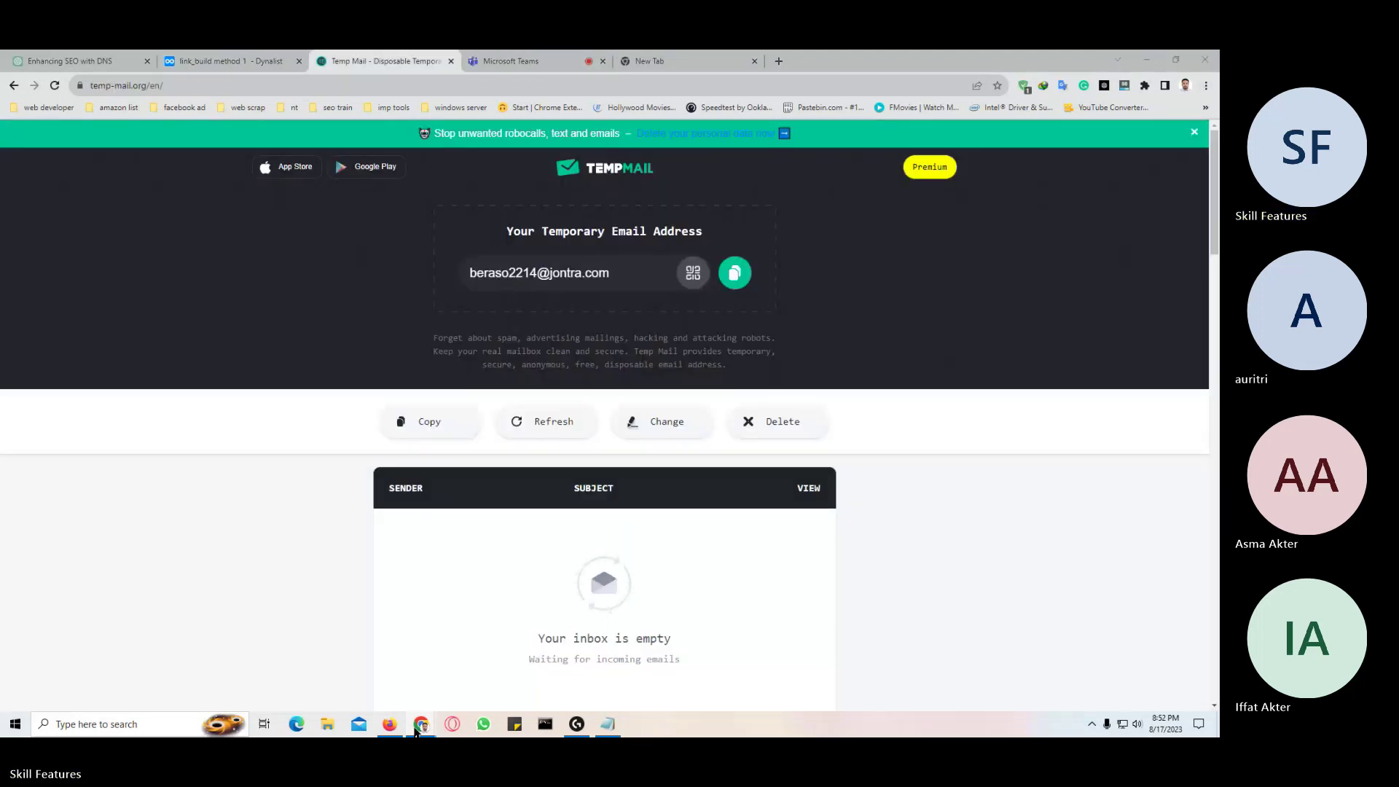
Step: Bring up the incognito window and search Google for 'pinterest'
mouse_move(421, 724)
left_click(419, 665)
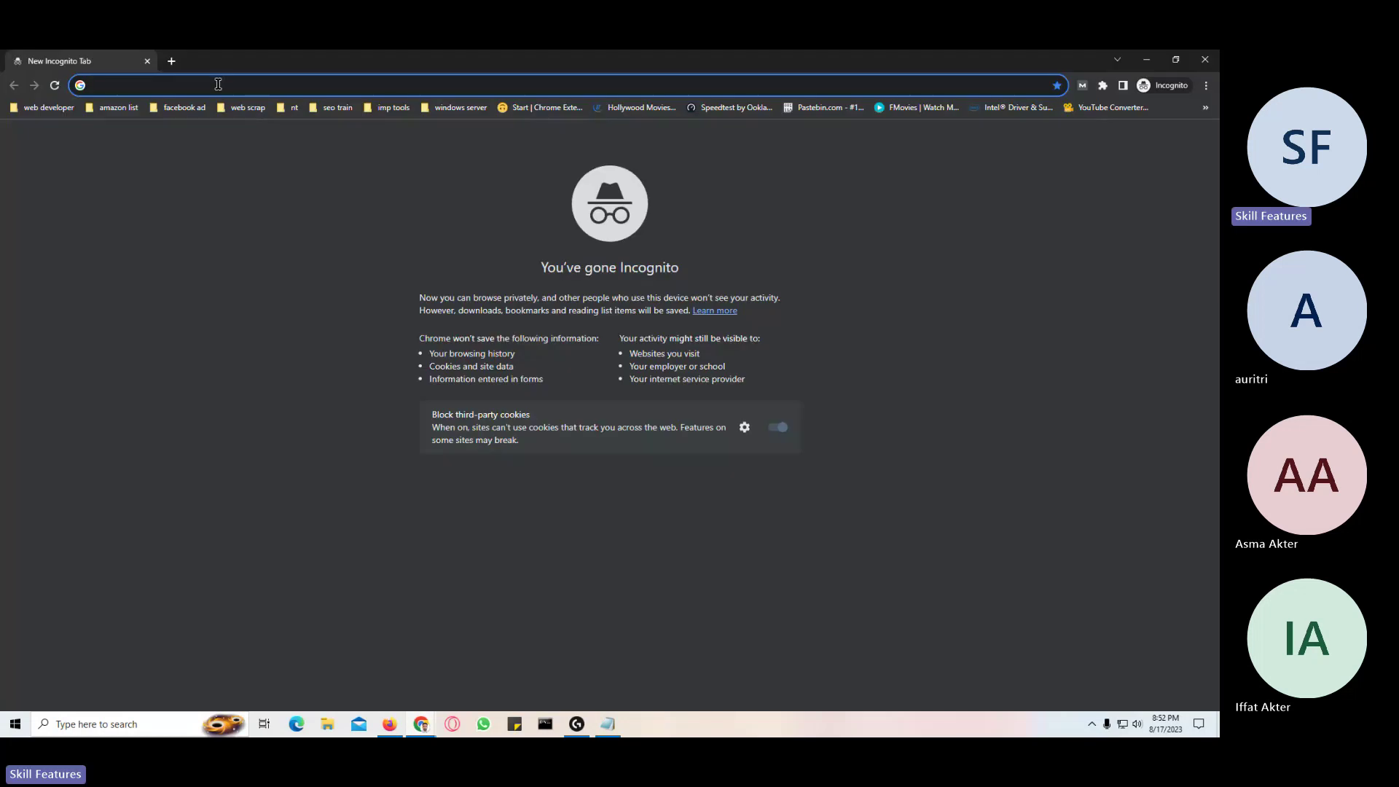
type("pinteres")
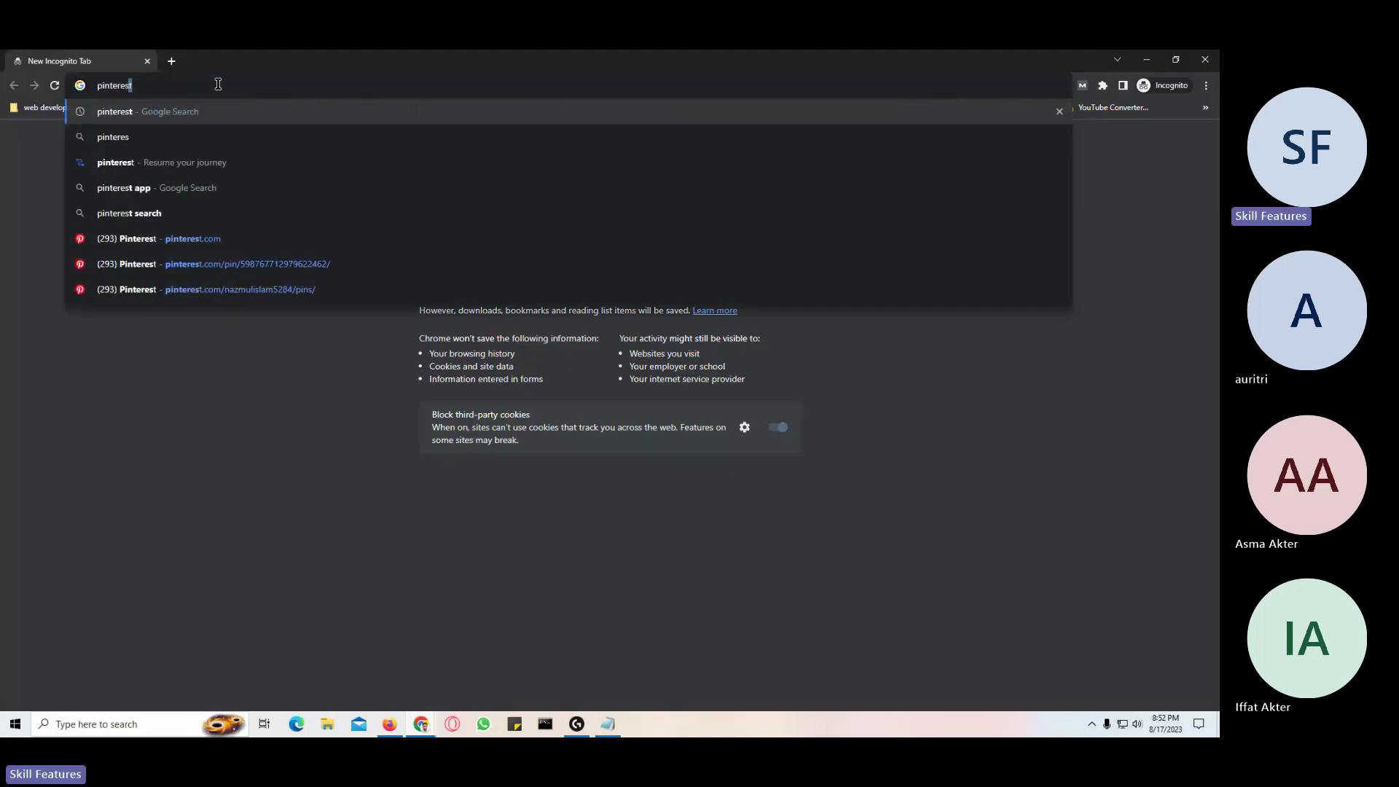
key("Return")
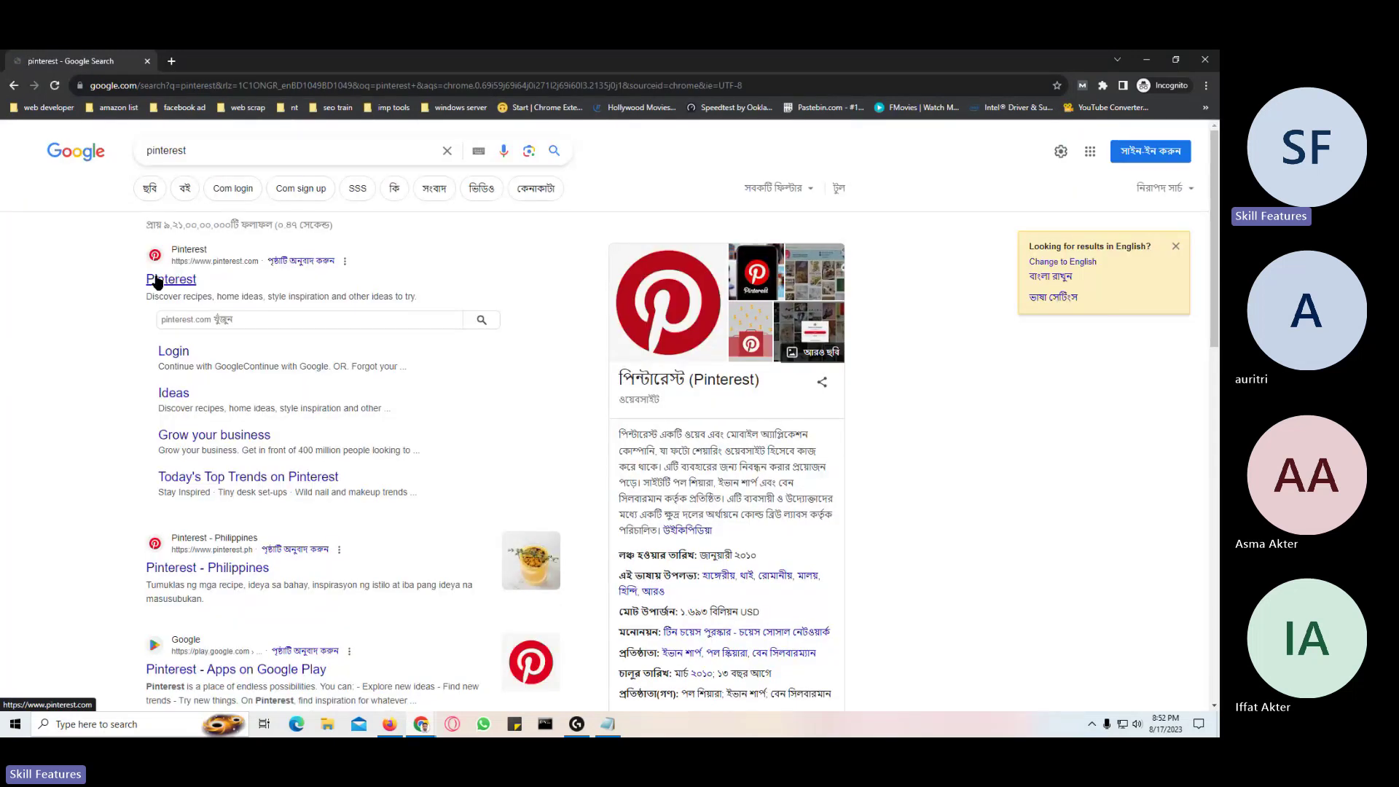
Step: Open the official Pinterest site from the results and look over its landing page
left_click(157, 280)
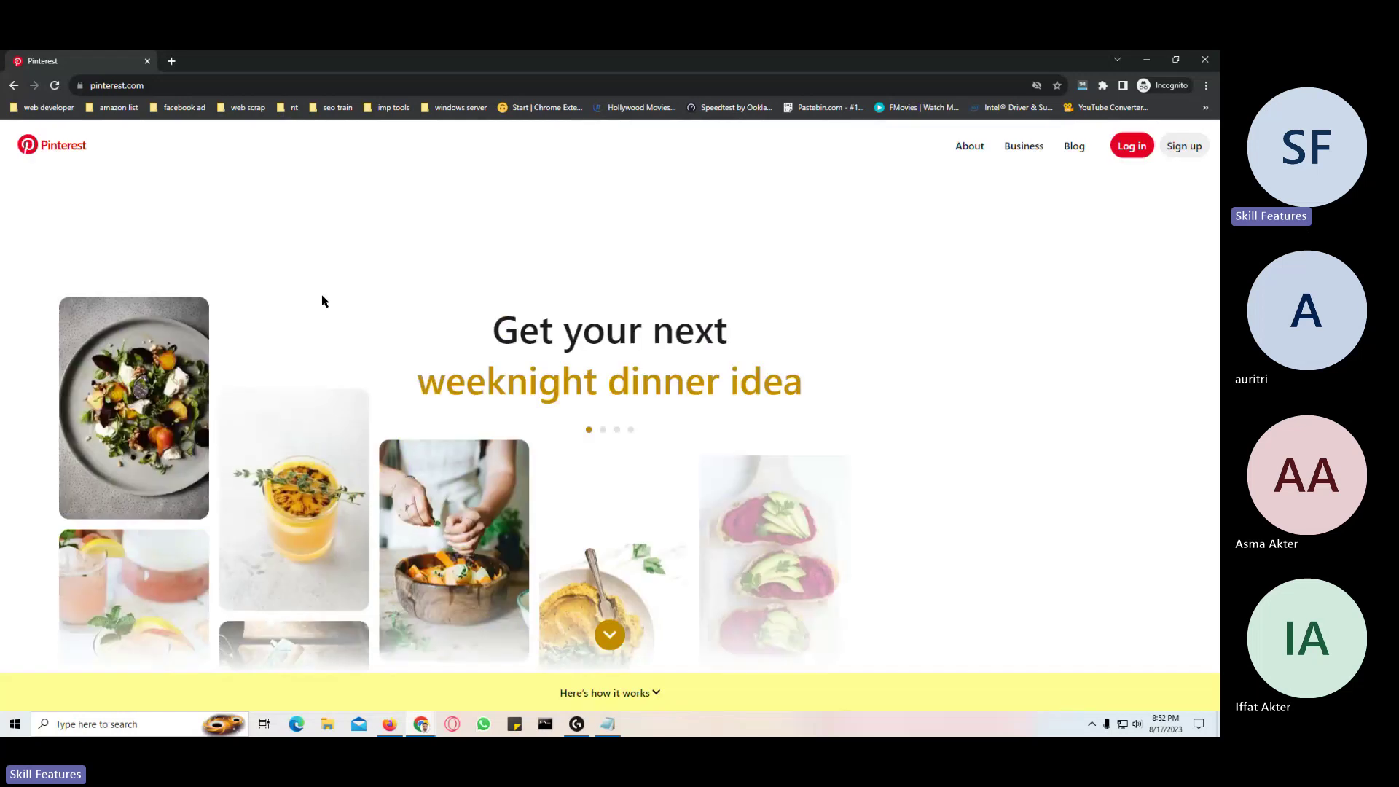
scroll(601, 408, "down", 2)
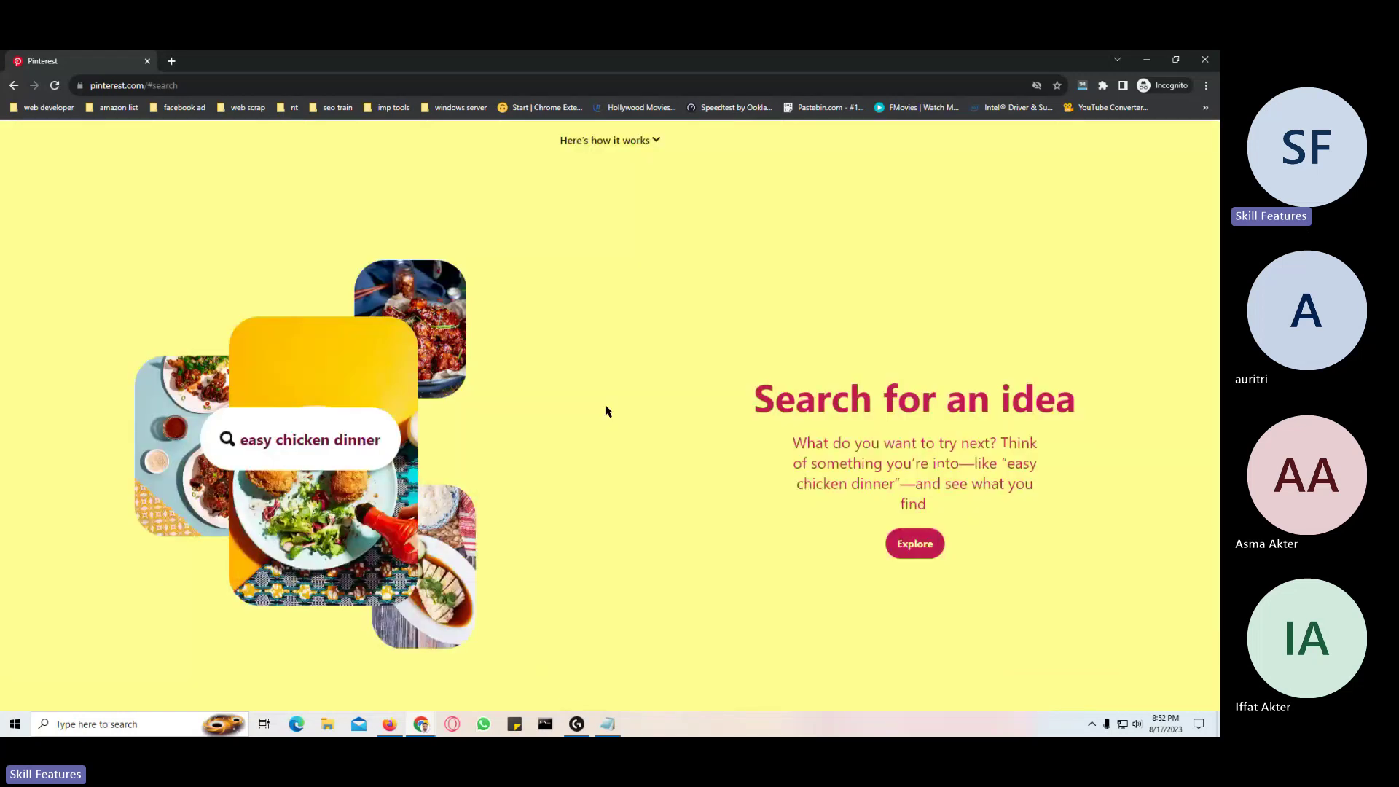
scroll(594, 417, "up", 2)
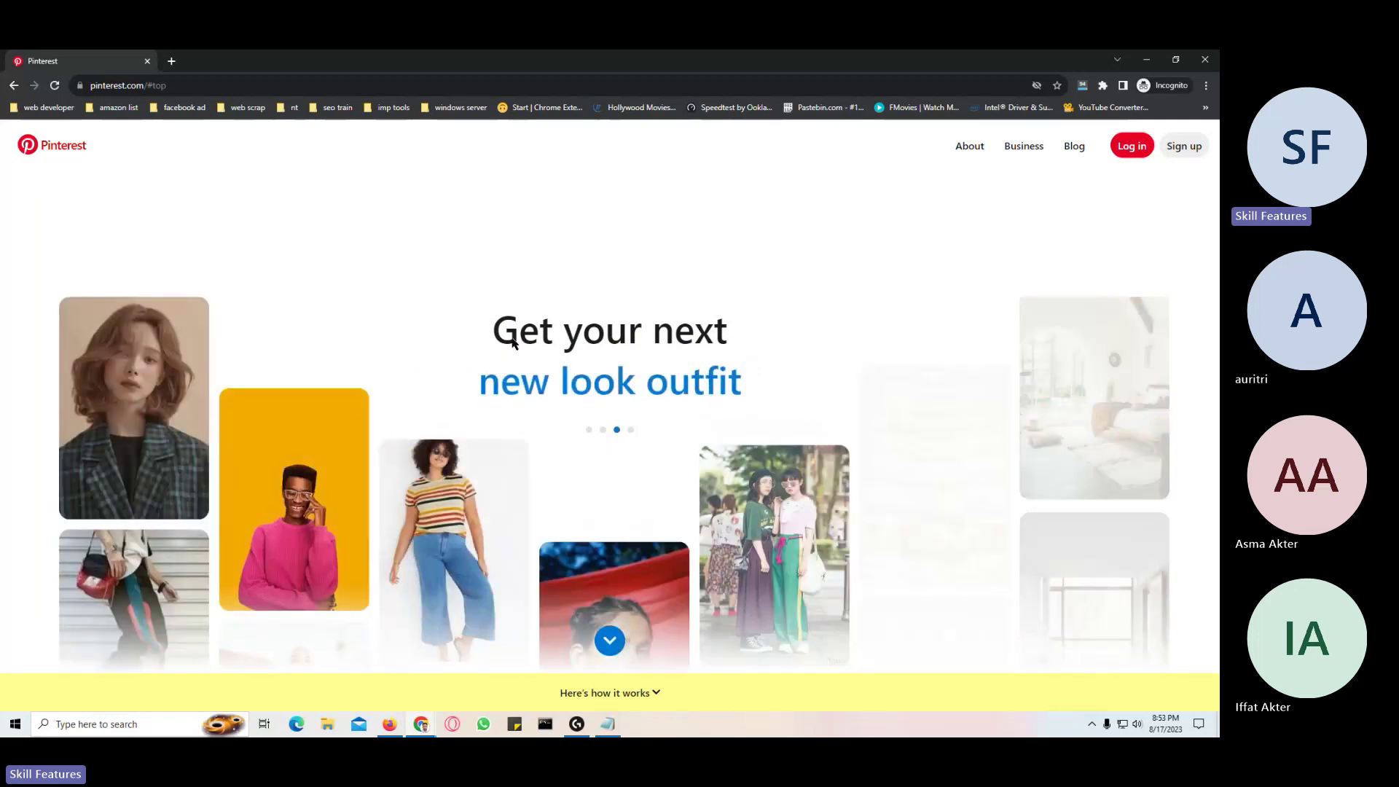
left_click_drag(696, 381, 758, 394)
left_click(753, 369)
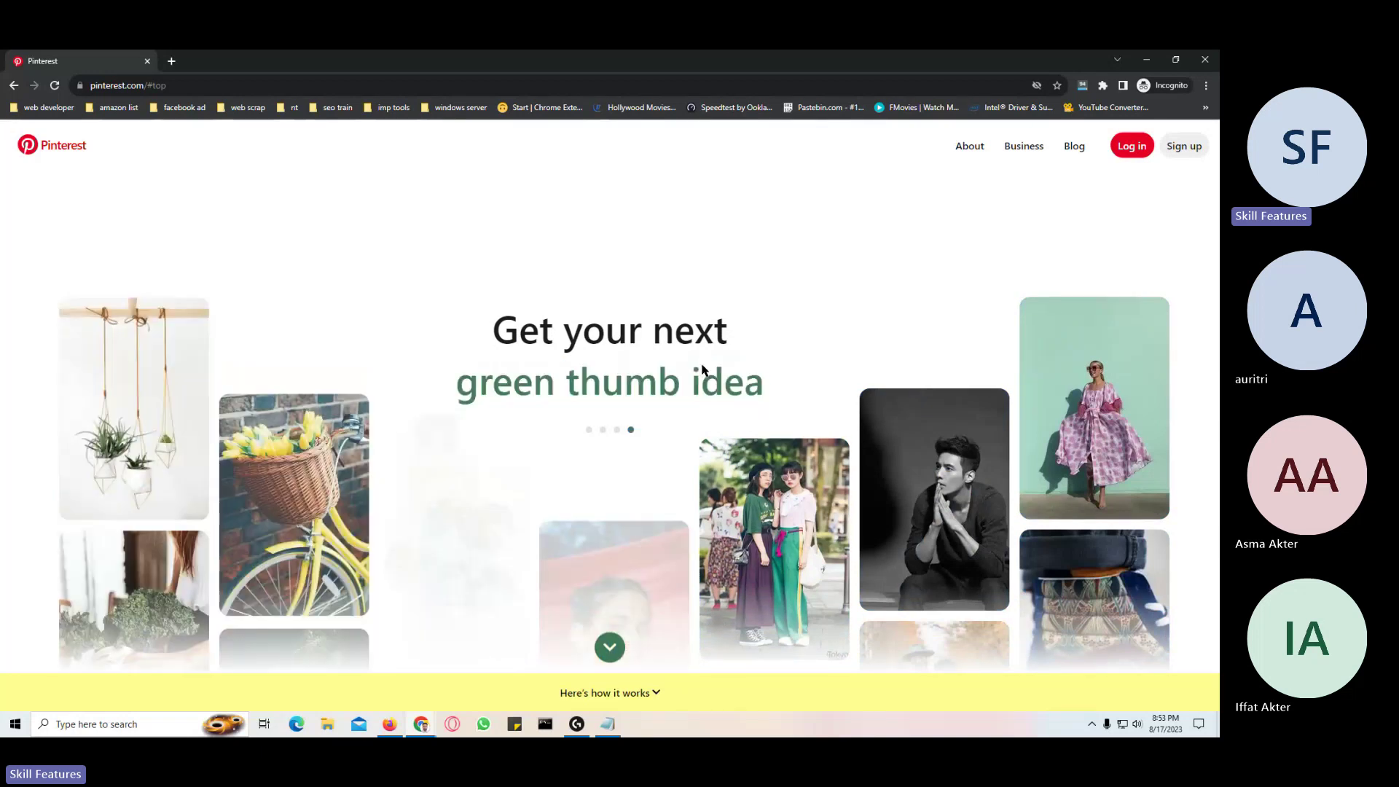
scroll(703, 370, "down", 2)
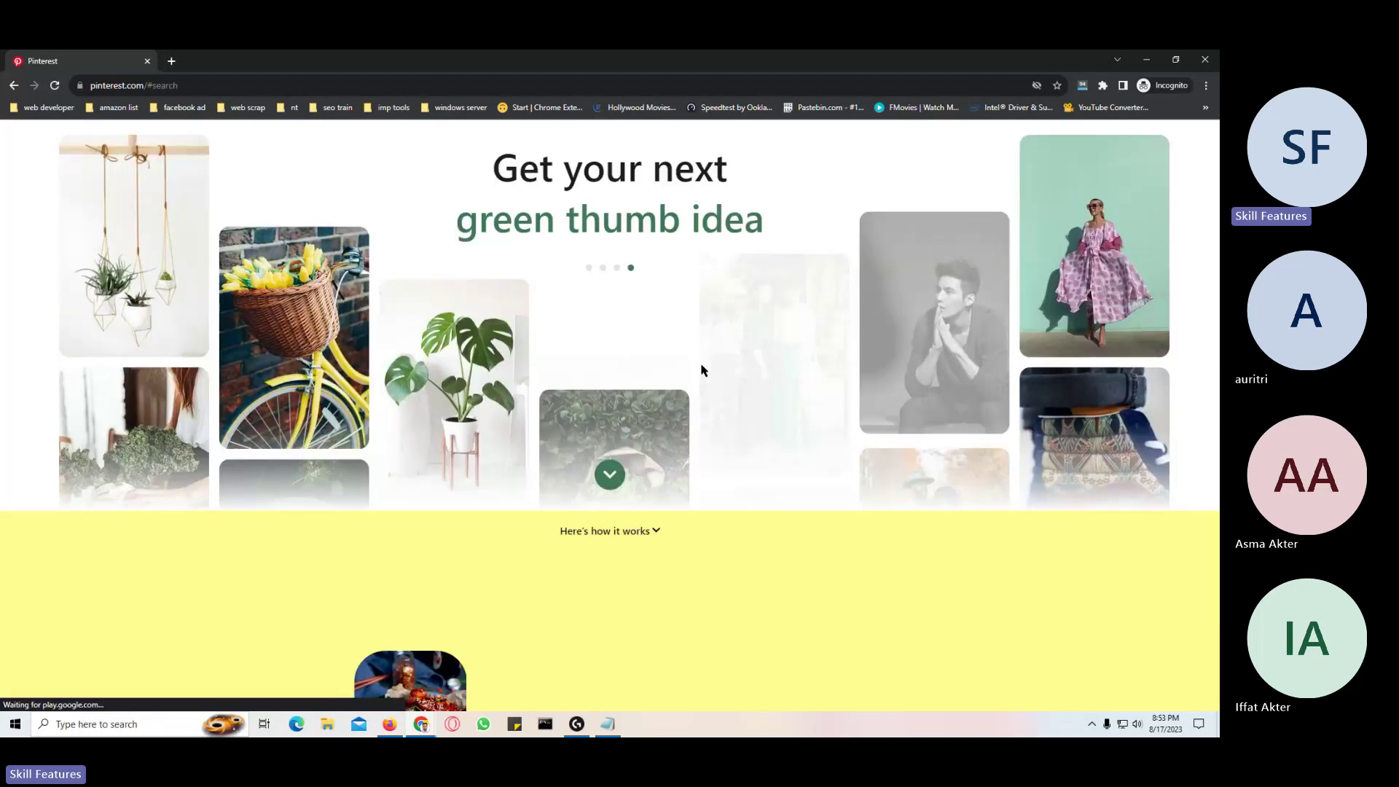
scroll(671, 382, "up", 2)
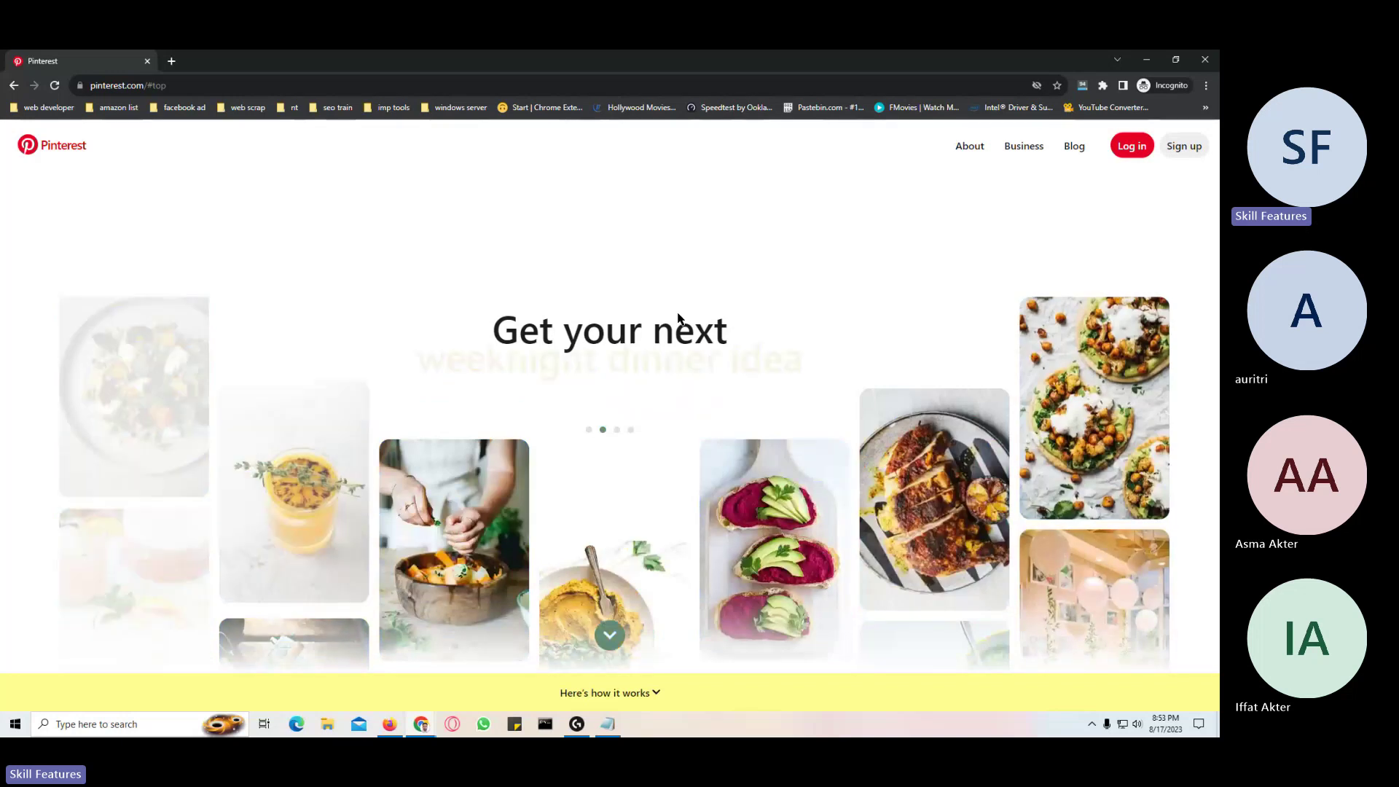
left_click_drag(509, 335, 742, 360)
left_click(644, 344)
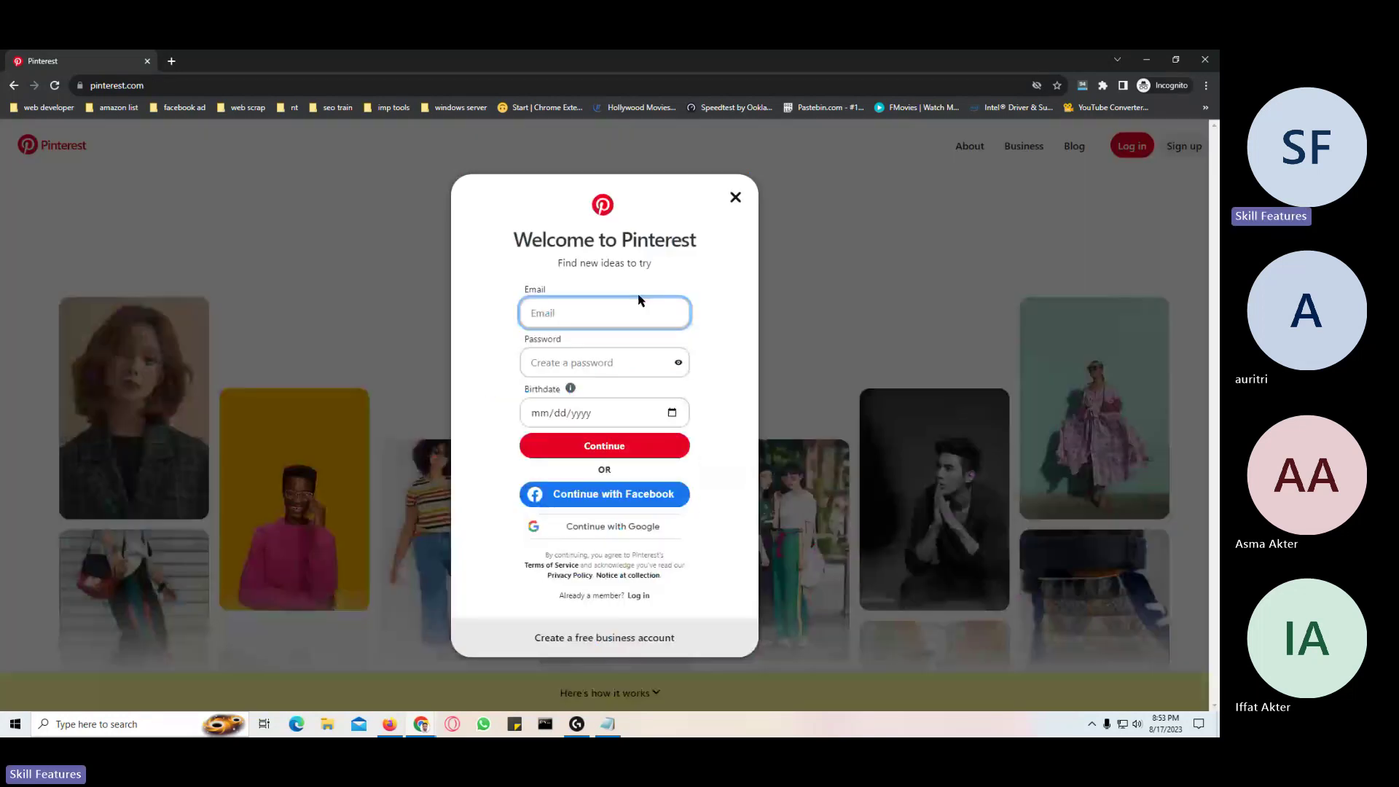
Step: Copy the Temp Mail page address from the other window and return to the incognito window
left_click(639, 303)
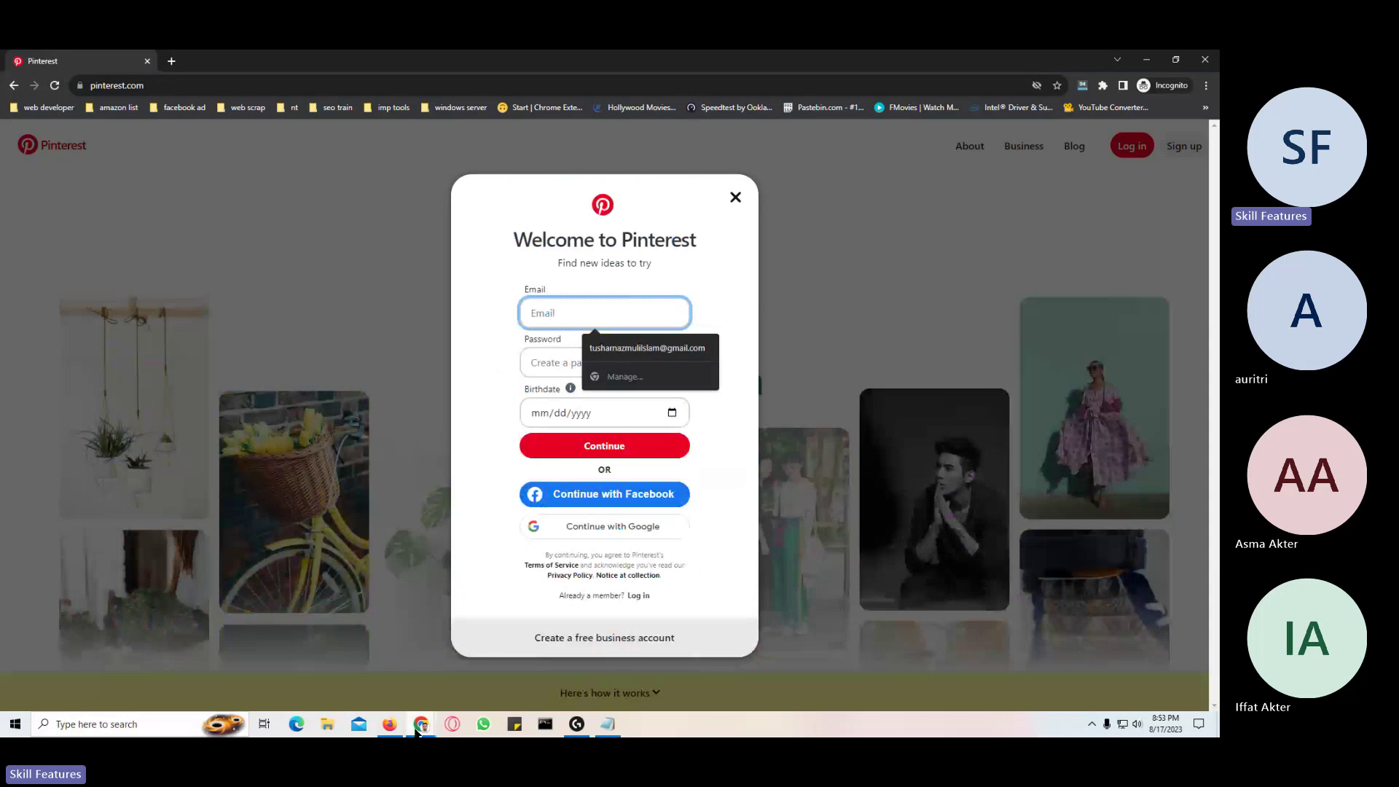
left_click(420, 725)
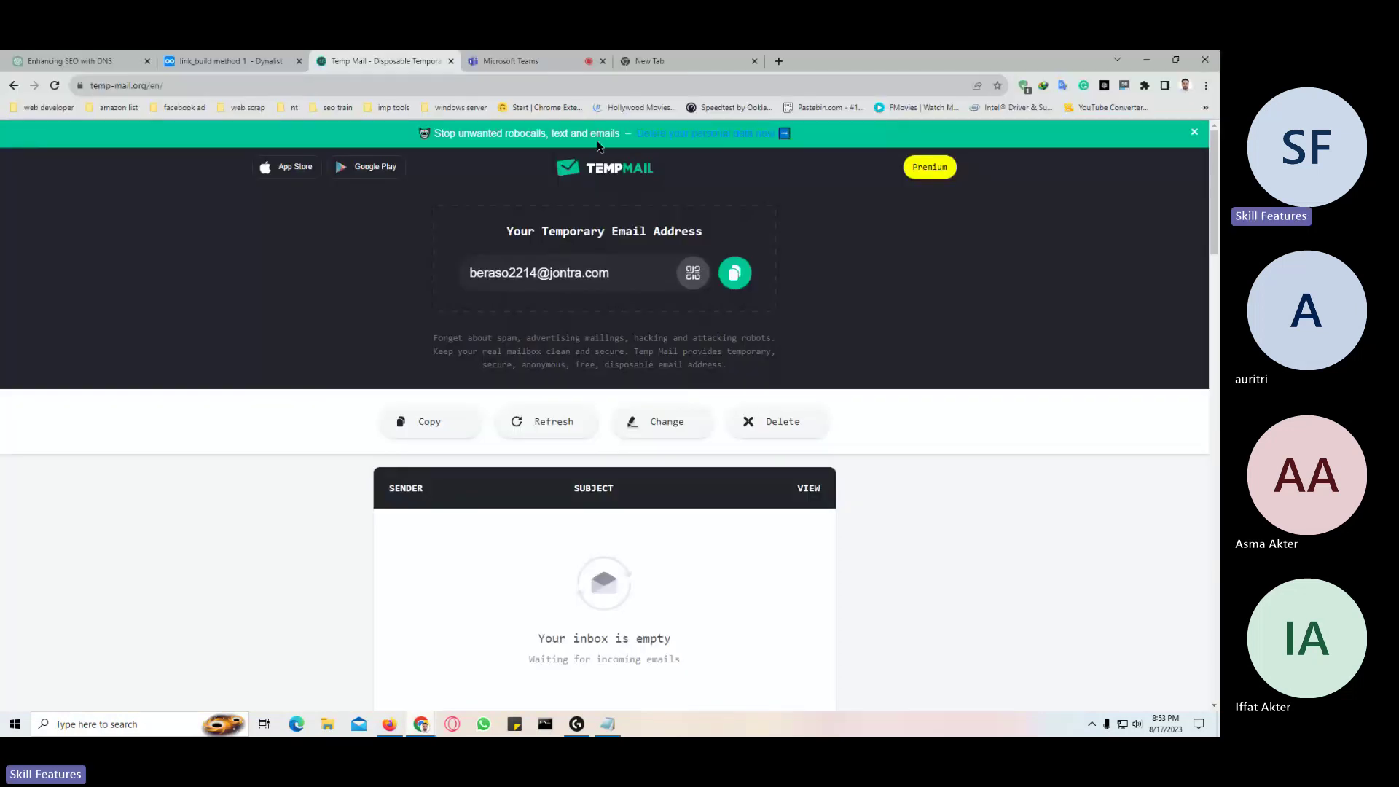
right_click(364, 85)
key("ctrl+c")
left_click(398, 137)
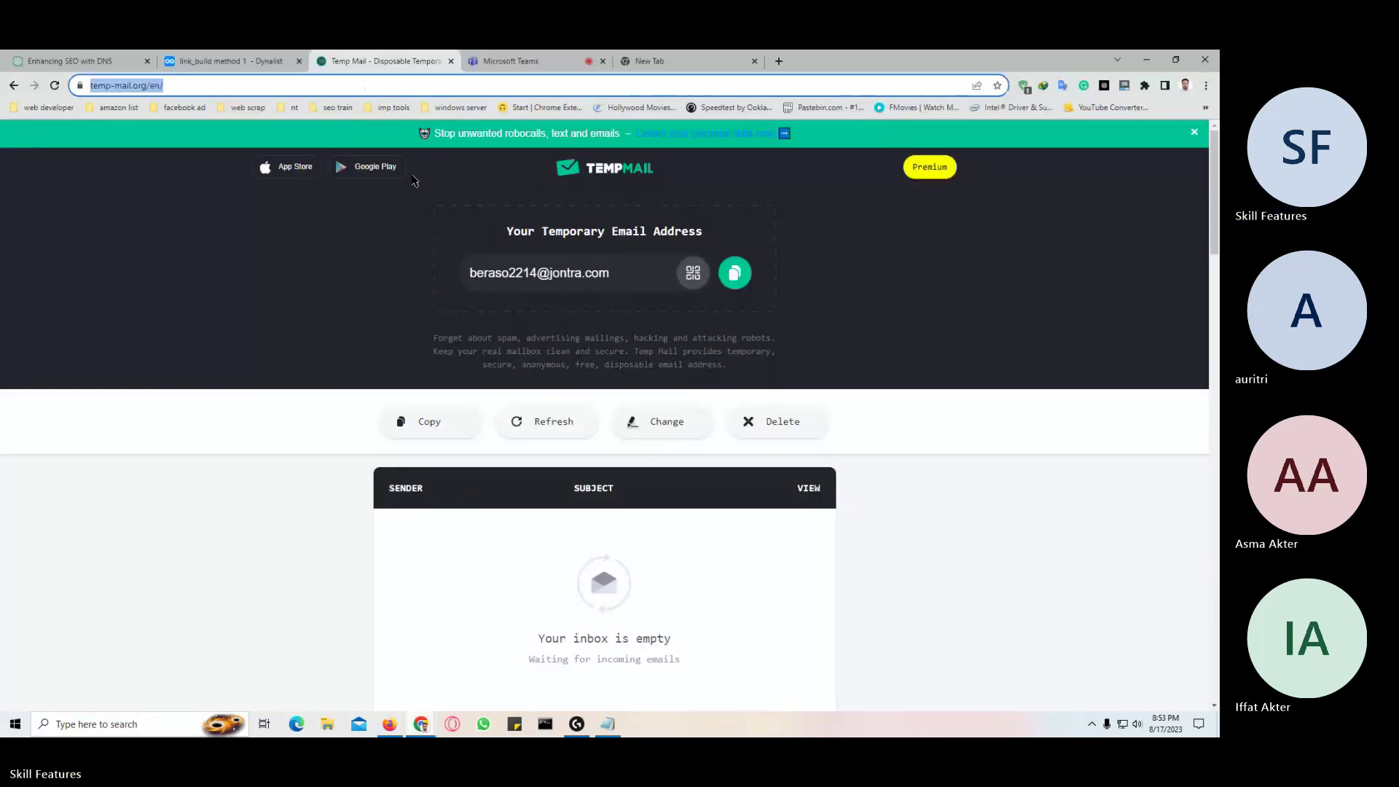
left_click(436, 723)
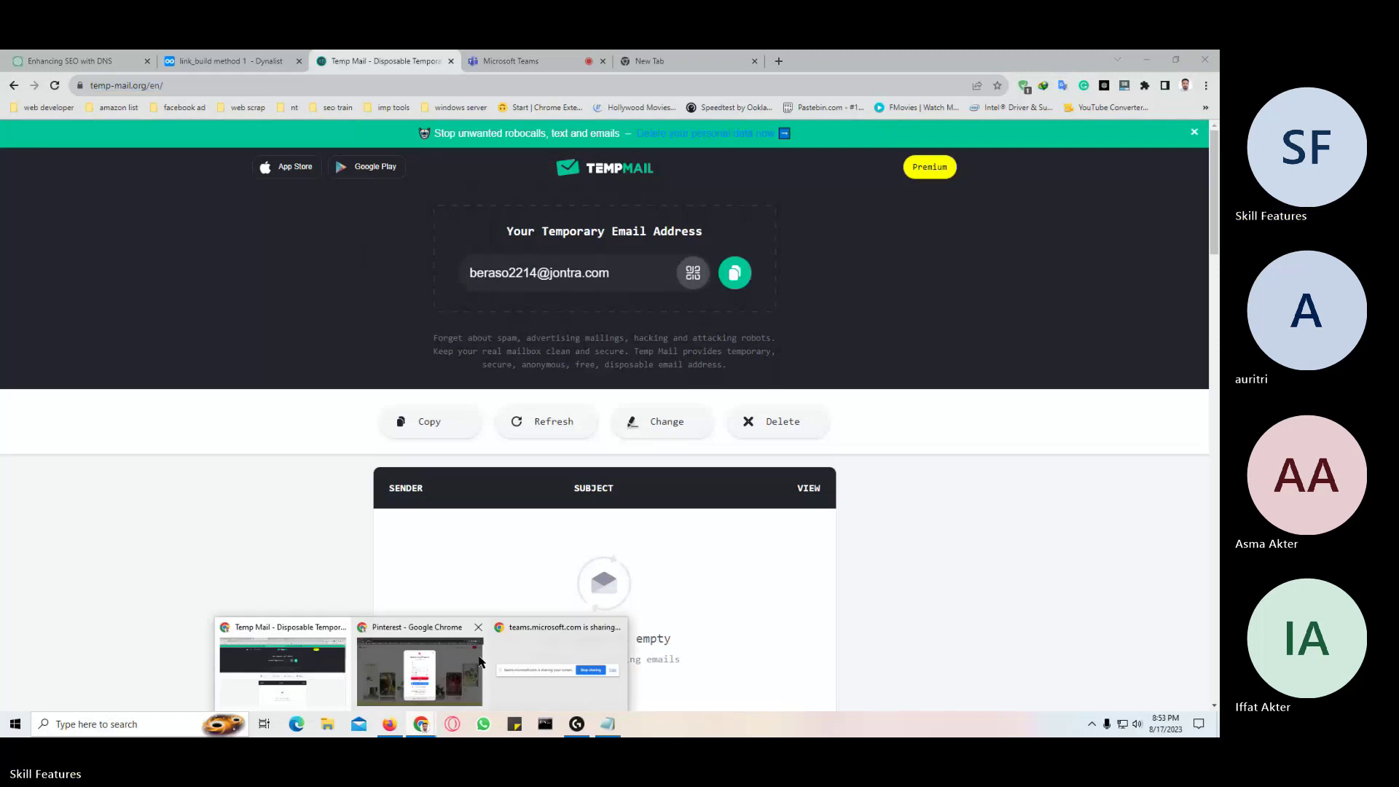
left_click(480, 661)
Step: Load Temp Mail in a new incognito tab, refresh it, and select the generated temporary address
key("ctrl+t")
right_click(186, 73)
right_click(146, 78)
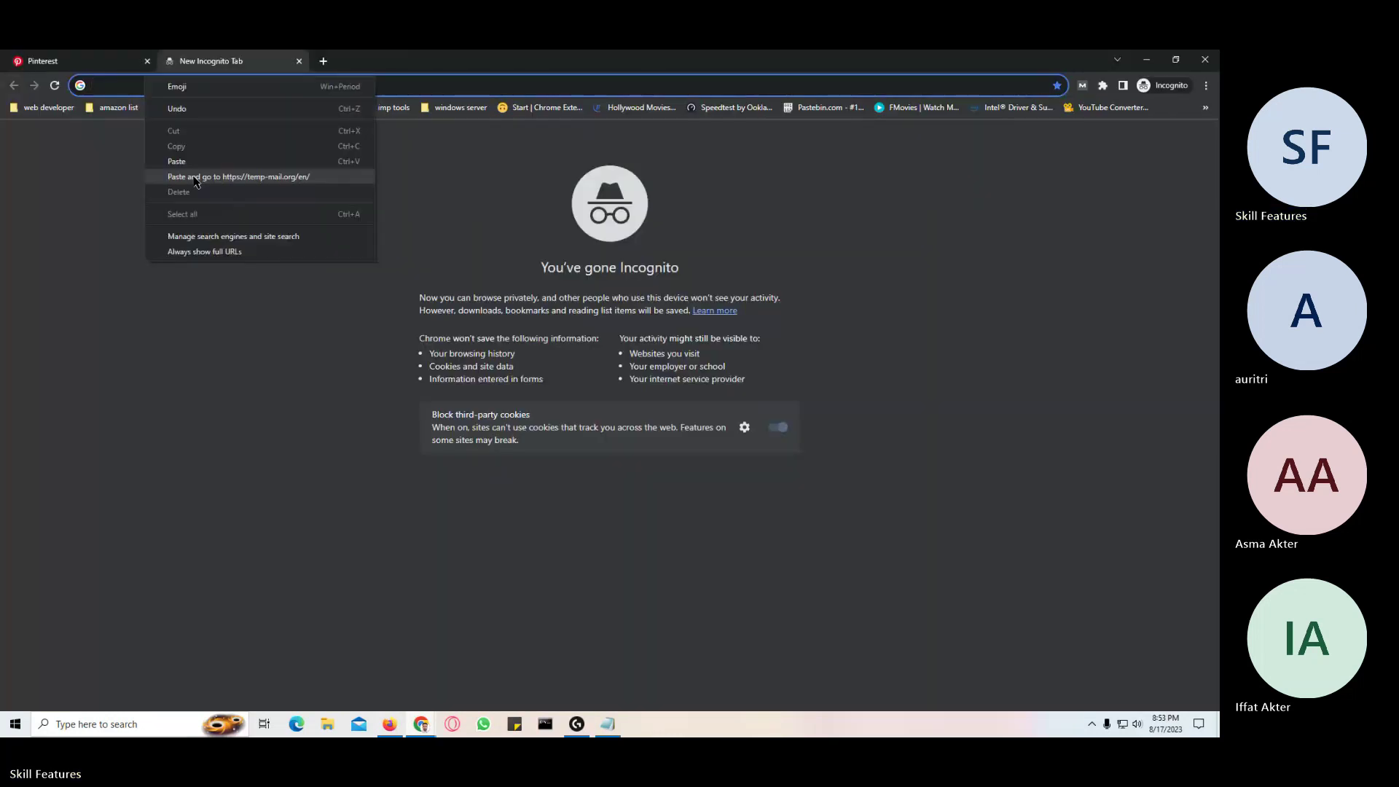
left_click(195, 177)
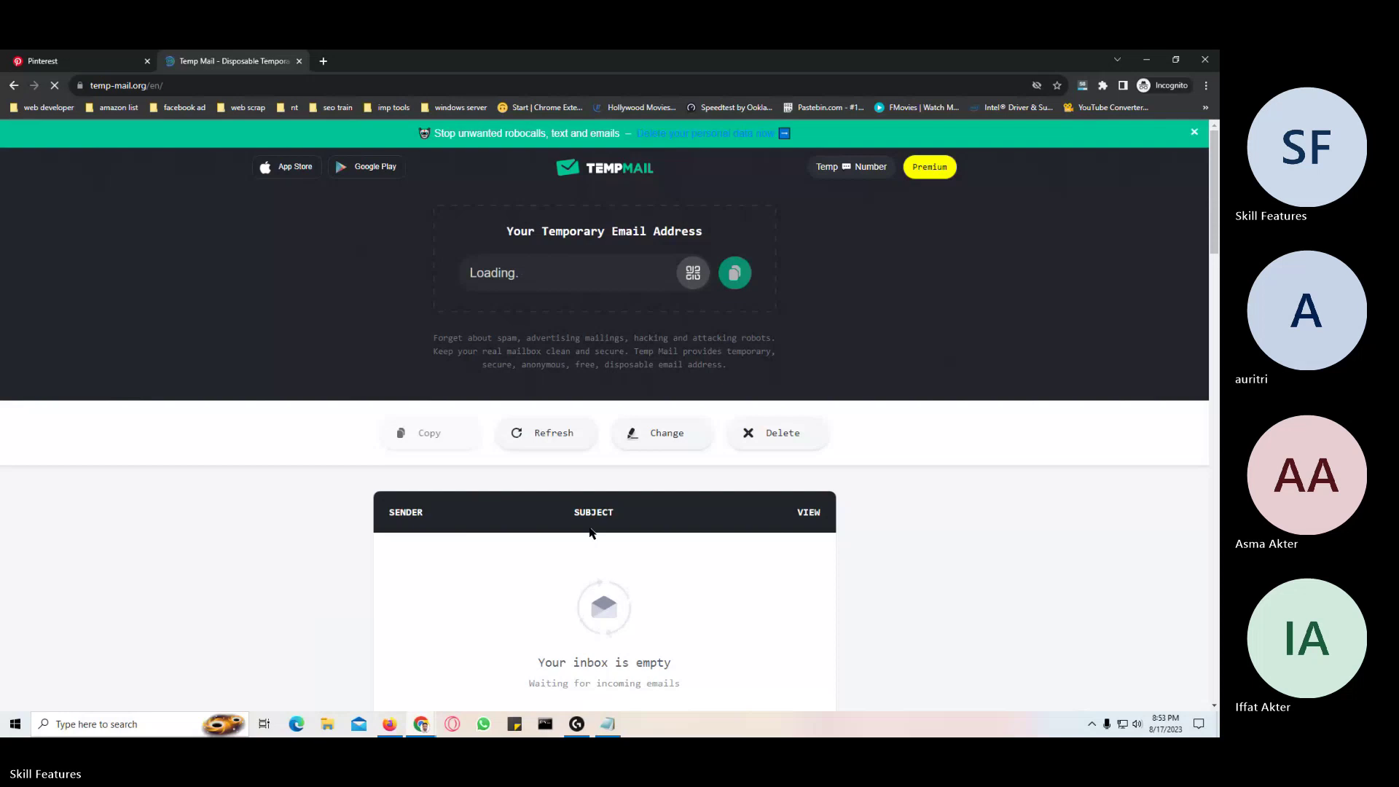
left_click(542, 434)
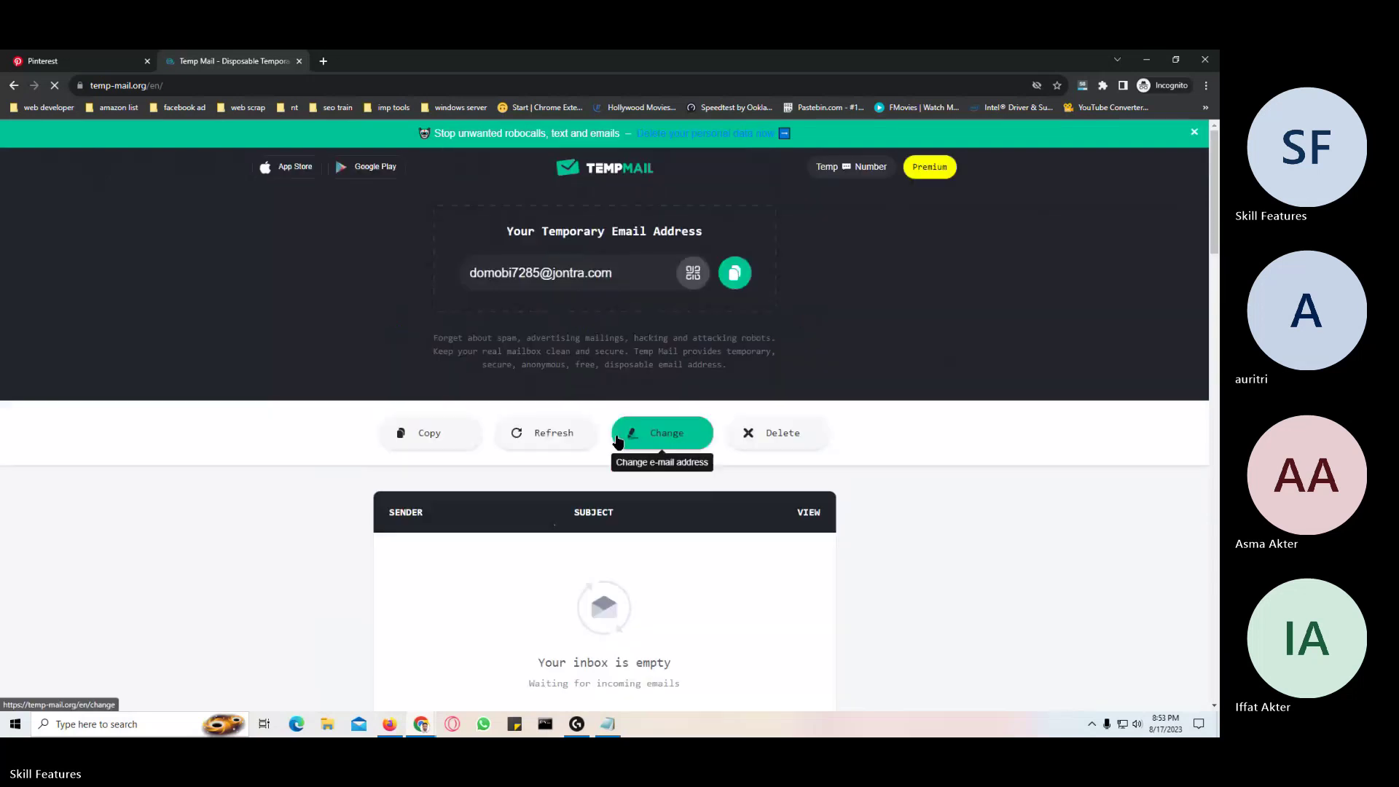
left_click(480, 274)
key("ctrl+c")
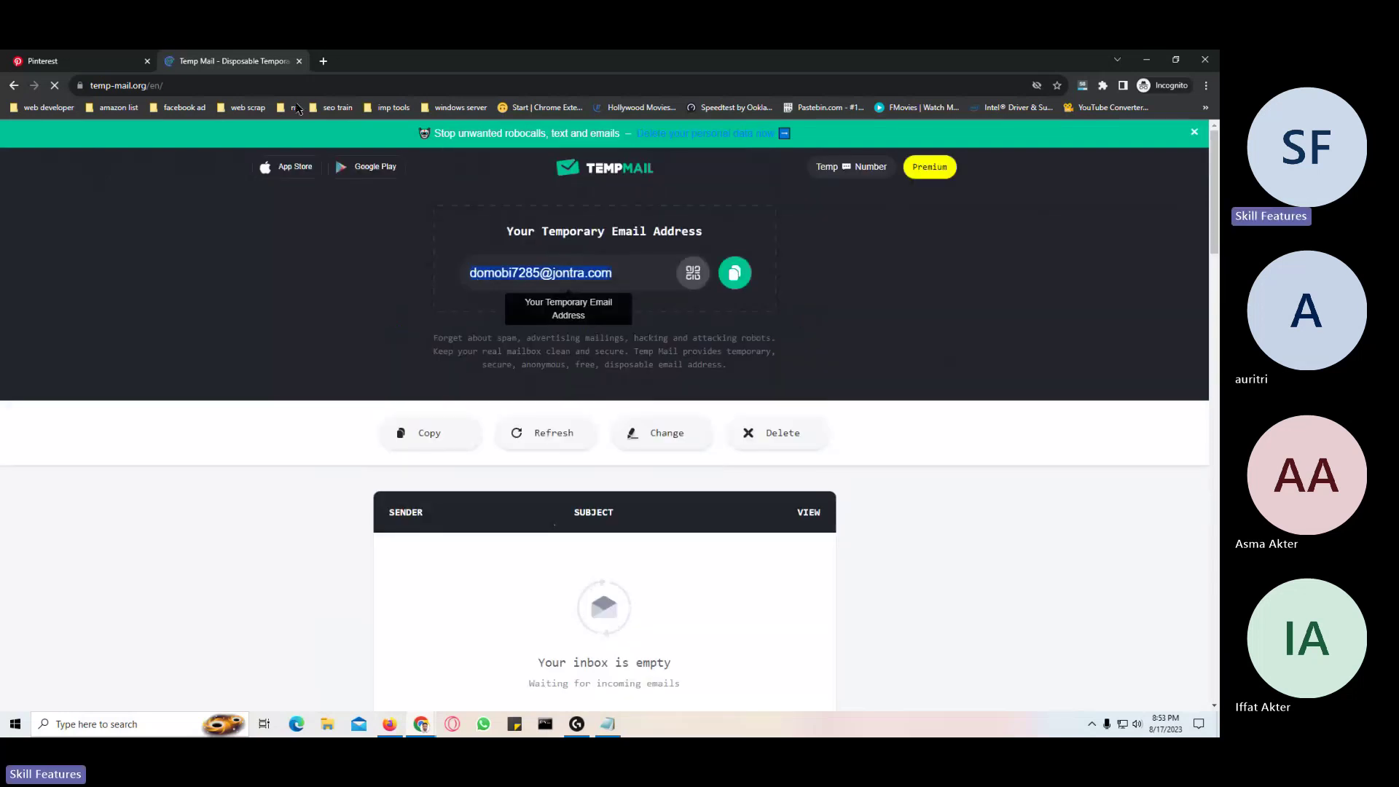
left_click(73, 61)
Step: Paste the temporary address as the email and reuse its username as the password
right_click(551, 318)
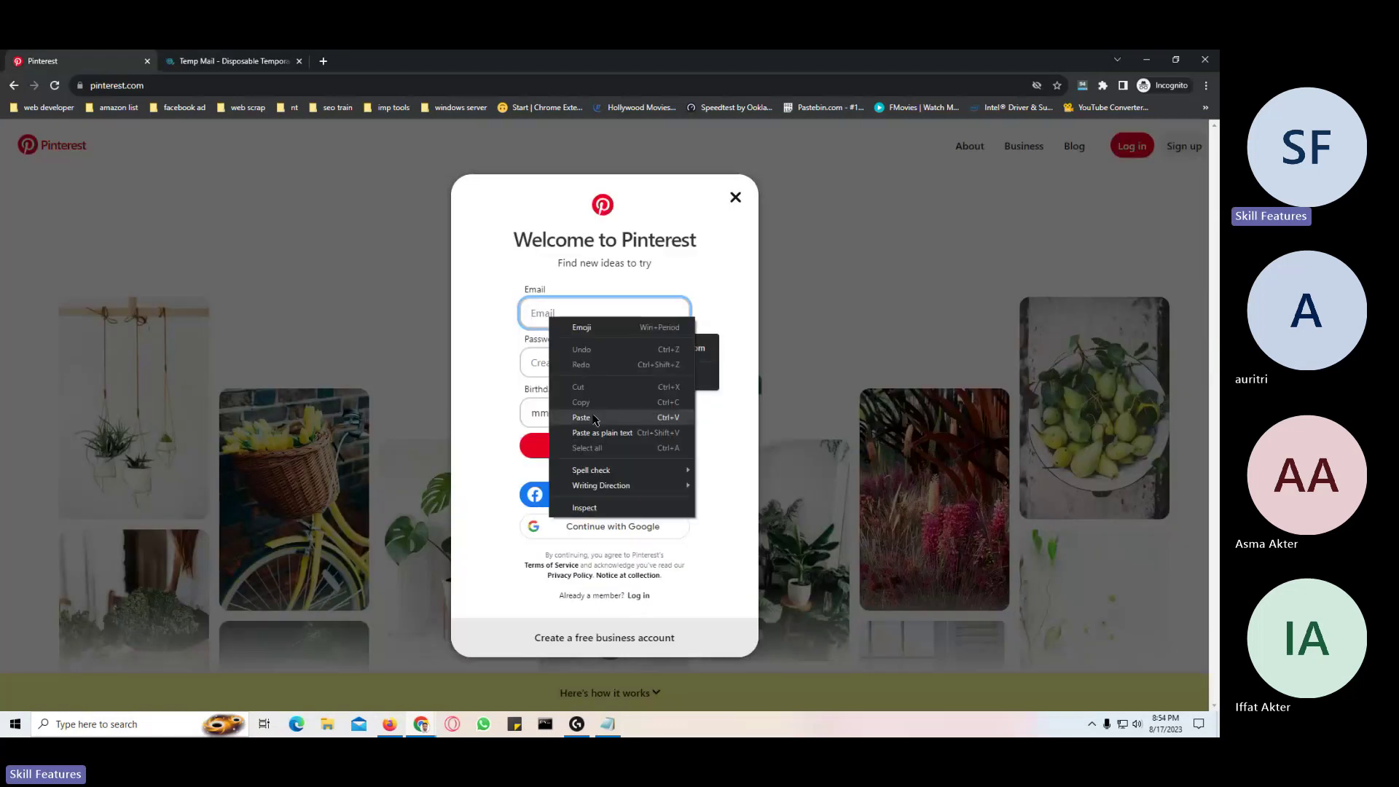
left_click(580, 418)
left_click(585, 367)
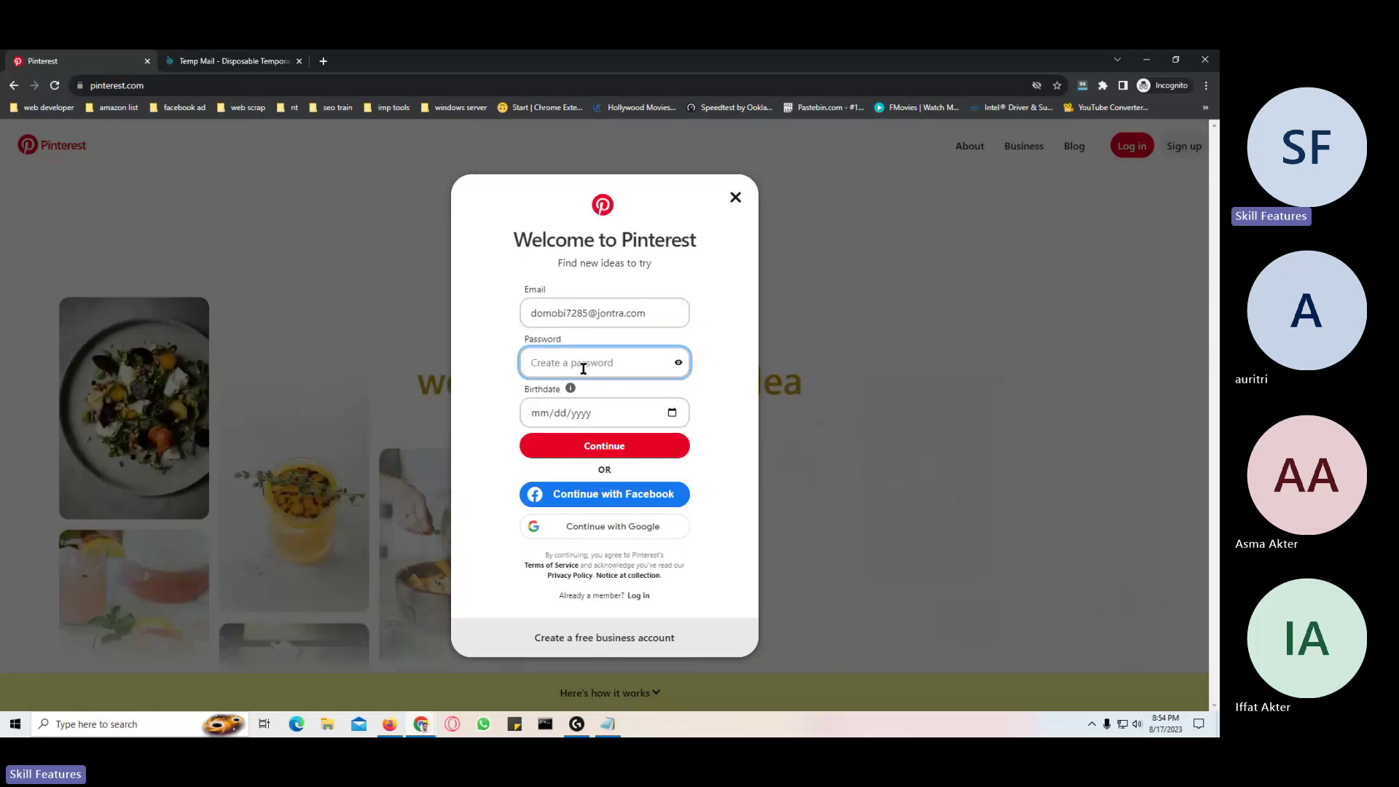
double_click(572, 317)
right_click(551, 312)
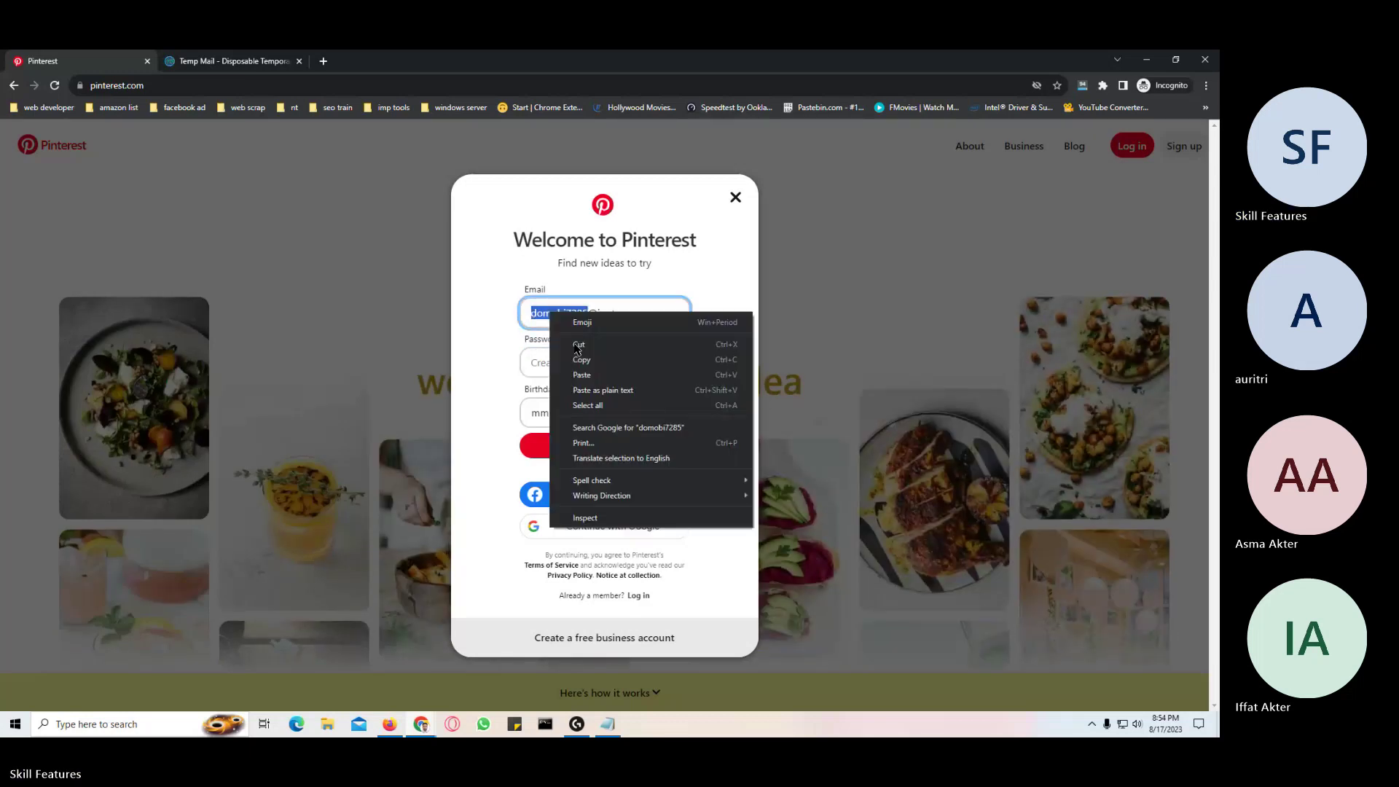
left_click(583, 359)
right_click(581, 357)
left_click(606, 416)
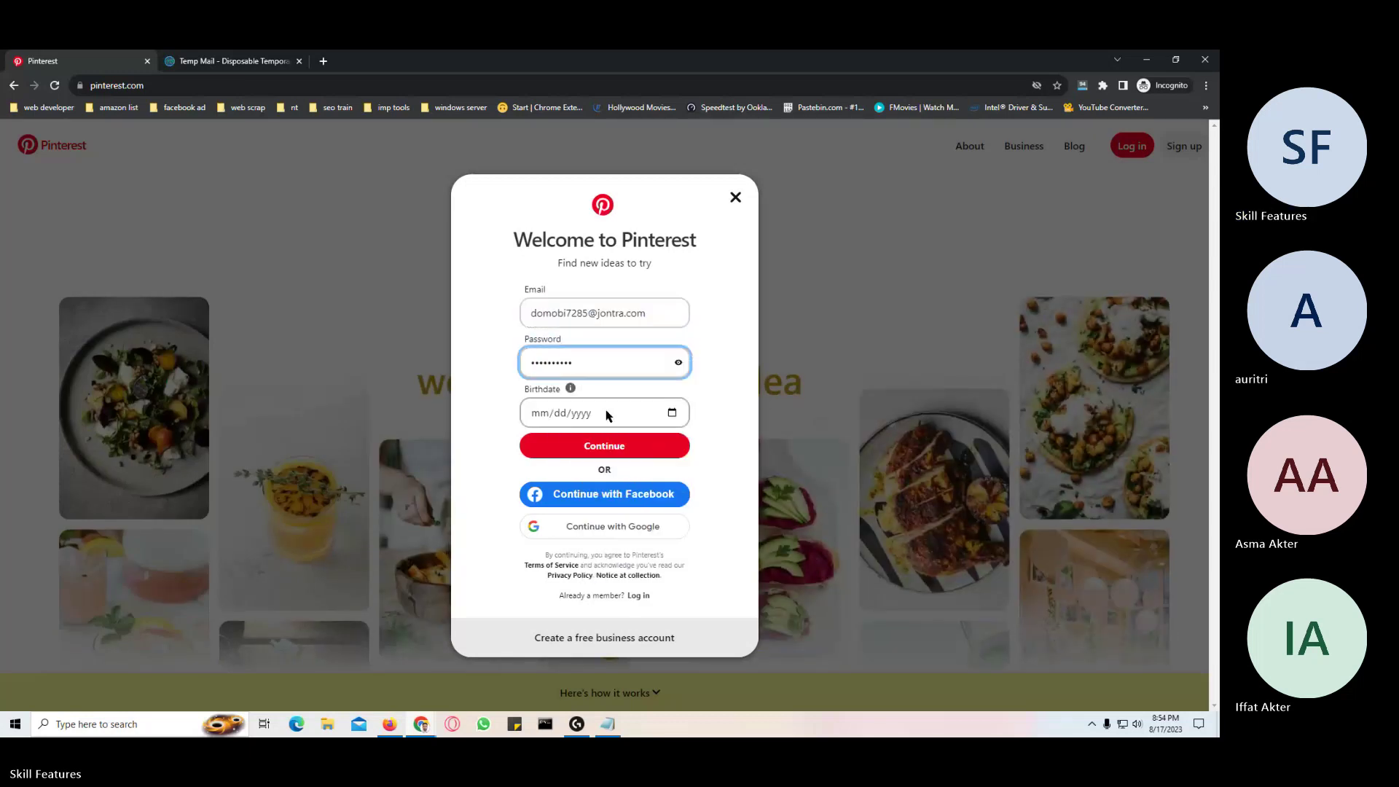
left_click(578, 415)
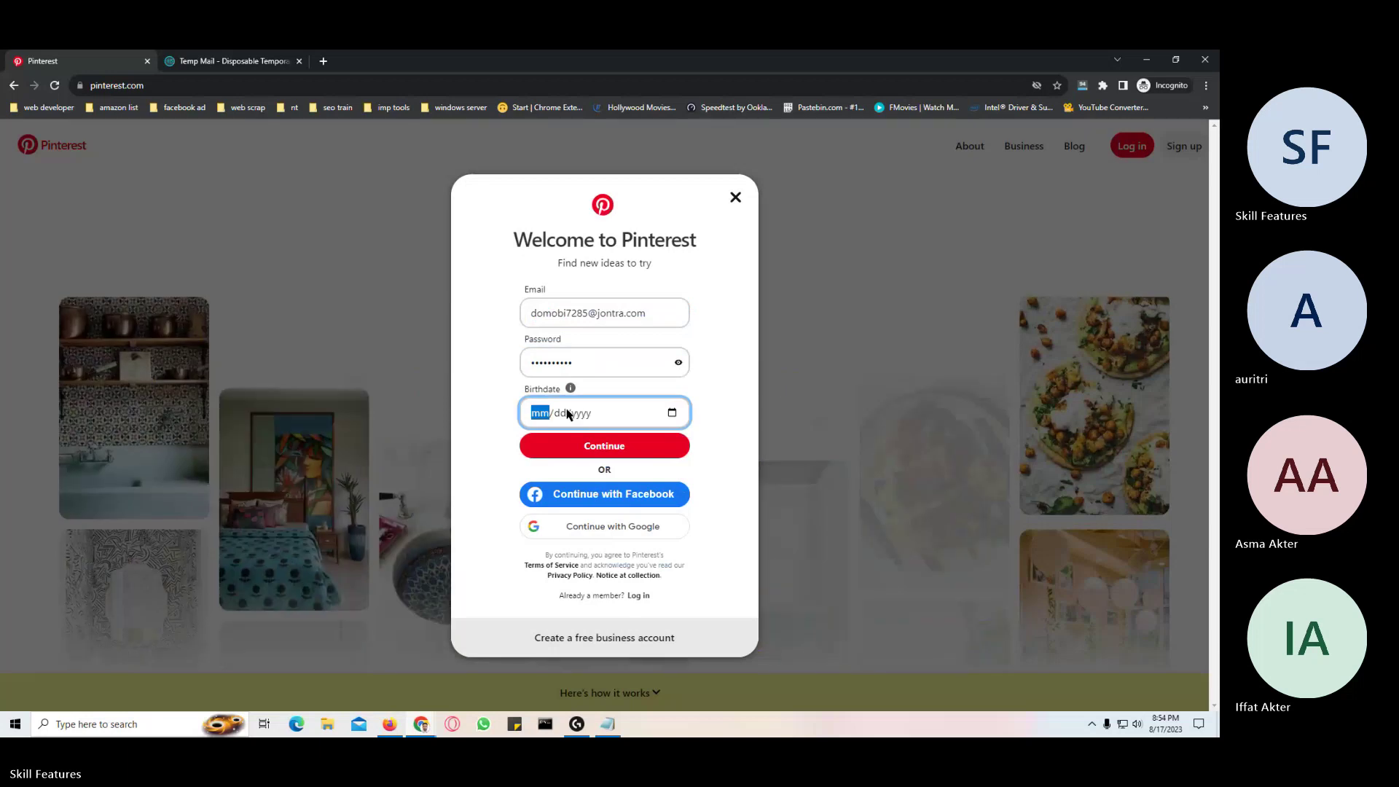
type("06/")
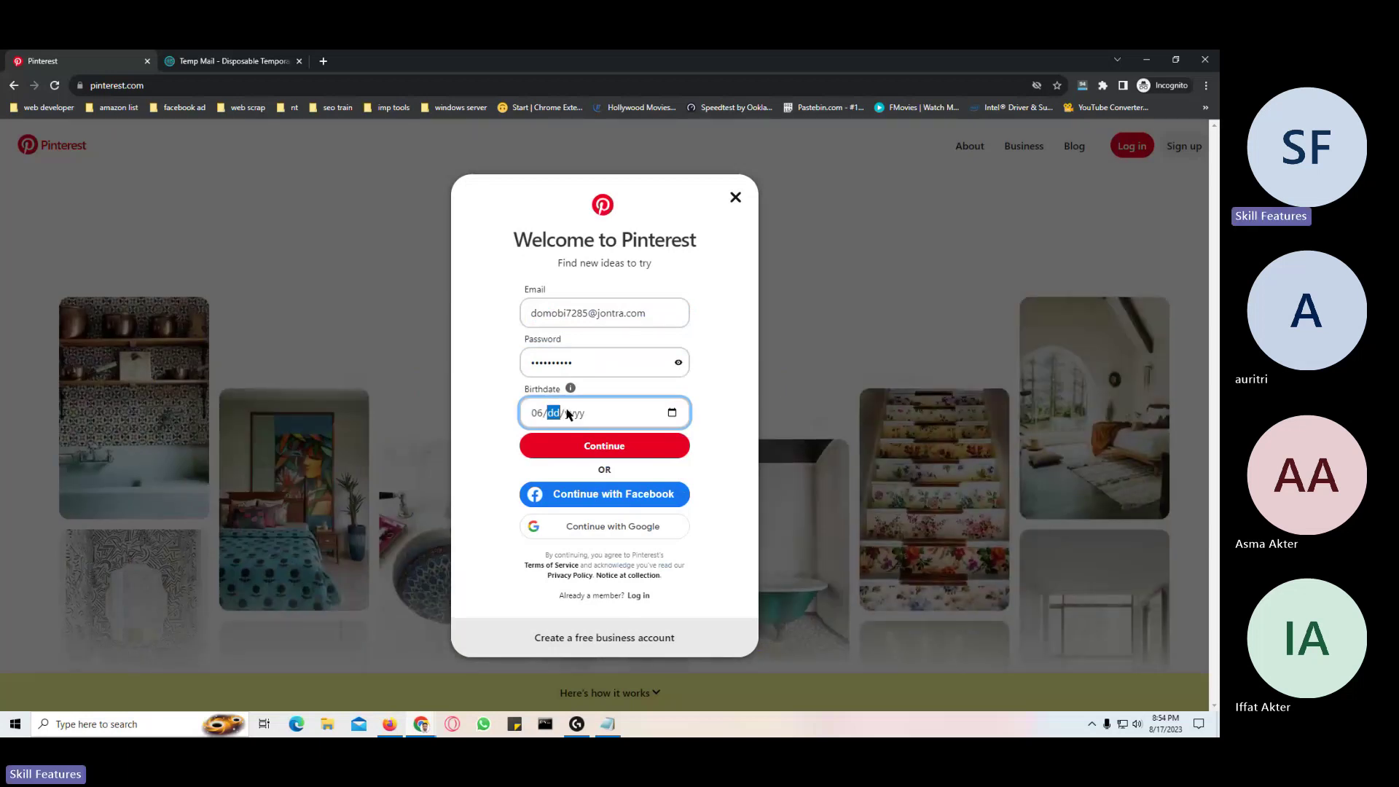
type("252001")
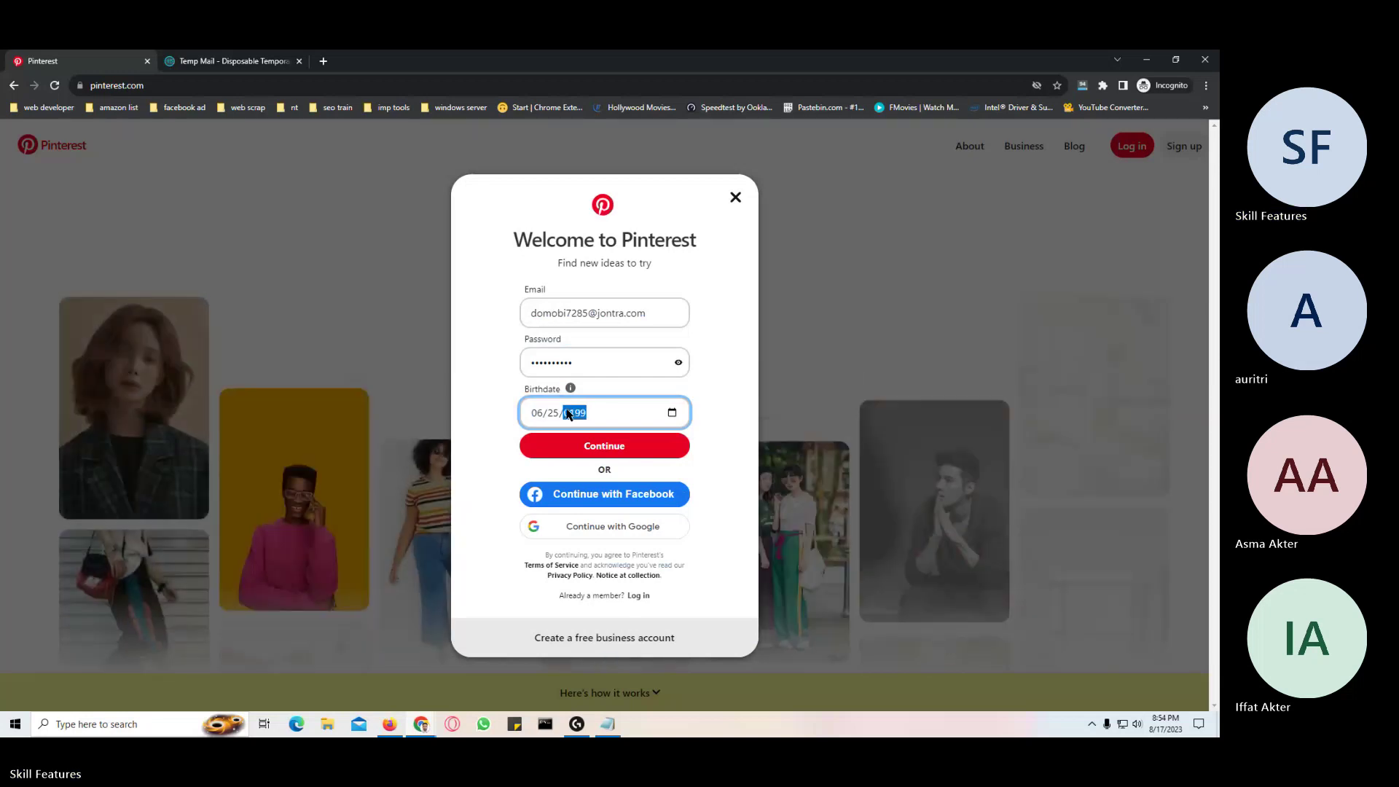
type("1994")
left_click(499, 472)
key("Return")
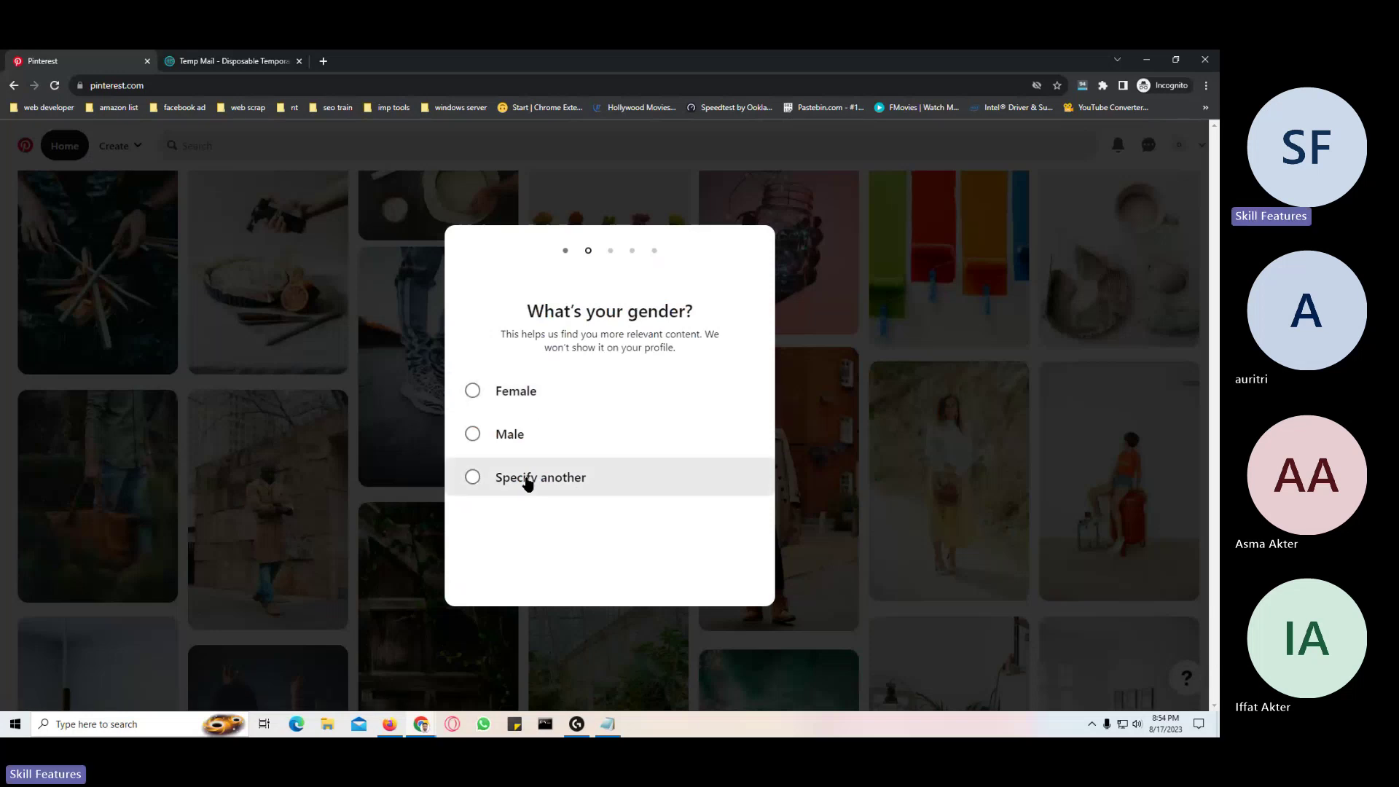
Step: Choose Male as the gender, keep English (US) and Bangladesh, and continue
left_click(513, 439)
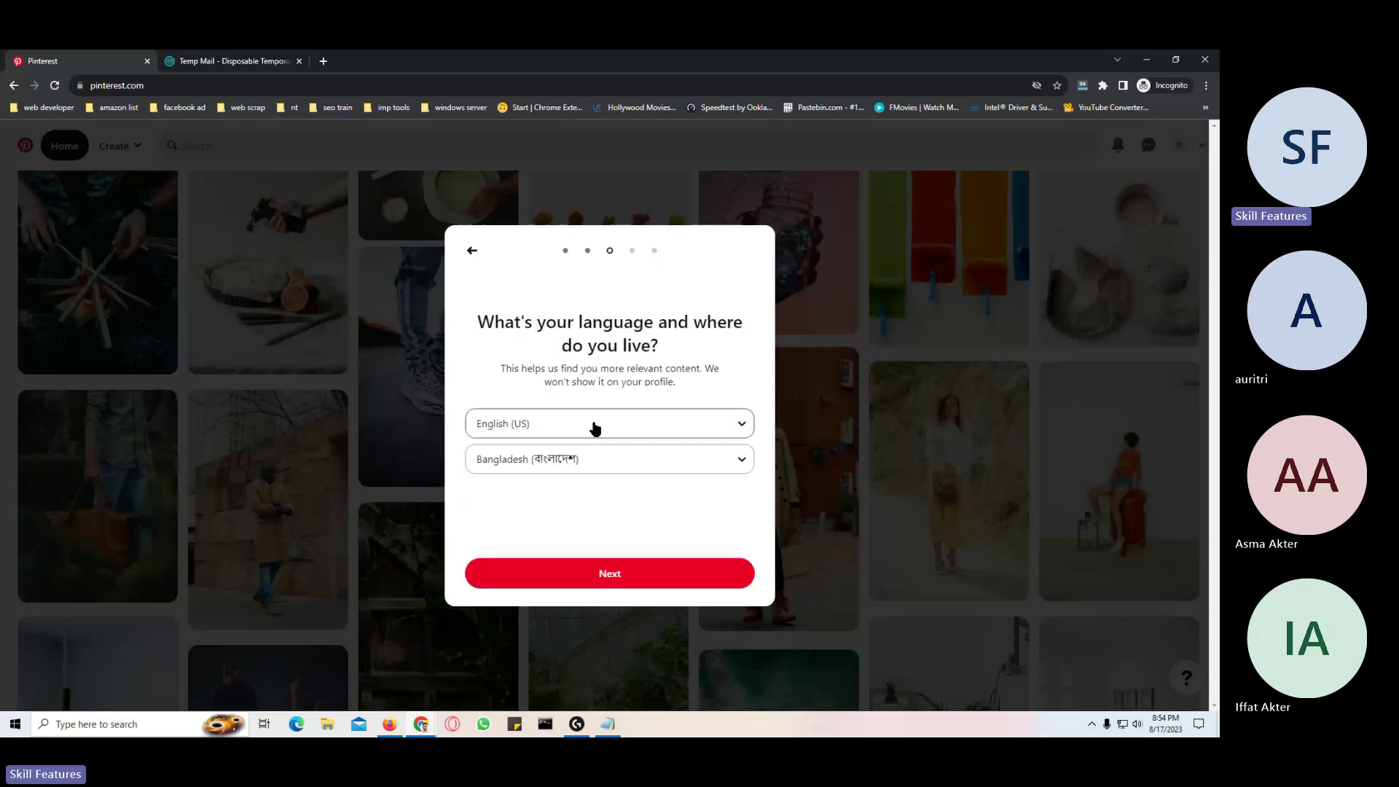
left_click(610, 458)
left_click(609, 459)
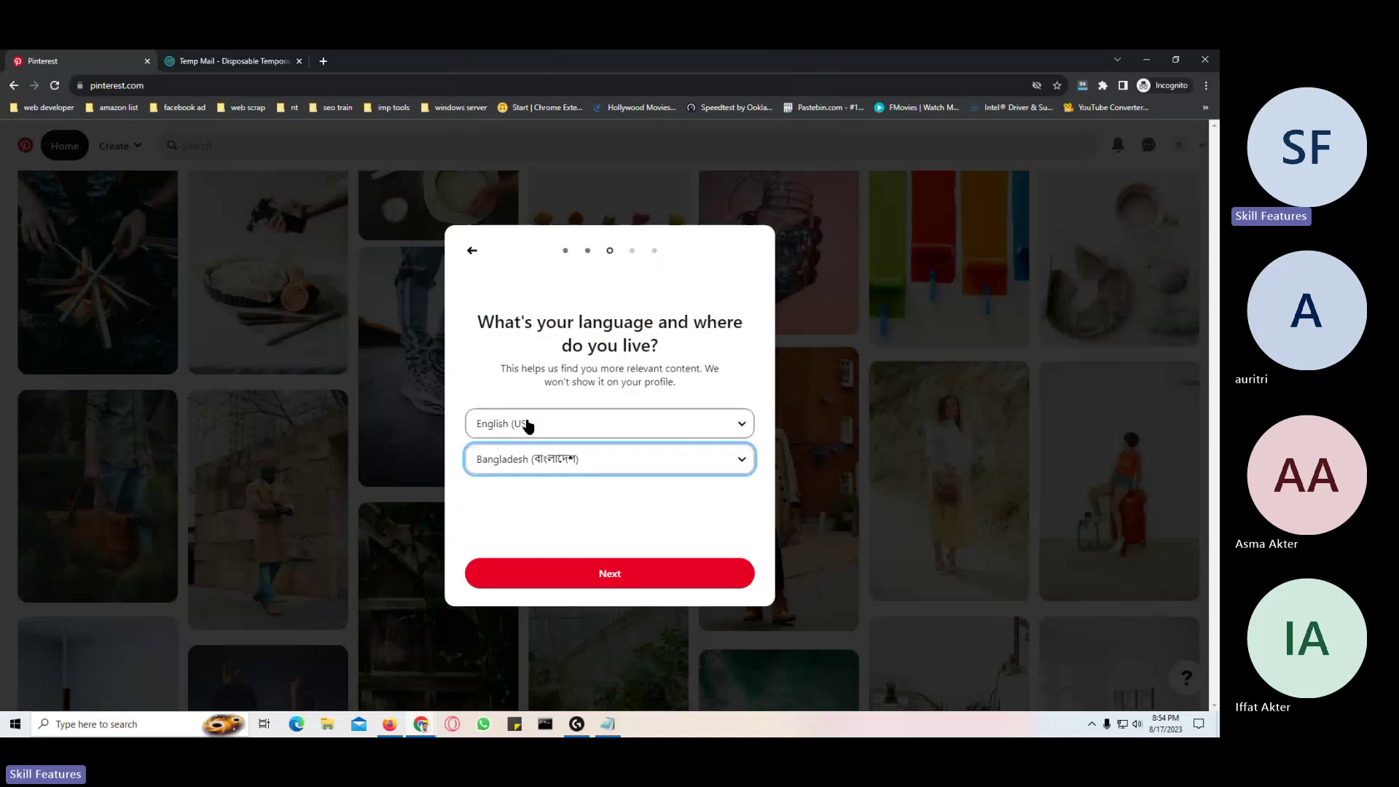
left_click(552, 456)
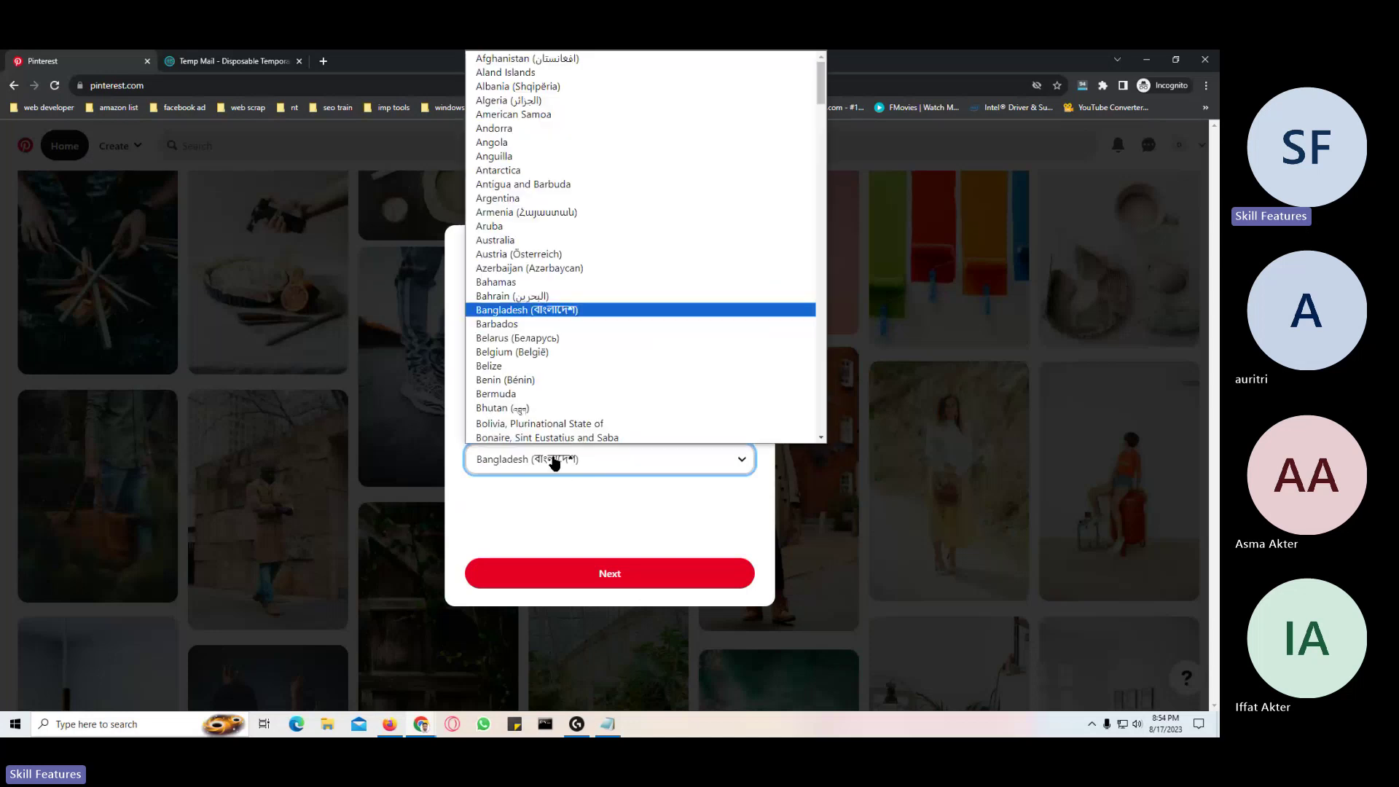
left_click(551, 459)
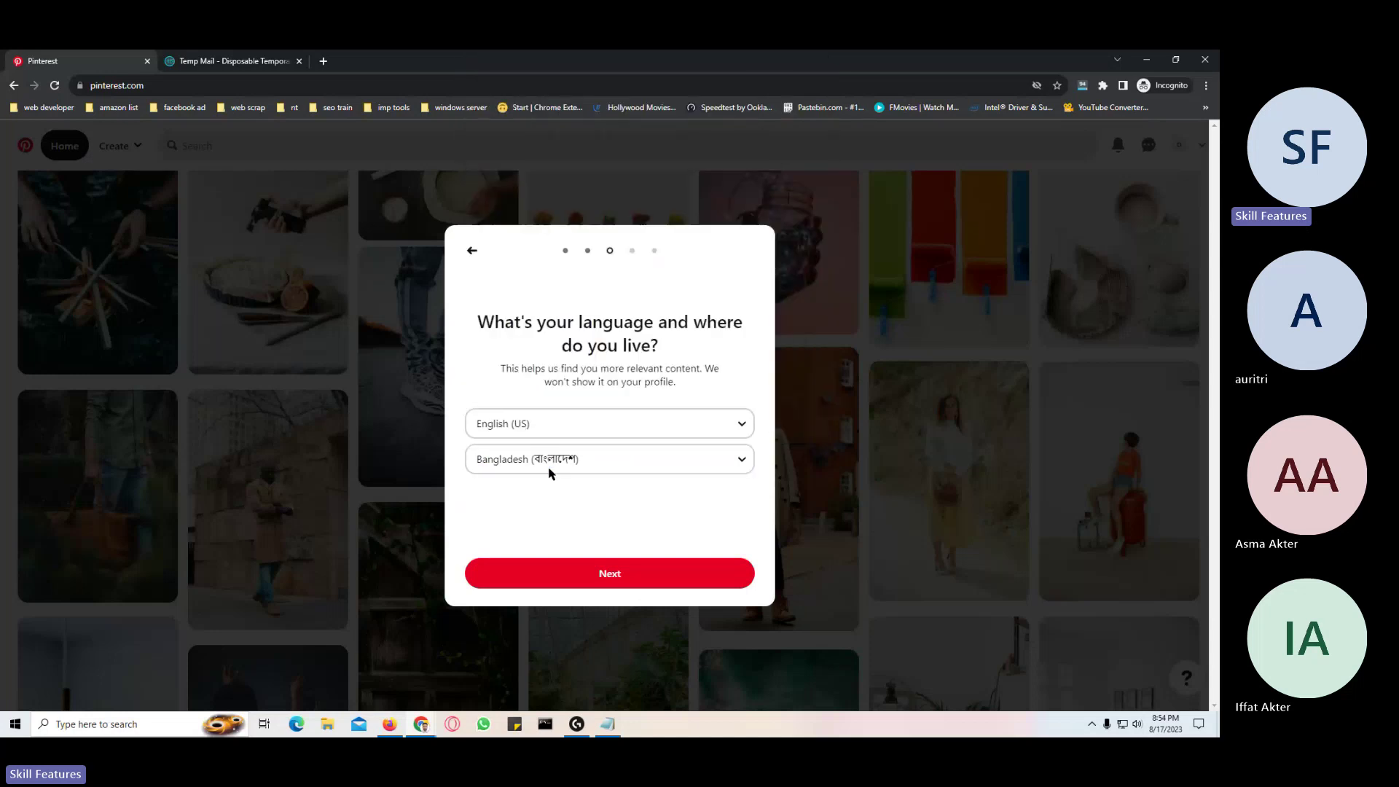
left_click(575, 572)
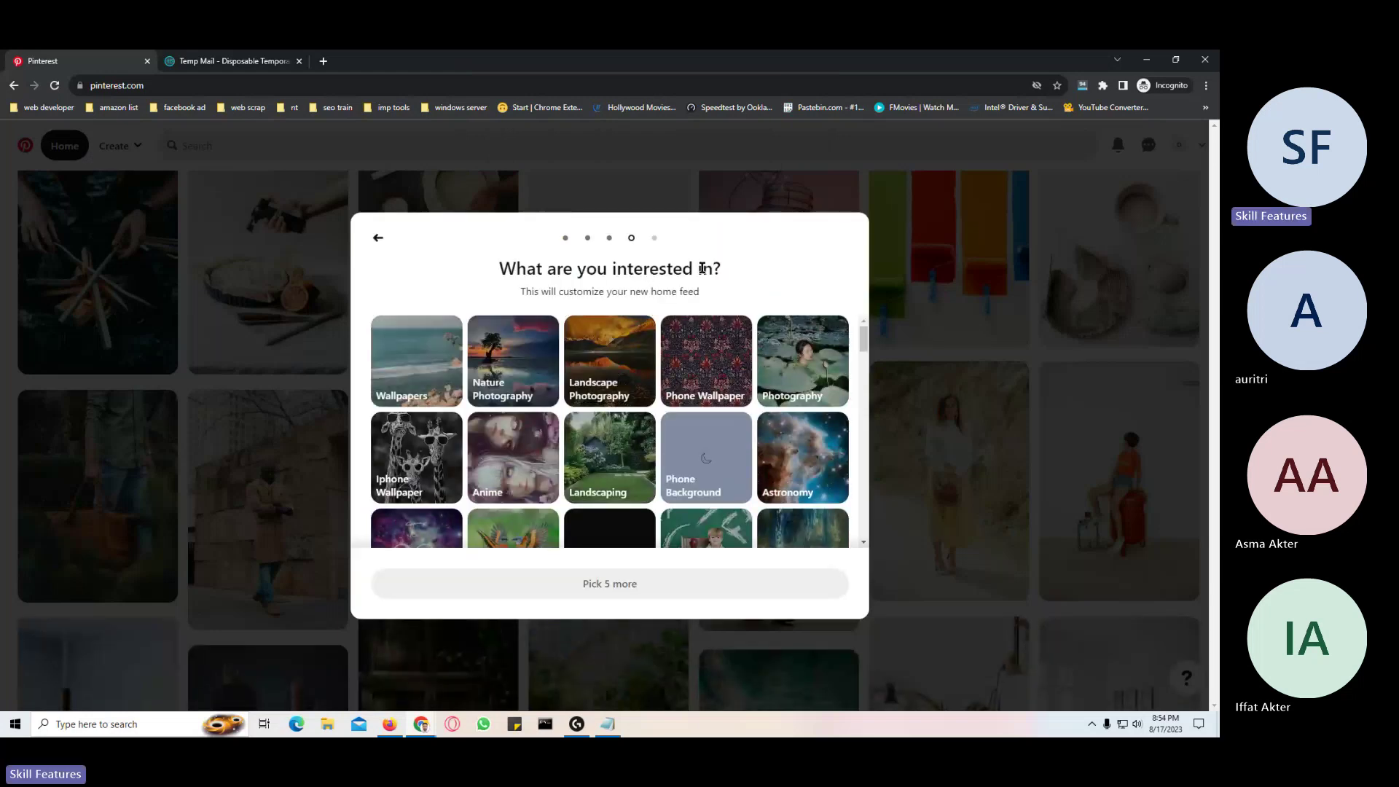
Step: Pick Education, Computer and Kitchen Furniture from the interest grid
left_click_drag(720, 267, 470, 278)
left_click(430, 284)
scroll(611, 413, "down", 2)
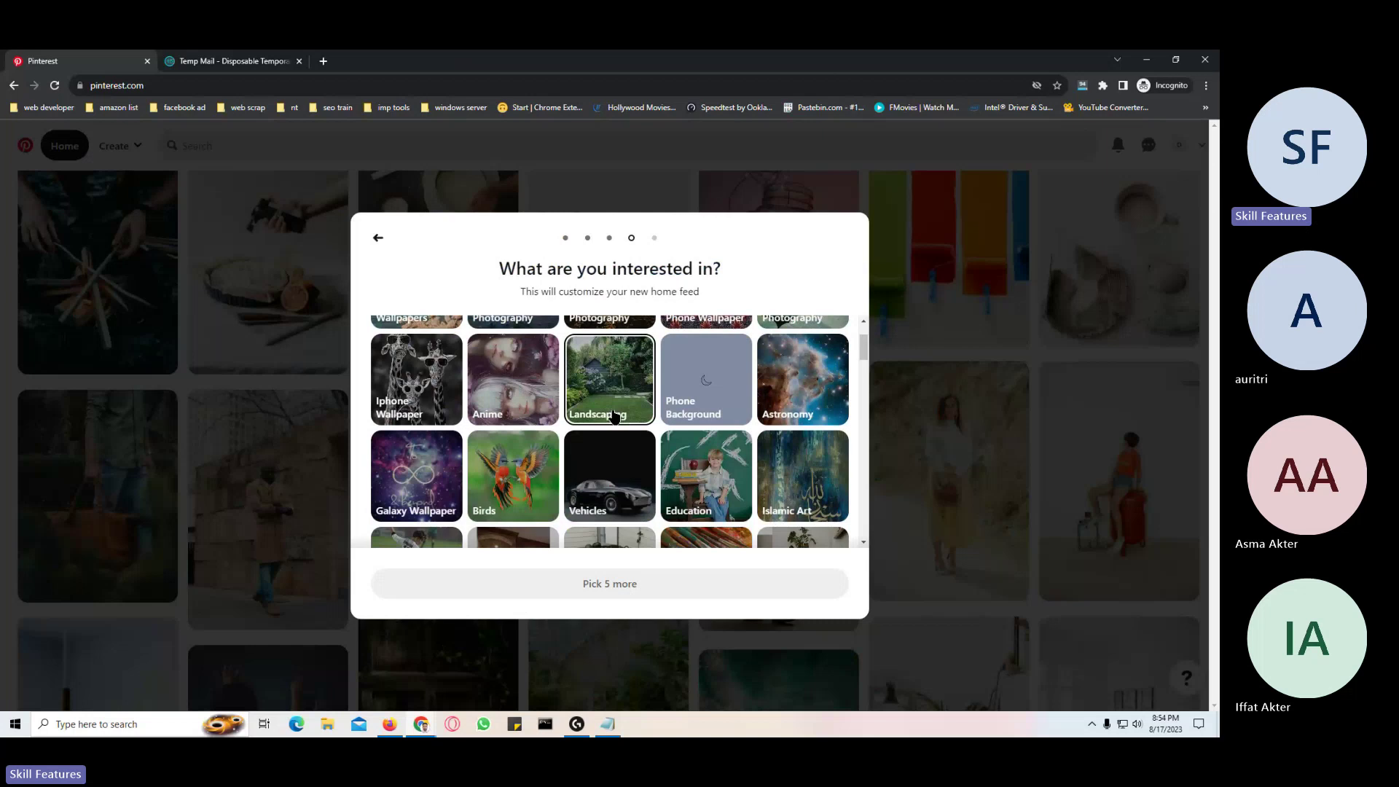
left_click(696, 431)
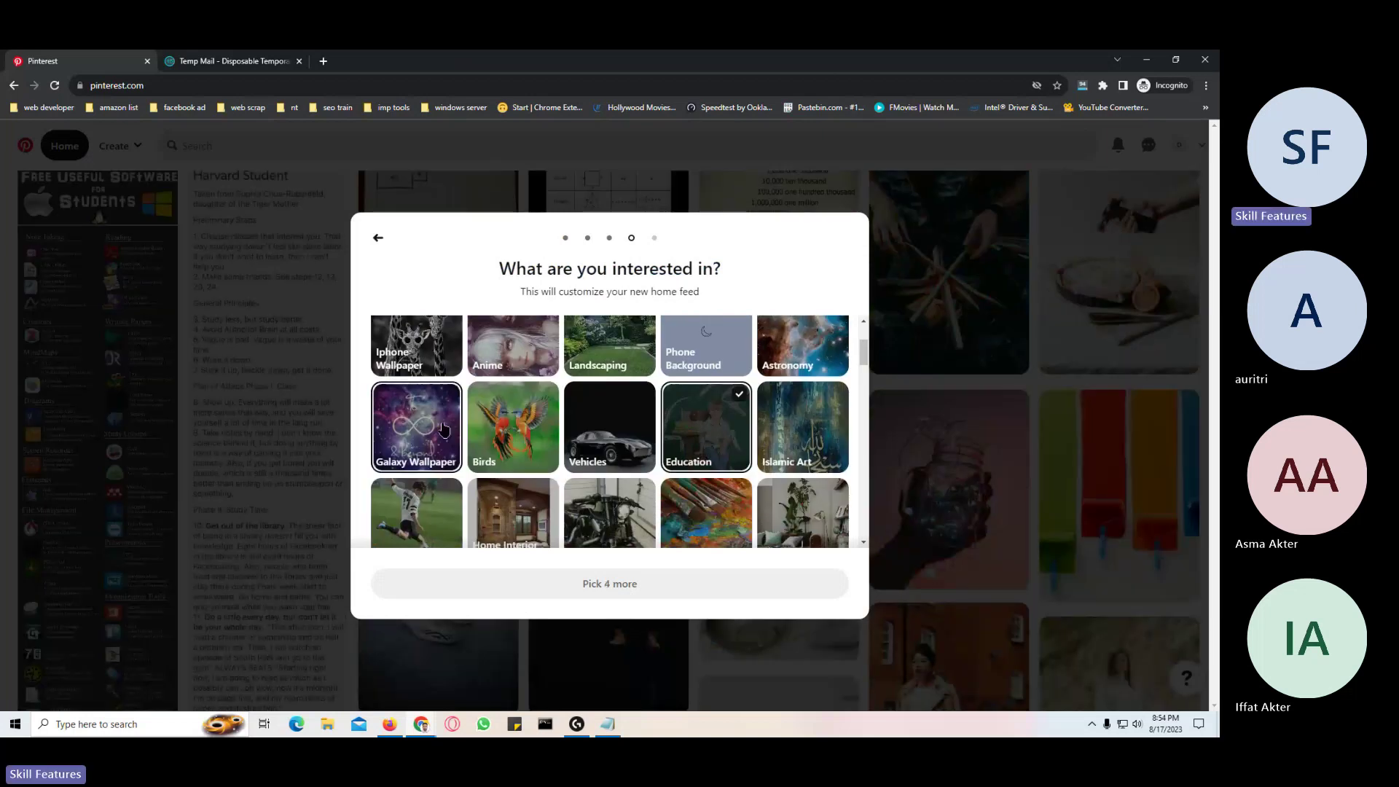
scroll(447, 428, "down", 1)
scroll(448, 429, "down", 2)
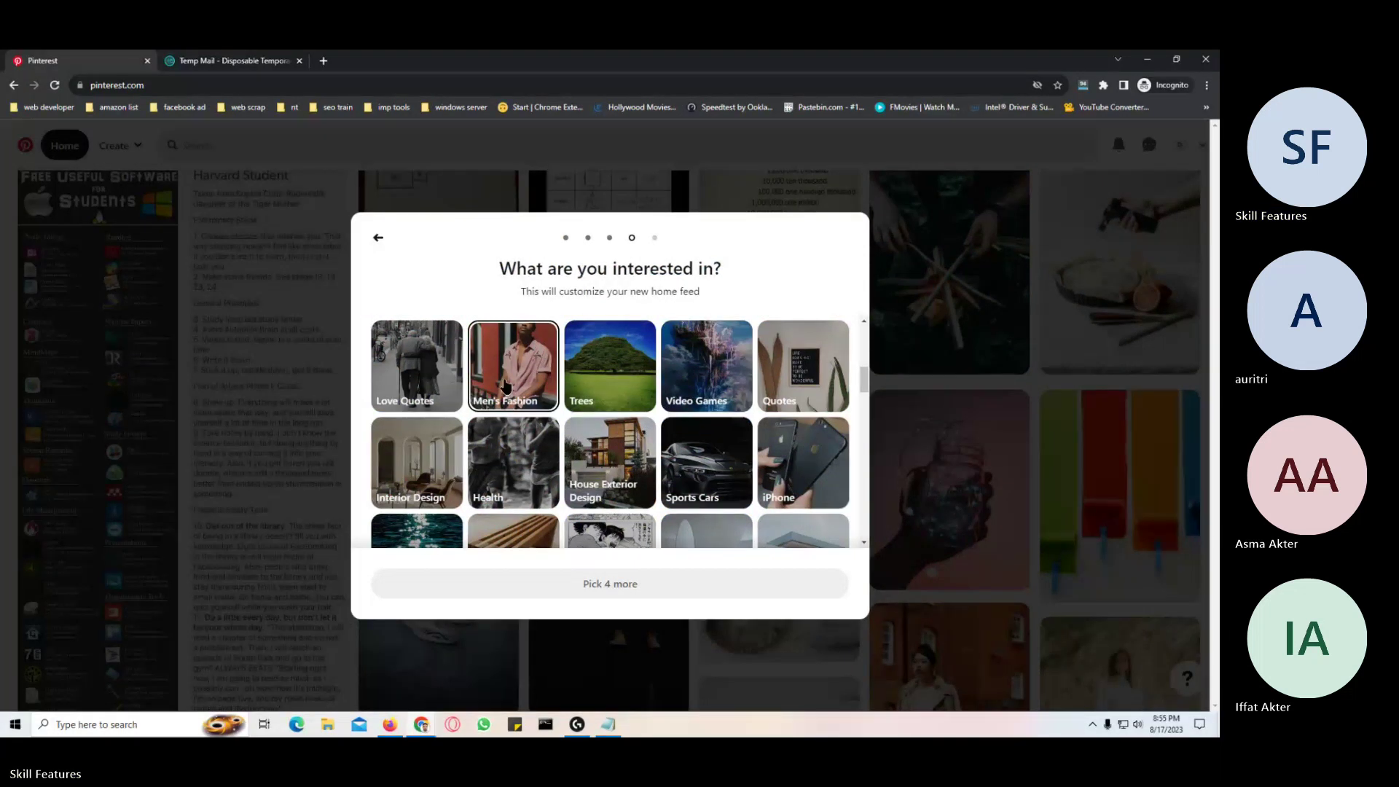
scroll(419, 463, "down", 1)
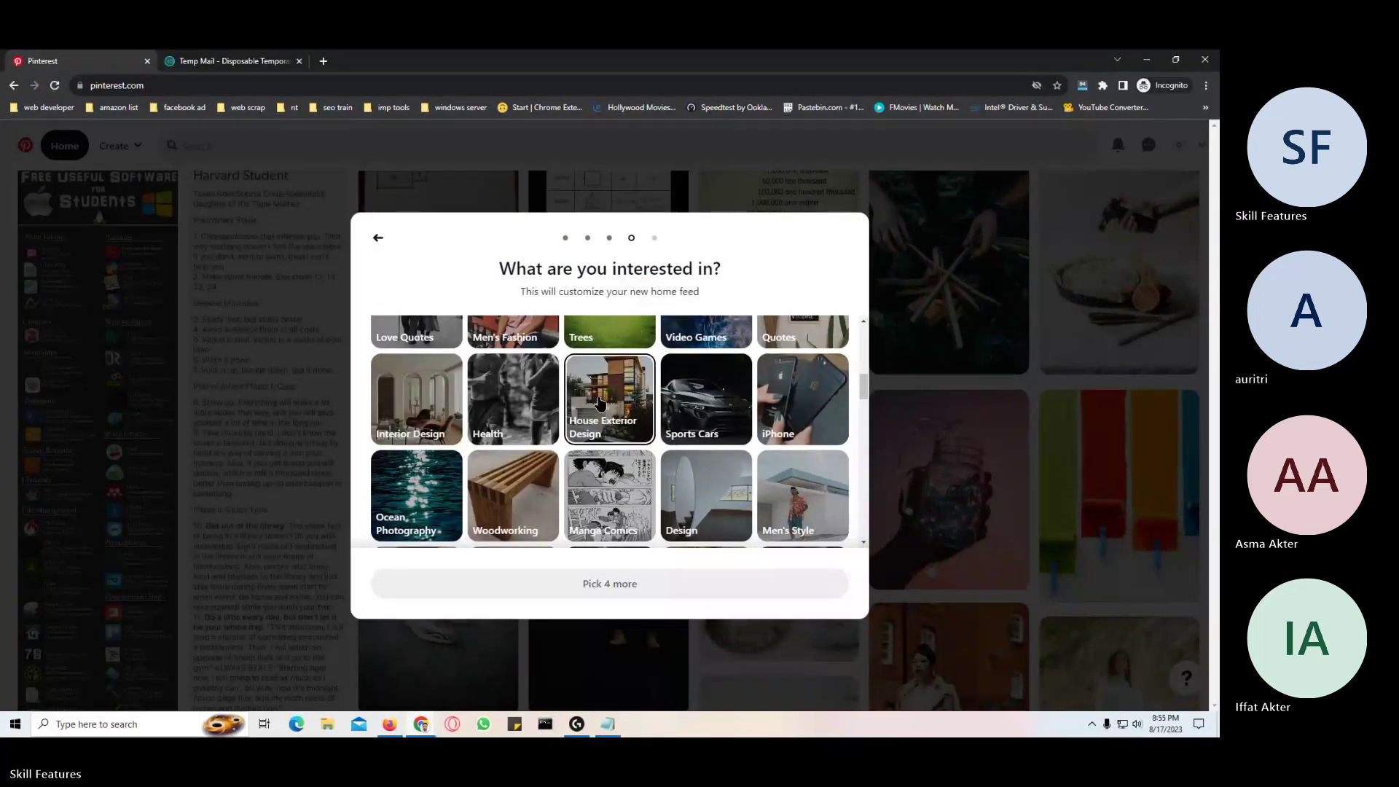
scroll(409, 474, "down", 3)
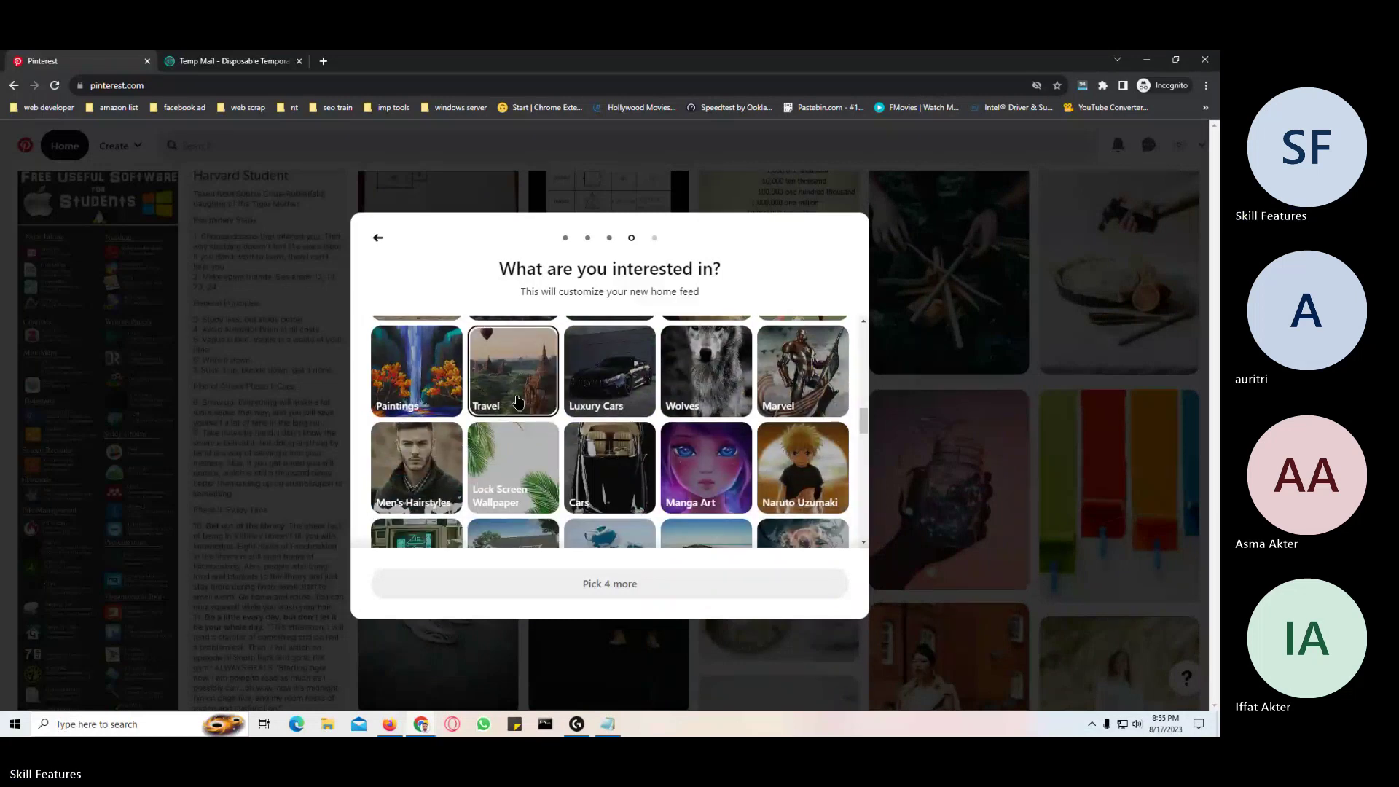
scroll(795, 427, "down", 2)
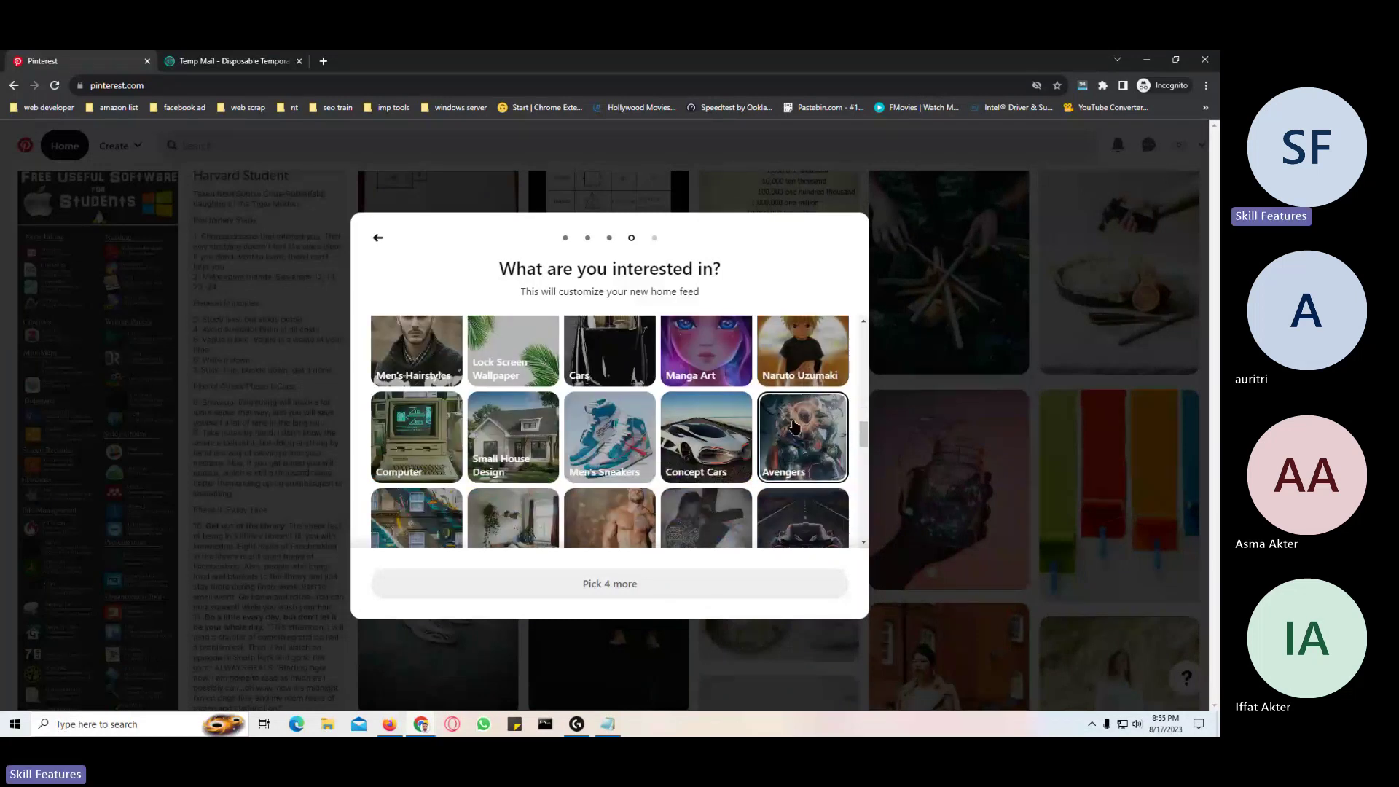
left_click(418, 441)
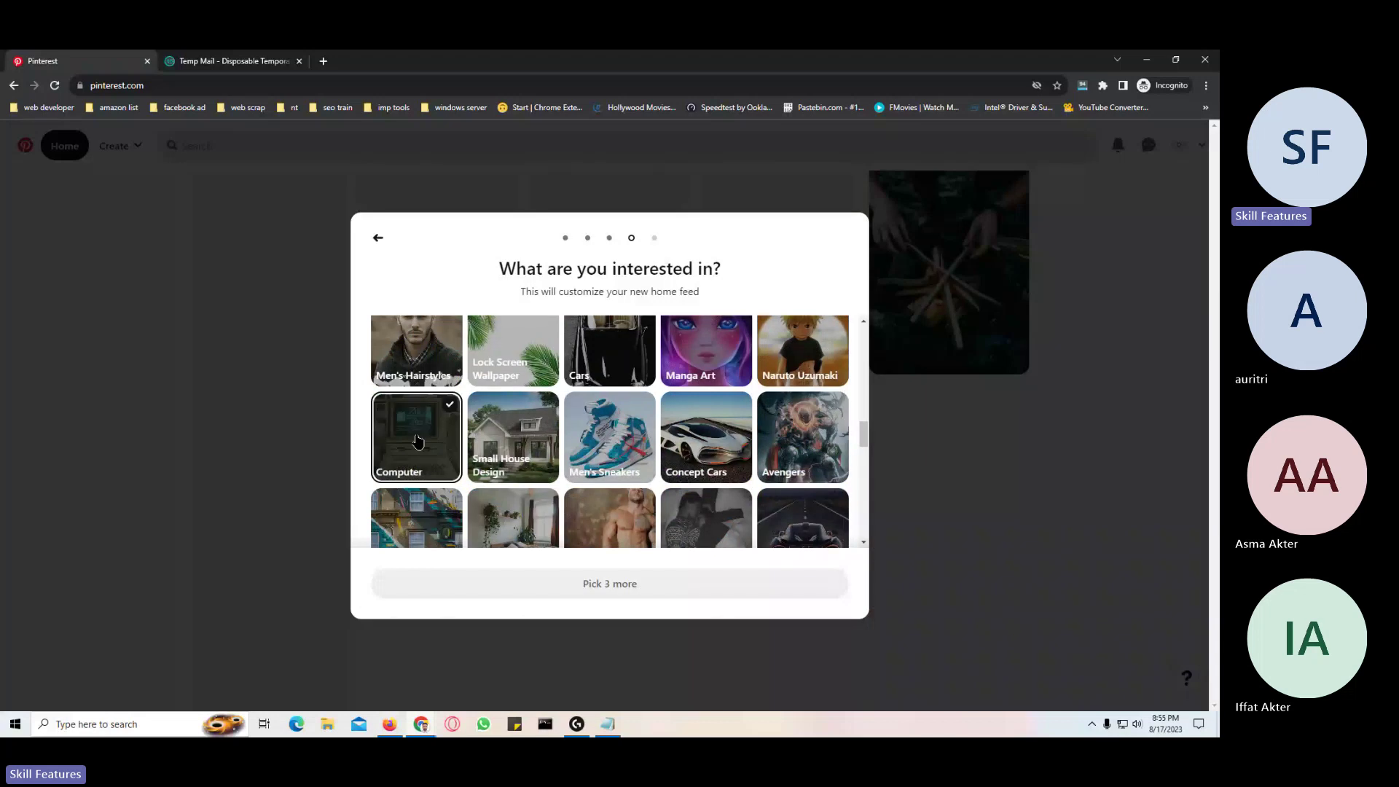
scroll(418, 441, "down", 1)
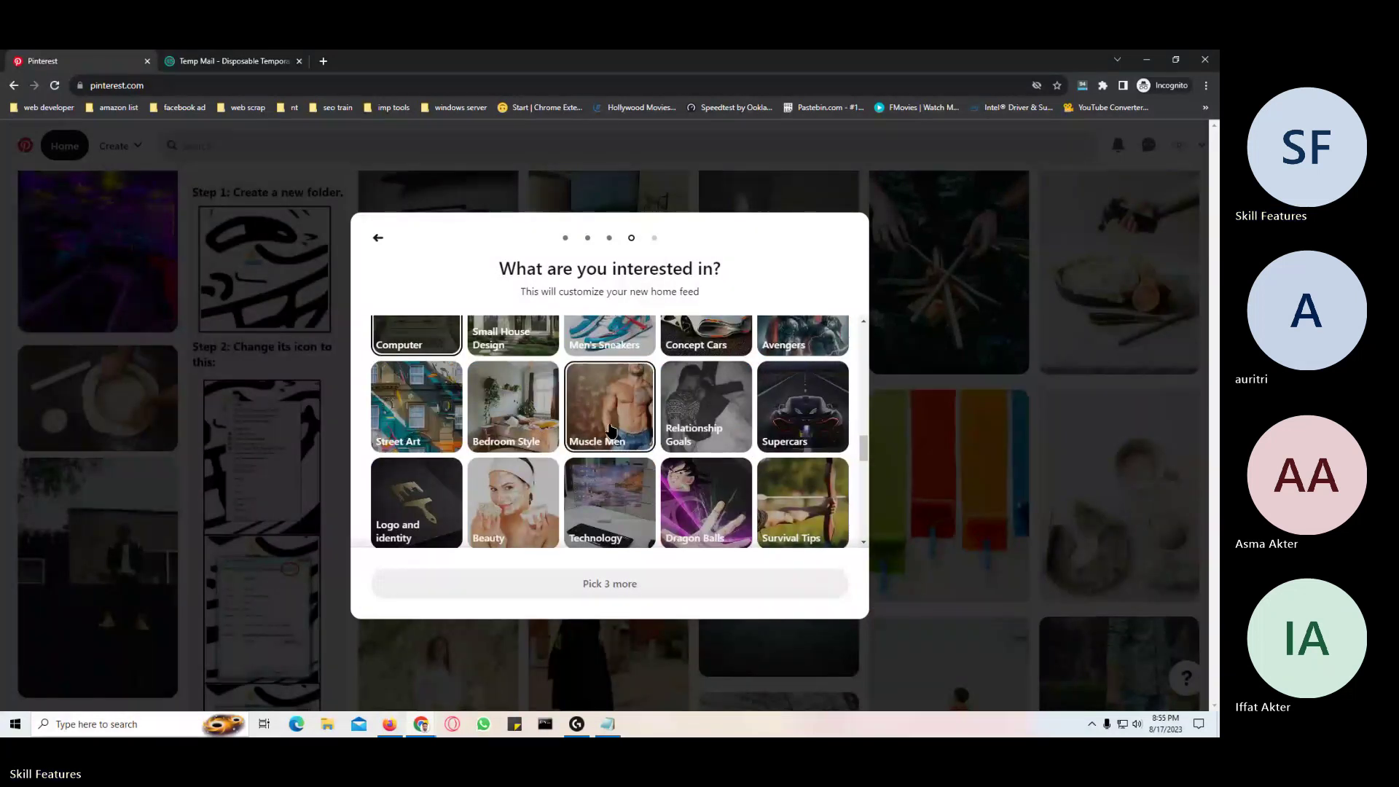
scroll(714, 425, "down", 1)
scroll(714, 424, "down", 1)
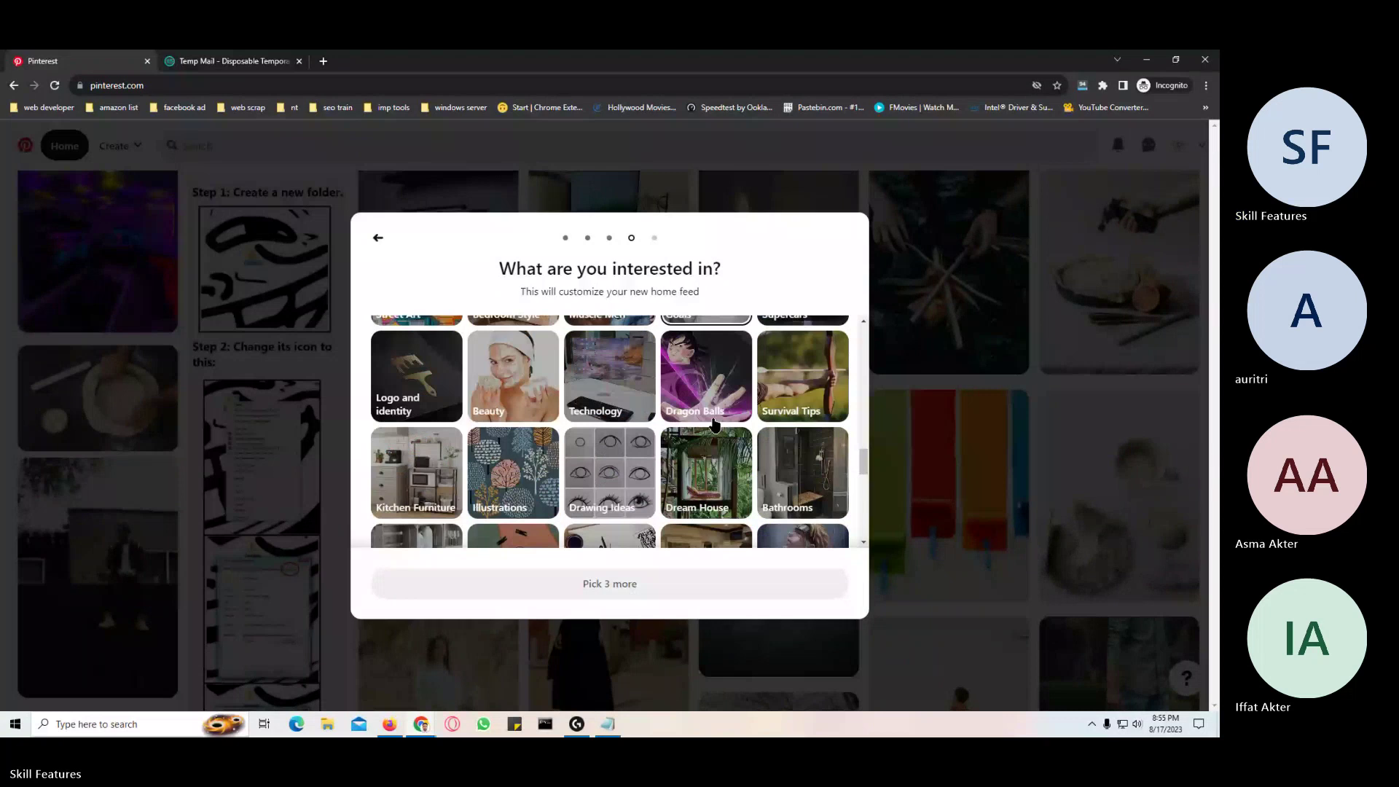
scroll(714, 424, "down", 1)
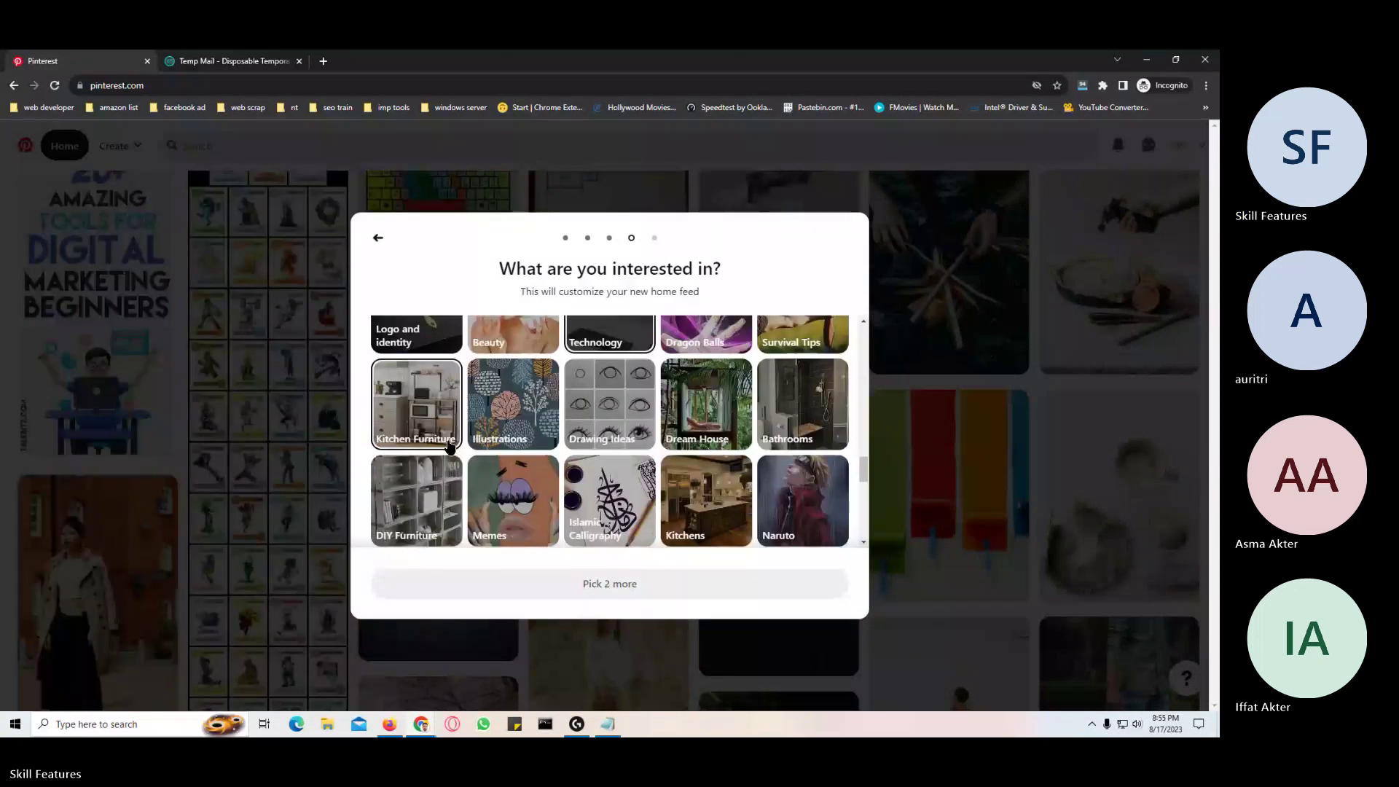
left_click(450, 446)
Step: Add the Milky Way, House Exterior Design and iPhone interests and finish onboarding
scroll(482, 457, "down", 3)
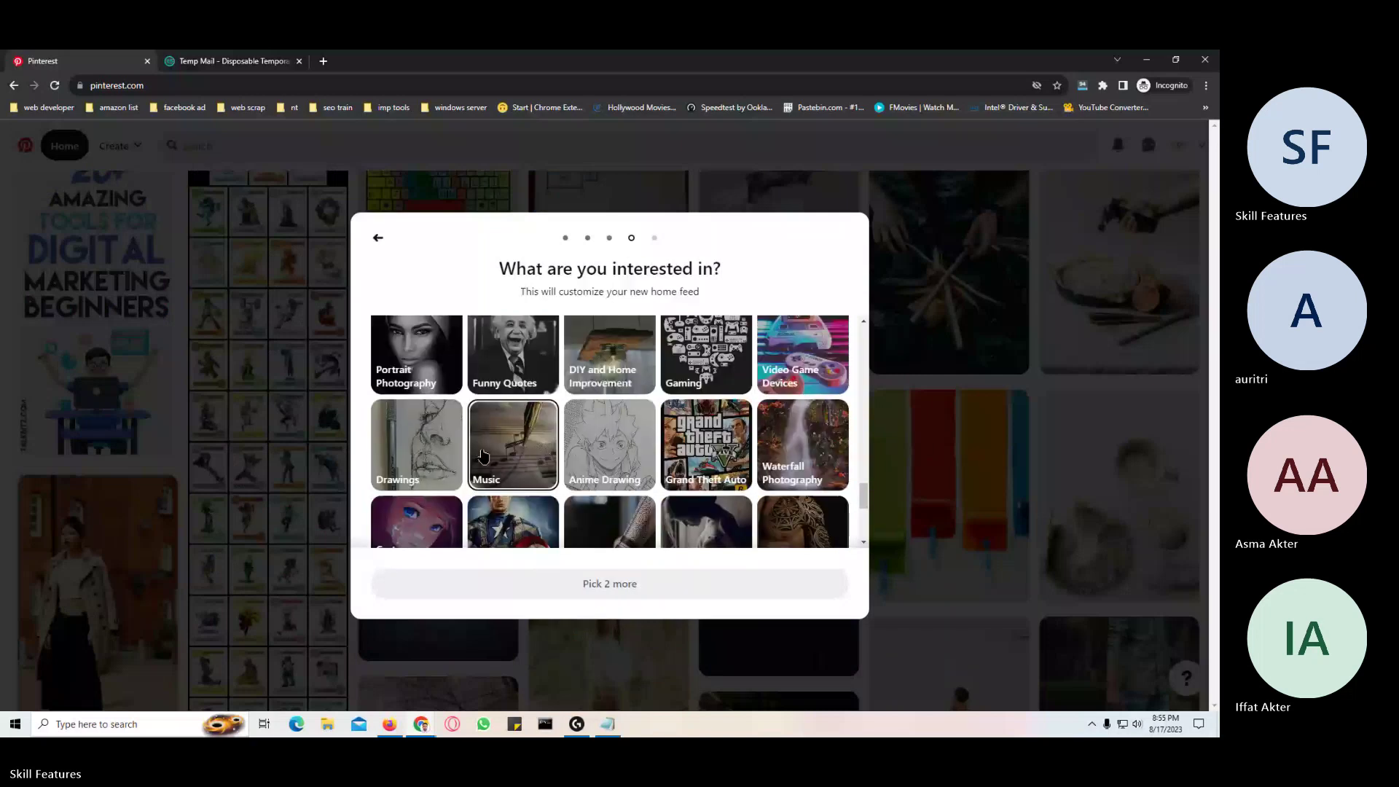
scroll(554, 448, "down", 2)
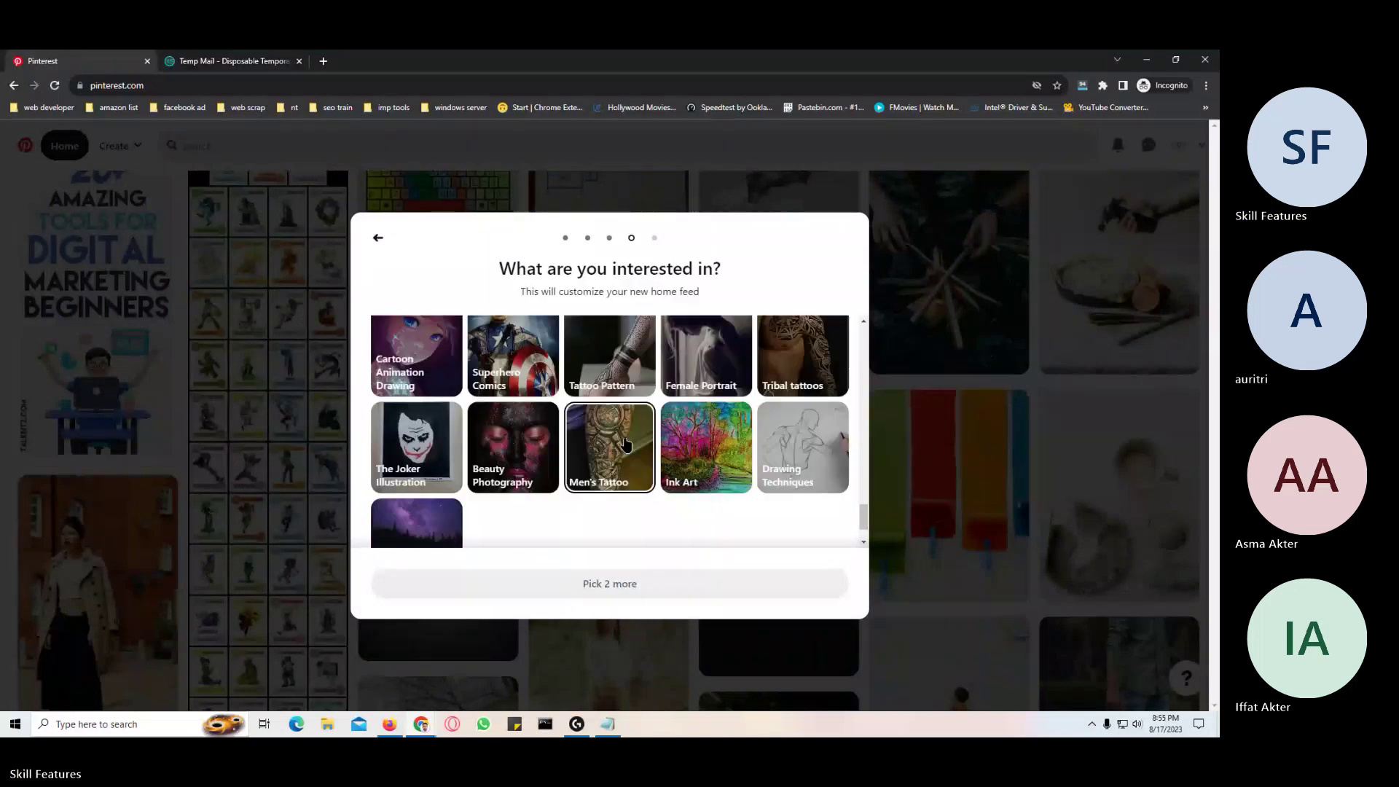
scroll(627, 445, "down", 1)
left_click(457, 490)
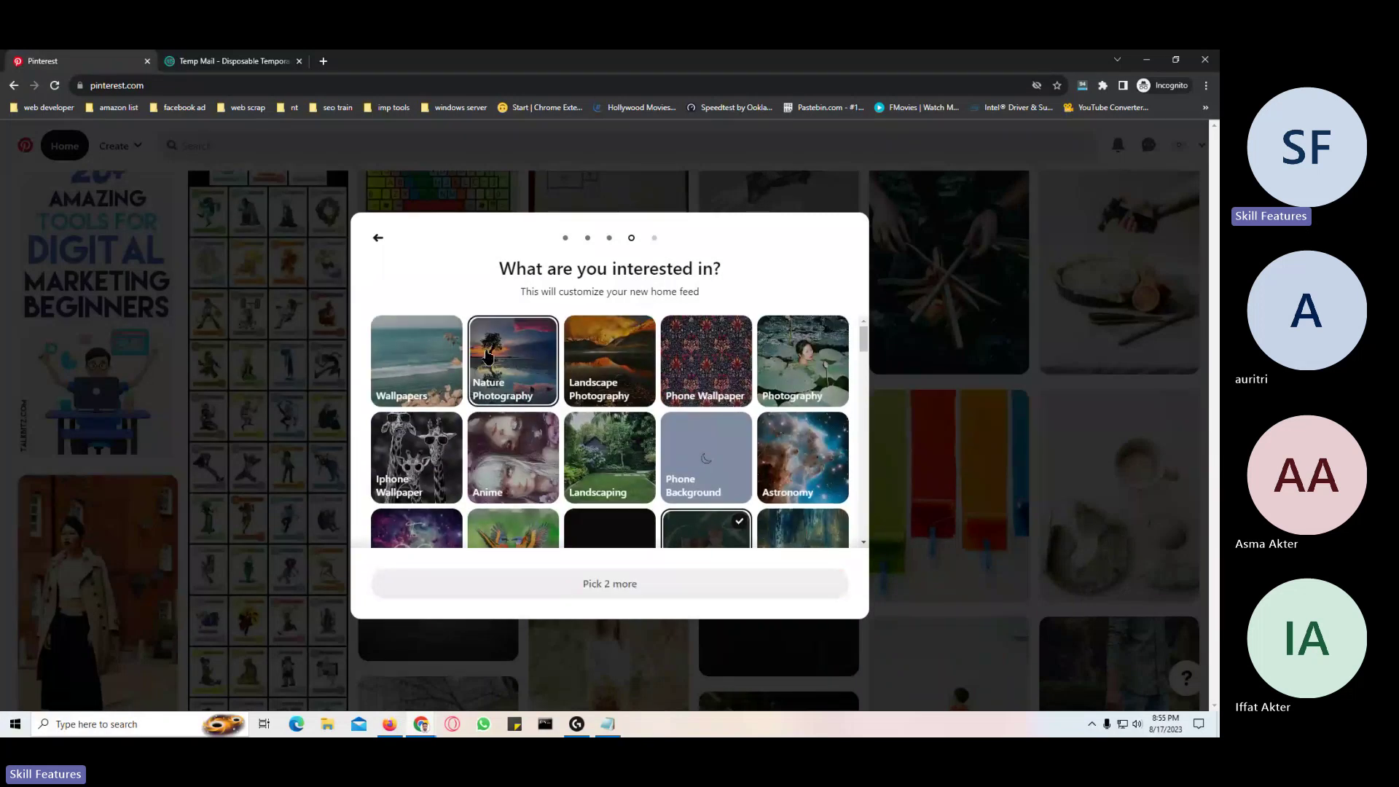
scroll(488, 356, "down", 3)
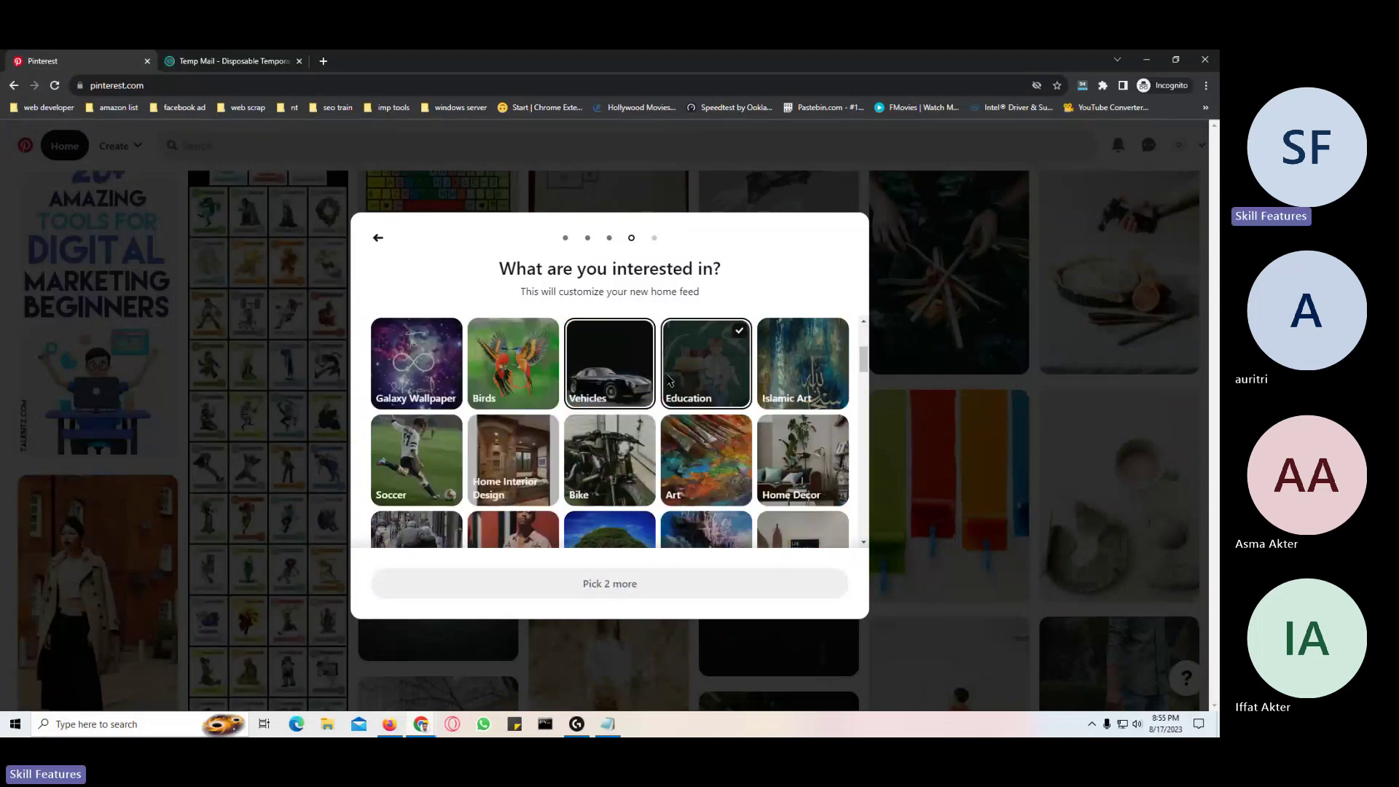
scroll(490, 470, "down", 5)
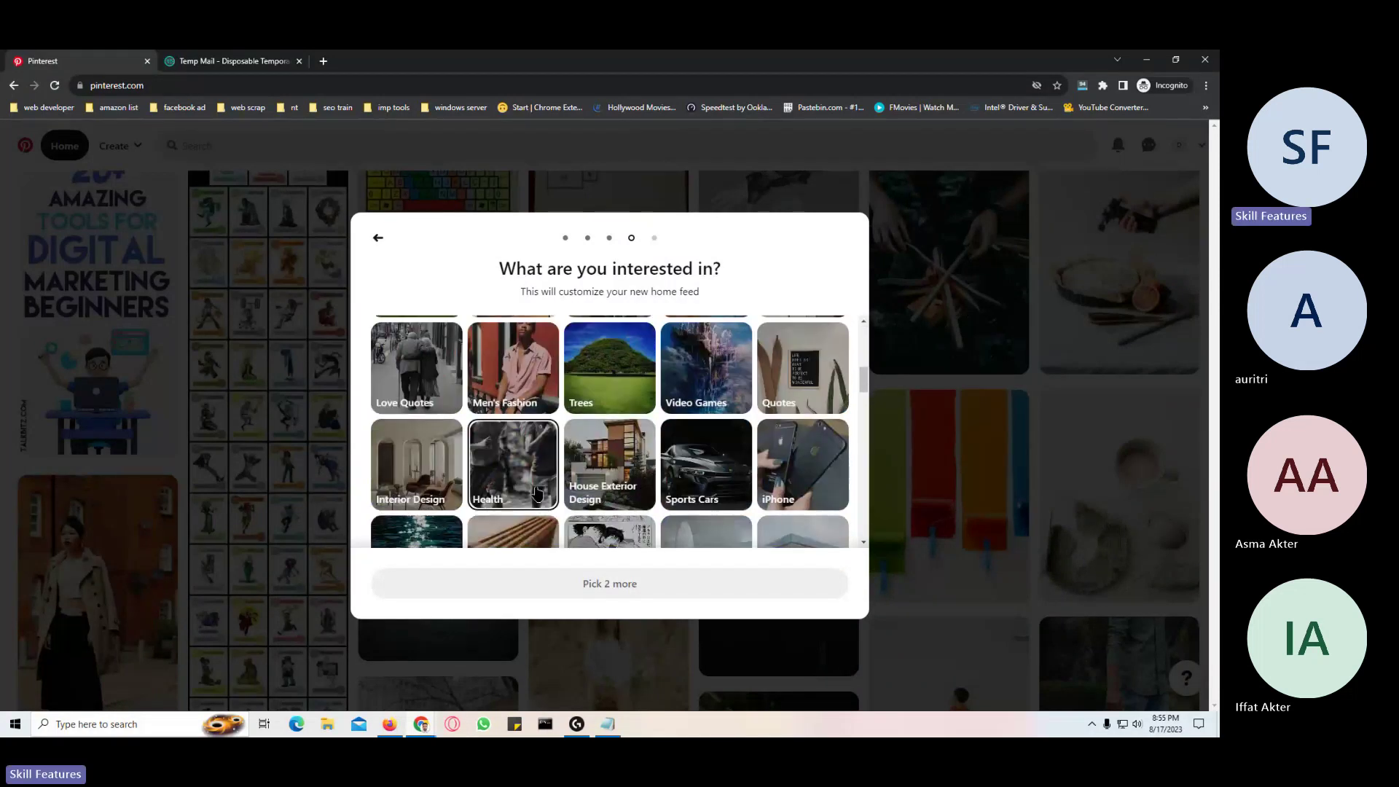
scroll(503, 489, "up", 1)
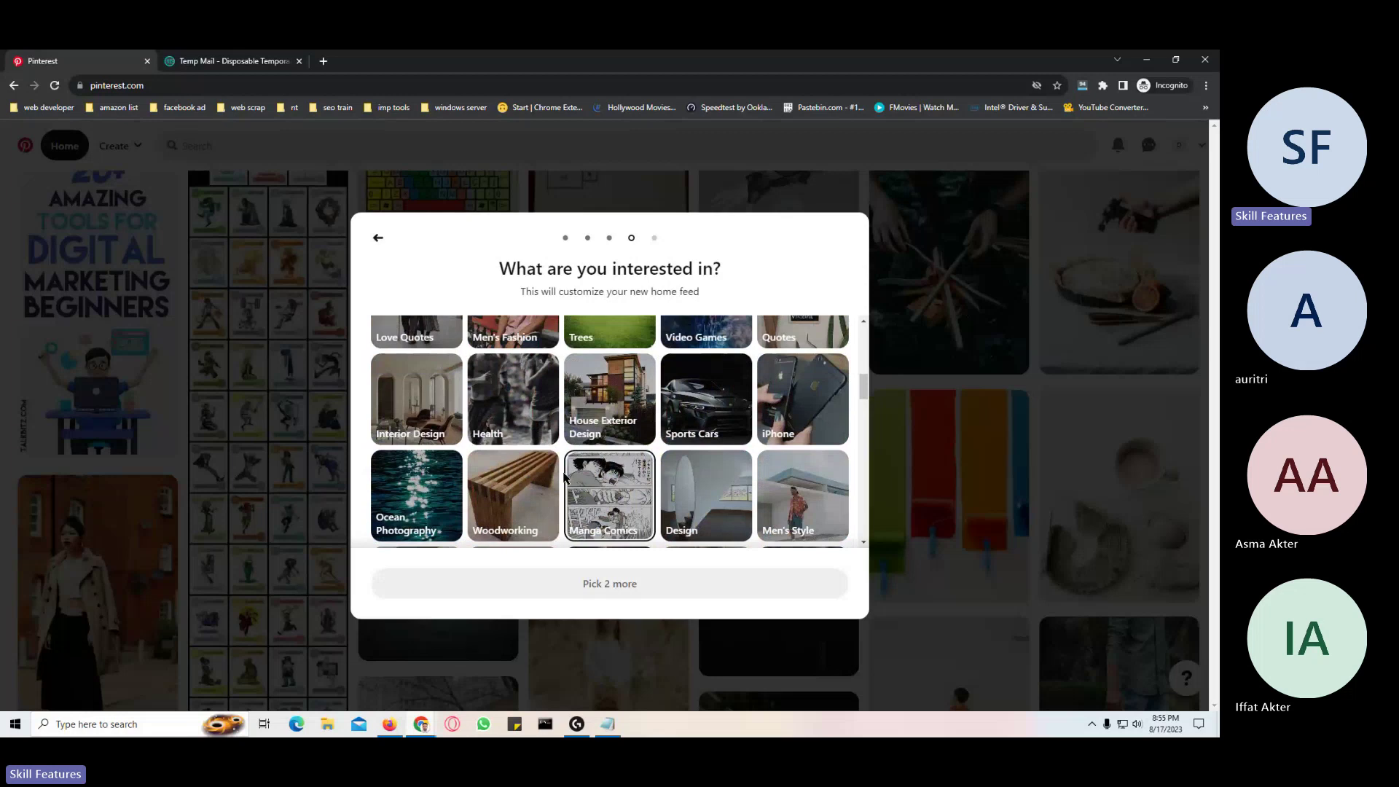
scroll(576, 477, "up", 1)
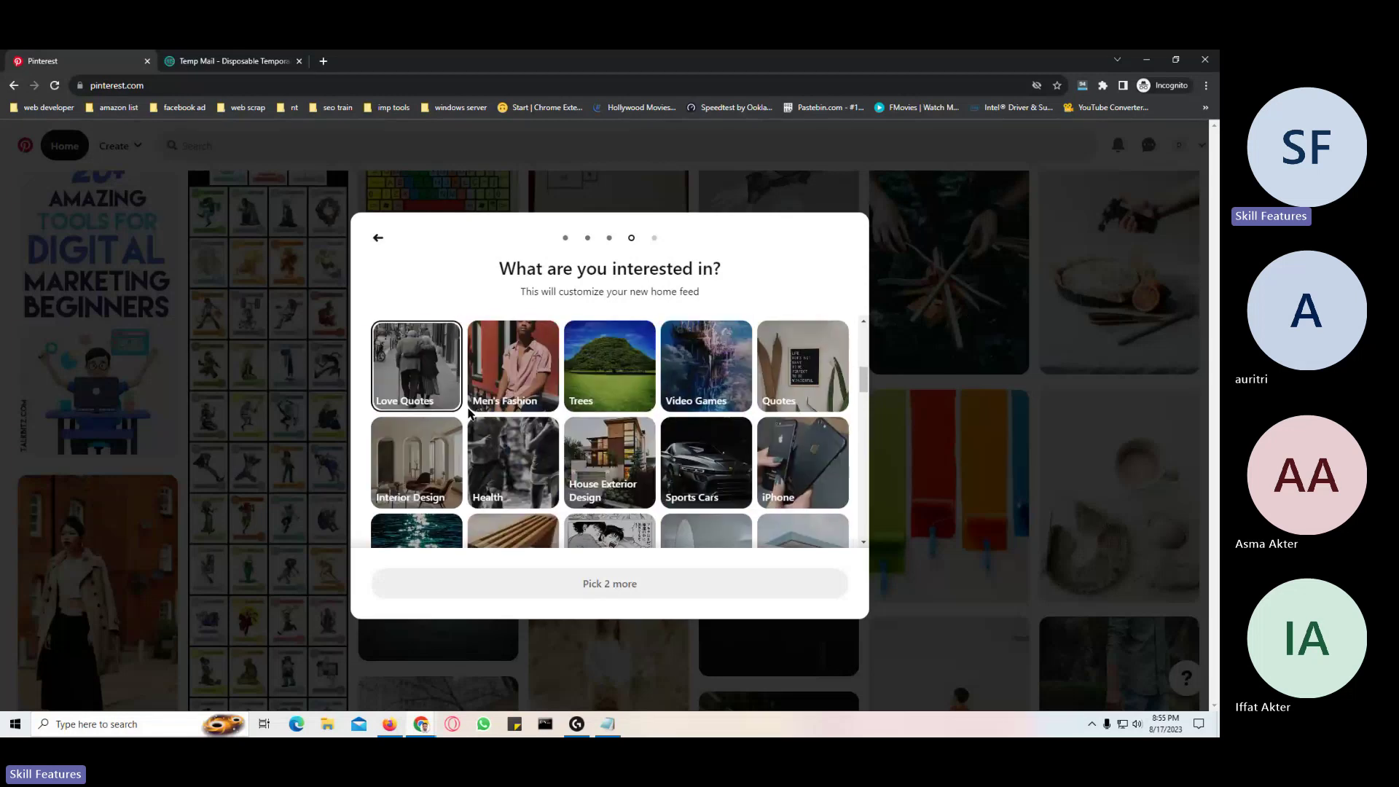
left_click(598, 474)
left_click(803, 461)
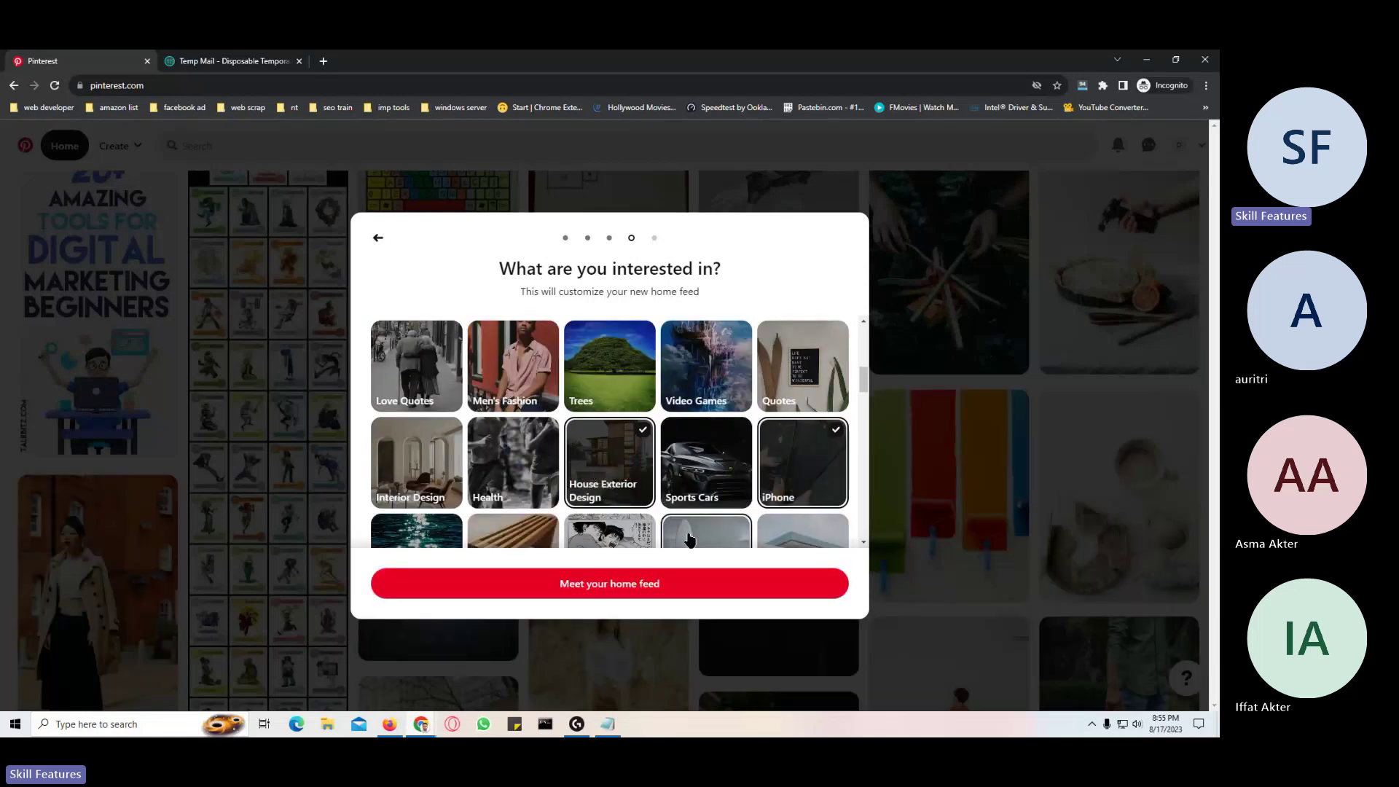
left_click(619, 581)
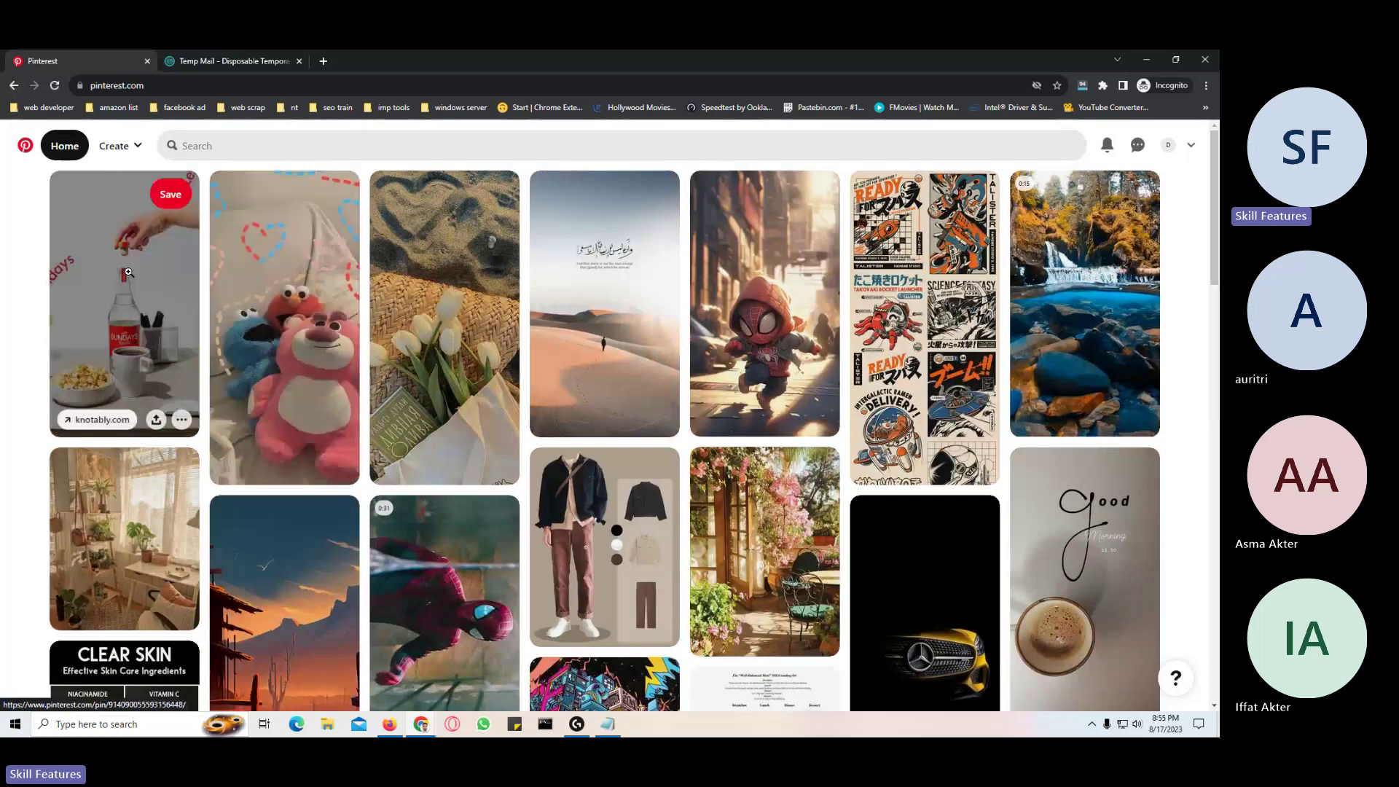
Step: Open the CUTE DOLL WALLPAPER pin from the feed and expand its full description
left_click(301, 340)
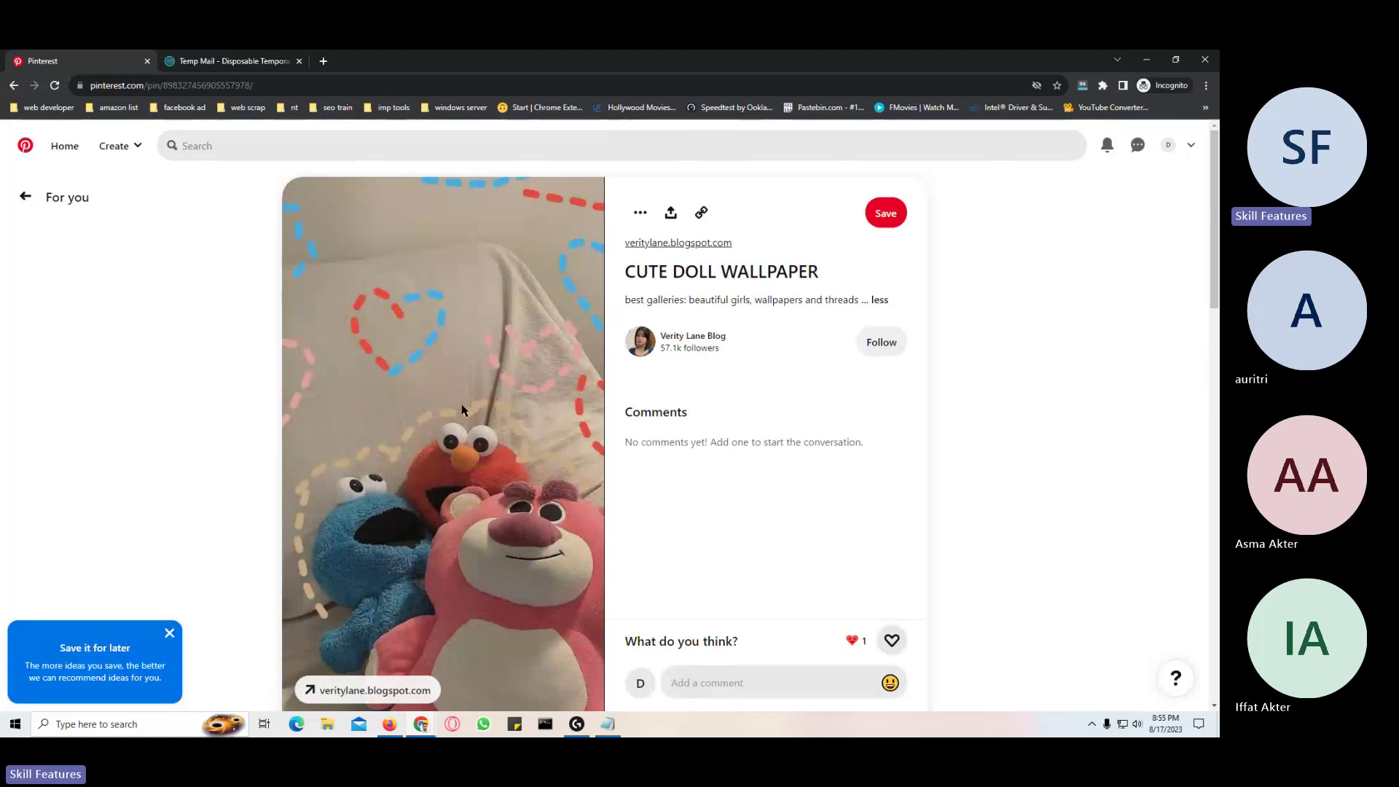
left_click_drag(617, 277, 724, 276)
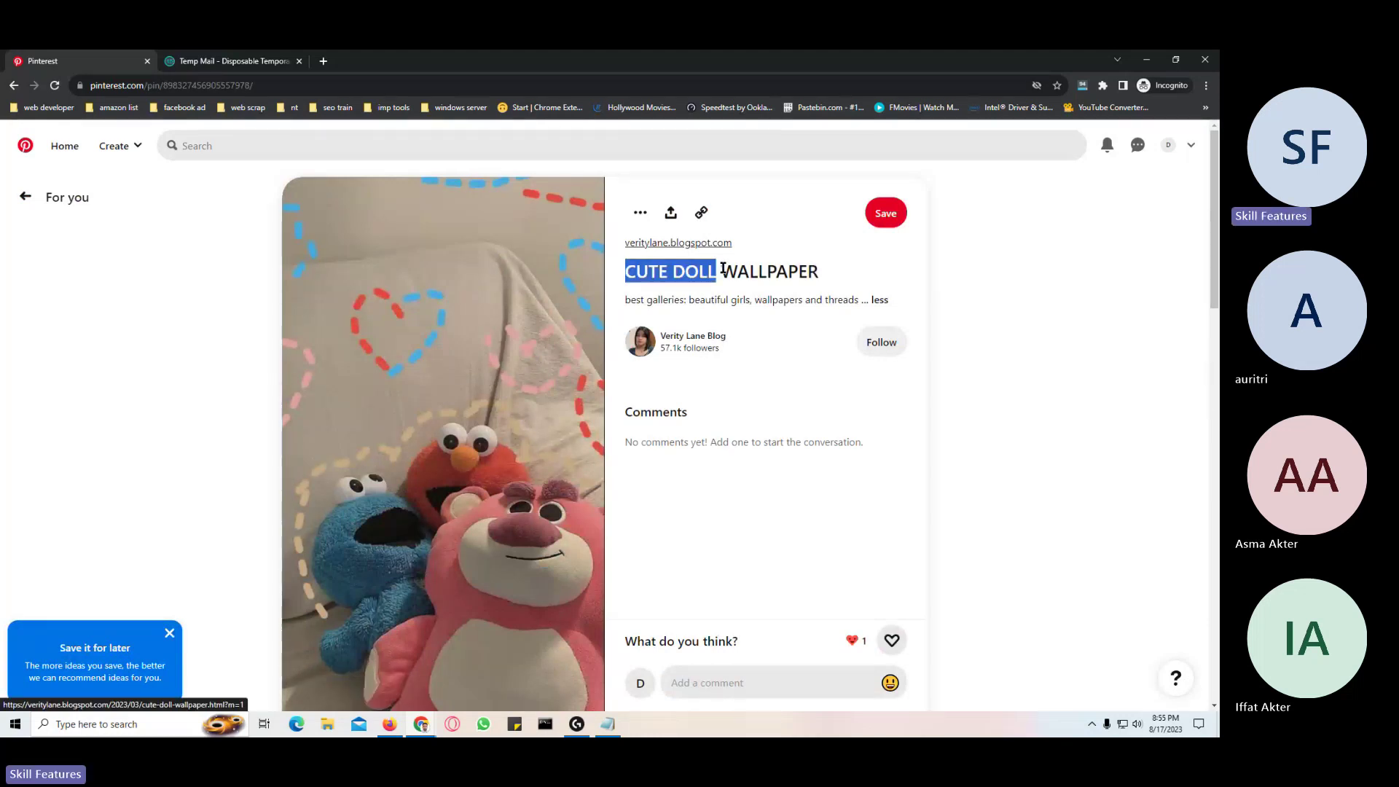
left_click(878, 300)
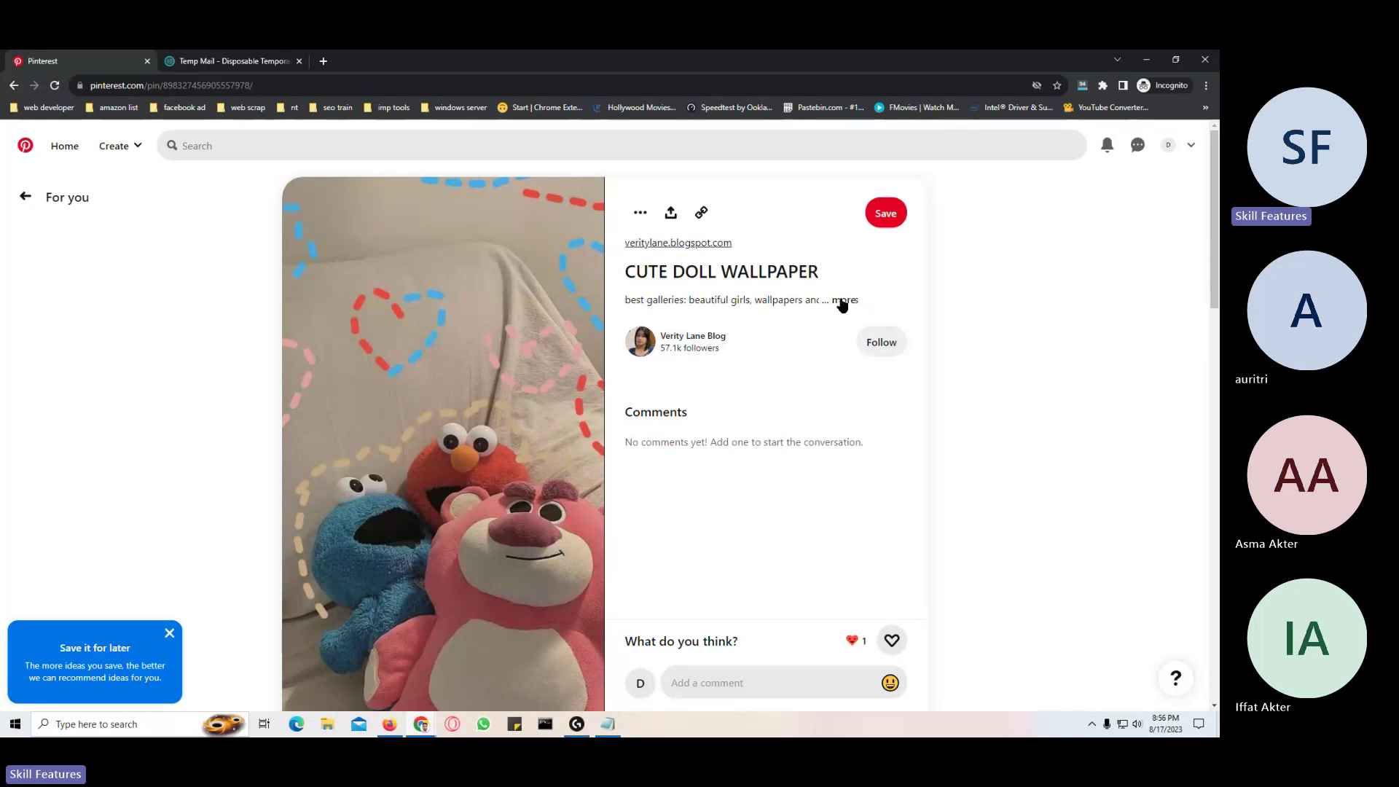
left_click(844, 300)
left_click_drag(615, 306, 860, 303)
left_click(707, 396)
Step: Open the pin's Verity Lane Blog source link in two new tabs
right_click(658, 248)
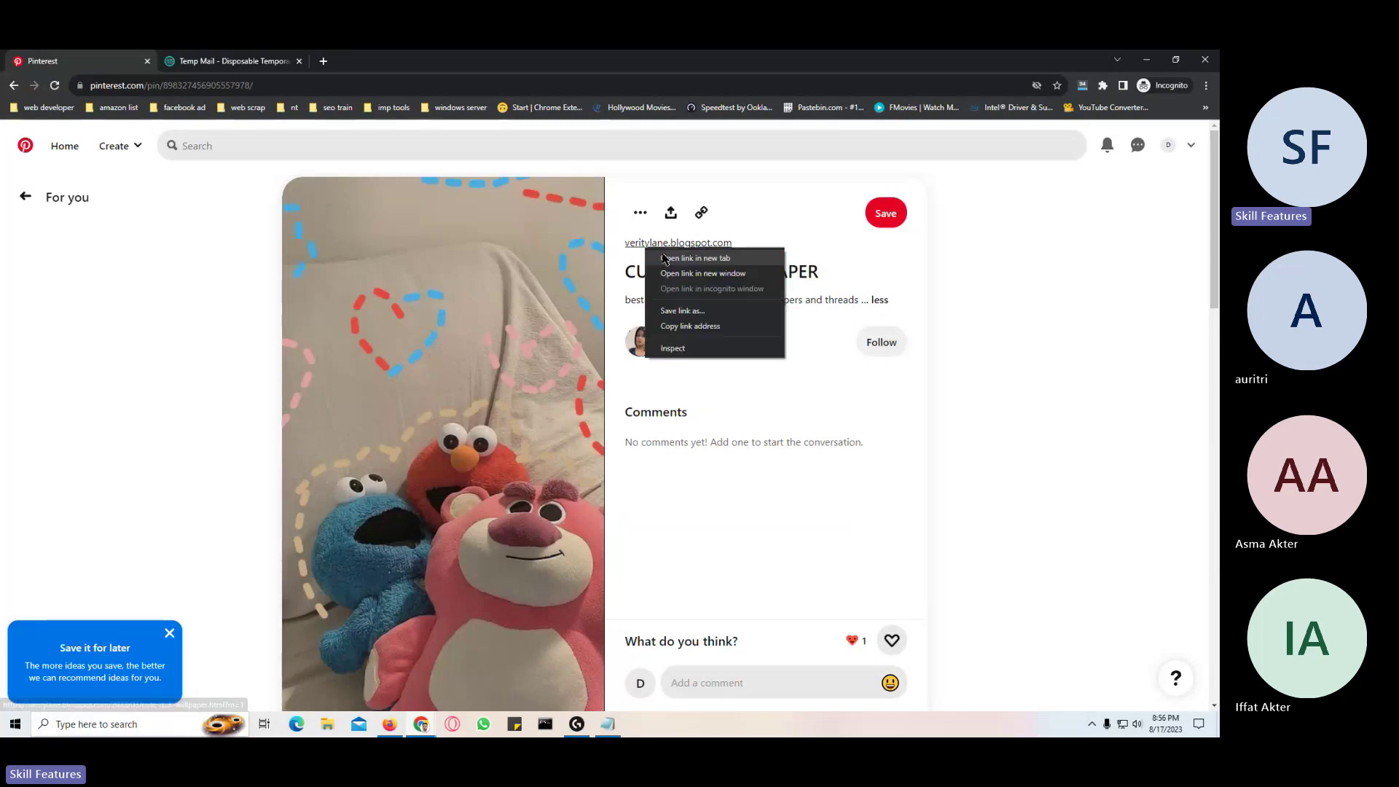
left_click(682, 254)
right_click(675, 273)
left_click(722, 280)
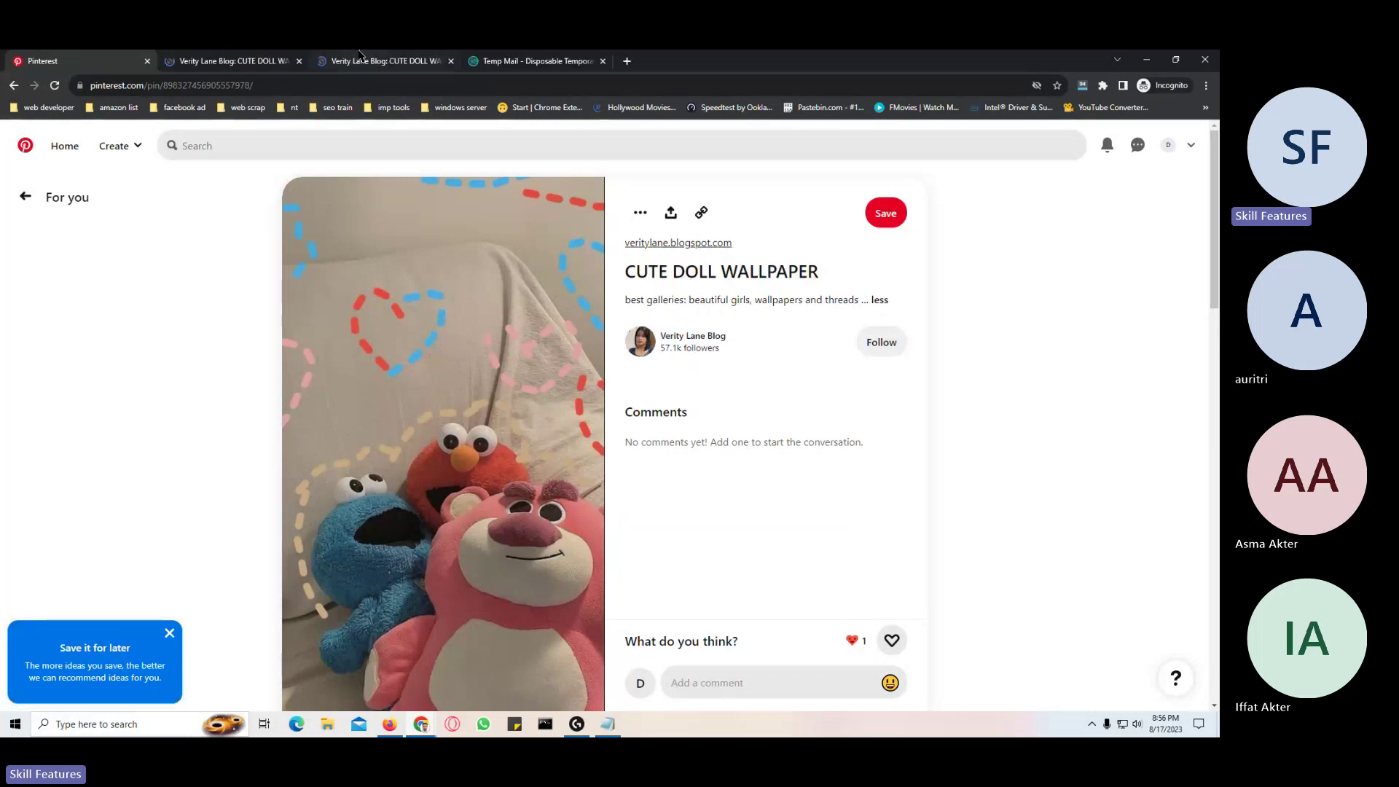
left_click(359, 60)
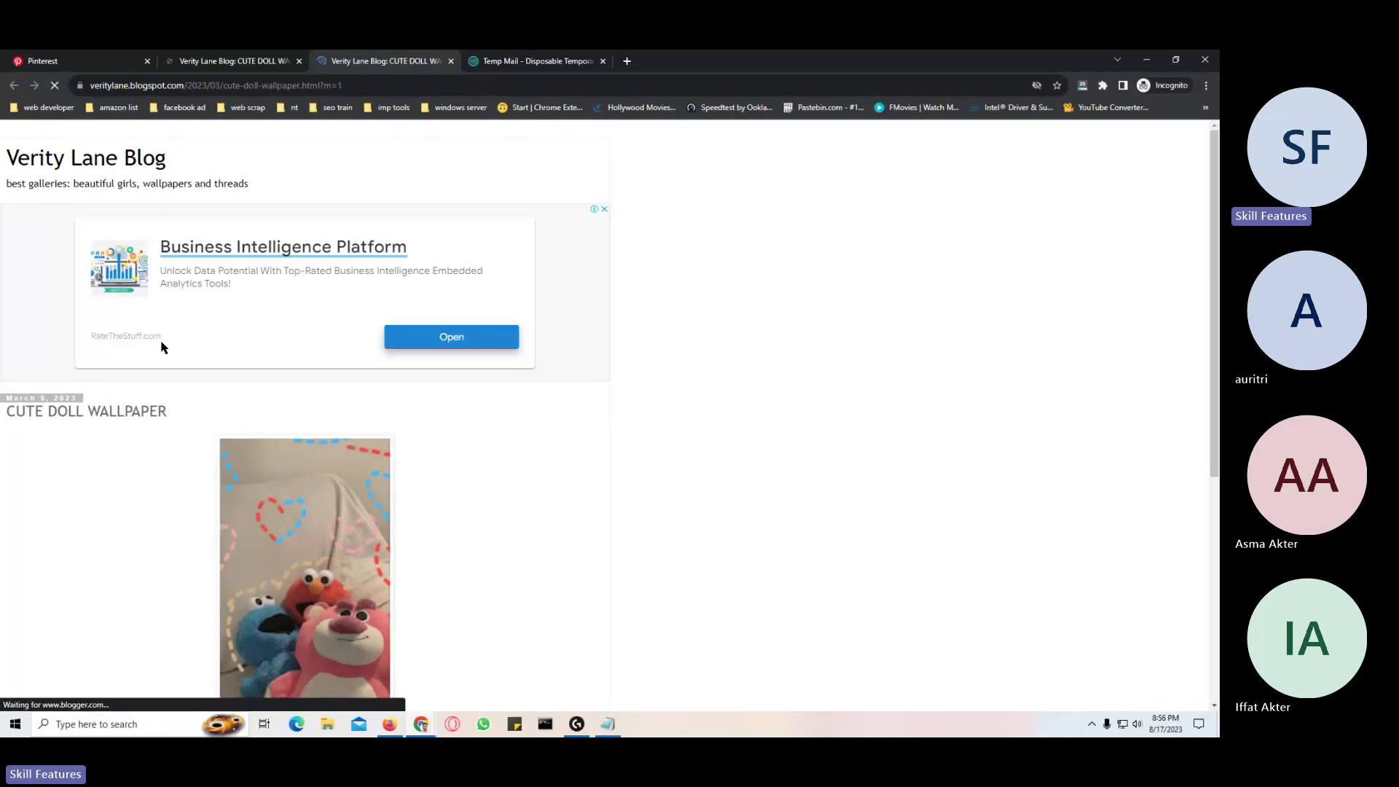
Step: Look over the Verity Lane Blog pages, then close both tabs to return to the pin
left_click(188, 58)
scroll(248, 561, "down", 5)
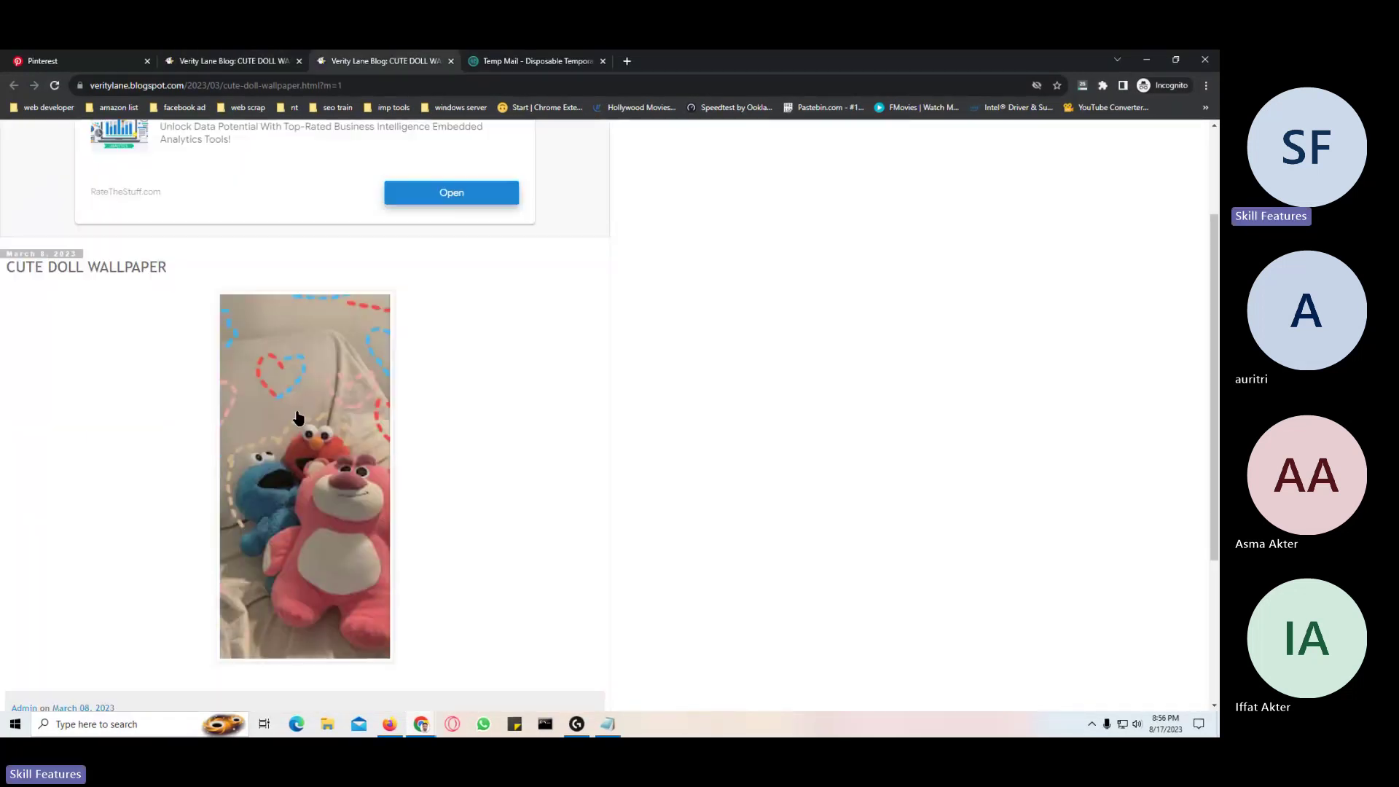
scroll(248, 561, "up", 10)
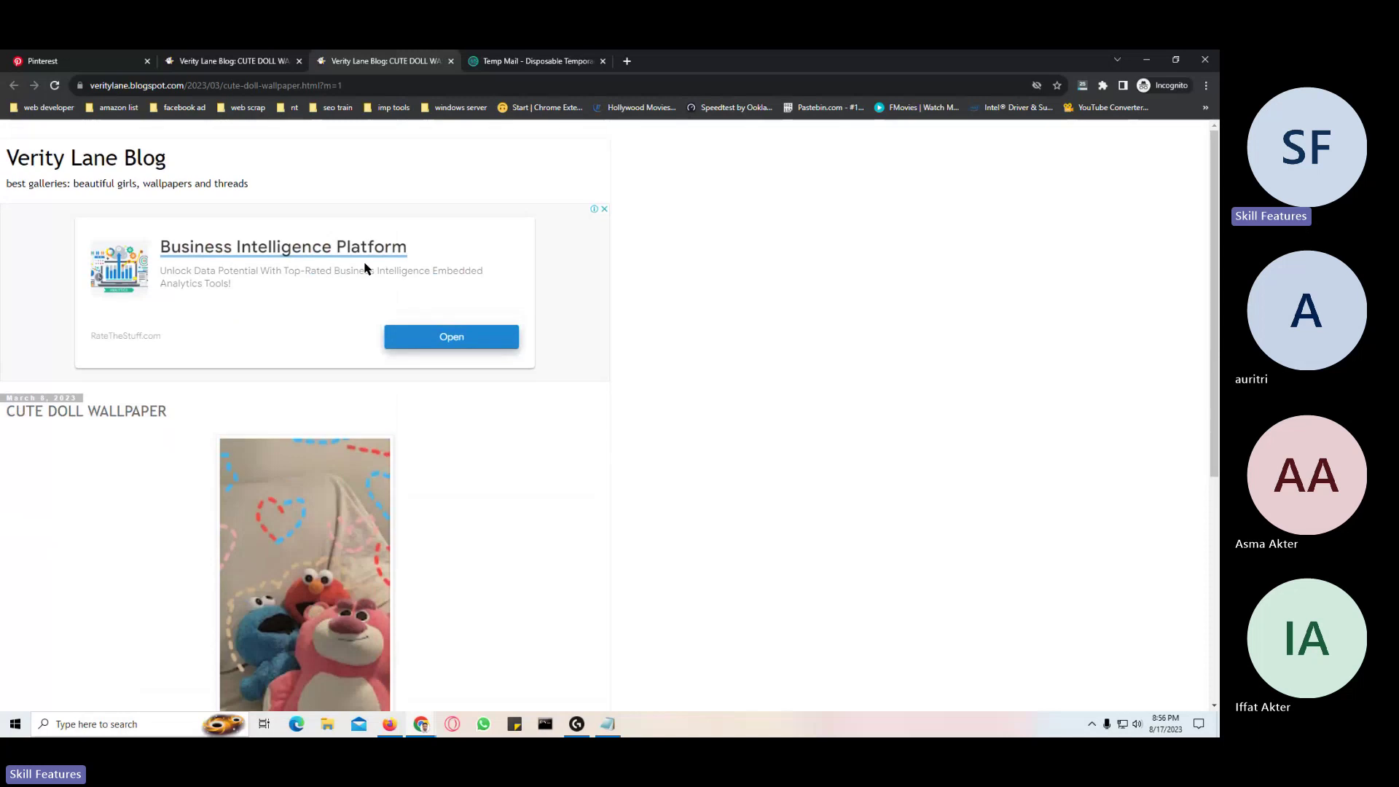
left_click(232, 60)
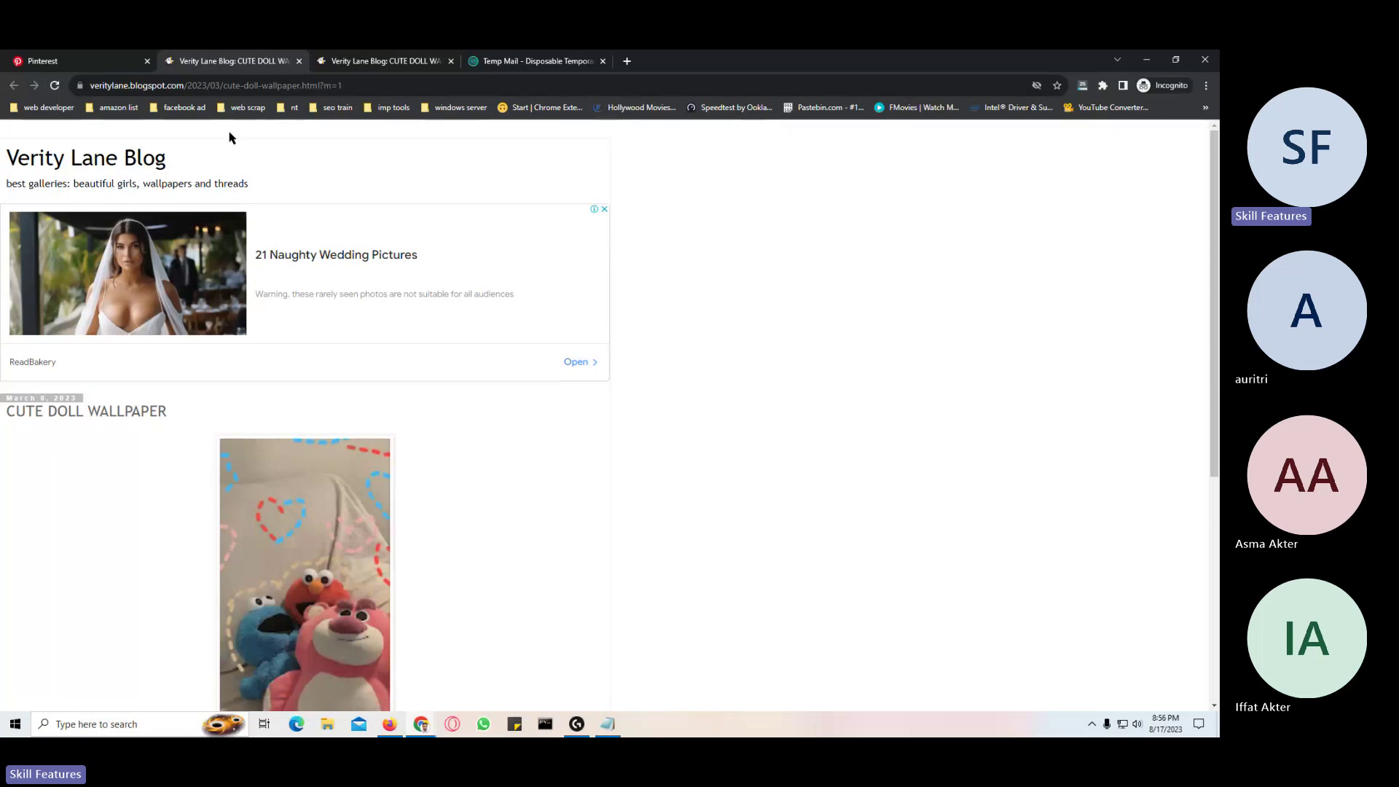
left_click(299, 60)
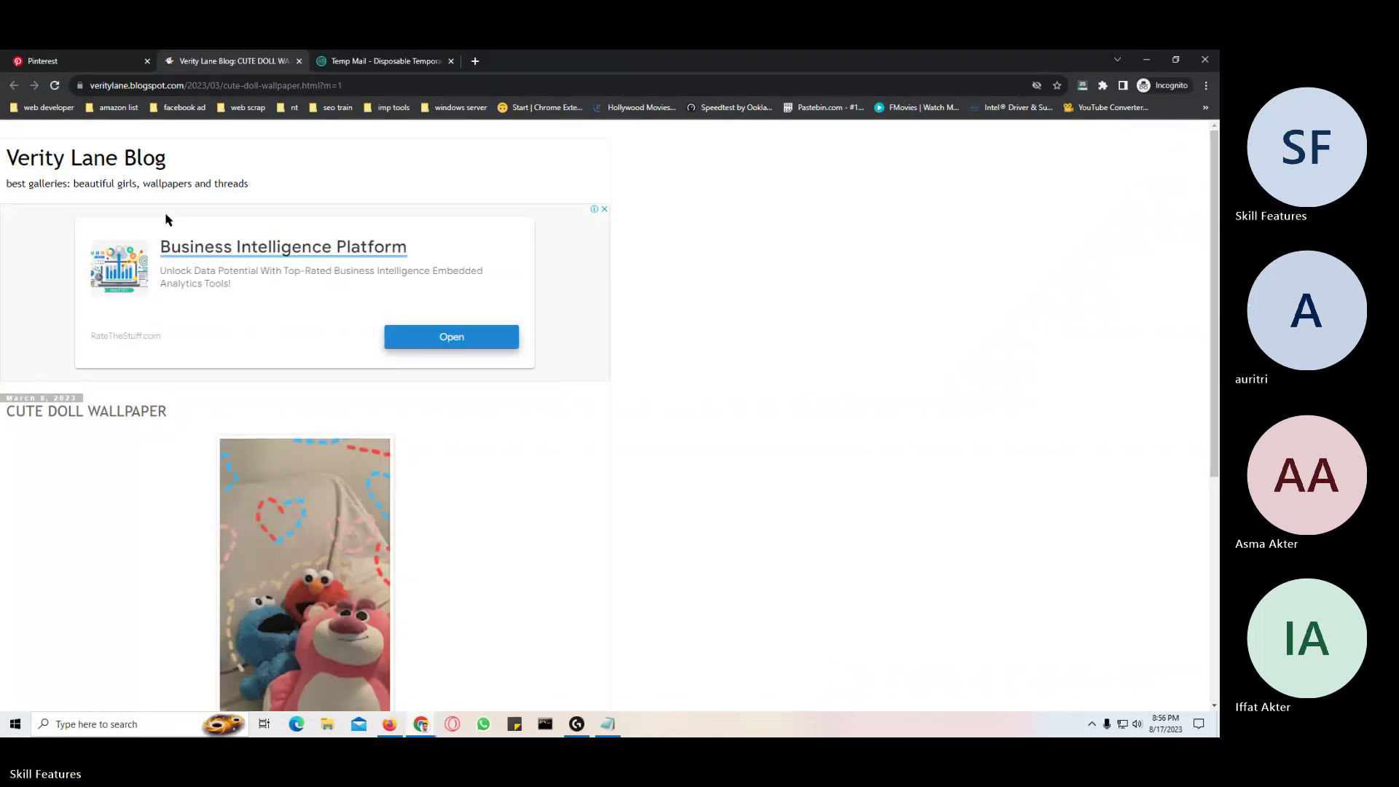
left_click_drag(166, 219, 193, 269)
key("ctrl+a")
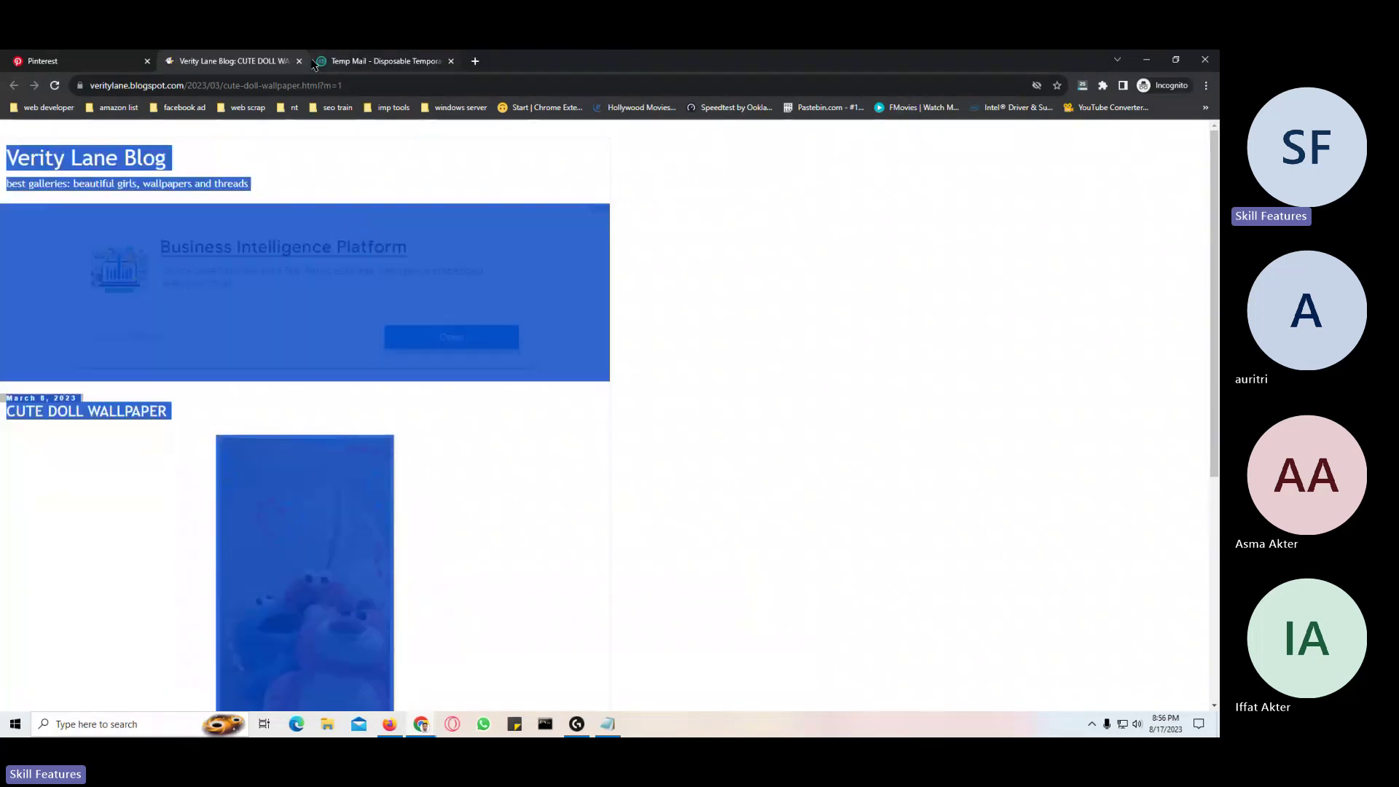
middle_click(215, 61)
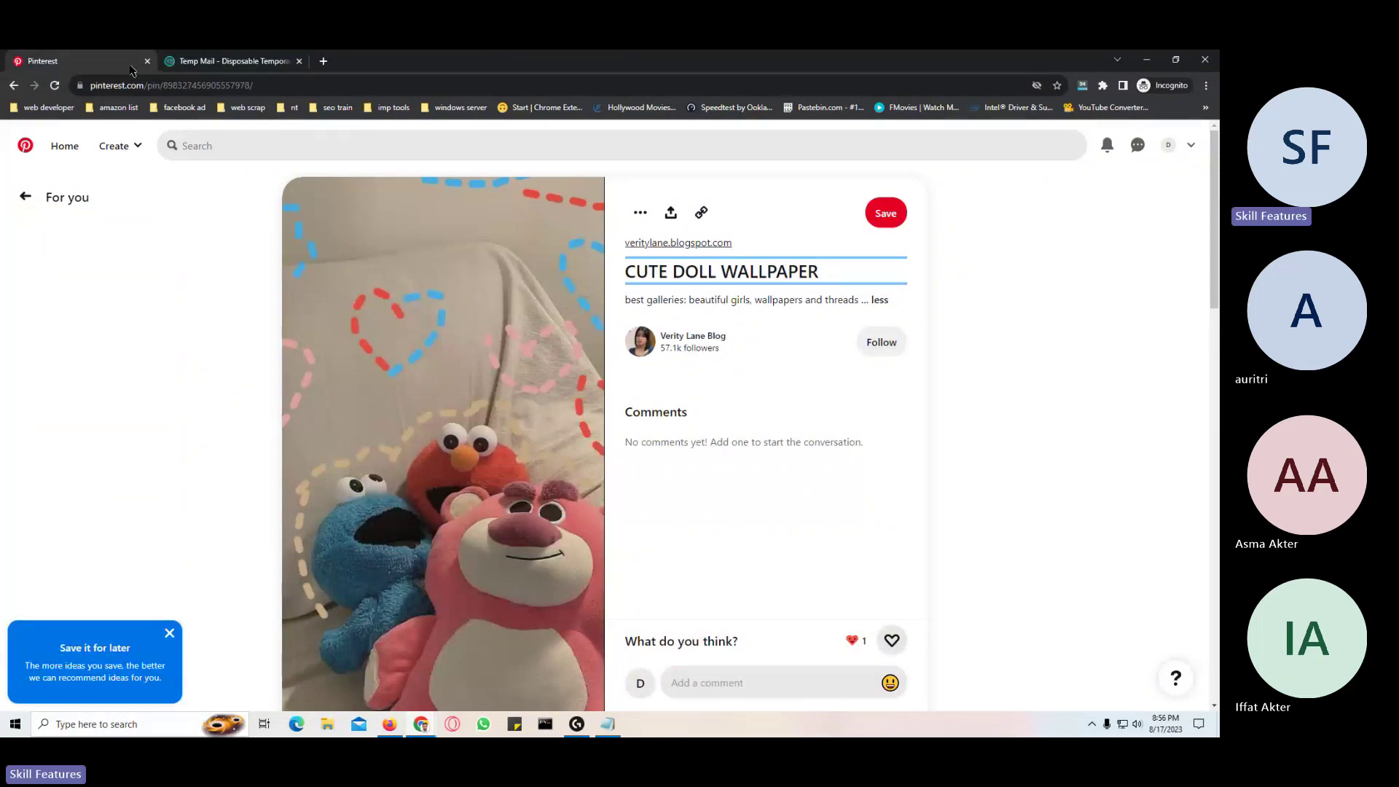
Step: Open the vintage christmas aesthetic pin's youtu.be source, close it, and return to the feed
left_click(27, 198)
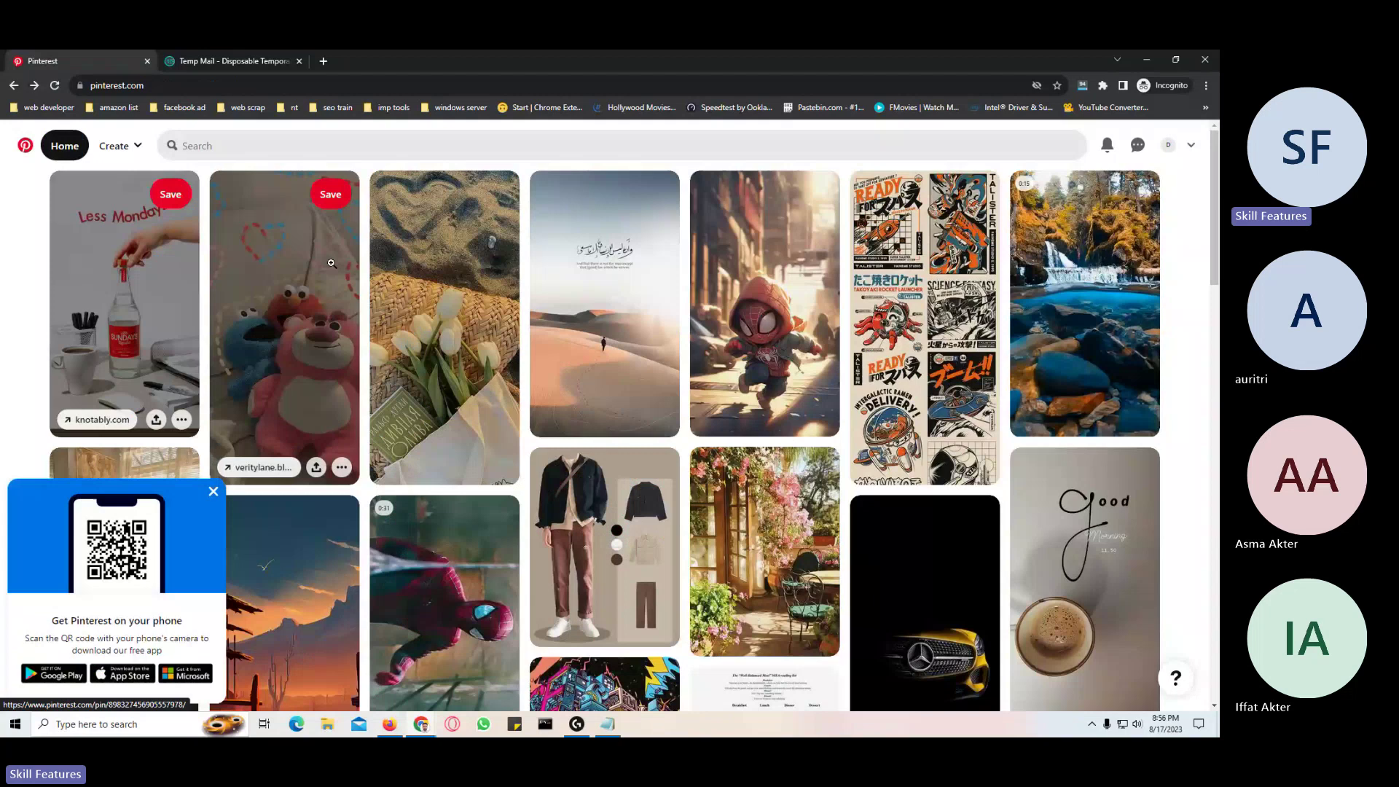
left_click(444, 277)
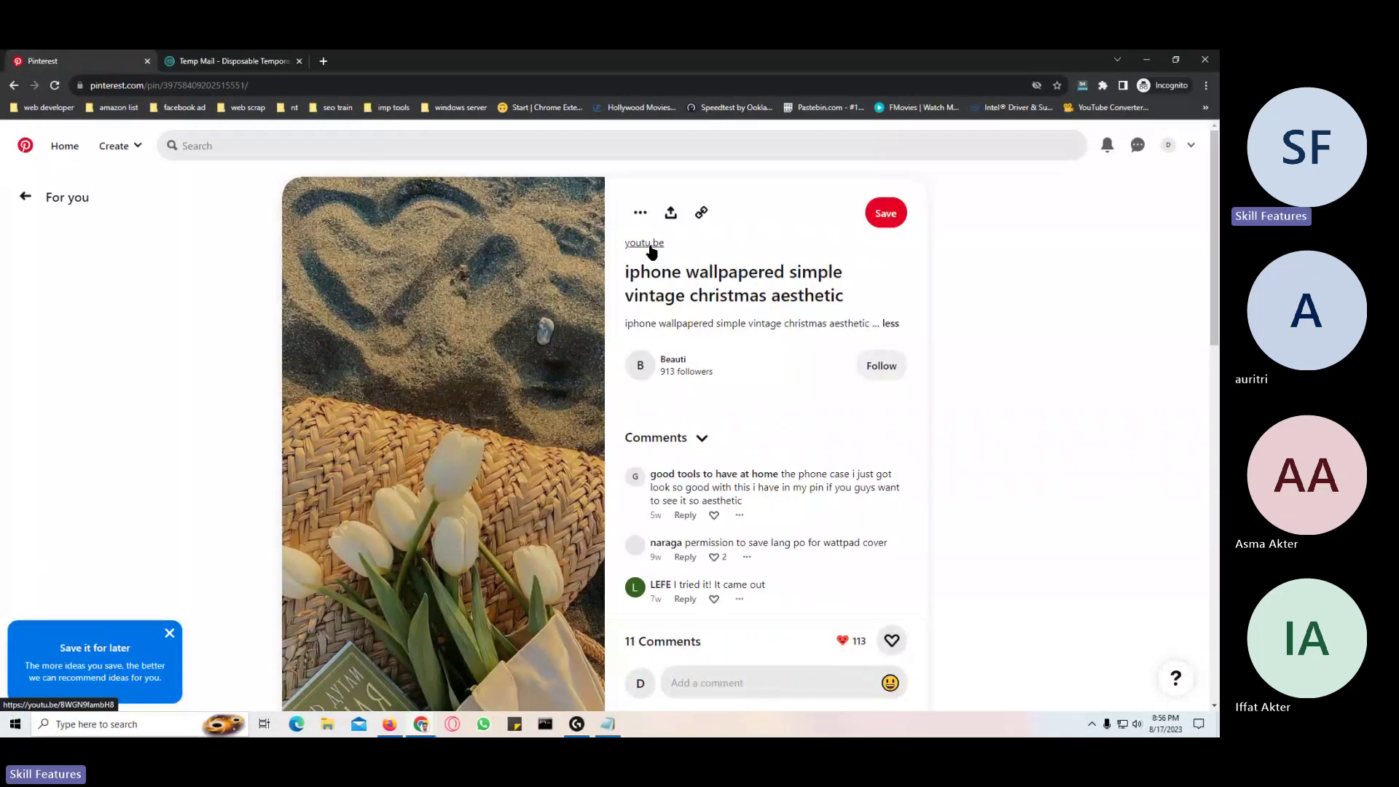
left_click(644, 244)
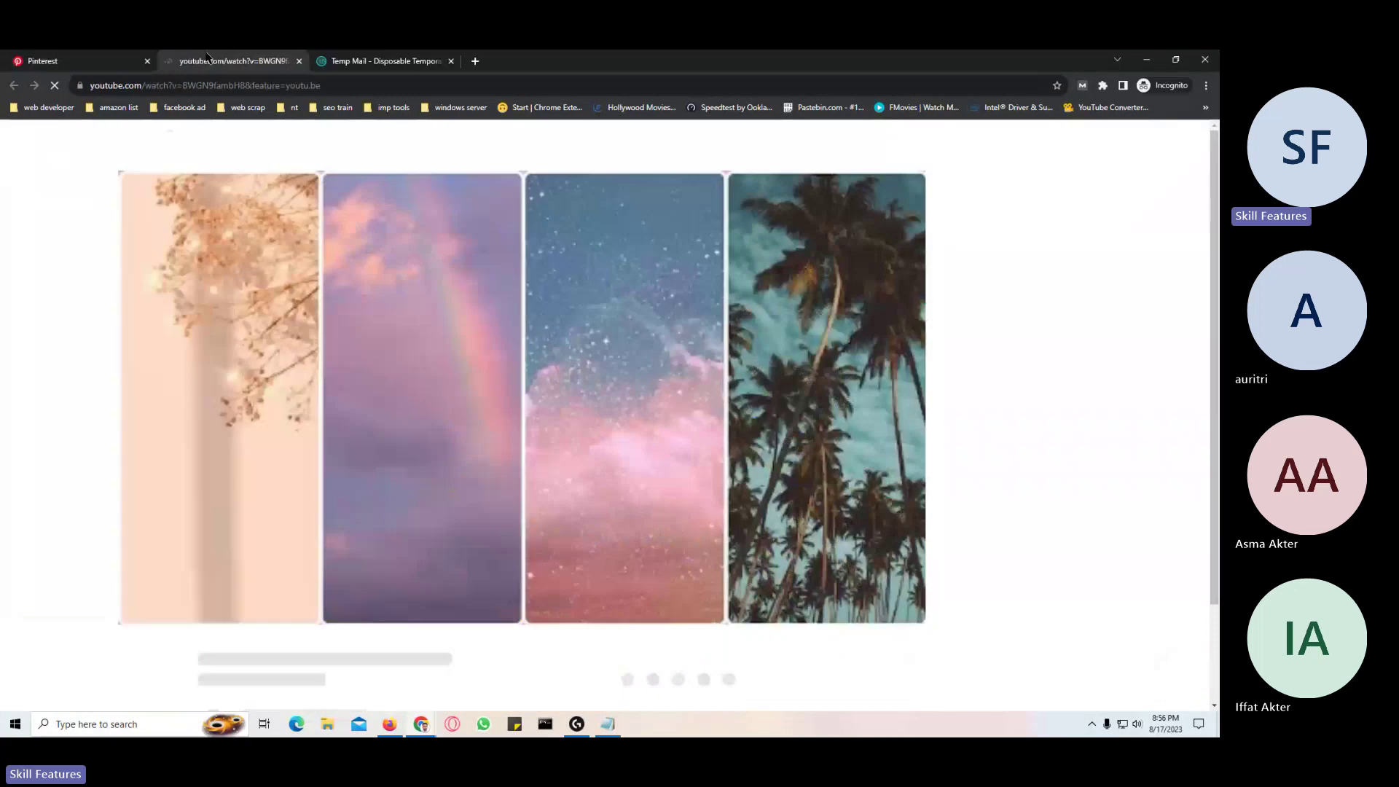
key("ctrl+shift+Tab")
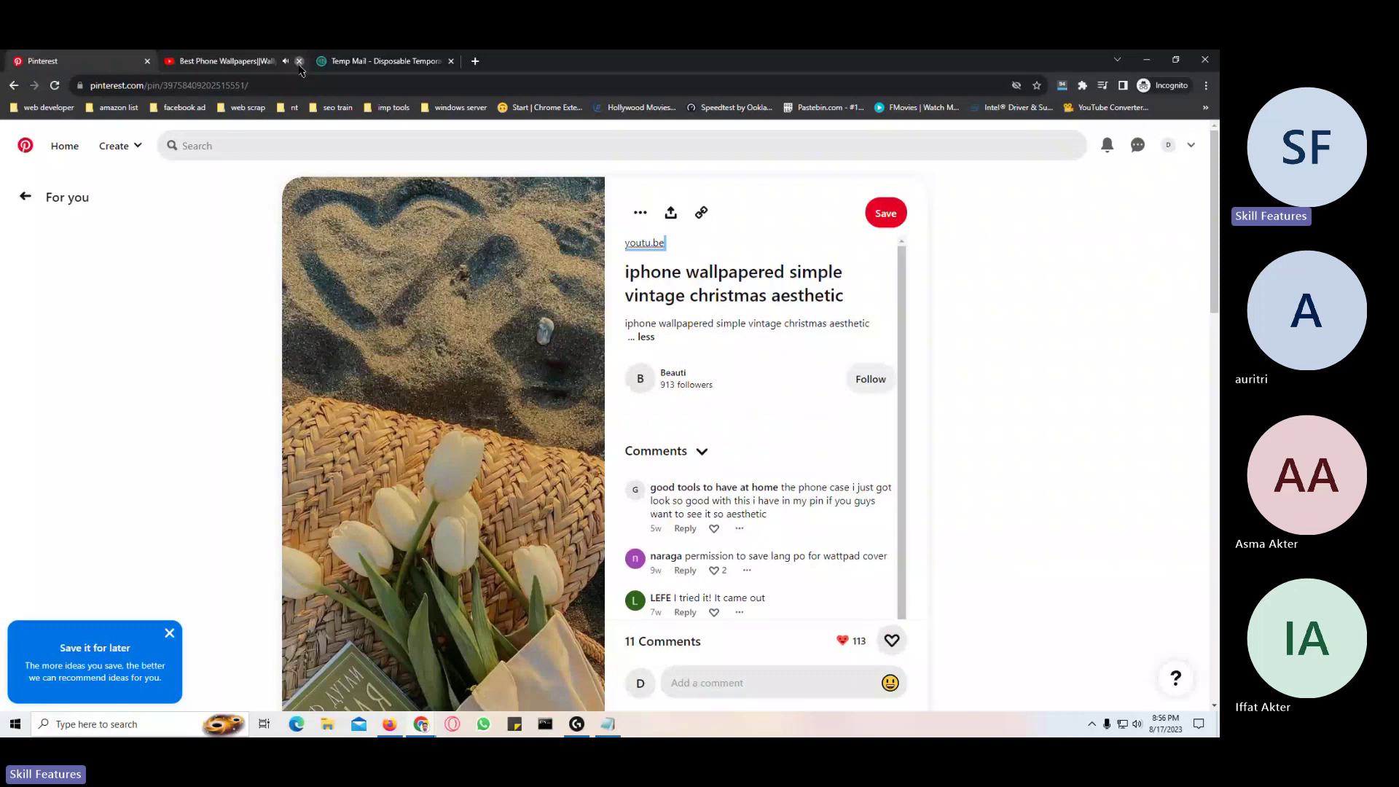
left_click(298, 61)
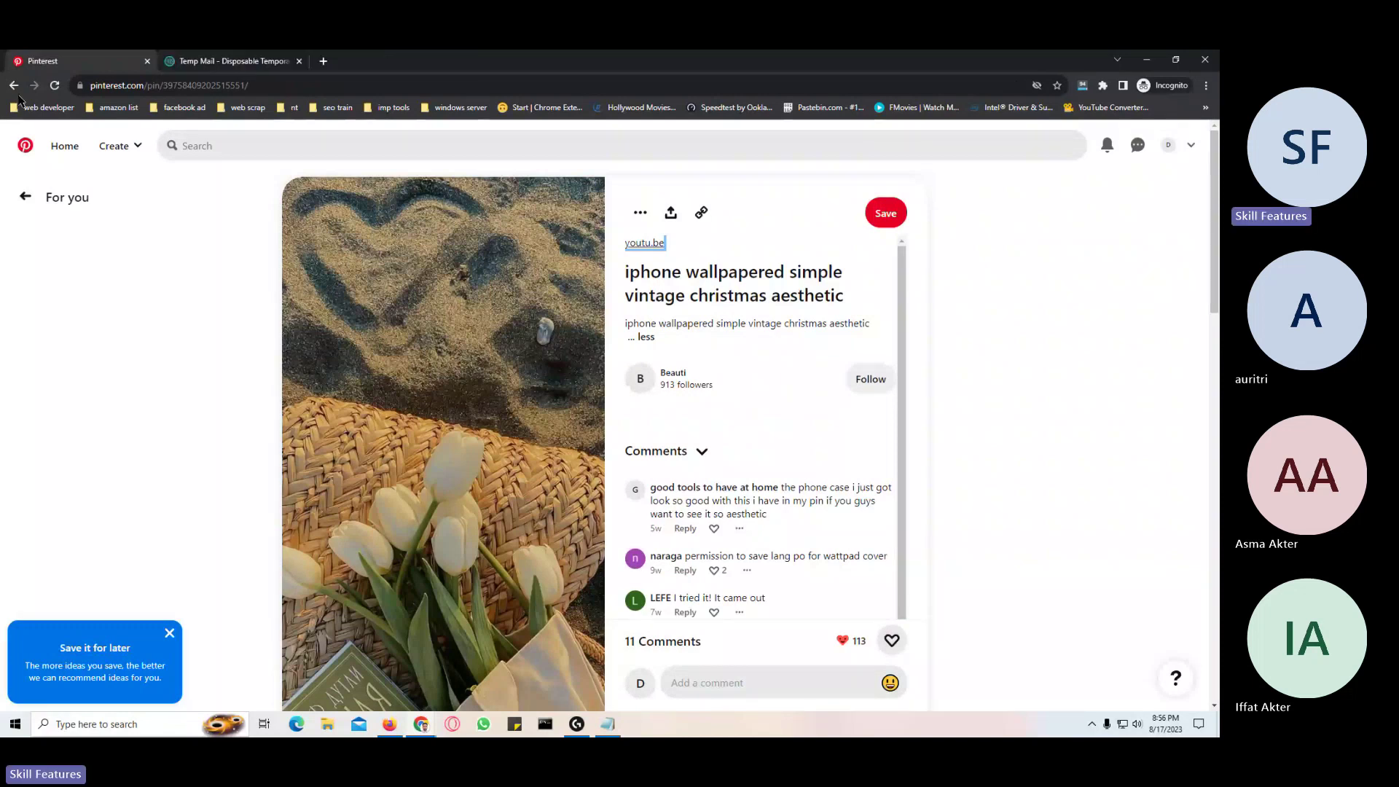
left_click(15, 86)
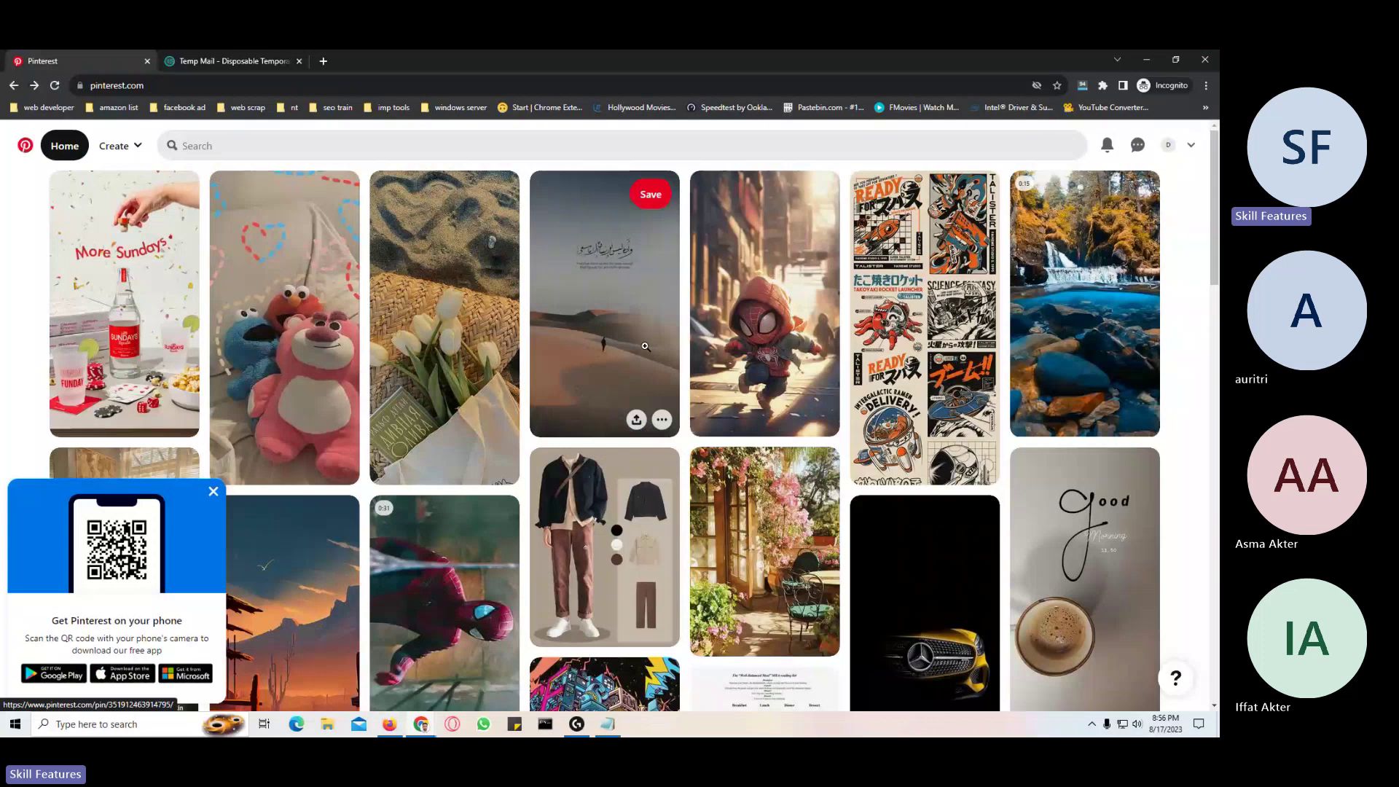
Step: View the 'Well-Balanced Meal' MBA Reading List pin, then bring up Dynalist's 'link_build method 1' outline
scroll(645, 346, "down", 3)
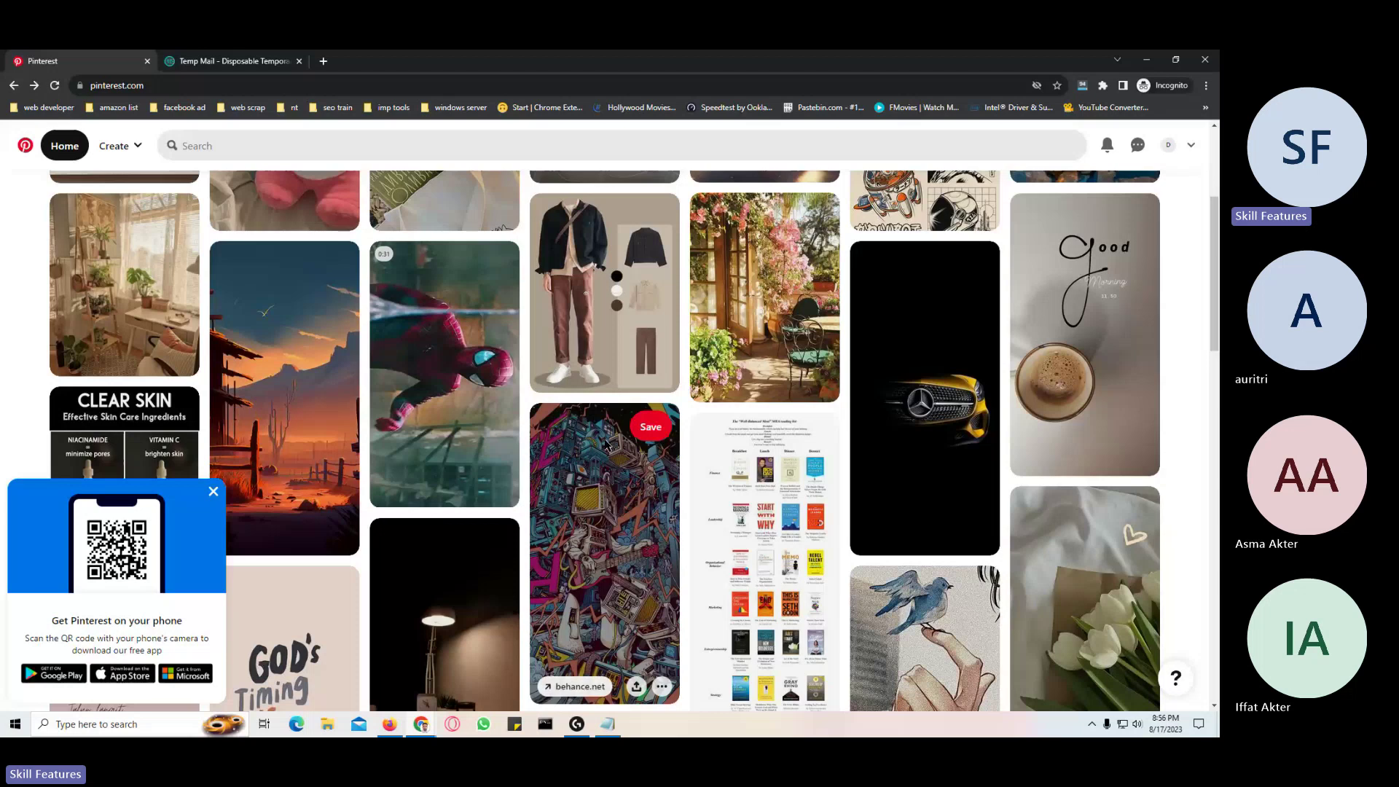
left_click(718, 467)
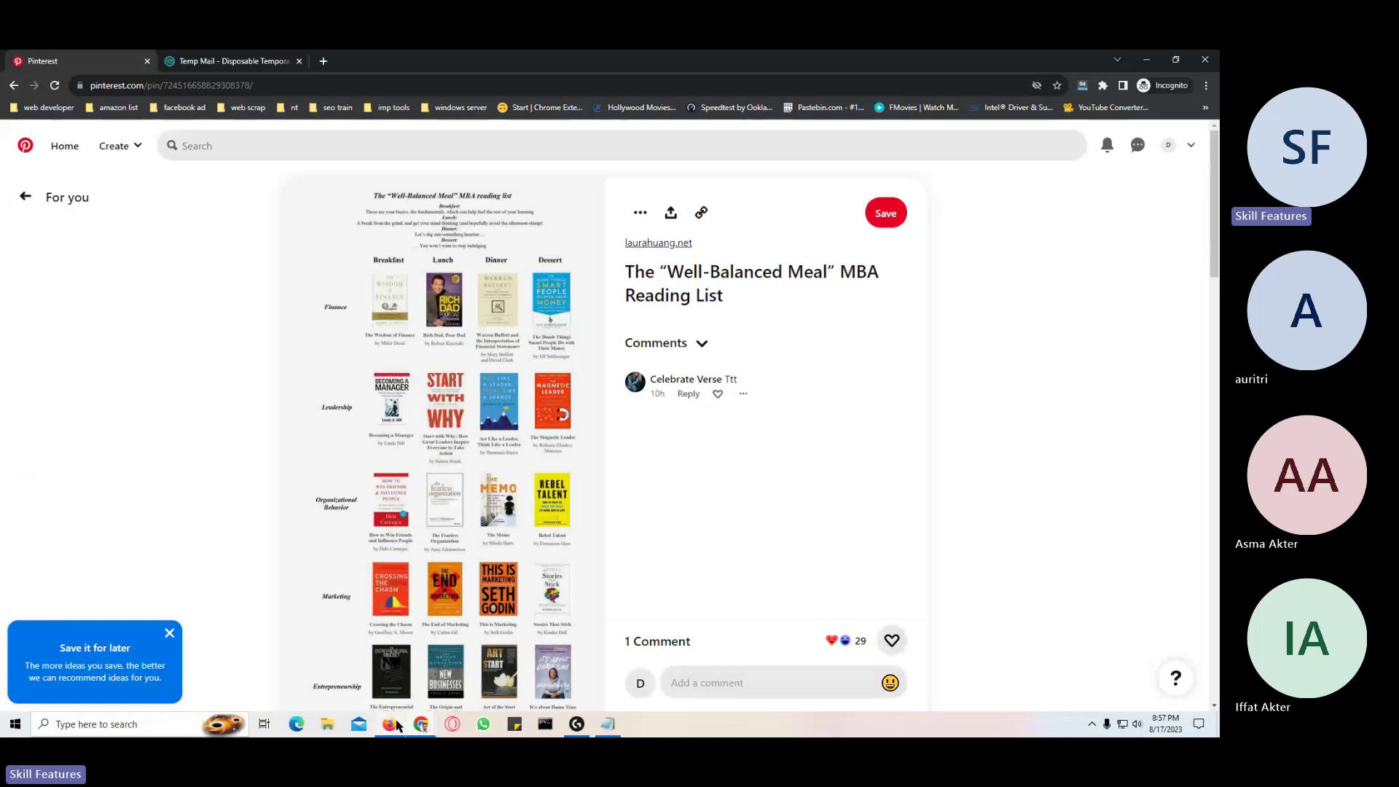
mouse_move(421, 725)
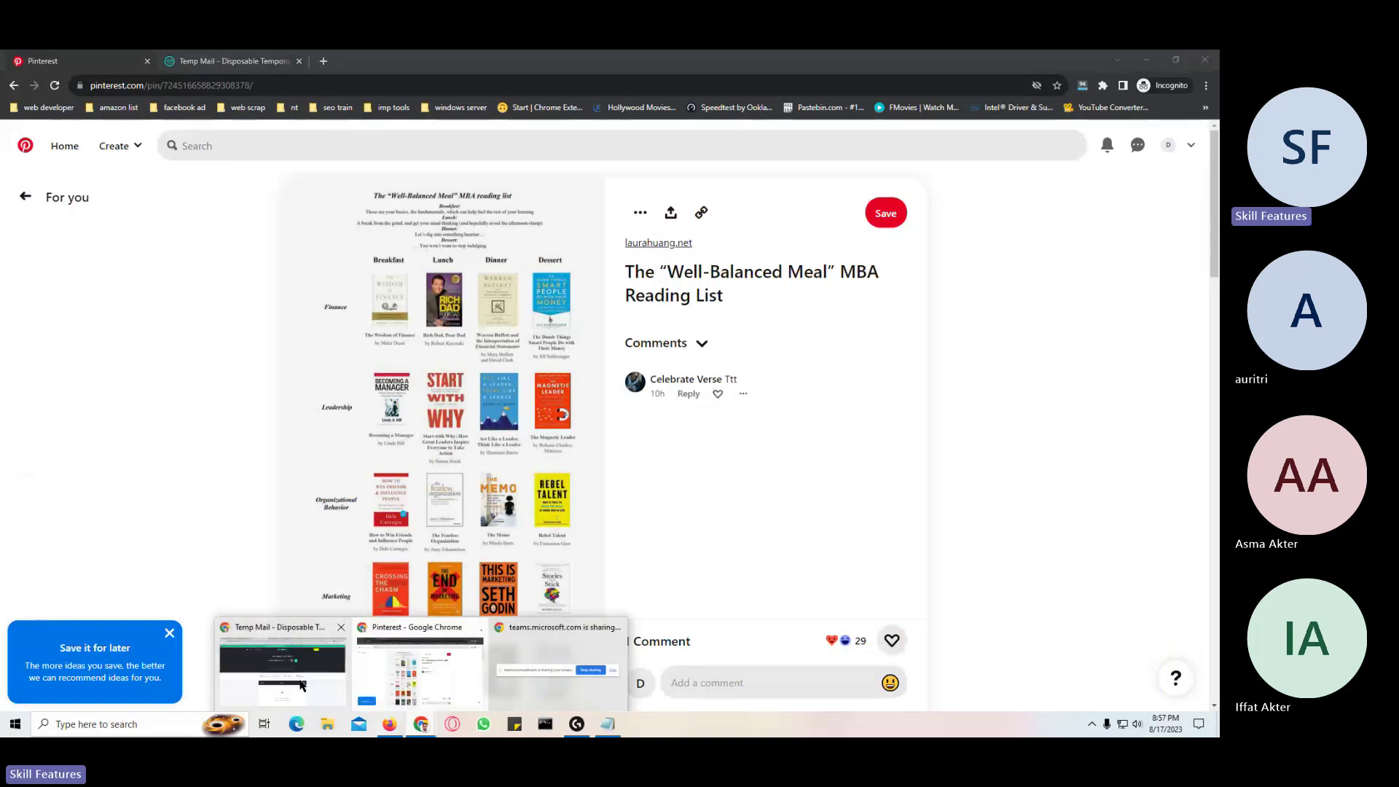
left_click(410, 681)
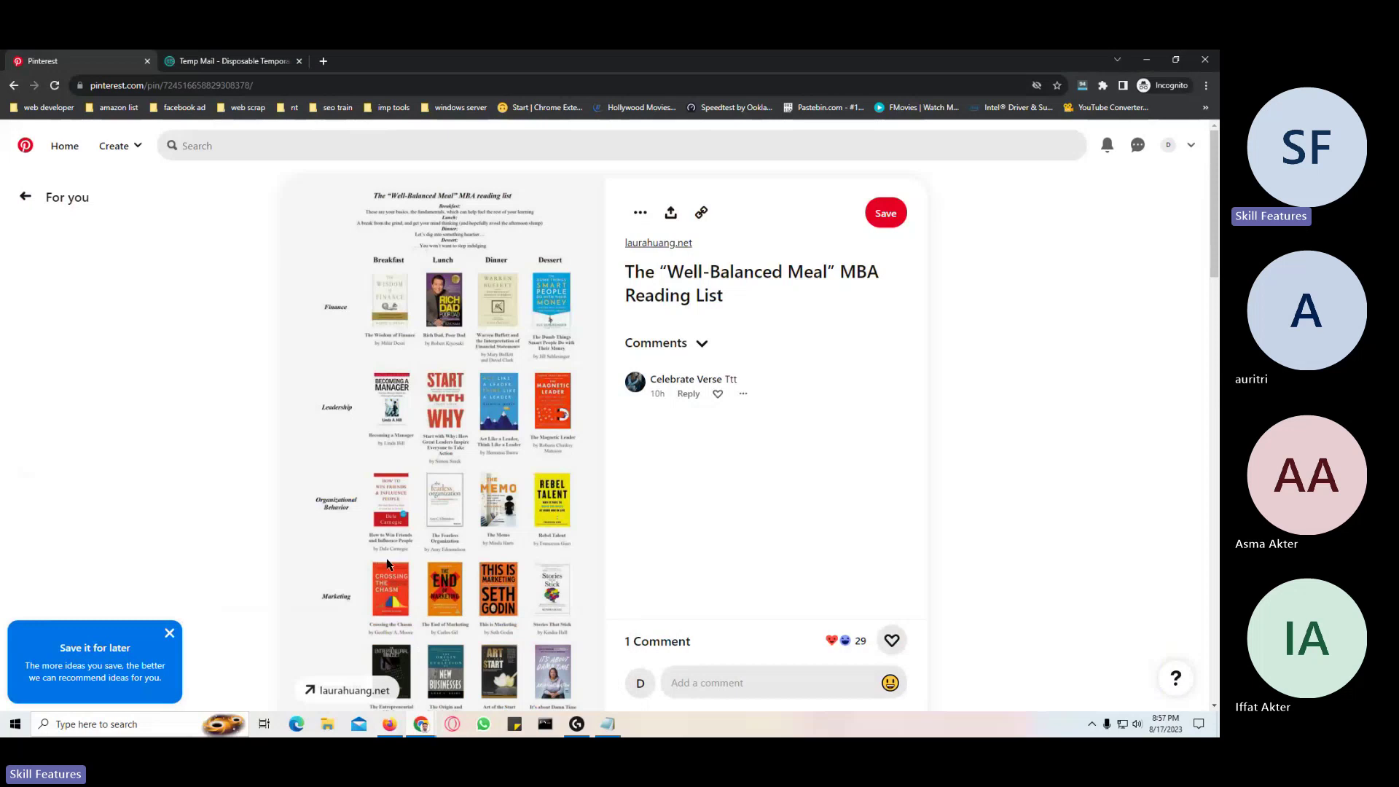
left_click(421, 724)
left_click(317, 665)
left_click(226, 61)
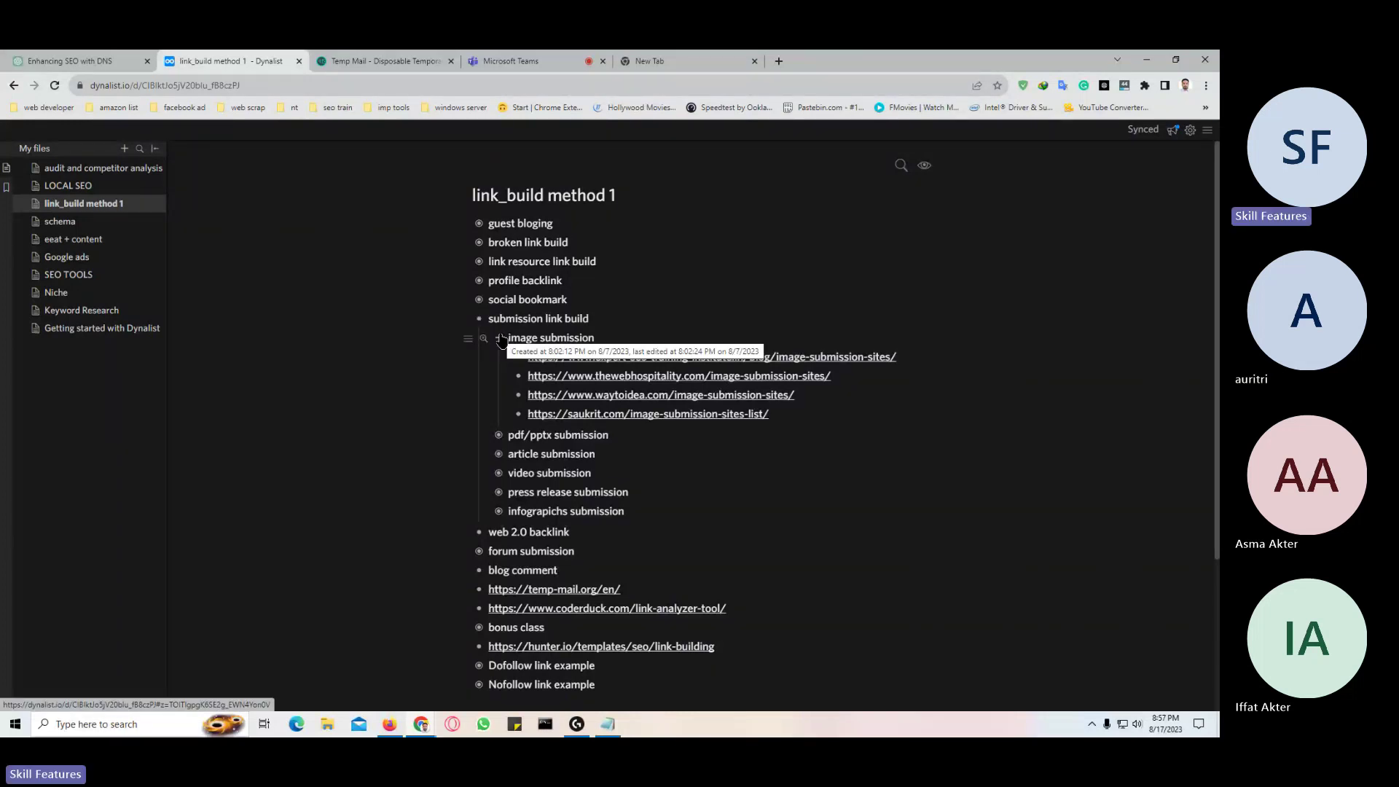
Step: Open the resource folder and the network infographic image, then close the viewer that can't display it
left_click(1147, 60)
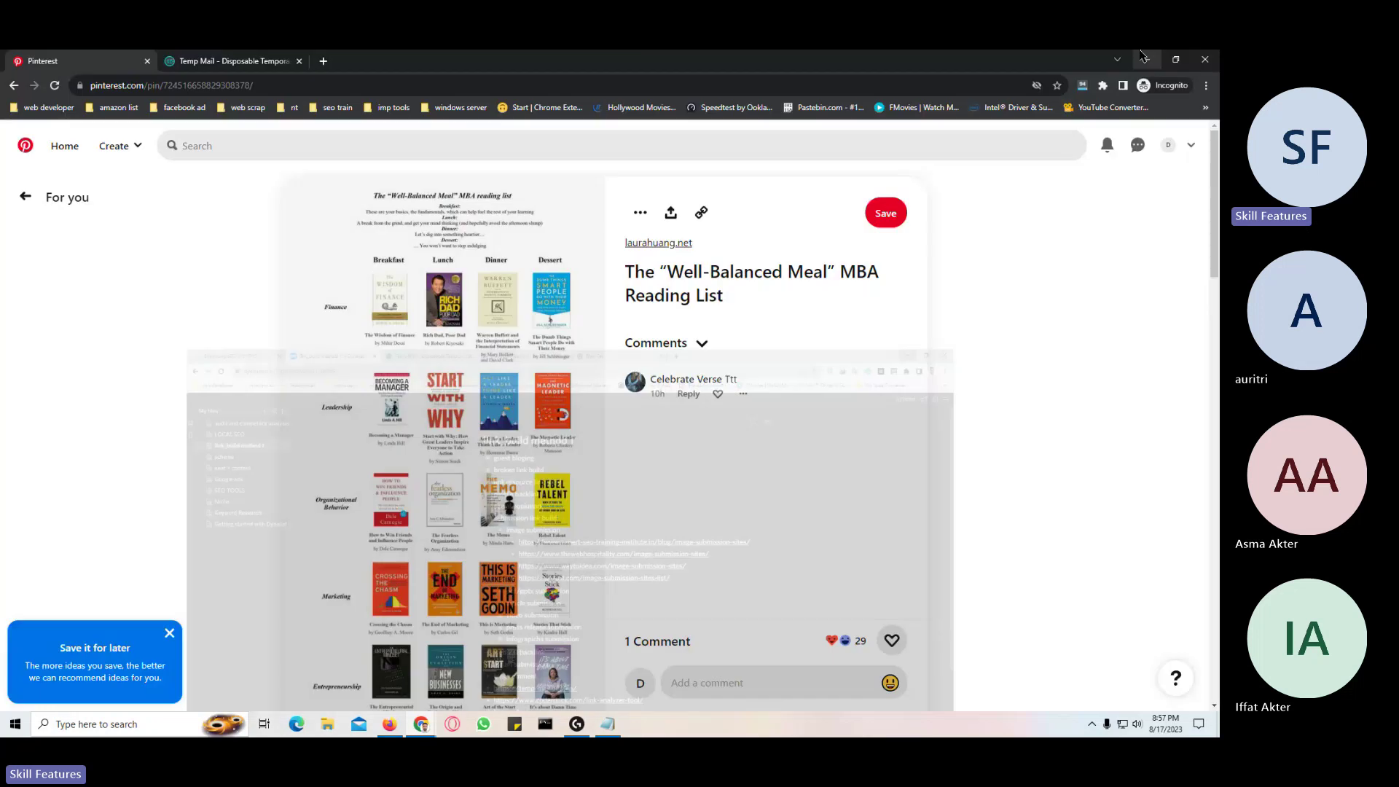
left_click(1147, 60)
double_click(121, 390)
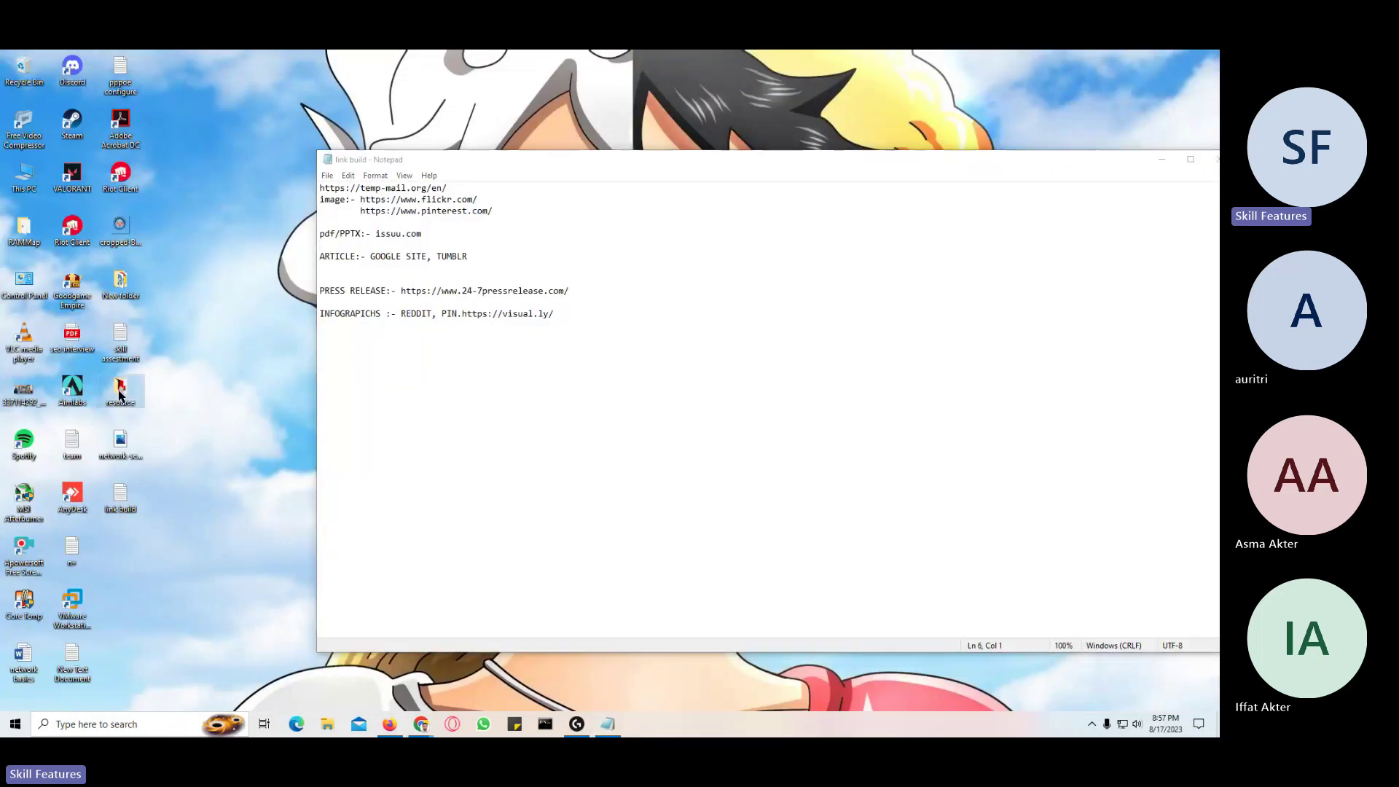
double_click(701, 228)
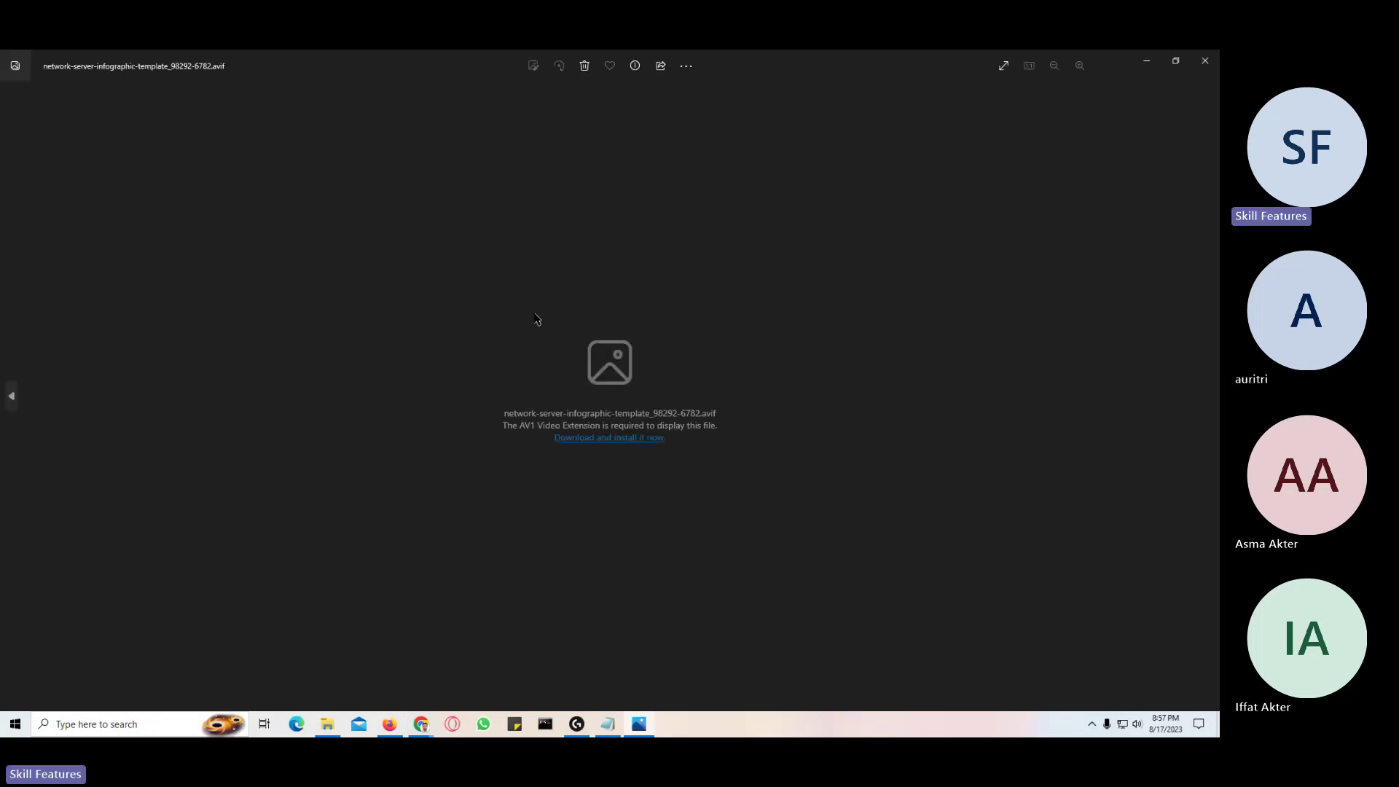
key("alt+F4")
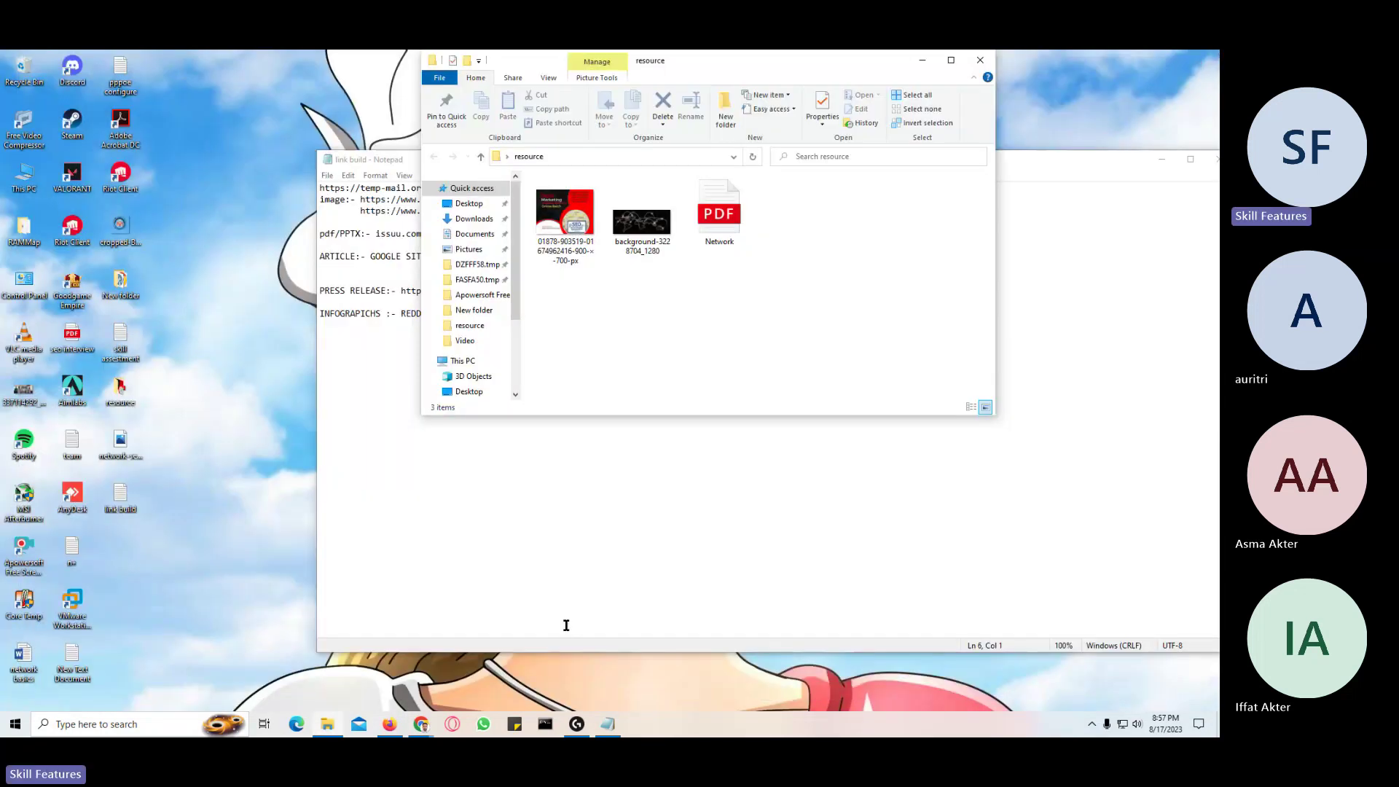
Step: Return to the Chrome window and start a fresh new tab
mouse_move(421, 724)
left_click(288, 667)
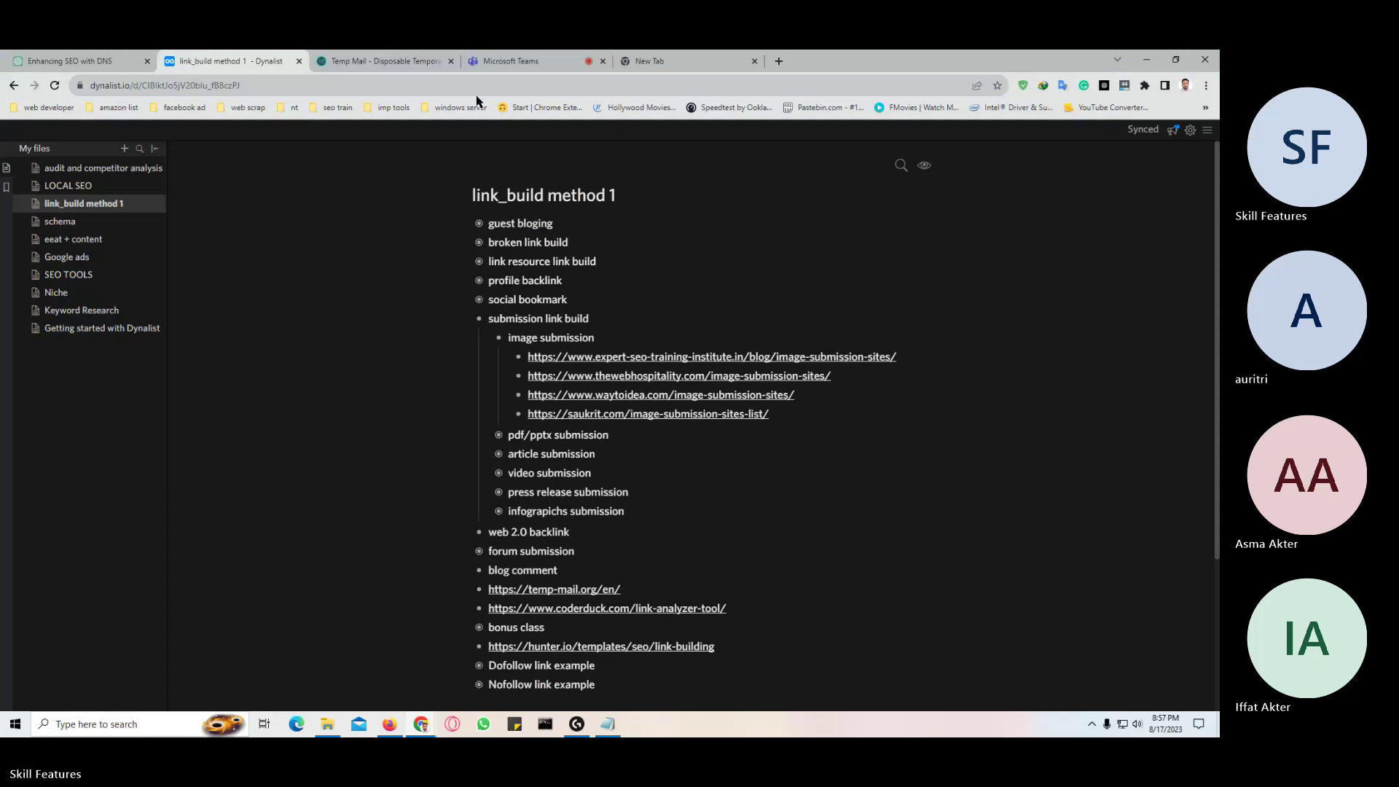
left_click(734, 58)
Step: Search Google for network infographics and view the image results with Venngage's Network Infographic preview
type("n")
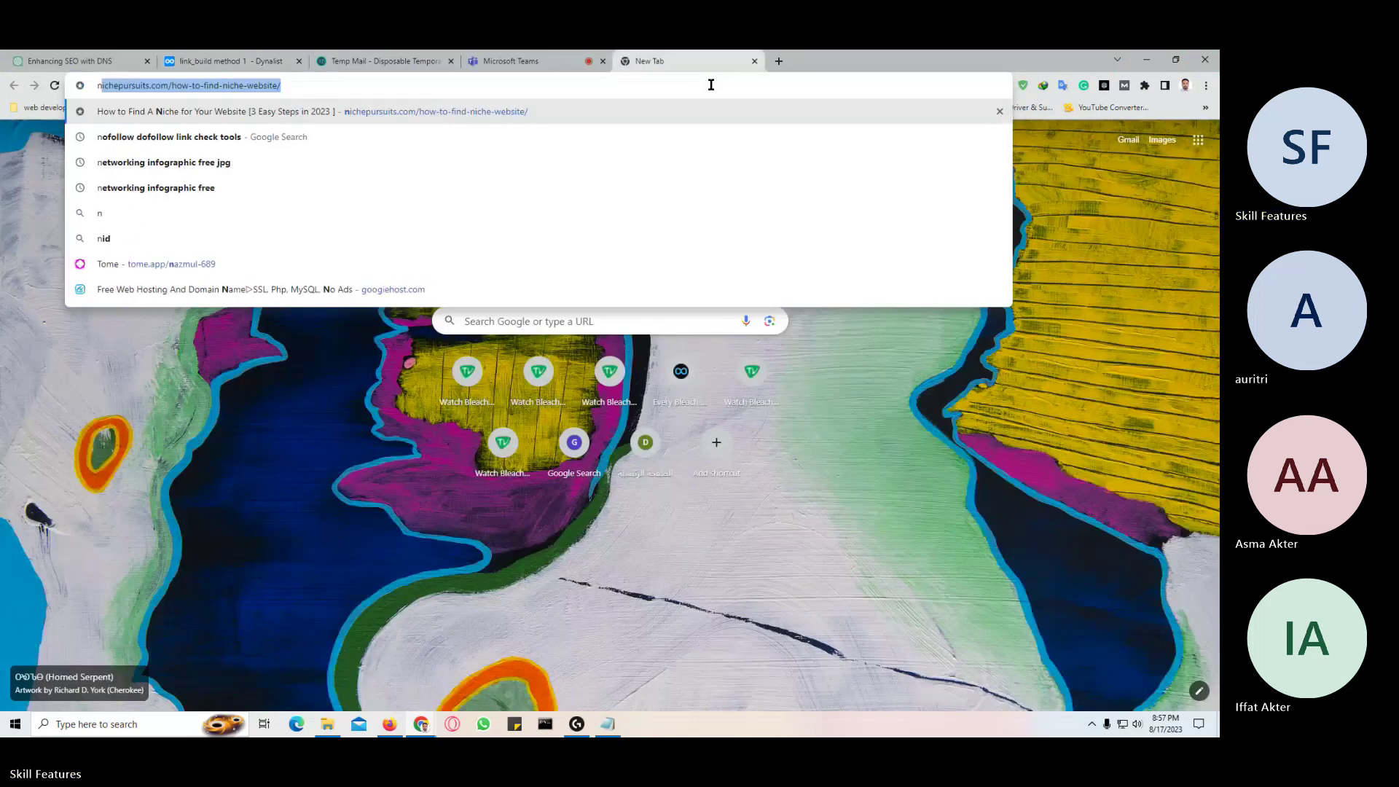
type("etwork ")
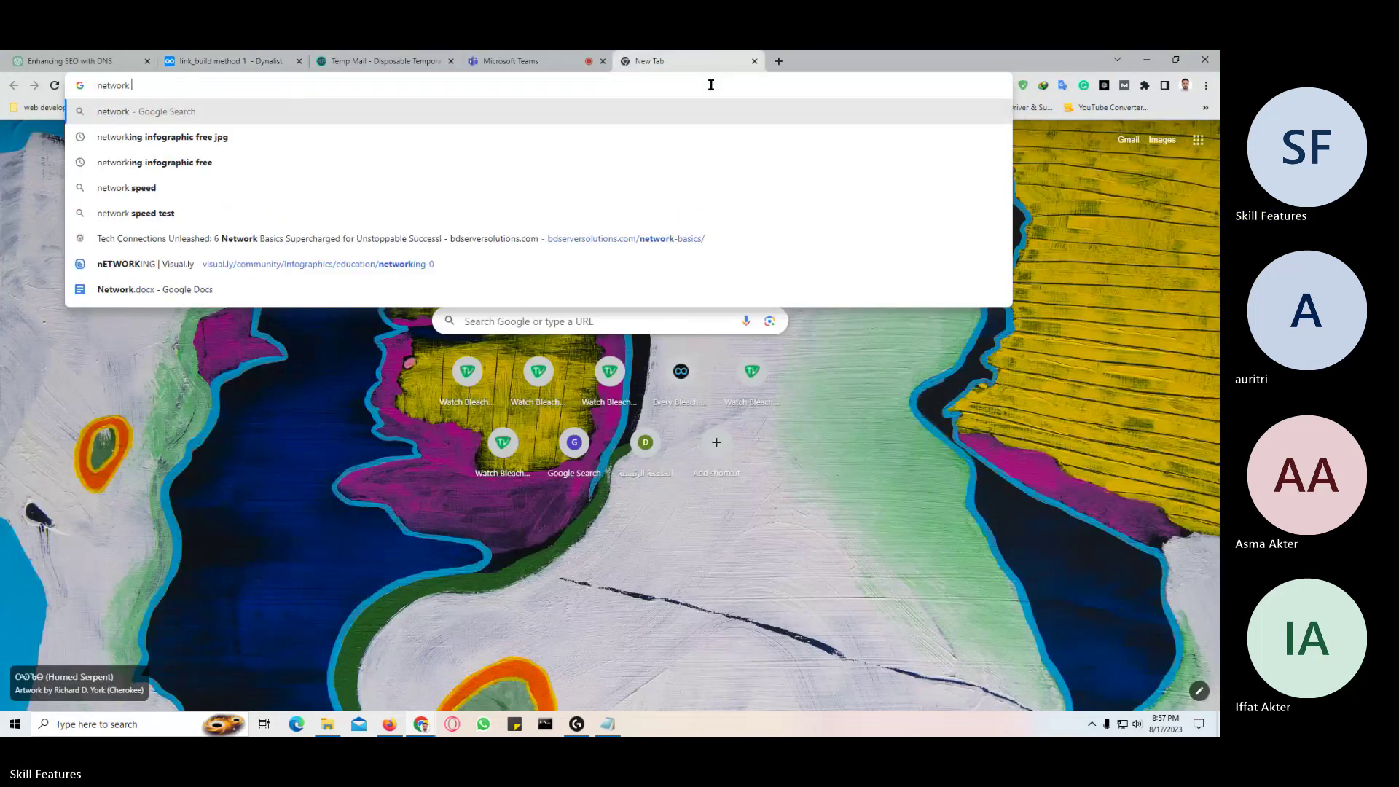
type("infograoic")
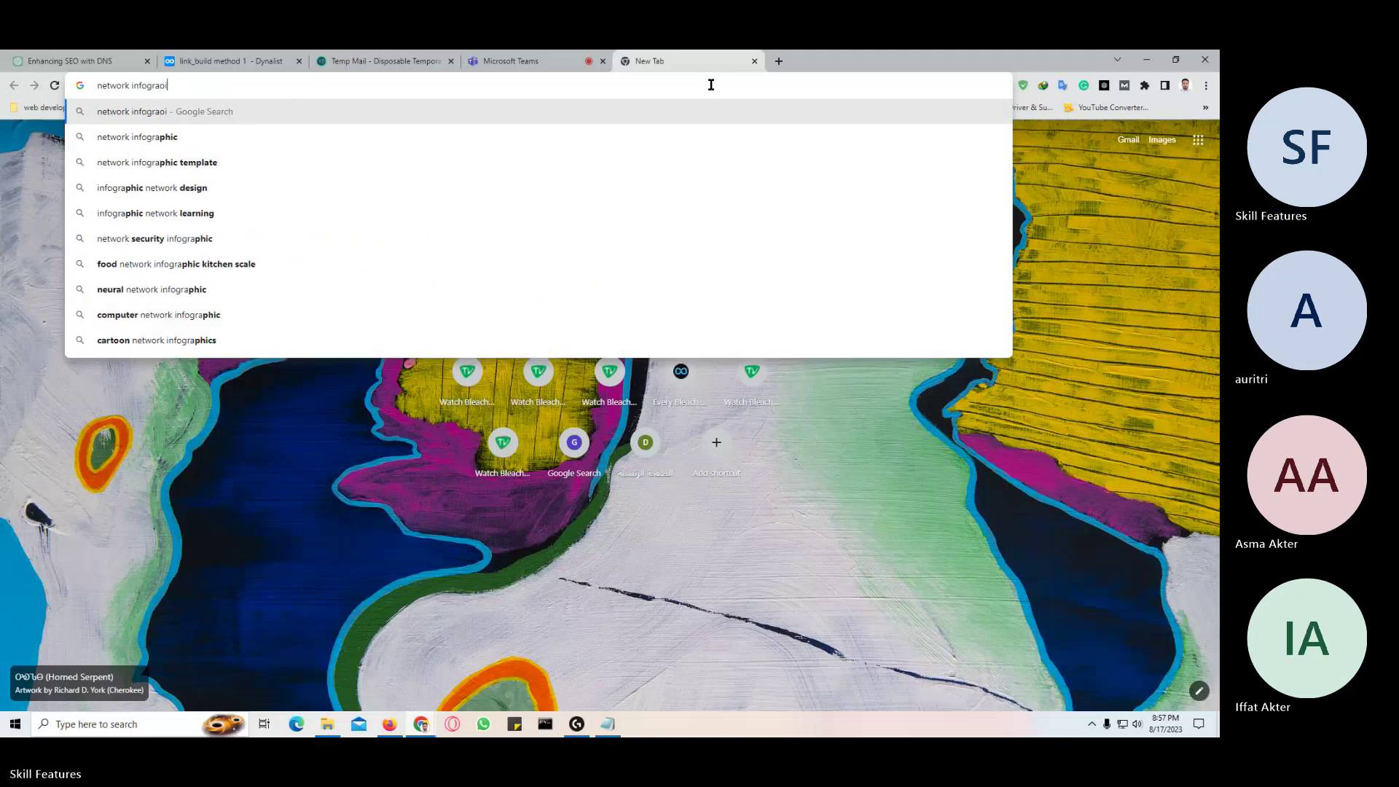
type("hs")
key("Return")
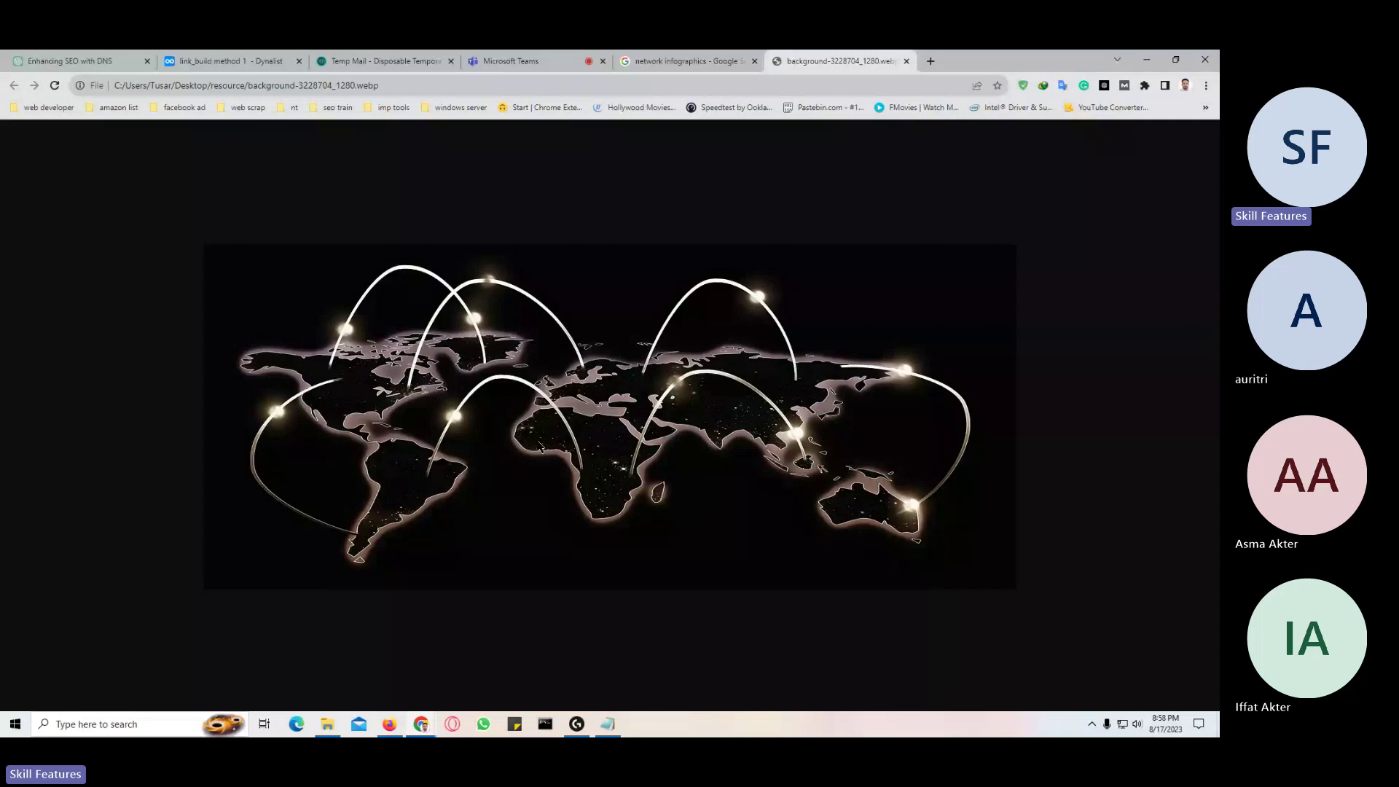
left_click(684, 57)
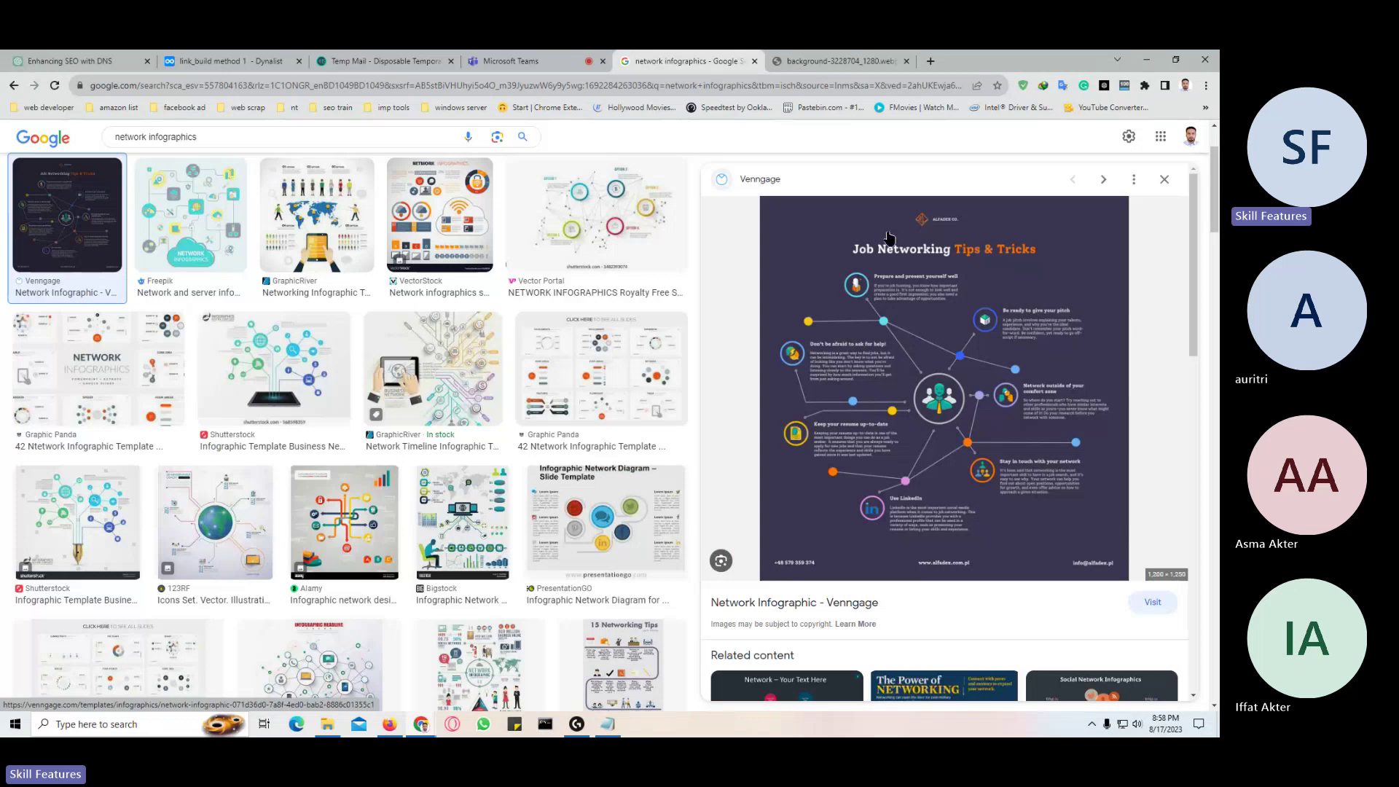
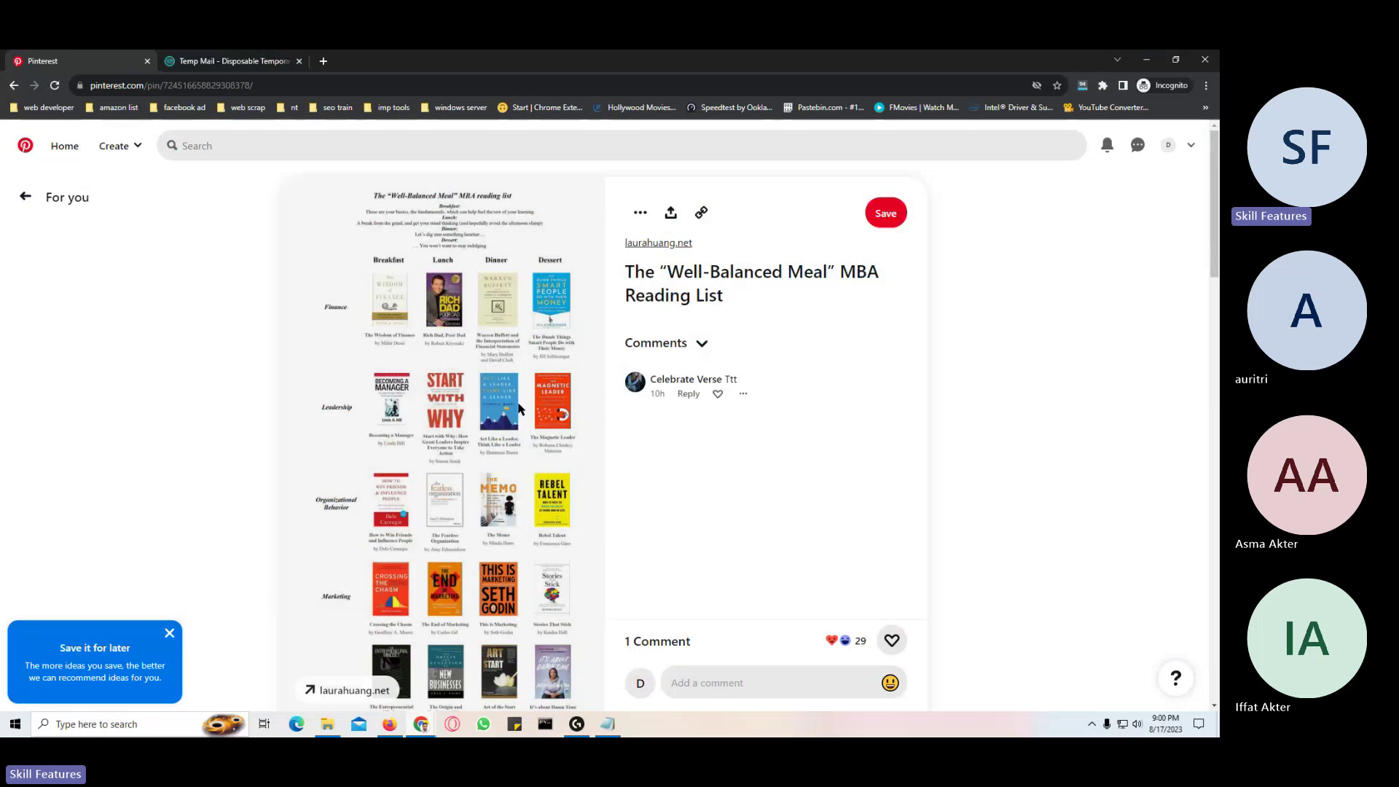
Step: Leave the 'Well-Balanced Meal' MBA Reading List pin and scroll back to the top of the home feed
left_click(25, 198)
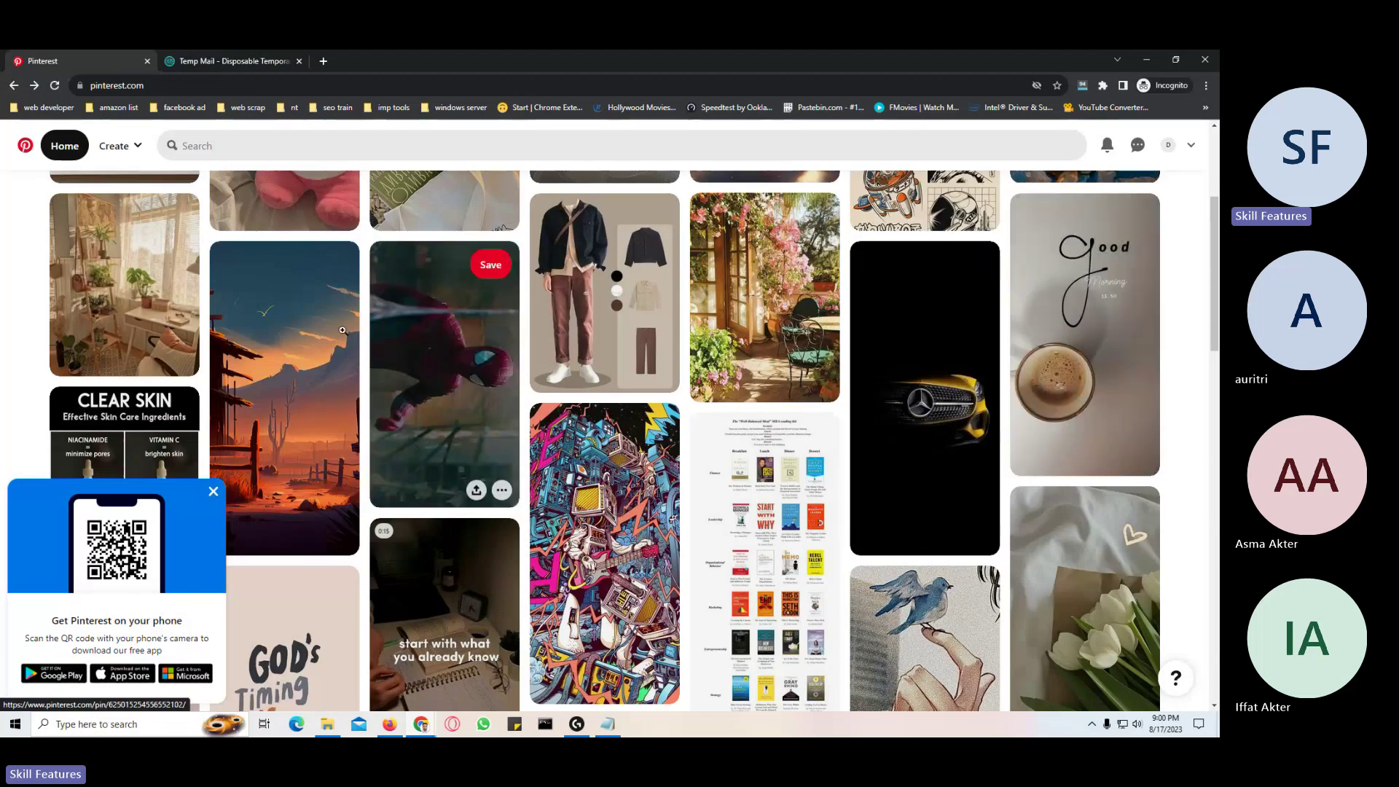
scroll(120, 151, "up", 1)
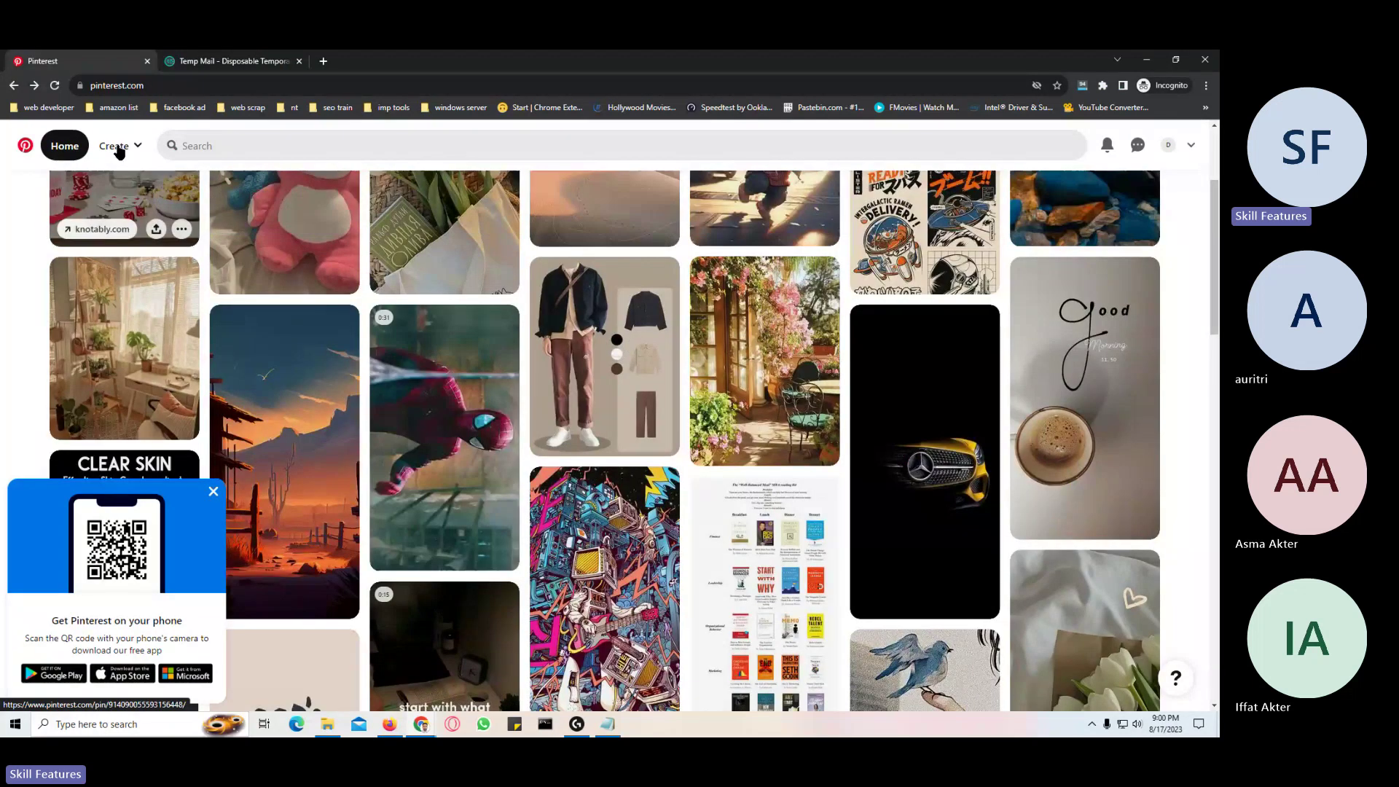
Step: Start a new pin and upload background-3228704_1280 as its image
left_click(114, 146)
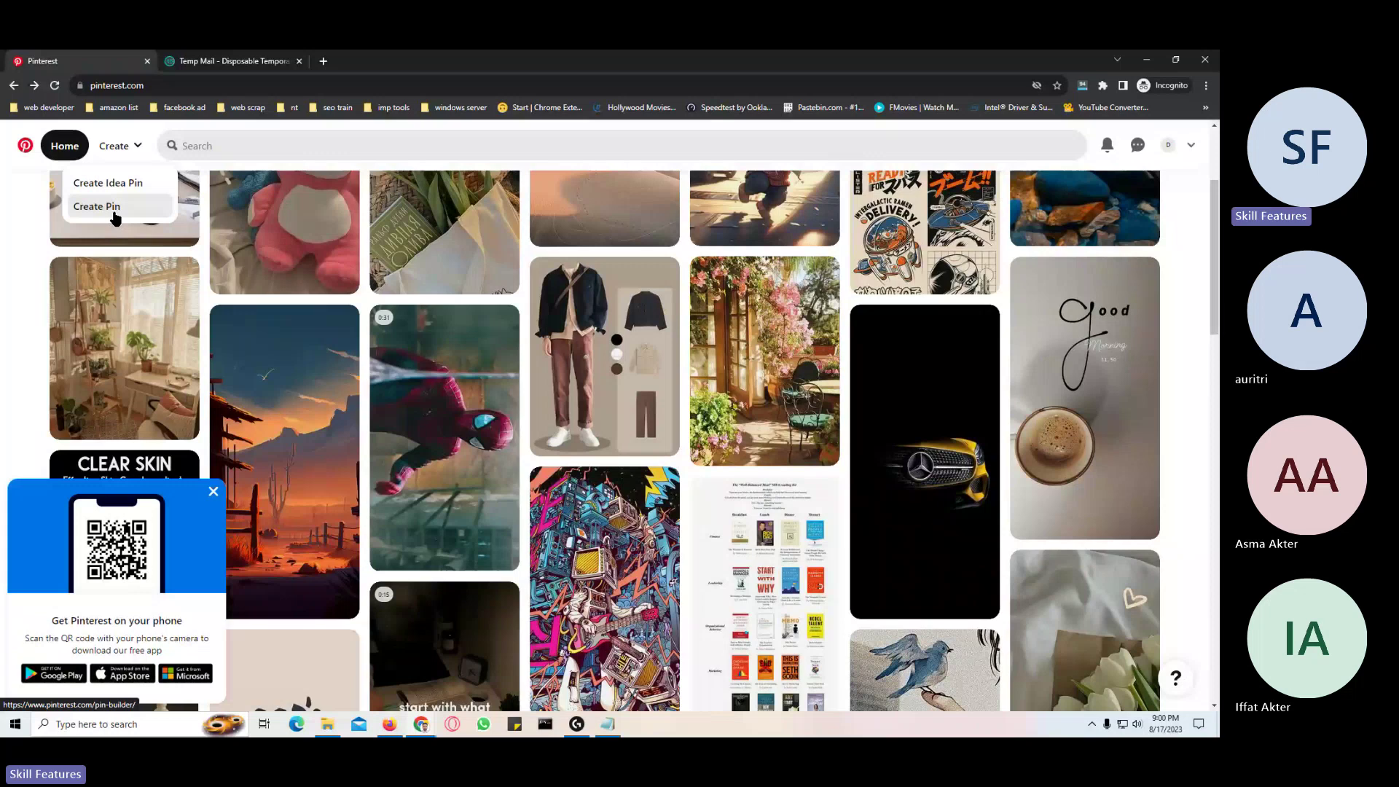
left_click(114, 208)
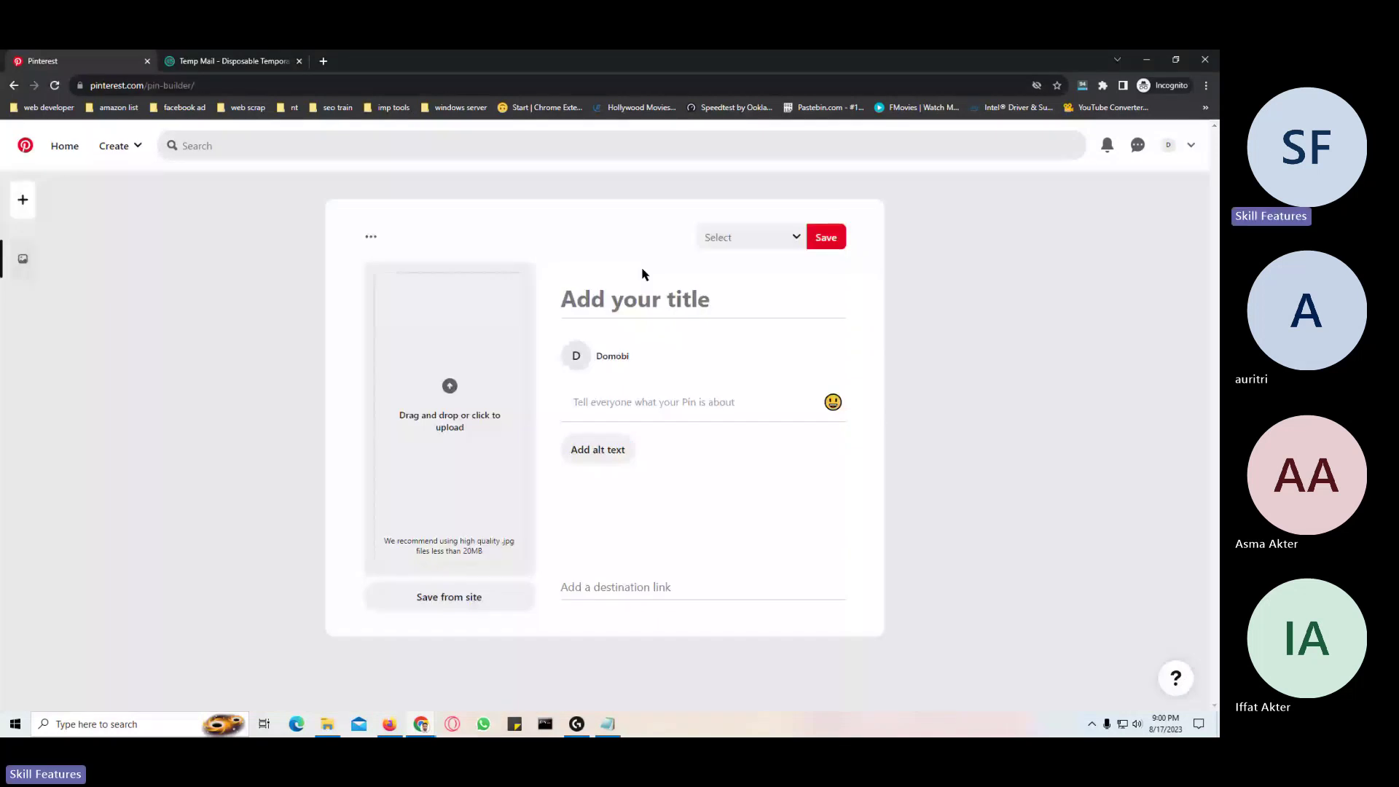
left_click(218, 172)
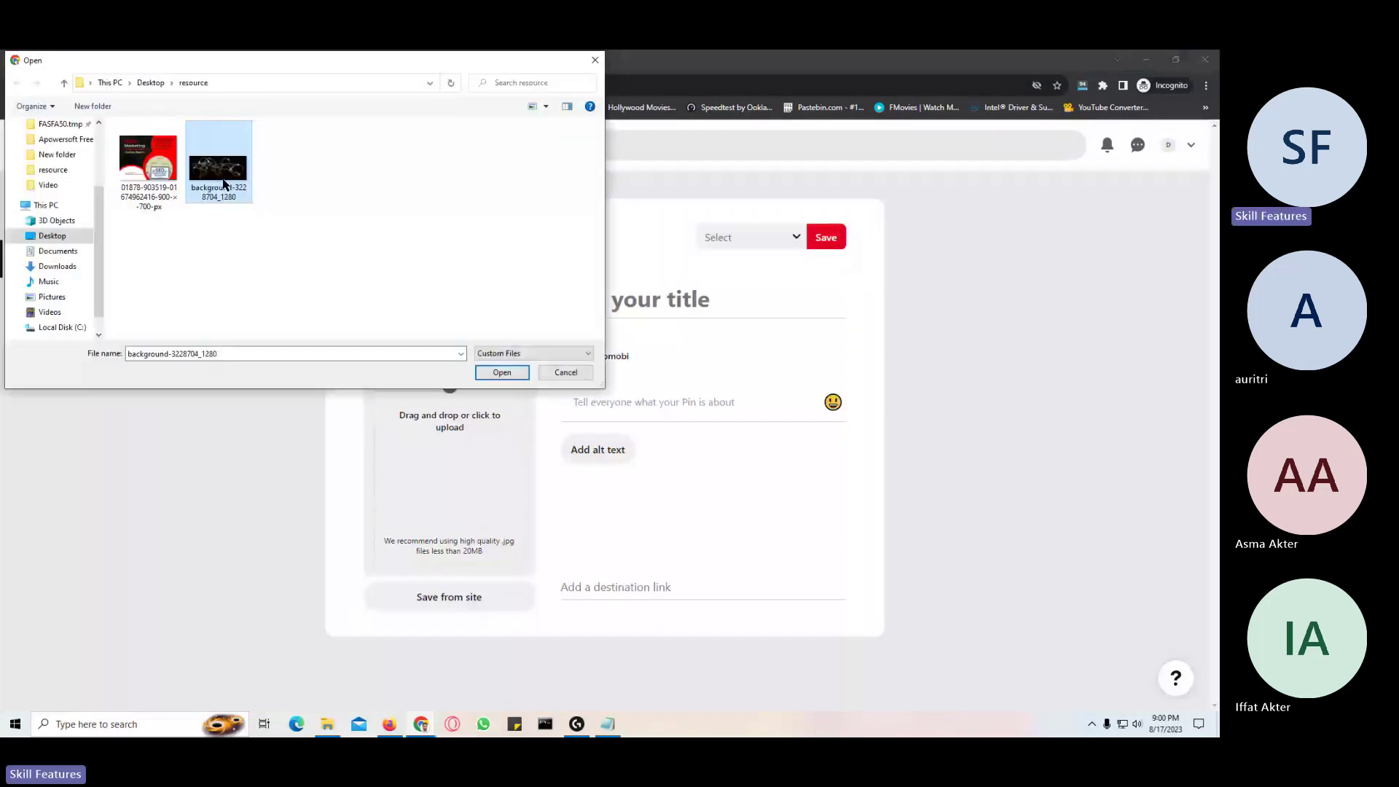
left_click(484, 371)
Step: Enter the title field, then check the board list without choosing a board
left_click(620, 300)
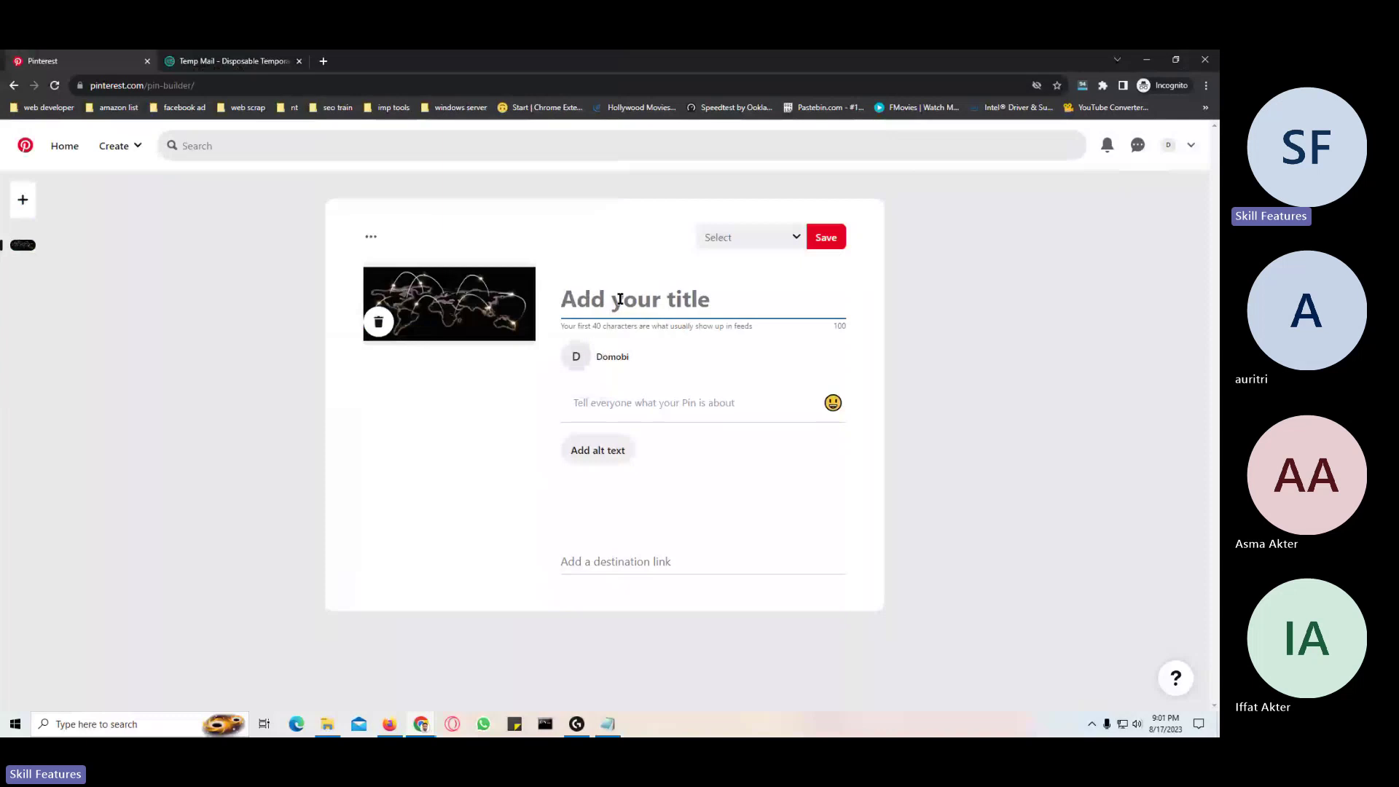
left_click(775, 239)
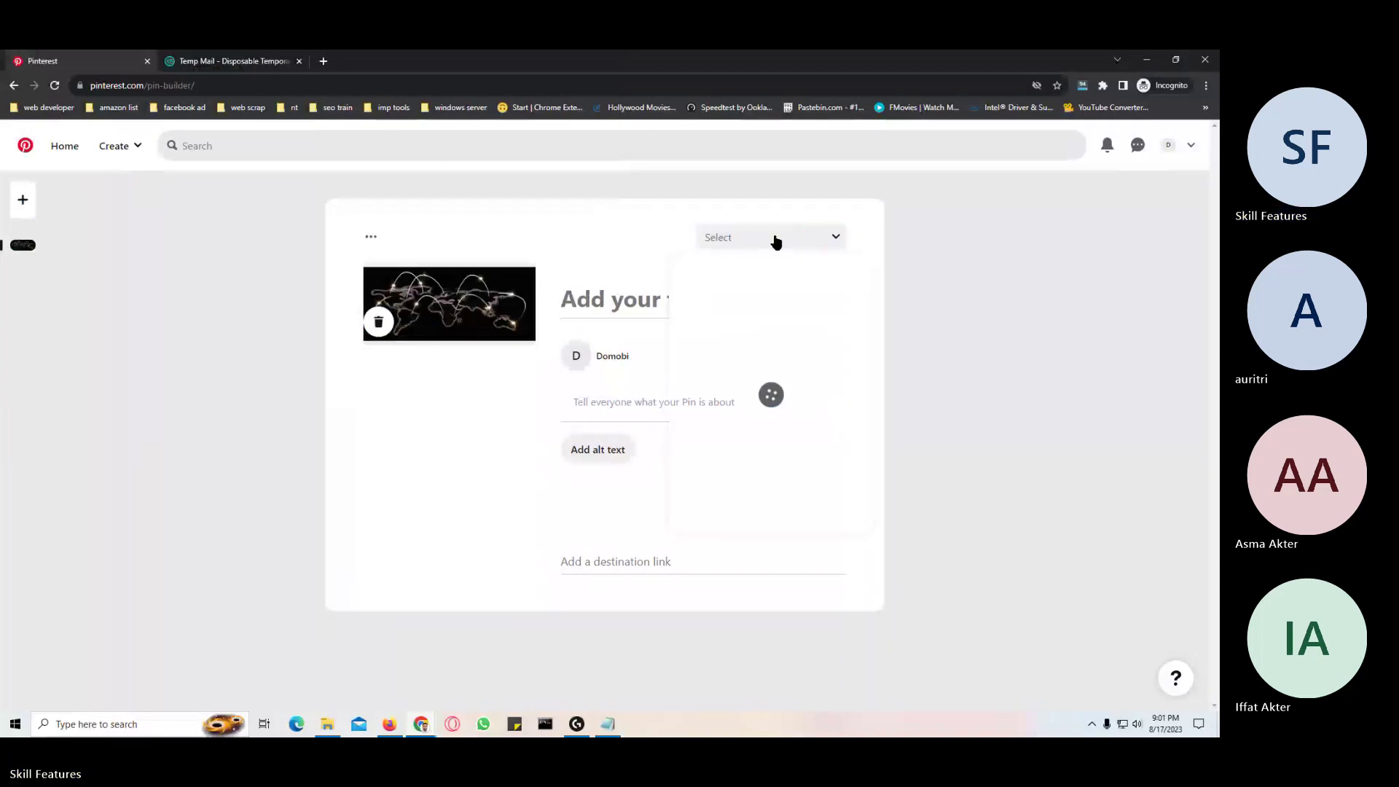
left_click(555, 292)
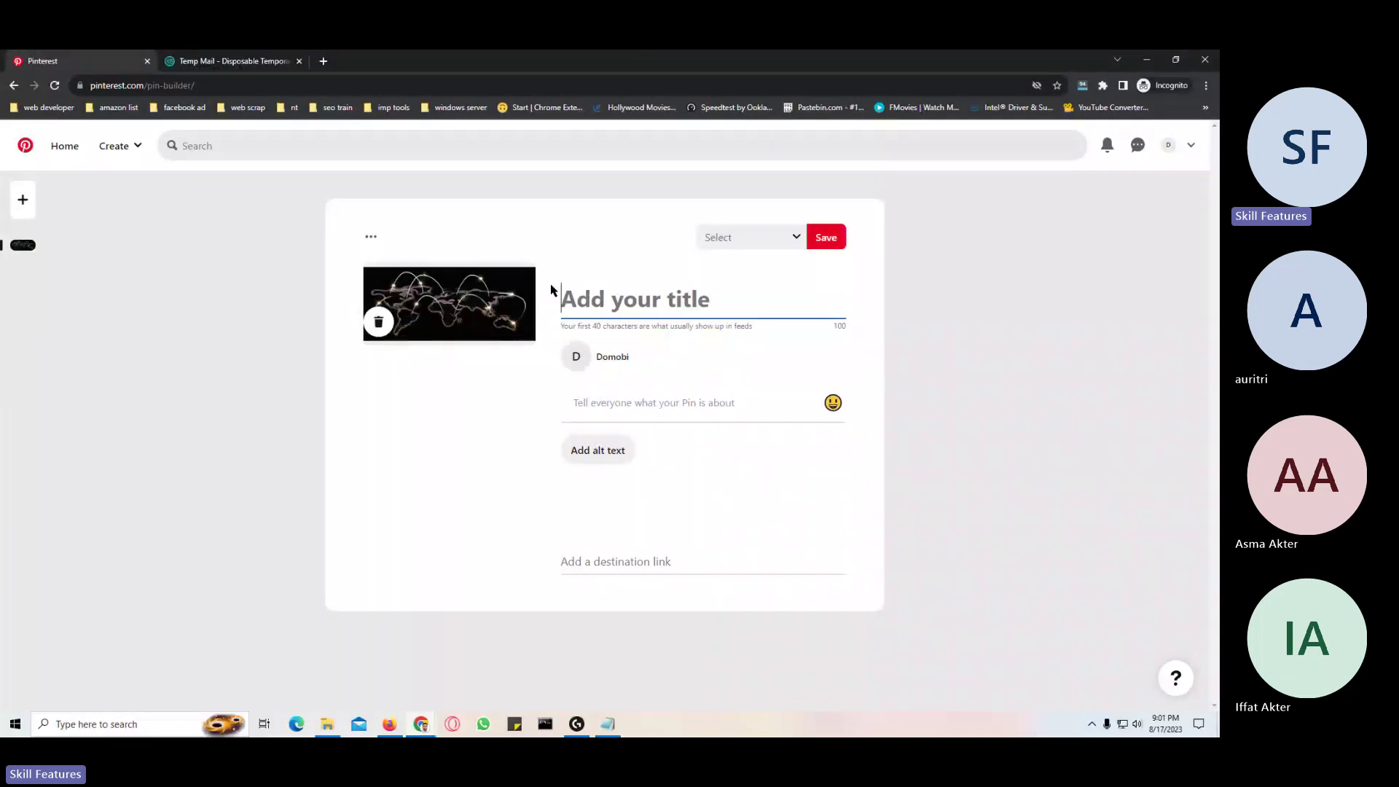
Step: Load bdserversolutions.com in a new tab and open its 'Tech Connections Unleashed' blog post
left_click(323, 62)
type("bdser")
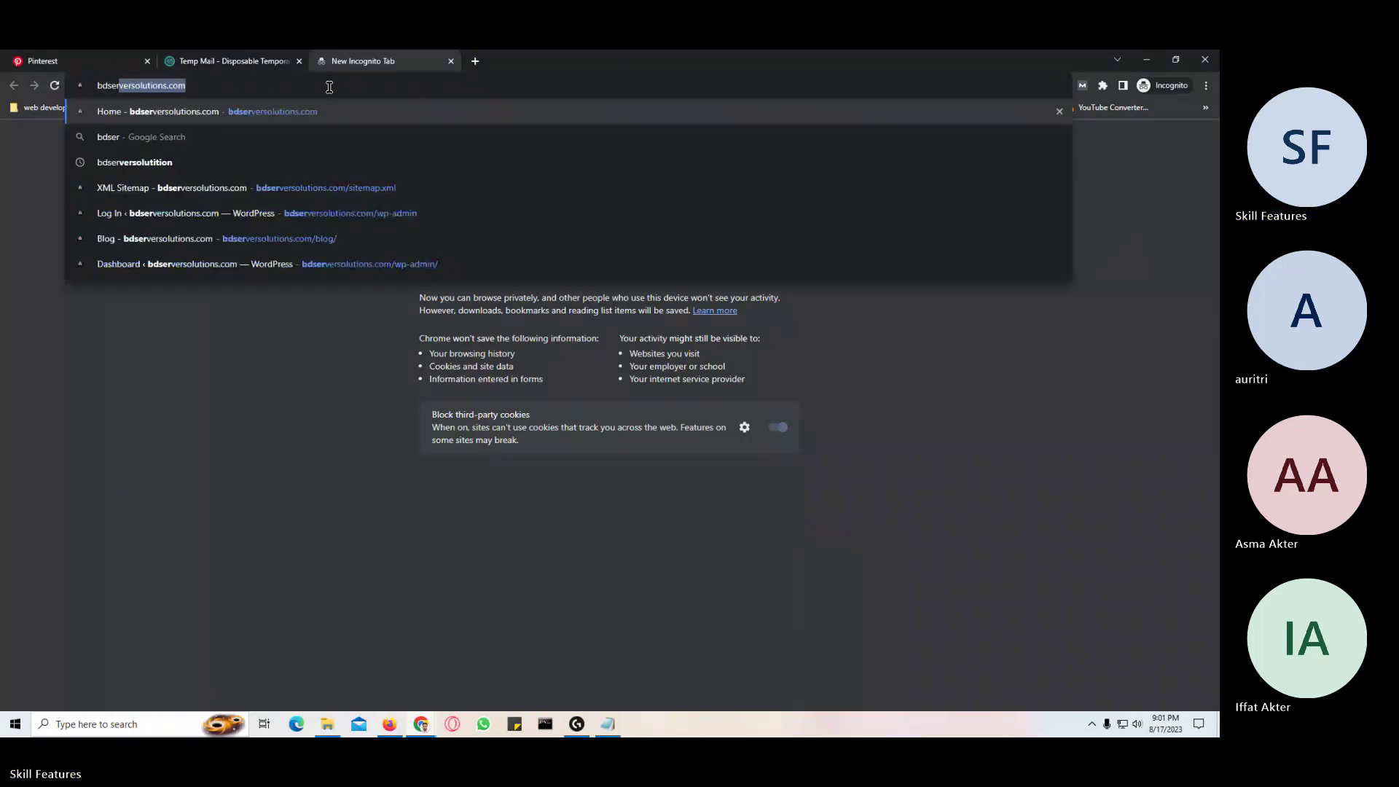
key("Return")
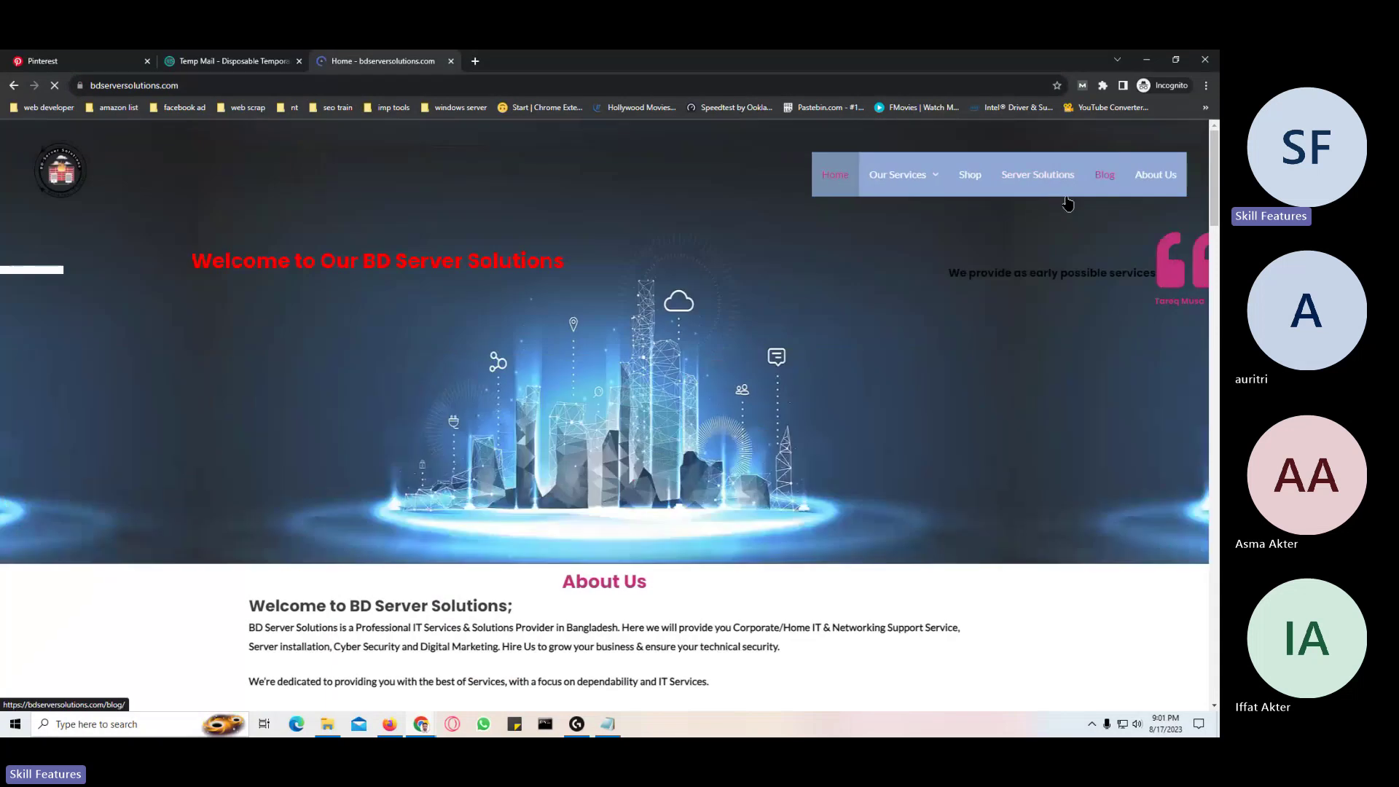
left_click(1104, 174)
scroll(453, 462, "down", 15)
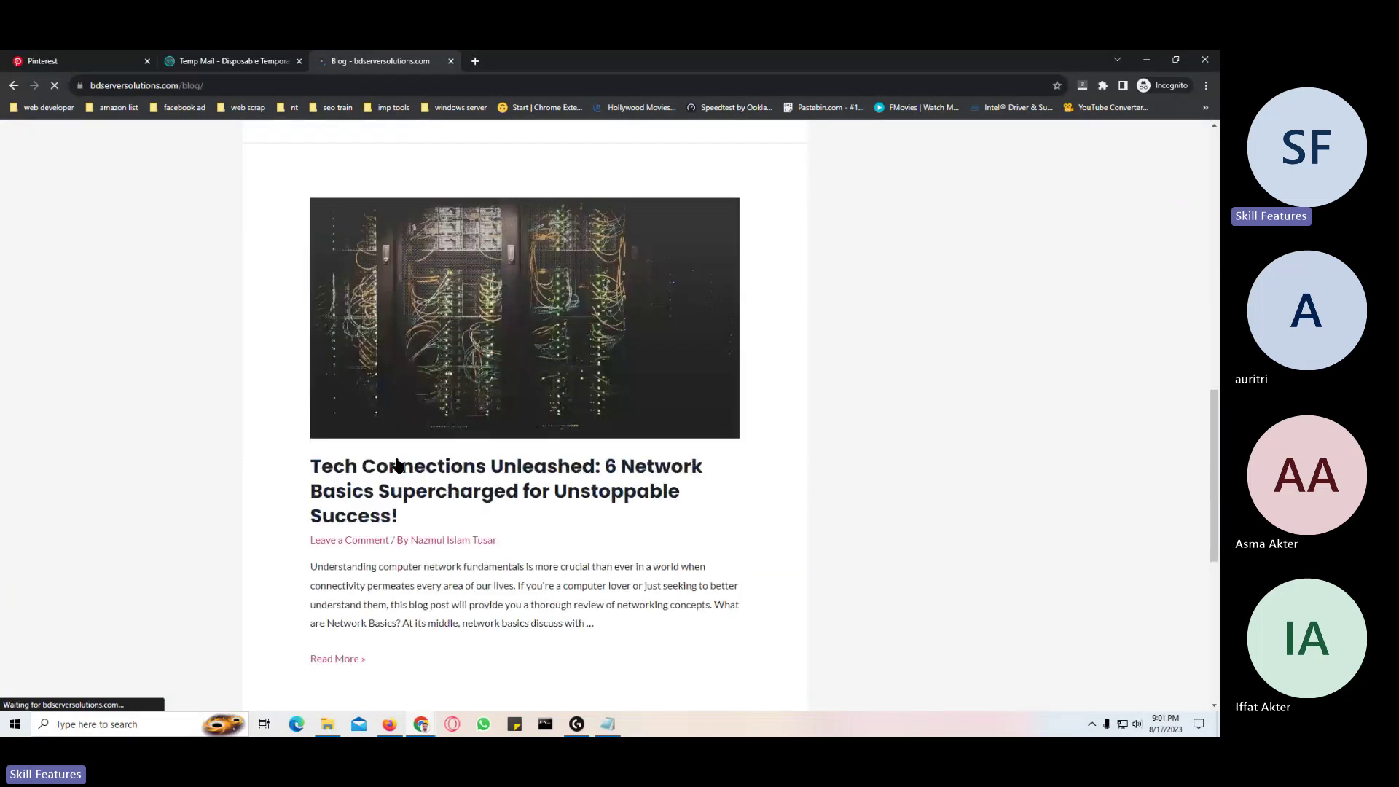
left_click(415, 490)
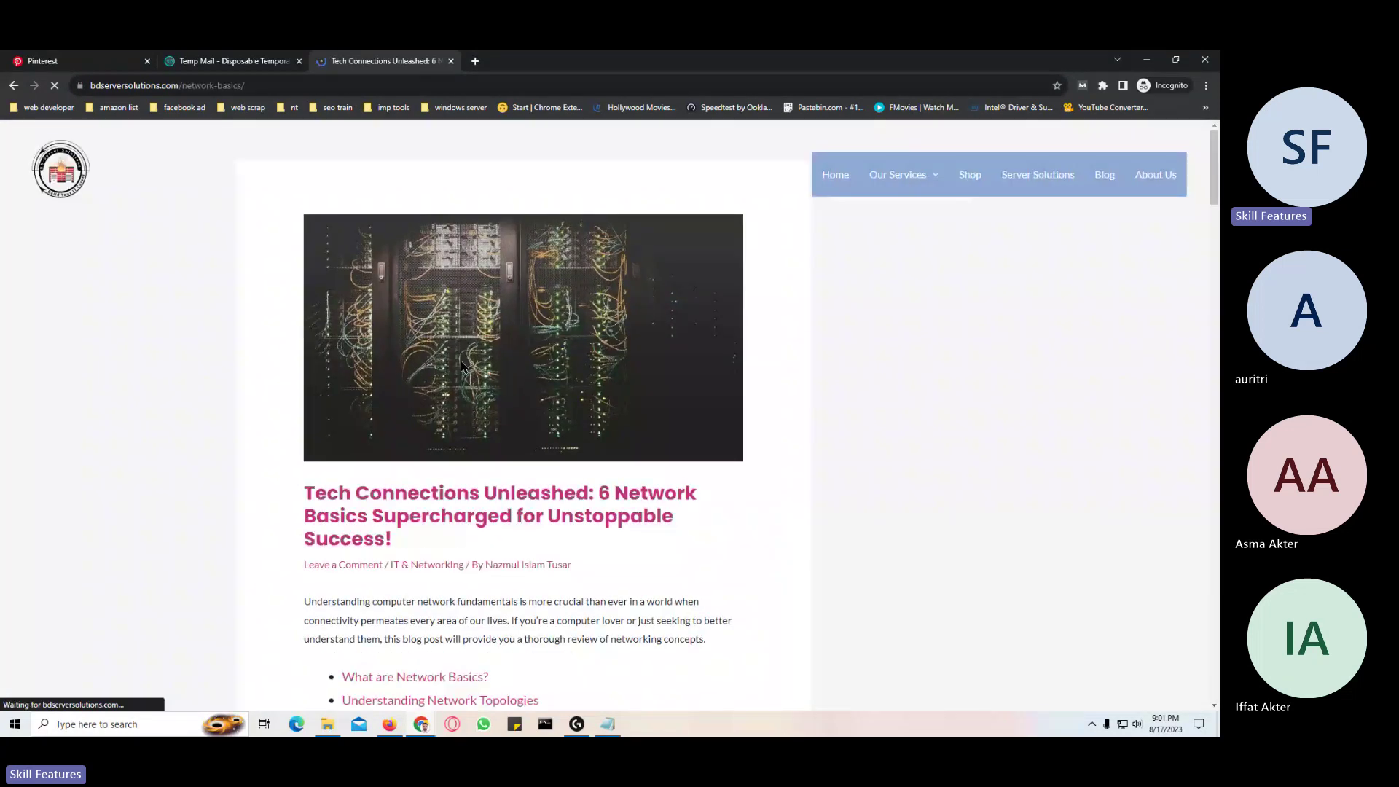
left_click_drag(80, 60, 233, 61)
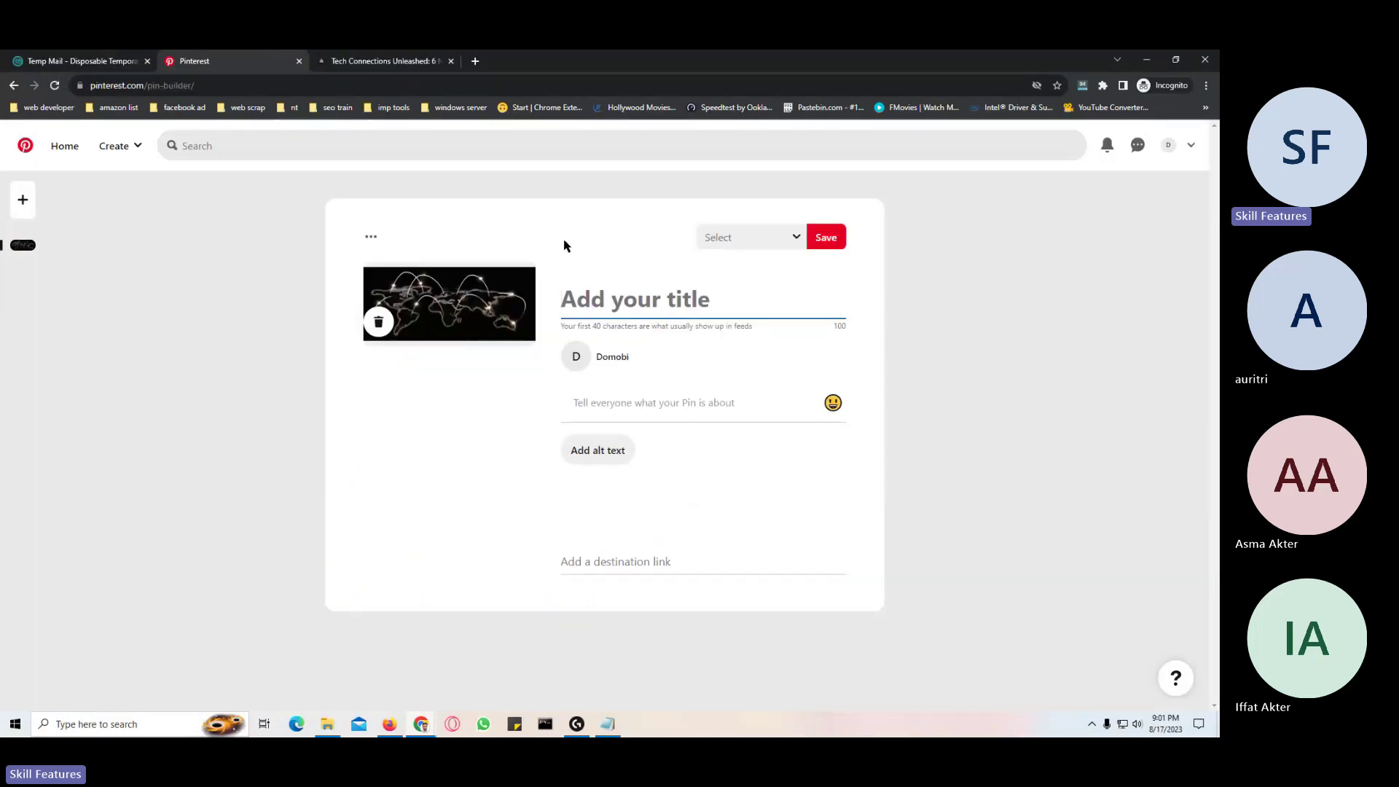
Step: Copy '6 Network Basics Supercharged for Unstoppable Success!' from the blog post into the pin title
key("ctrl+Tab")
left_click_drag(305, 492, 351, 508)
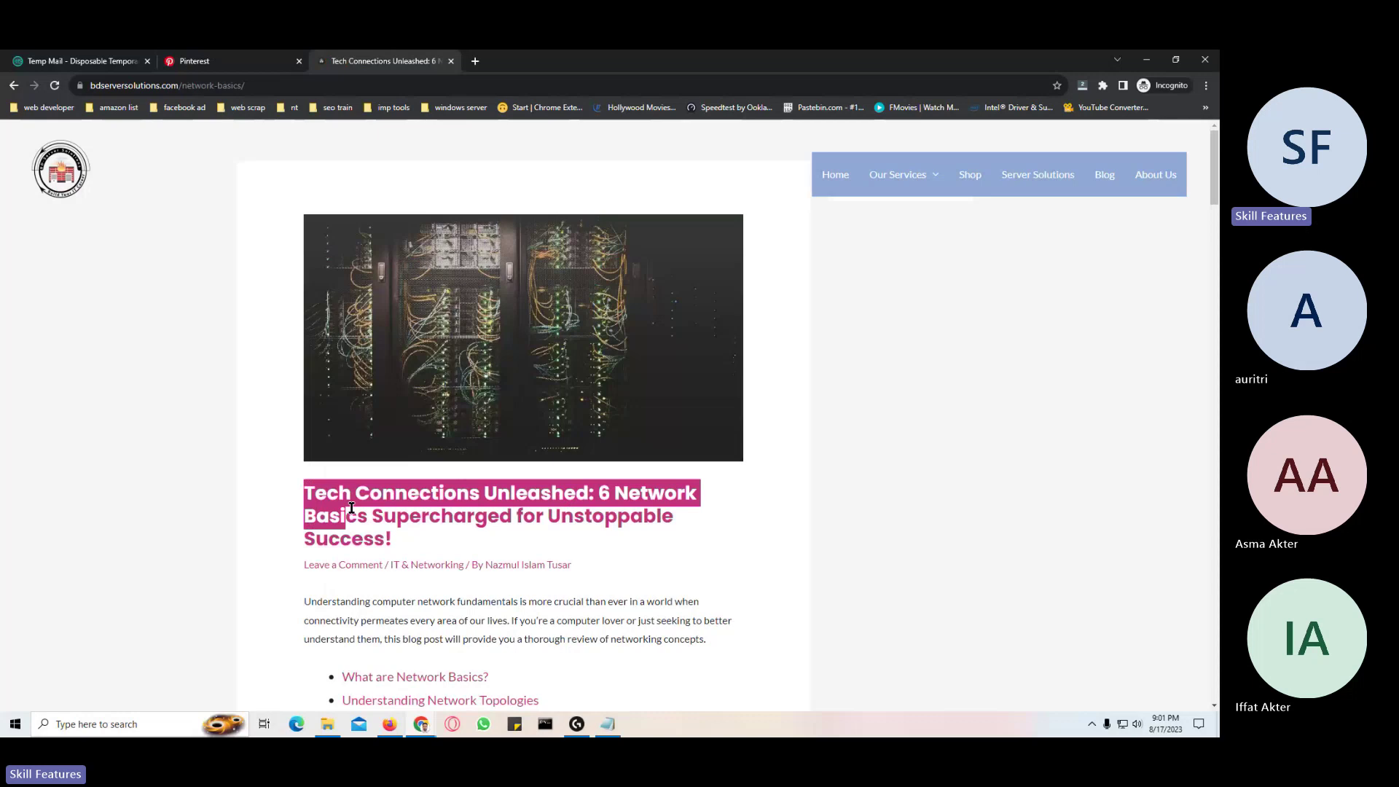
left_click_drag(598, 493, 620, 543)
key("ctrl+c")
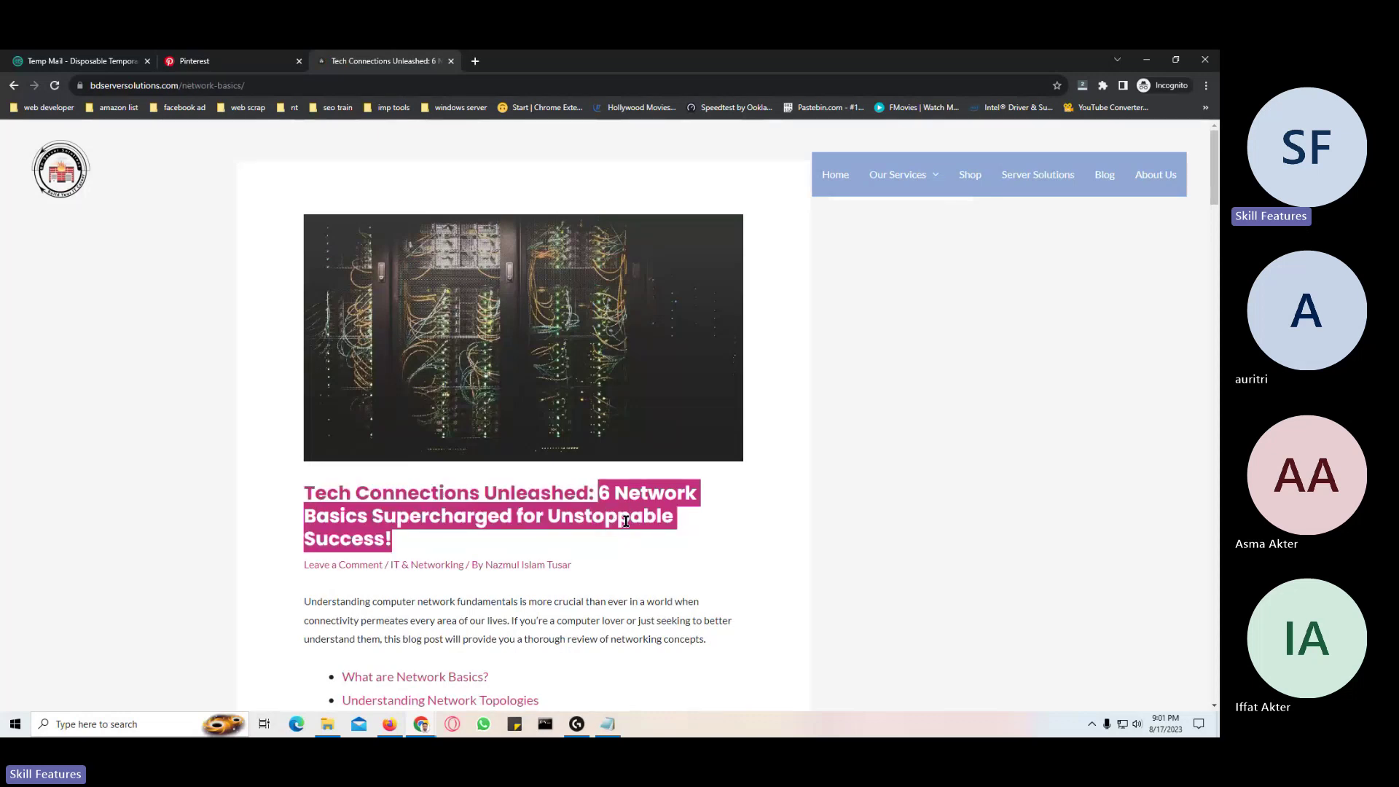
key("ctrl+shift+Tab")
right_click(625, 297)
left_click(678, 396)
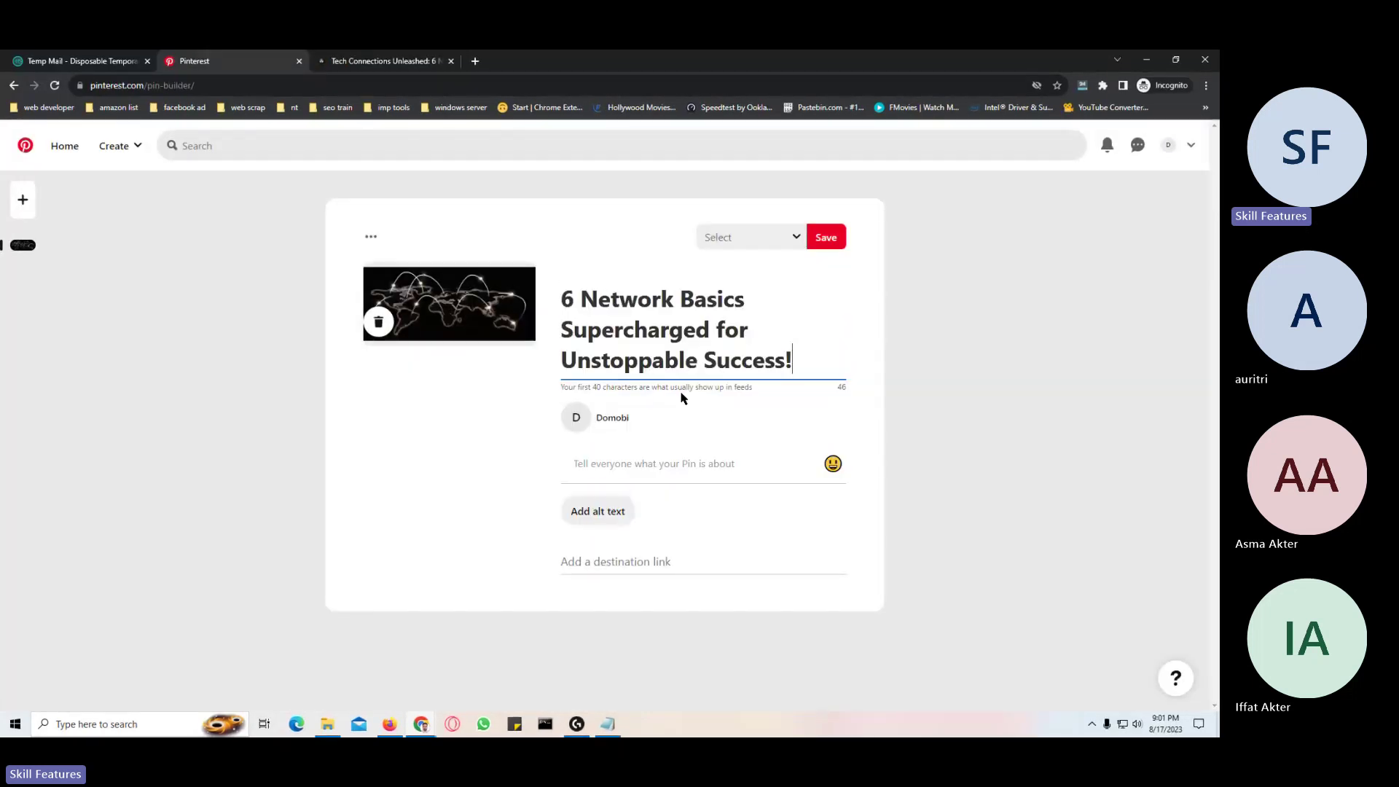
Step: Copy the article's first paragraph into the pin description
left_click(616, 462)
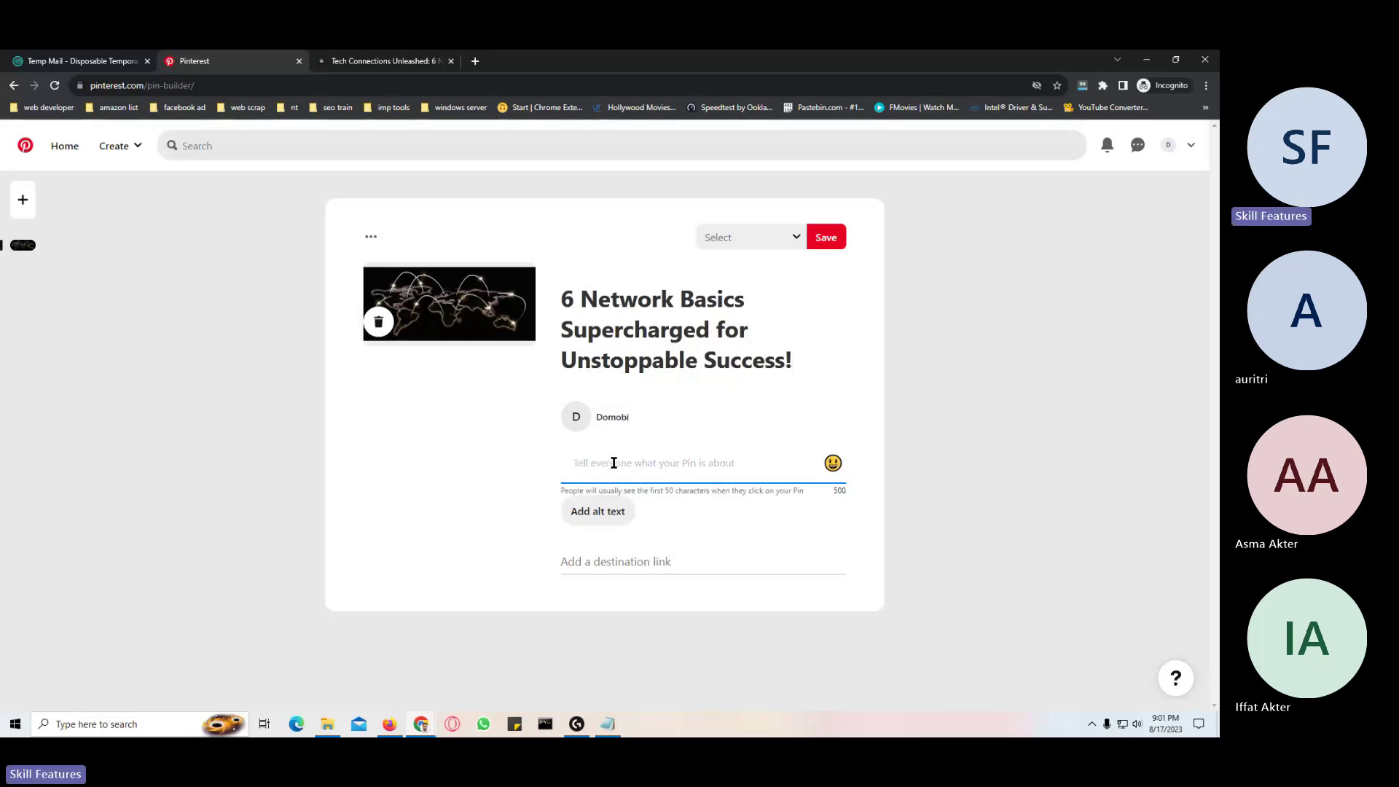
left_click(354, 63)
scroll(307, 412, "down", 3)
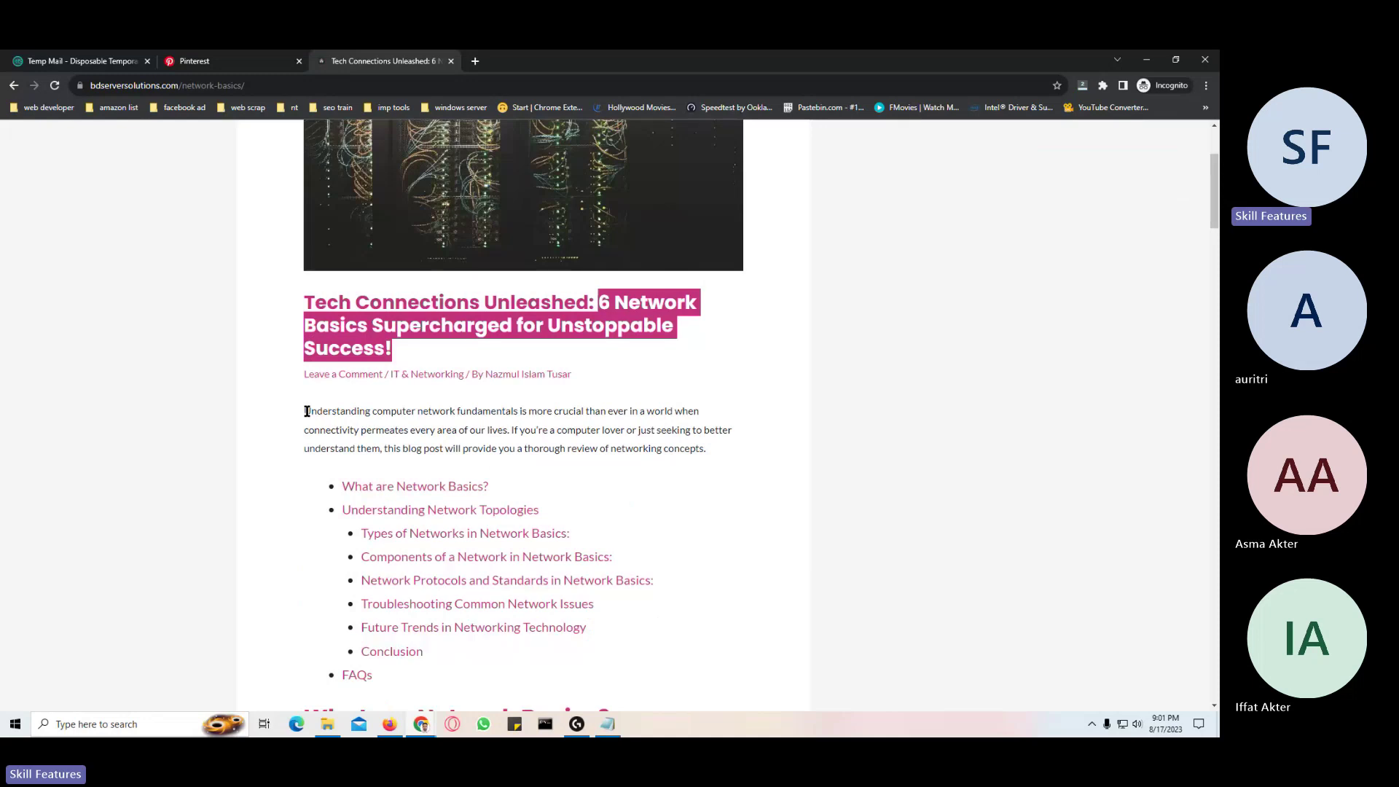
left_click_drag(307, 412, 705, 449)
right_click(667, 448)
left_click(691, 458)
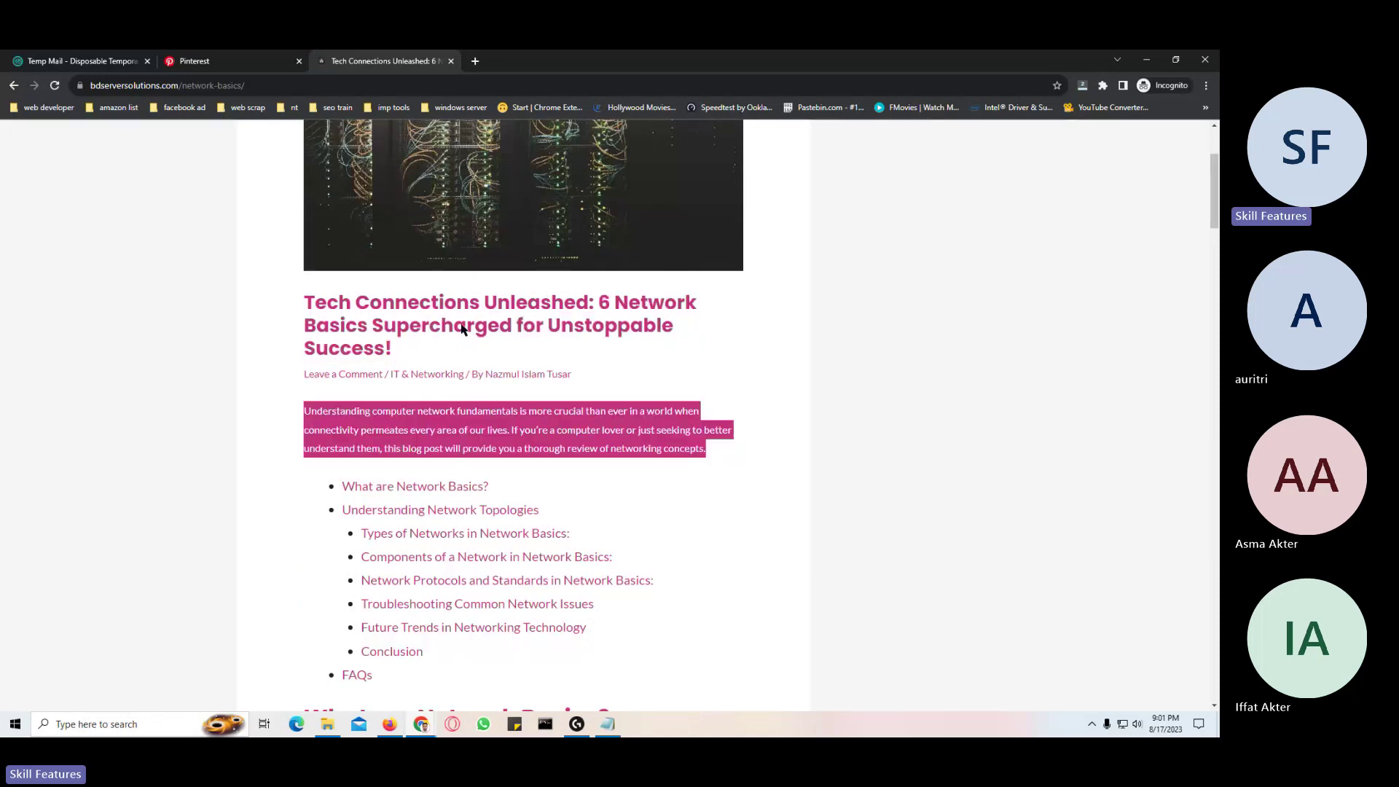
key("ctrl+shift+Tab")
right_click(583, 463)
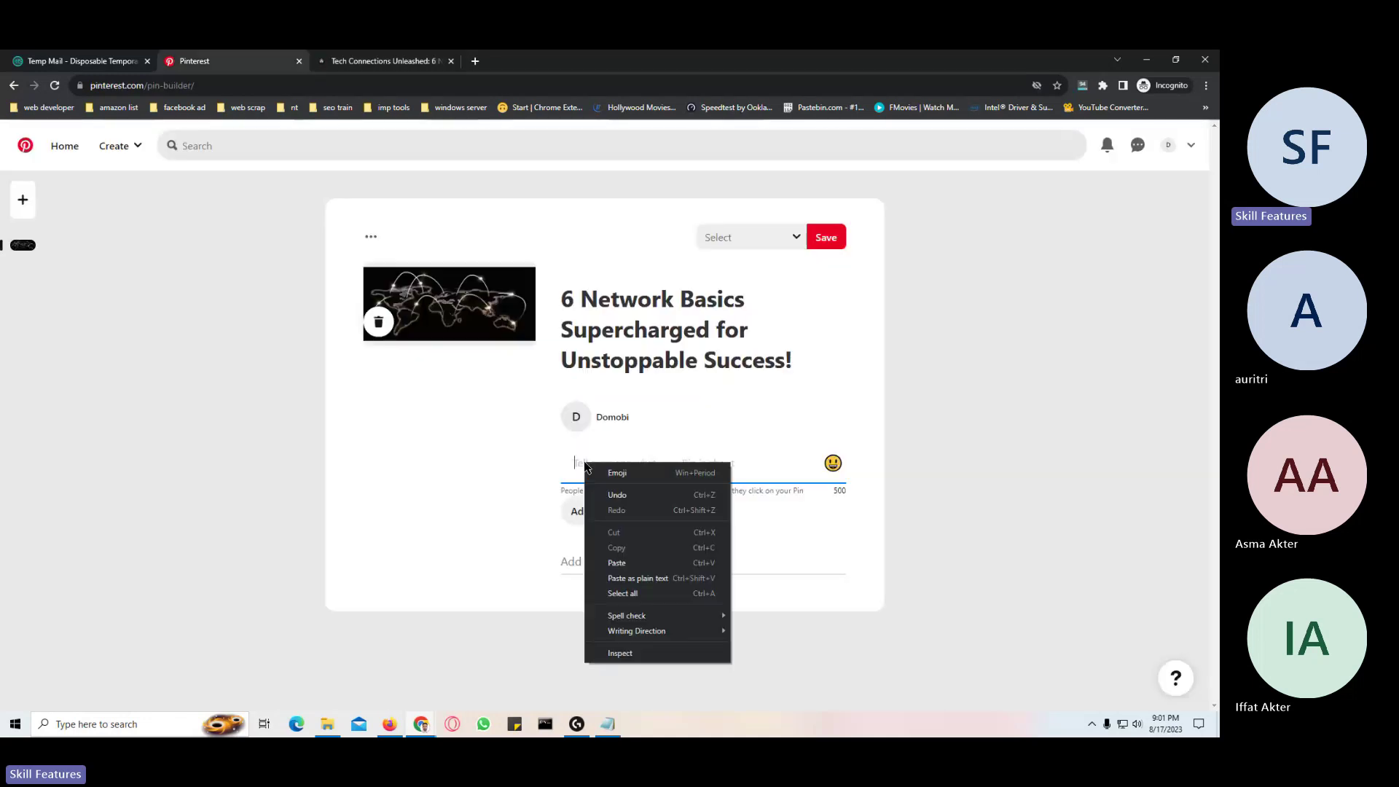
left_click(623, 566)
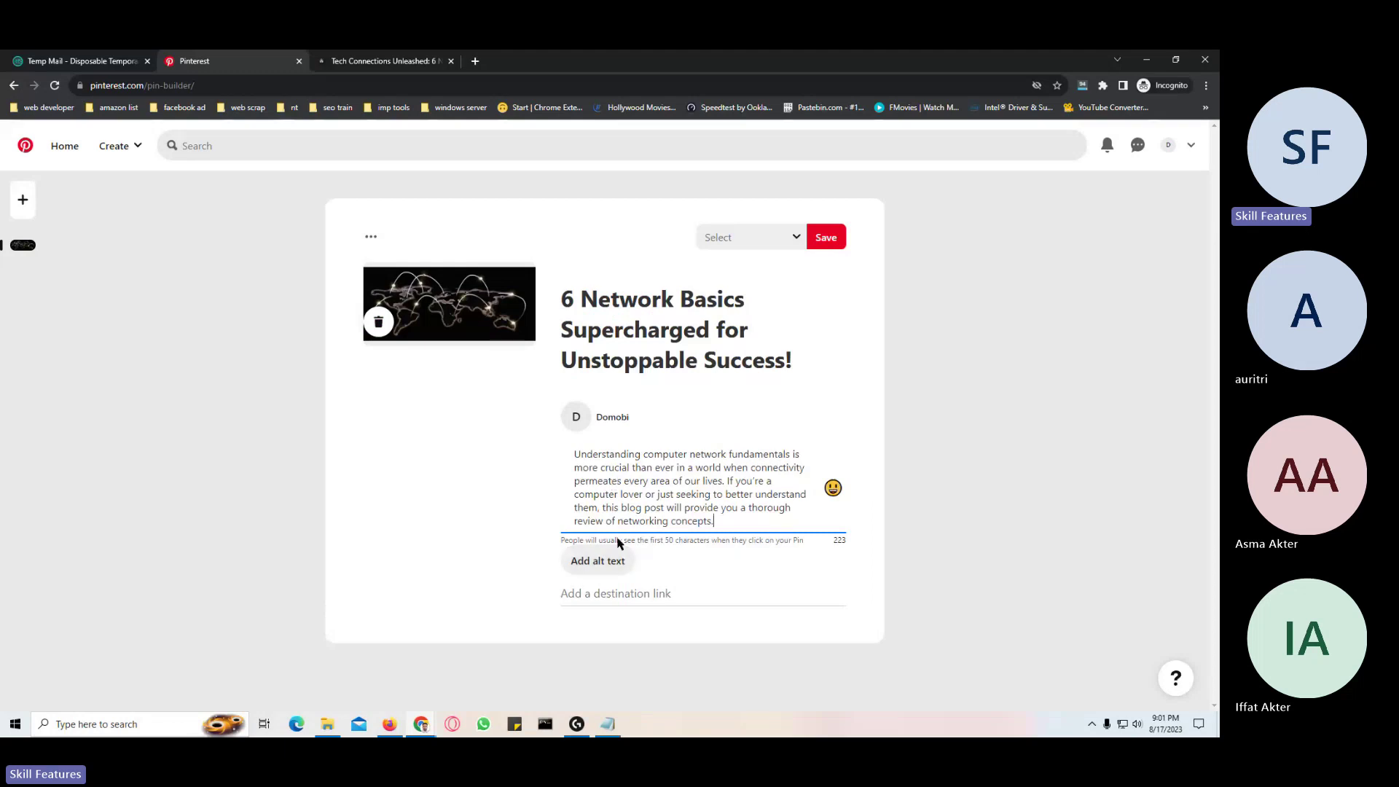
left_click(627, 596)
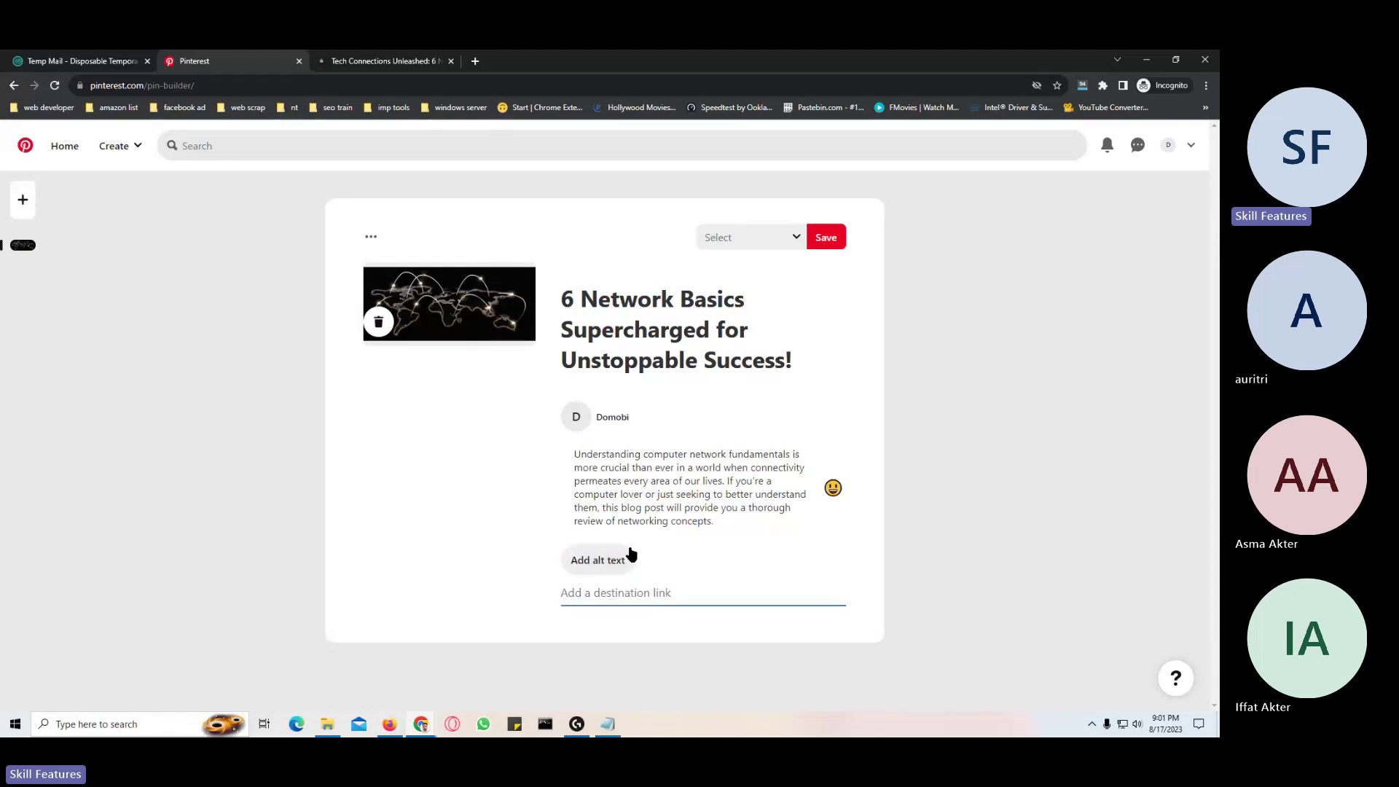
double_click(567, 300)
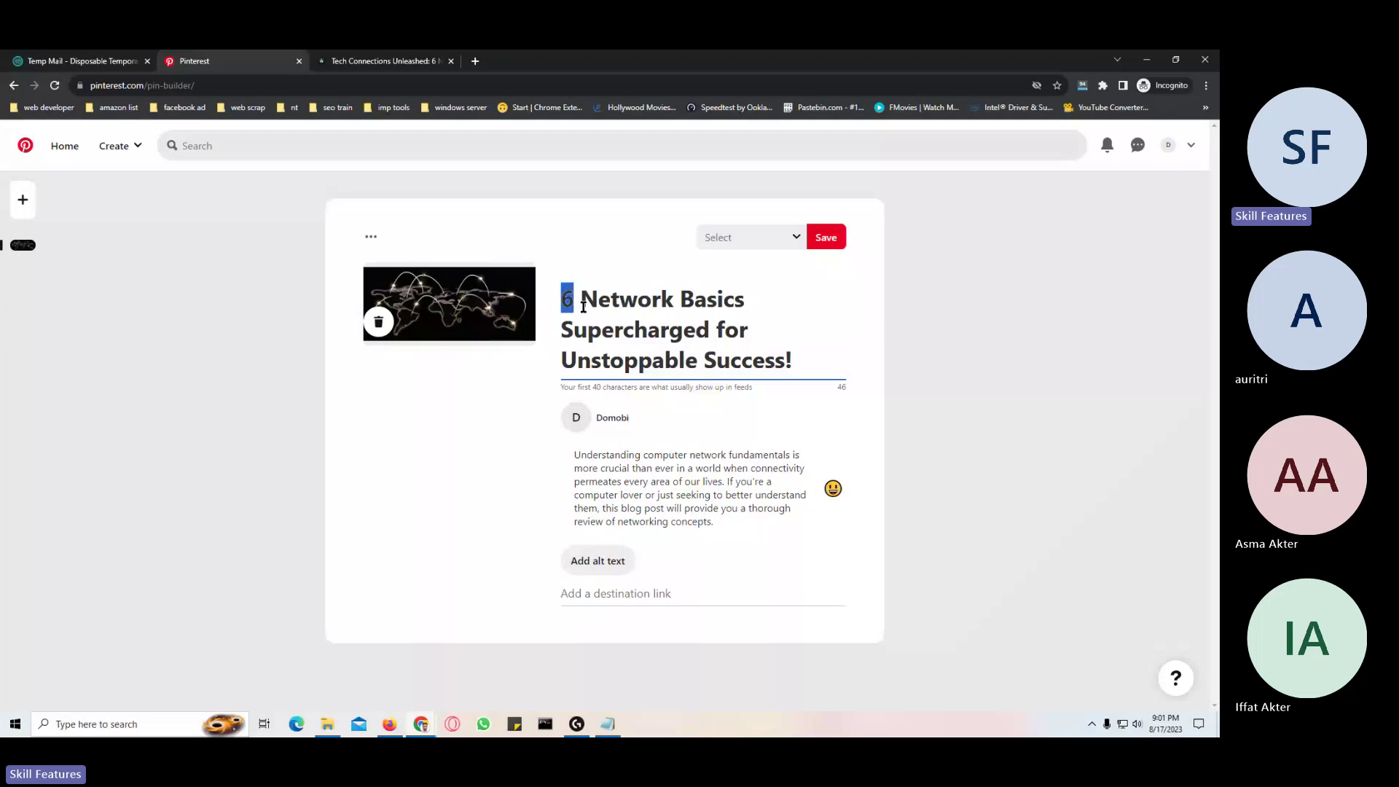
left_click(570, 466)
left_click_drag(573, 454, 626, 495)
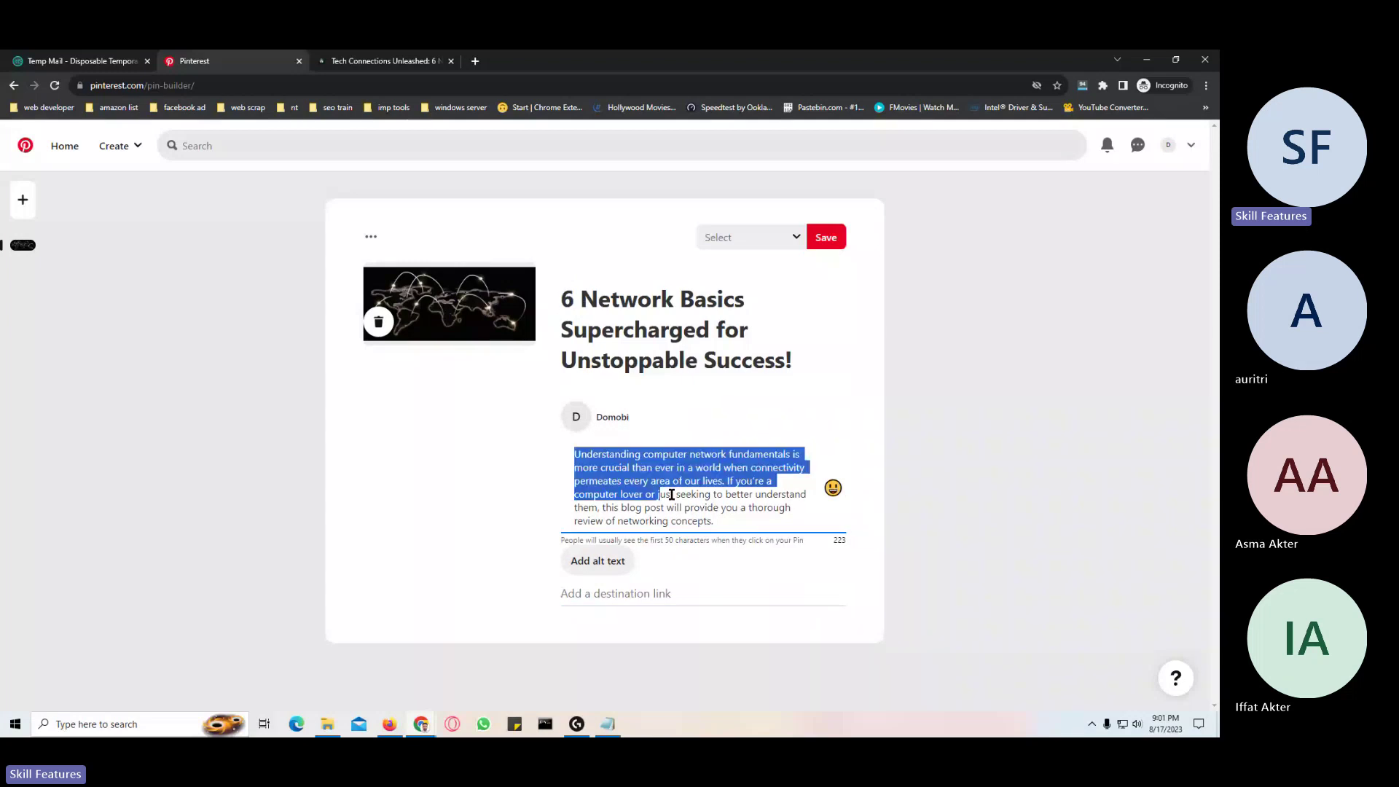
left_click(623, 594)
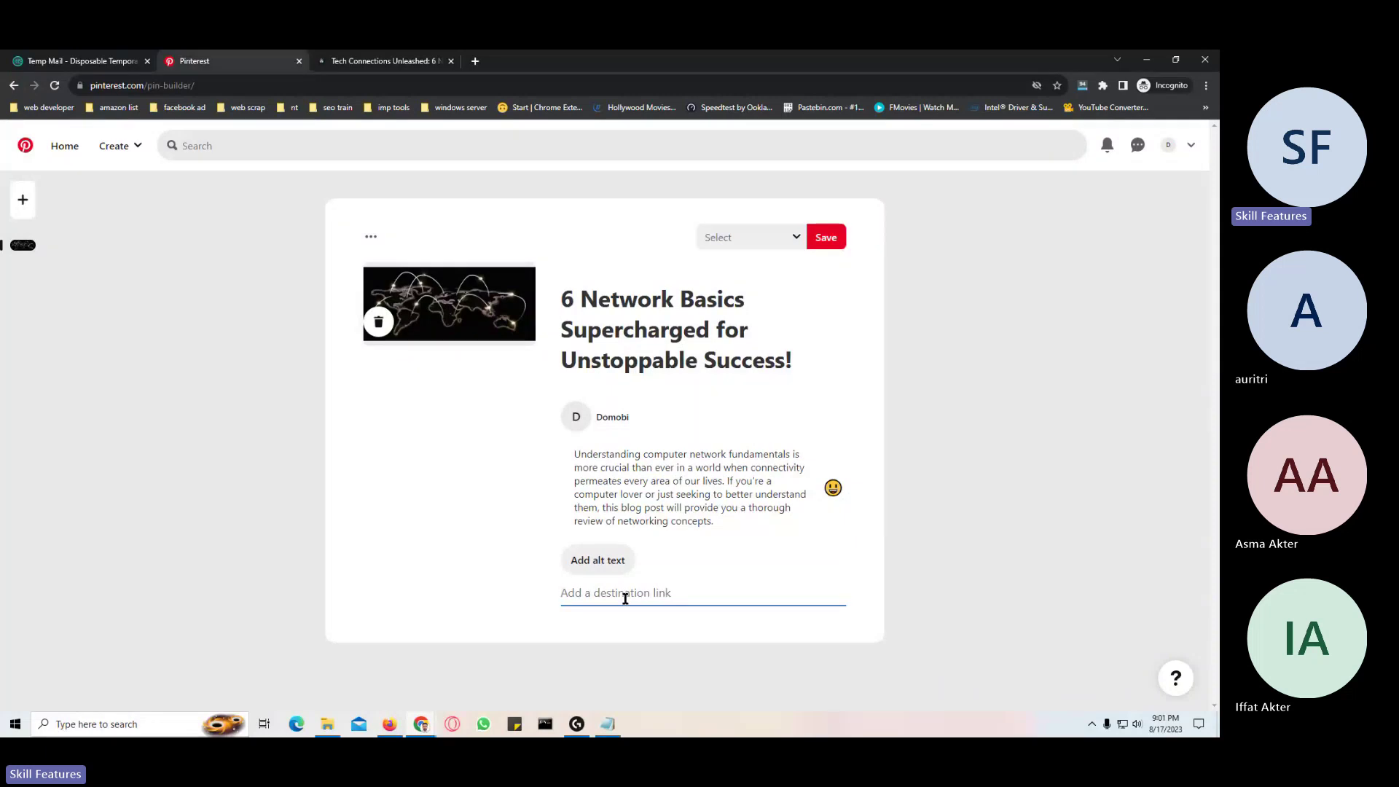
left_click(336, 61)
left_click(332, 85)
key("ctrl+c")
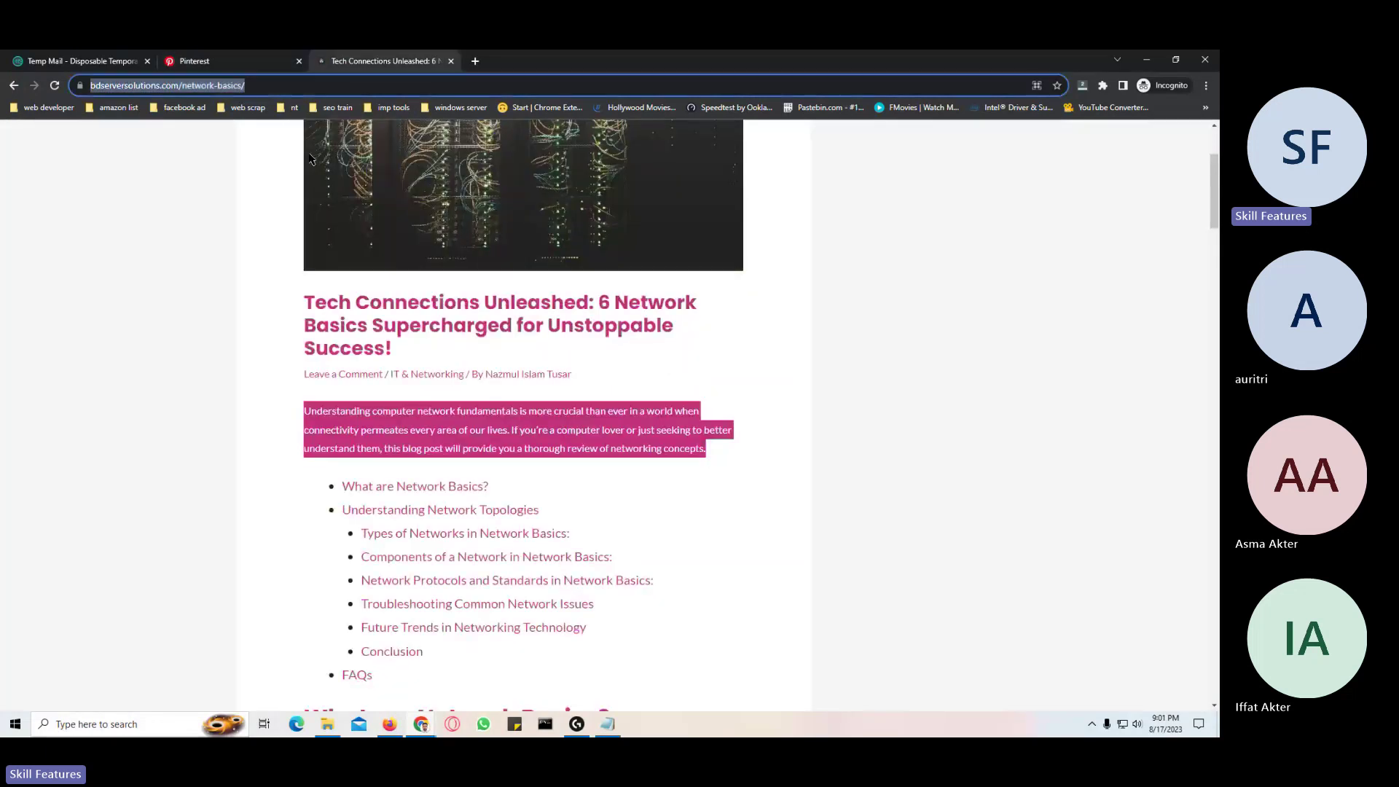
left_click(219, 61)
right_click(632, 593)
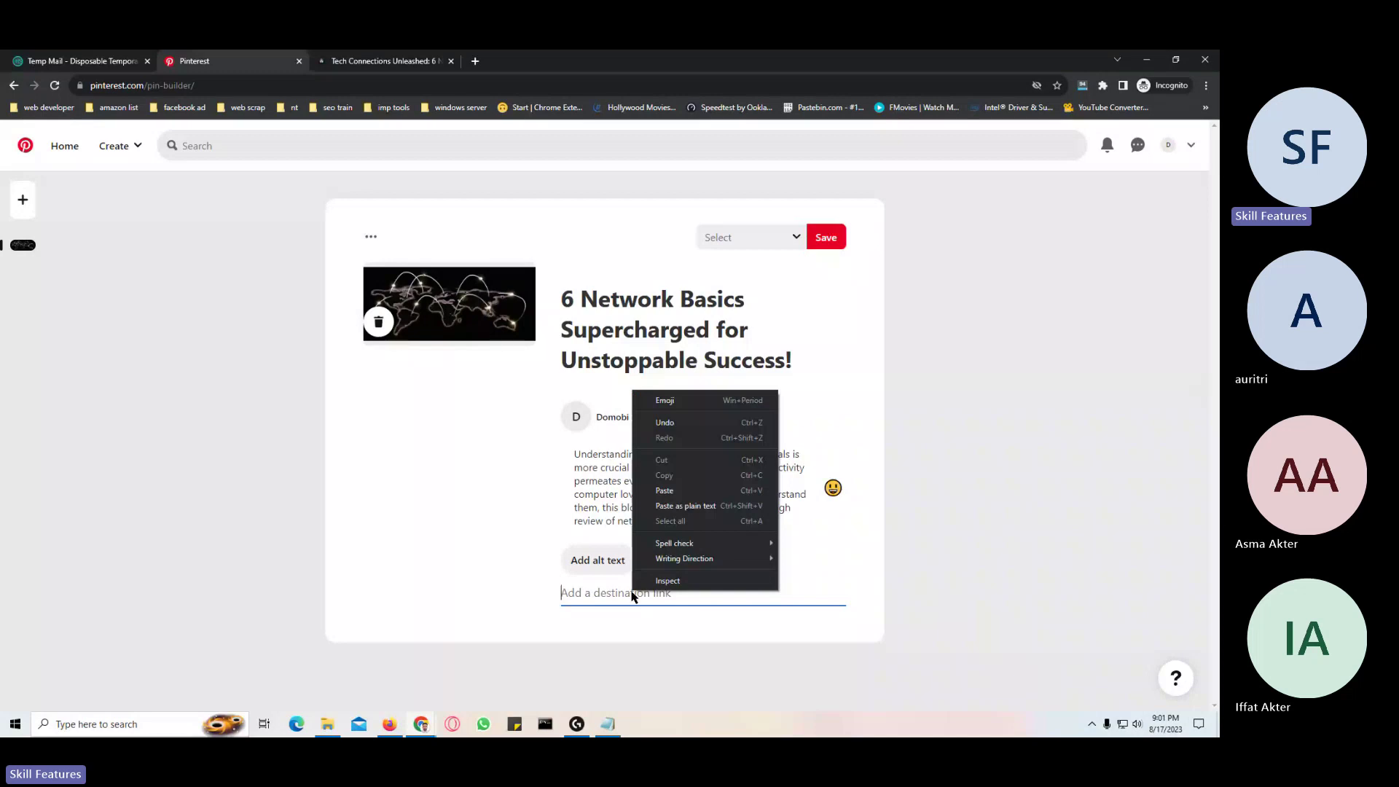
left_click(659, 491)
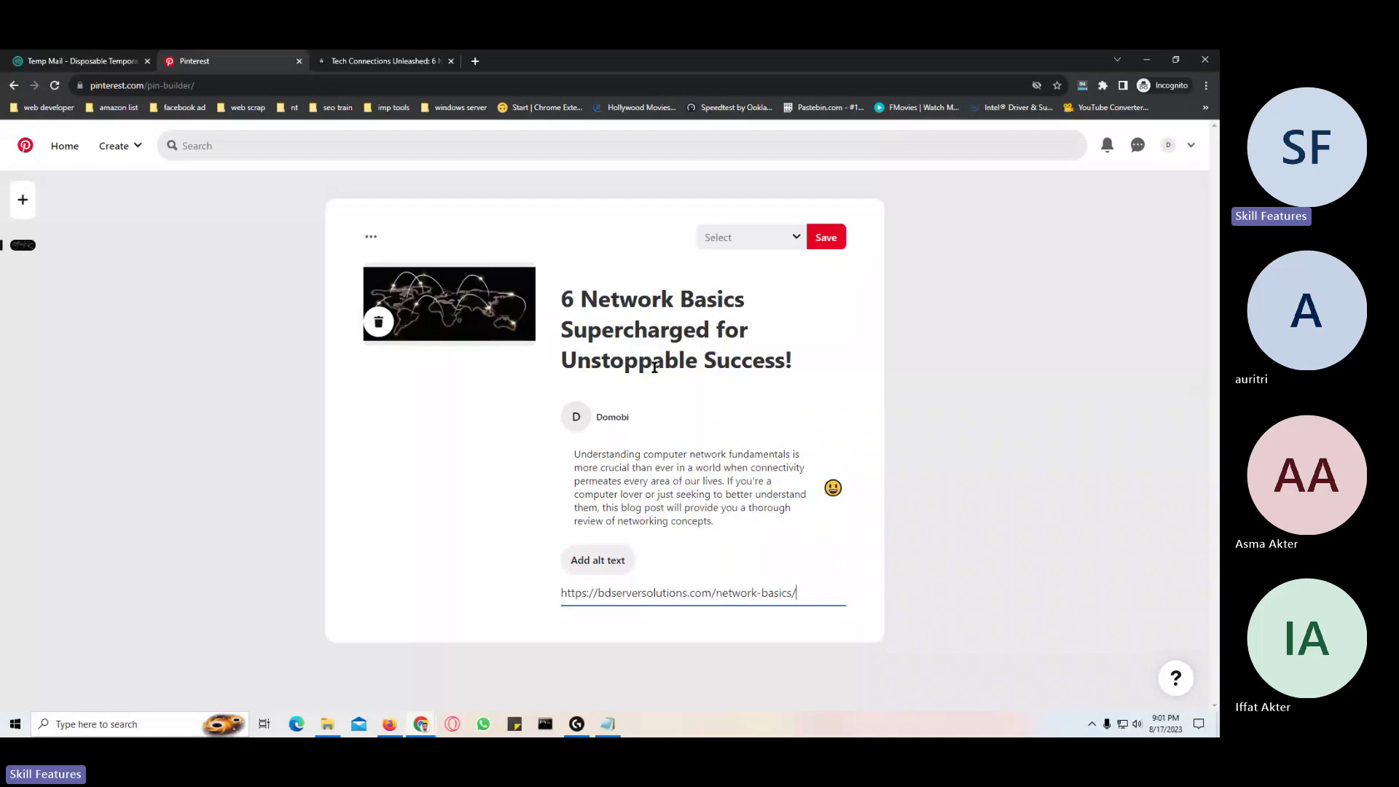
Step: Select the title text from 'Network' to 'Success!' and bring up the board list
left_click(731, 367)
left_click_drag(805, 366, 580, 285)
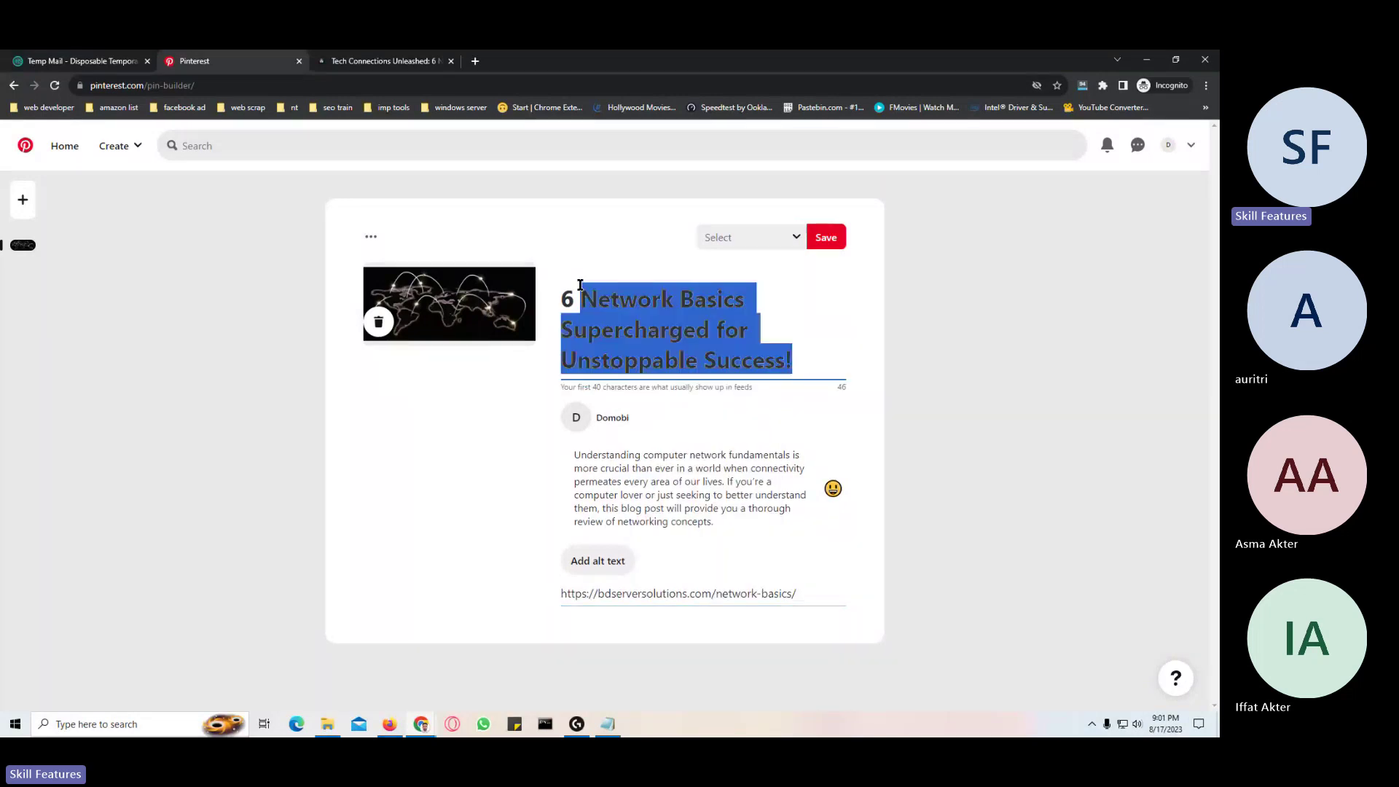
left_click(744, 240)
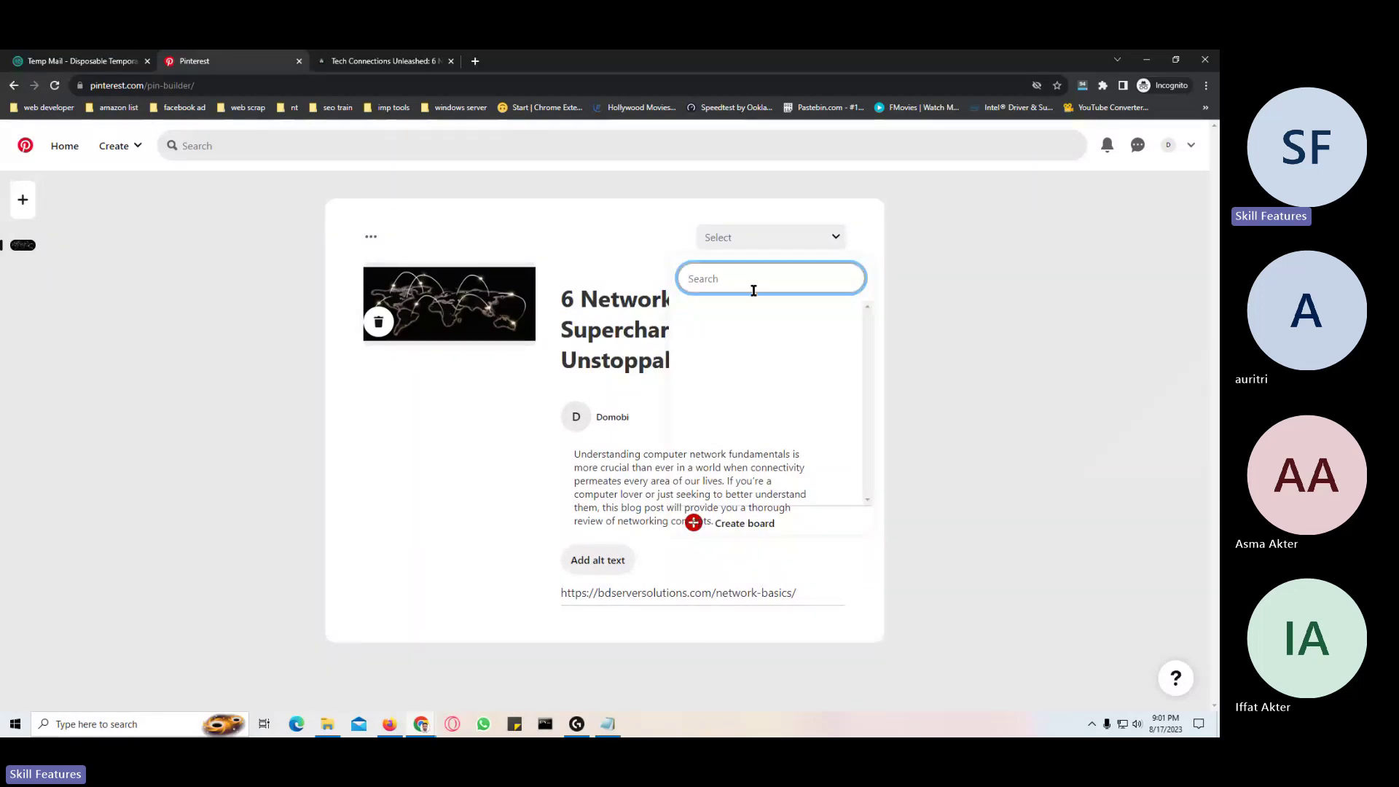
type("networkin")
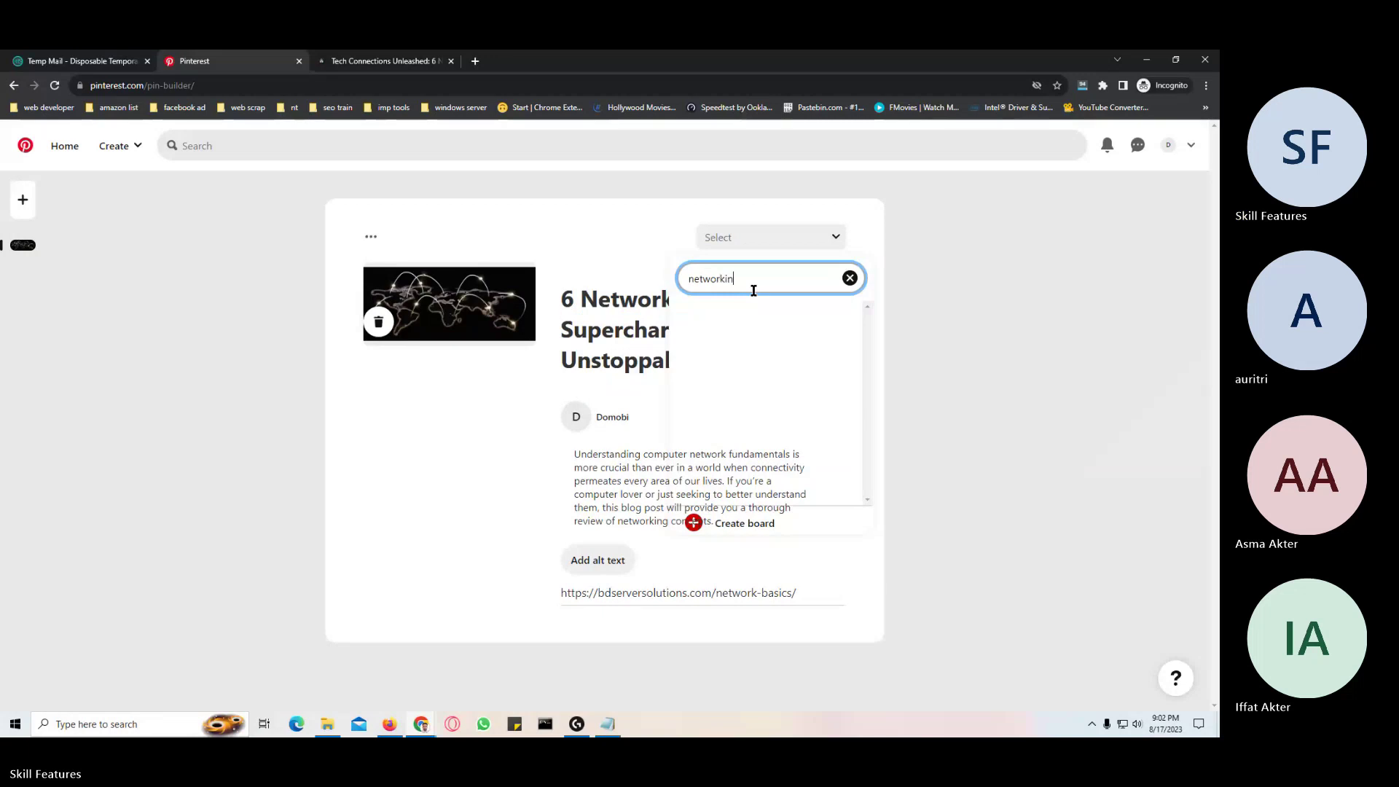
type("g")
key("Escape")
left_click(750, 237)
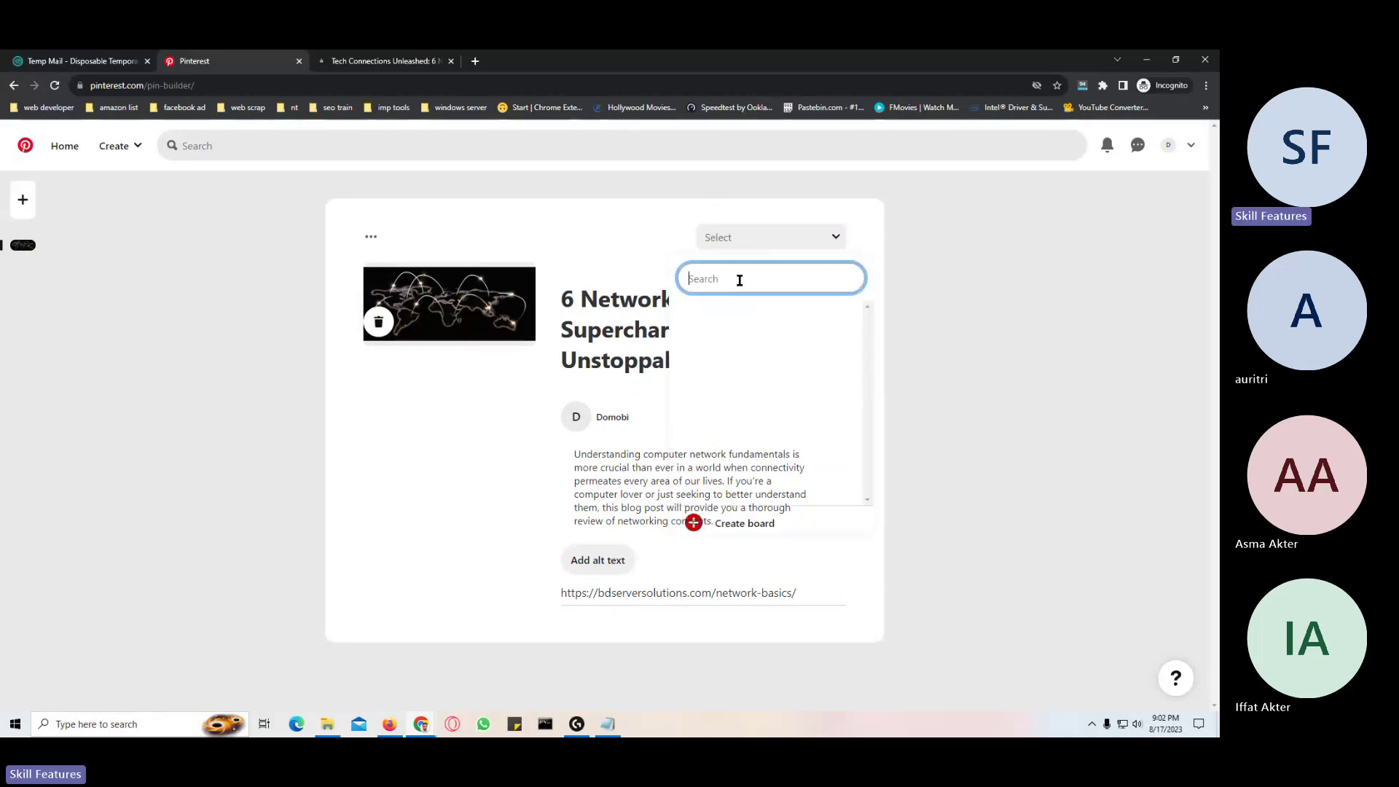
left_click(704, 286)
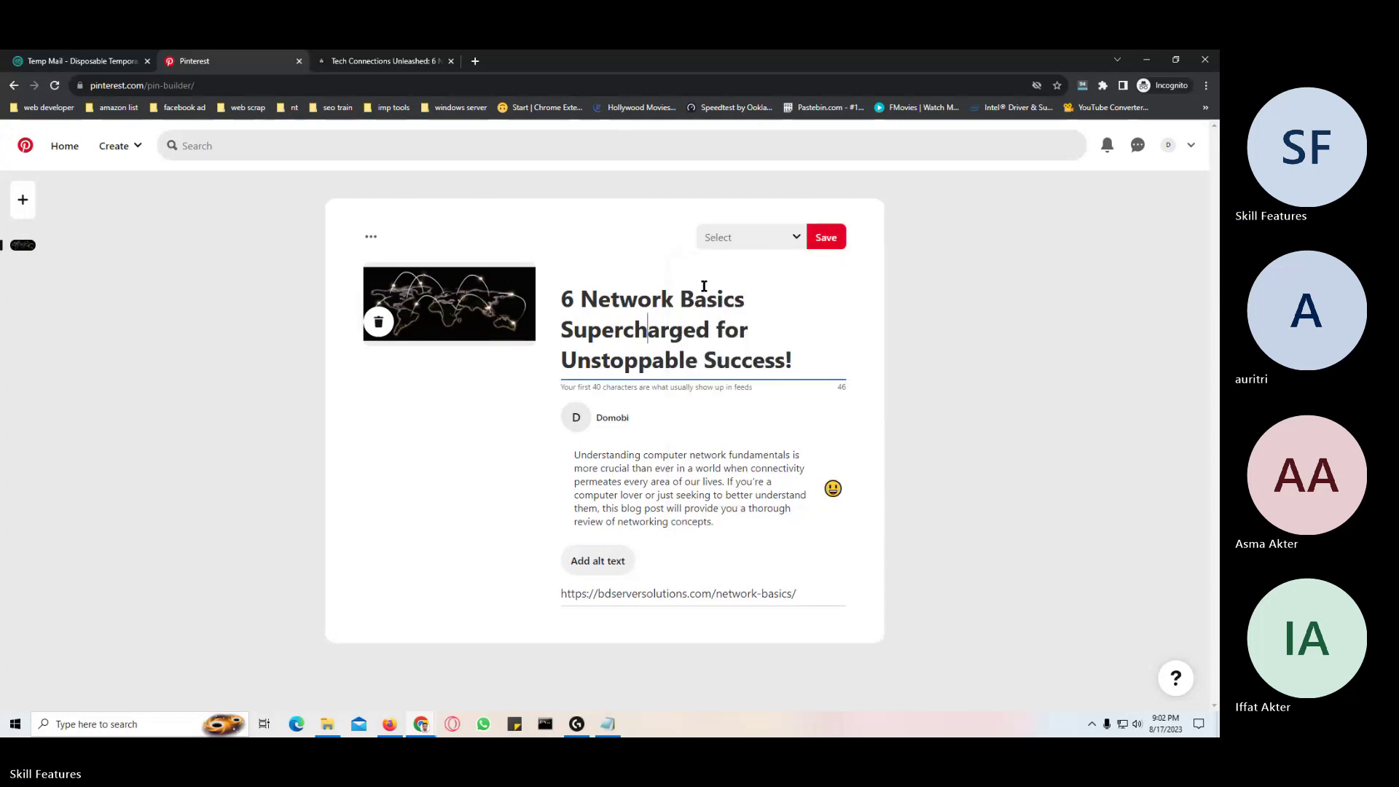
left_click(734, 240)
type("ne")
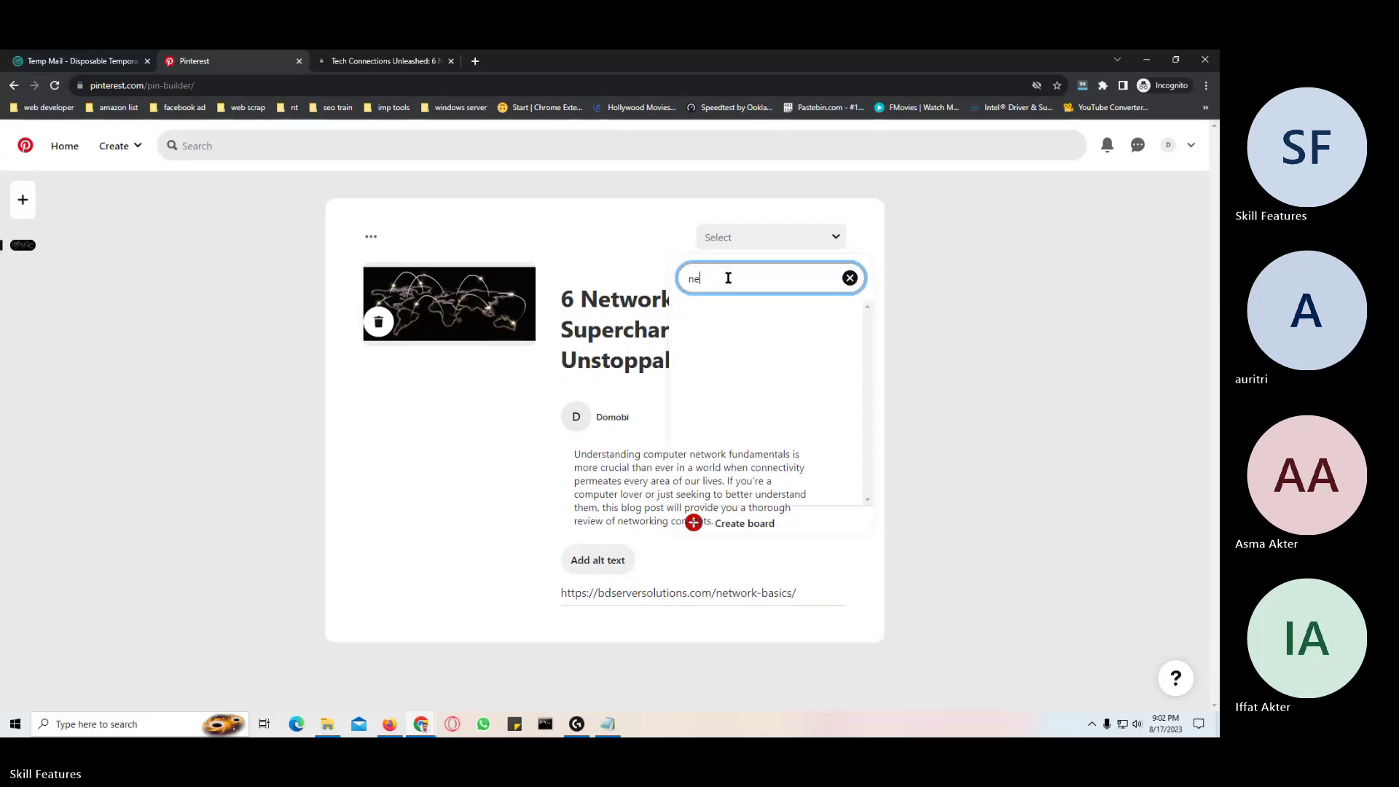
type("tworking")
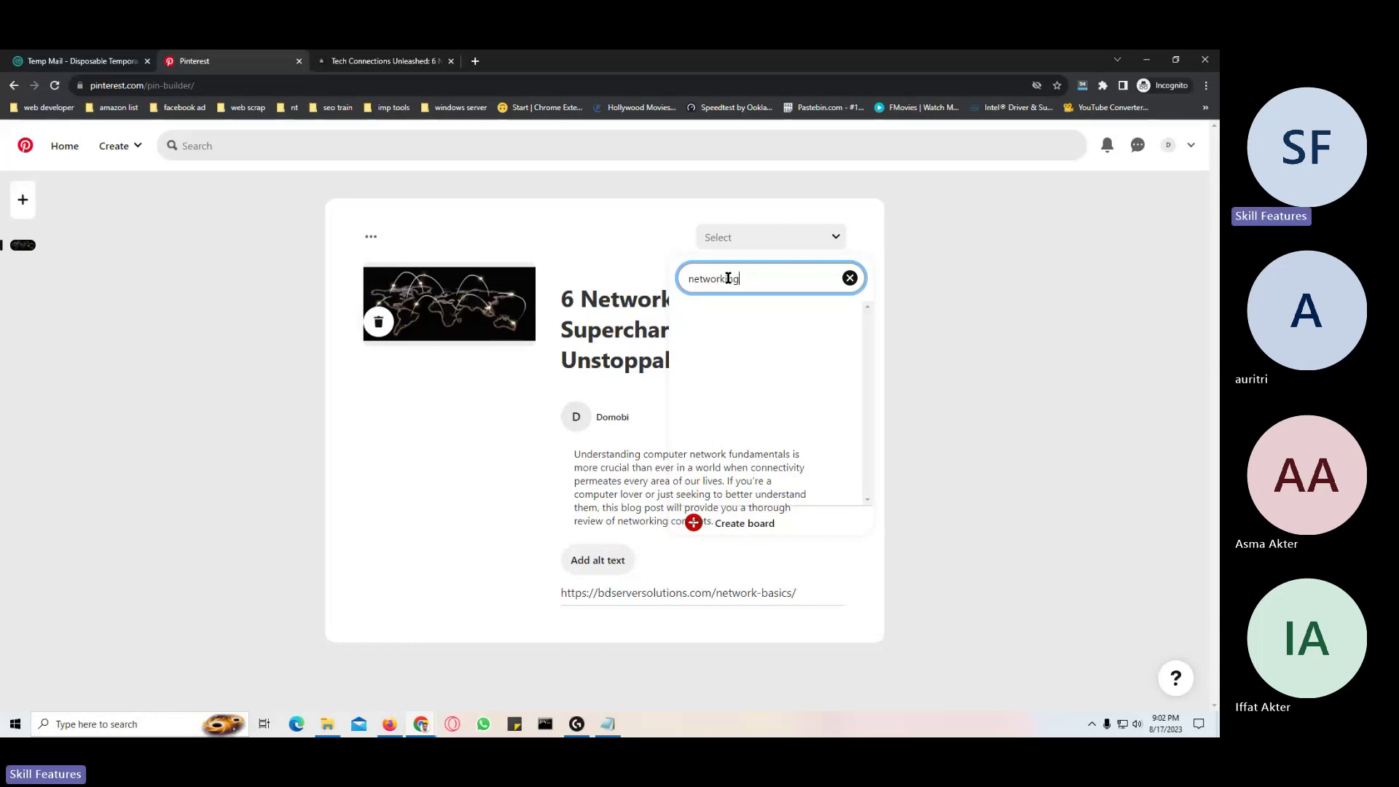
left_click(731, 523)
left_click(785, 245)
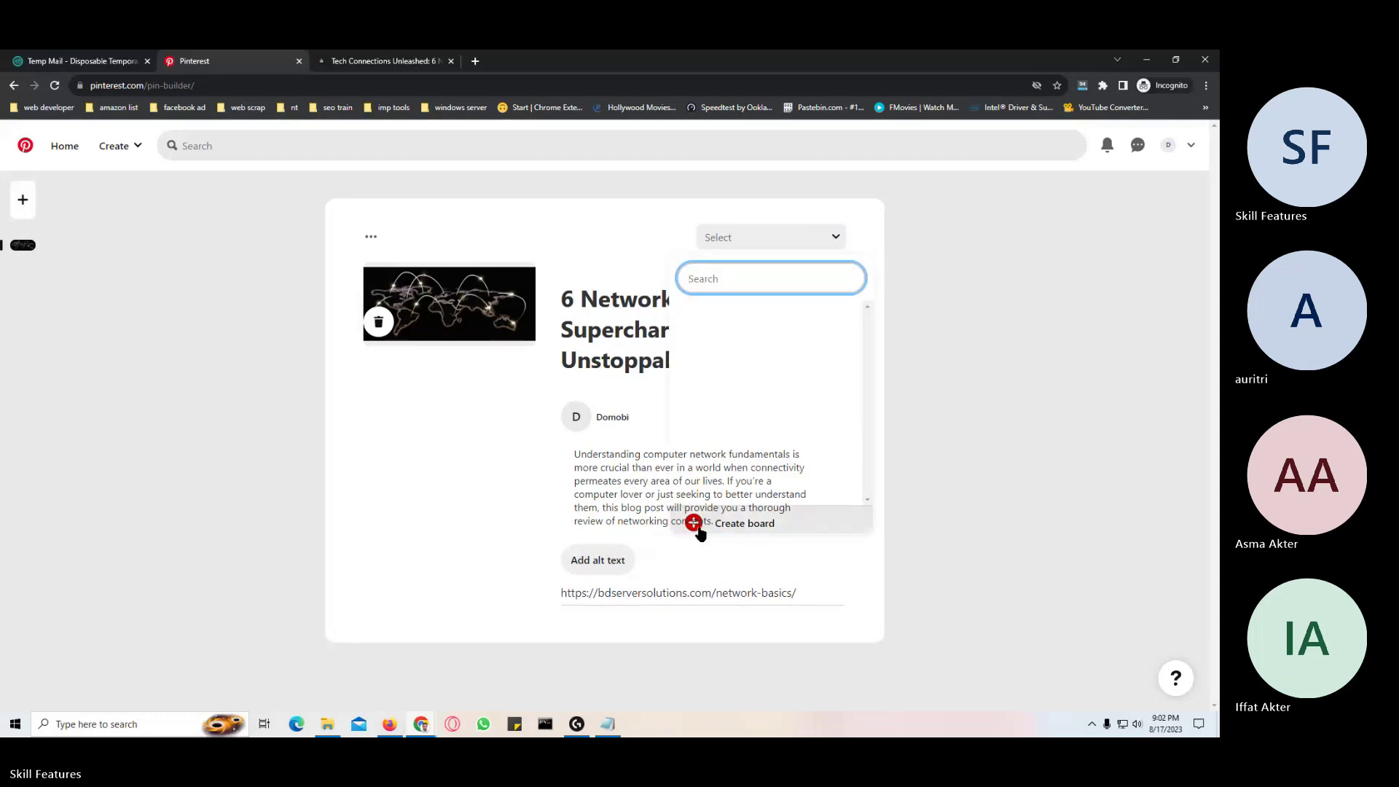
left_click(717, 507)
left_click(800, 241)
left_click(800, 241)
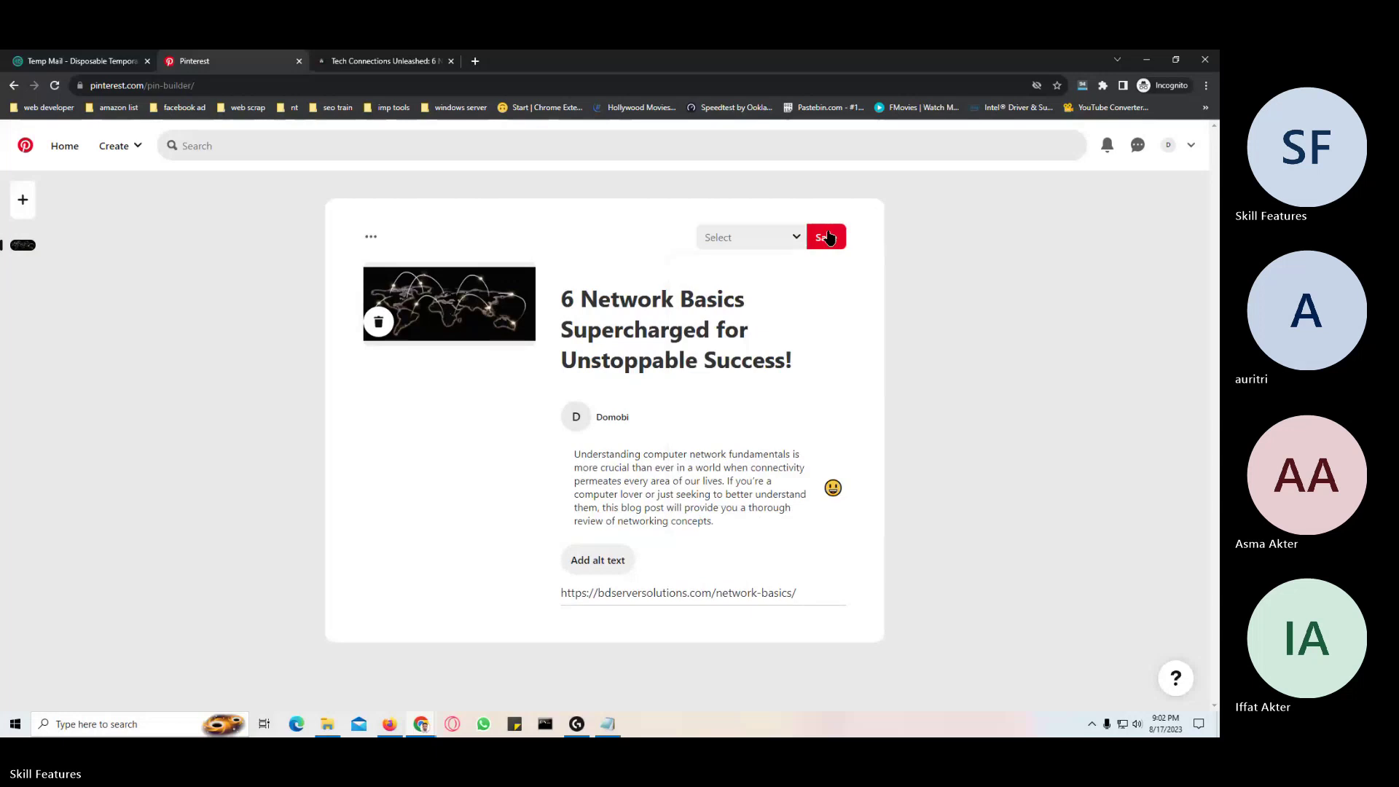
left_click(826, 236)
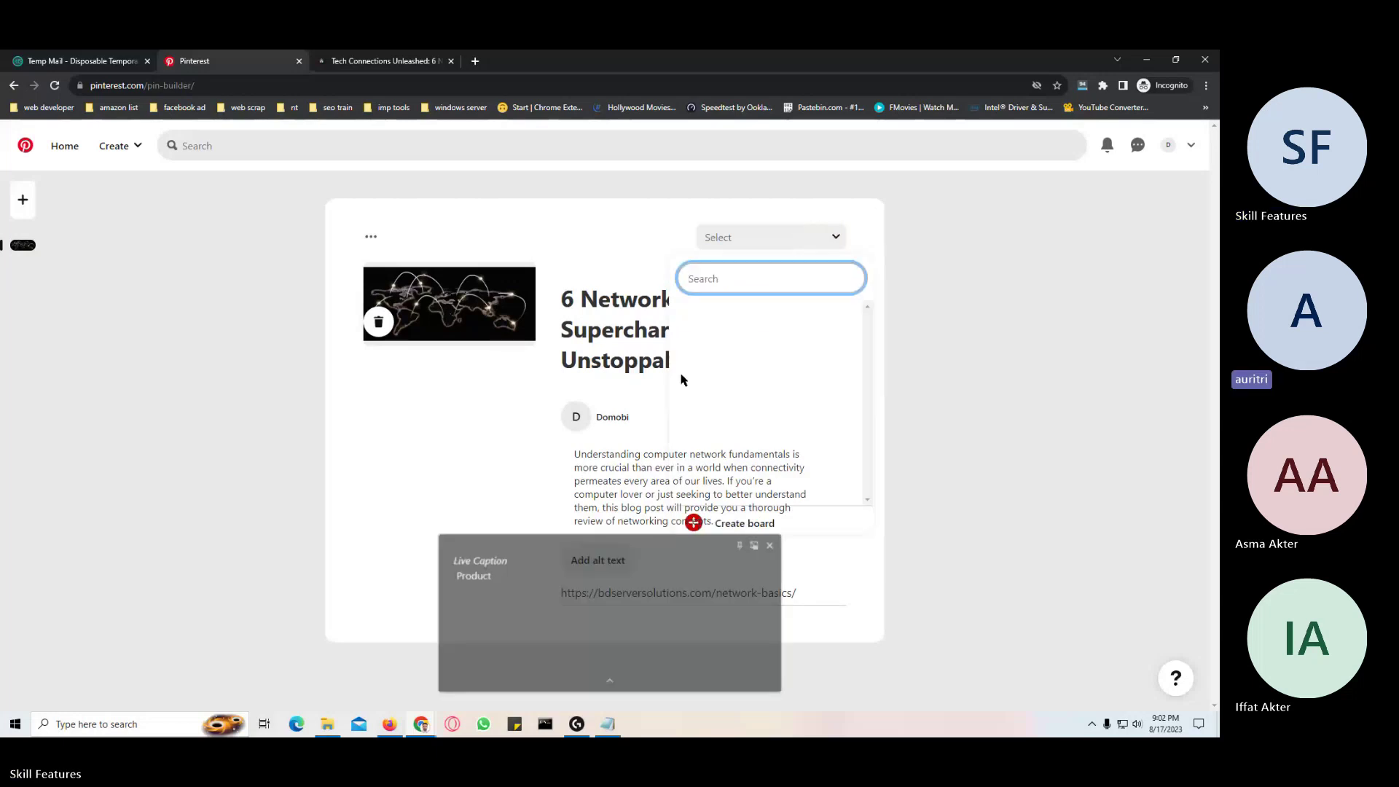
left_click(773, 545)
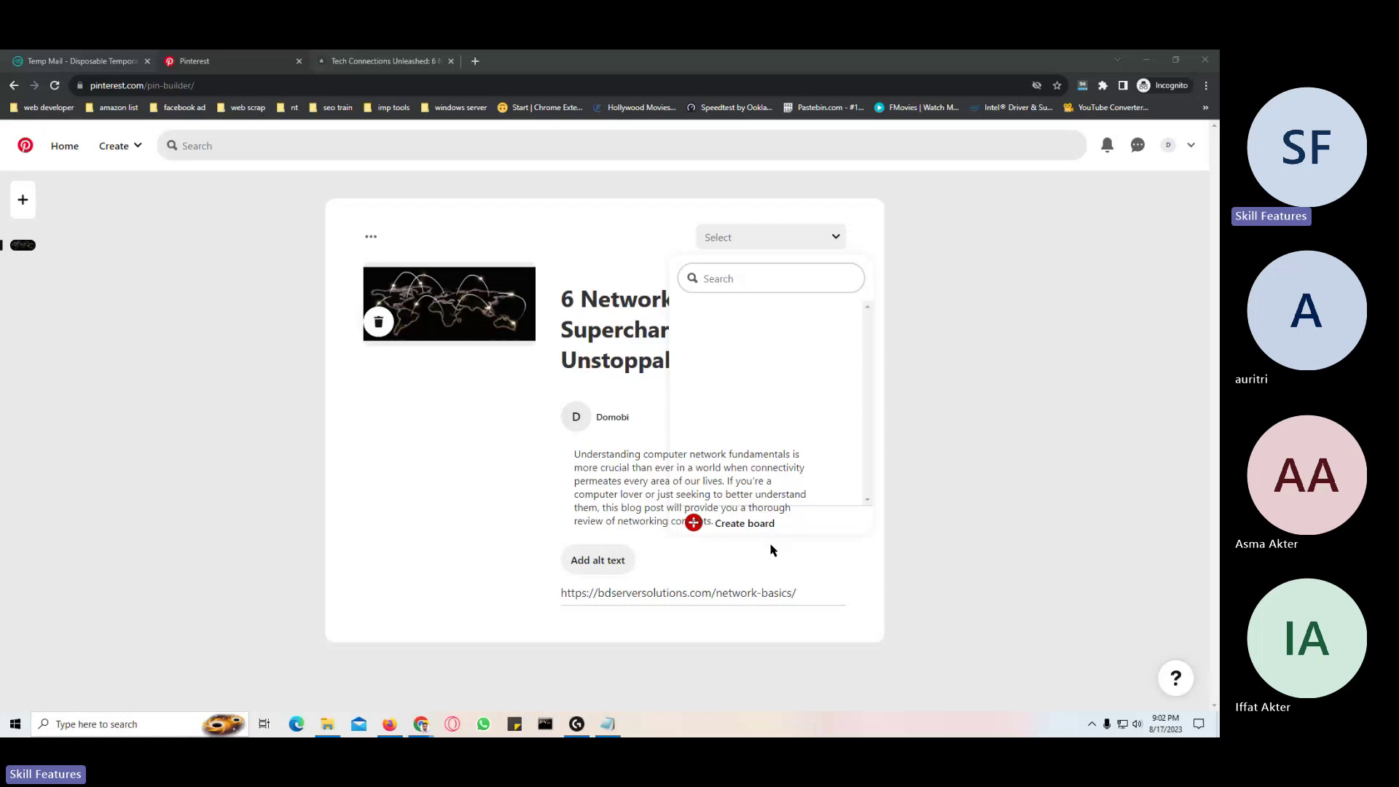
left_click(488, 524)
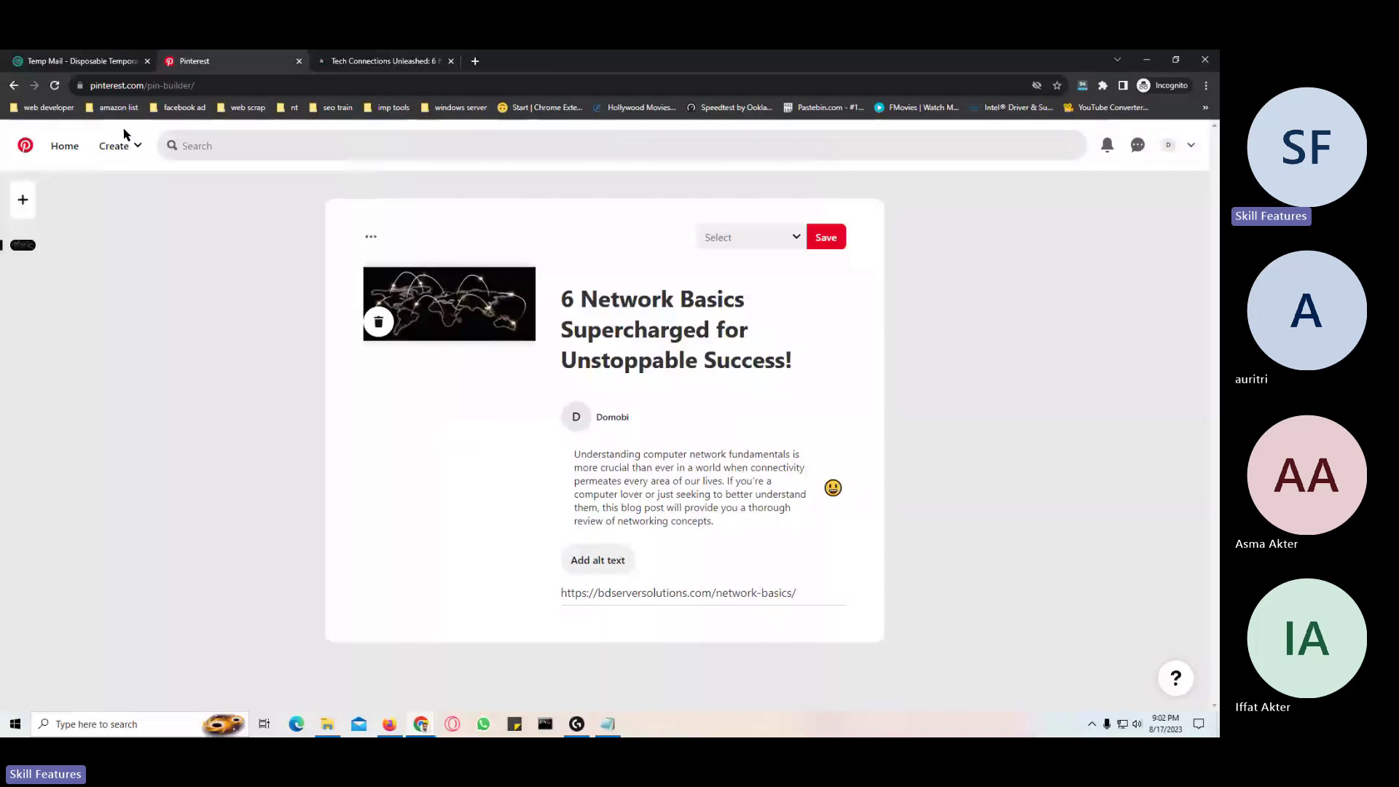
Step: Open Pinterest in a second tab and go to the account's profile page
middle_click(64, 146)
key("ctrl+Tab")
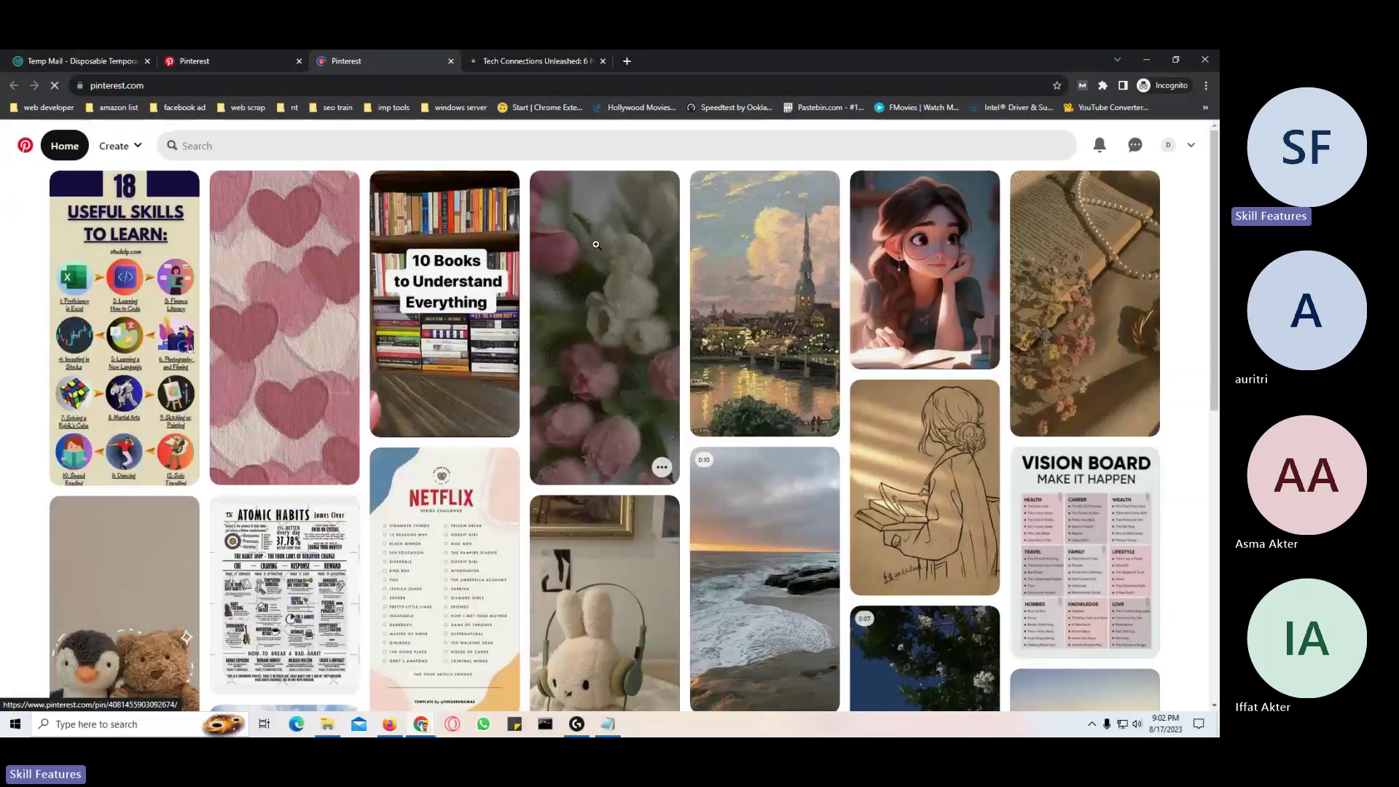
left_click(1168, 145)
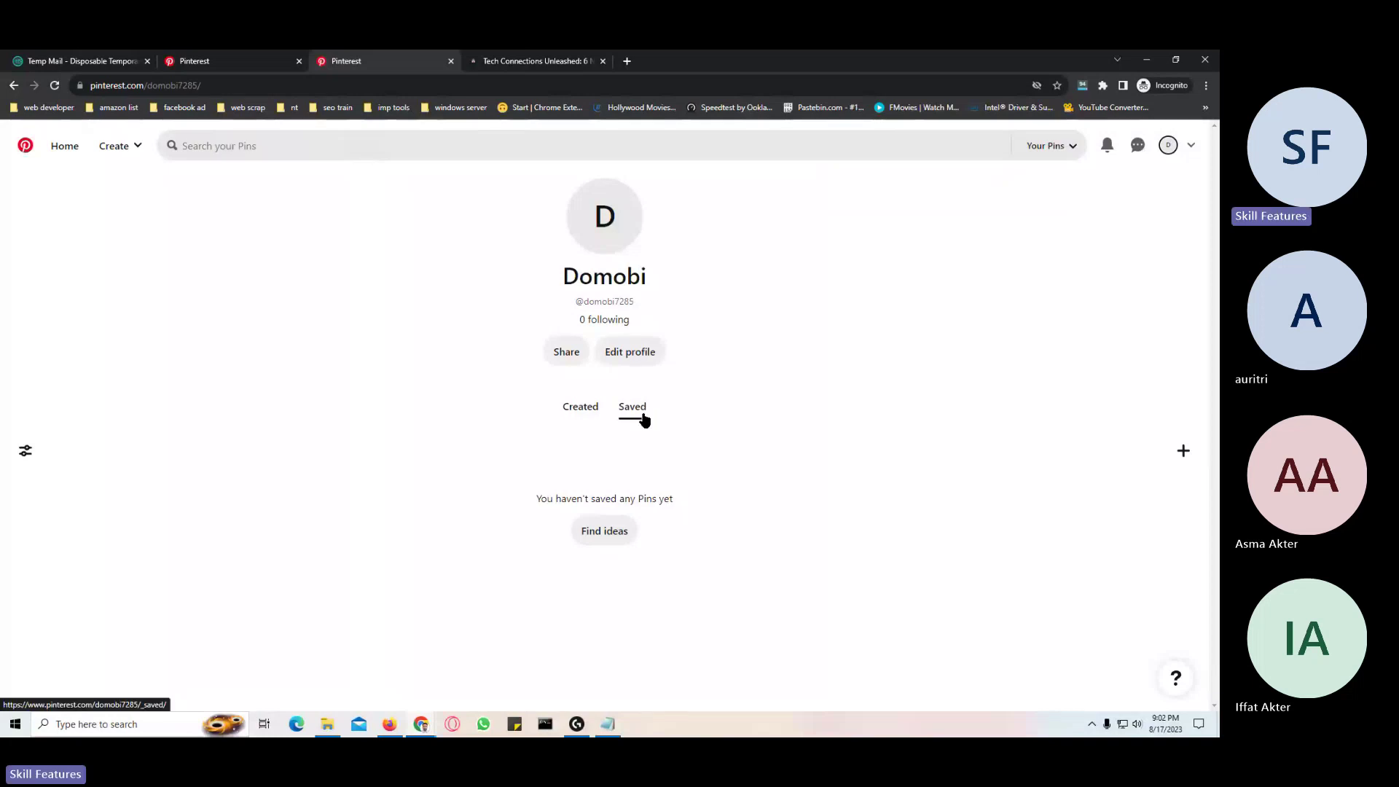
Step: Highlight the profile name heading, the 'following' label and its 0 count, clearing each selection
mouse_move(565, 275)
left_mouse_down()
mouse_move(665, 287)
mouse_move(558, 284)
left_mouse_up()
left_click(653, 276)
left_click(656, 287)
left_click(695, 295)
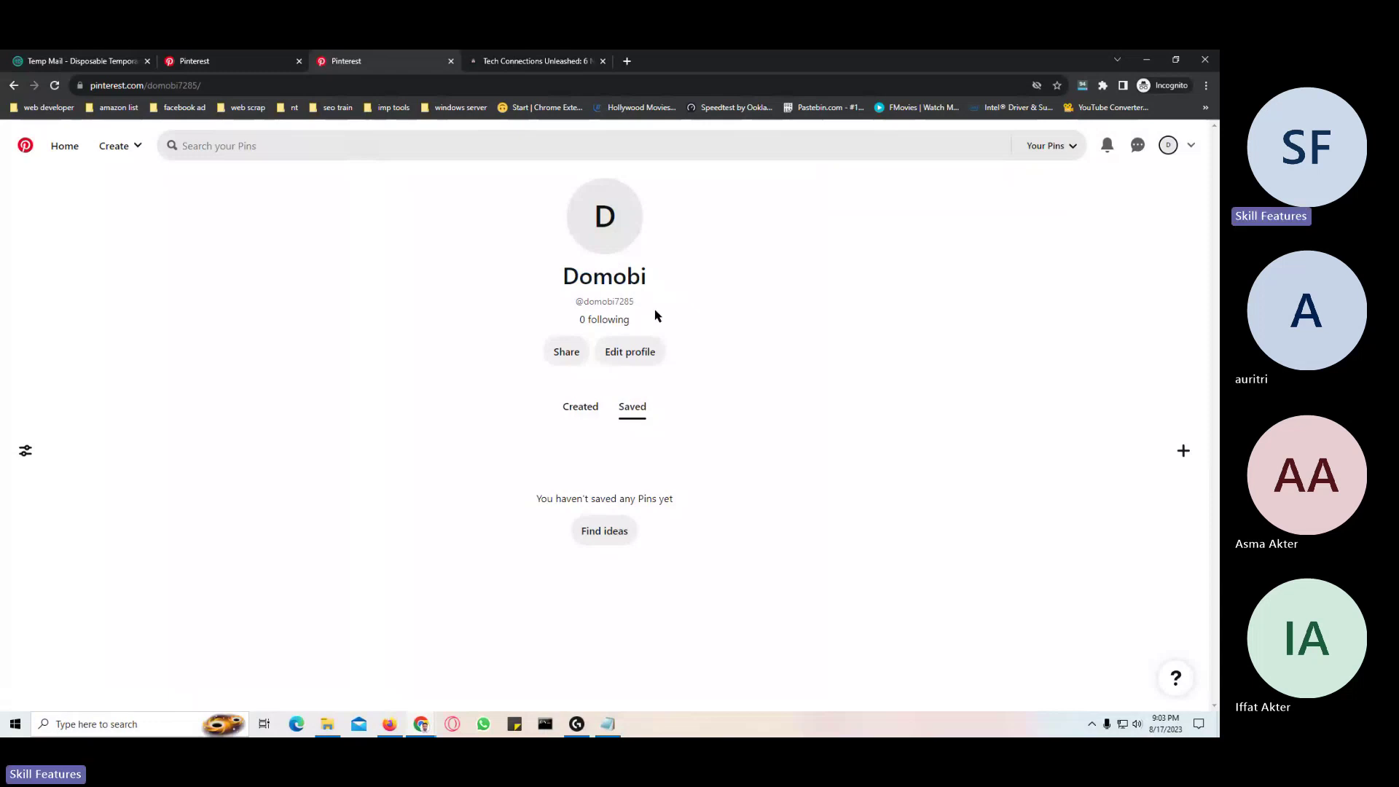
left_click_drag(651, 277, 559, 287)
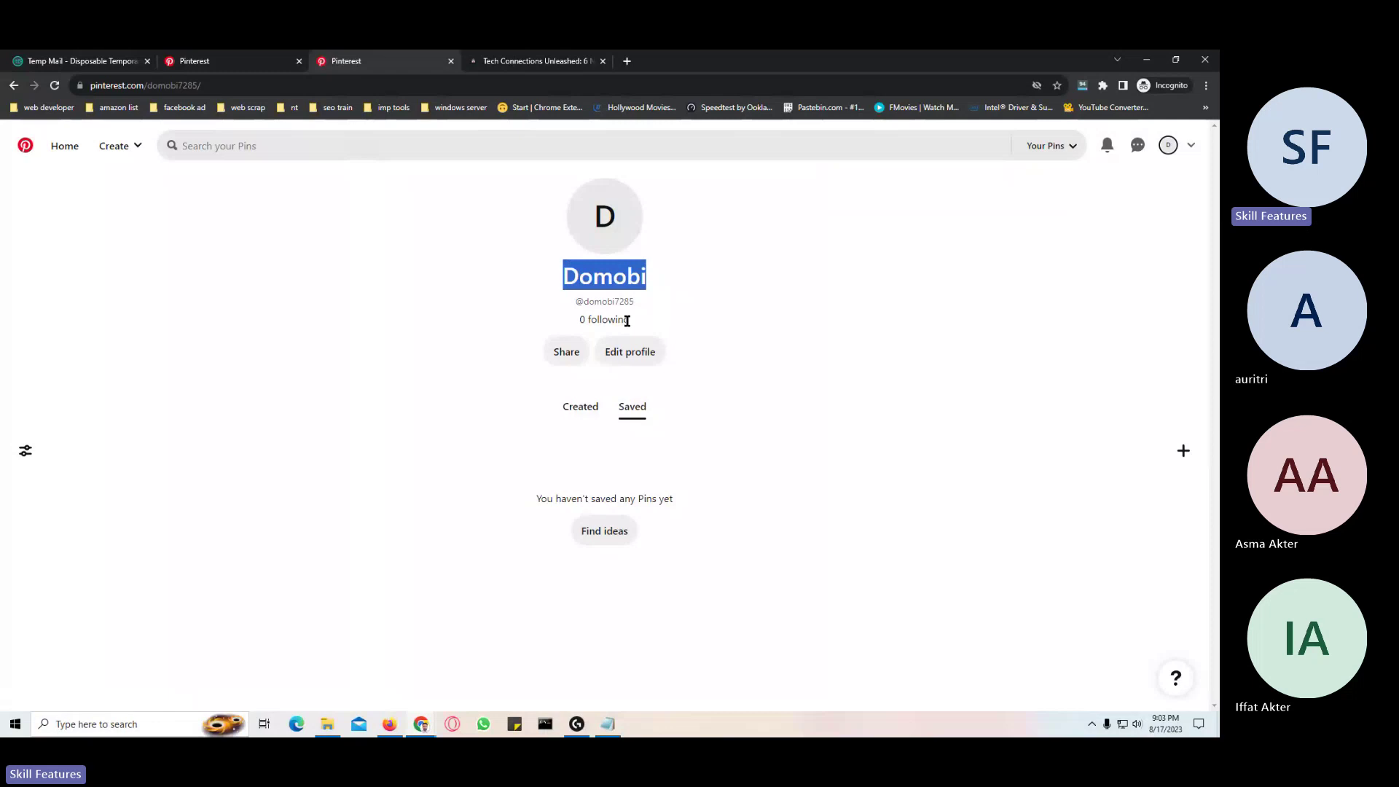
left_click(651, 324)
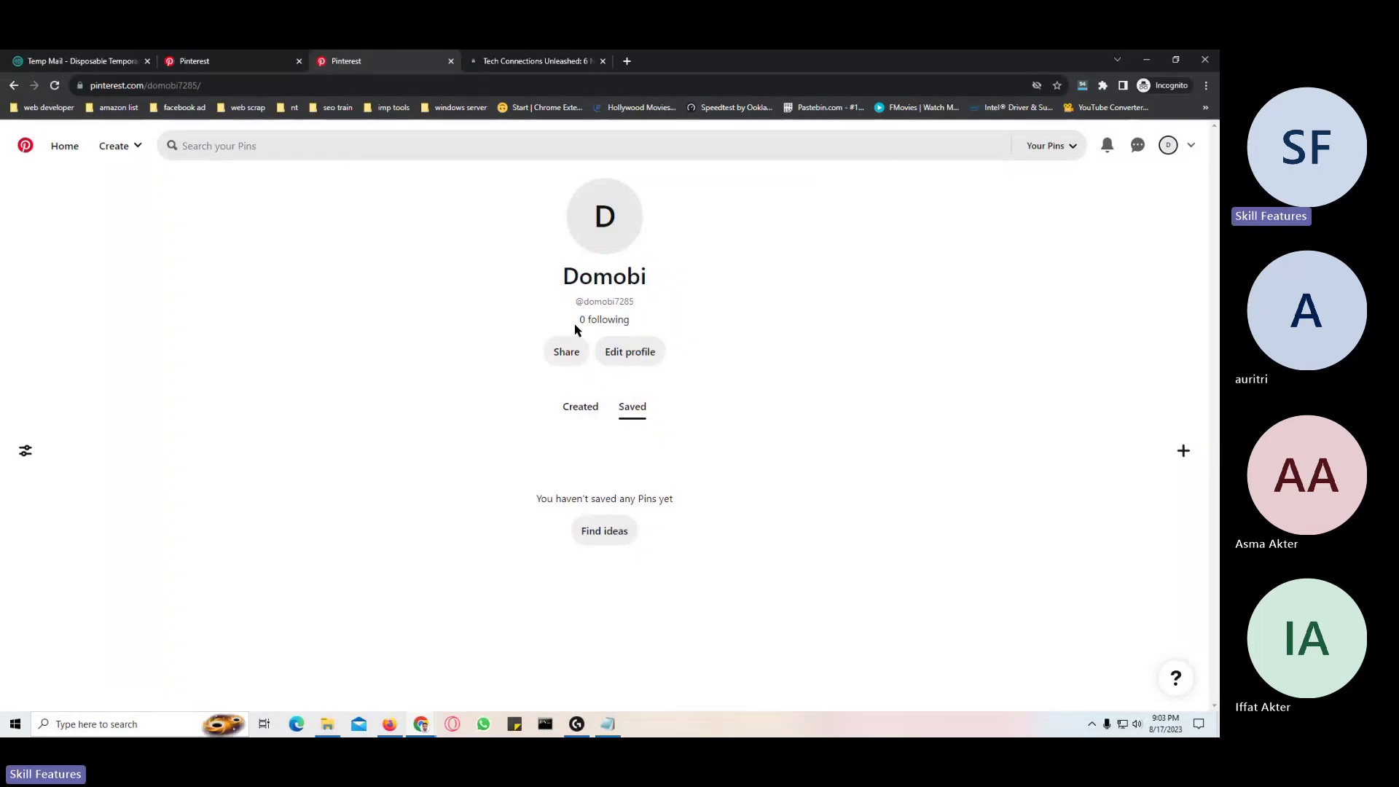
left_click_drag(657, 277, 552, 281)
left_click(644, 283)
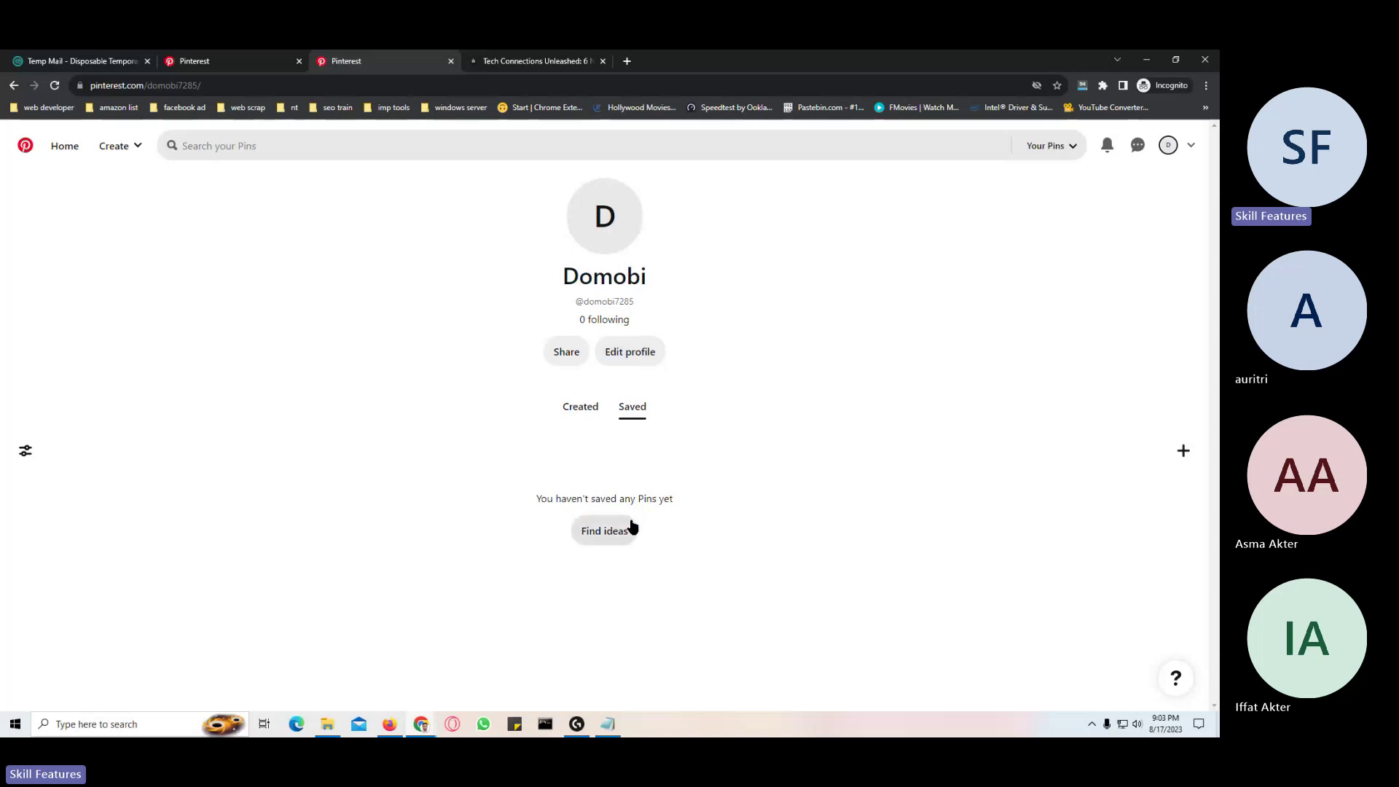
left_click_drag(630, 320, 588, 328)
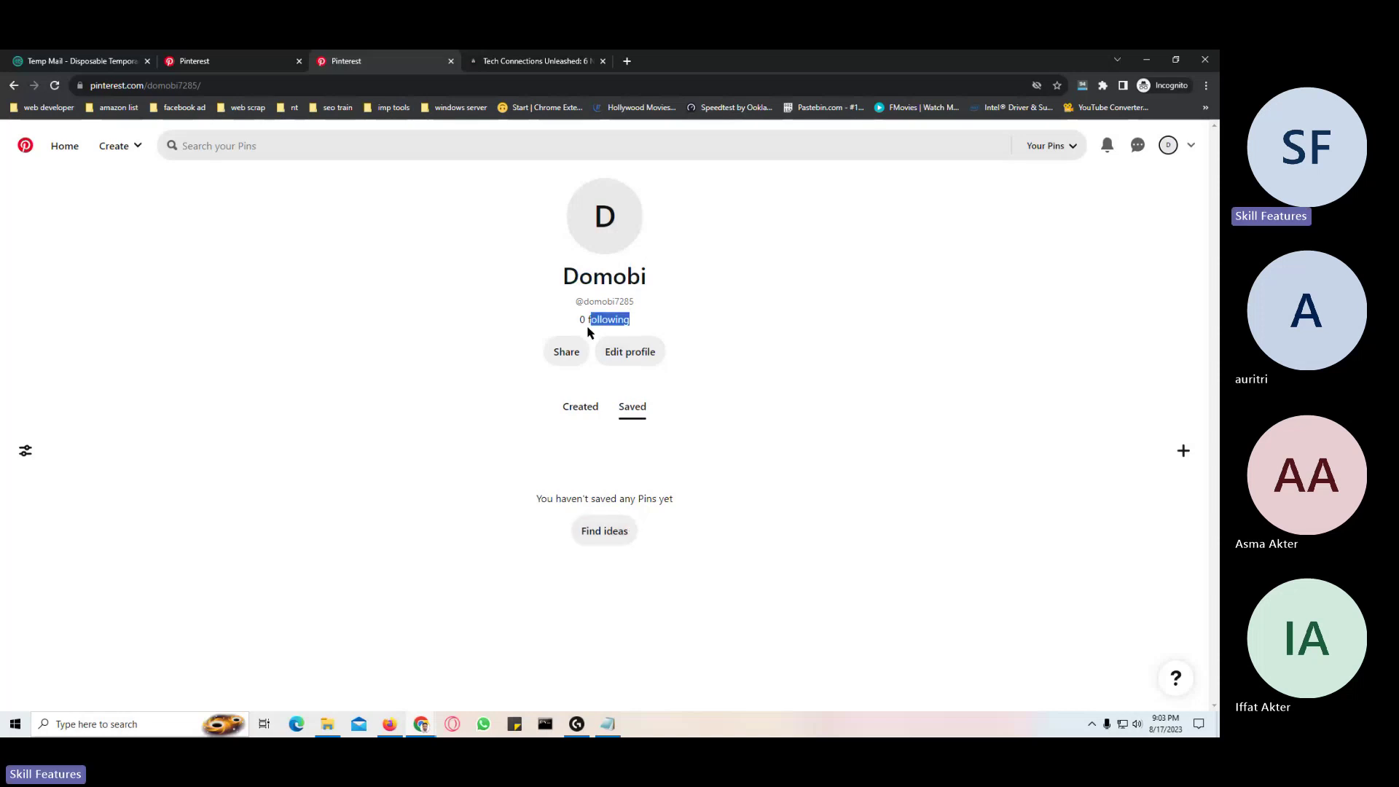
left_click(644, 326)
triple_click(634, 325)
left_click(638, 327)
Step: Go back to the home feed and scroll down through the pins
left_click(30, 150)
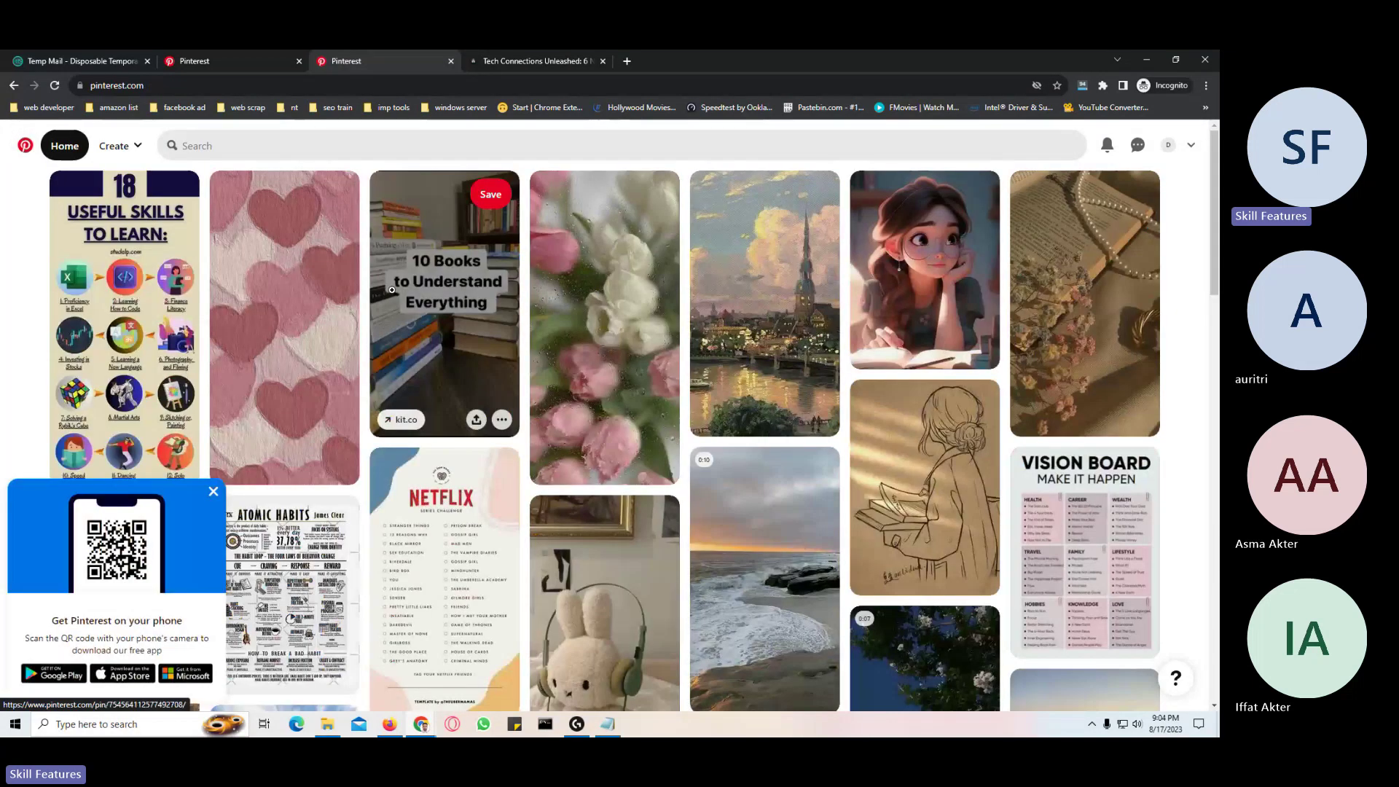
scroll(660, 453, "down", 6)
scroll(660, 453, "down", 8)
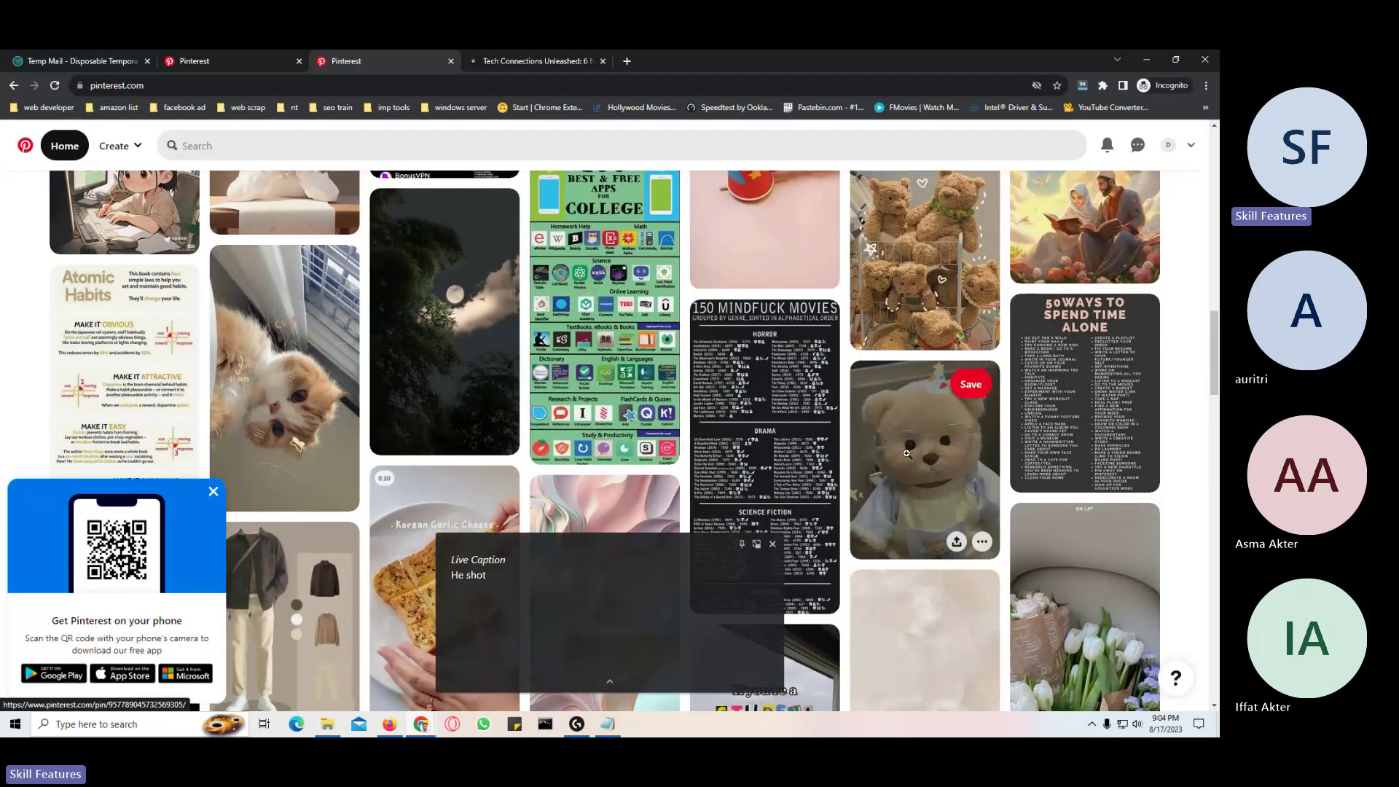
scroll(784, 526, "down", 8)
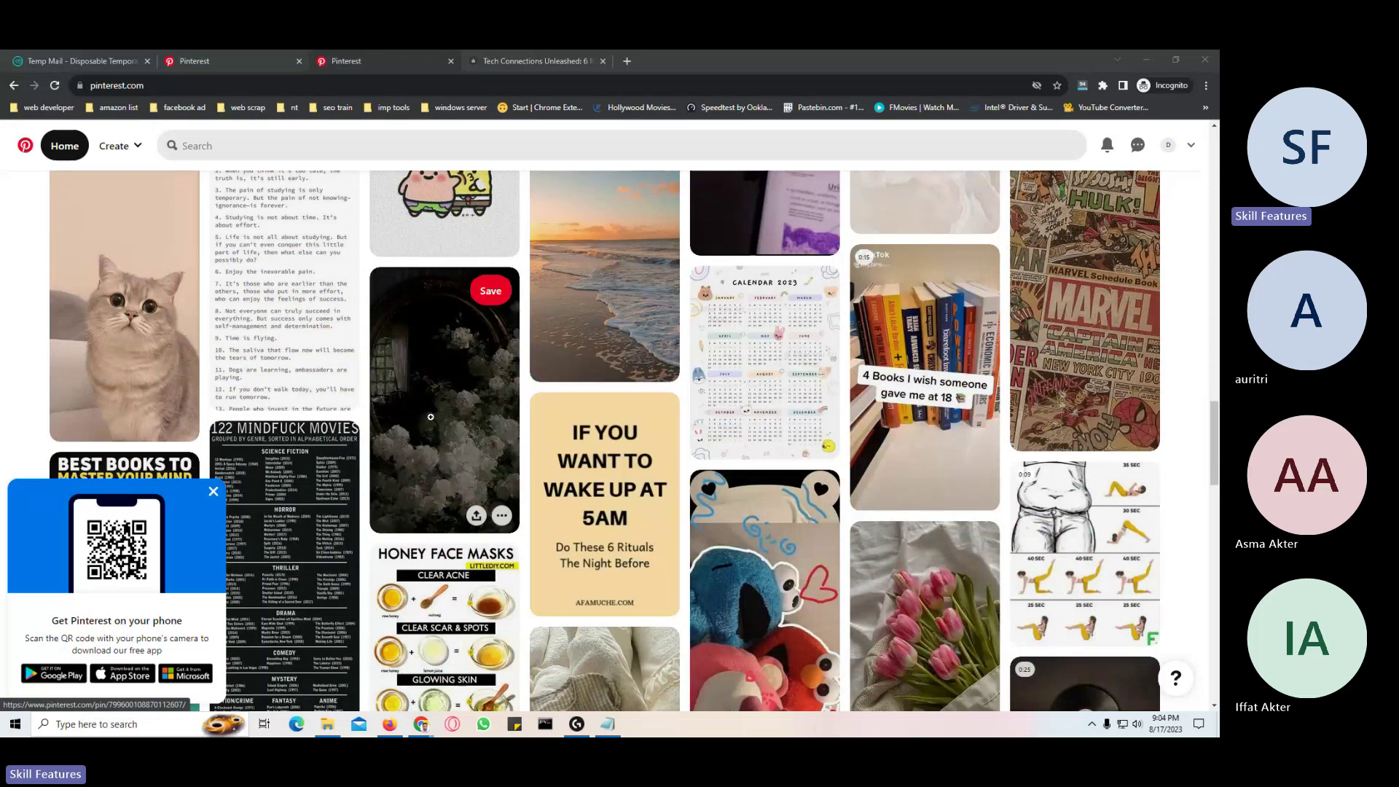
scroll(431, 417, "down", 7)
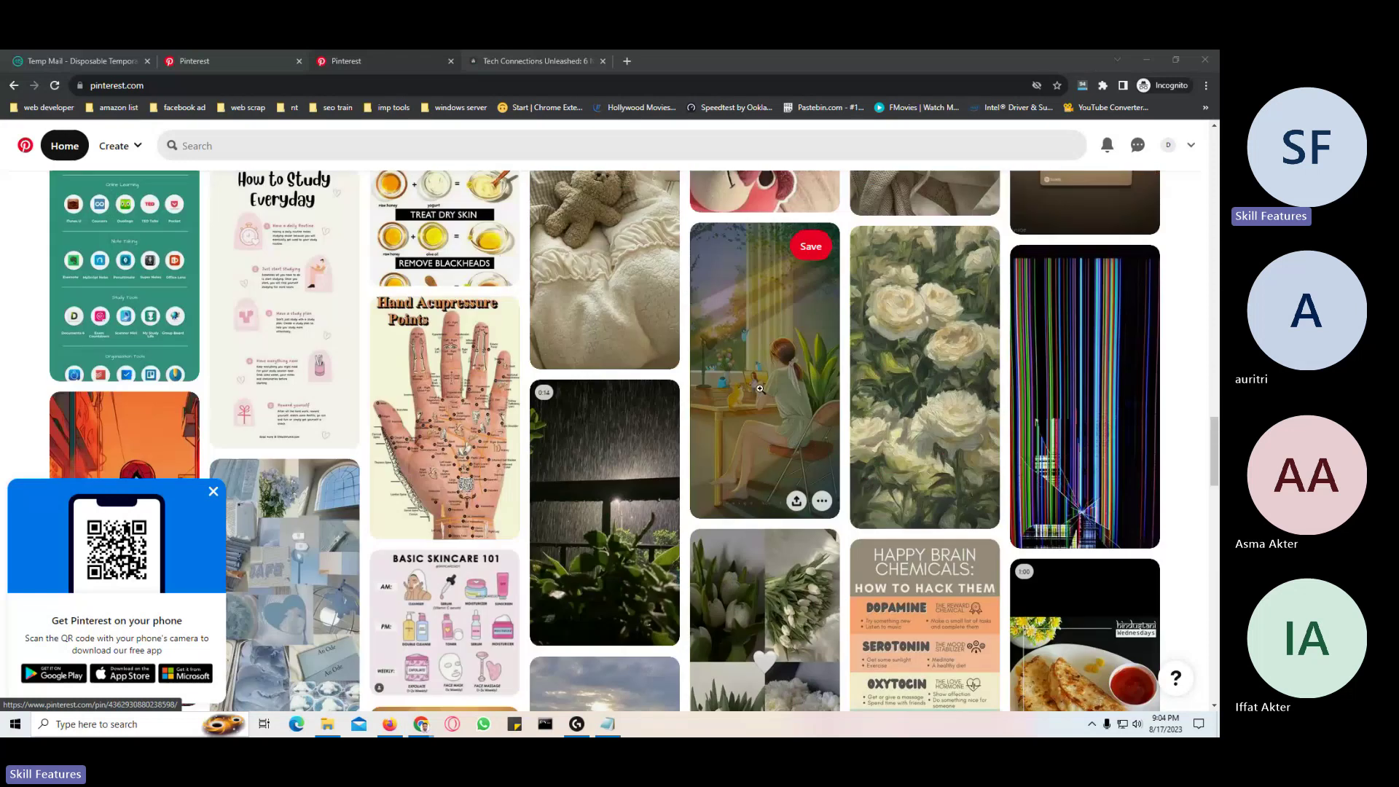
scroll(760, 389, "down", 3)
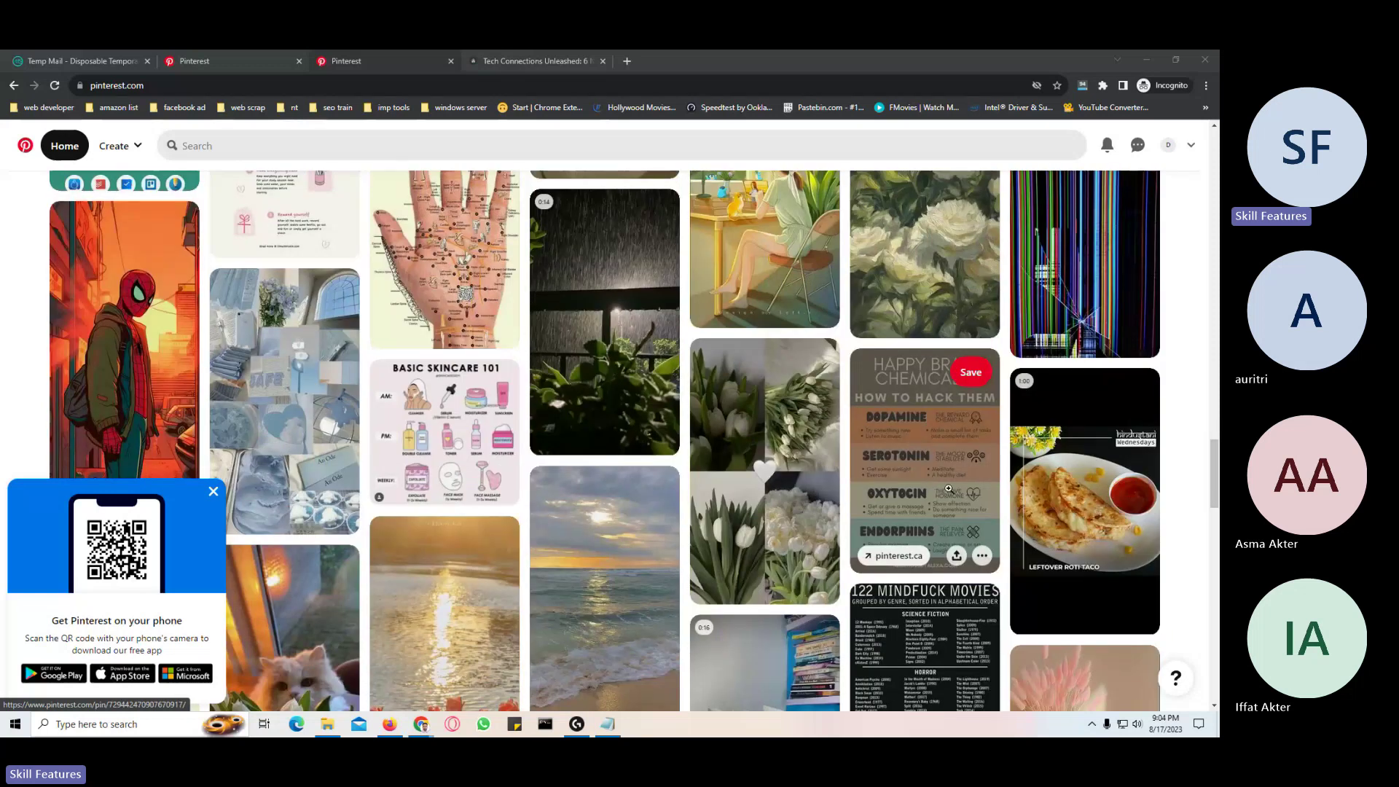
scroll(949, 488, "down", 1)
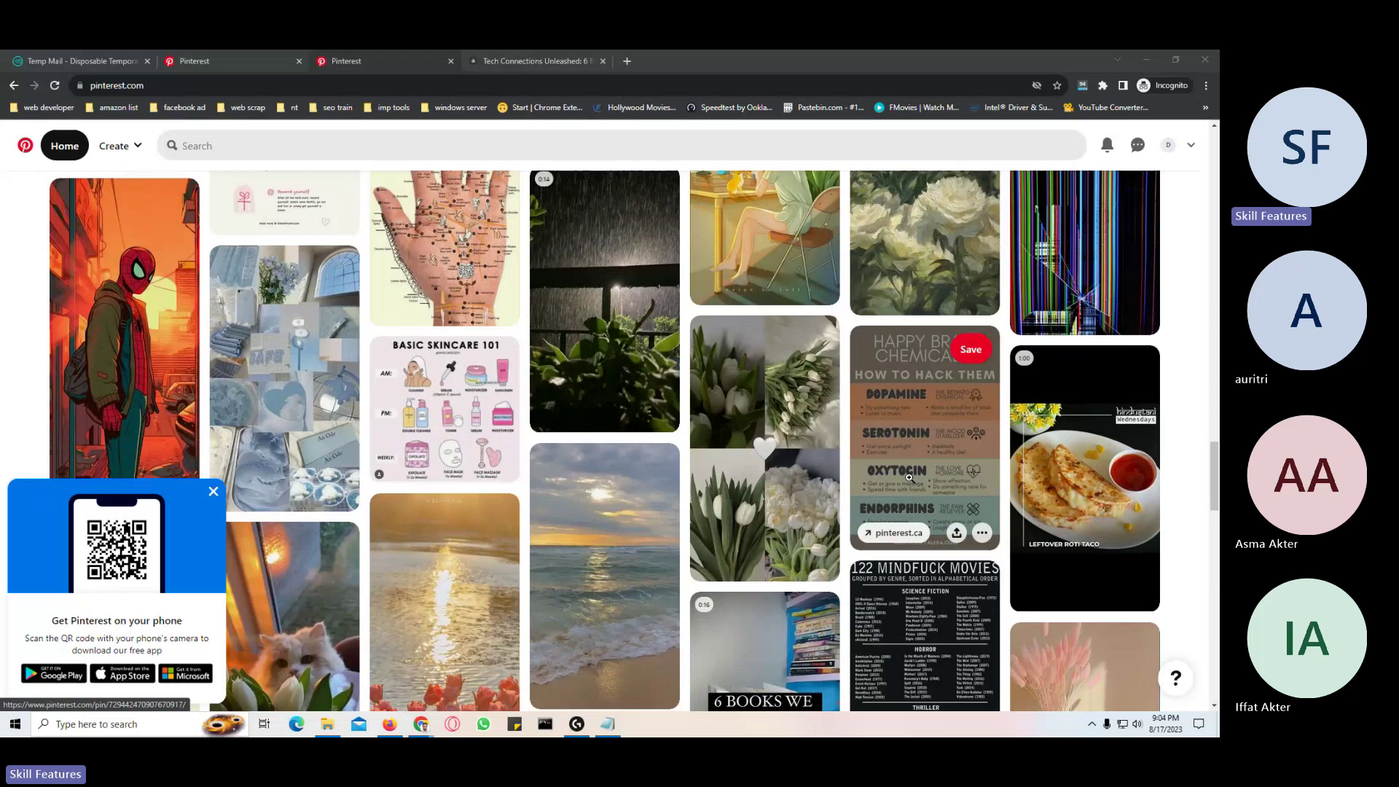
scroll(910, 477, "down", 3)
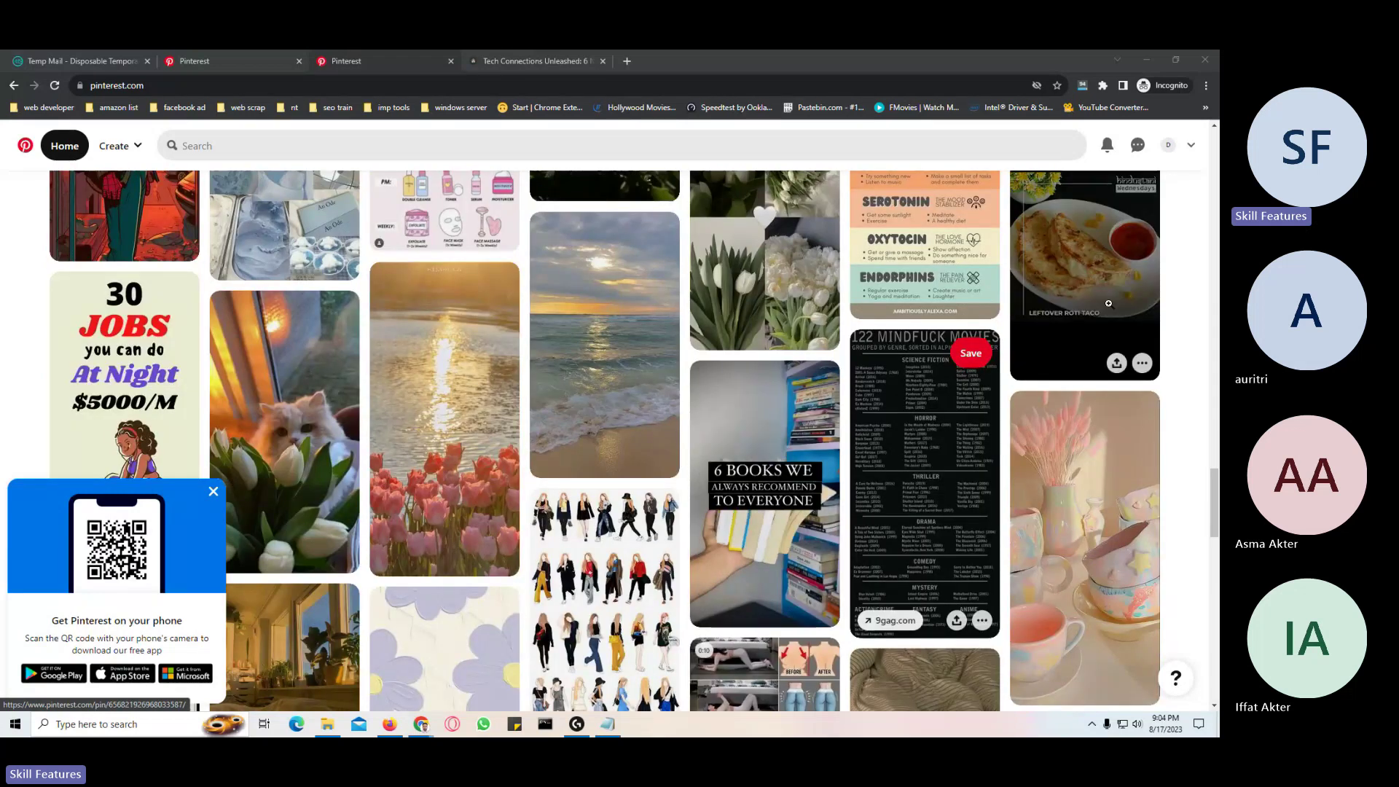
scroll(1094, 314, "up", 1)
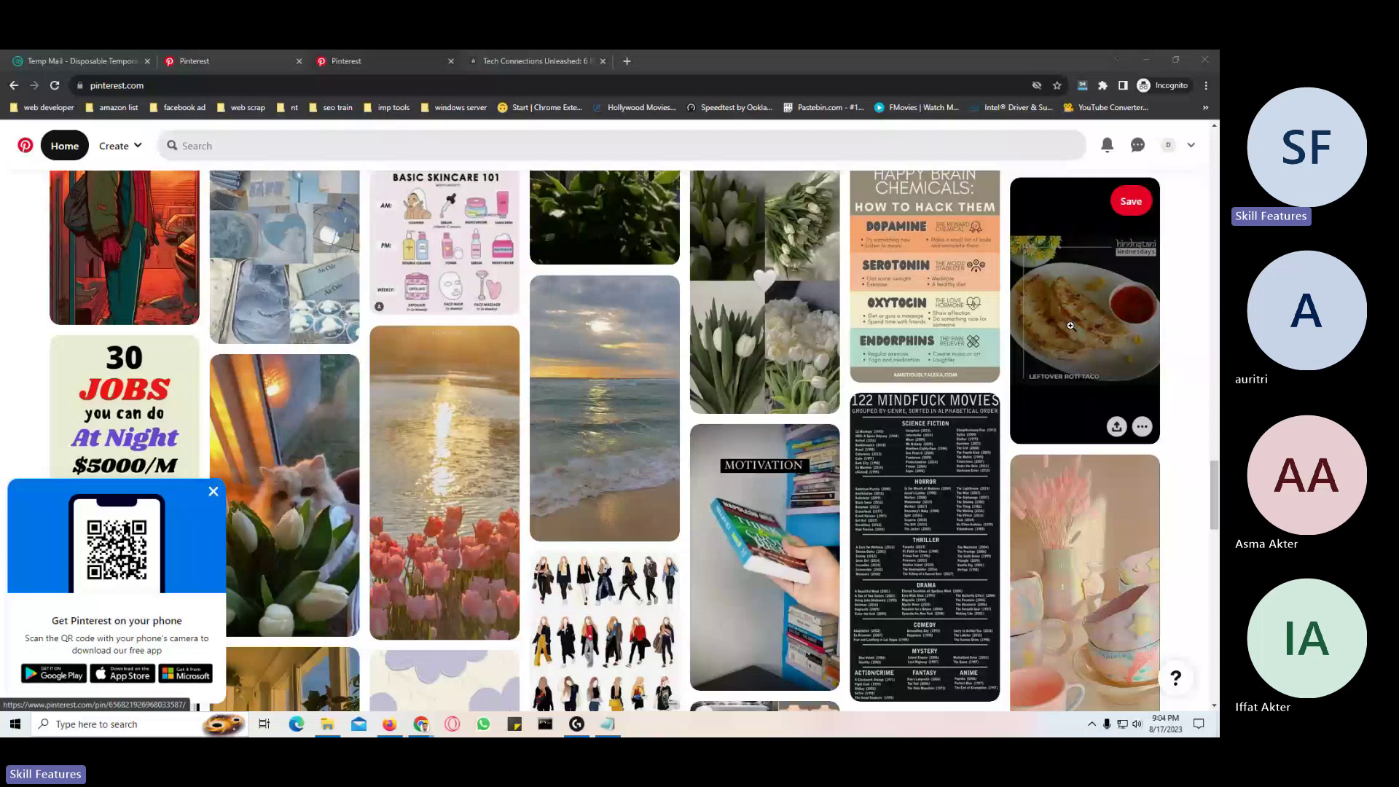
scroll(1071, 326, "down", 3)
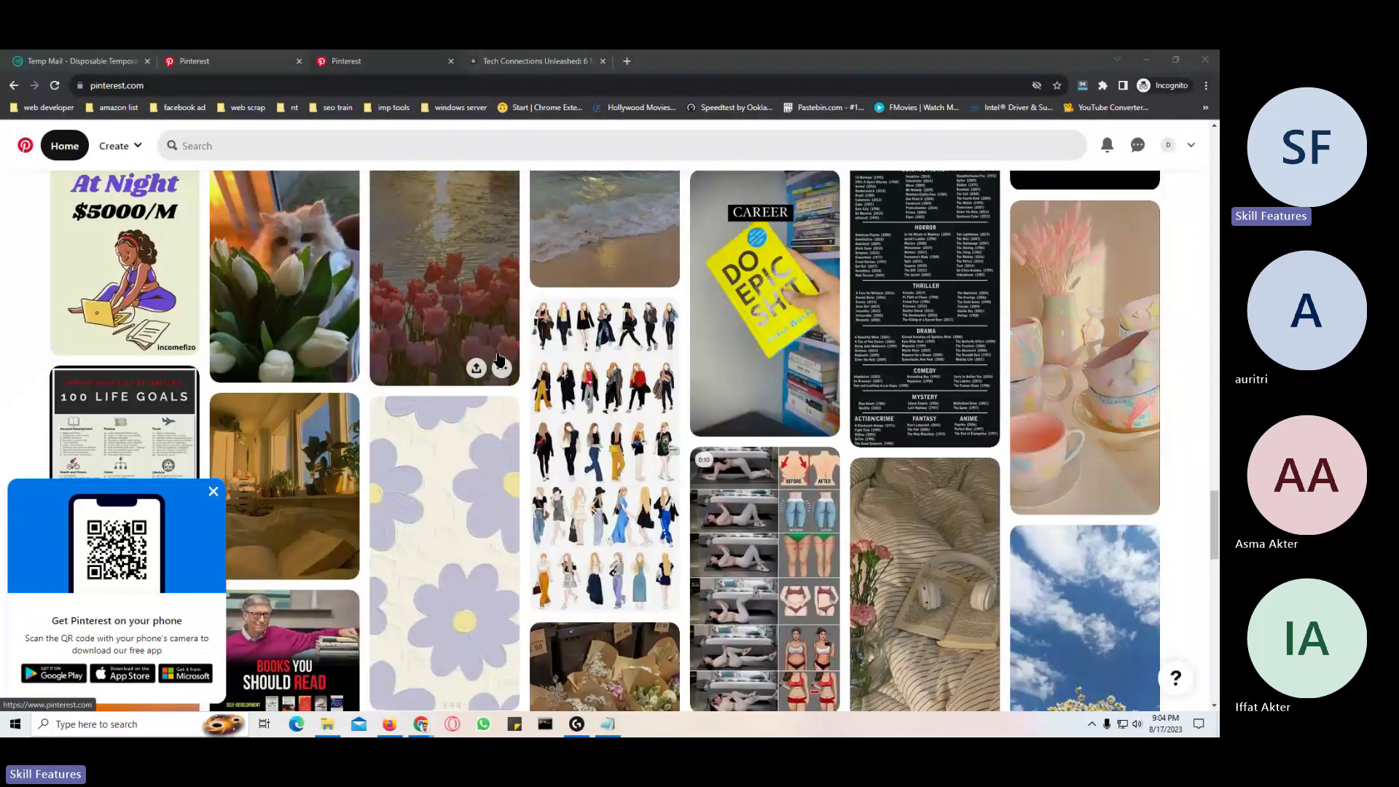
scroll(142, 376, "down", 2)
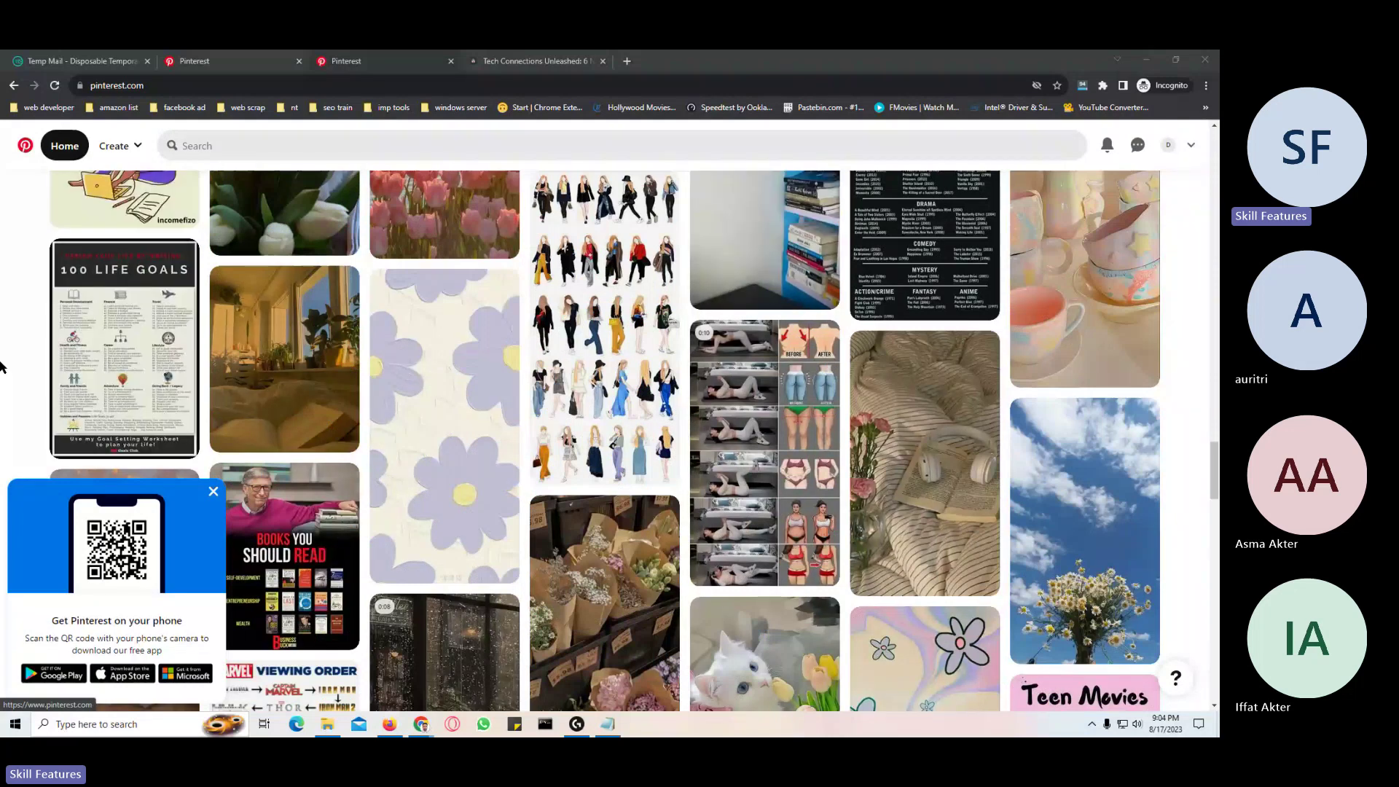
Step: Dismiss the 'Get Pinterest on your phone' QR prompt and keep scrolling the feed
left_click(213, 493)
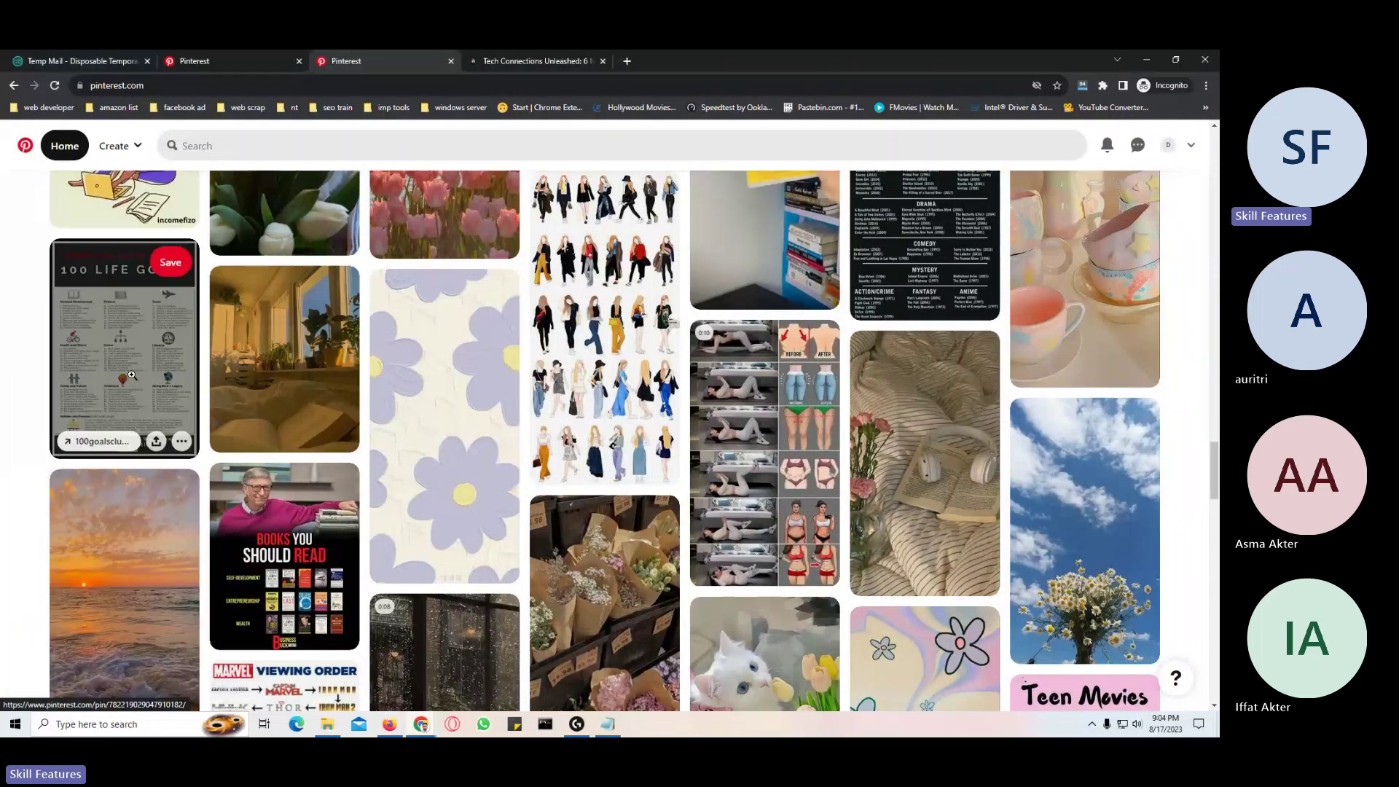
scroll(280, 360, "down", 5)
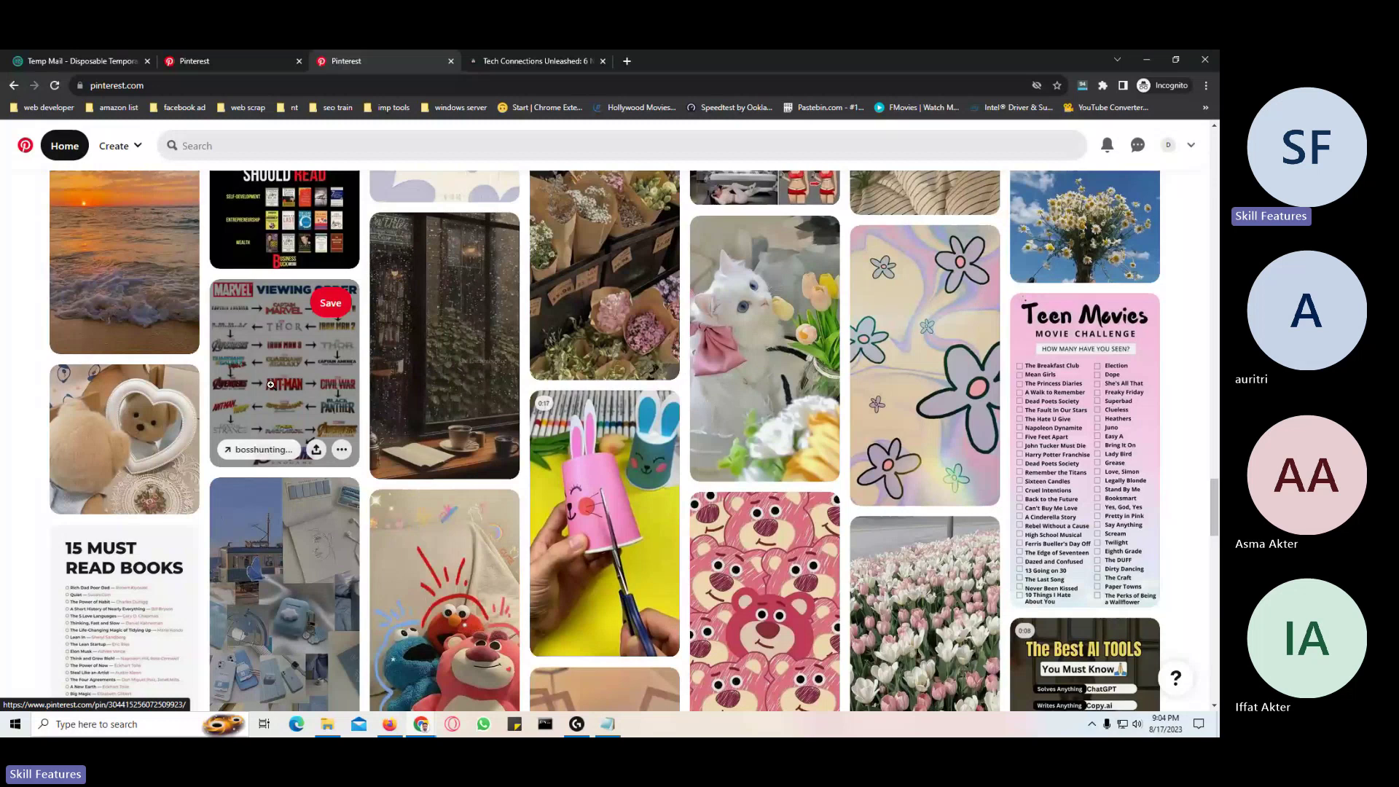
scroll(605, 364, "down", 6)
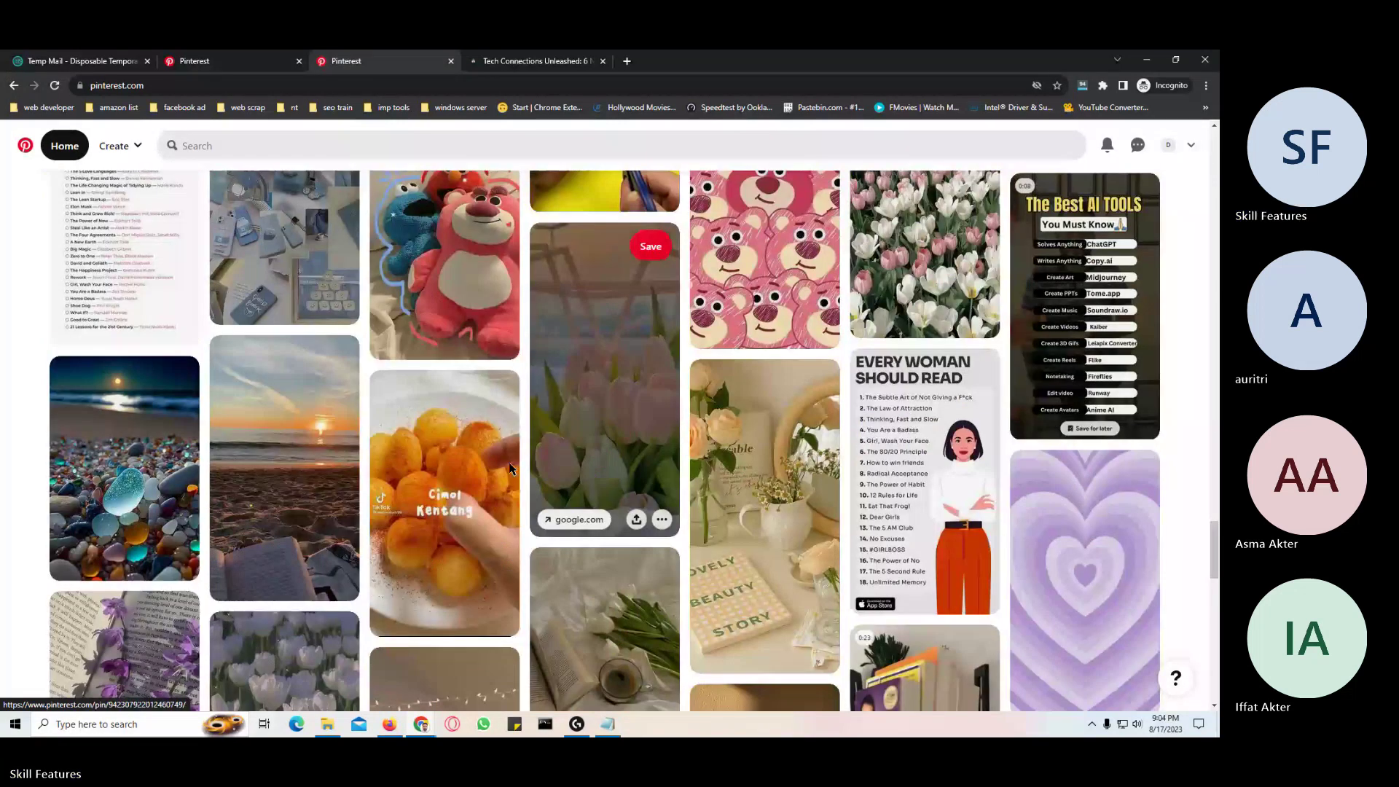
scroll(463, 540, "down", 6)
scroll(463, 540, "down", 10)
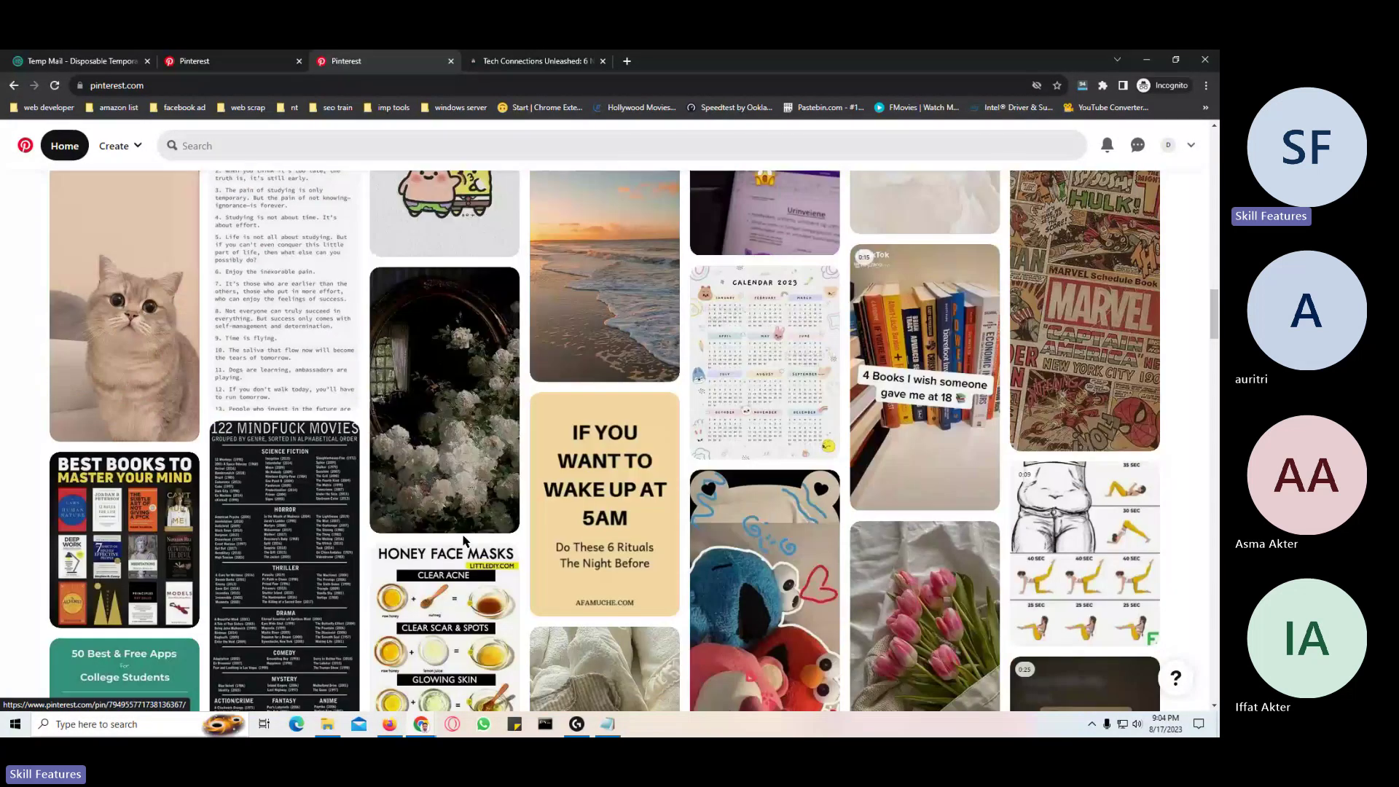
scroll(463, 540, "up", 3)
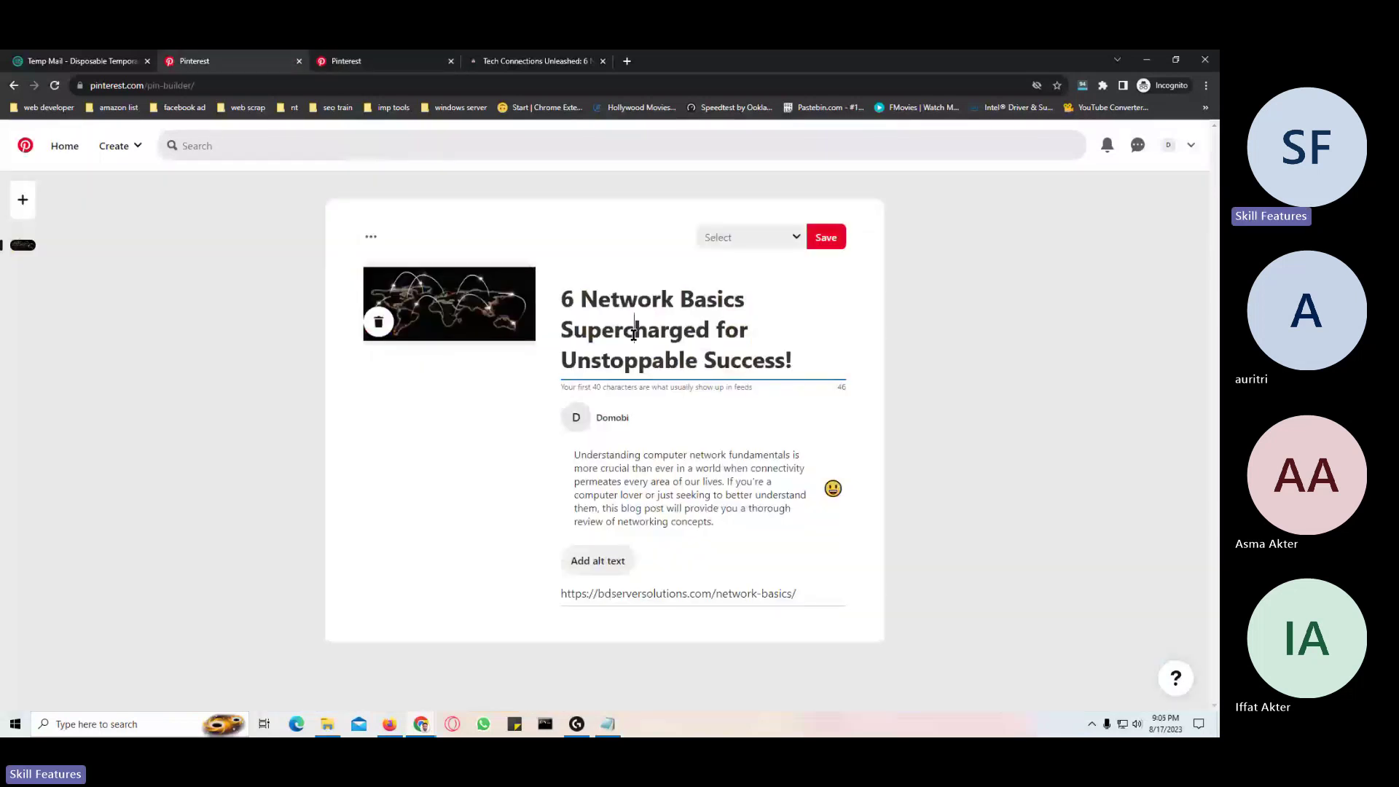
Step: Search the board list for 'technology', which finds no matching boards
left_click(747, 238)
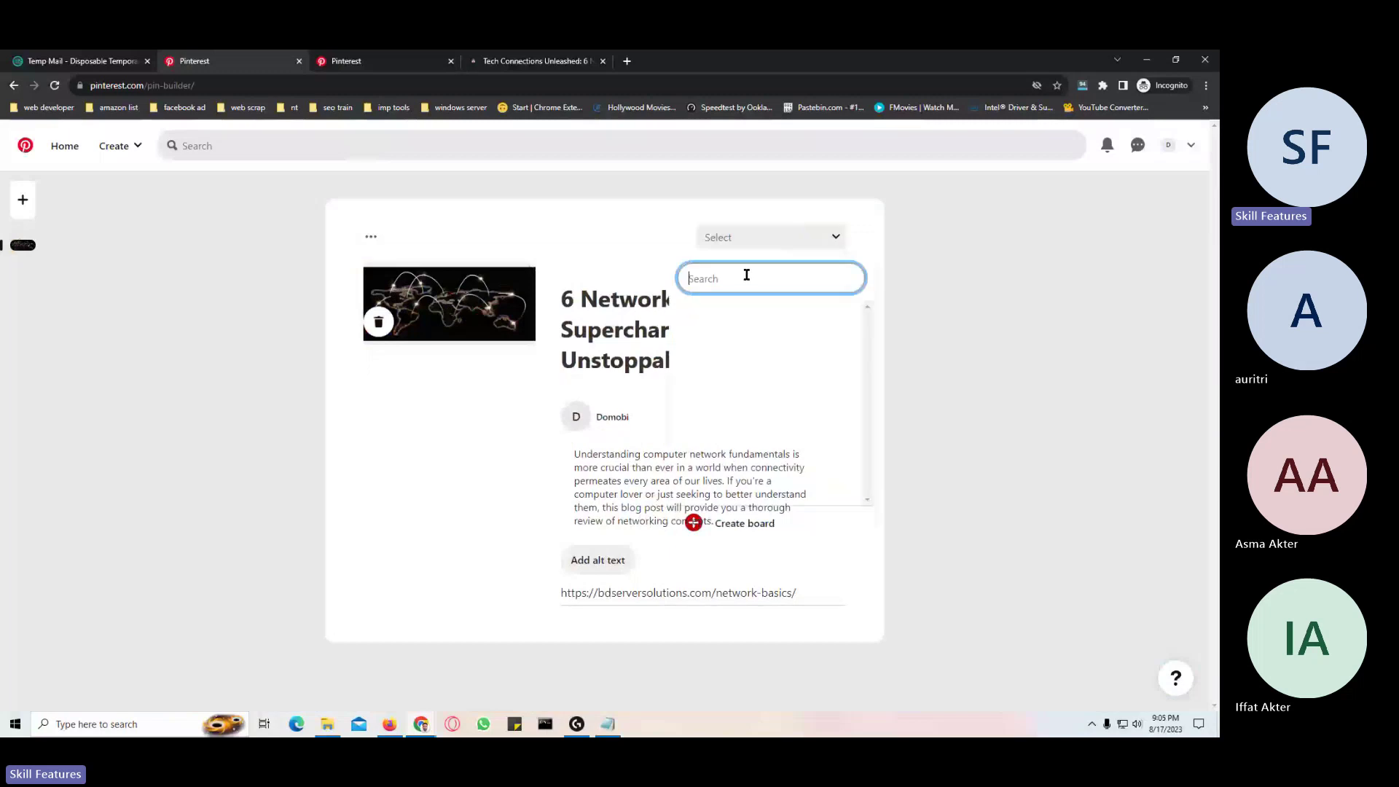
type("tec")
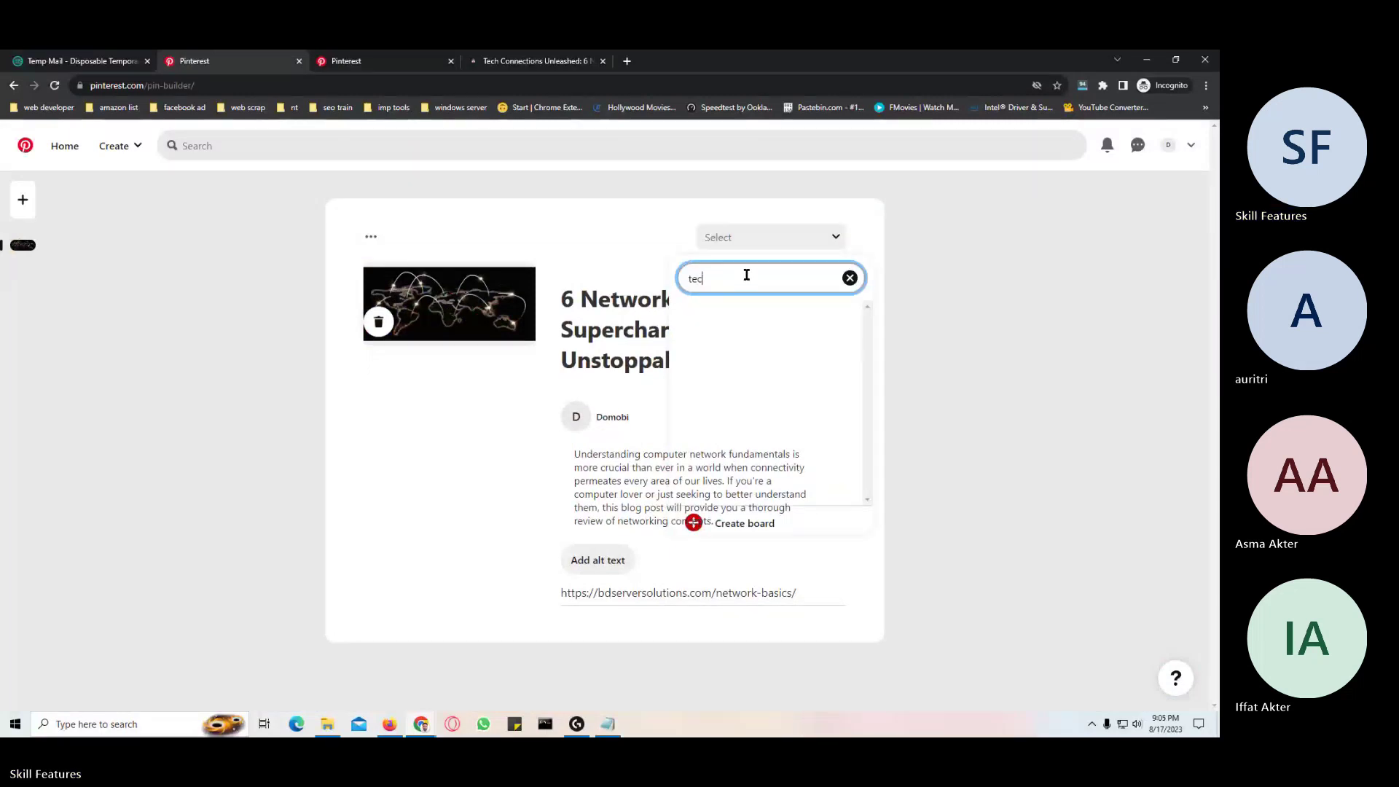
type("hnology")
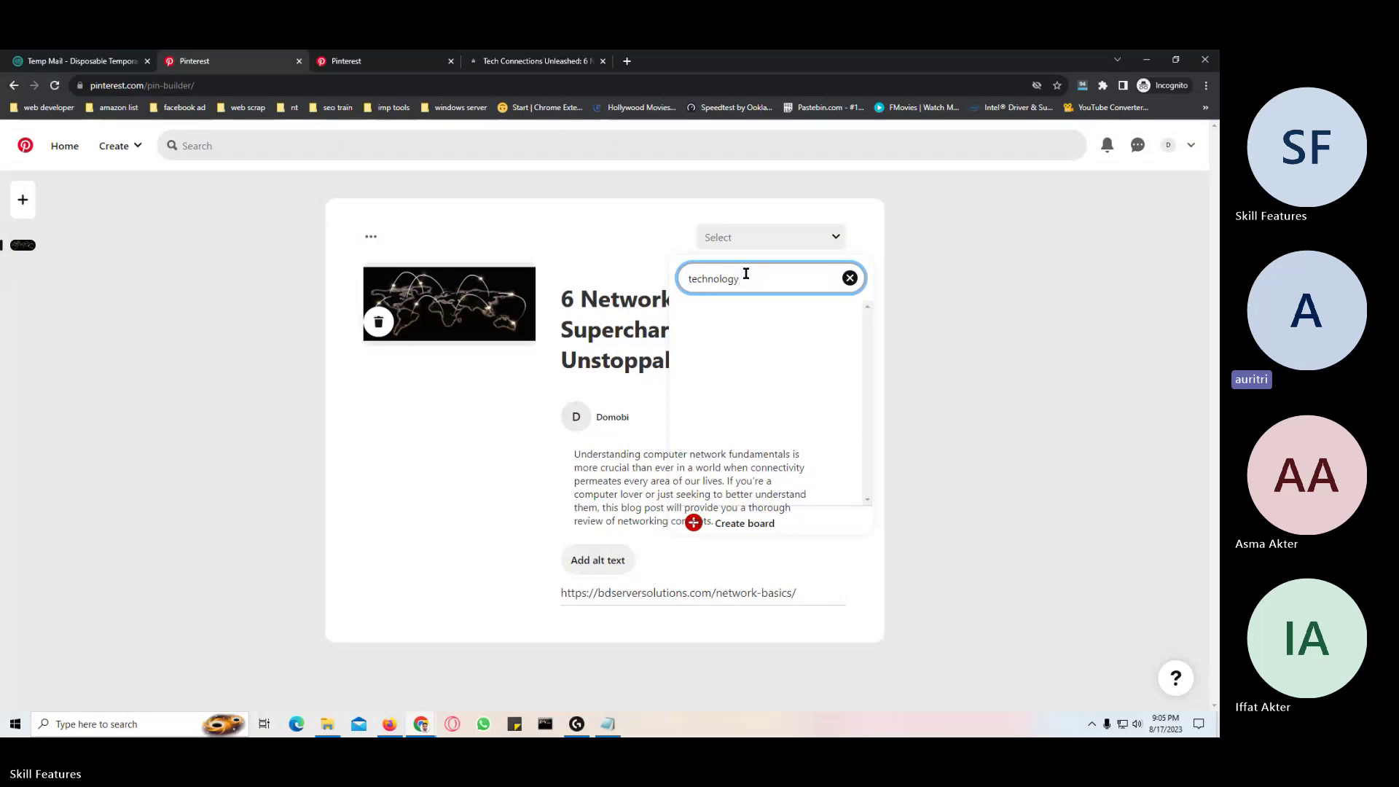
double_click(744, 276)
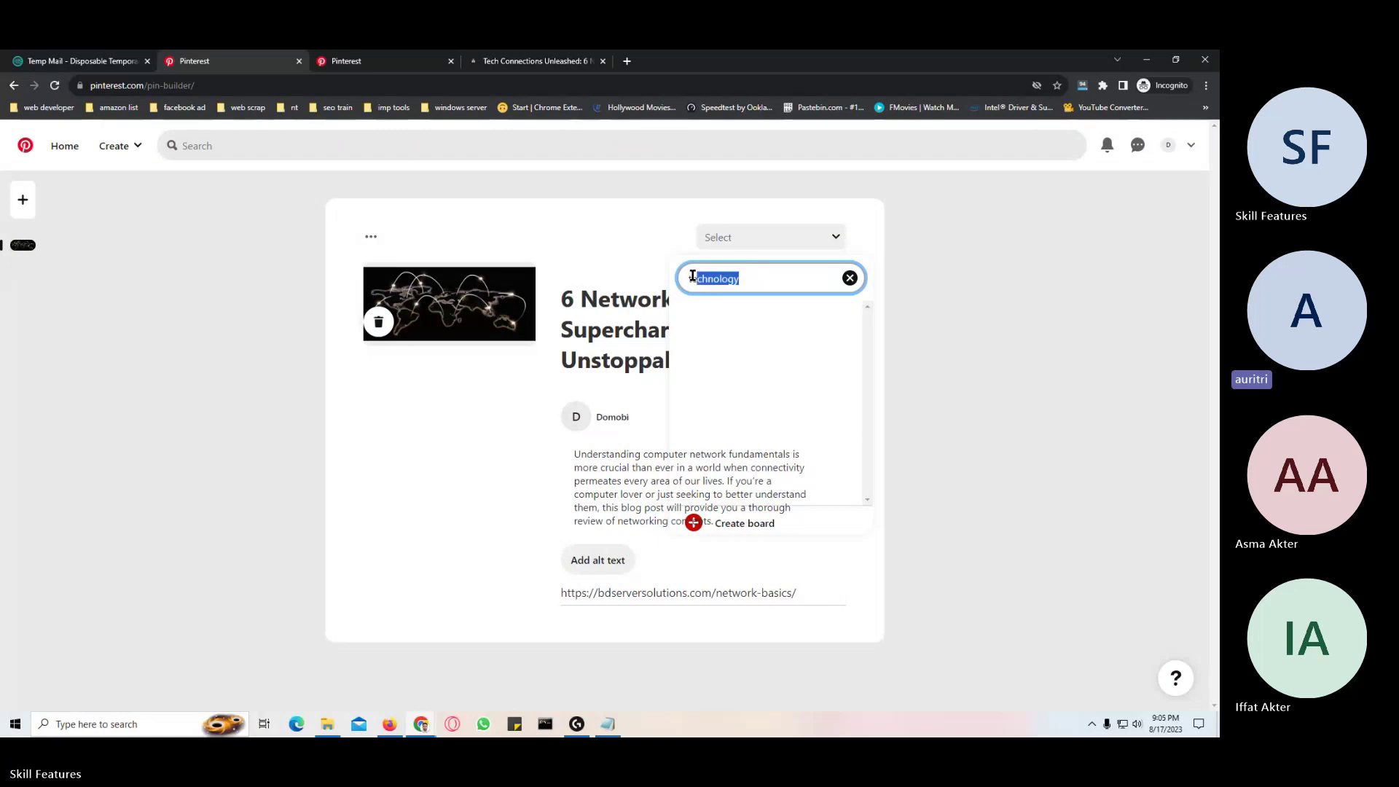
left_click(739, 277)
double_click(778, 278)
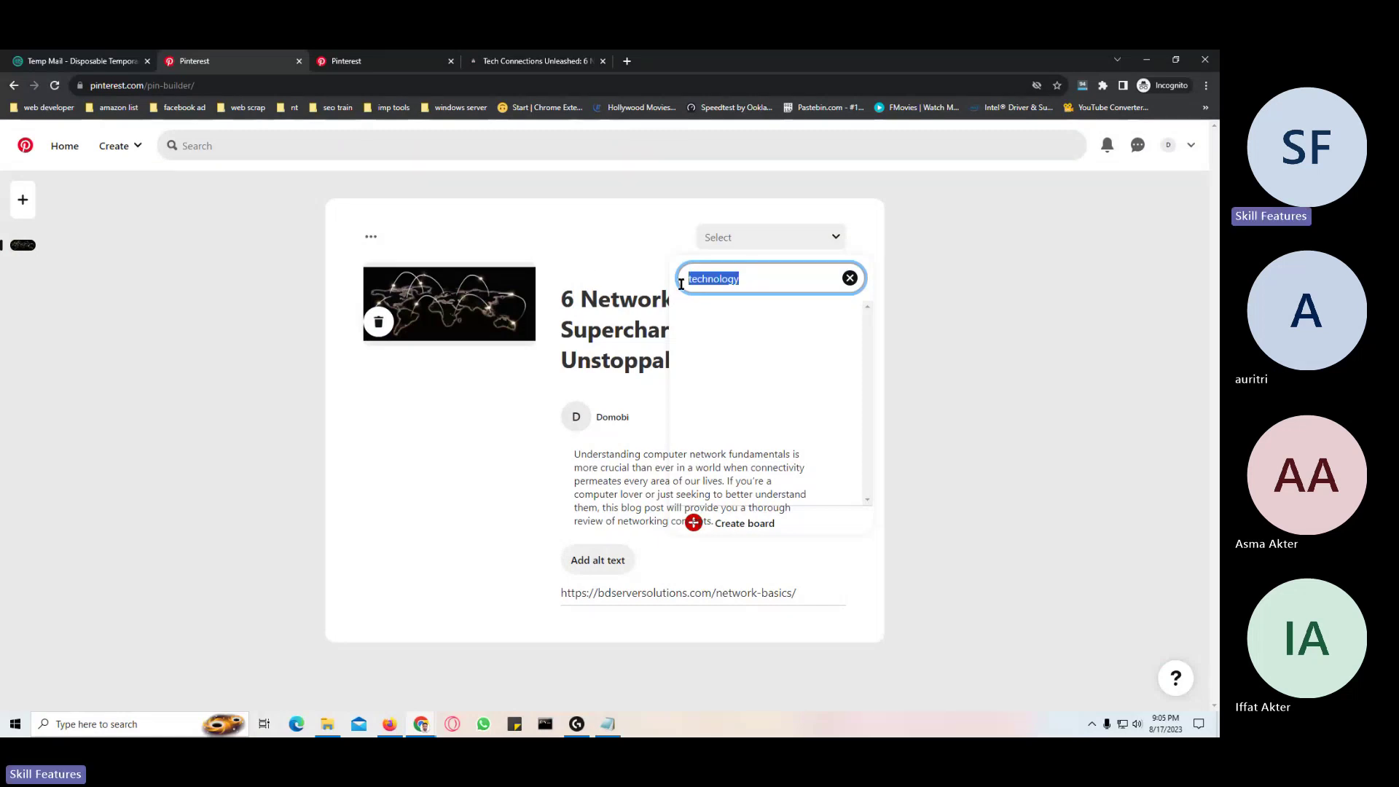
left_click(784, 279)
Step: Turn on the MozBar SEO toolbar and close the board list without choosing a board
left_click(1085, 86)
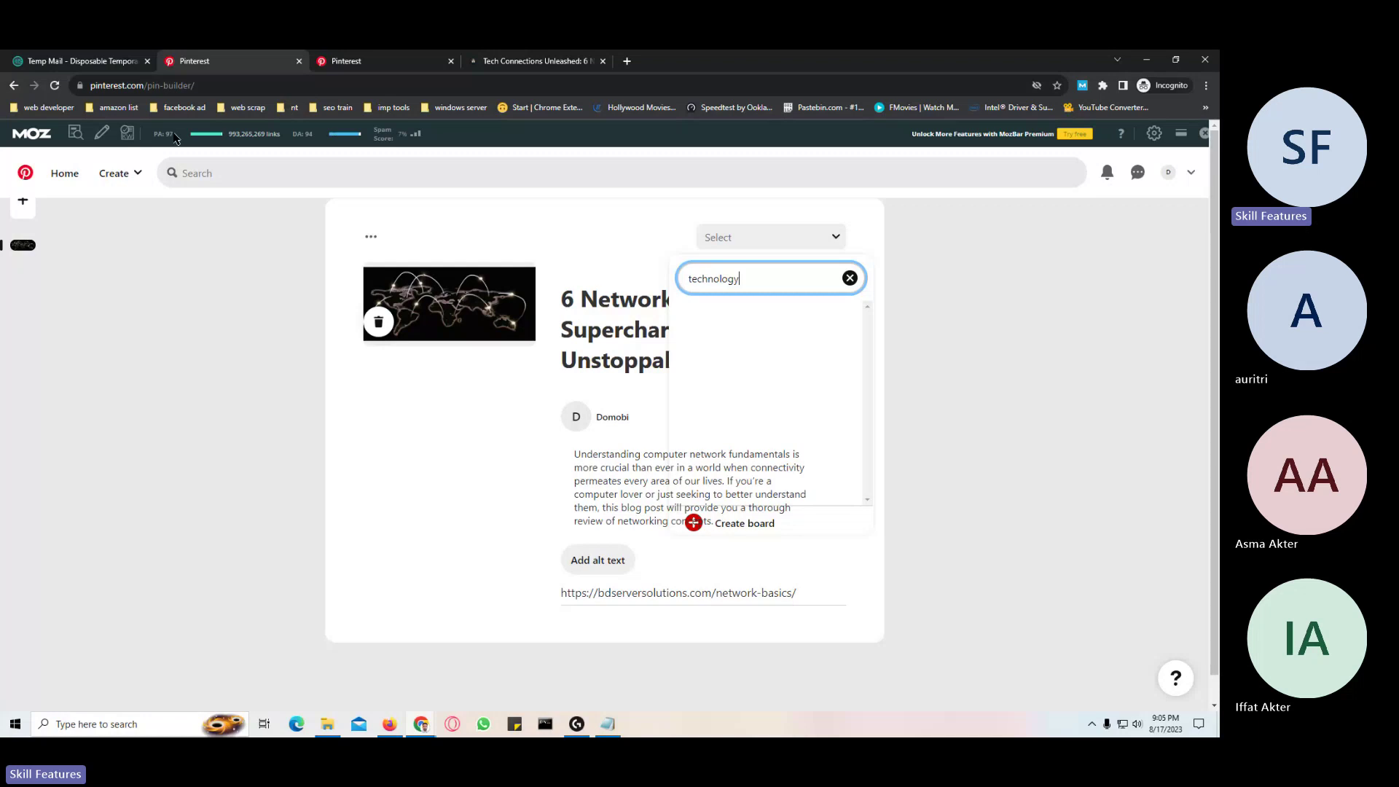
left_click(314, 135)
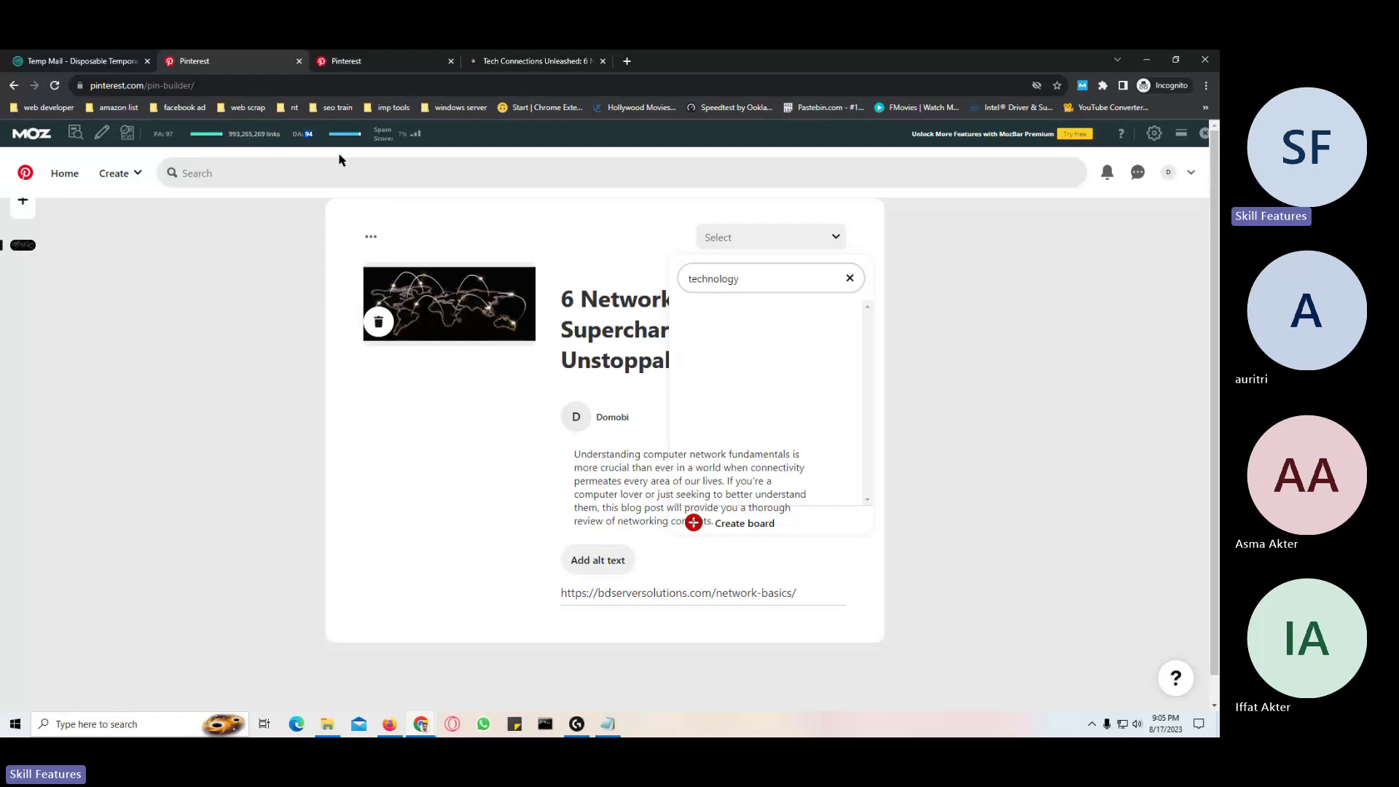
left_click(222, 226)
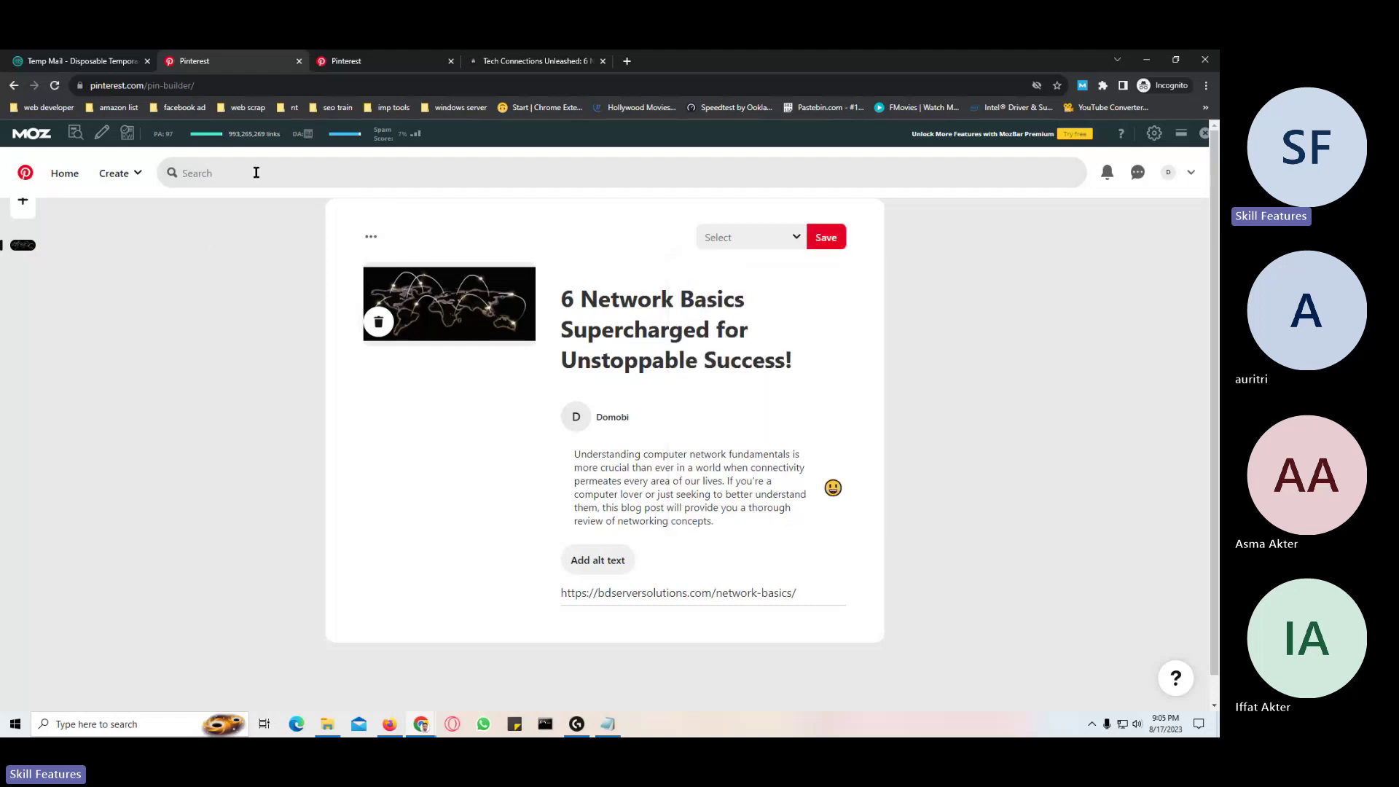
left_click(256, 173)
left_click(50, 291)
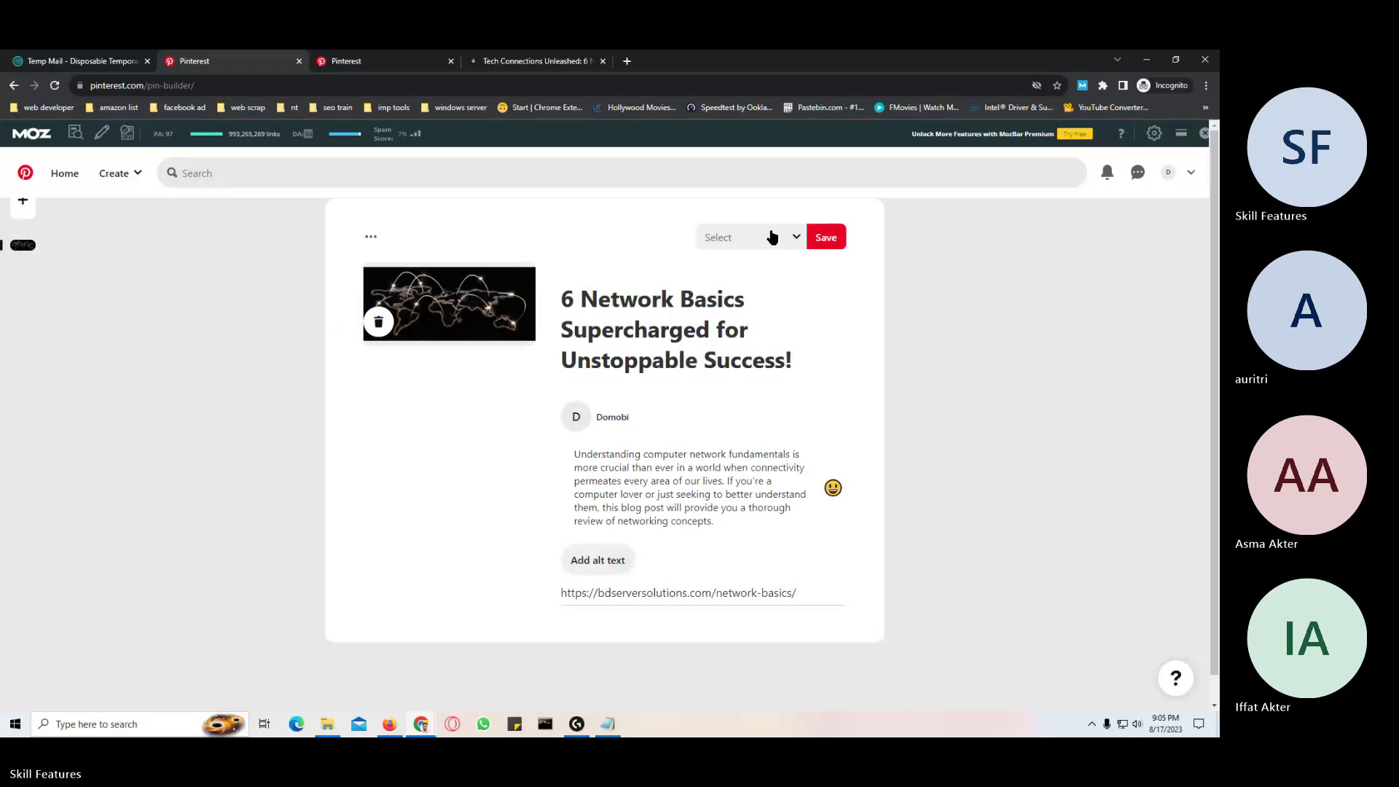
left_click(240, 175)
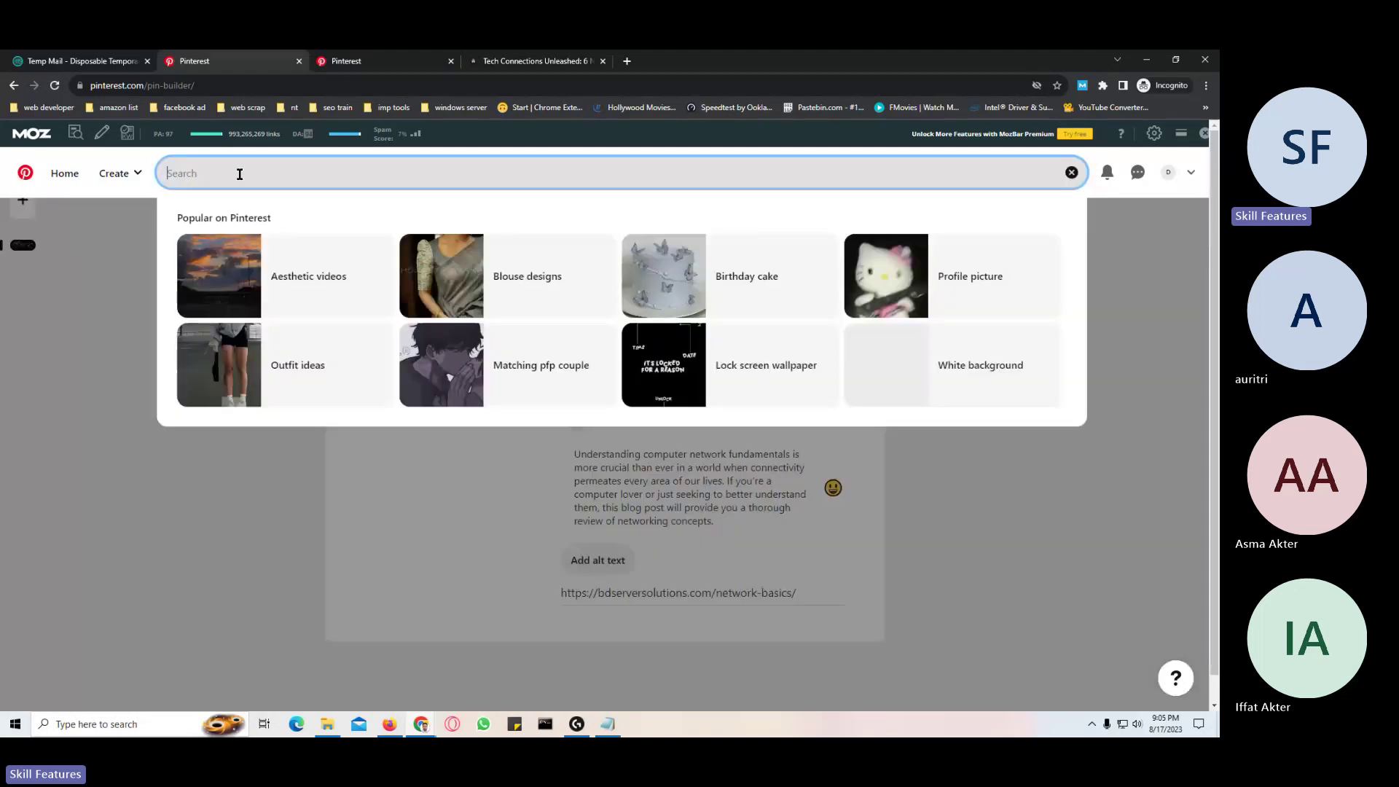
key("Escape")
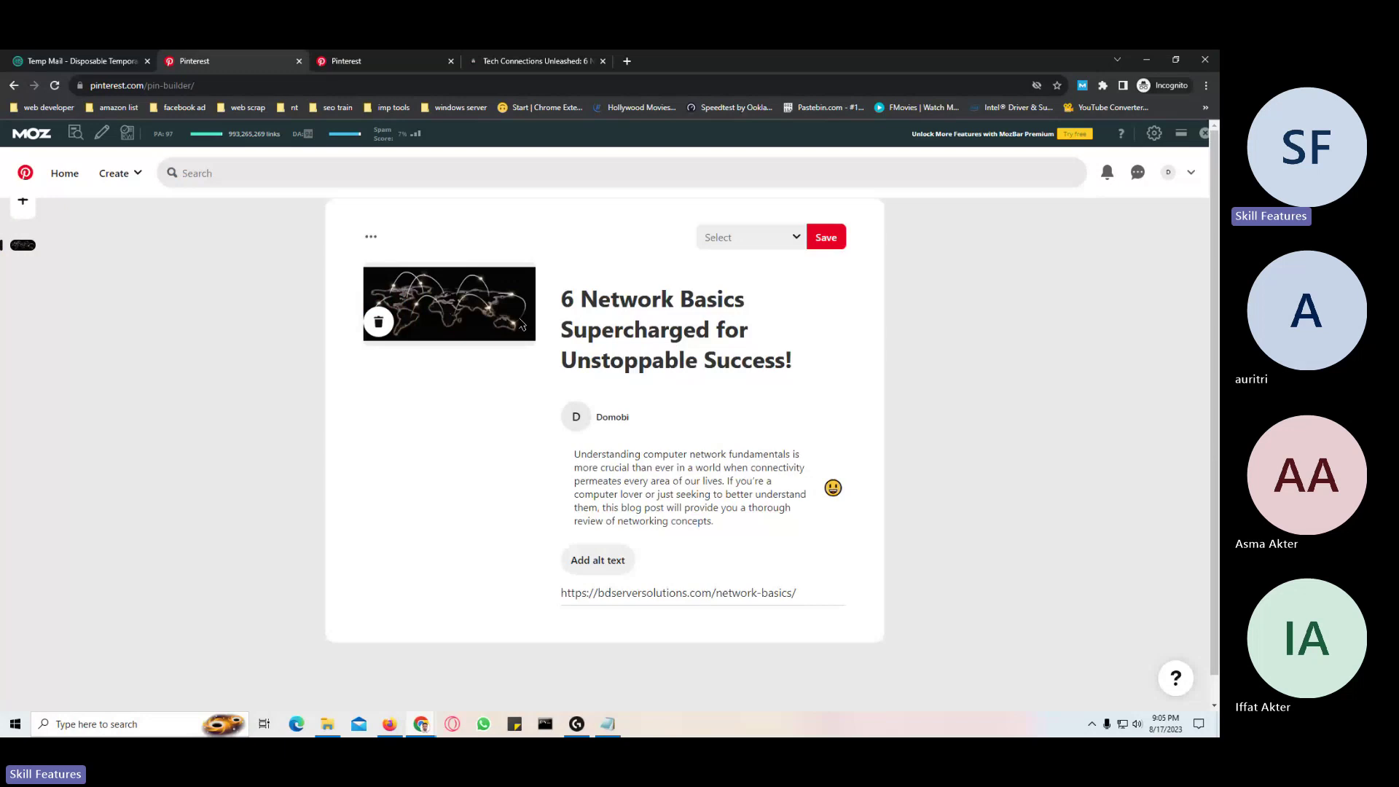
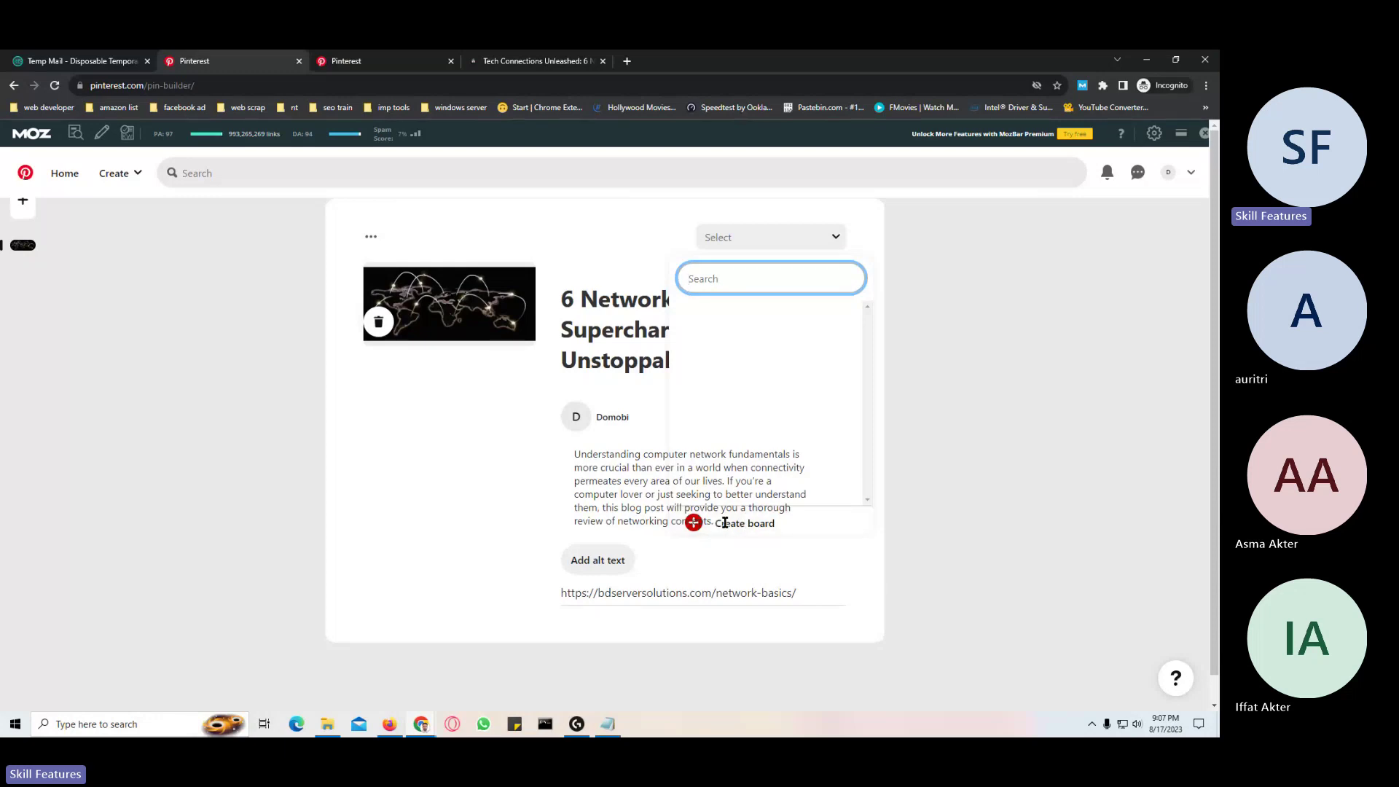
Step: Create a board named Networking and save the network basics pin to it
left_click(729, 537)
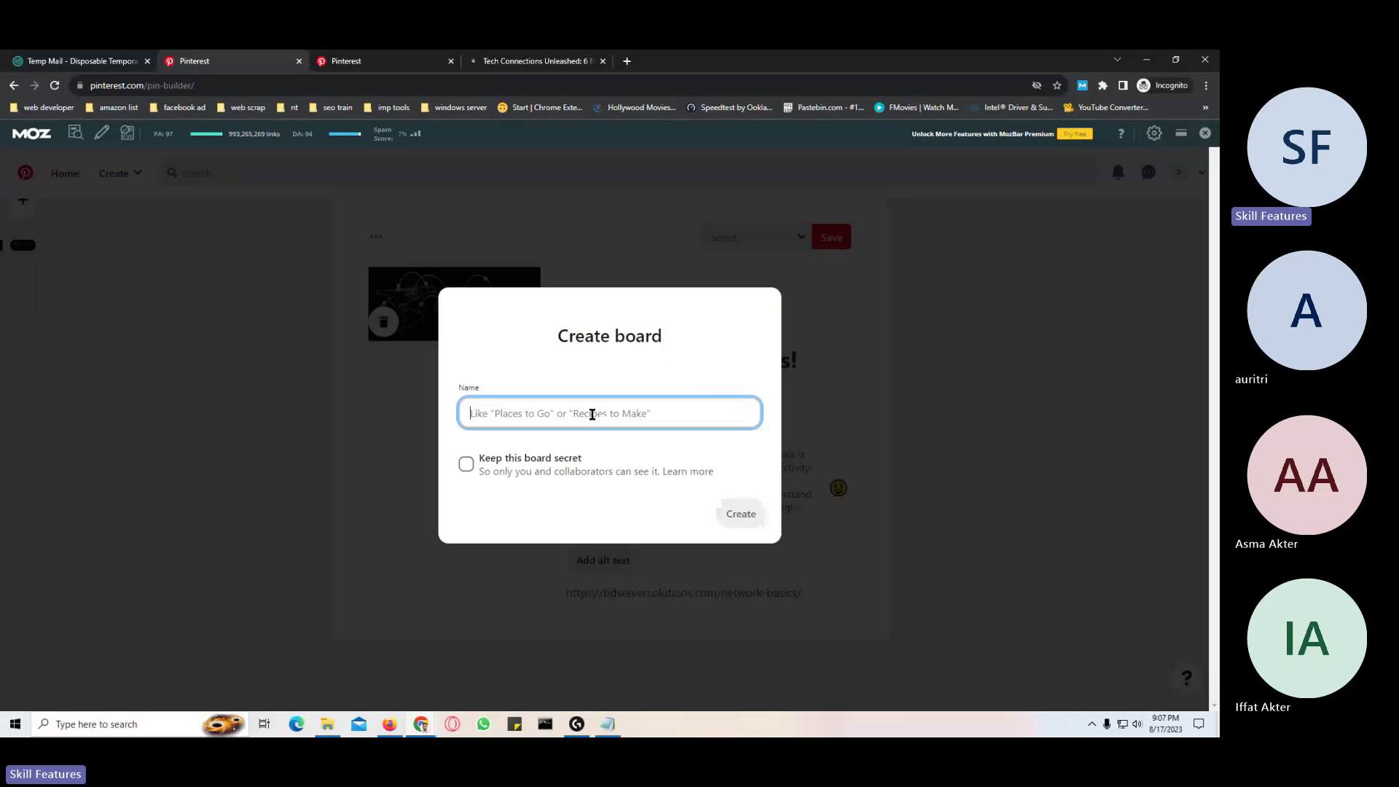
type("N")
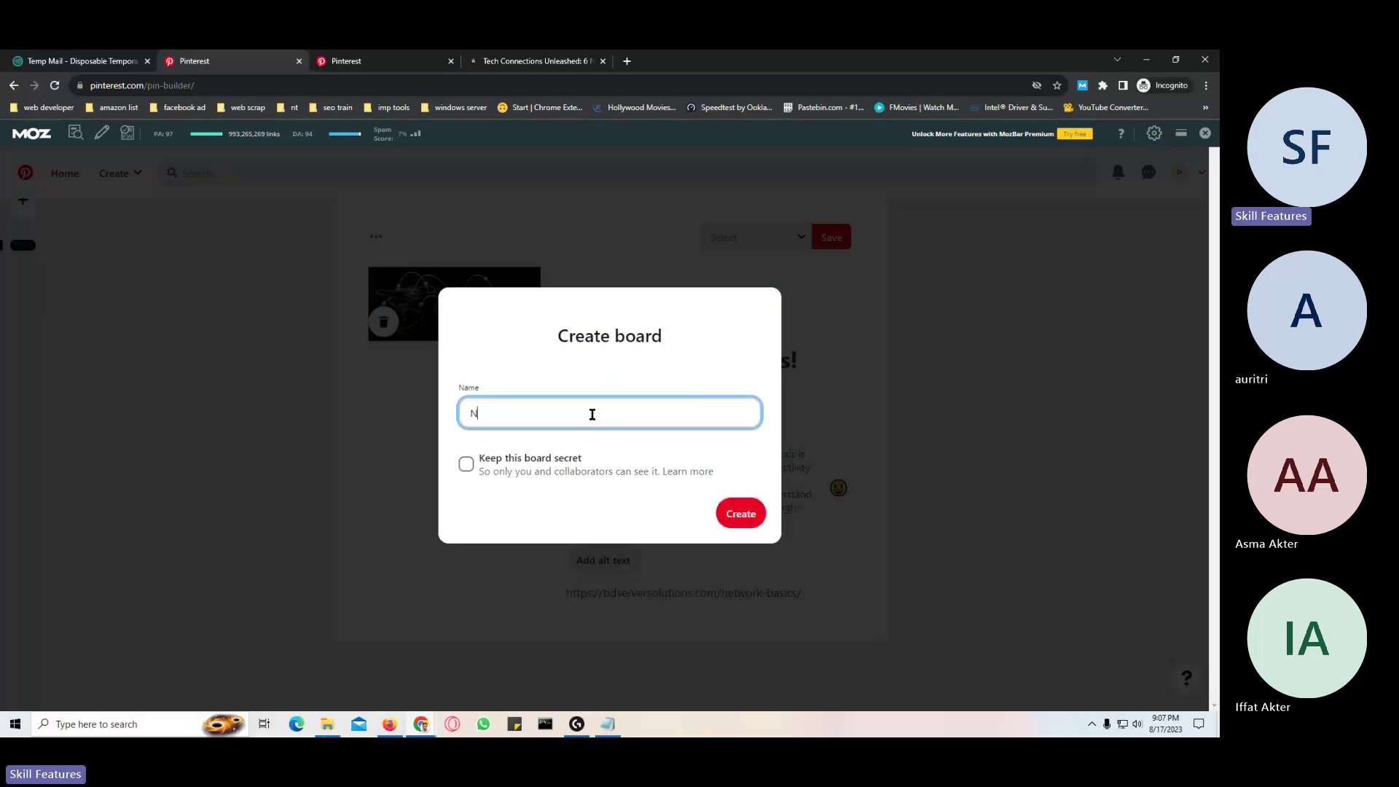
type("etworking")
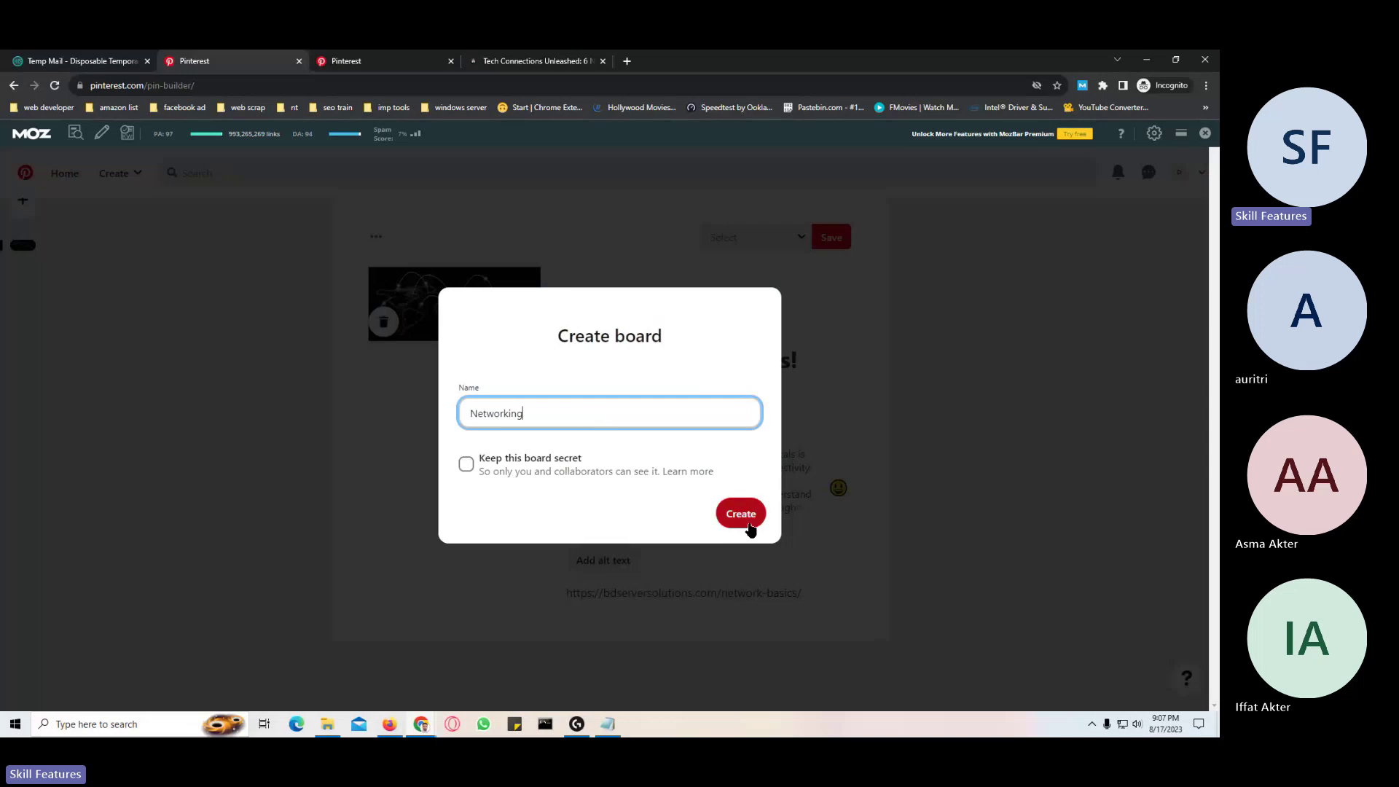
left_click(744, 519)
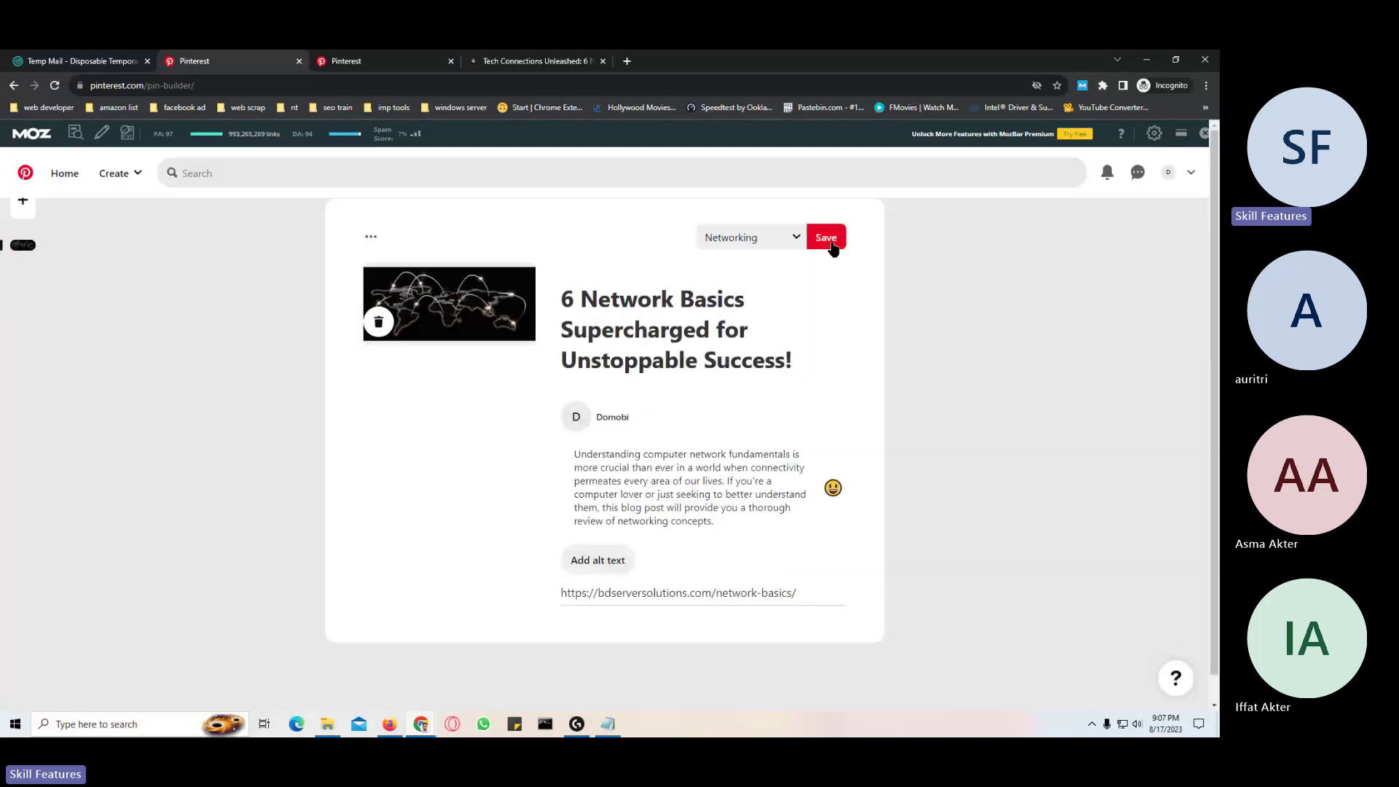
left_click(832, 237)
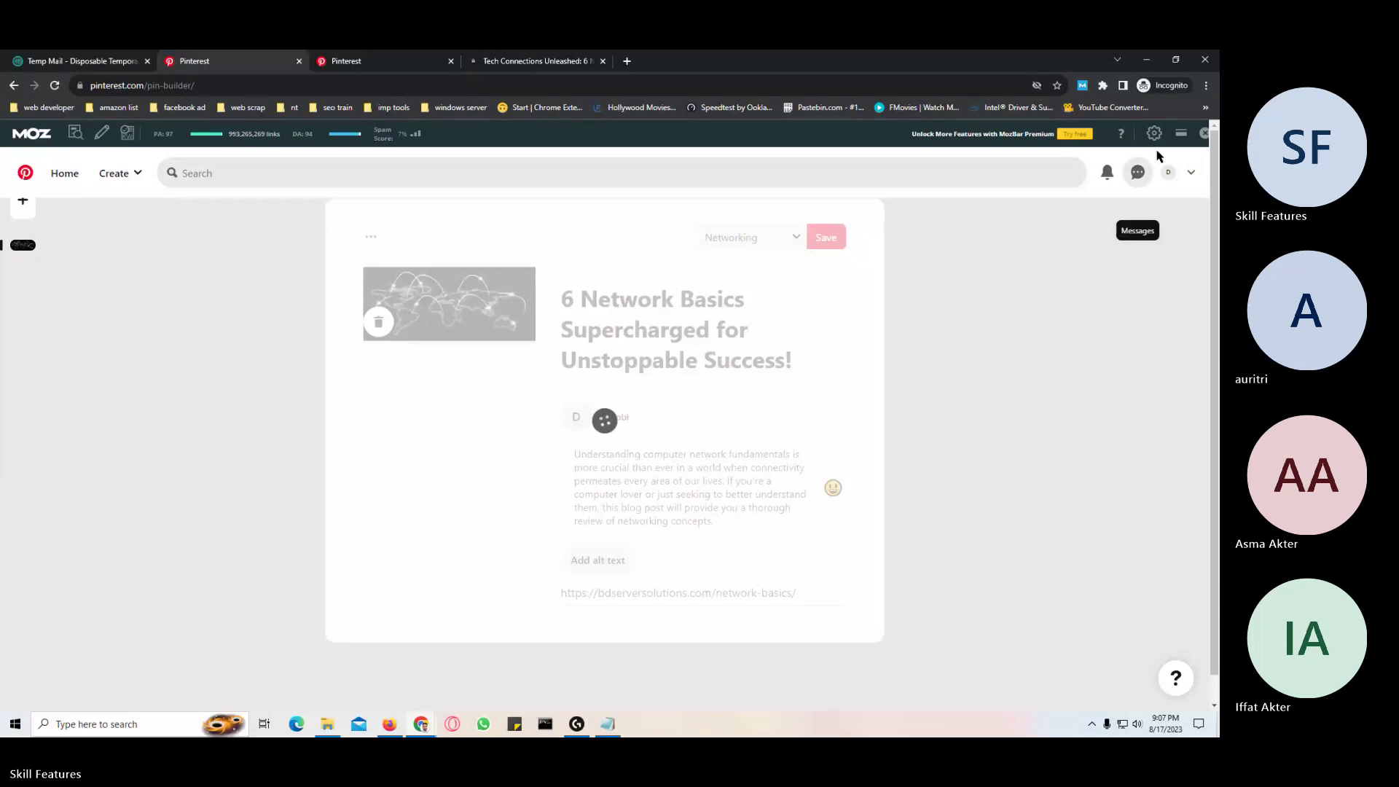
left_click(1202, 134)
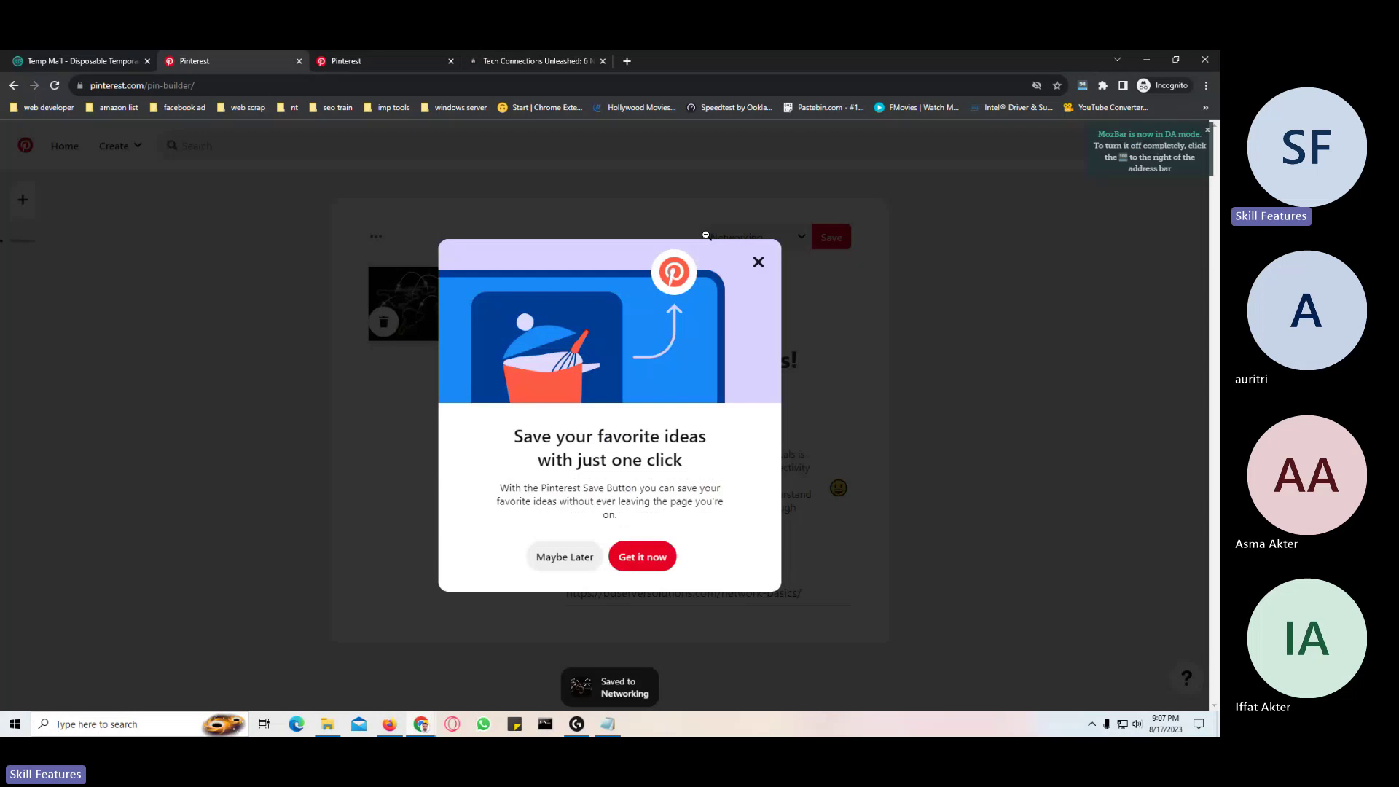
Step: Close the extension store page, then open the Networking board's saved pin from the profile
left_click(621, 561)
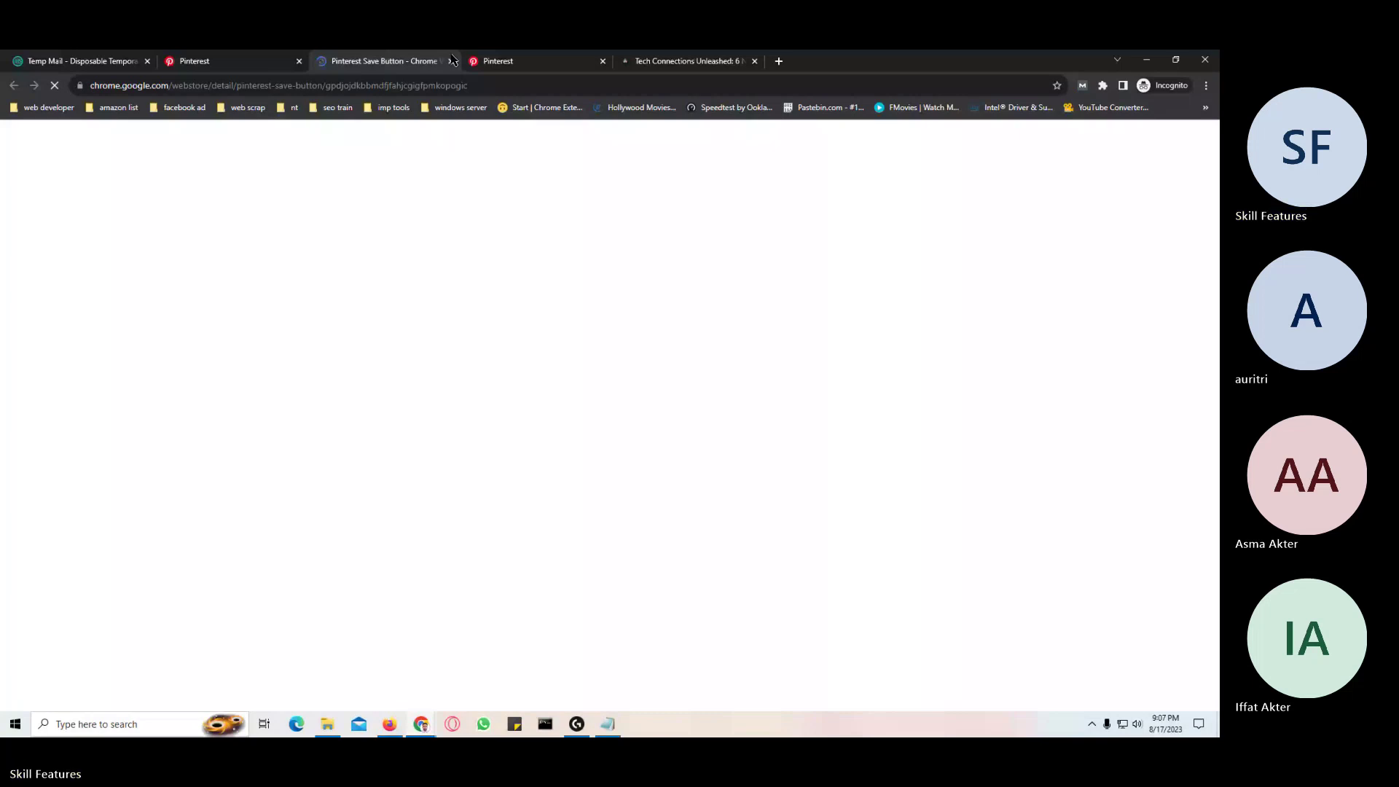
left_click(452, 61)
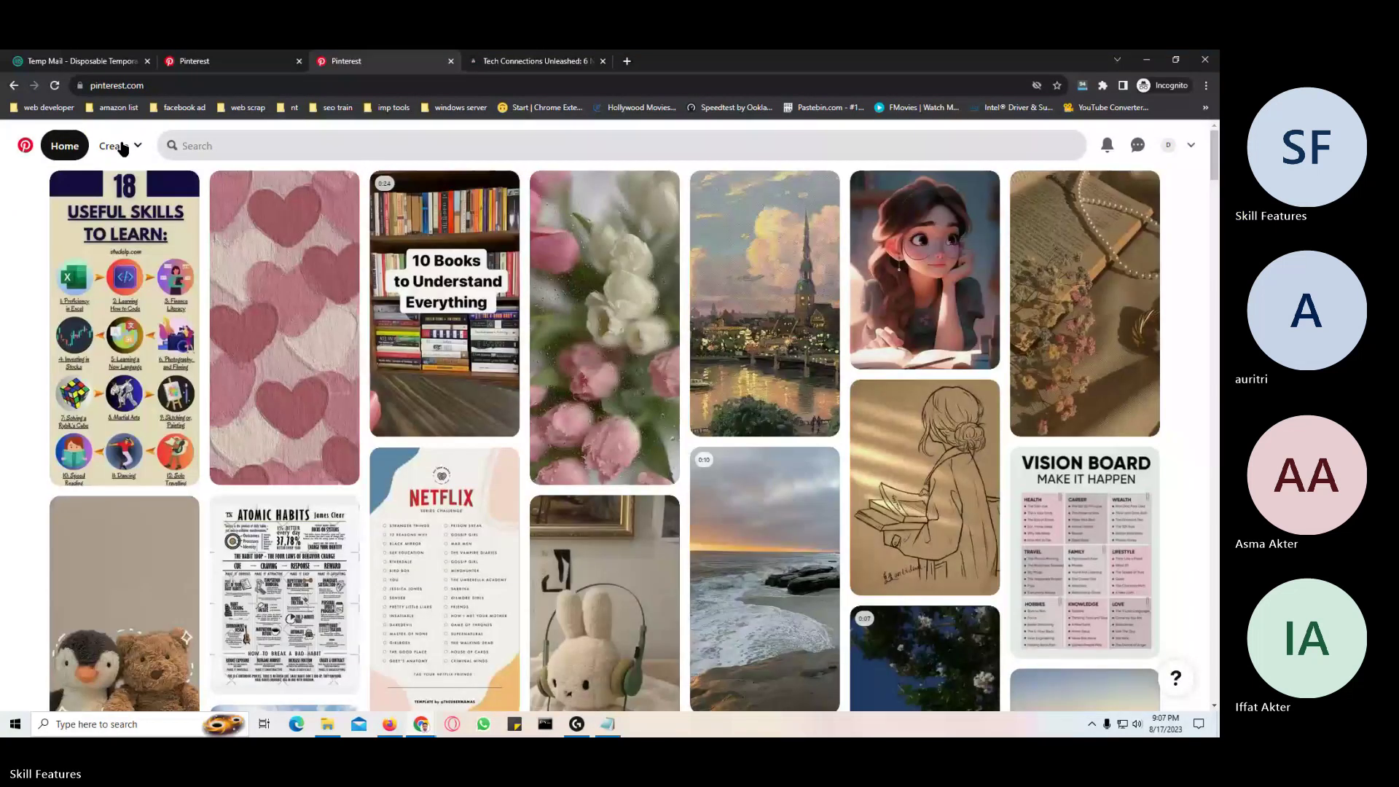
left_click(34, 85)
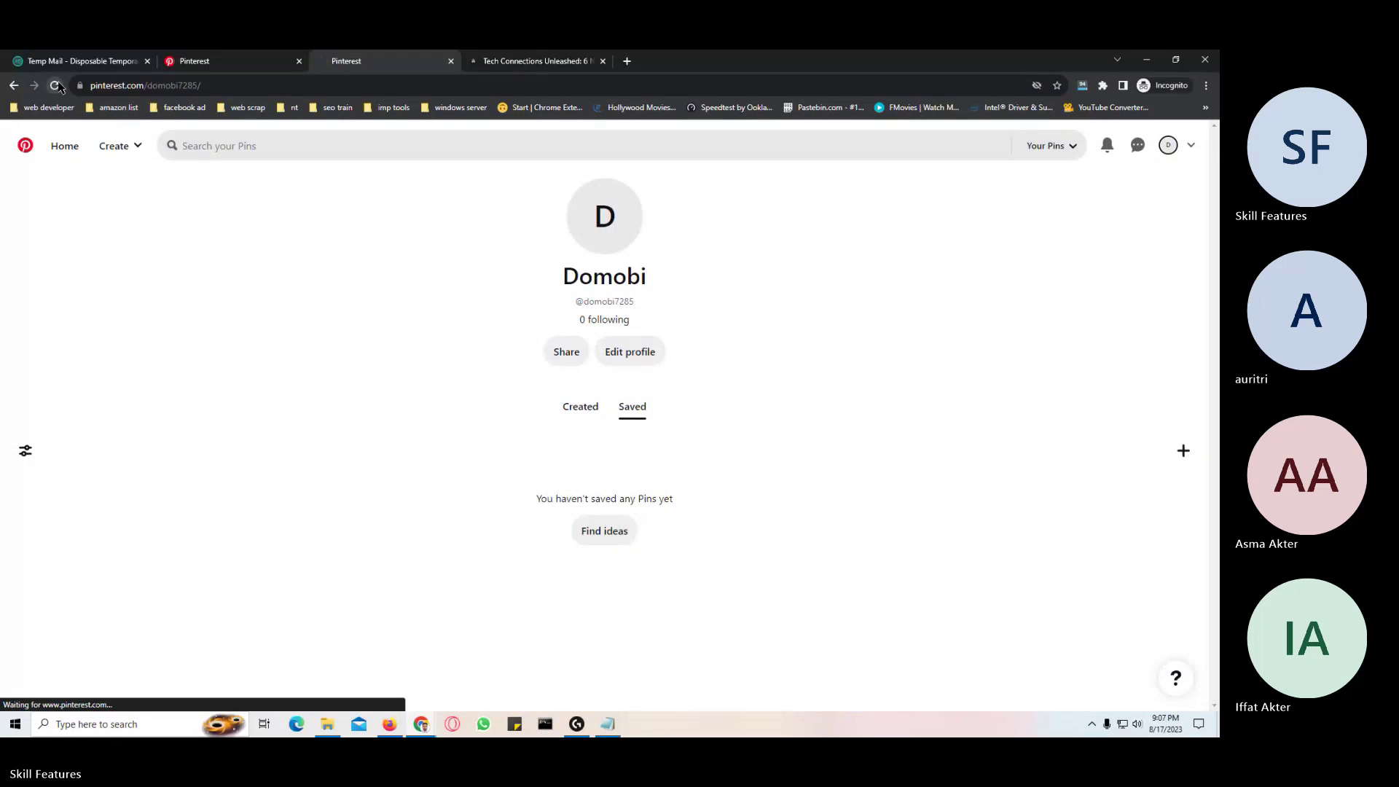
left_click(57, 85)
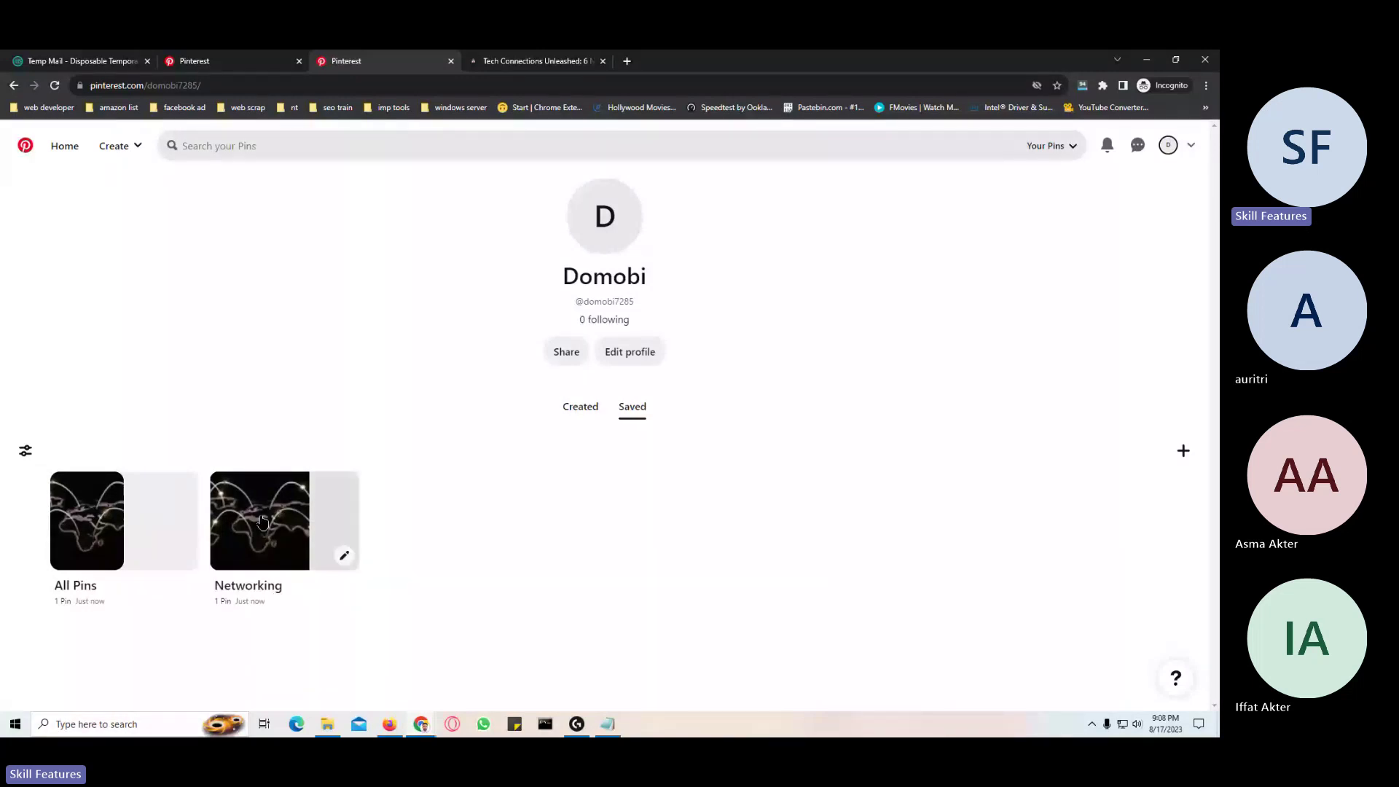
left_click(298, 554)
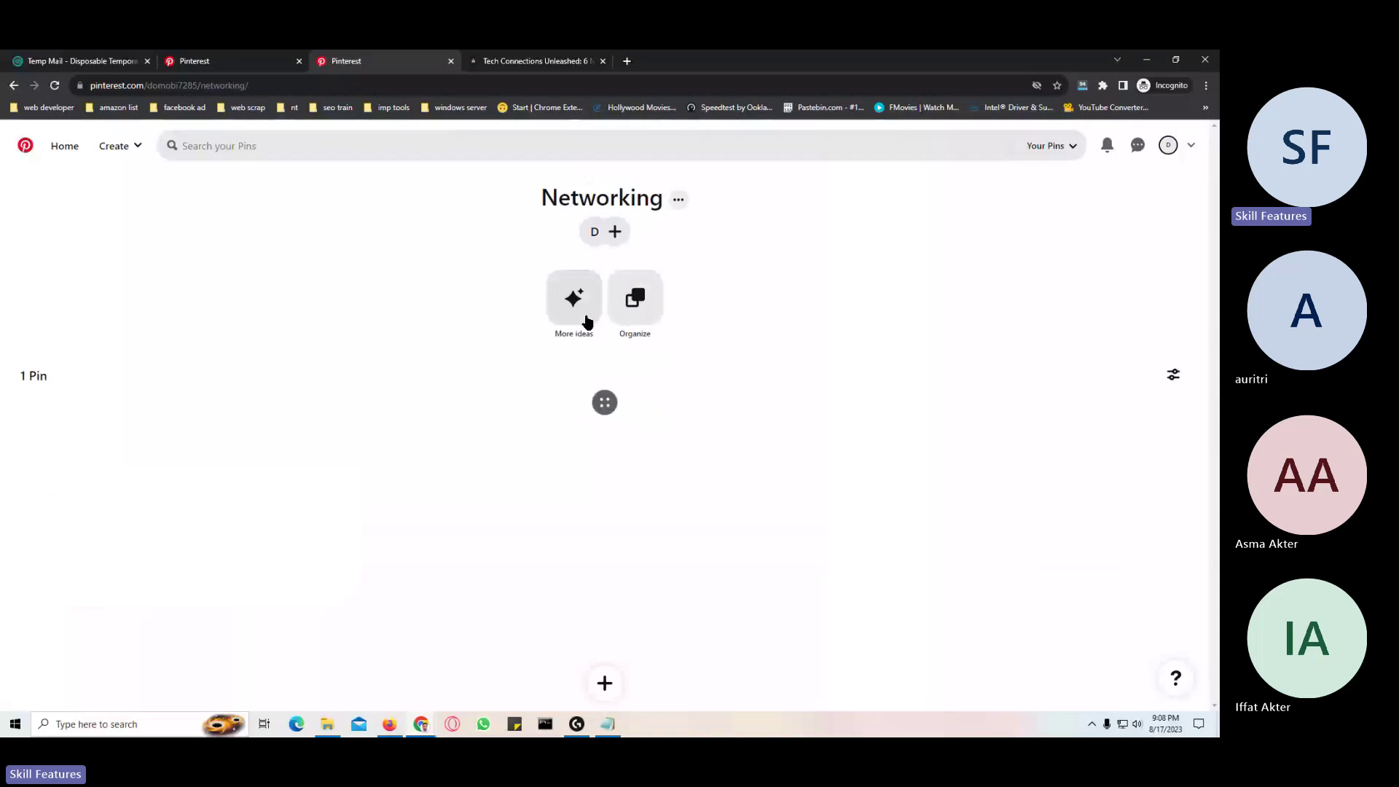
left_click(594, 438)
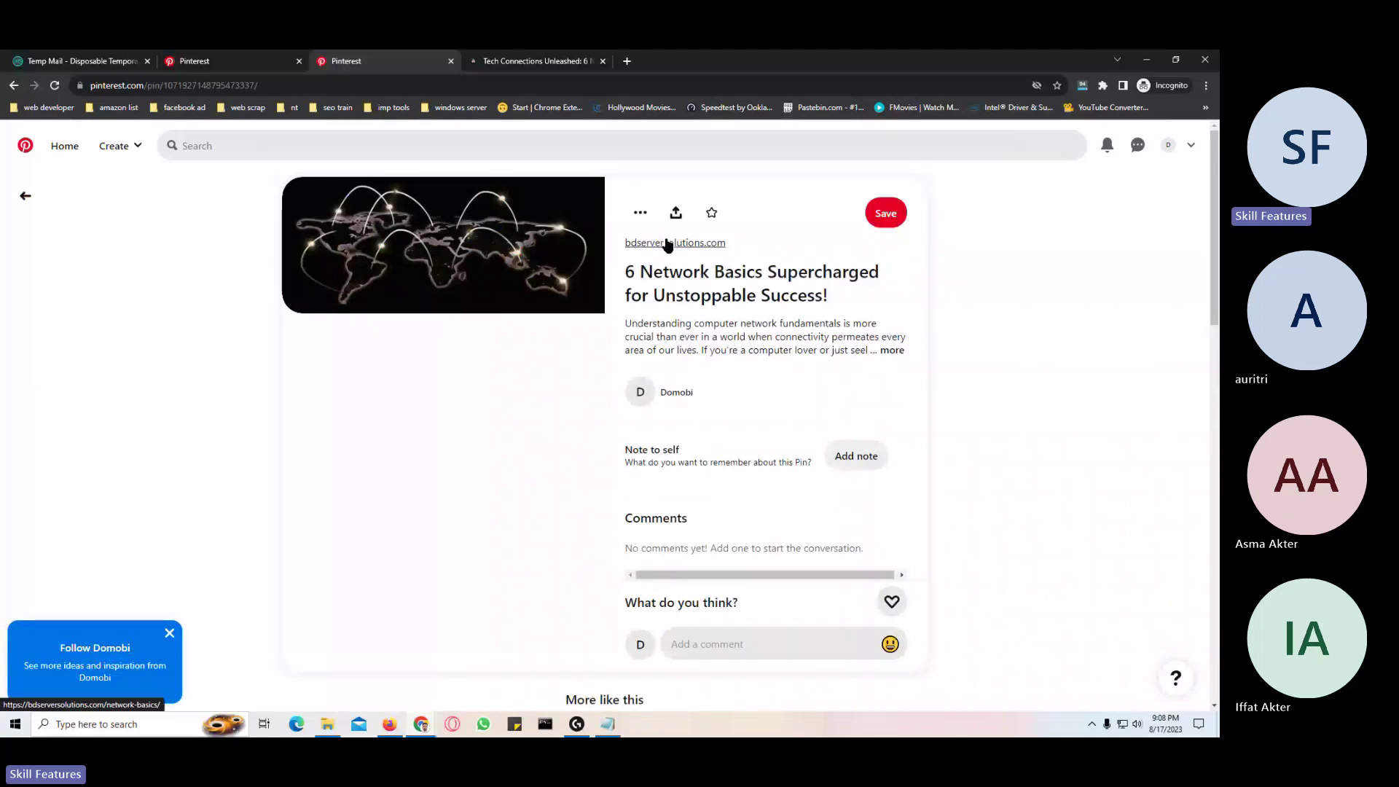
Step: Expand the network basics pin's full description and return to the pin
left_click(889, 351)
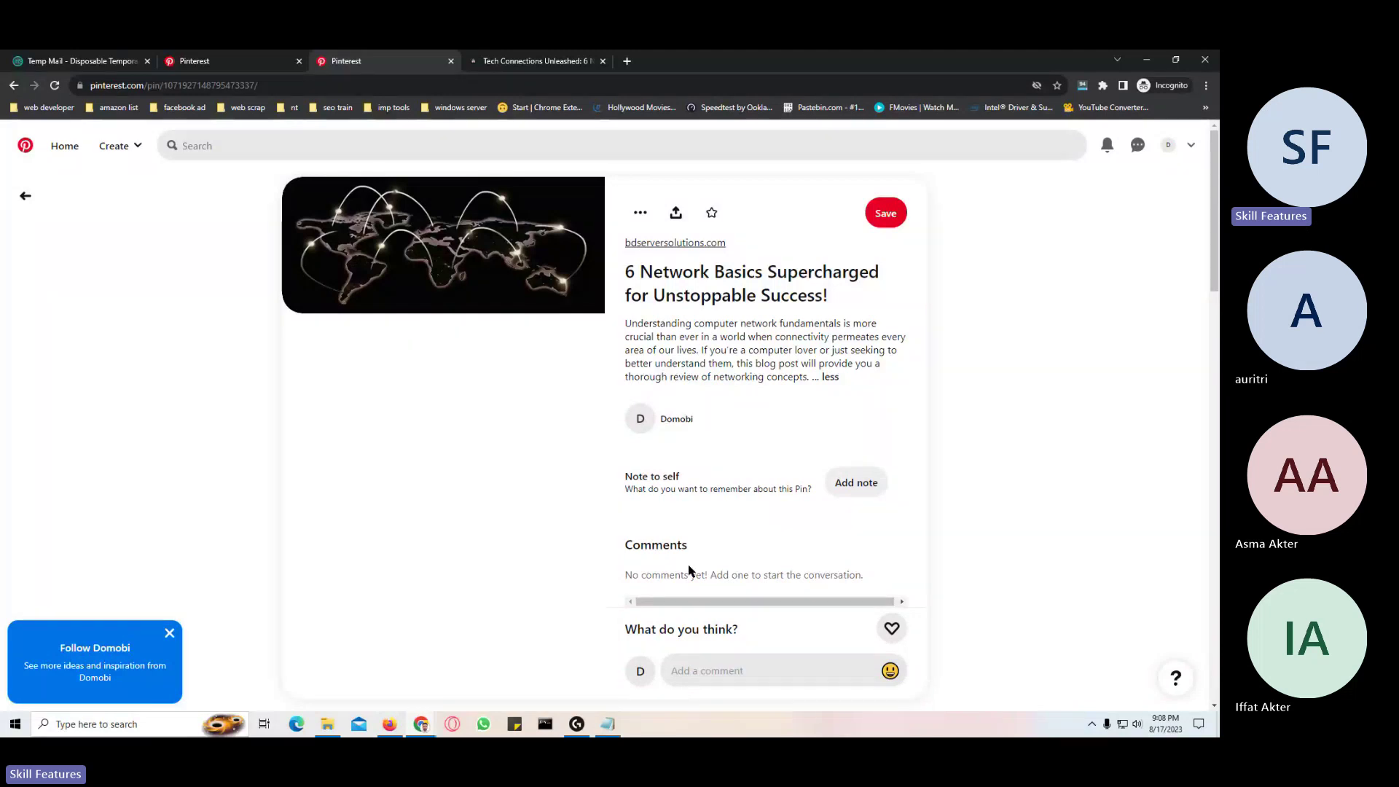
scroll(446, 457, "down", 1)
scroll(556, 292, "up", 1)
right_click(20, 140)
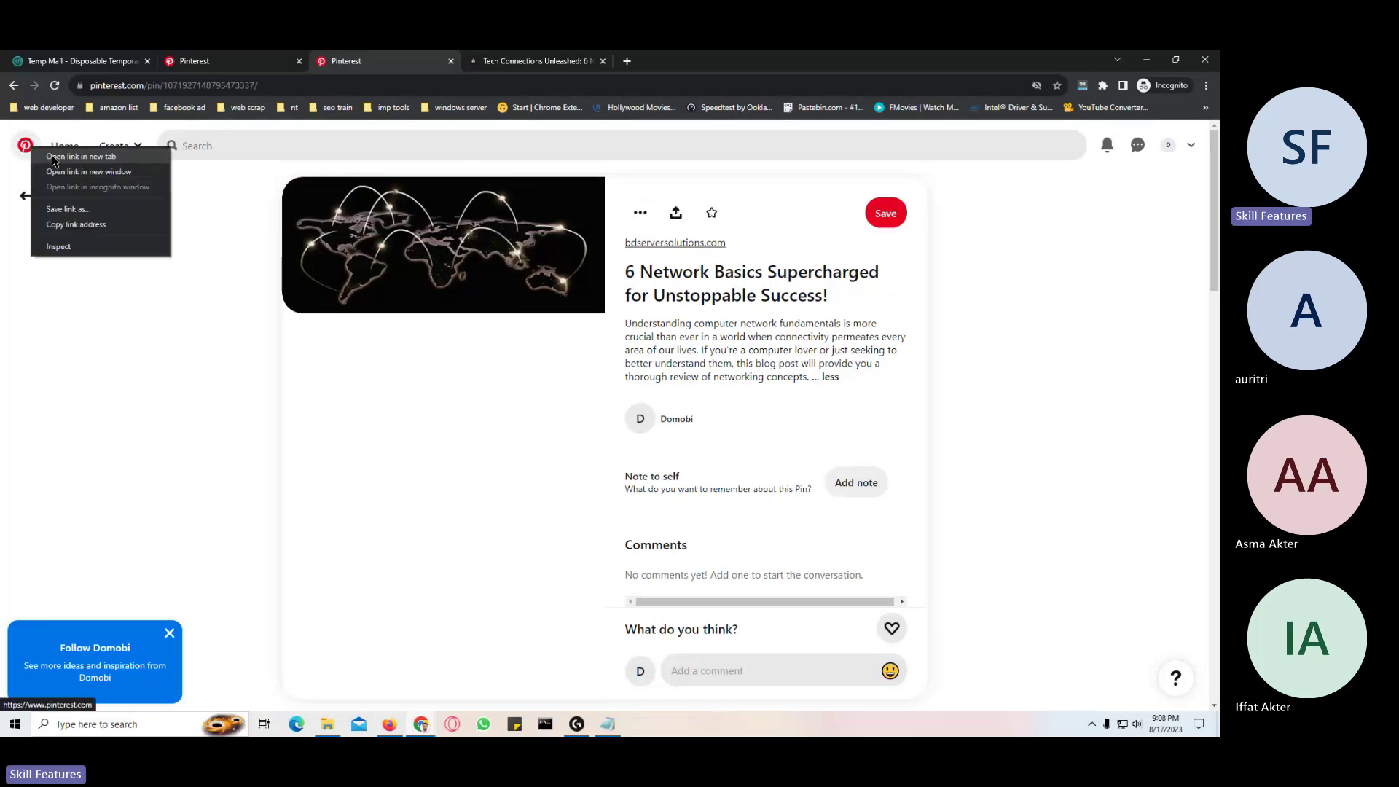
left_click(66, 144)
left_click(542, 59)
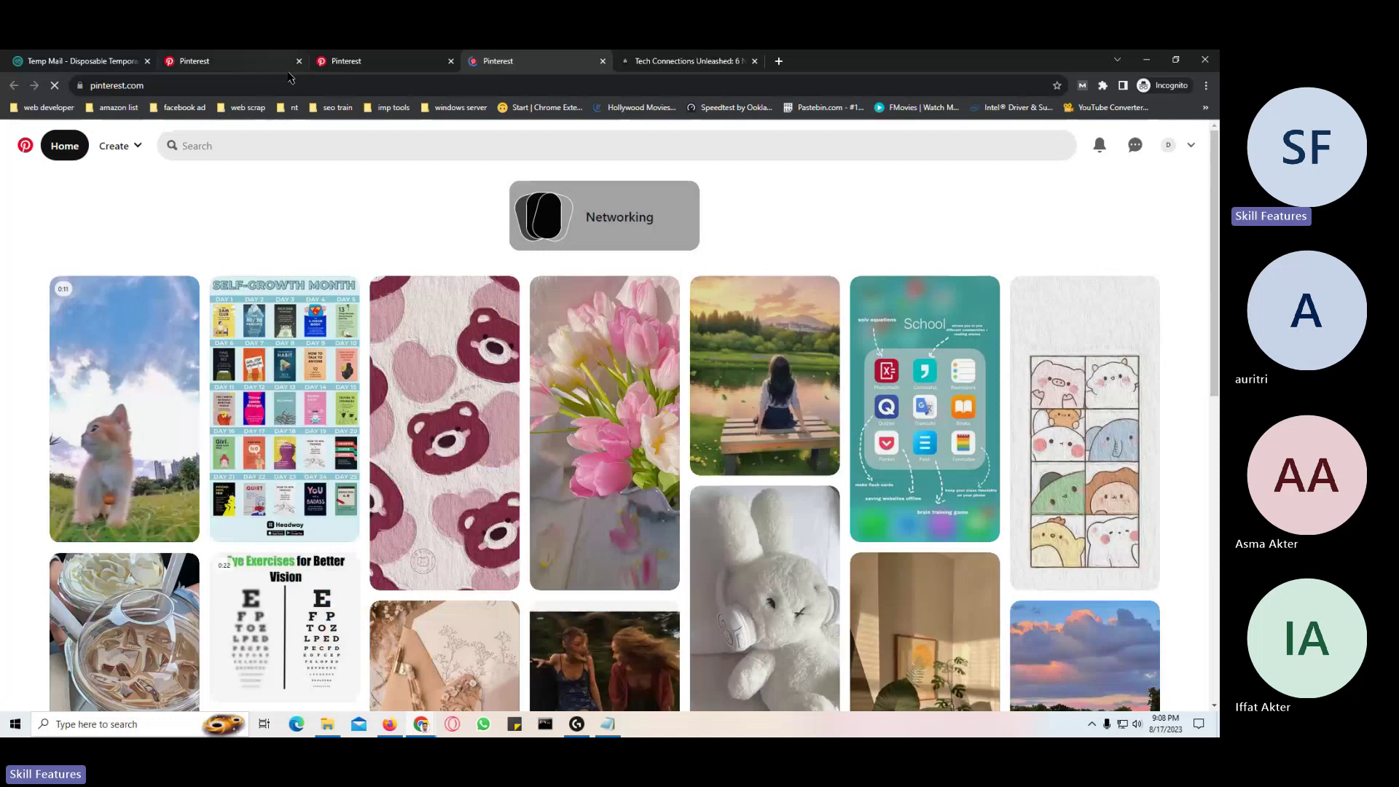
left_click(450, 61)
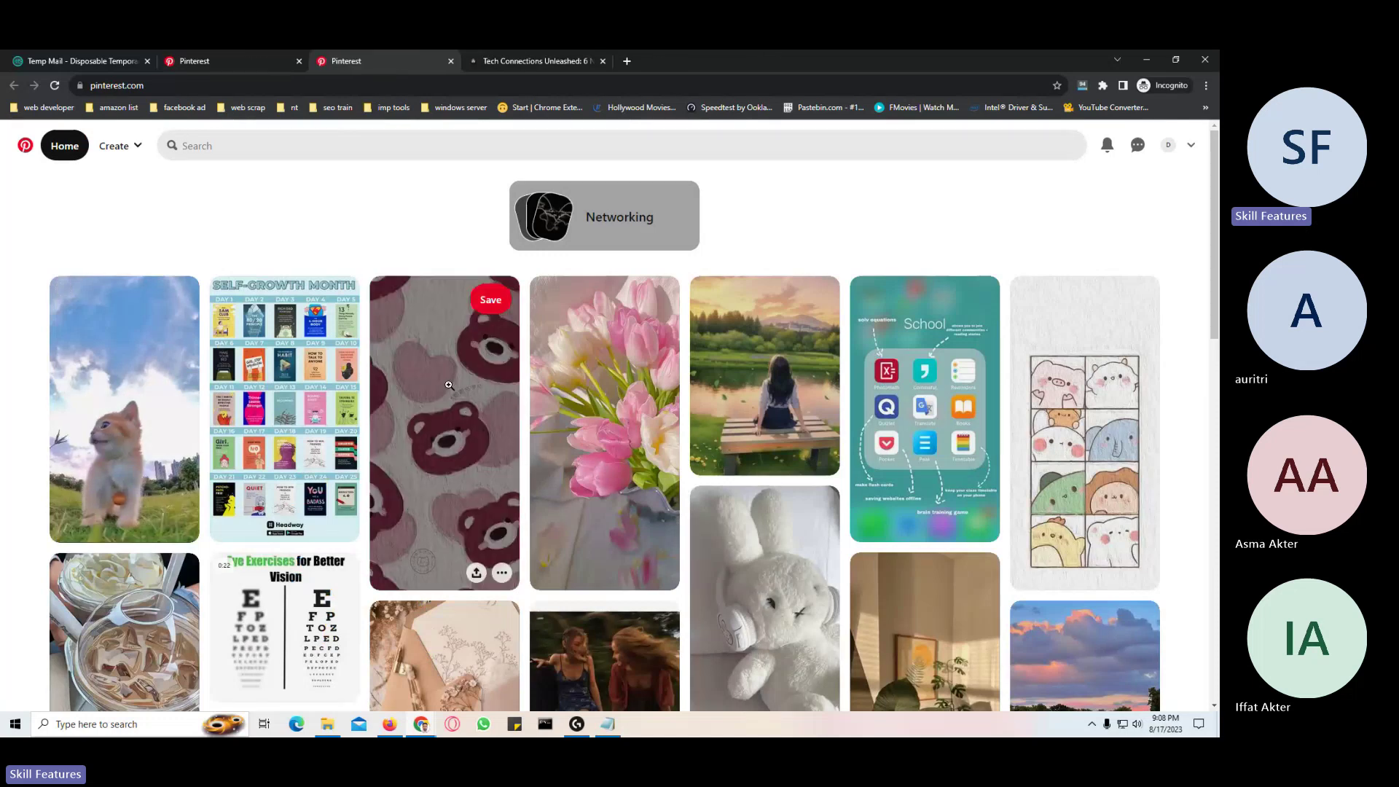
scroll(778, 361, "down", 2)
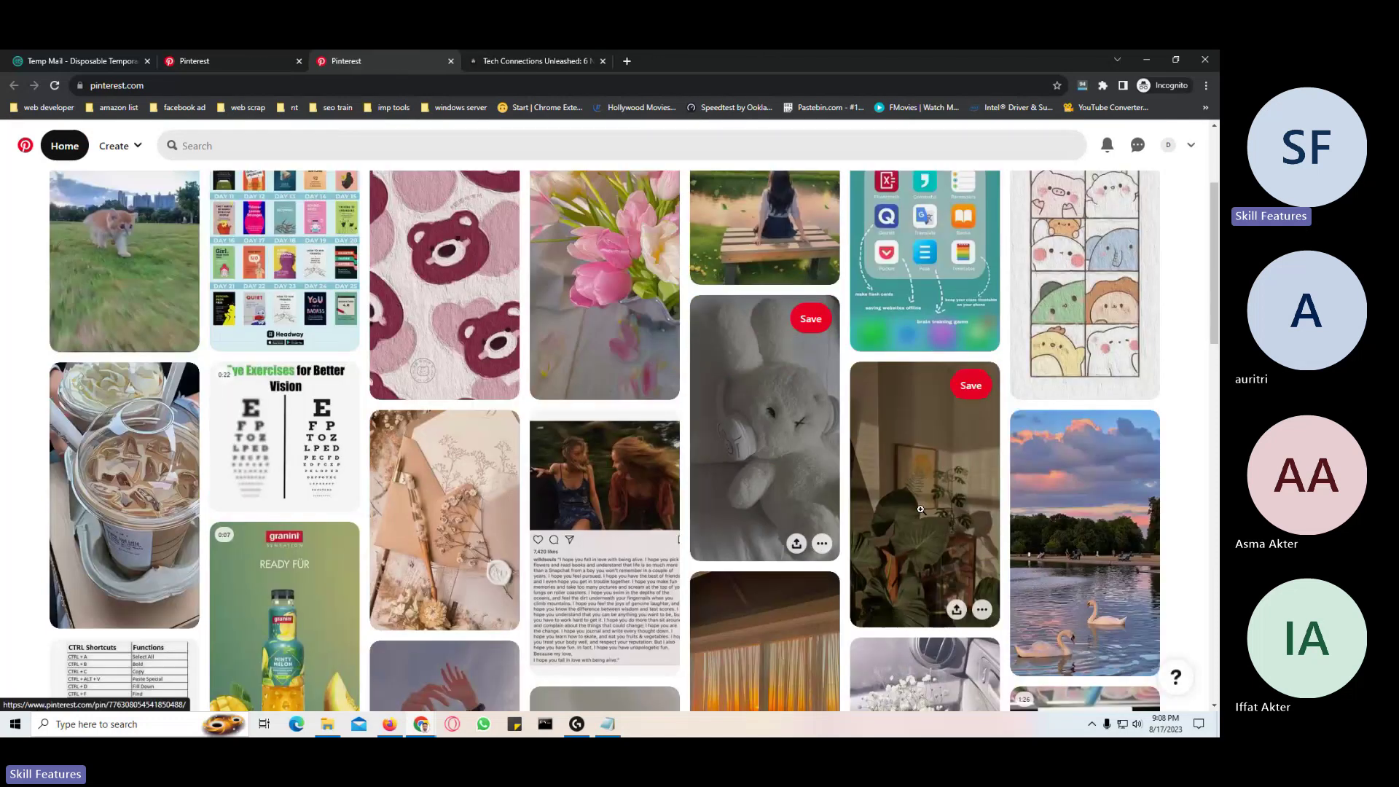
scroll(182, 376, "up", 2)
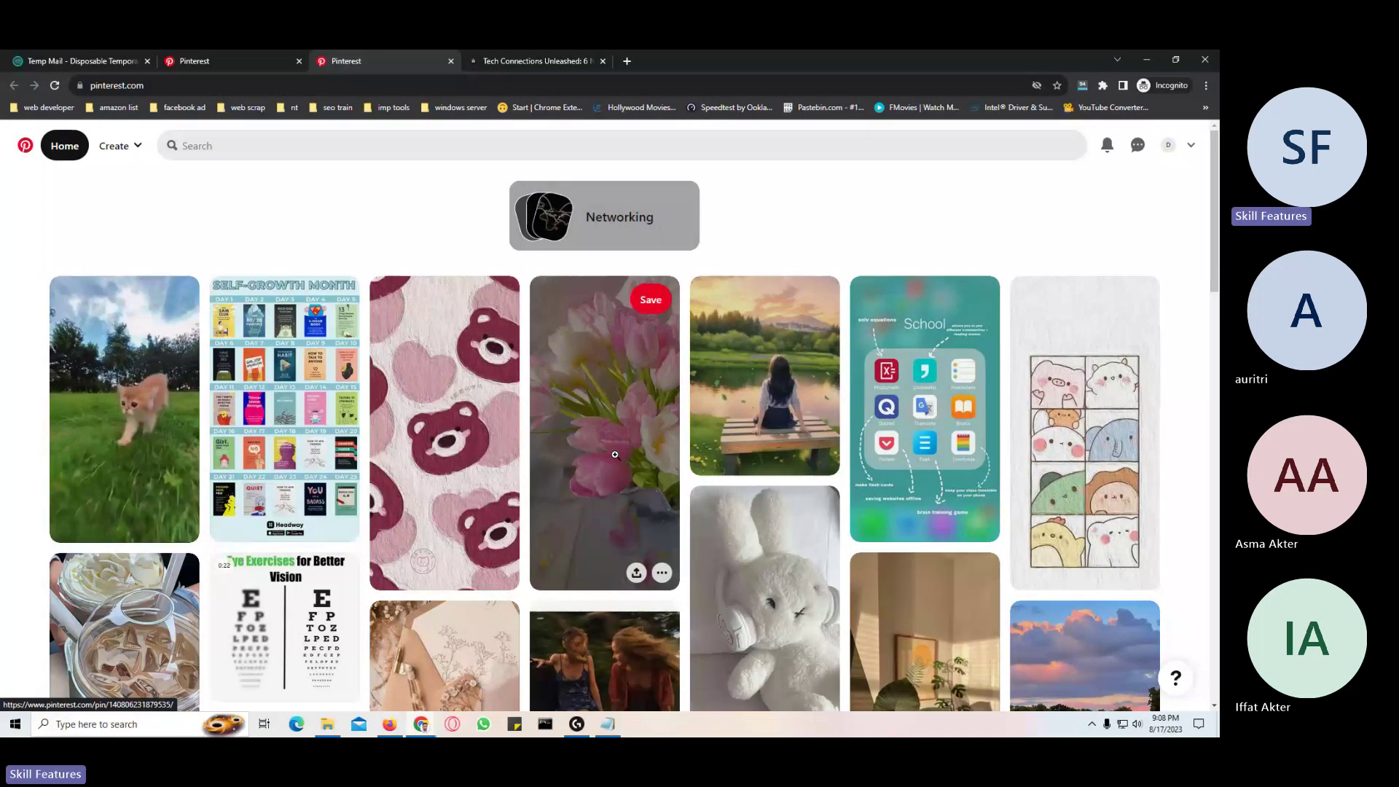
key("alt+Right")
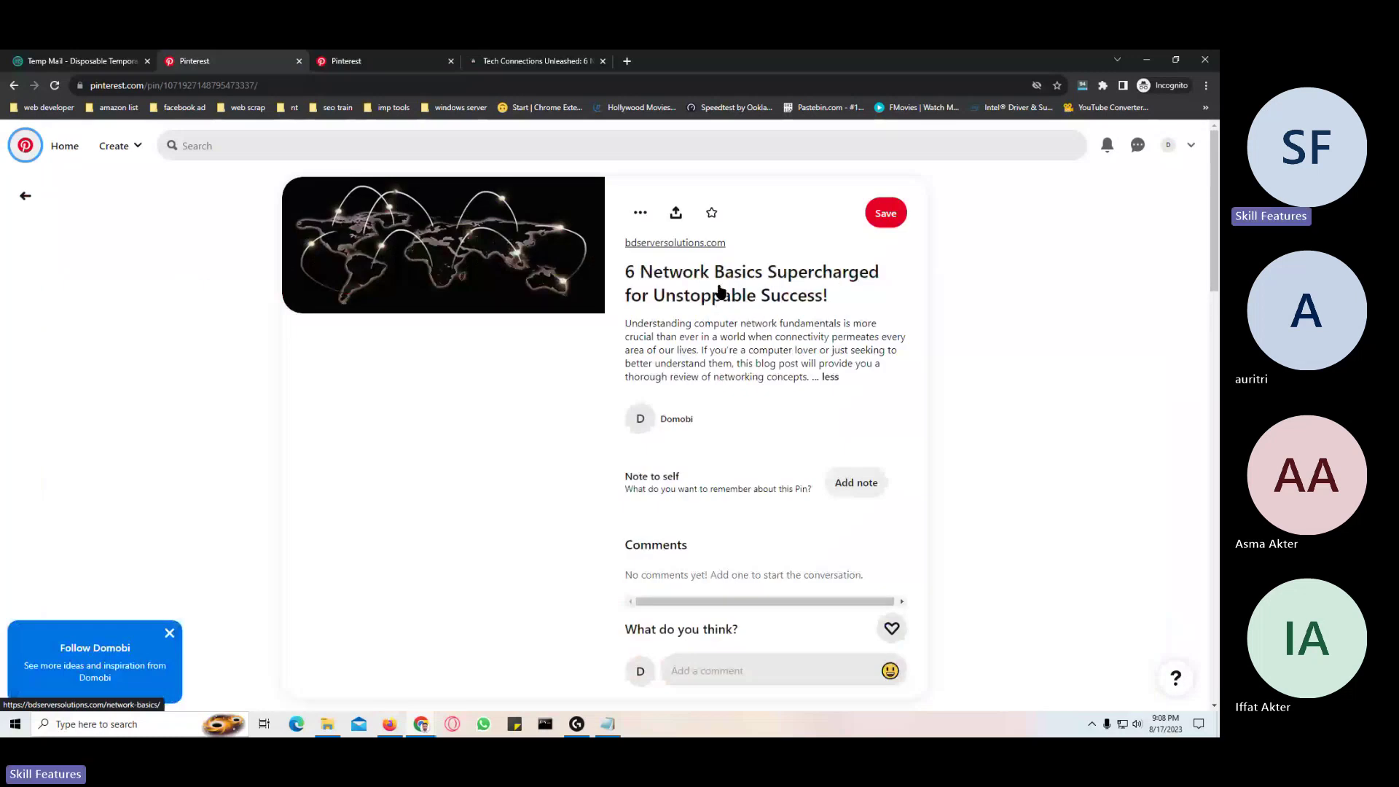
Step: View the pin's bdserversolutions.com blog link in a new tab, then return to the Networking board
middle_click(720, 292)
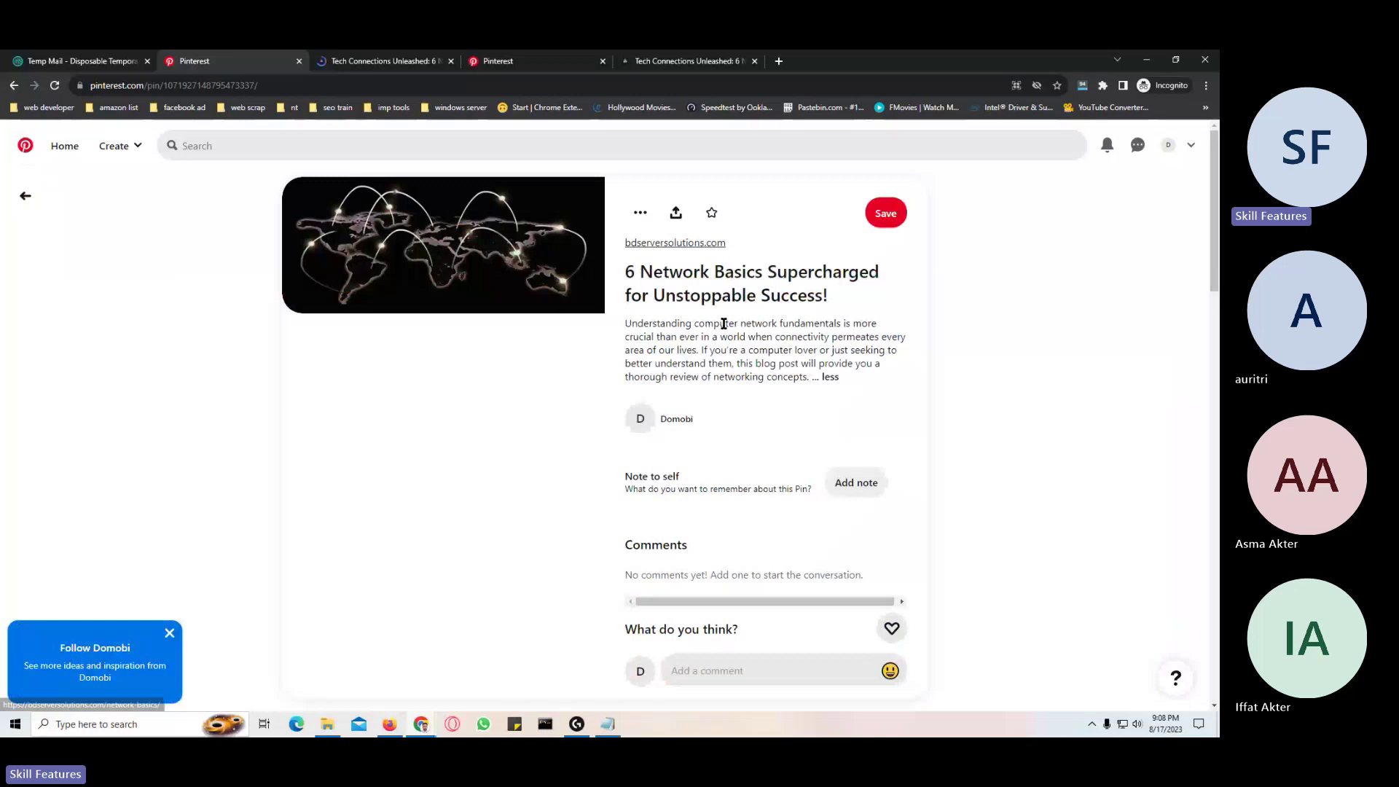
key("ctrl+Tab")
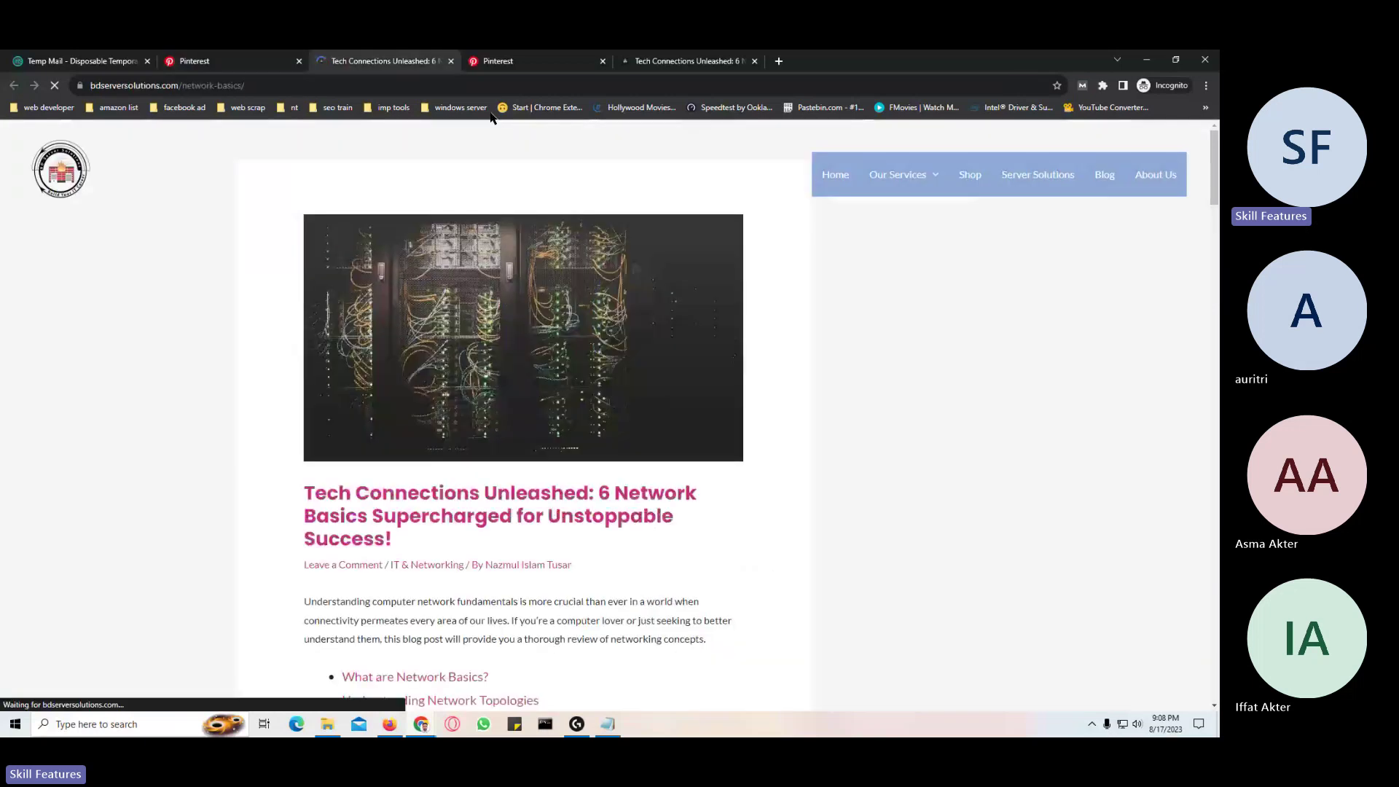
left_click(451, 60)
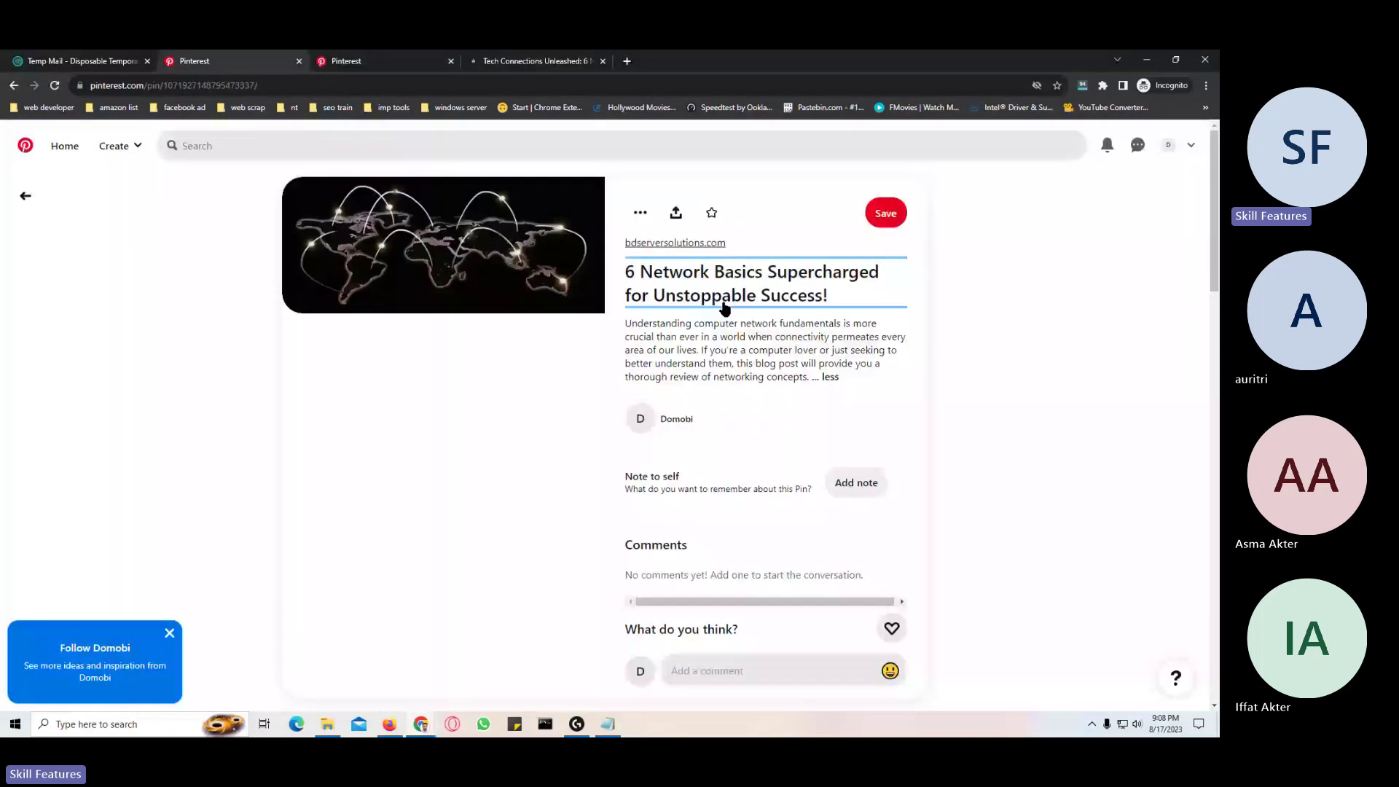
key("alt+Left")
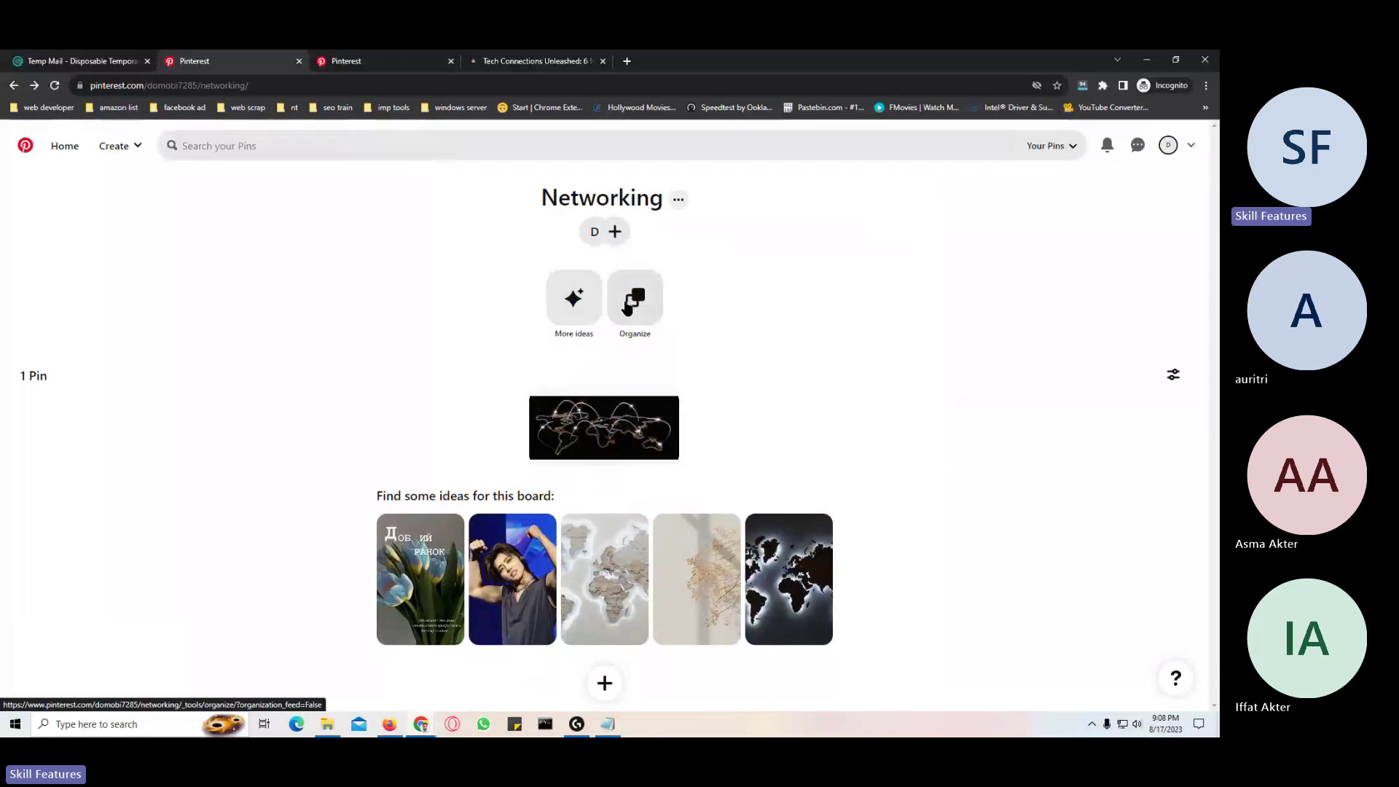
mouse_move(632, 430)
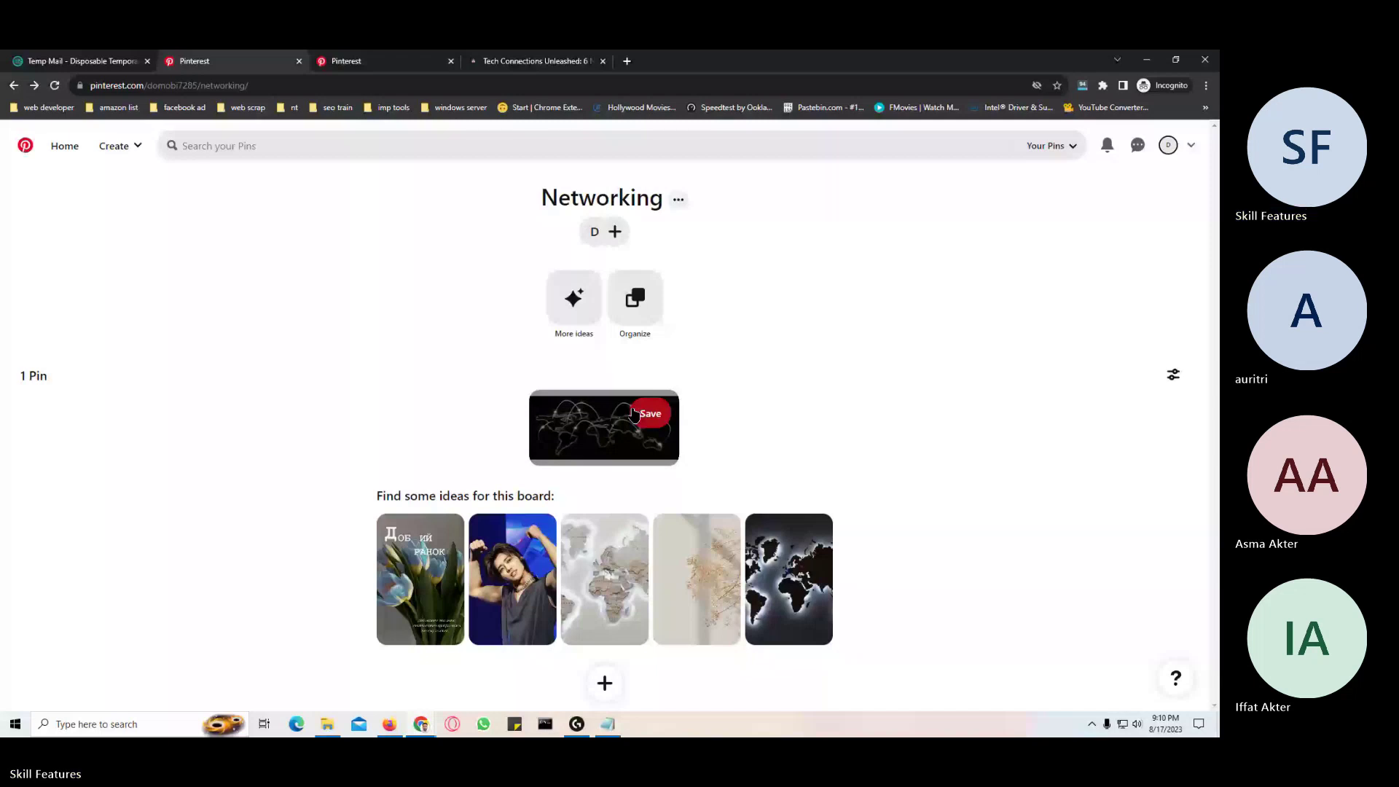
key("alt+Tab")
left_click(270, 245)
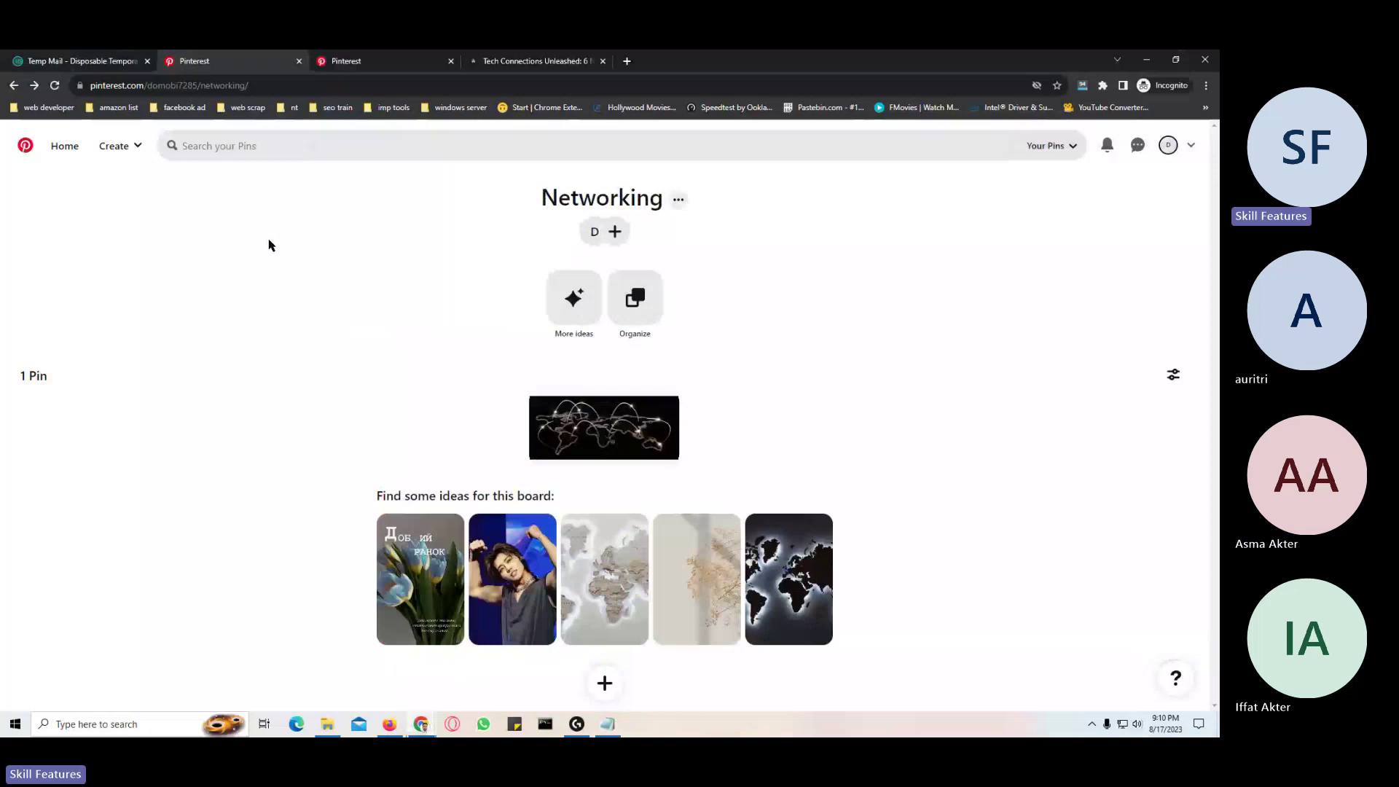
Step: Close the two Pinterest tabs and dismiss the Flickr cookie notice
middle_click(317, 71)
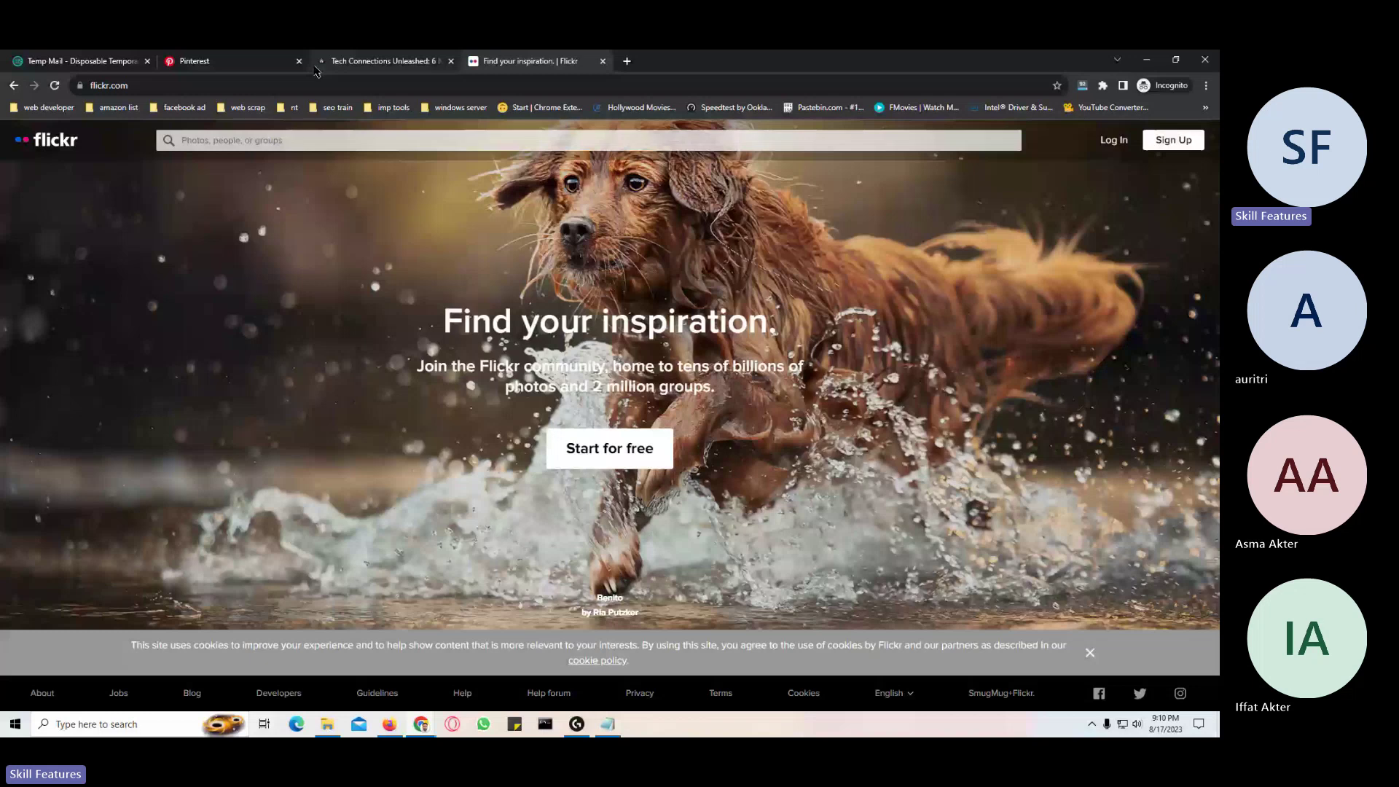
middle_click(315, 68)
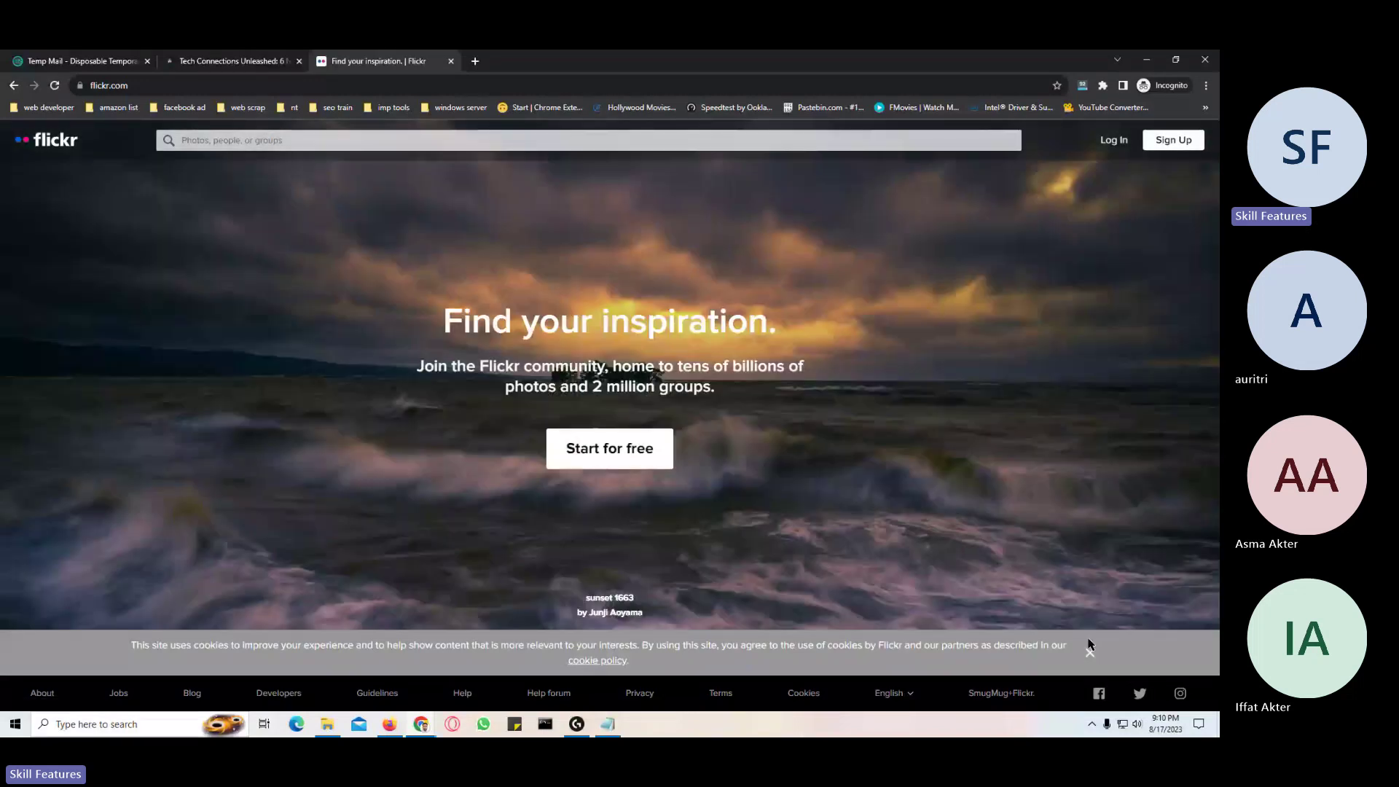
left_click(1090, 651)
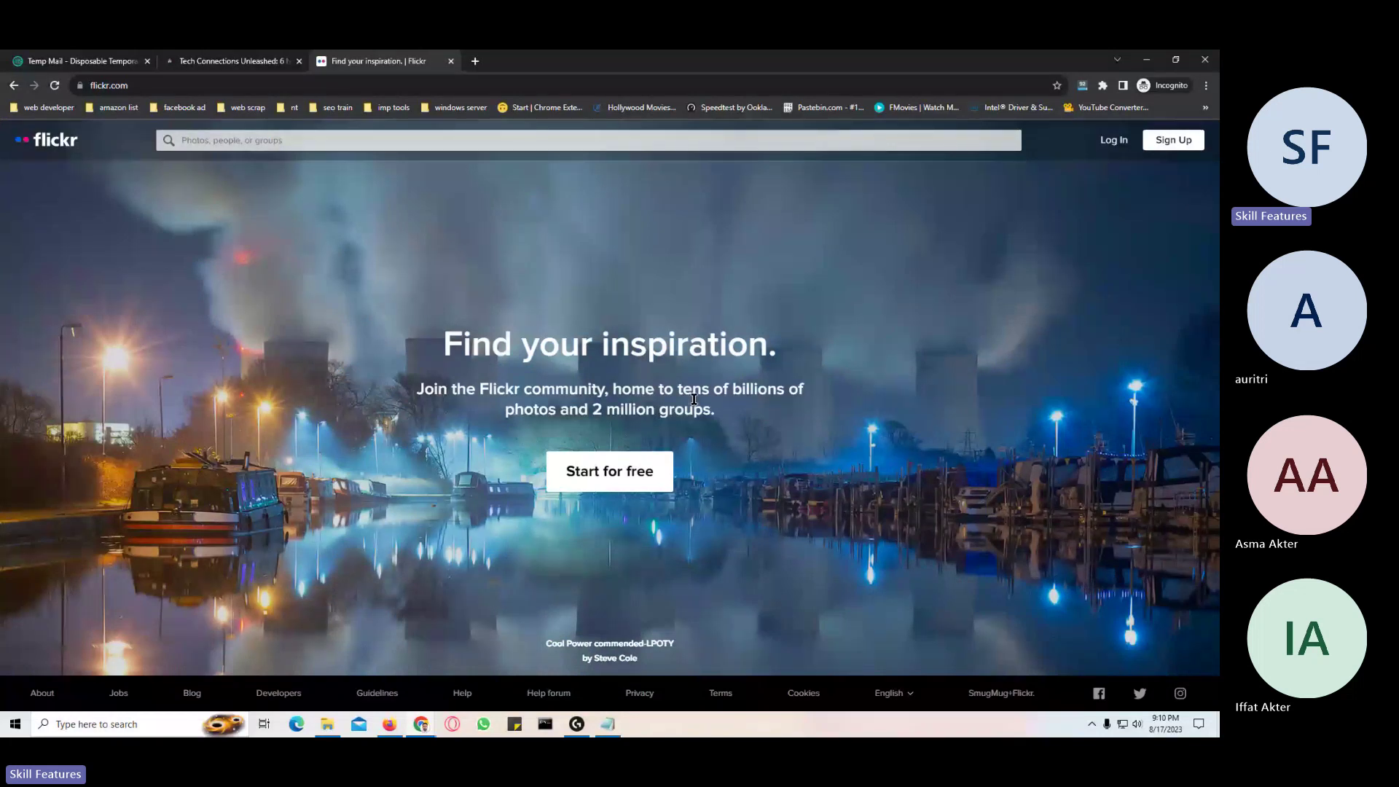
left_click_drag(590, 410, 692, 410)
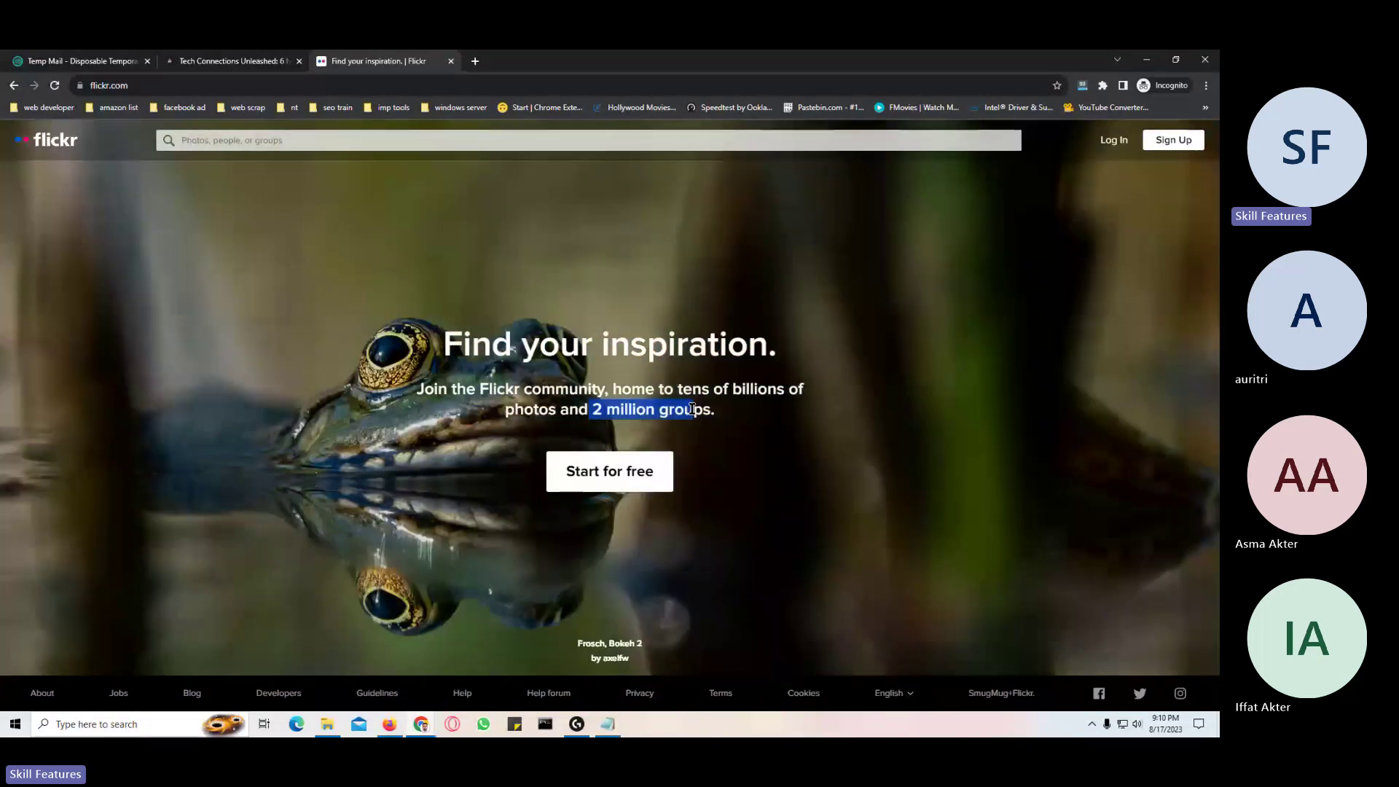
left_click(727, 413)
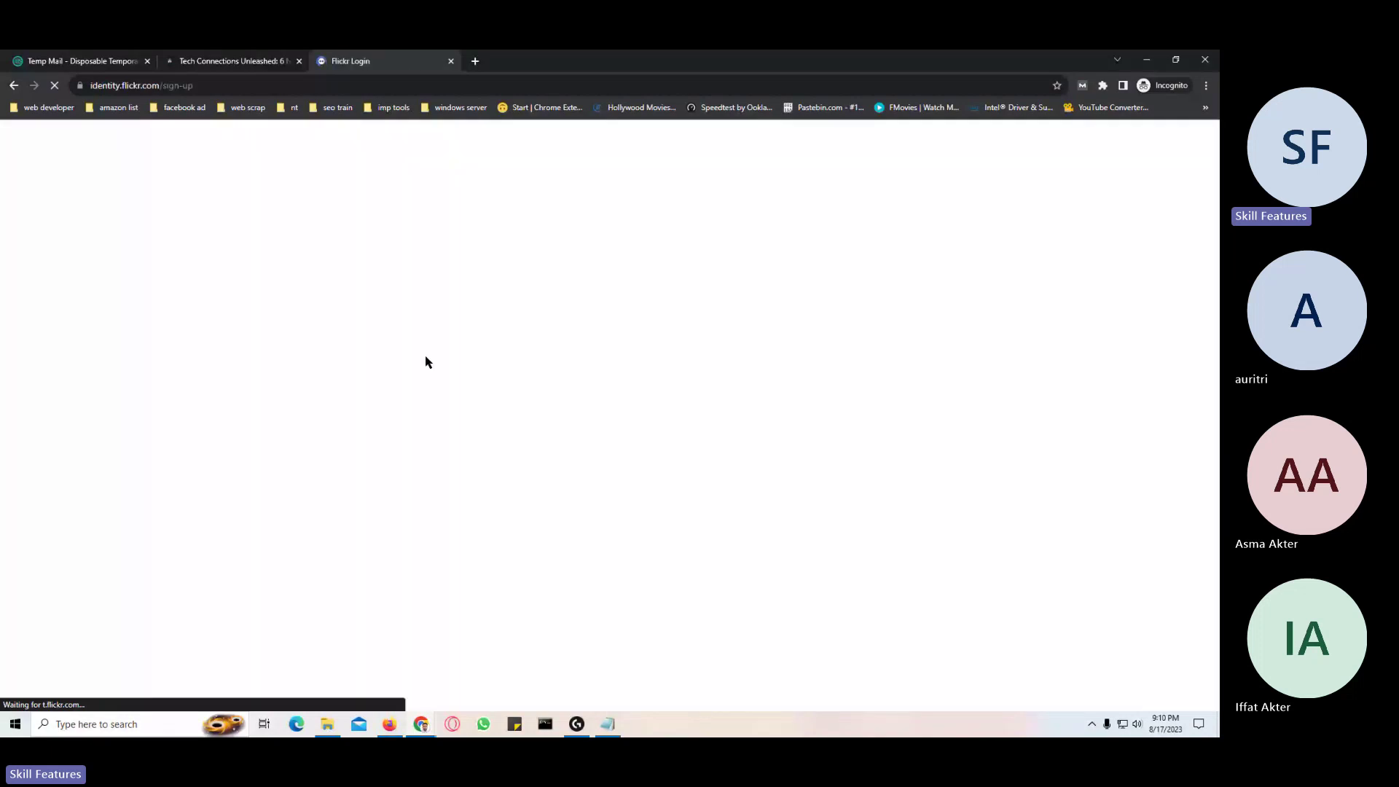
Step: Paste the temporary email address, enter age 27, and fill in the first and last name
left_click(587, 327)
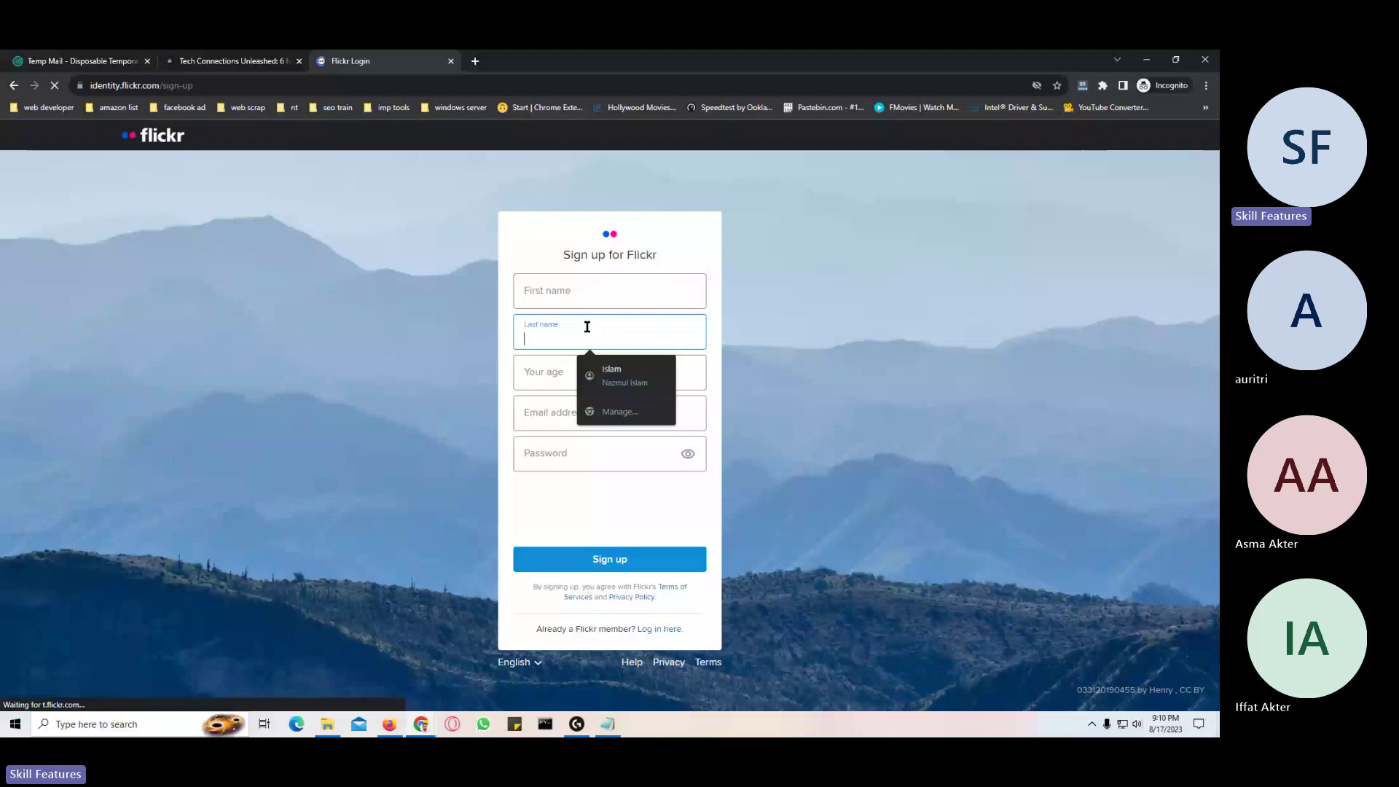
right_click(544, 416)
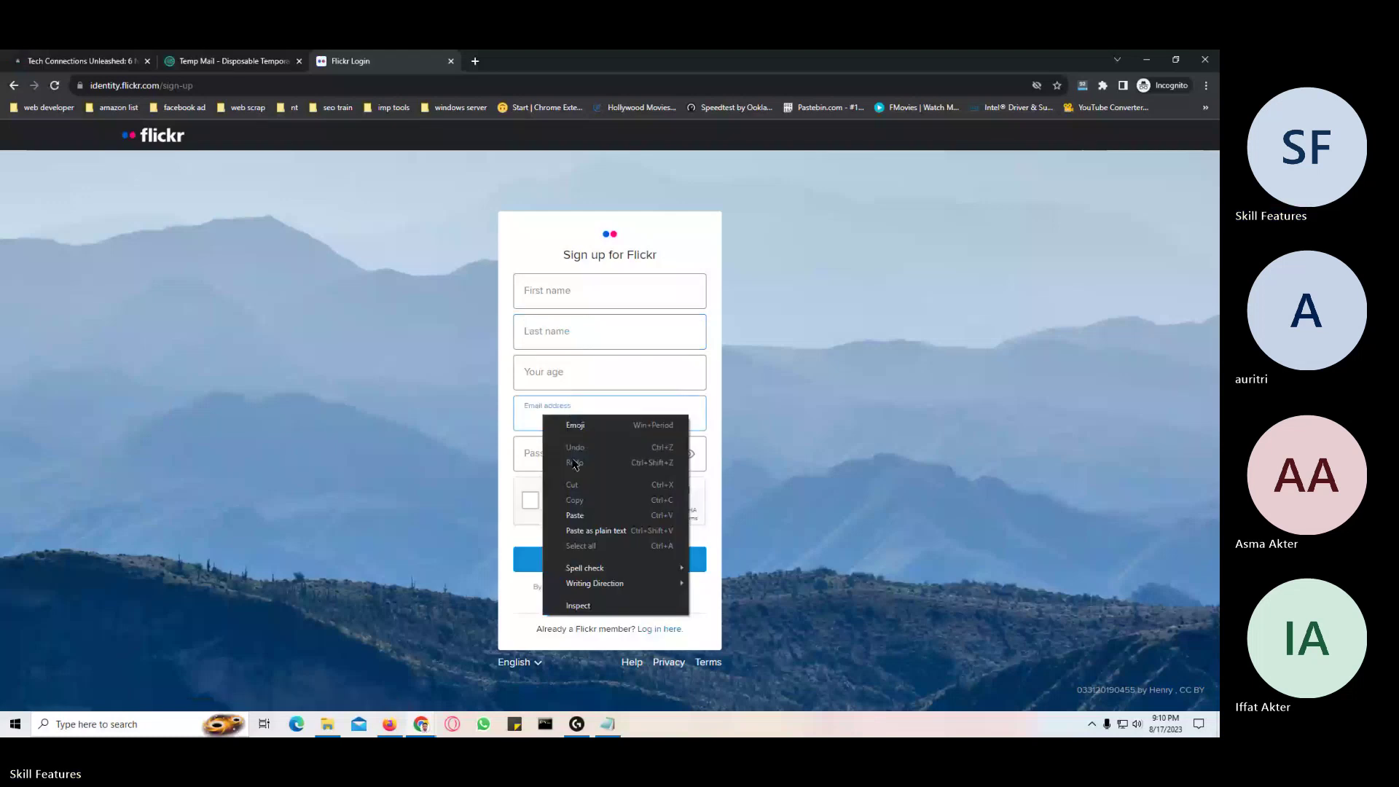
left_click(575, 516)
left_click(515, 382)
type("2")
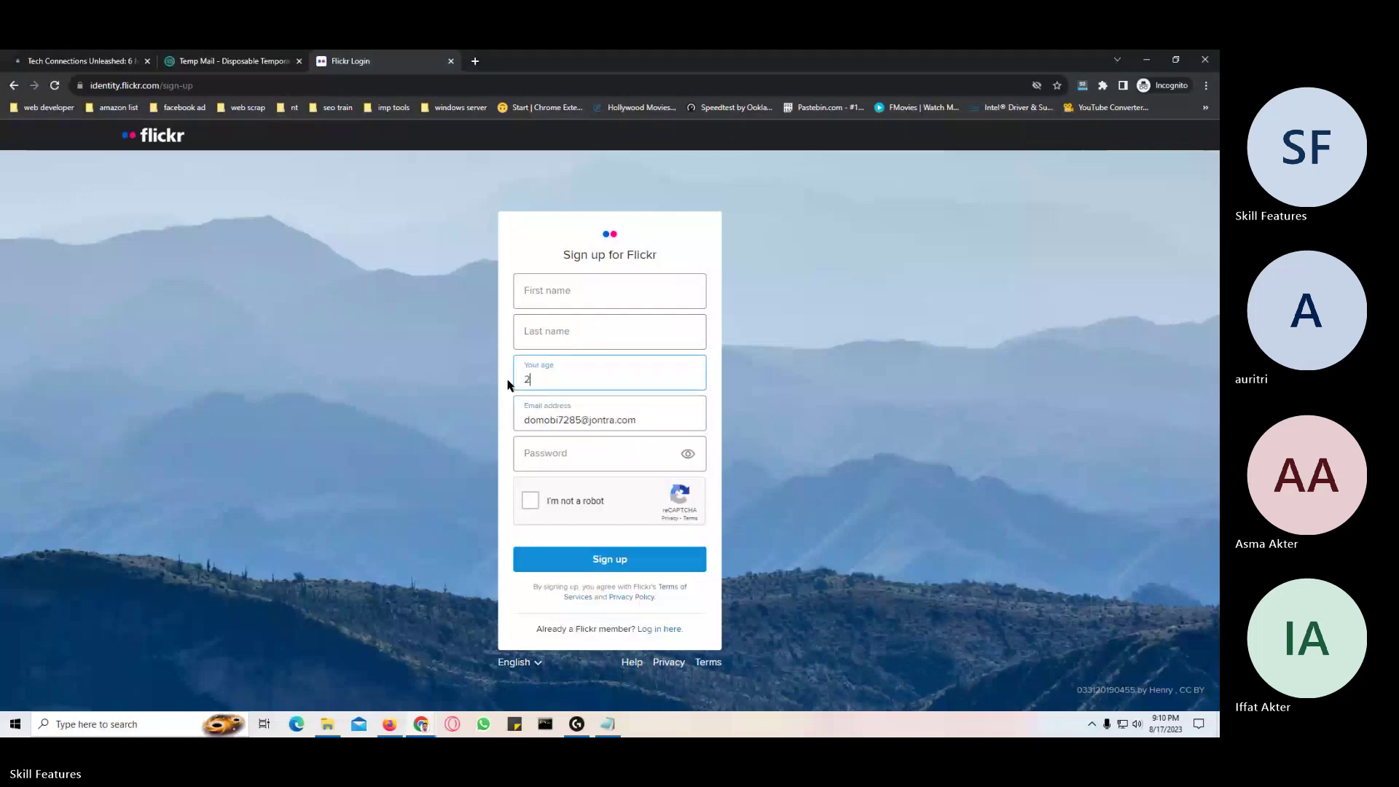
type("7")
left_click(554, 336)
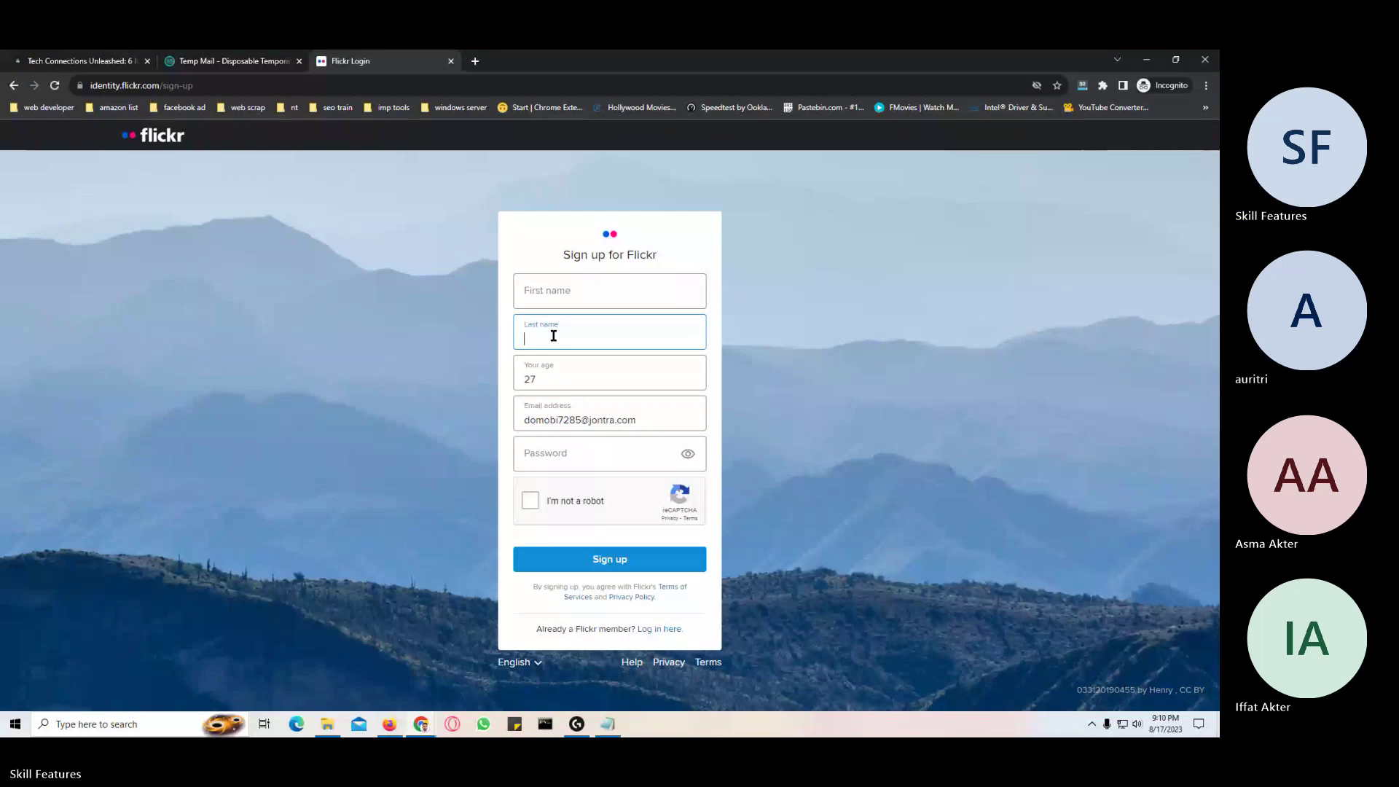
left_click(567, 300)
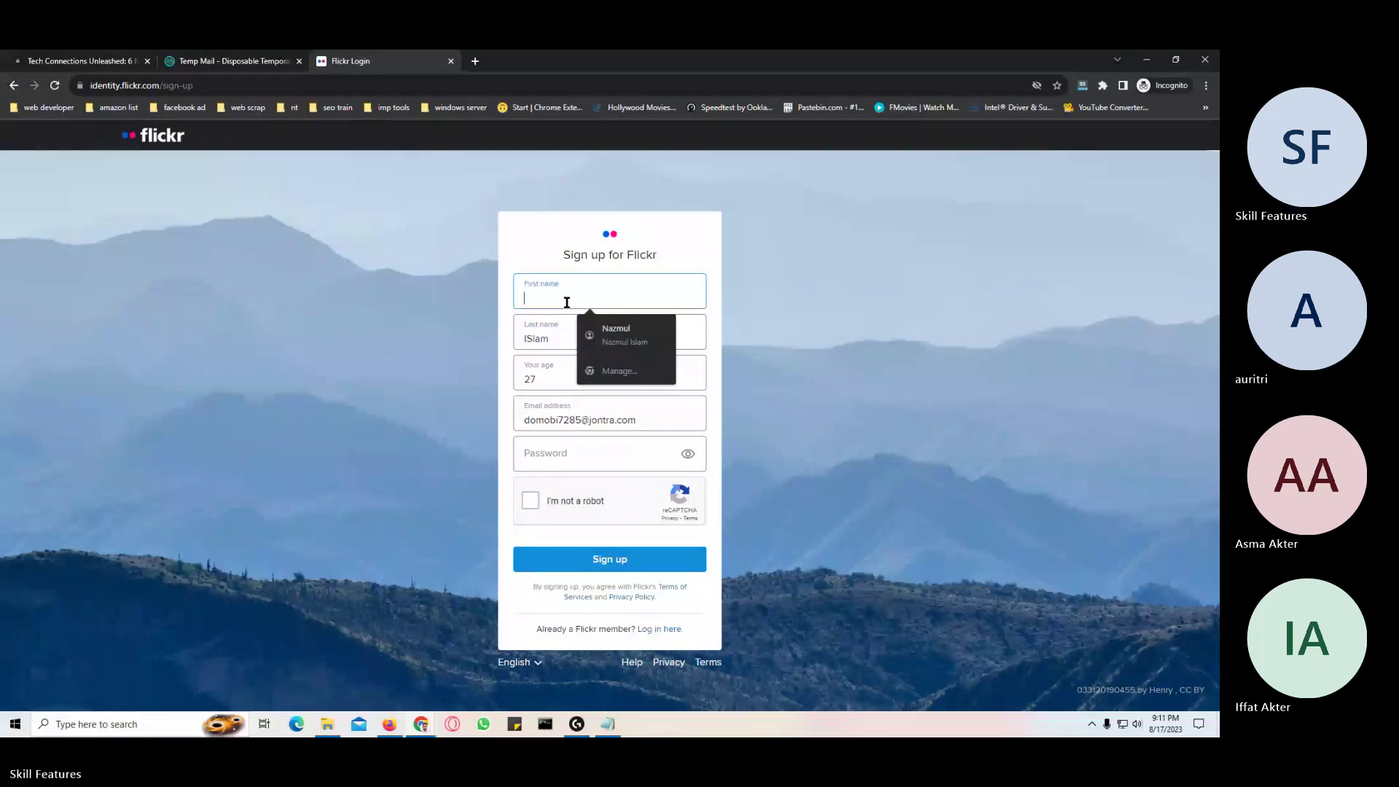
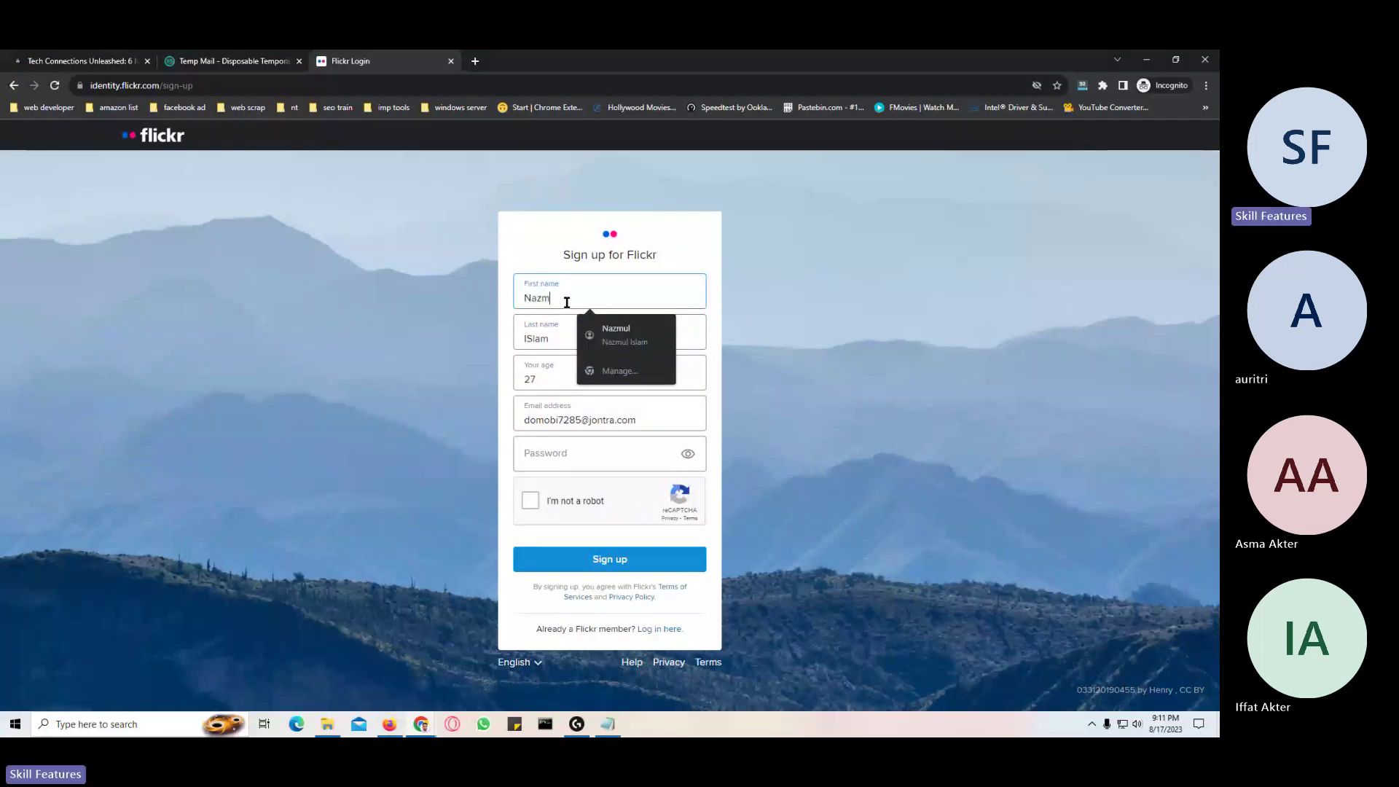
Step: Paste in the password, reveal it, tick I'm not a robot, then switch to the Temp Mail inbox
left_click_drag(581, 420, 552, 419)
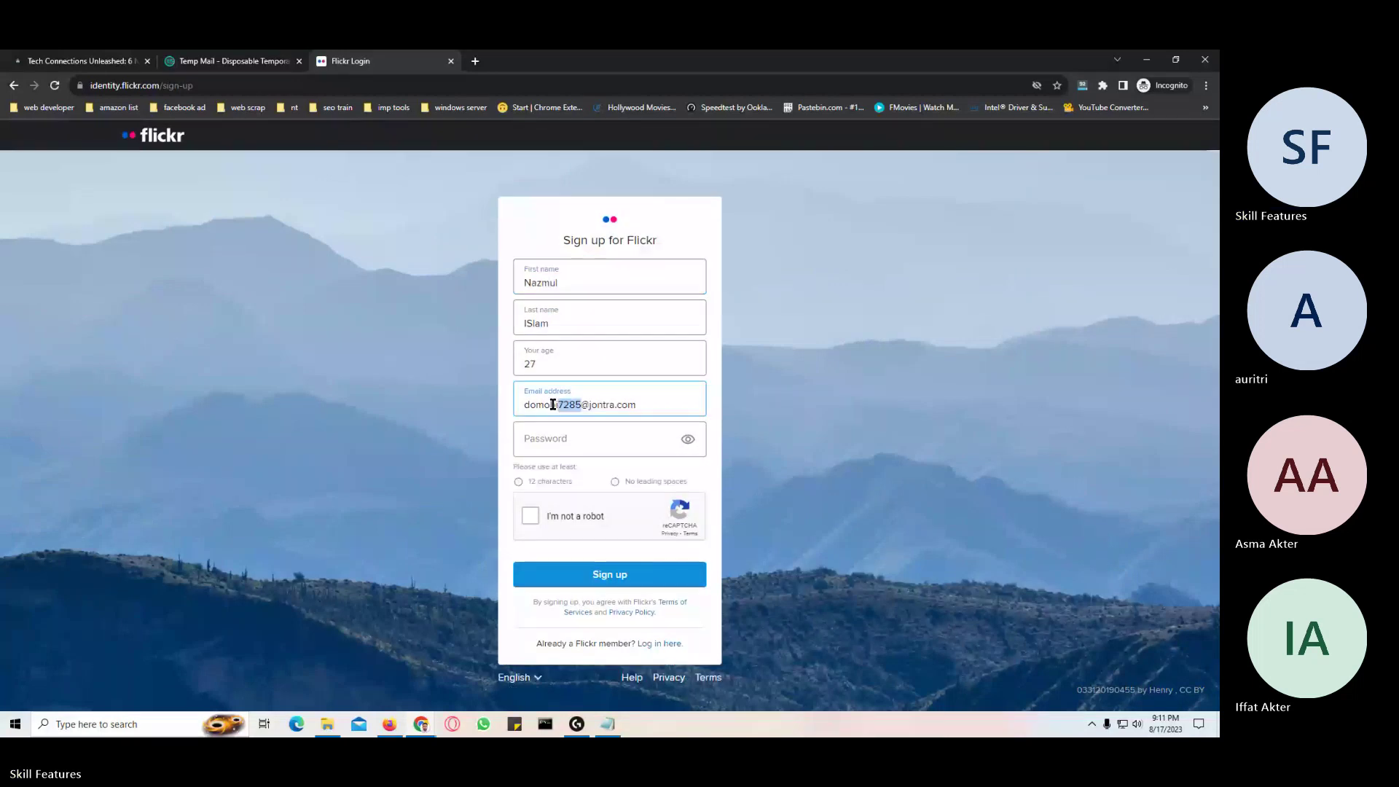
left_click(582, 452)
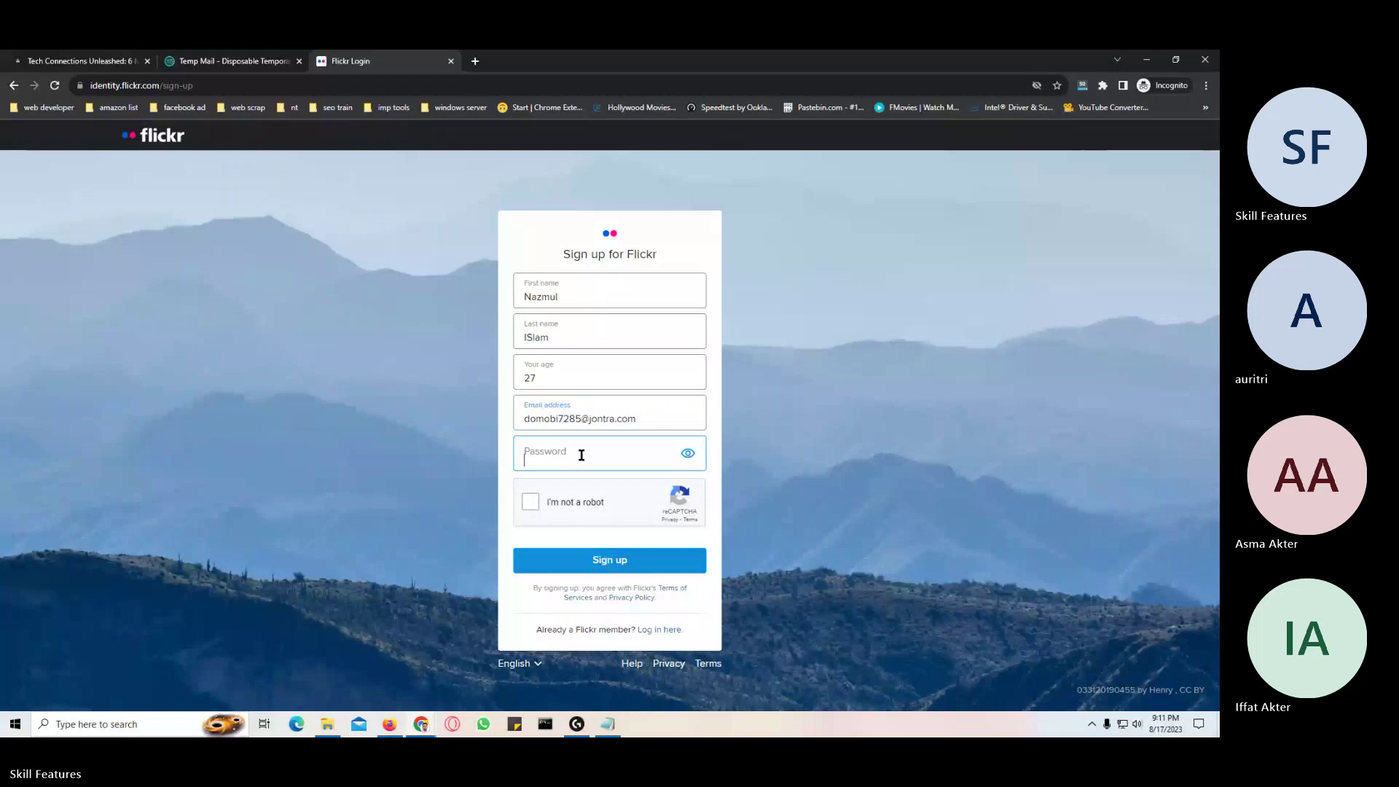
key("ctrl+v")
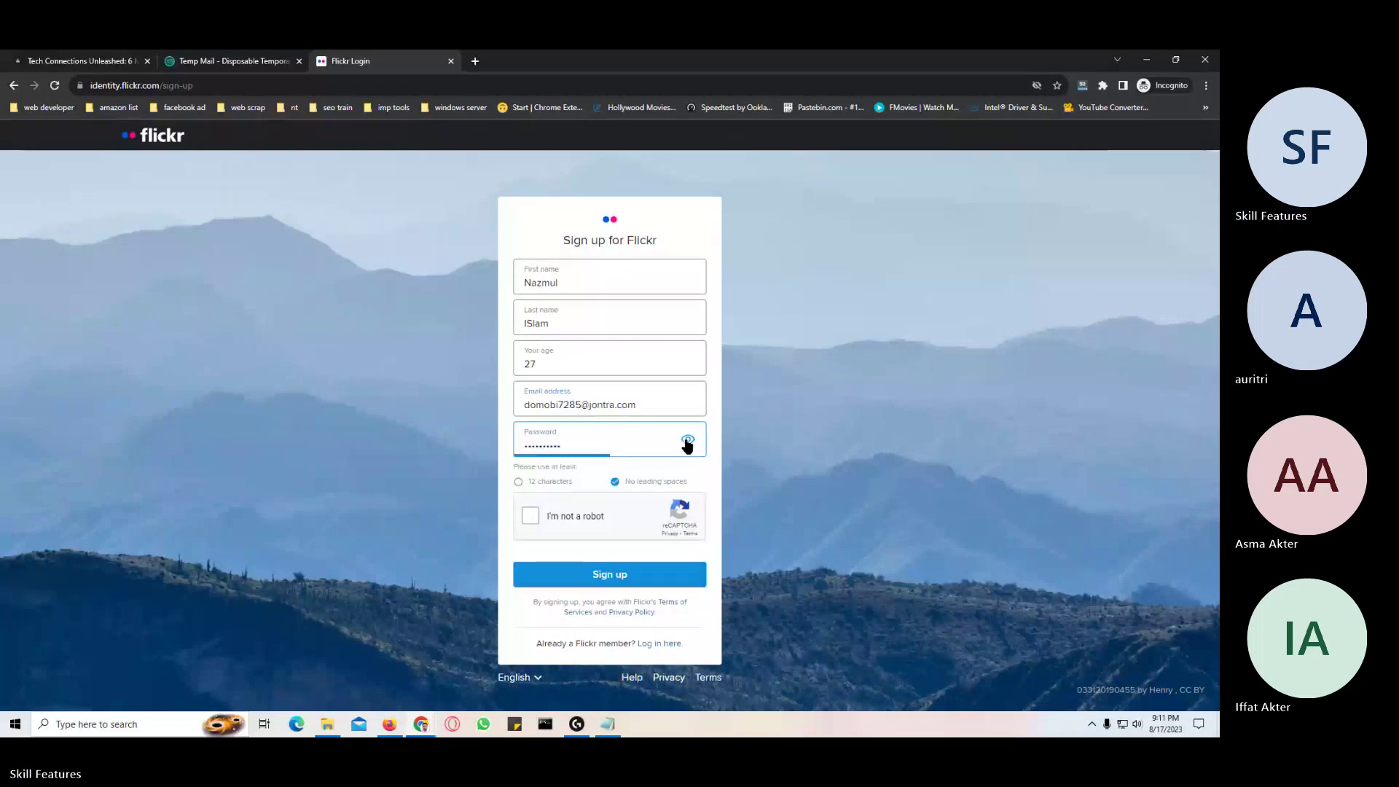
left_click(686, 442)
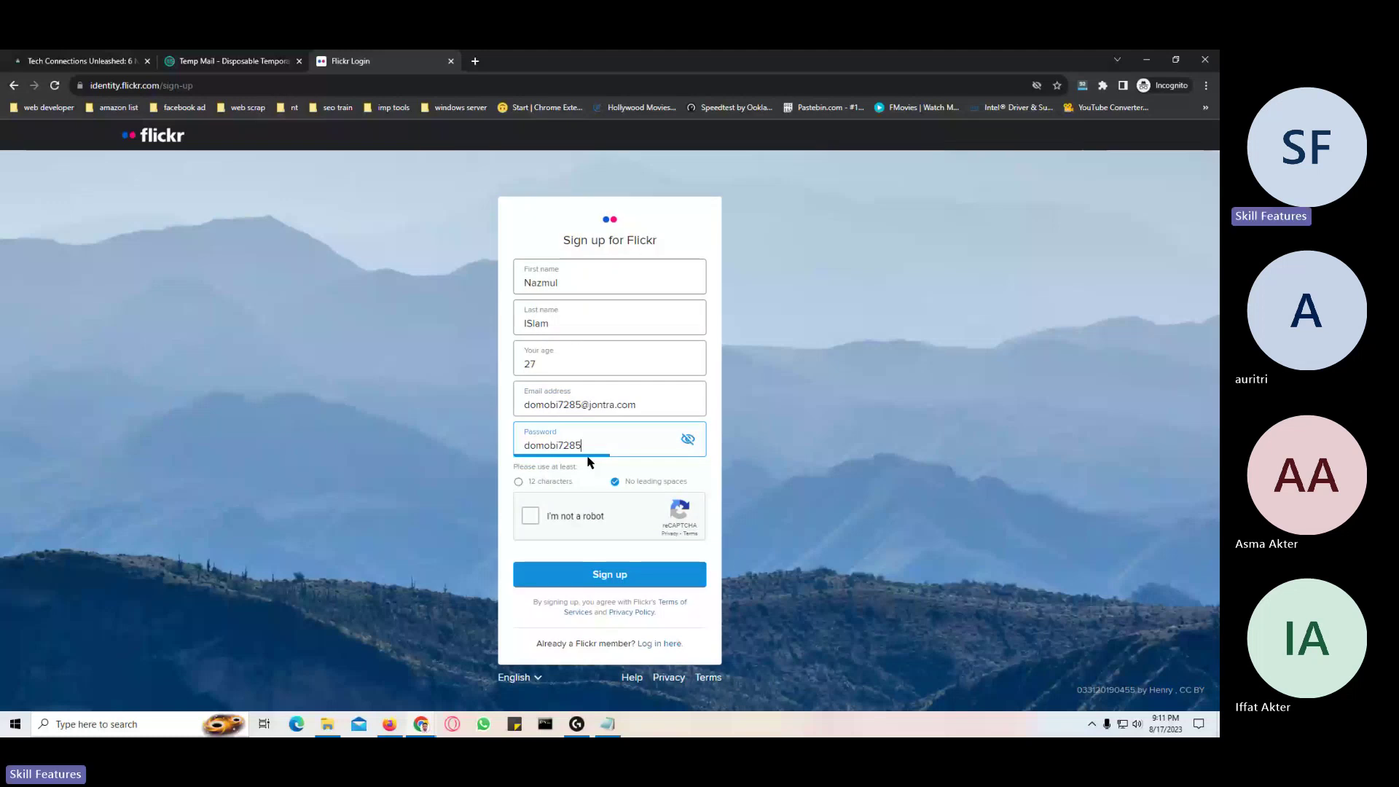
left_click(529, 512)
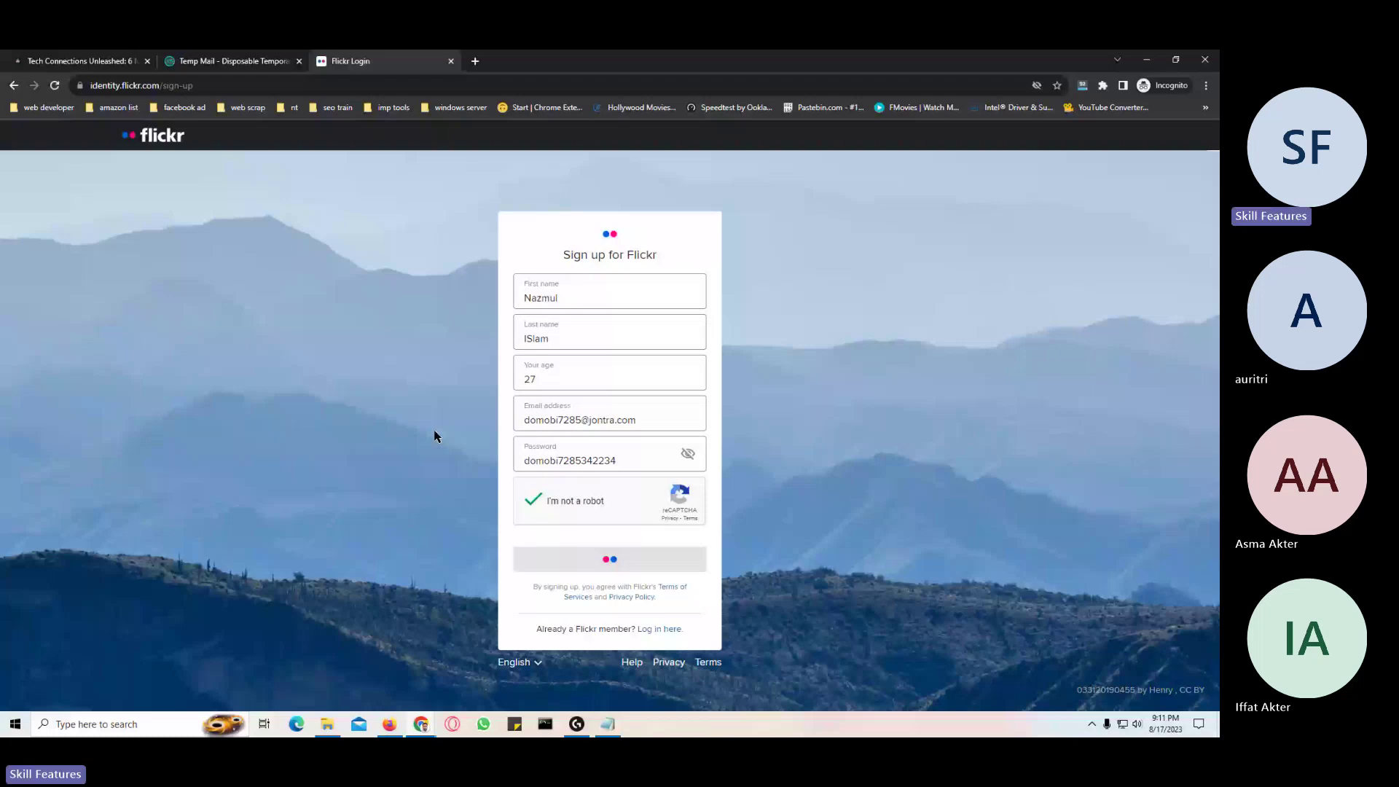
key("ctrl+shift+Tab")
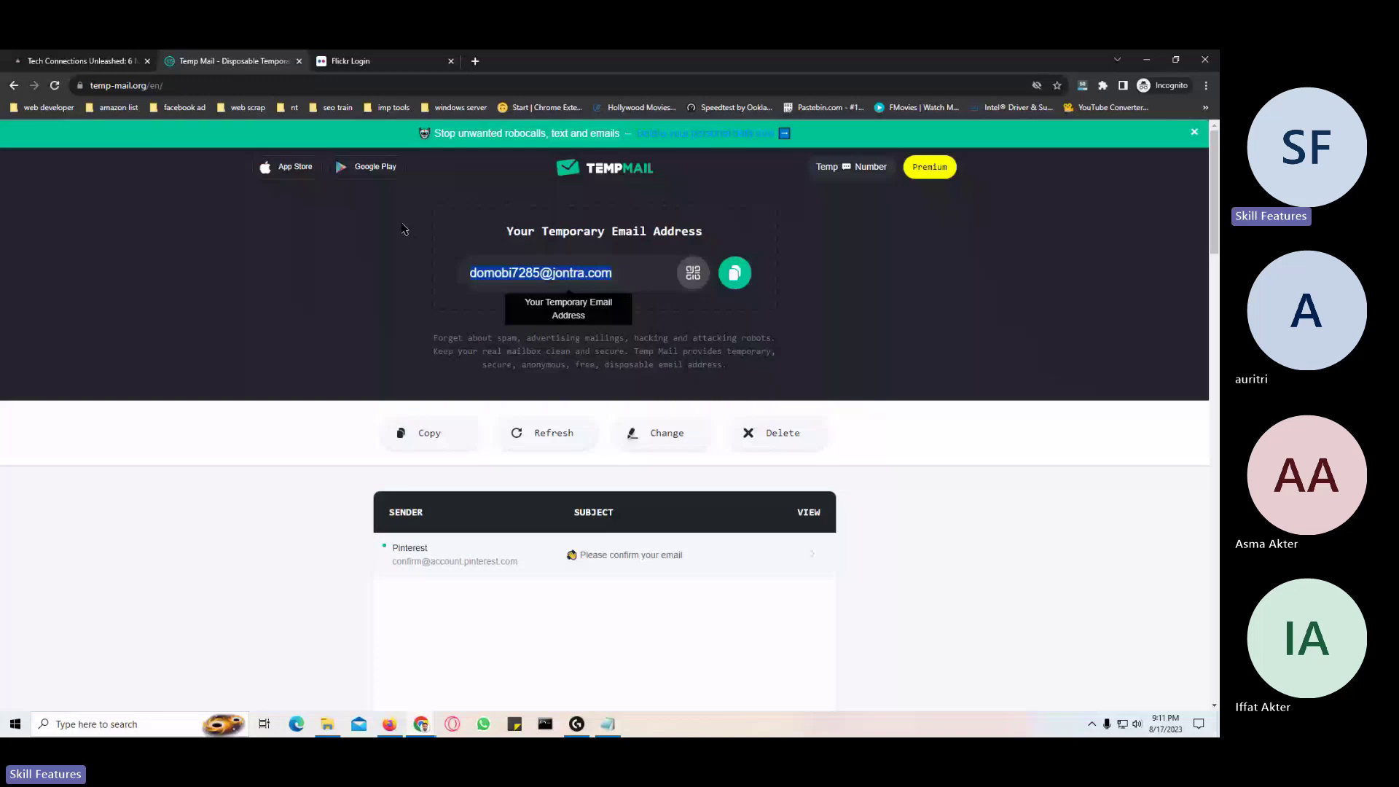
Step: Refresh the Temp Mail inbox for new mail, then open Flickr's photo upload page
scroll(592, 430, "down", 2)
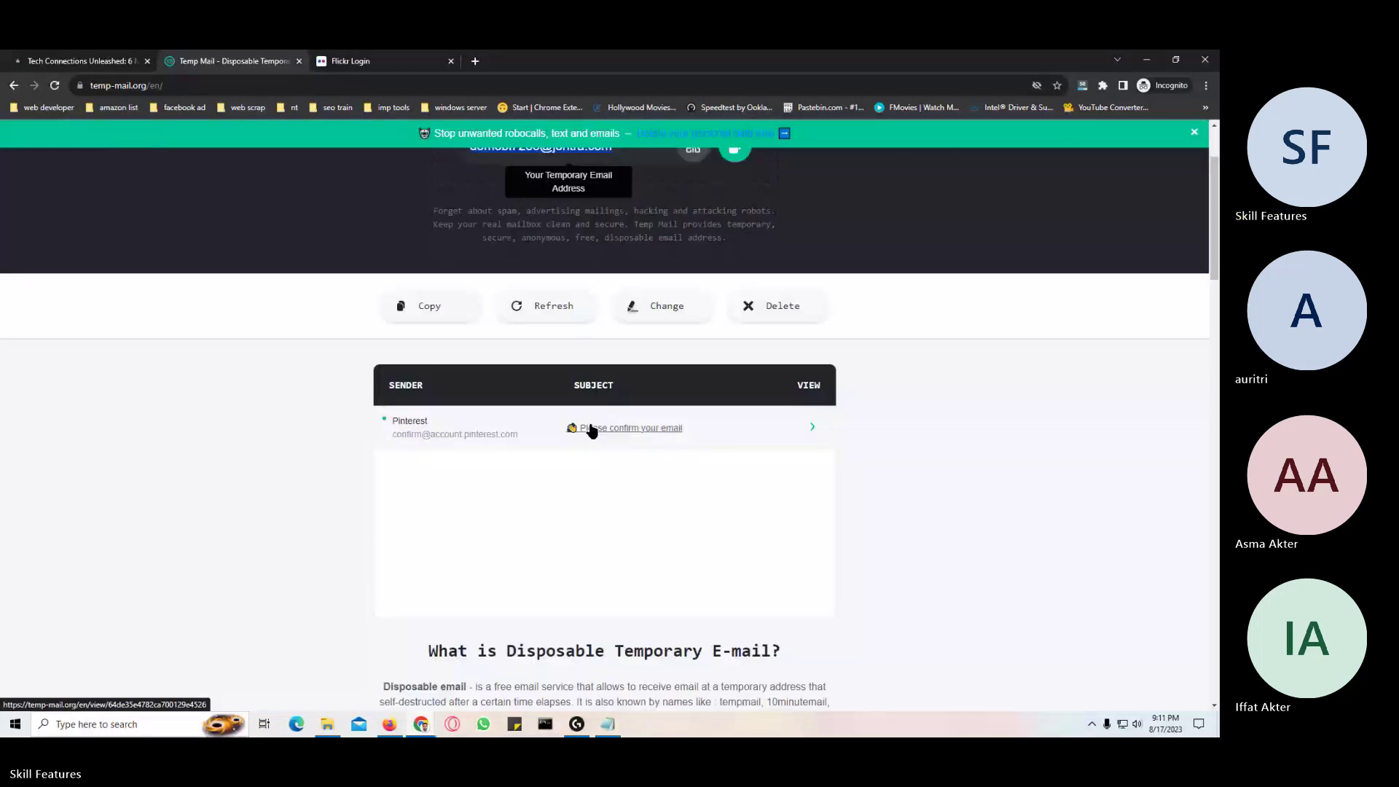
key("F5")
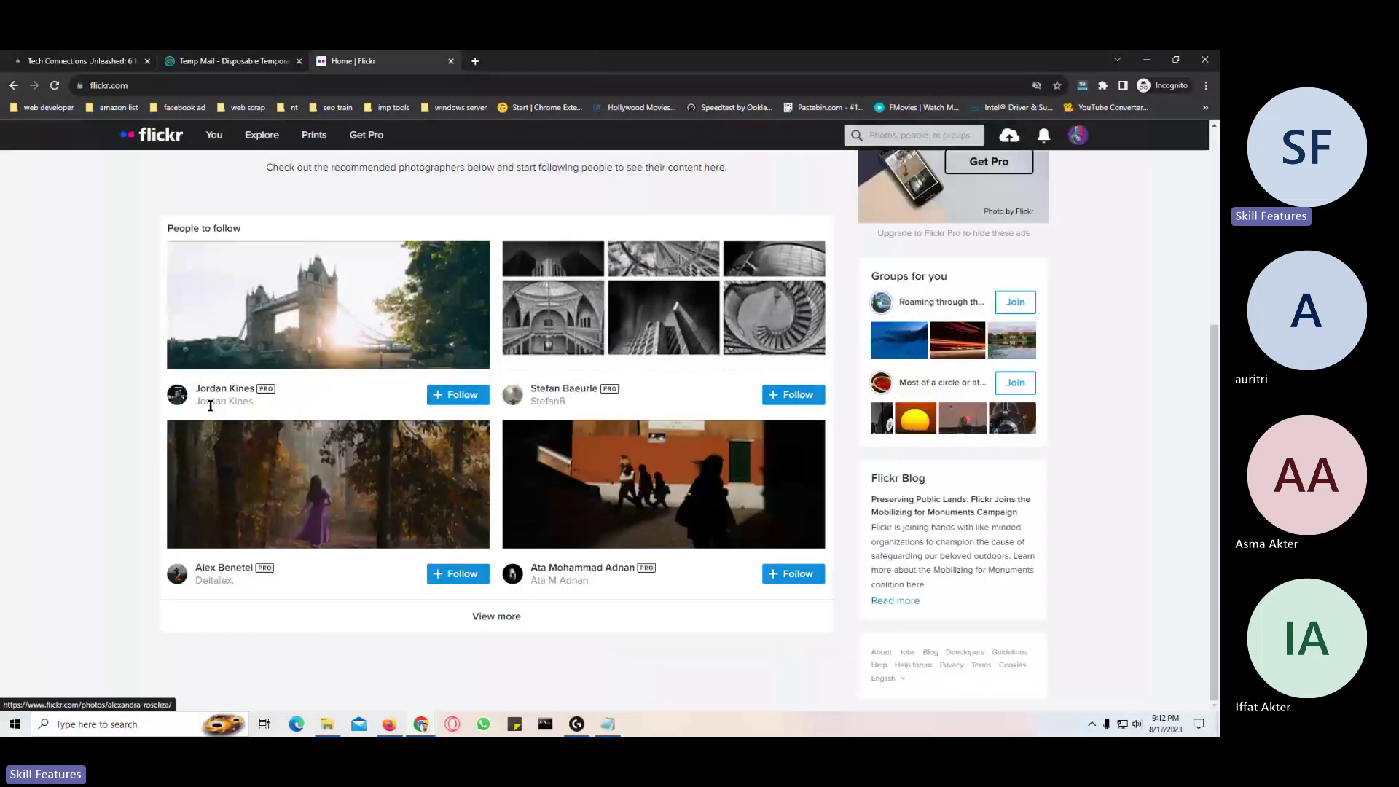
scroll(479, 422, "up", 4)
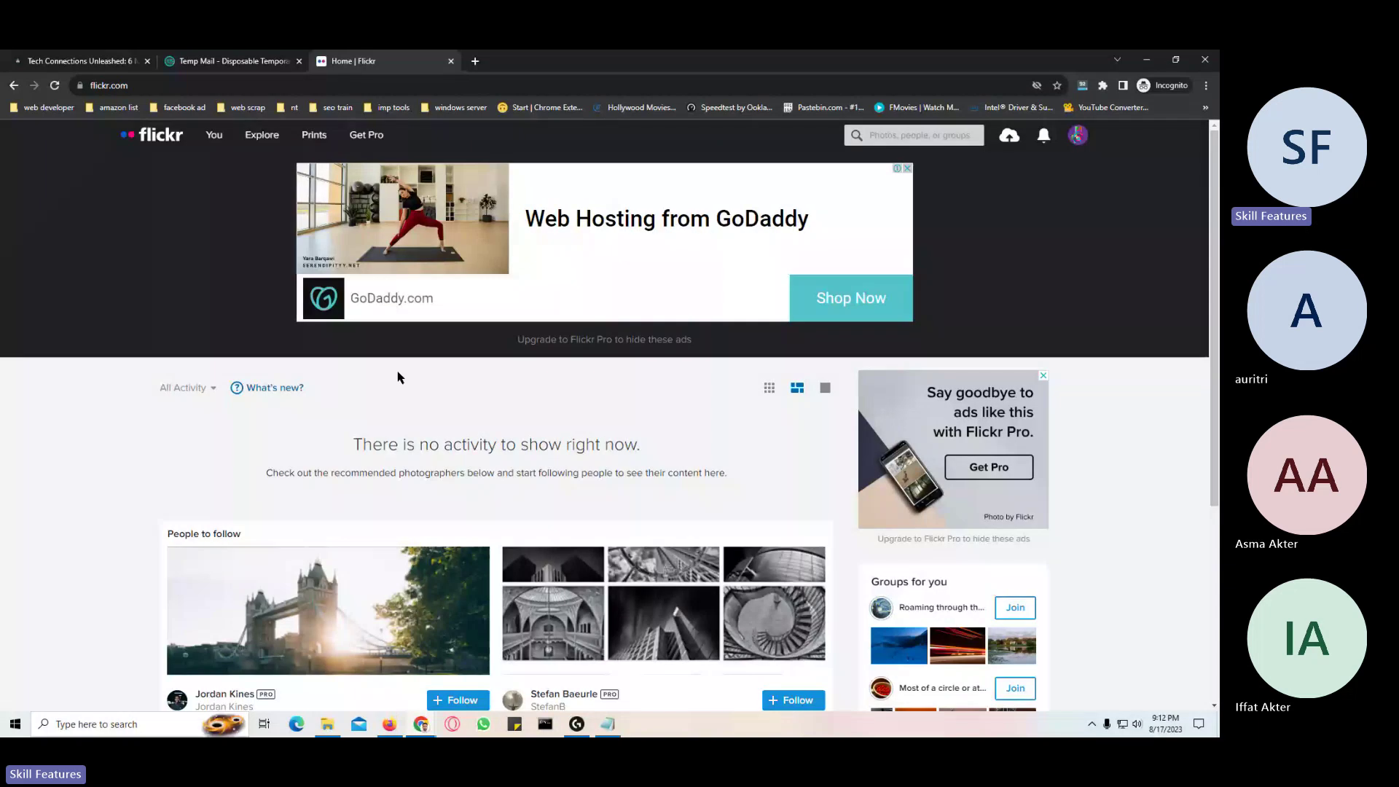
left_click(1009, 141)
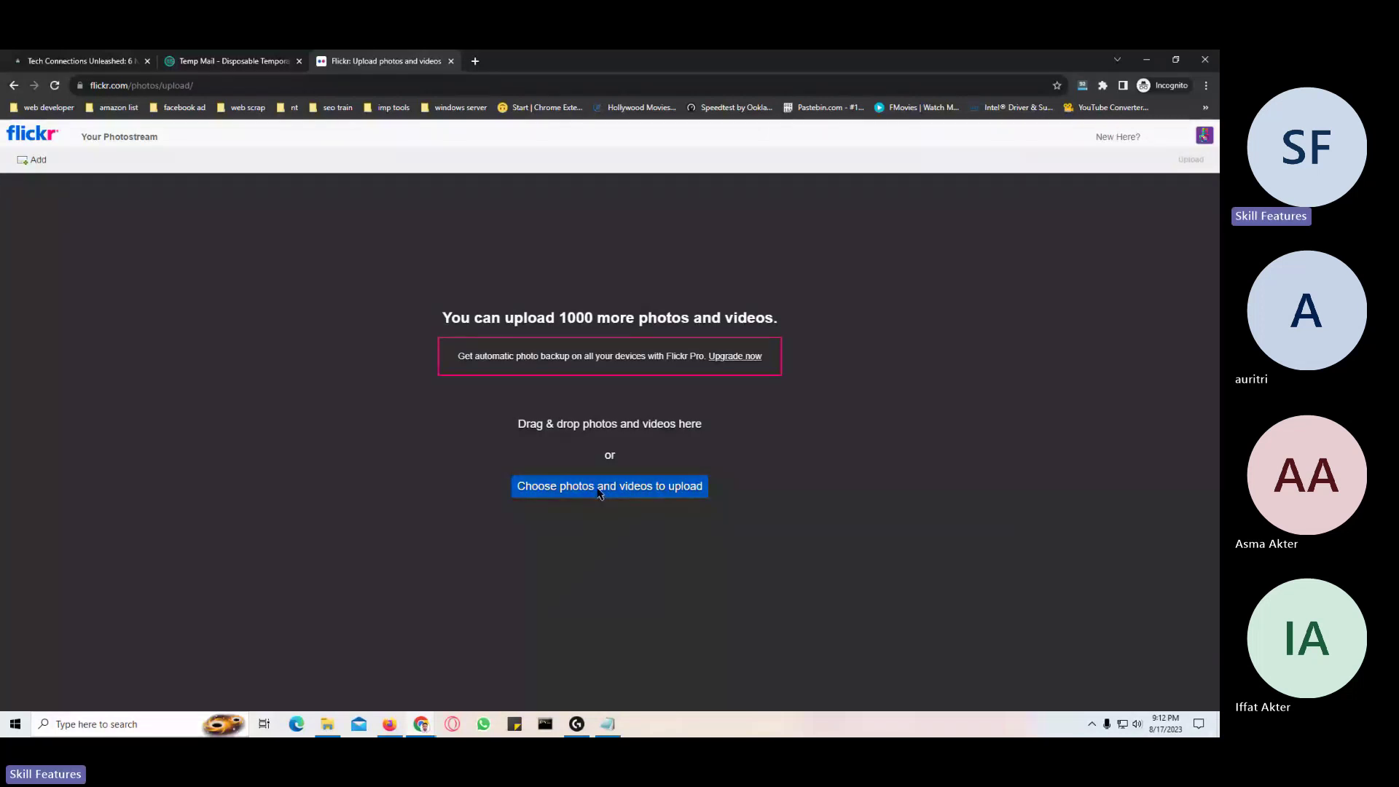
Step: Queue the Desktop network server infographic for upload, remove it again, and open a new tab
left_click(600, 495)
left_click(67, 270)
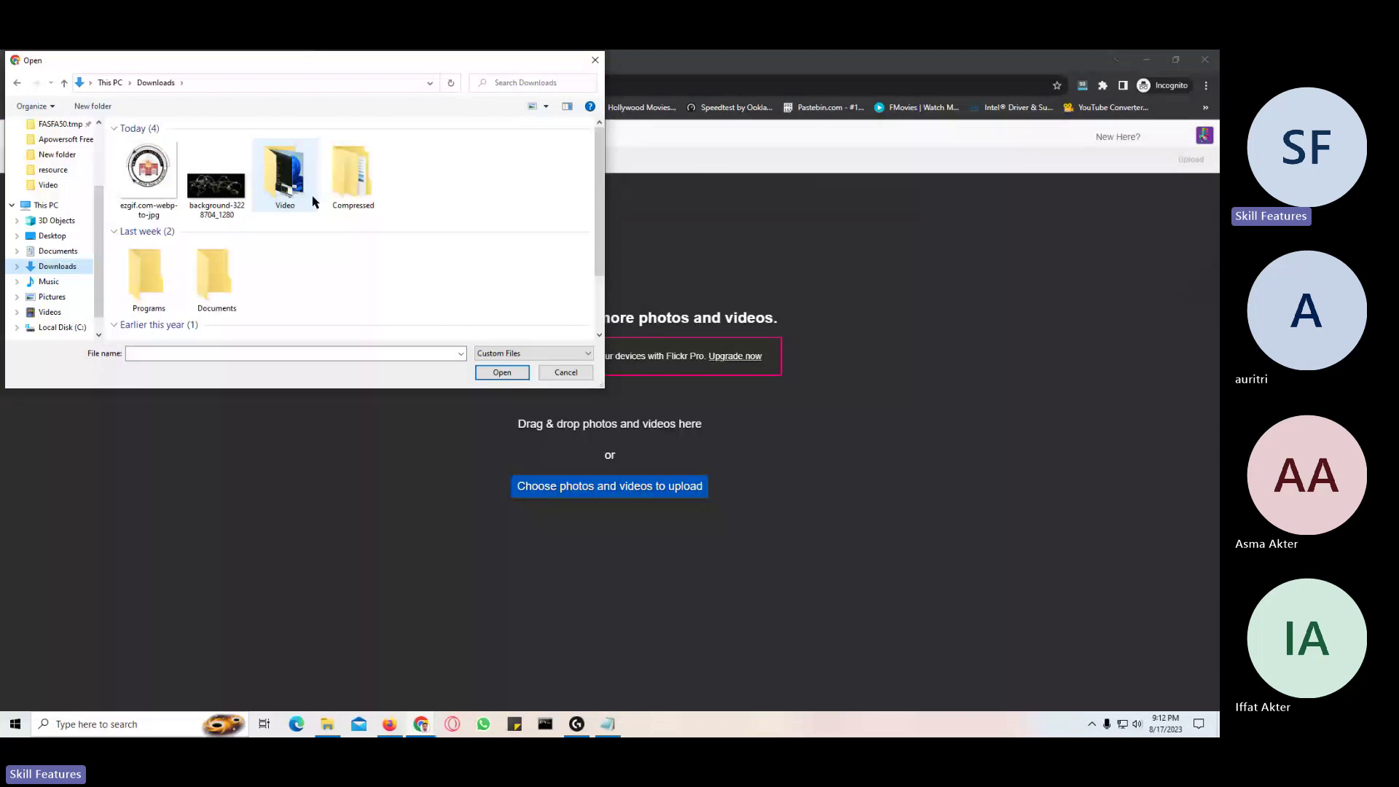
key("alt+Left")
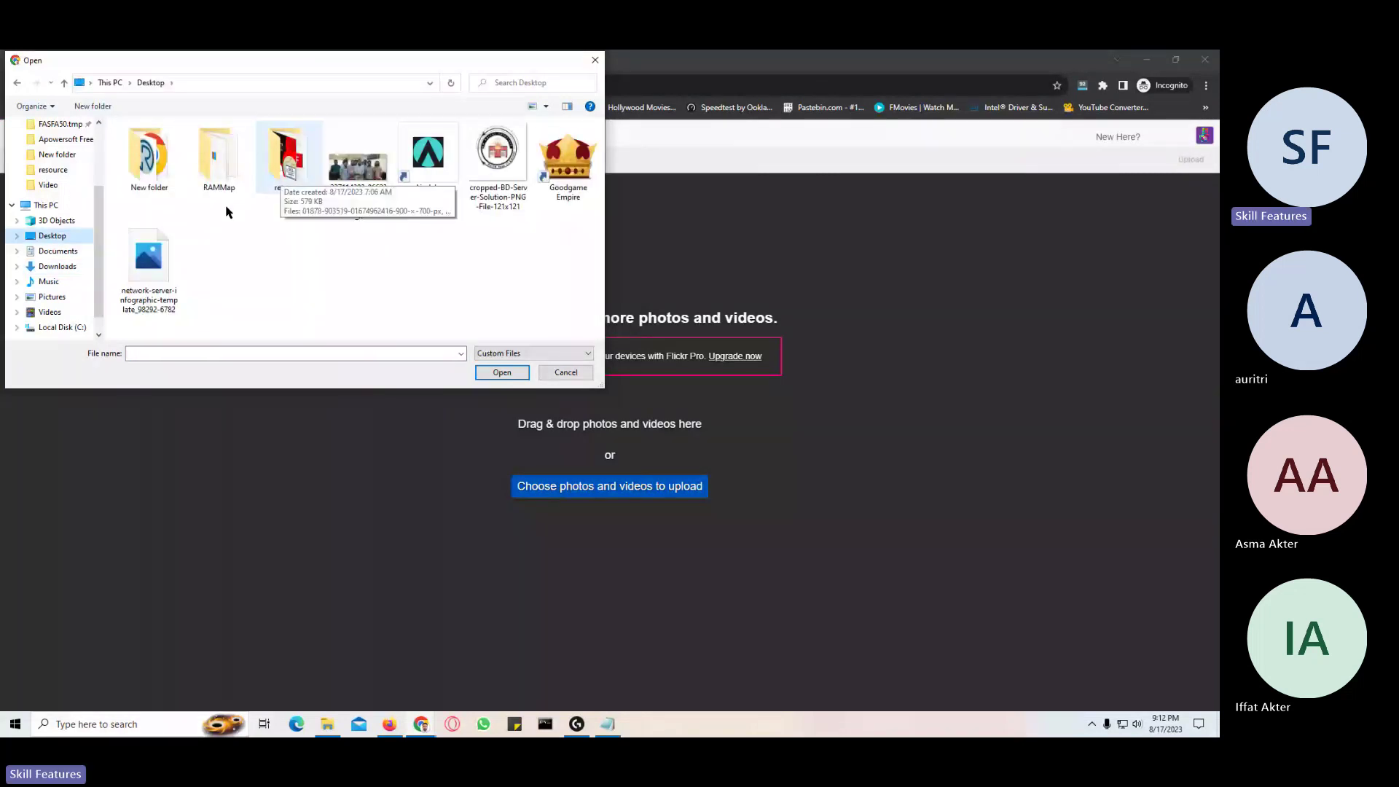
left_click(175, 306)
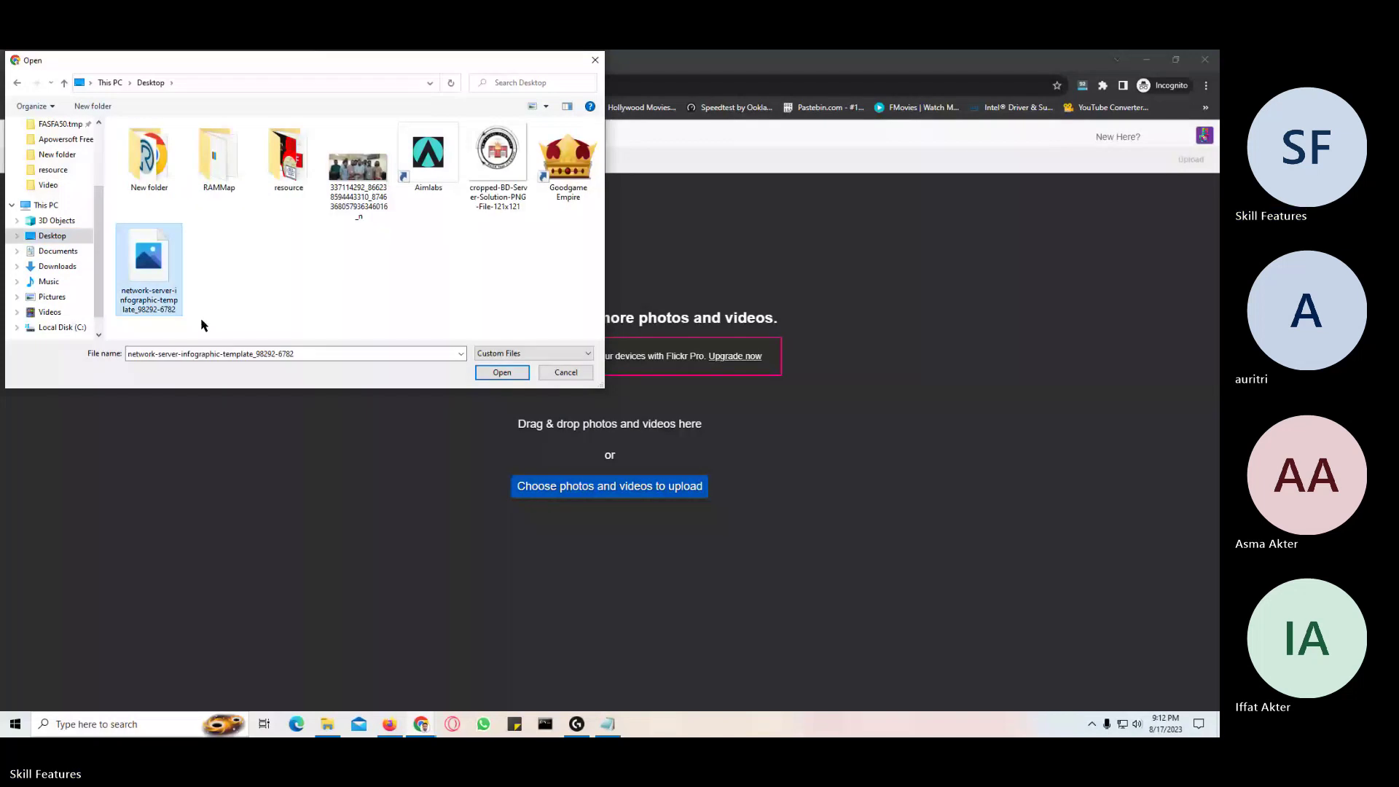
key("Return")
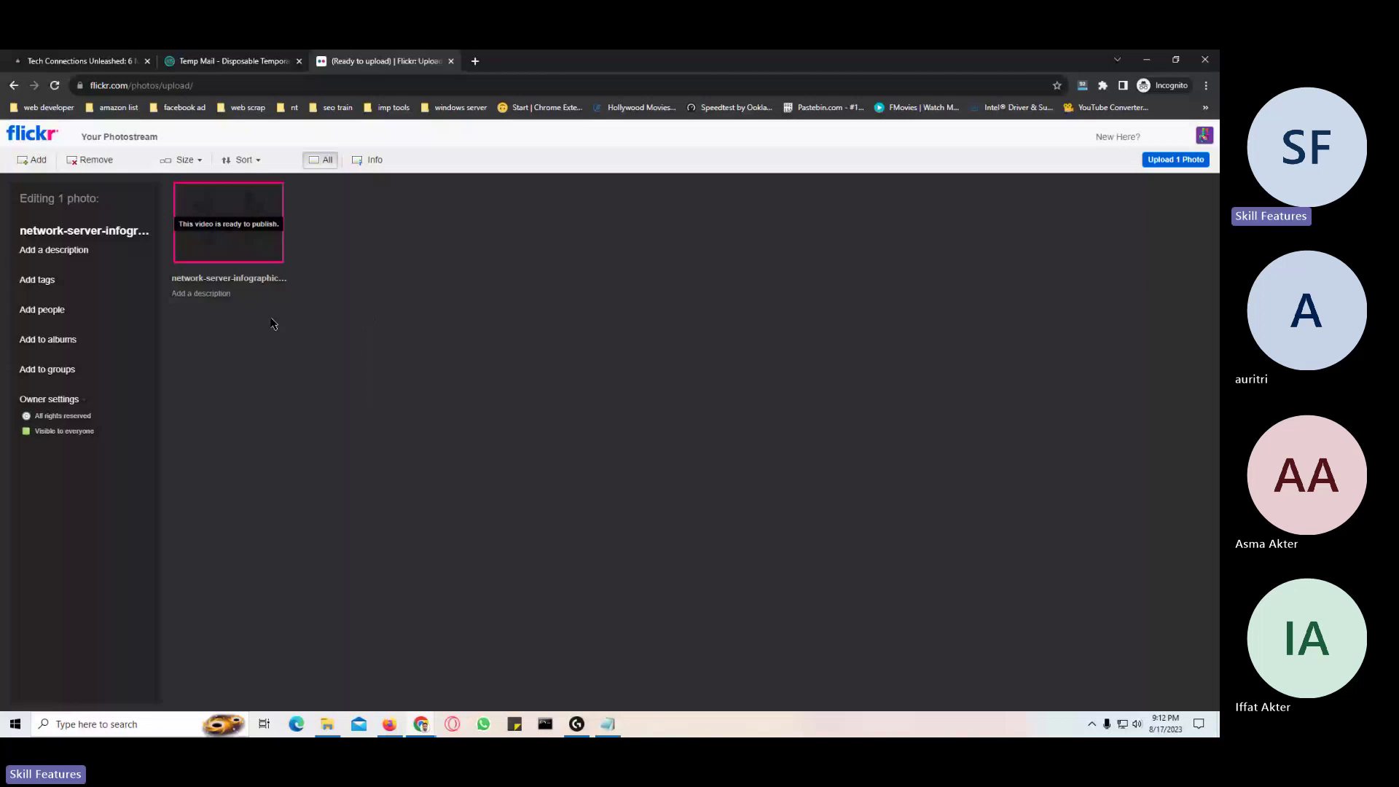
key("Delete")
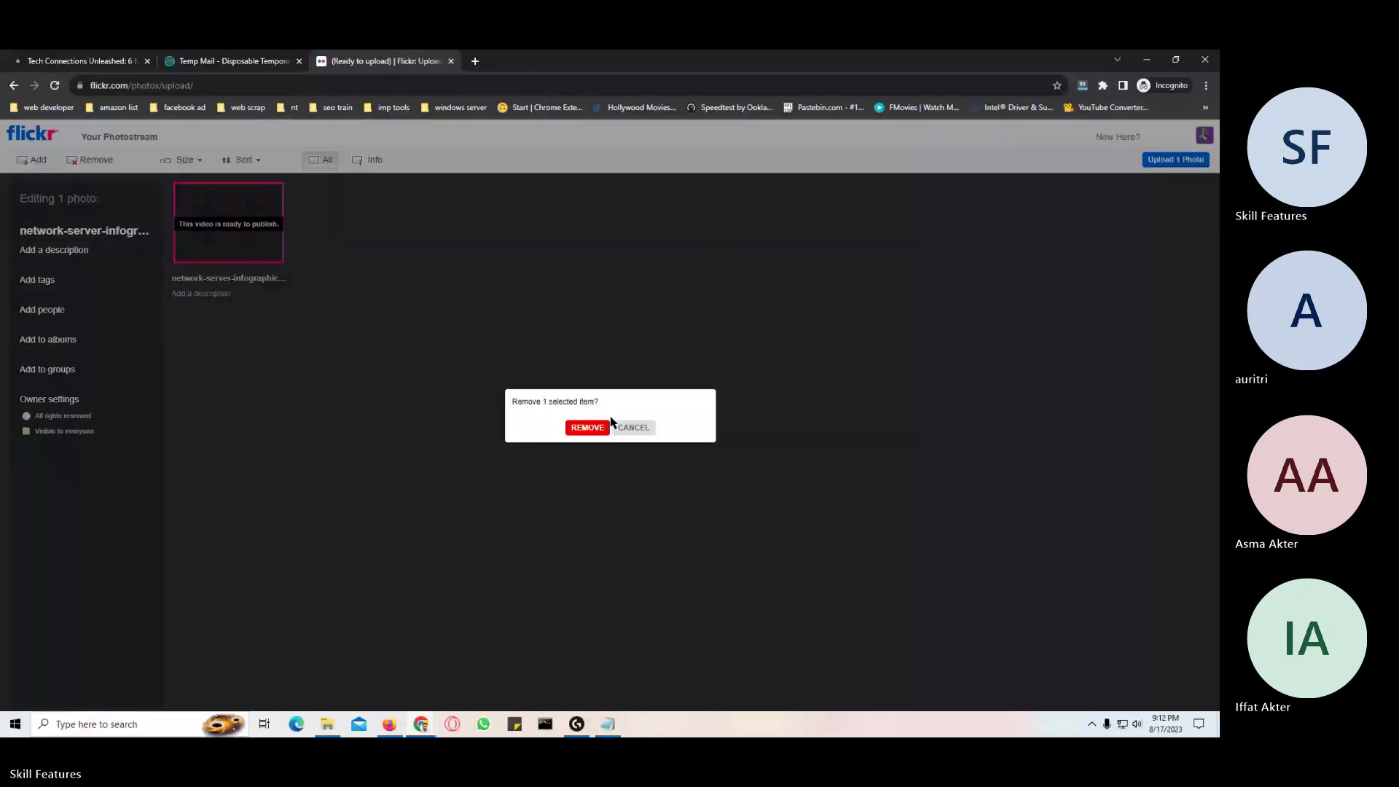
key("ctrl+t")
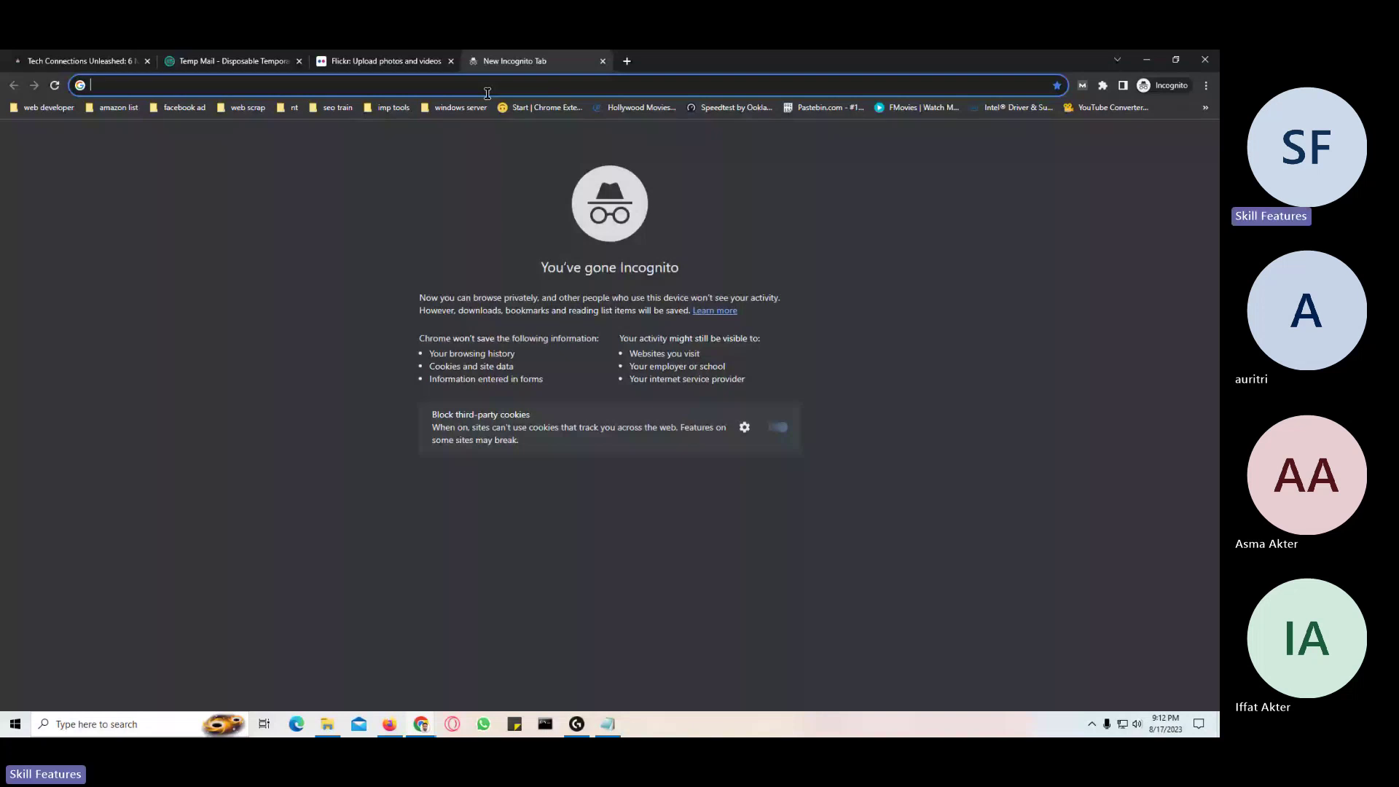
Step: Search 'infoogarpichs jpg', browse the Freepik infographic results, then return to Google Images
type("infoogarp")
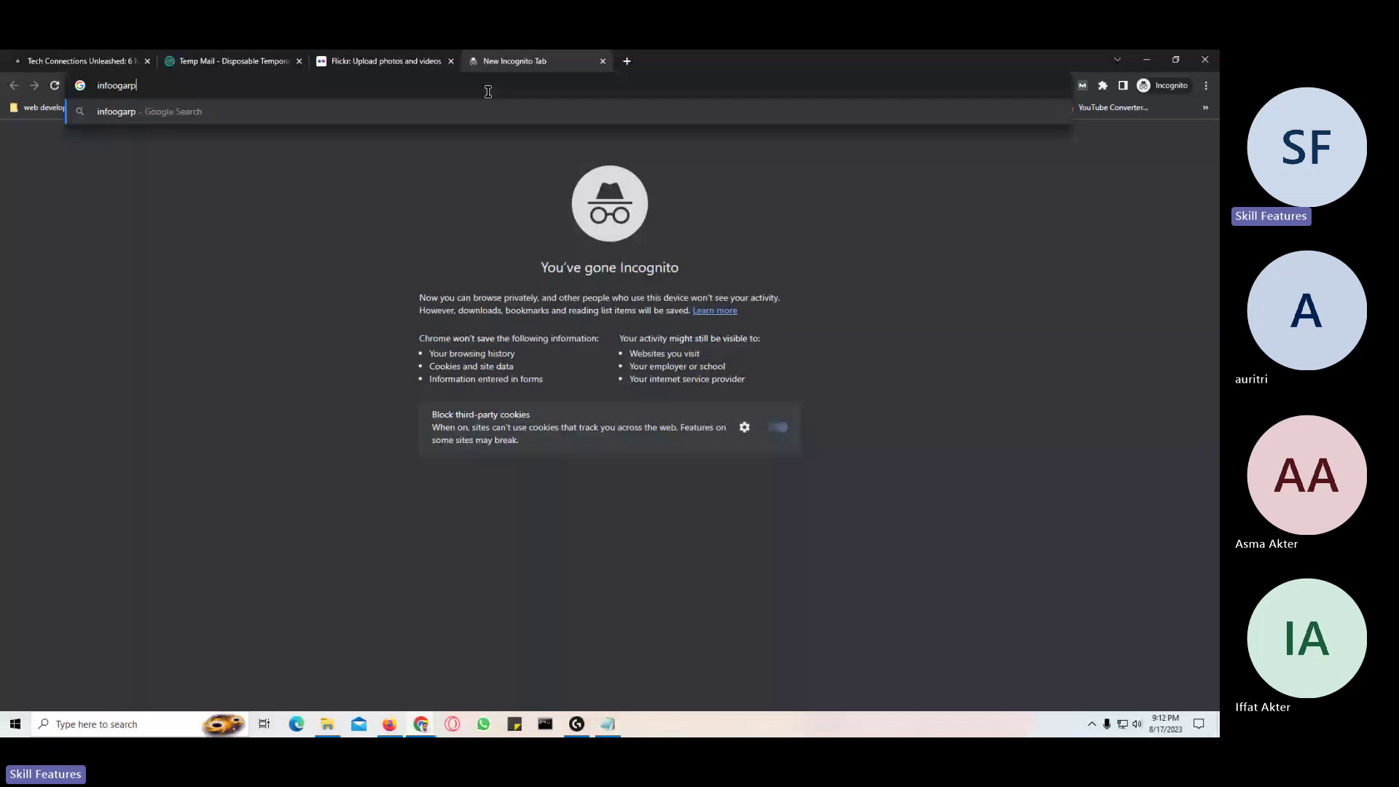
type("ichs jpg")
key("Return")
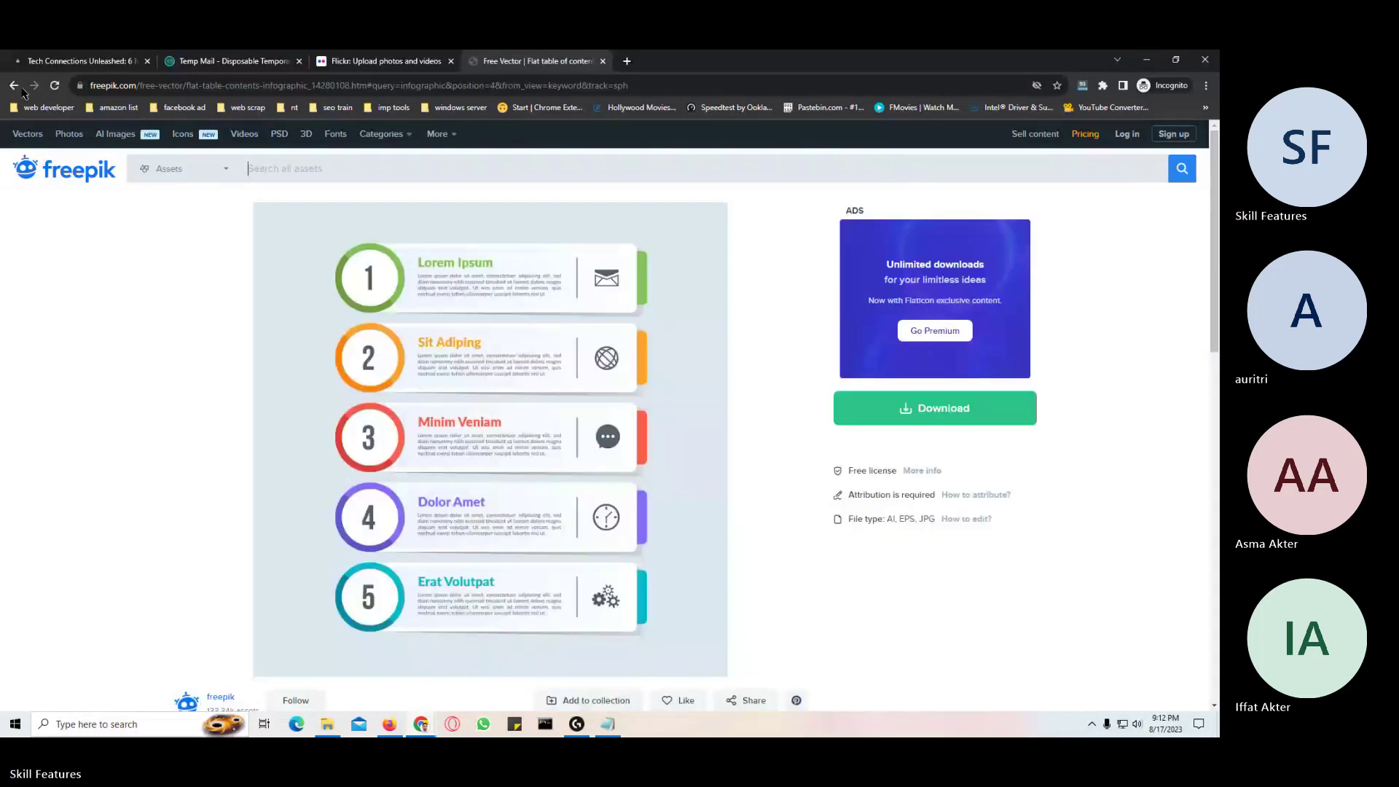
left_click(15, 85)
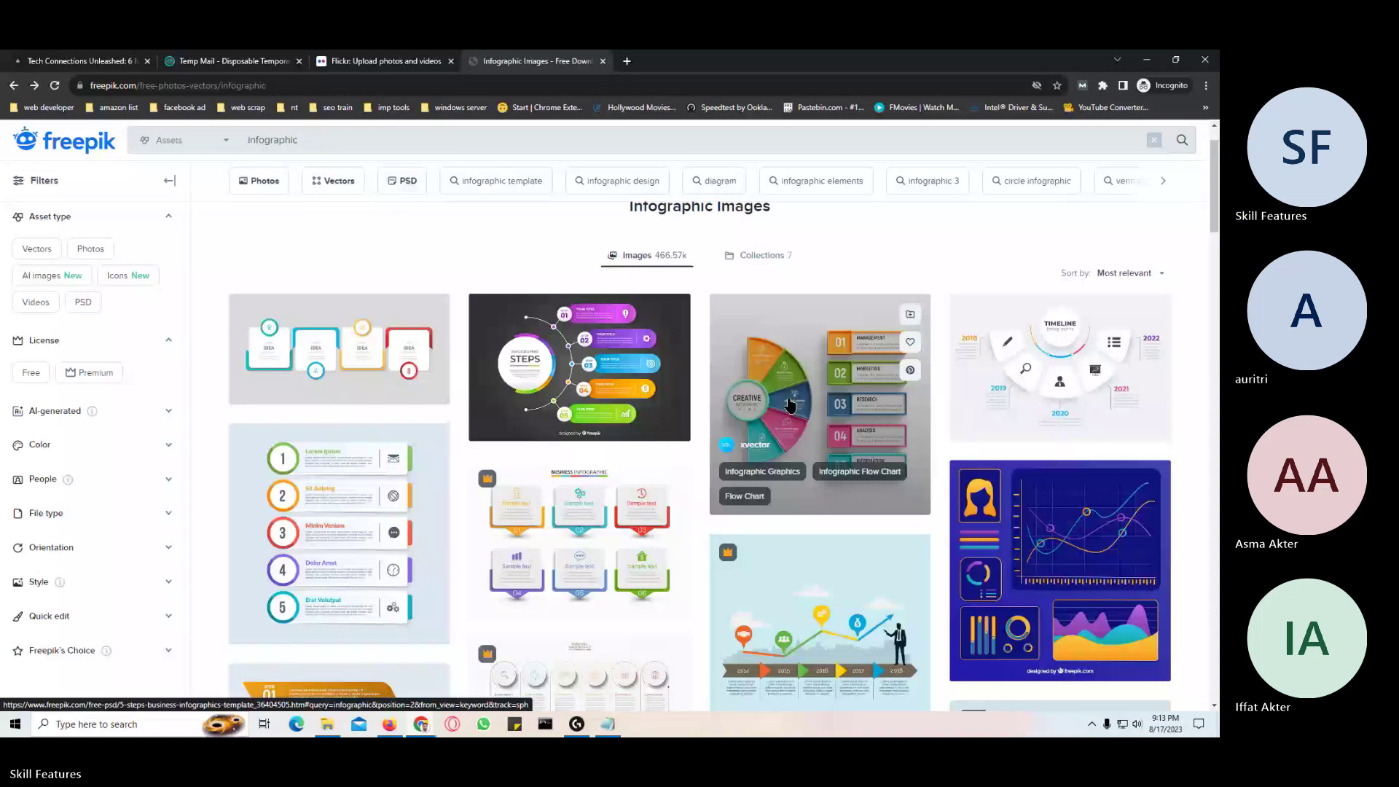
scroll(790, 404, "down", 3)
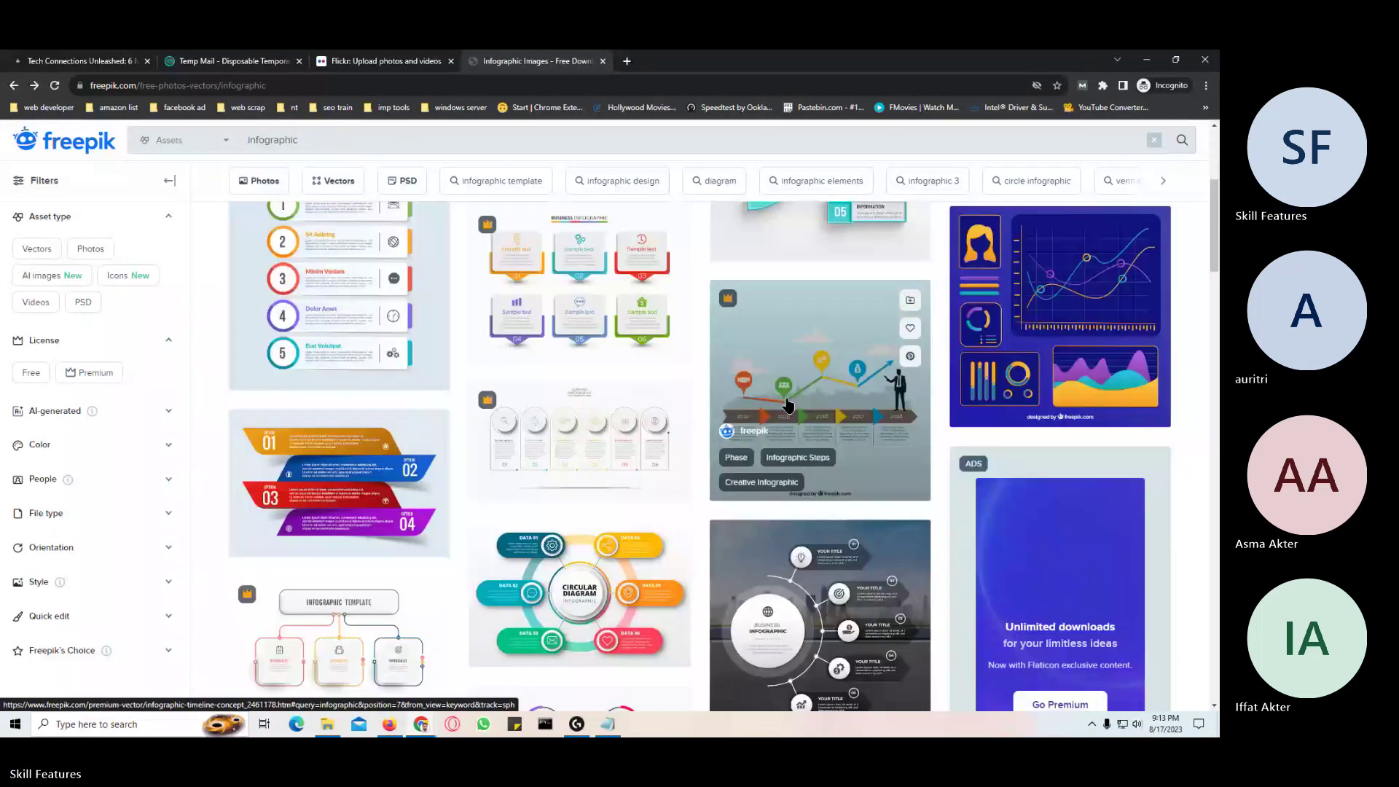
scroll(790, 404, "down", 4)
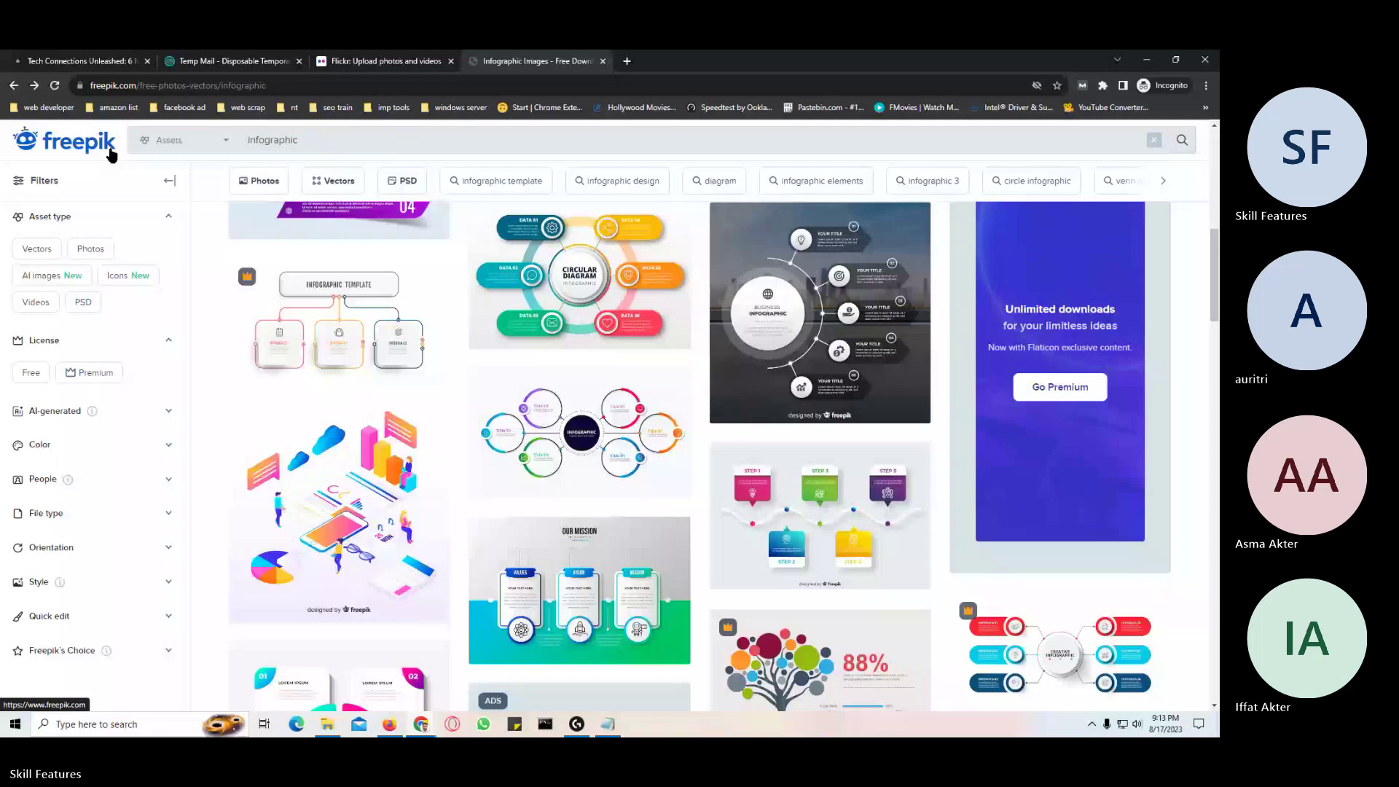
key("alt+Left")
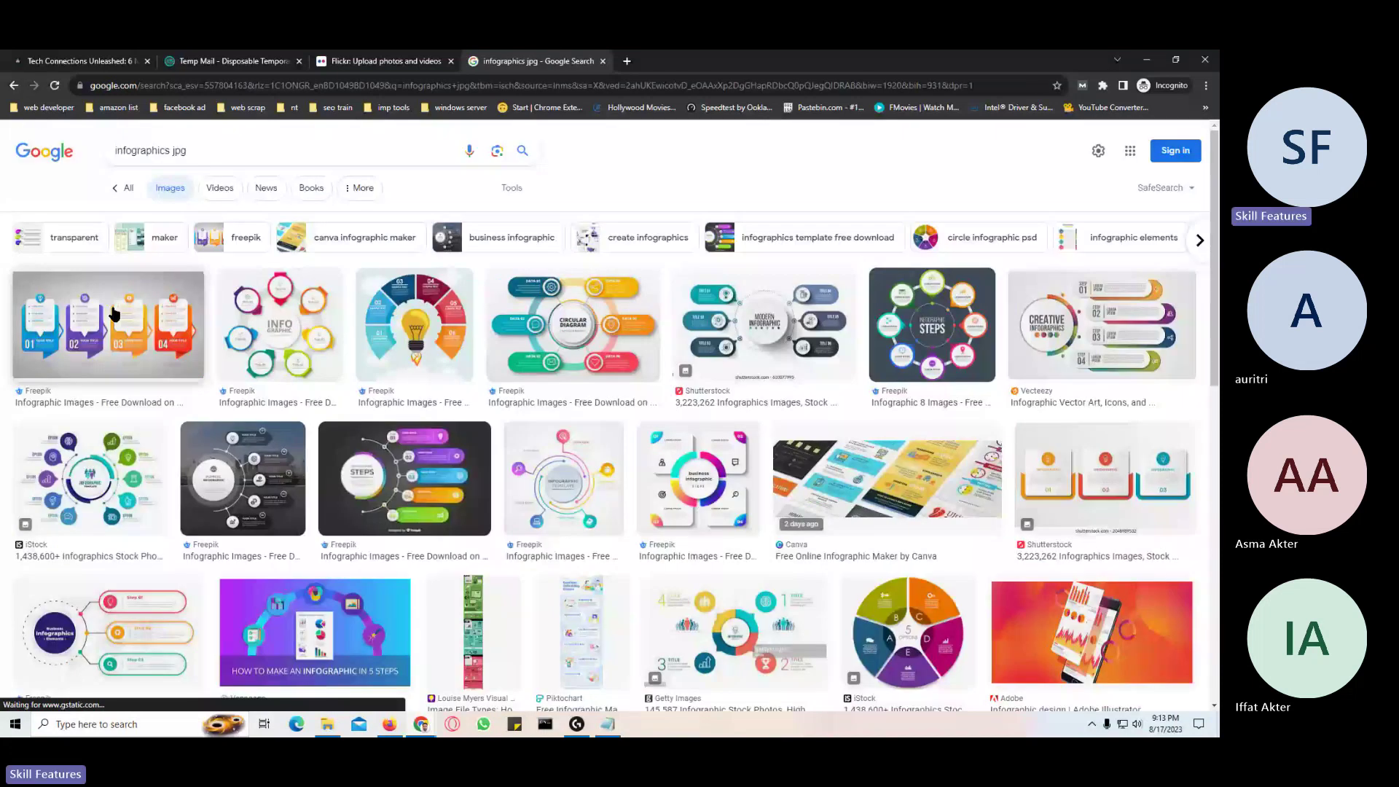
Step: Preview a Piktochart infographic result in its own tab, then return to the image results
scroll(881, 453, "down", 4)
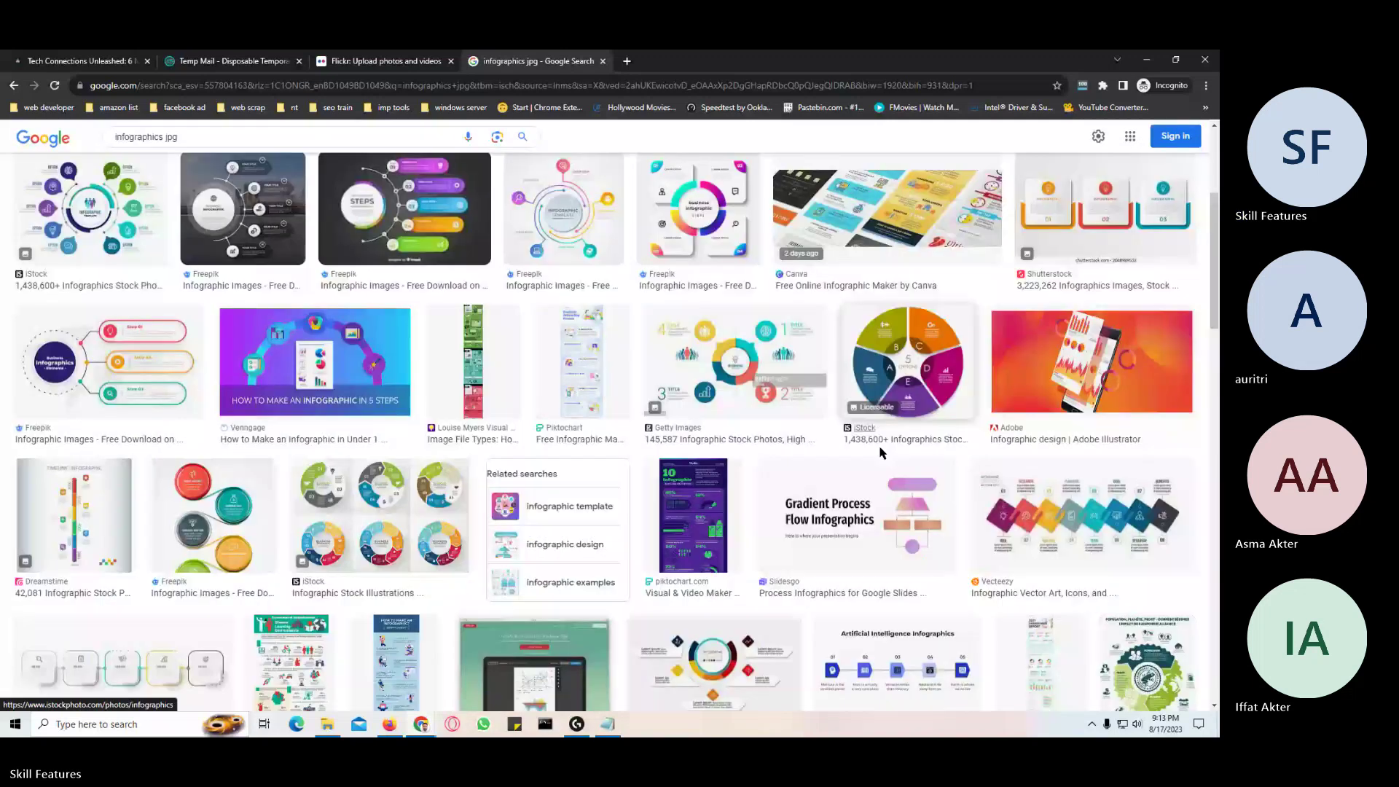
scroll(690, 373, "down", 3)
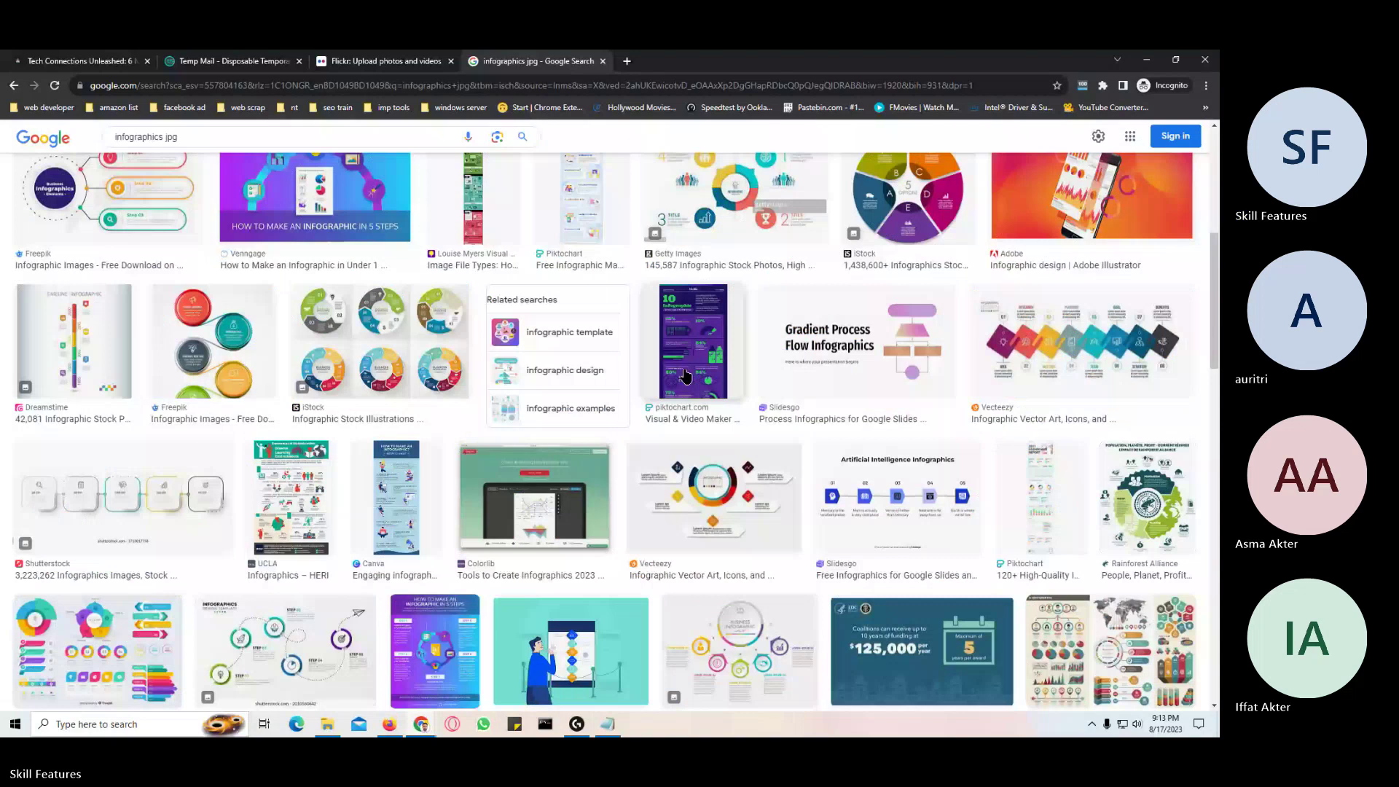
left_click(685, 376)
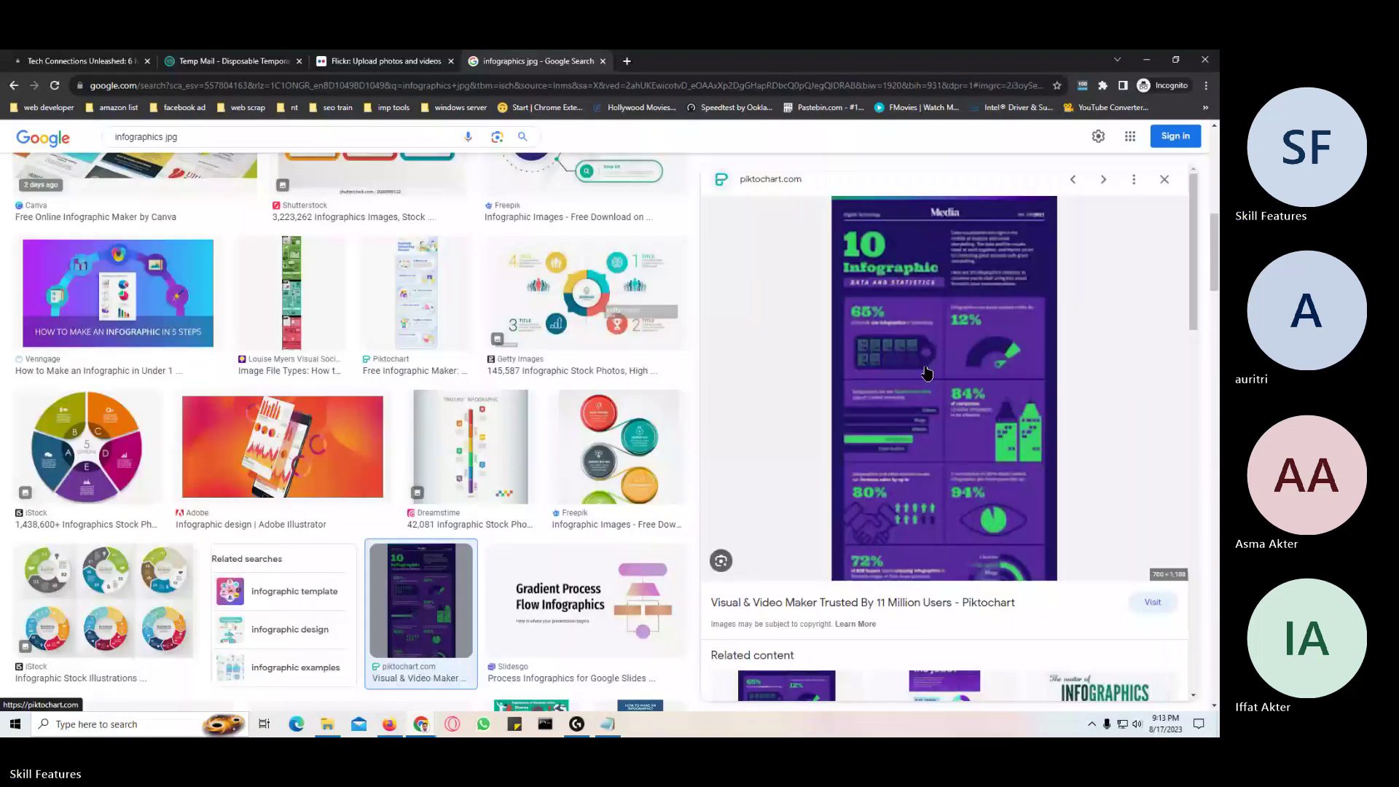
left_click_drag(927, 373, 689, 61)
right_click(612, 362)
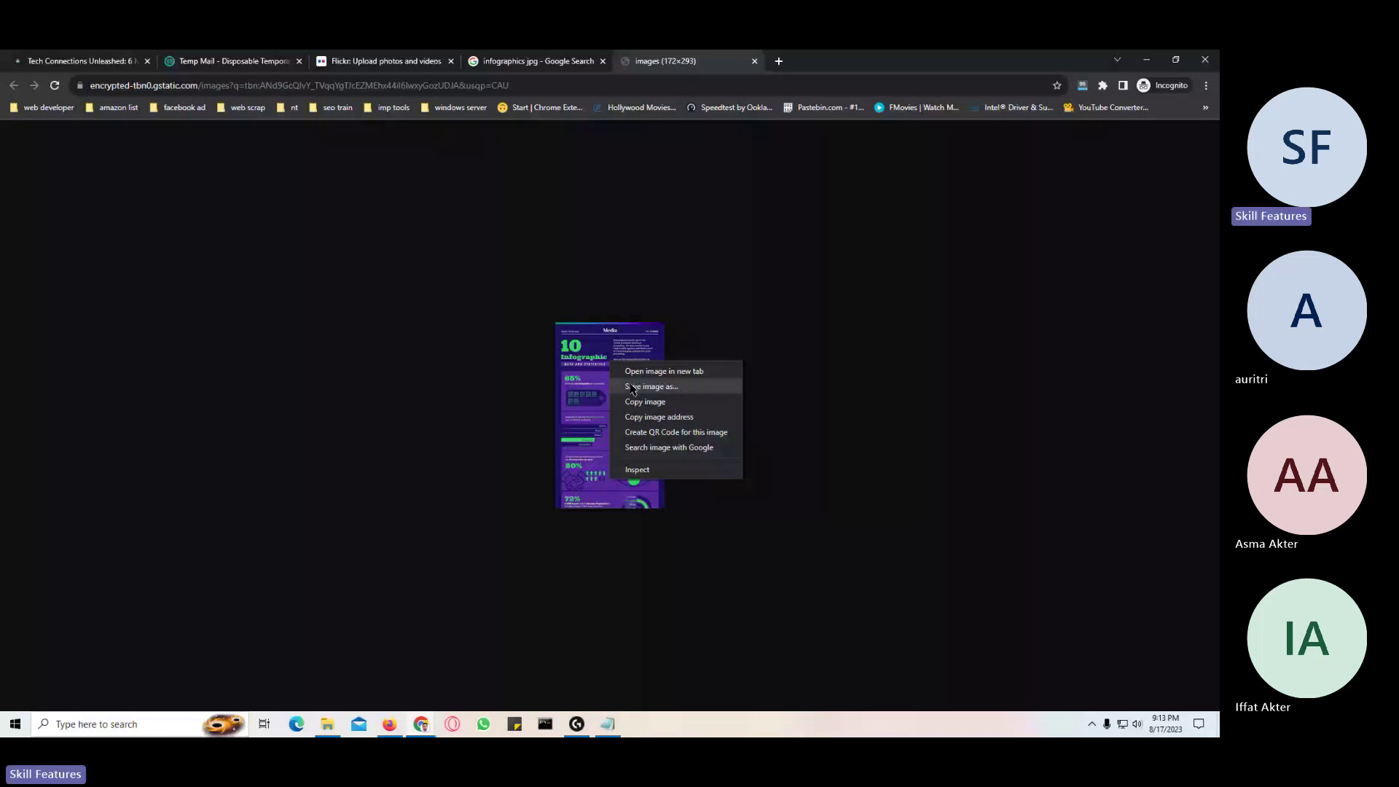
left_click(535, 61)
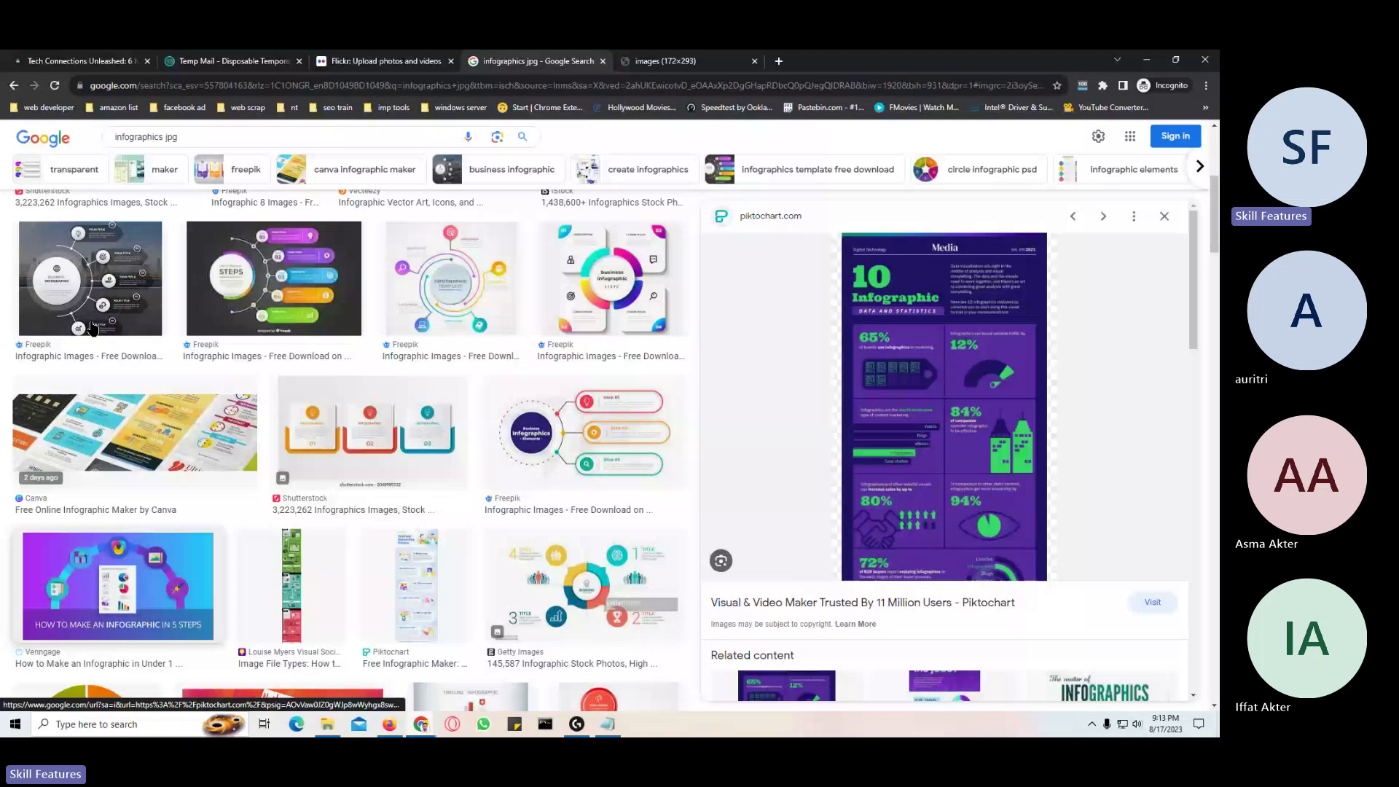
scroll(226, 305, "up", 1)
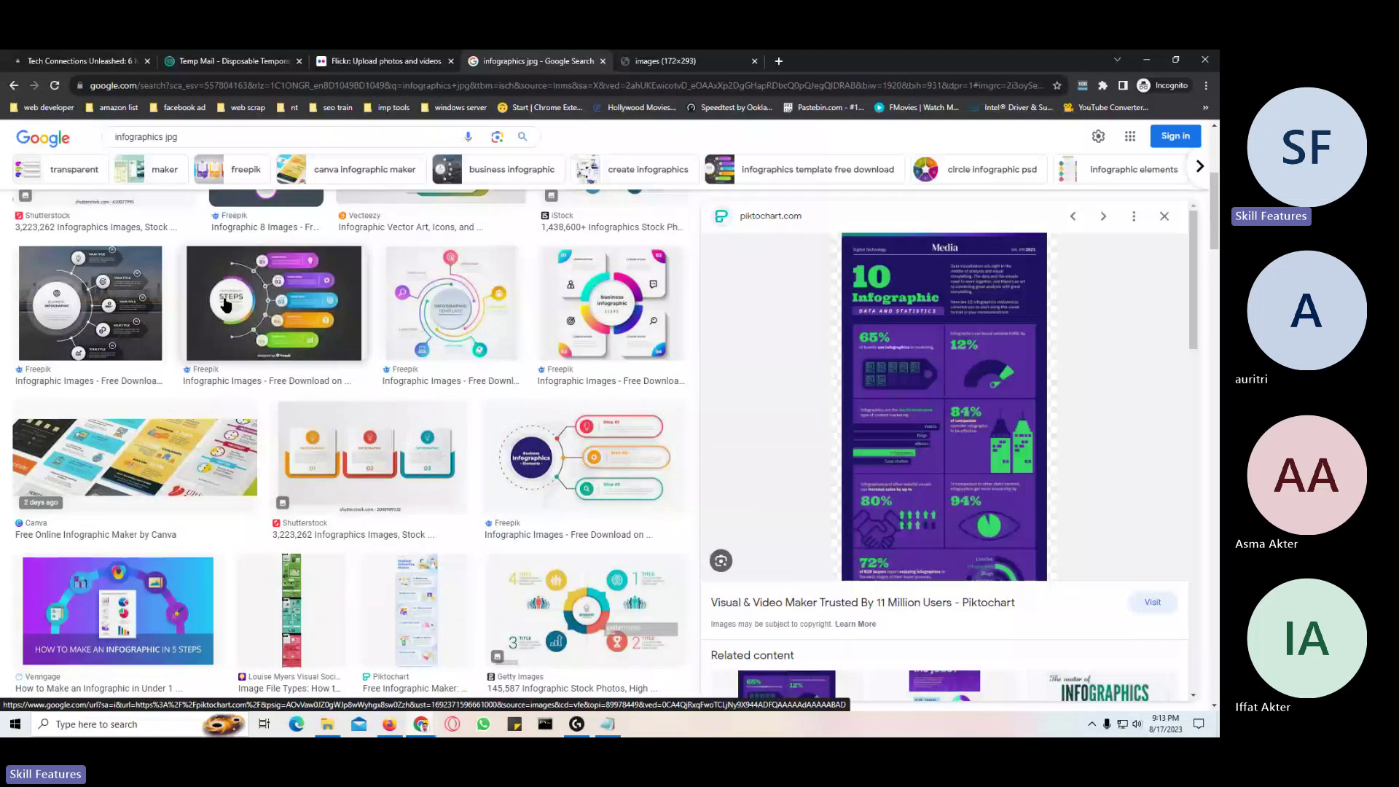
Step: Save the Freepik business infographic template image to the Desktop as a JPG
left_click(90, 302)
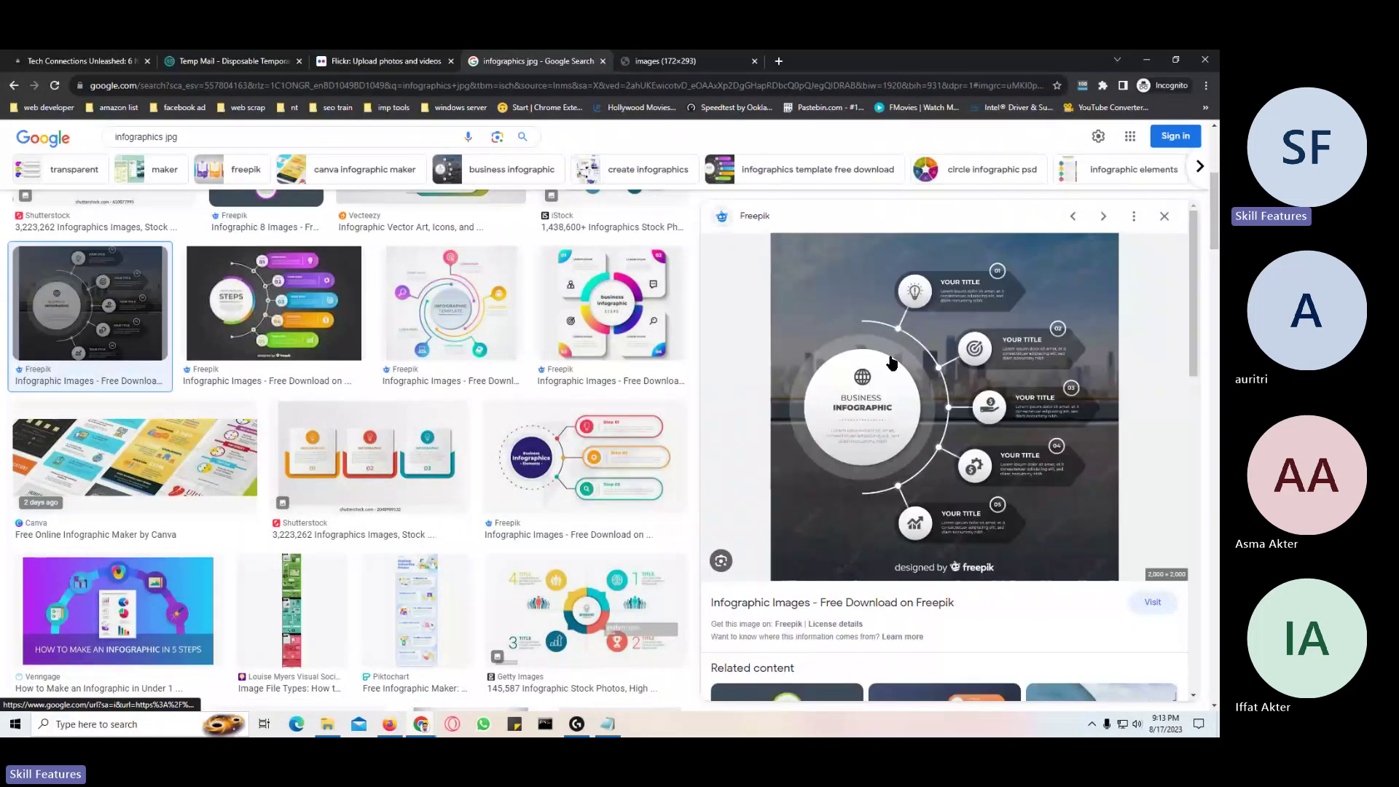
left_click(891, 363)
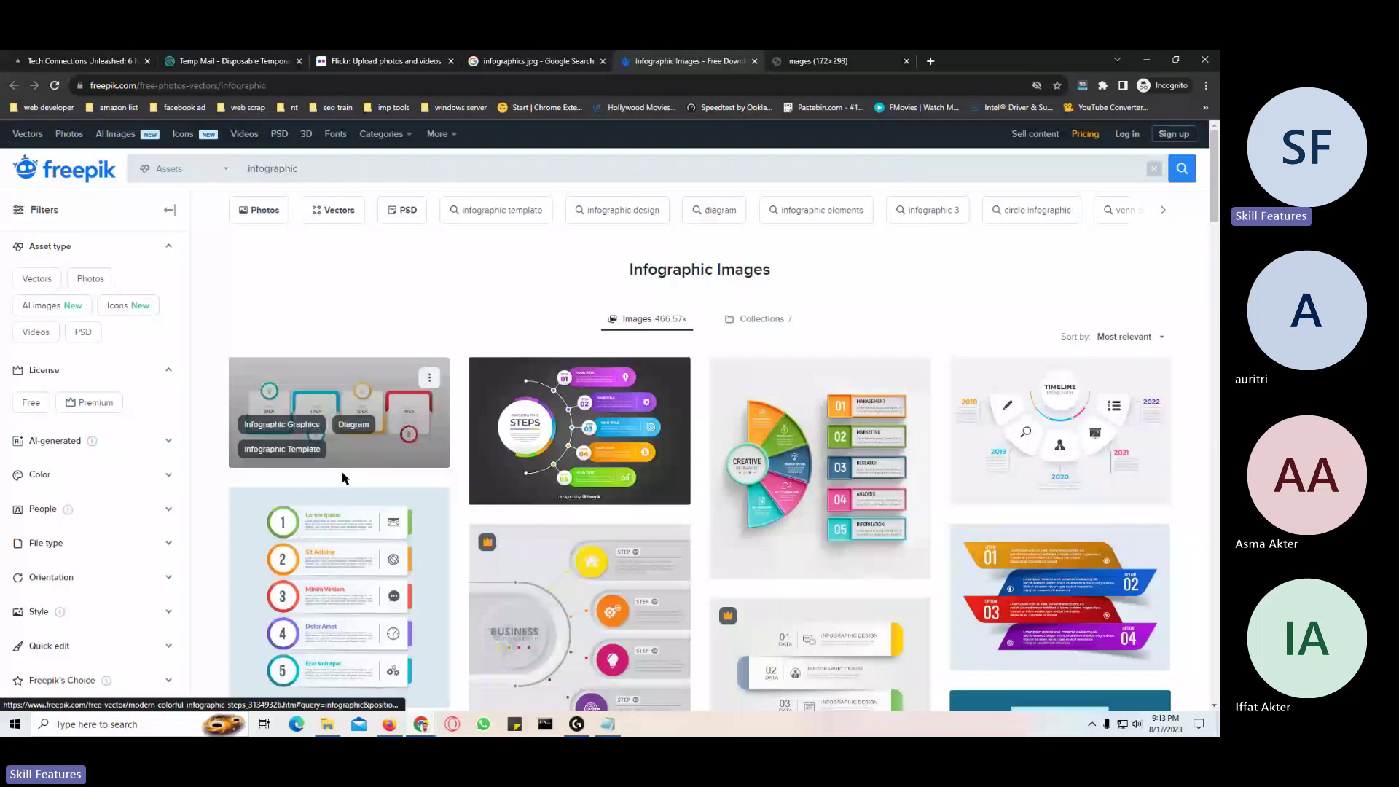
left_click(524, 562)
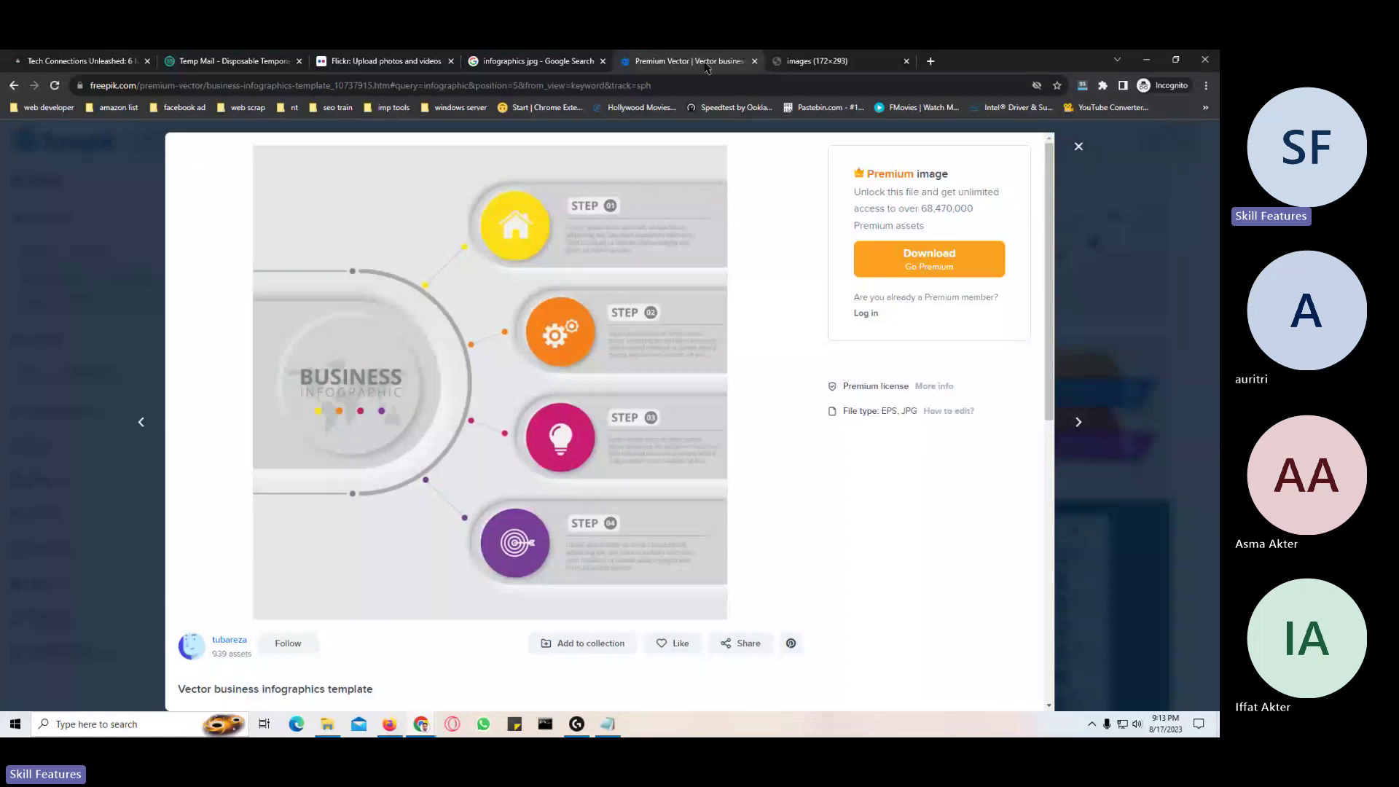
right_click(577, 290)
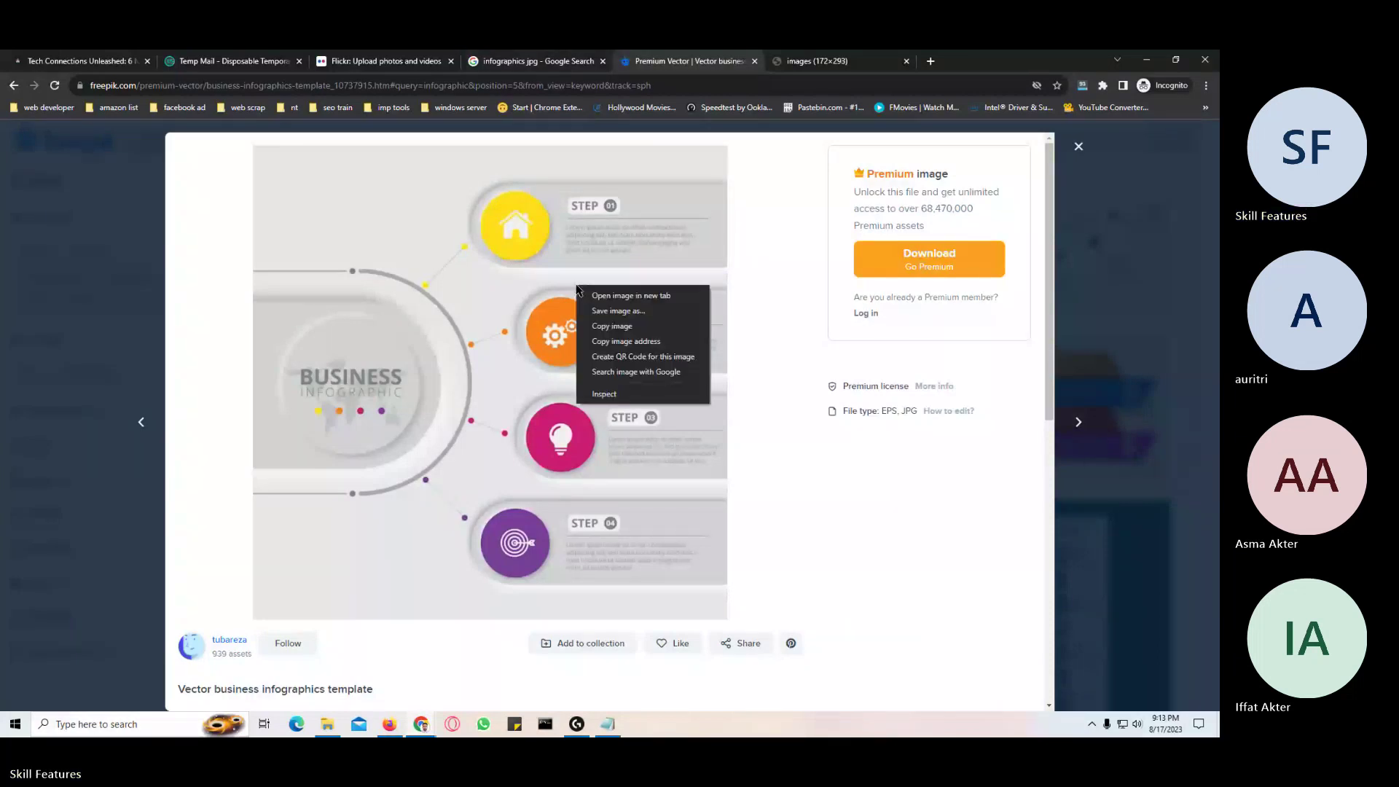
left_click(631, 295)
right_click(631, 297)
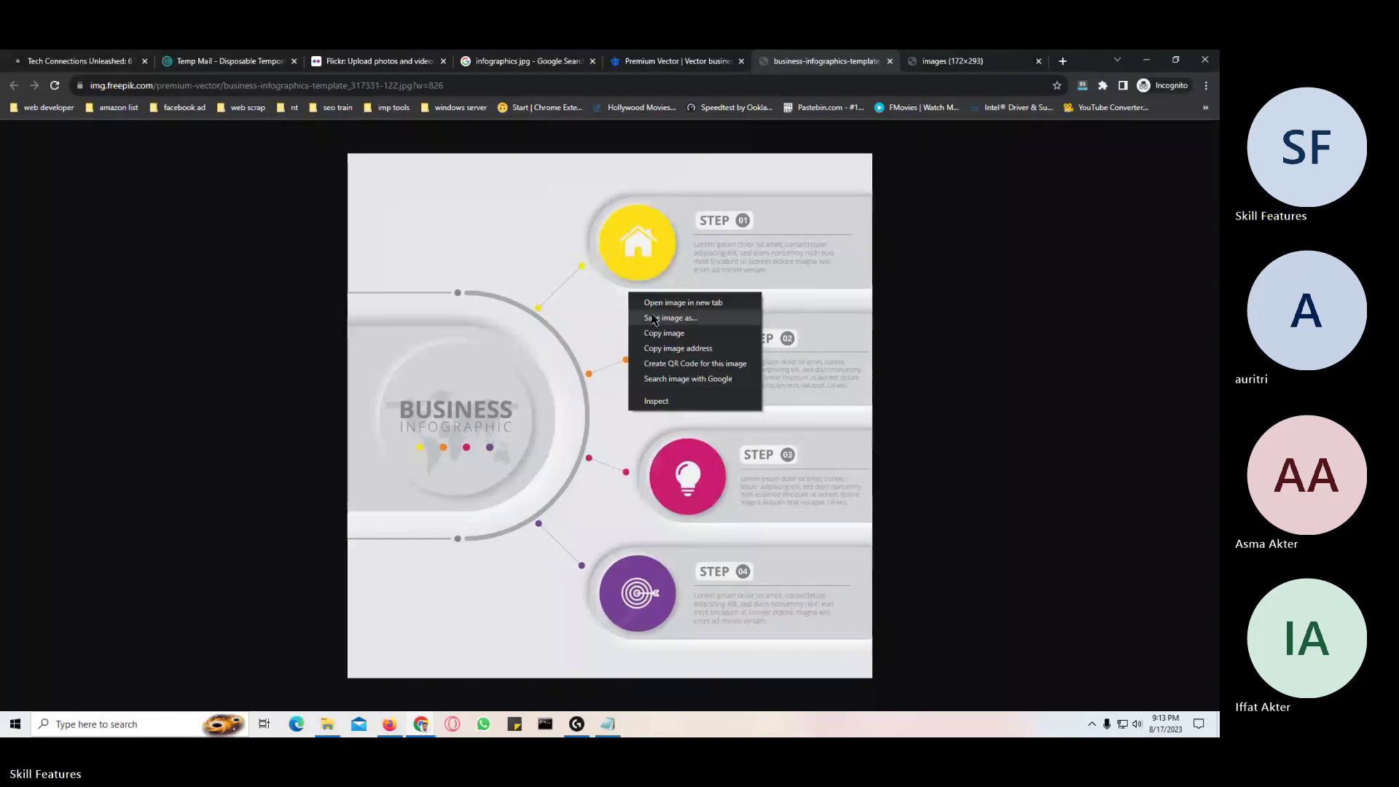
left_click(656, 315)
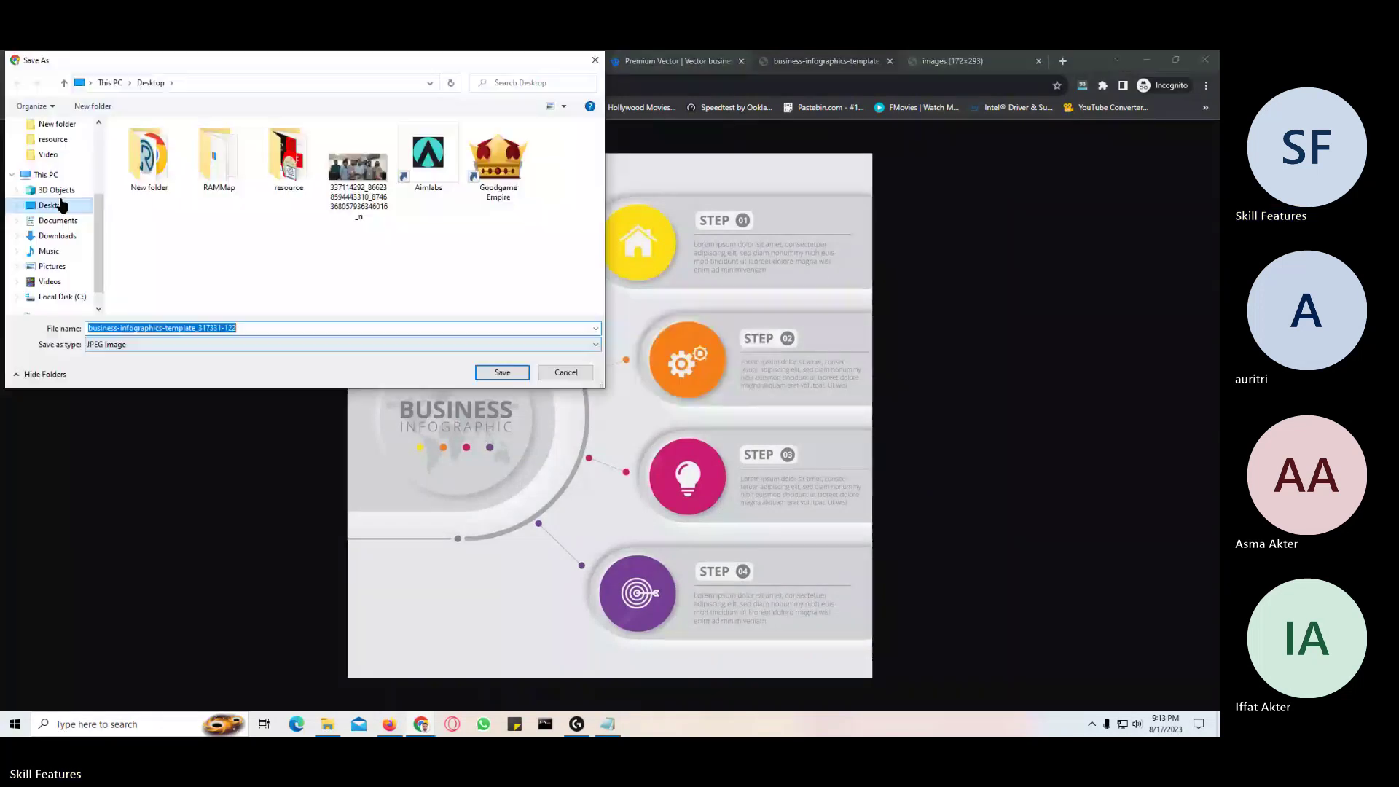
left_click(503, 372)
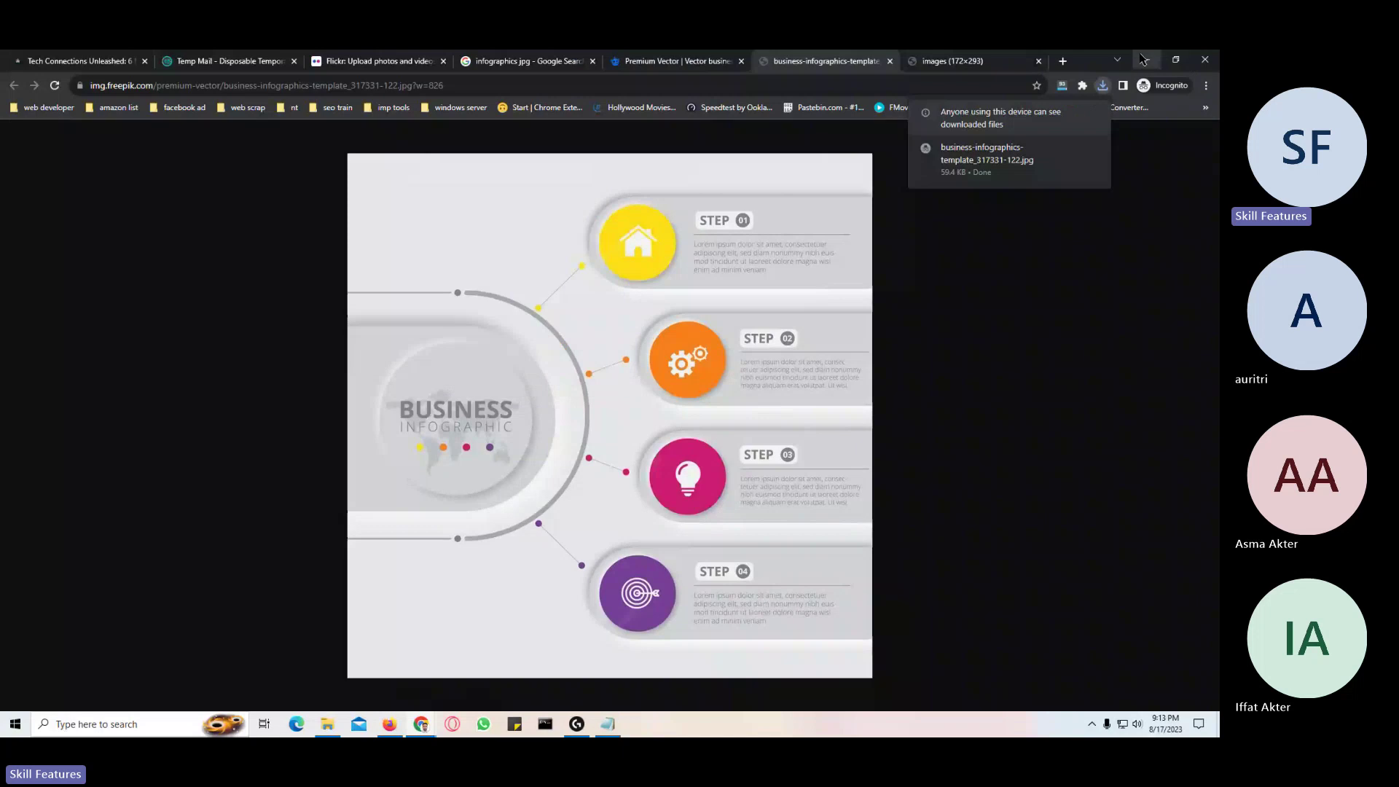
left_click(1144, 59)
left_click(1160, 160)
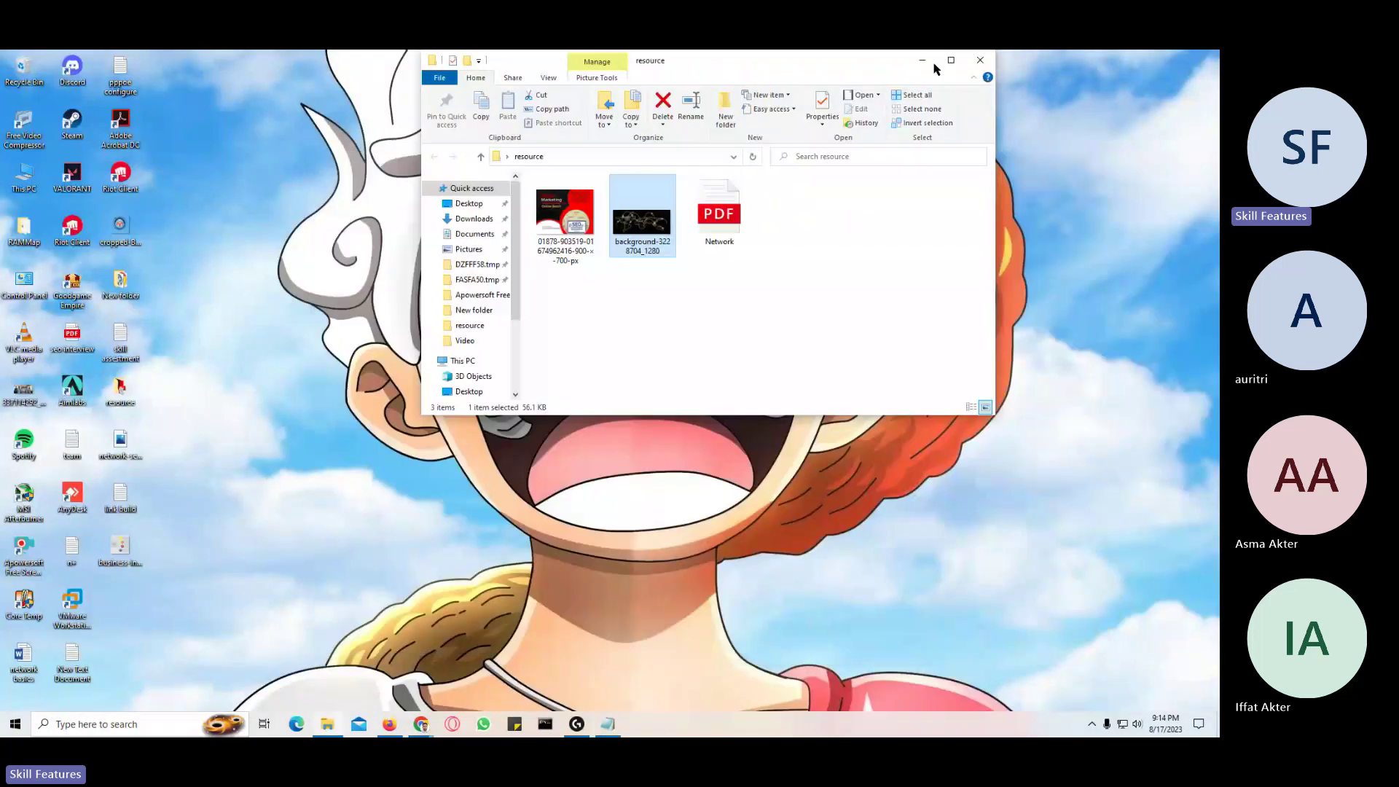
left_click(922, 60)
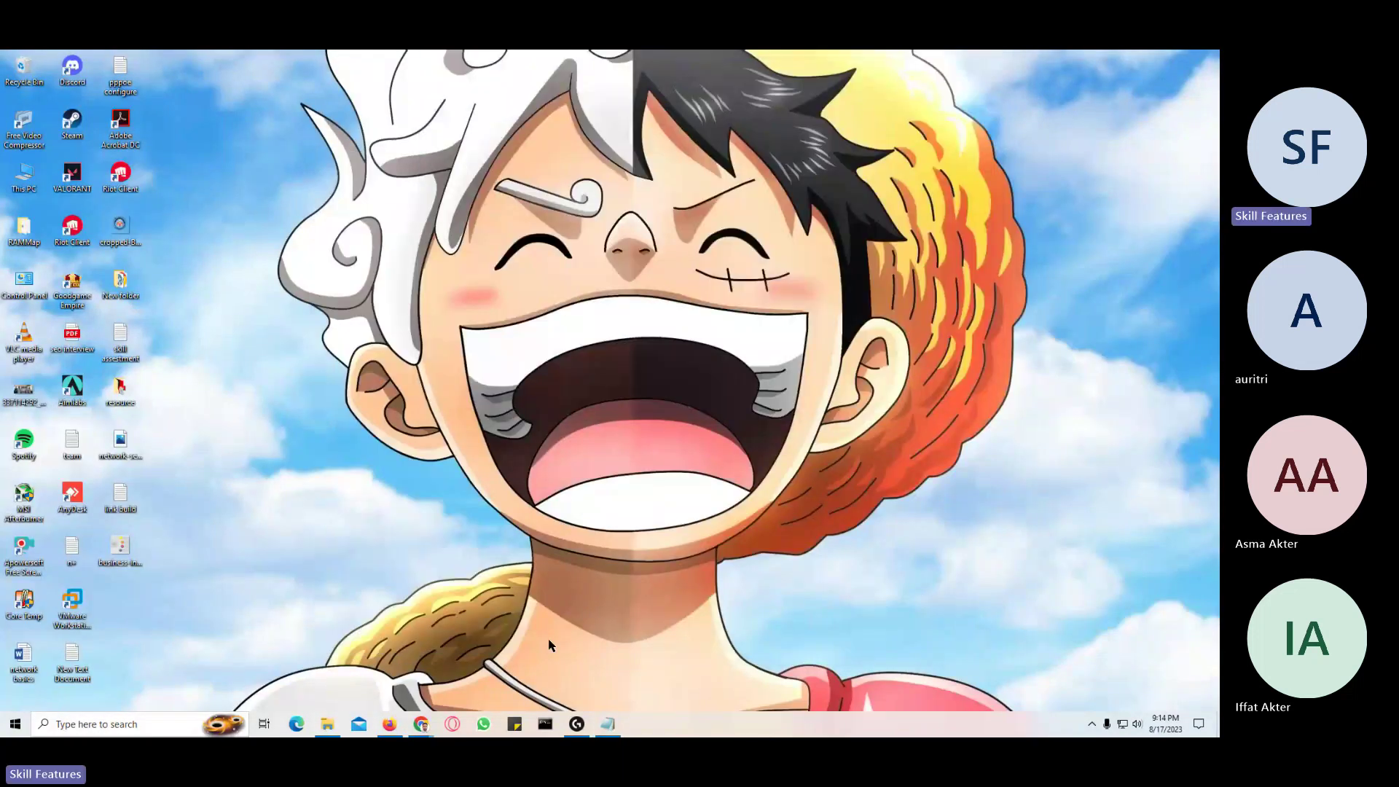
left_click(327, 723)
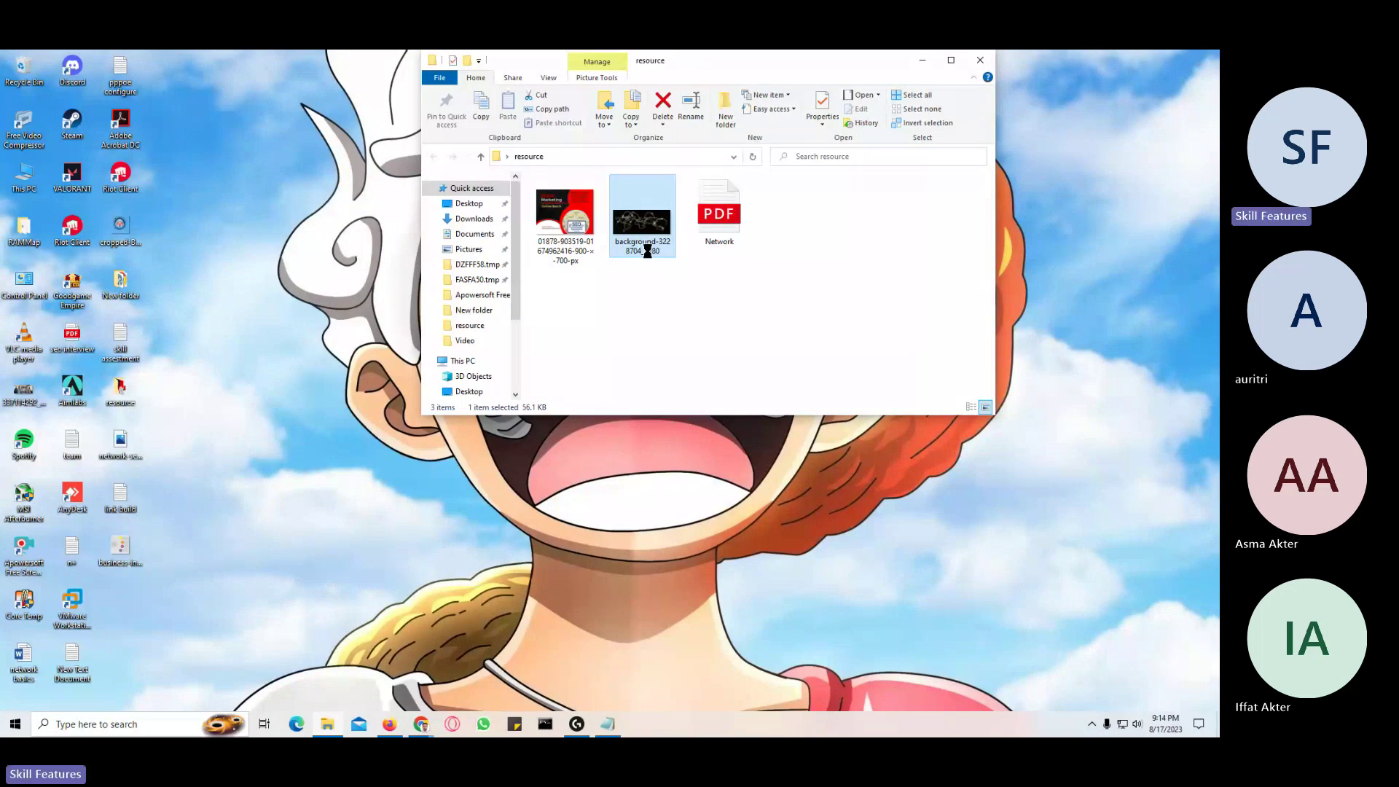
left_click(731, 281)
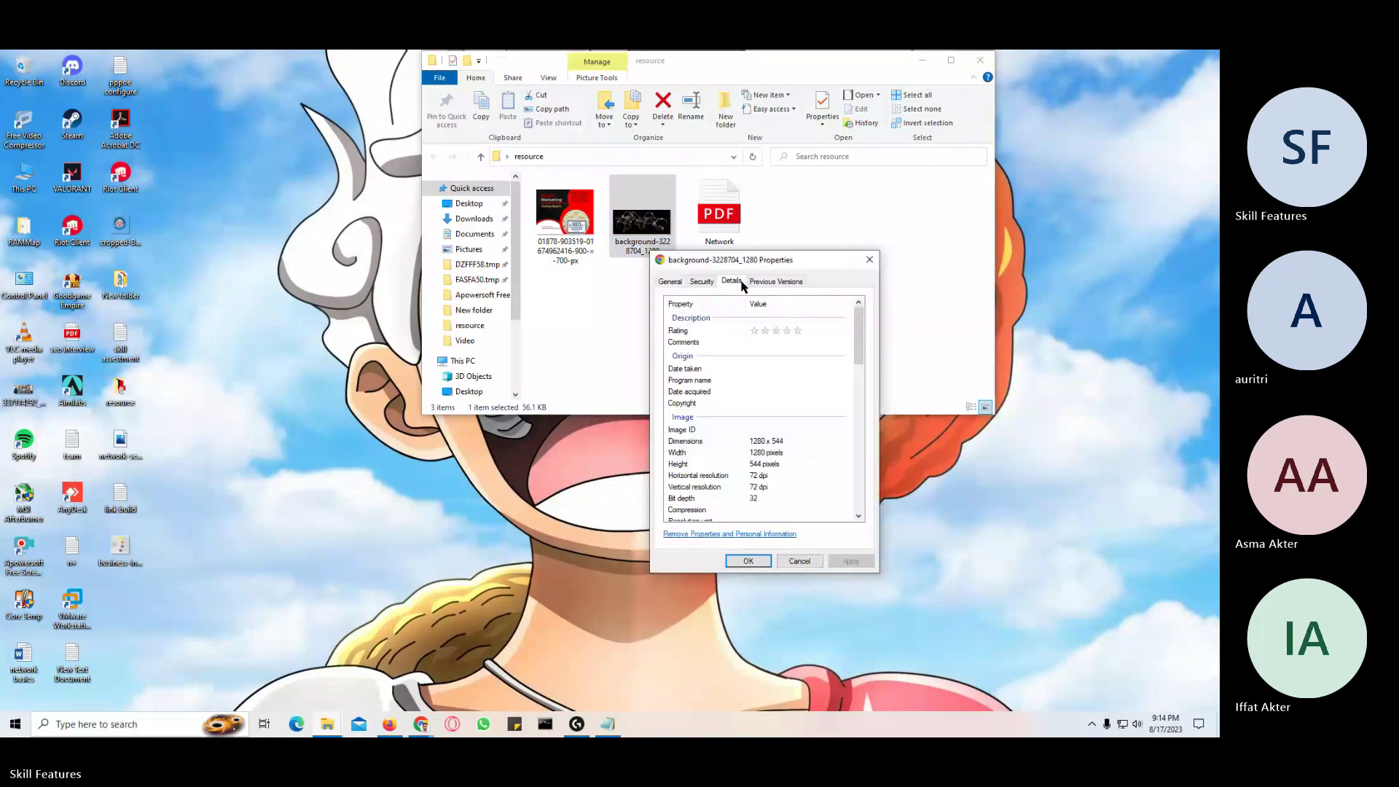
left_click(767, 330)
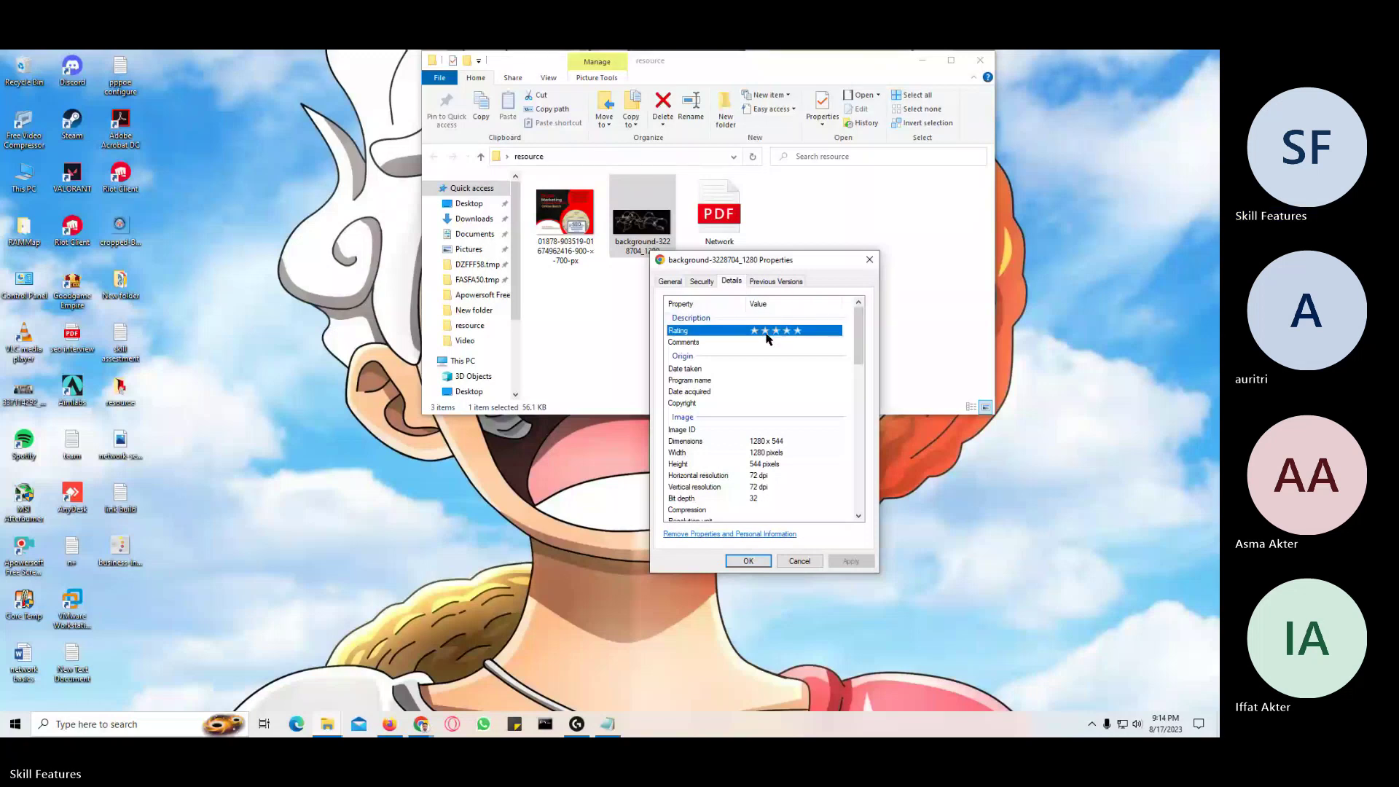
left_click(765, 391)
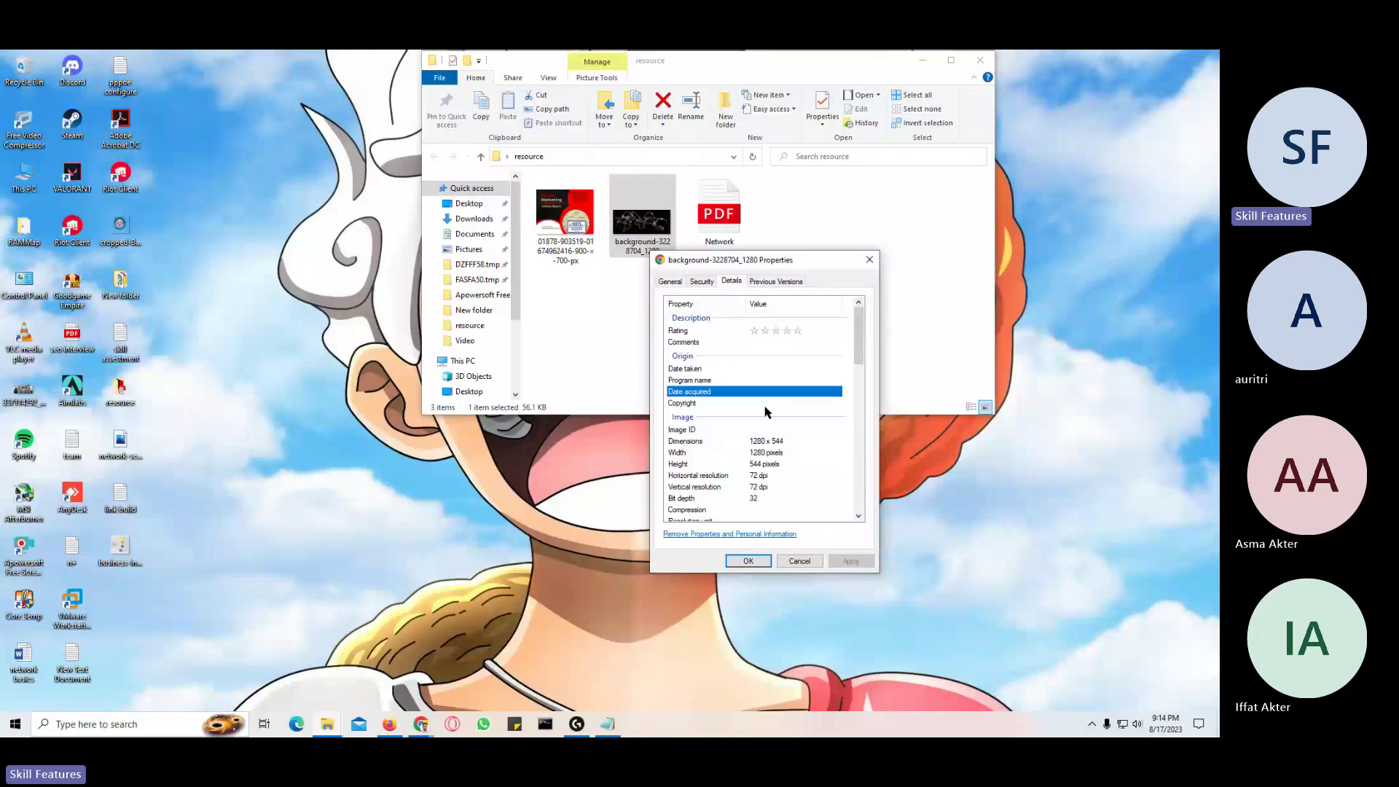
left_click(742, 329)
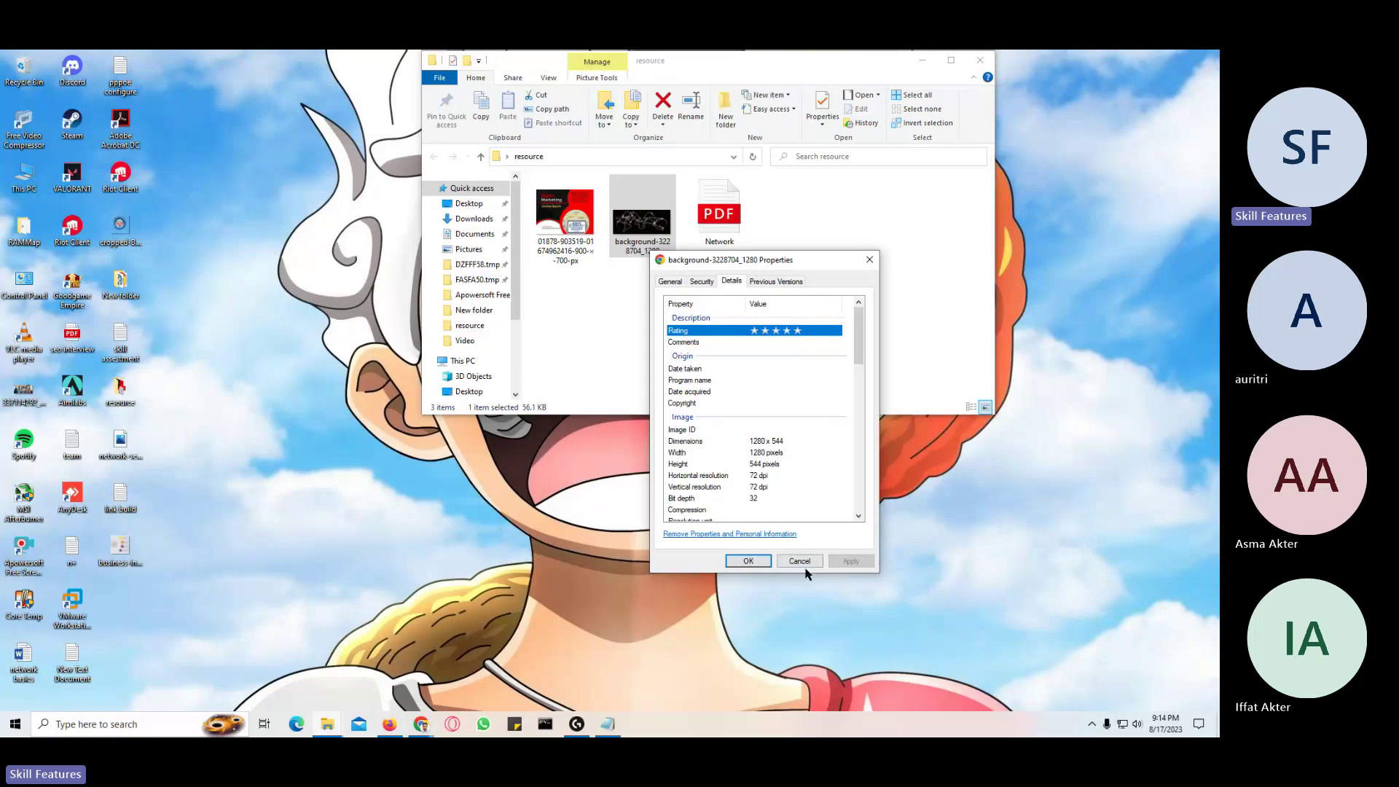
key("Down")
left_click_drag(773, 395, 786, 360)
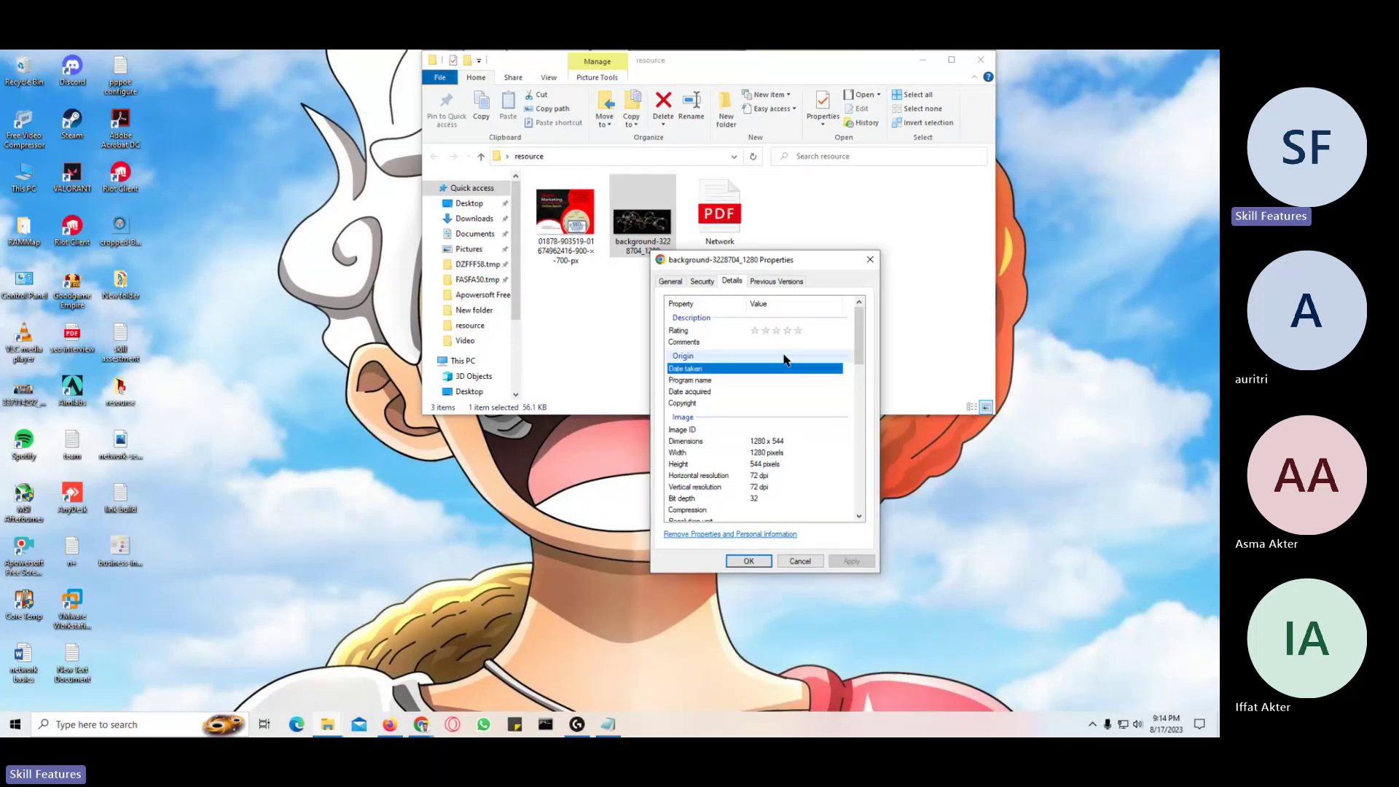
left_click(788, 476)
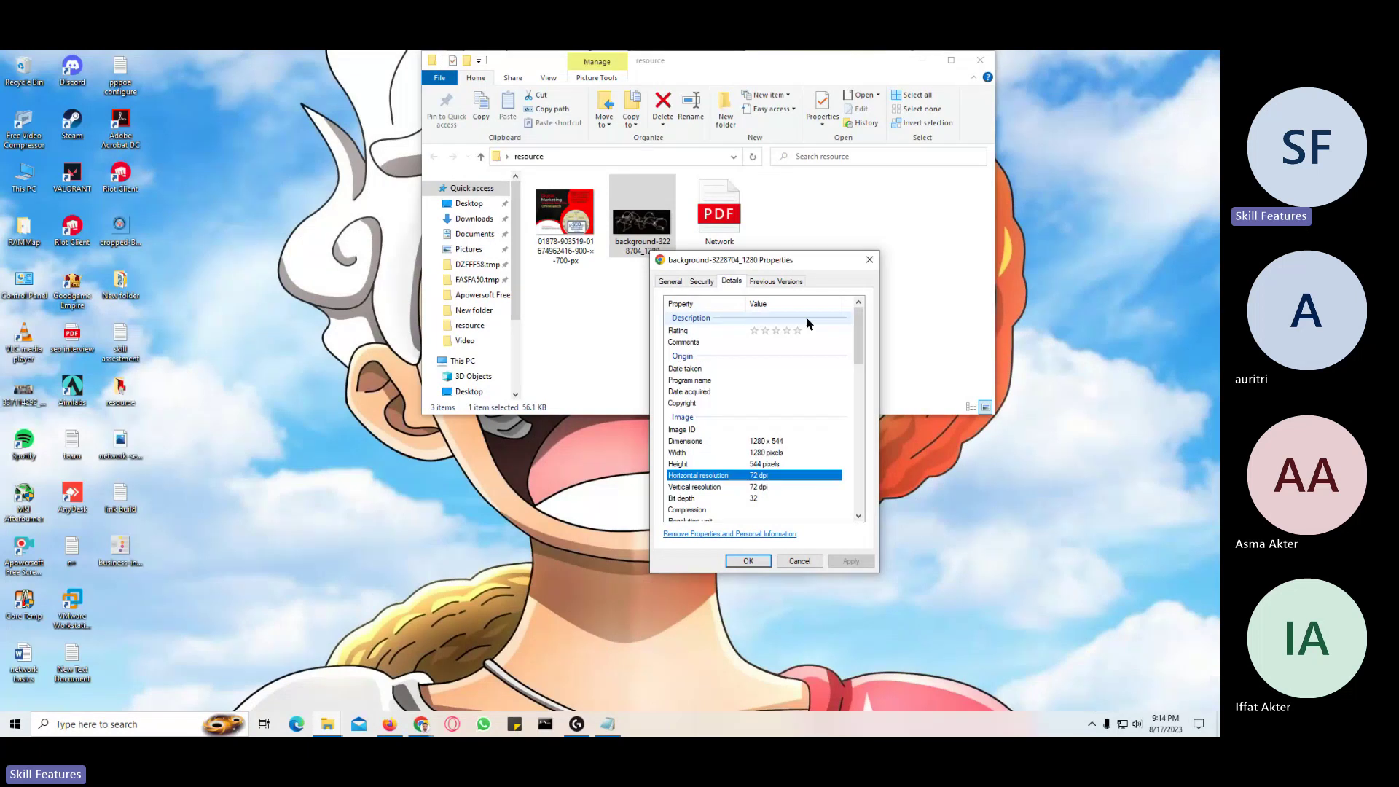
left_click(759, 334)
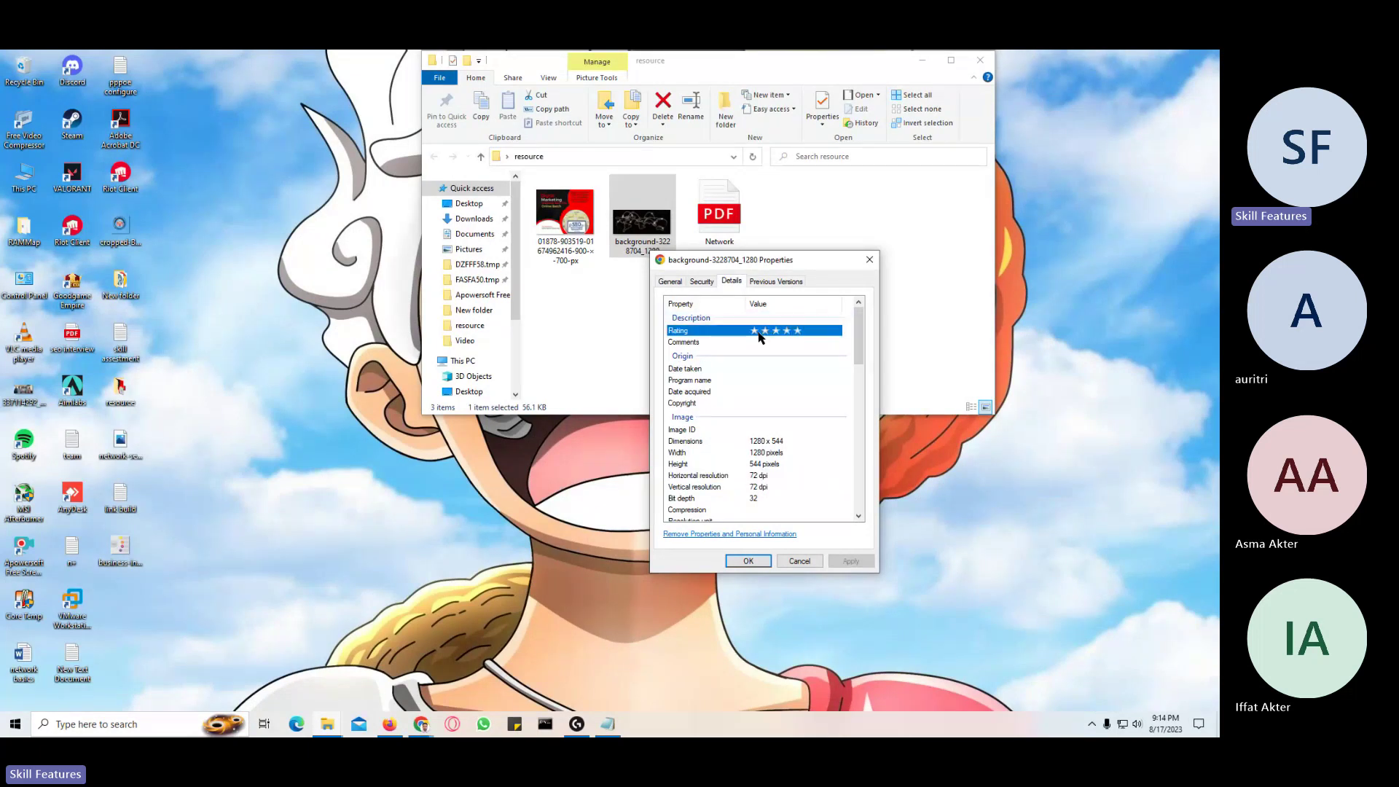
left_click(769, 381)
left_click(753, 394)
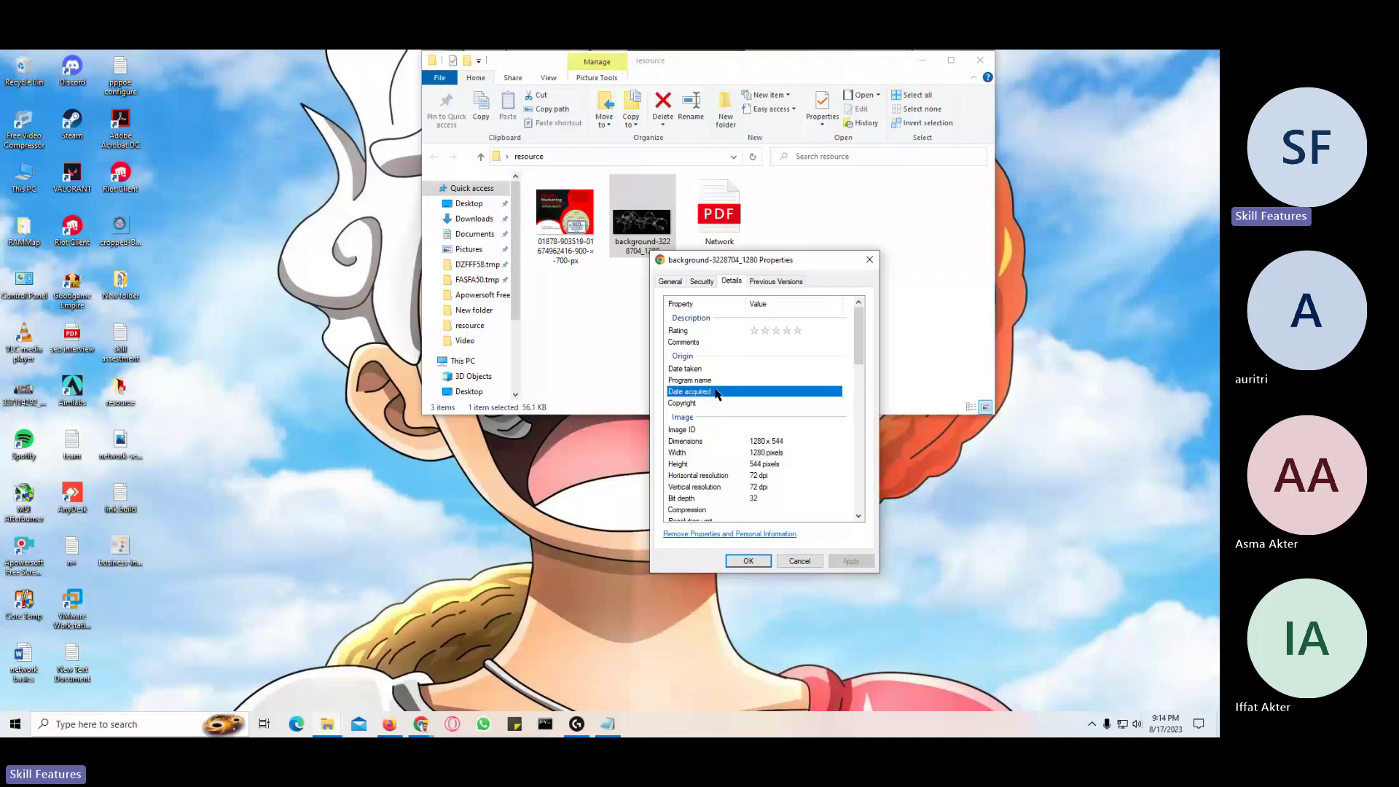
left_click(785, 333)
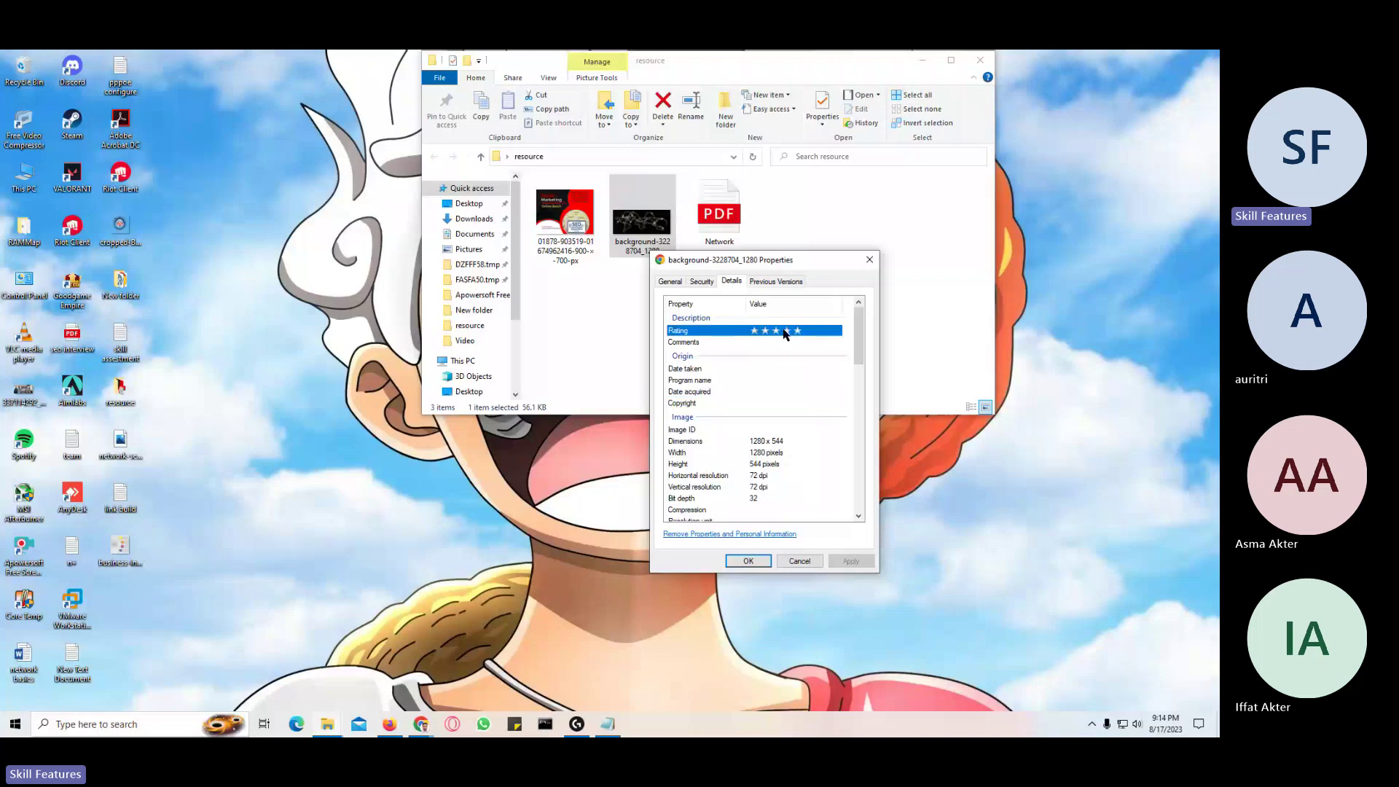
left_click(768, 534)
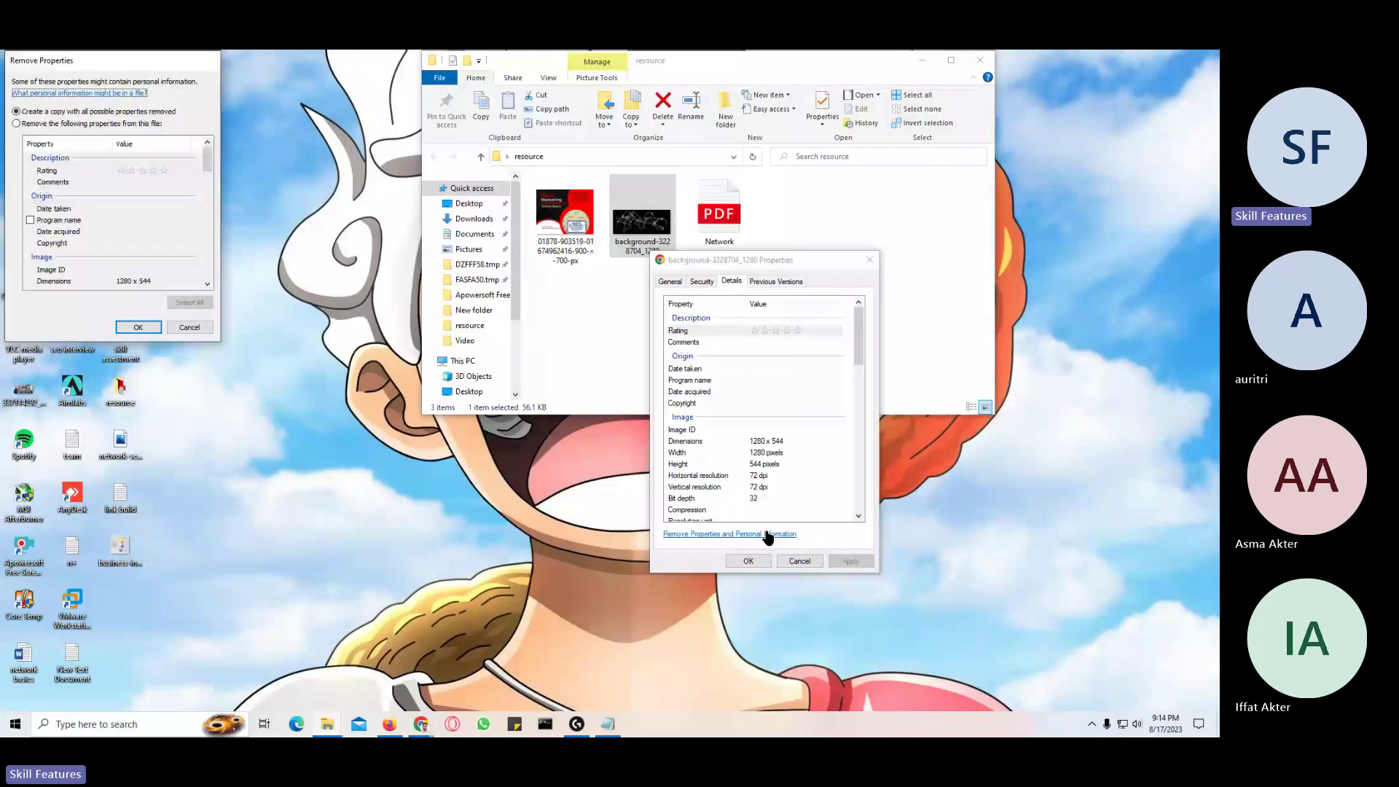
key("Escape")
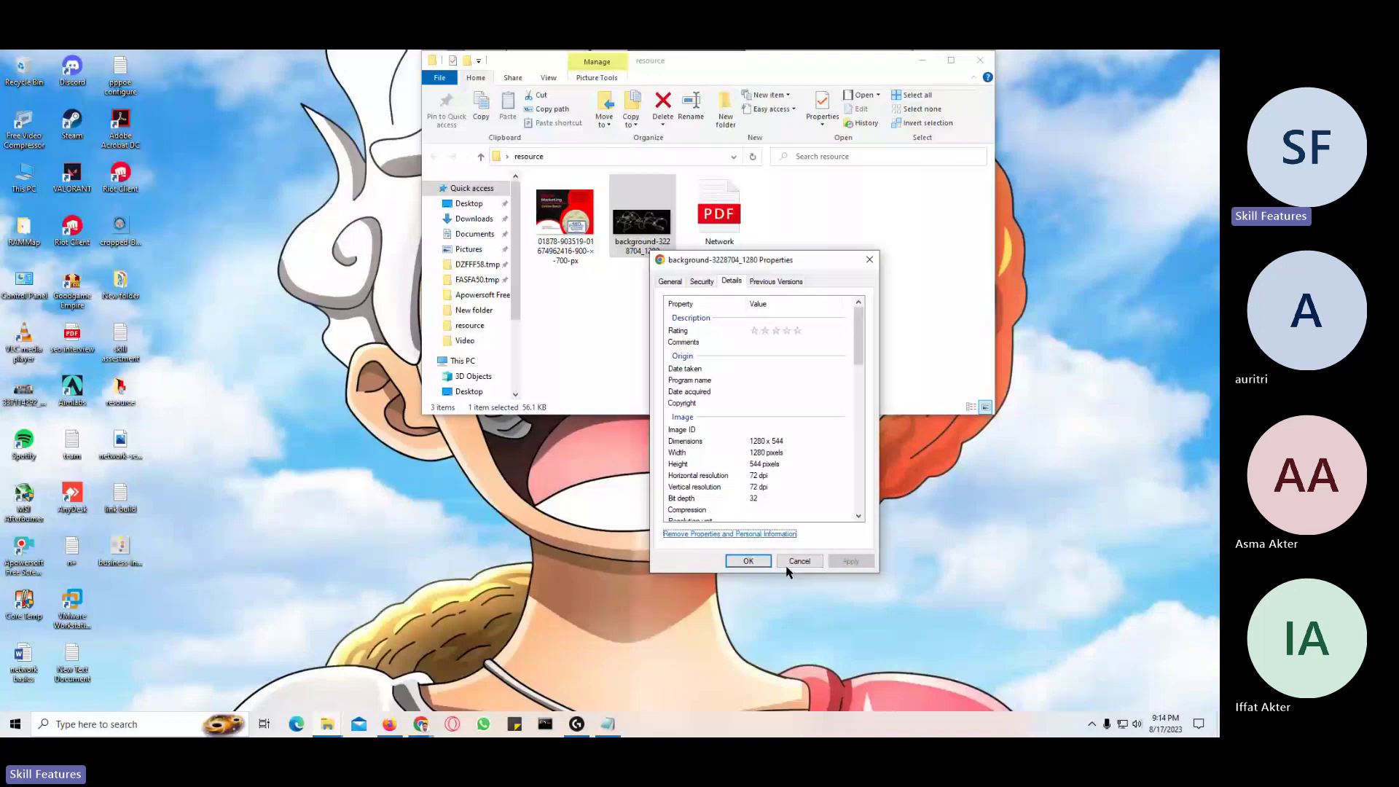
left_click(789, 565)
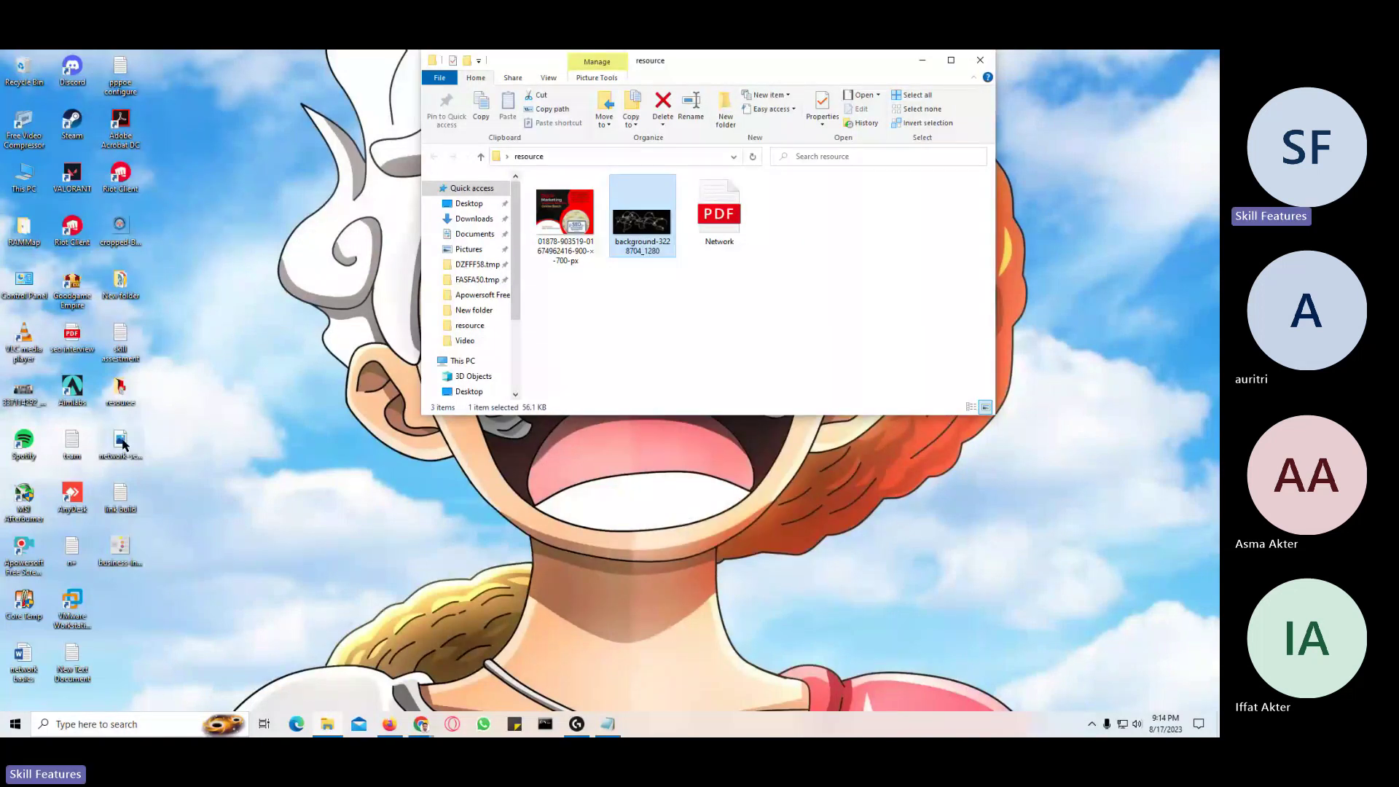
Step: View the desktop infographic file's properties, then close them
right_click(125, 545)
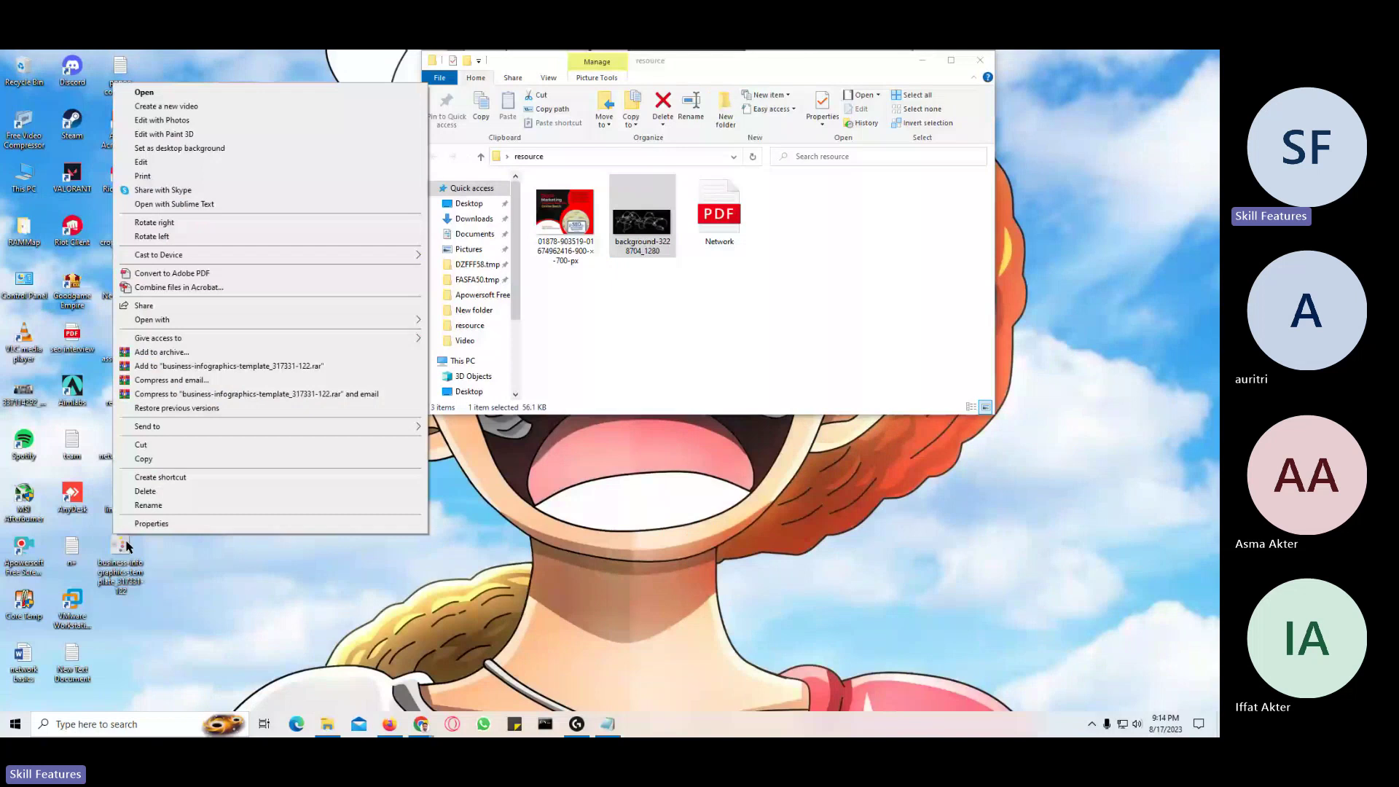
left_click(152, 523)
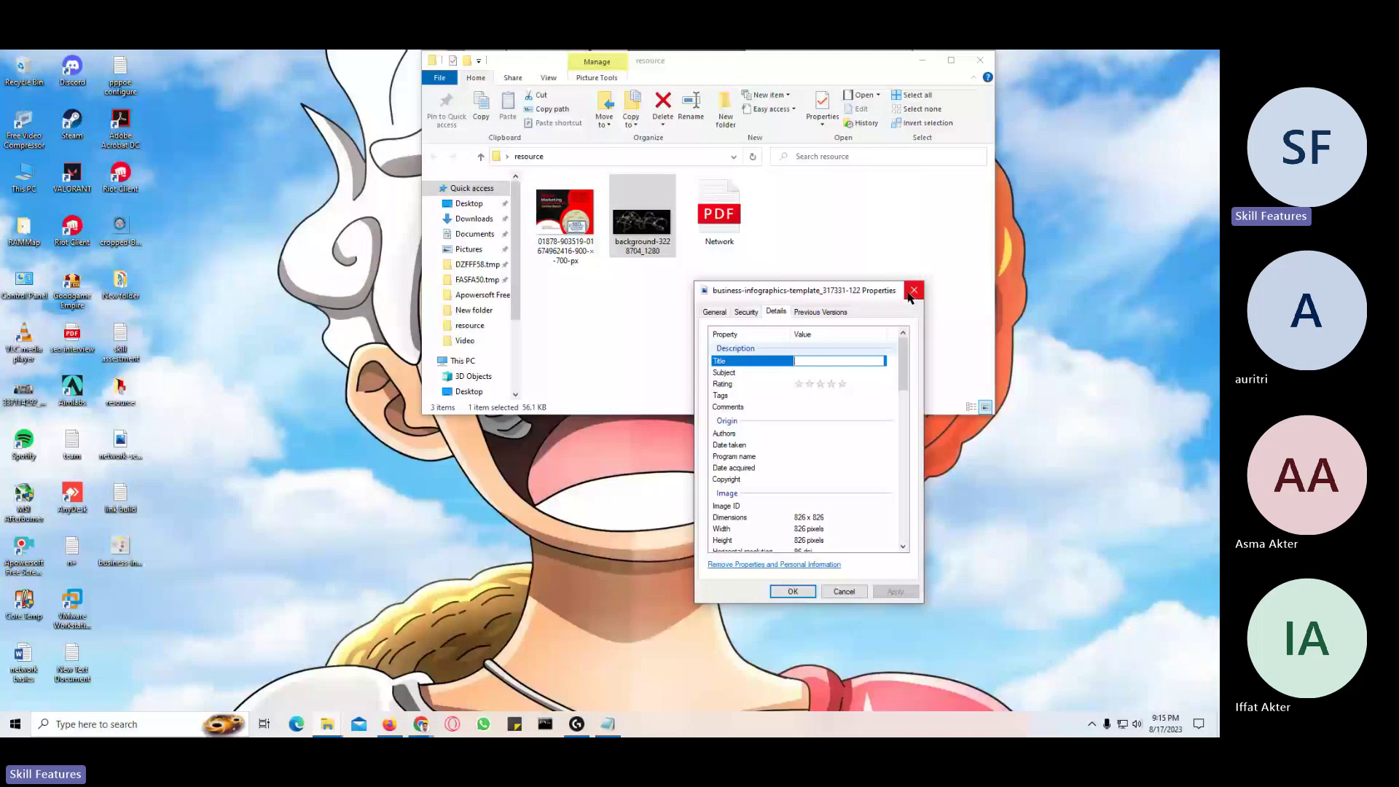
left_click(911, 293)
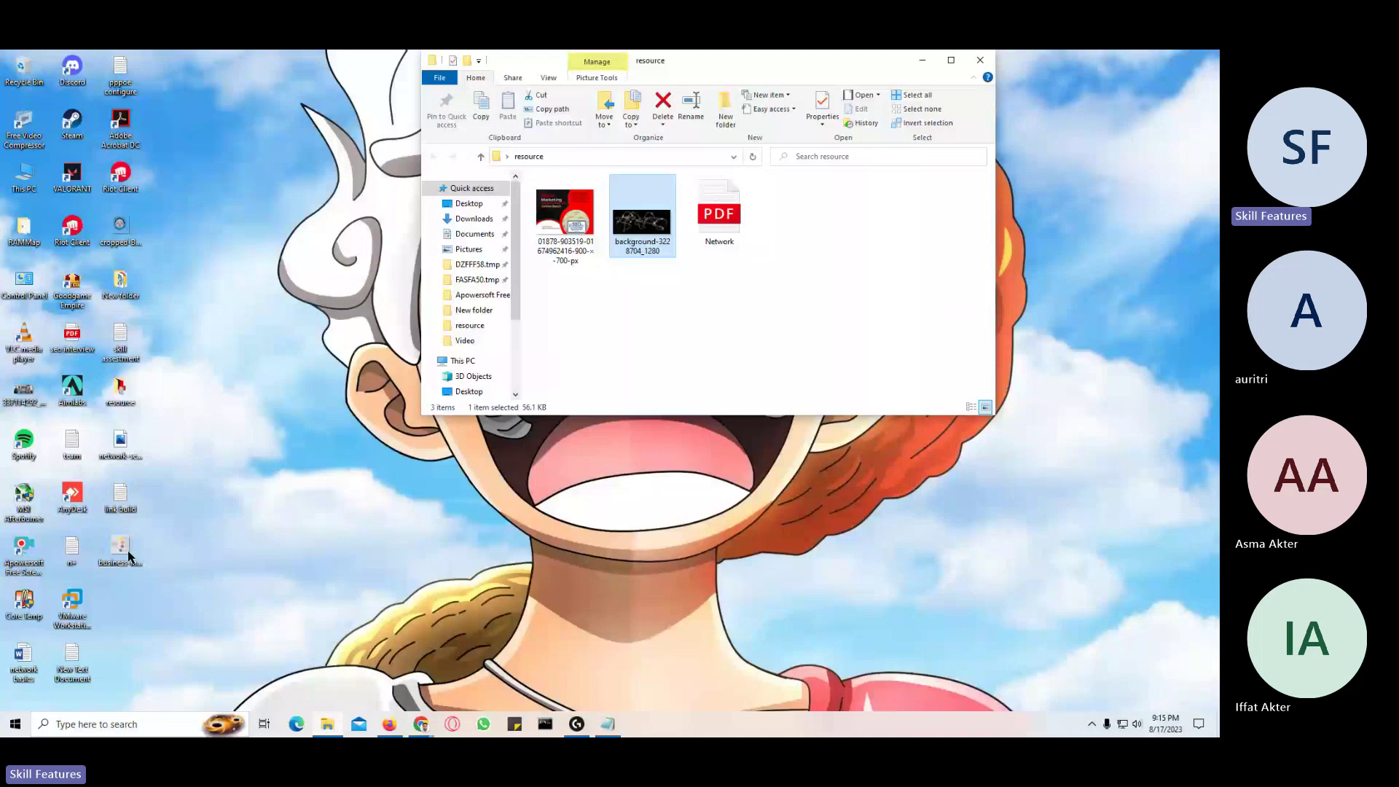
Step: Move the infographic into the resource folder and begin editing its Title under Details
left_click_drag(129, 556, 710, 313)
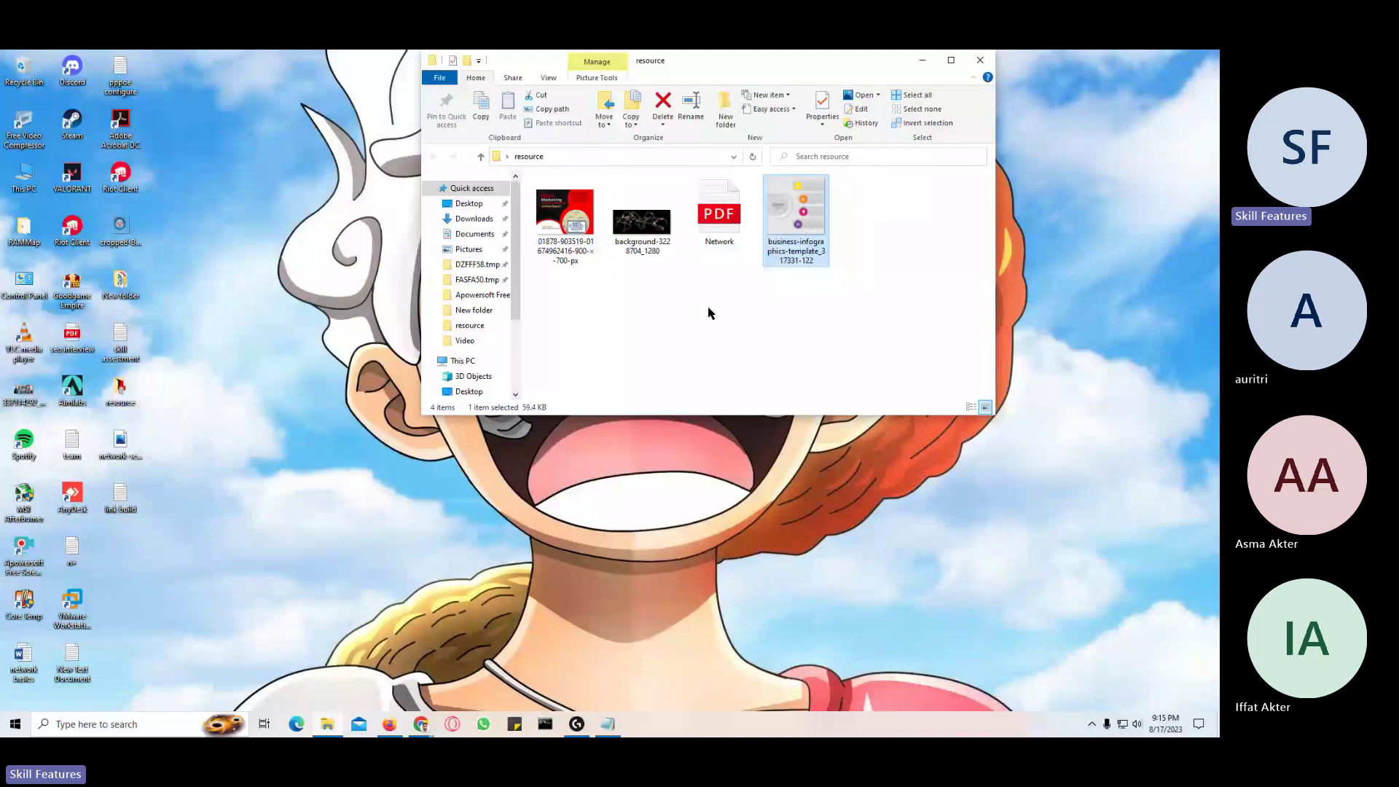
key("alt+Return")
left_click(882, 279)
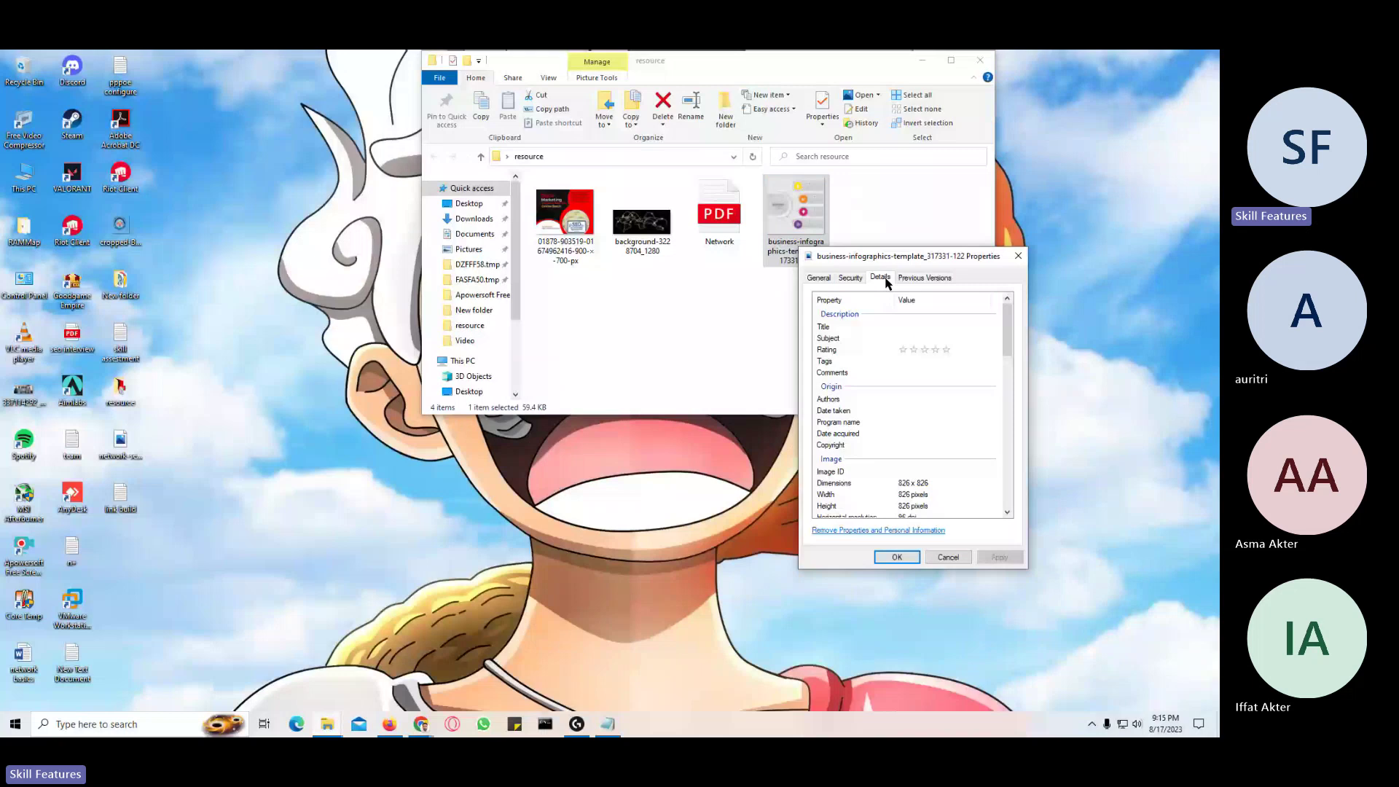
left_click(845, 326)
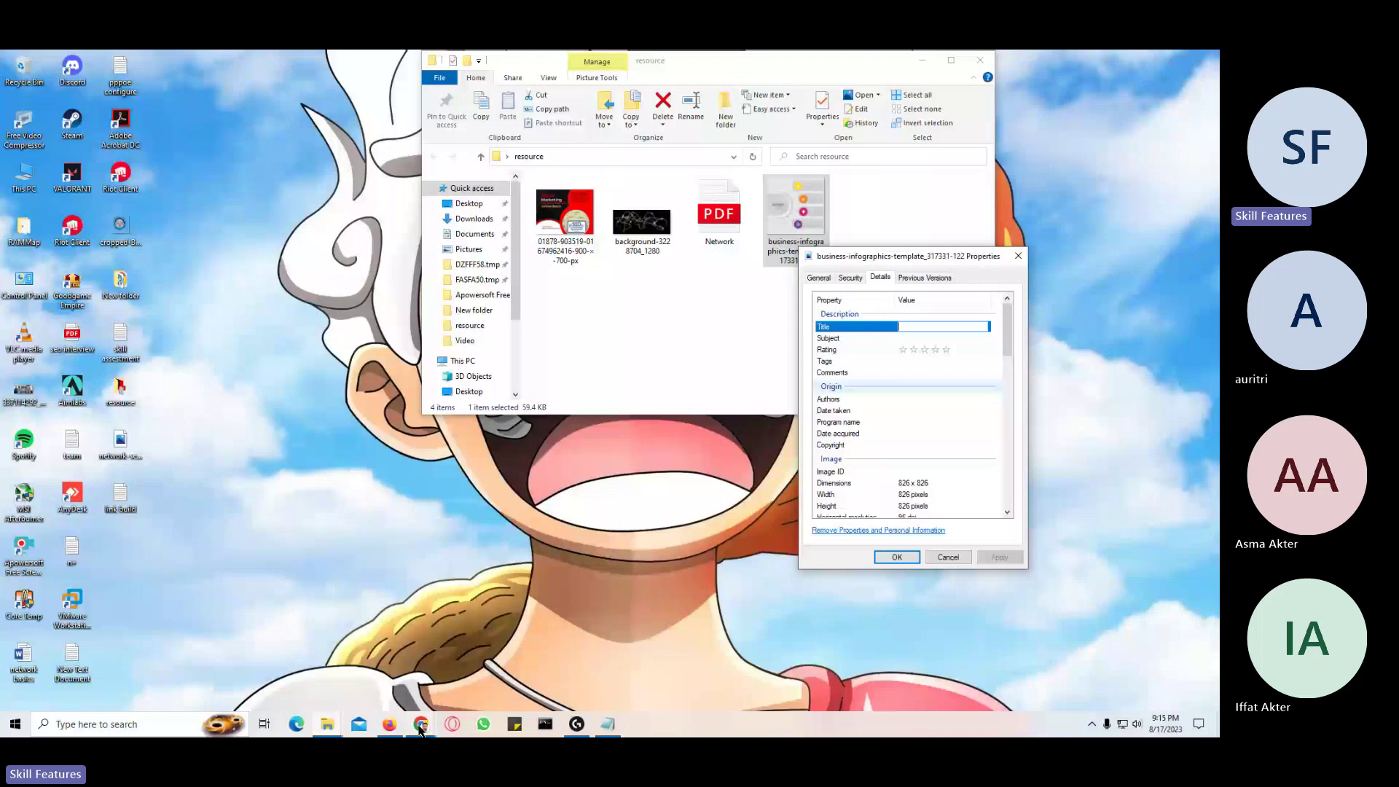
Step: Close the leftover image tab and open the bdserversolutions.com blog in a new tab
left_click(421, 725)
middle_click(807, 56)
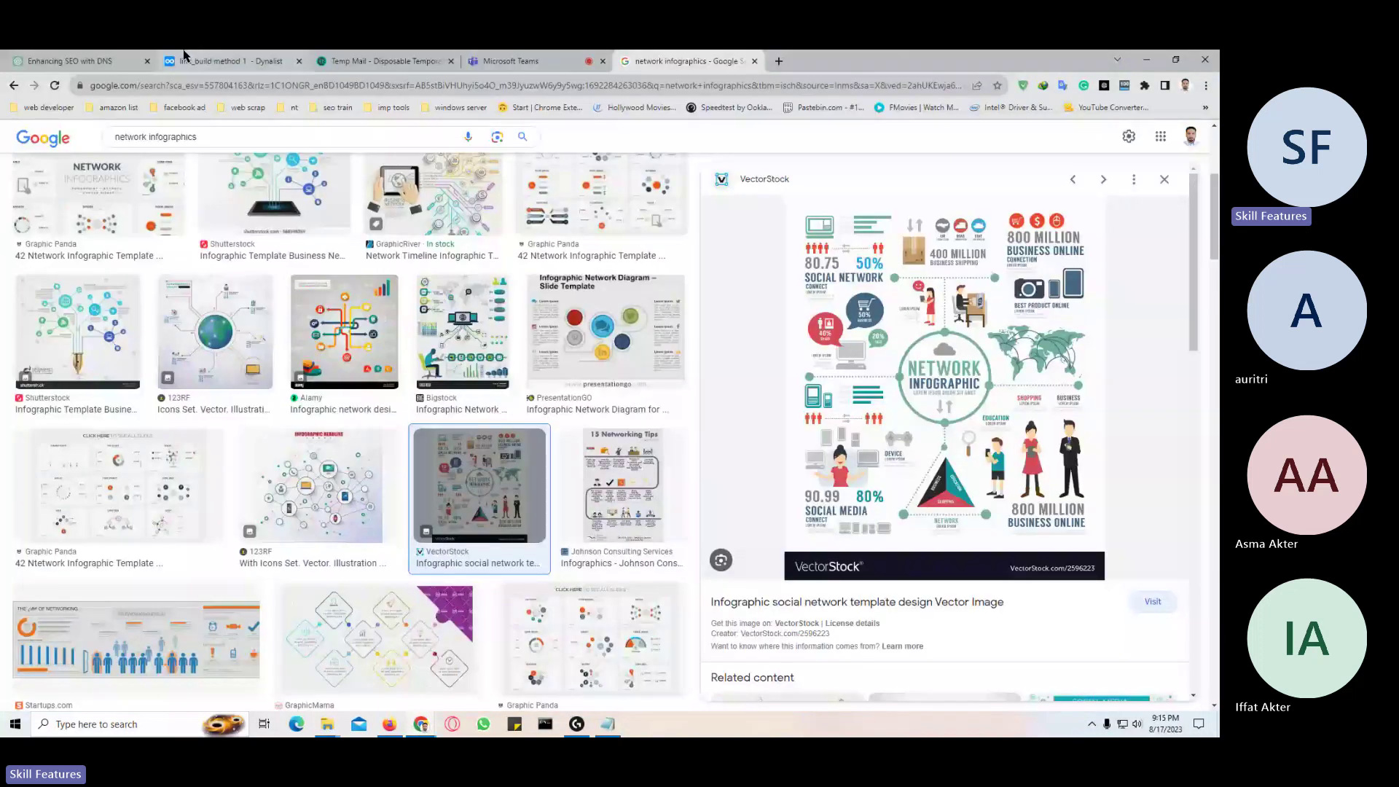
left_click(778, 61)
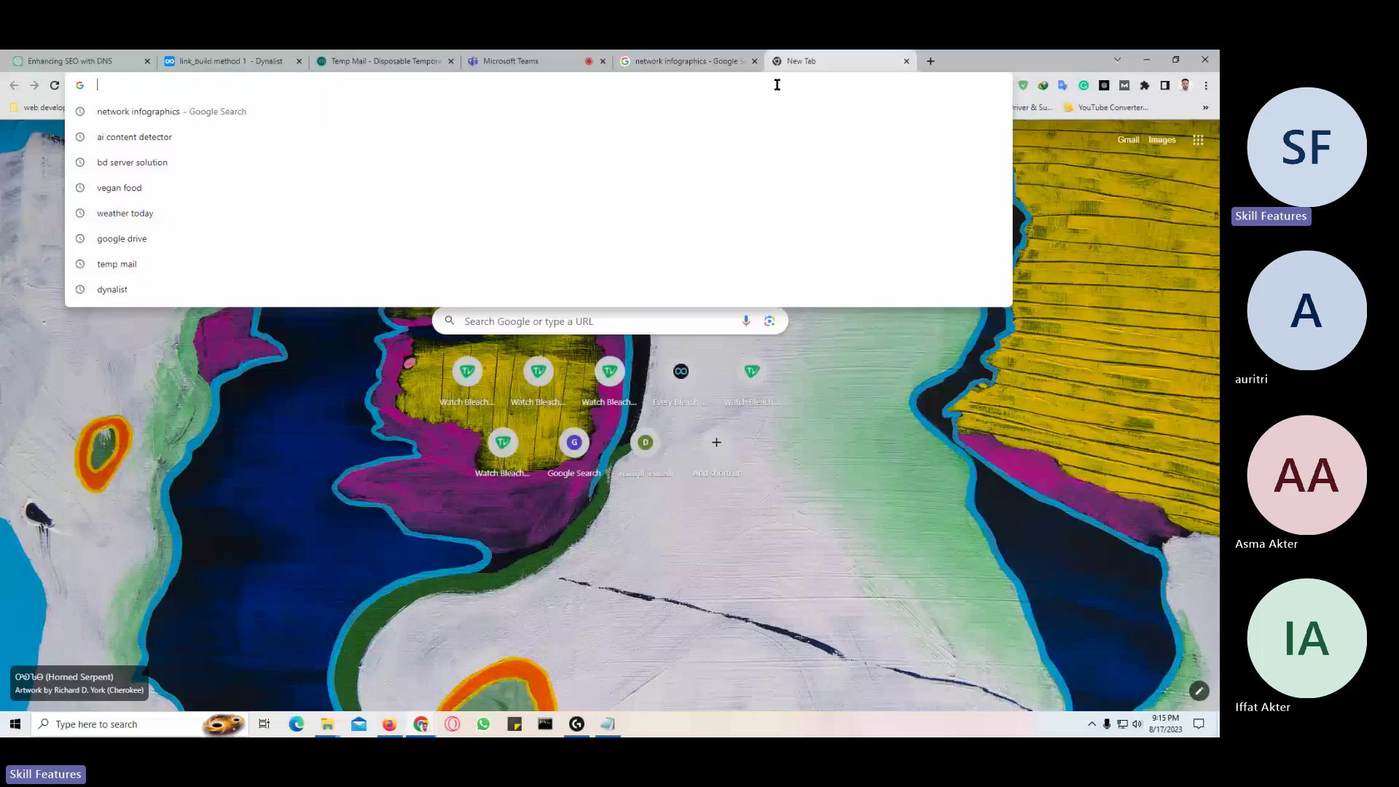
left_click(824, 365)
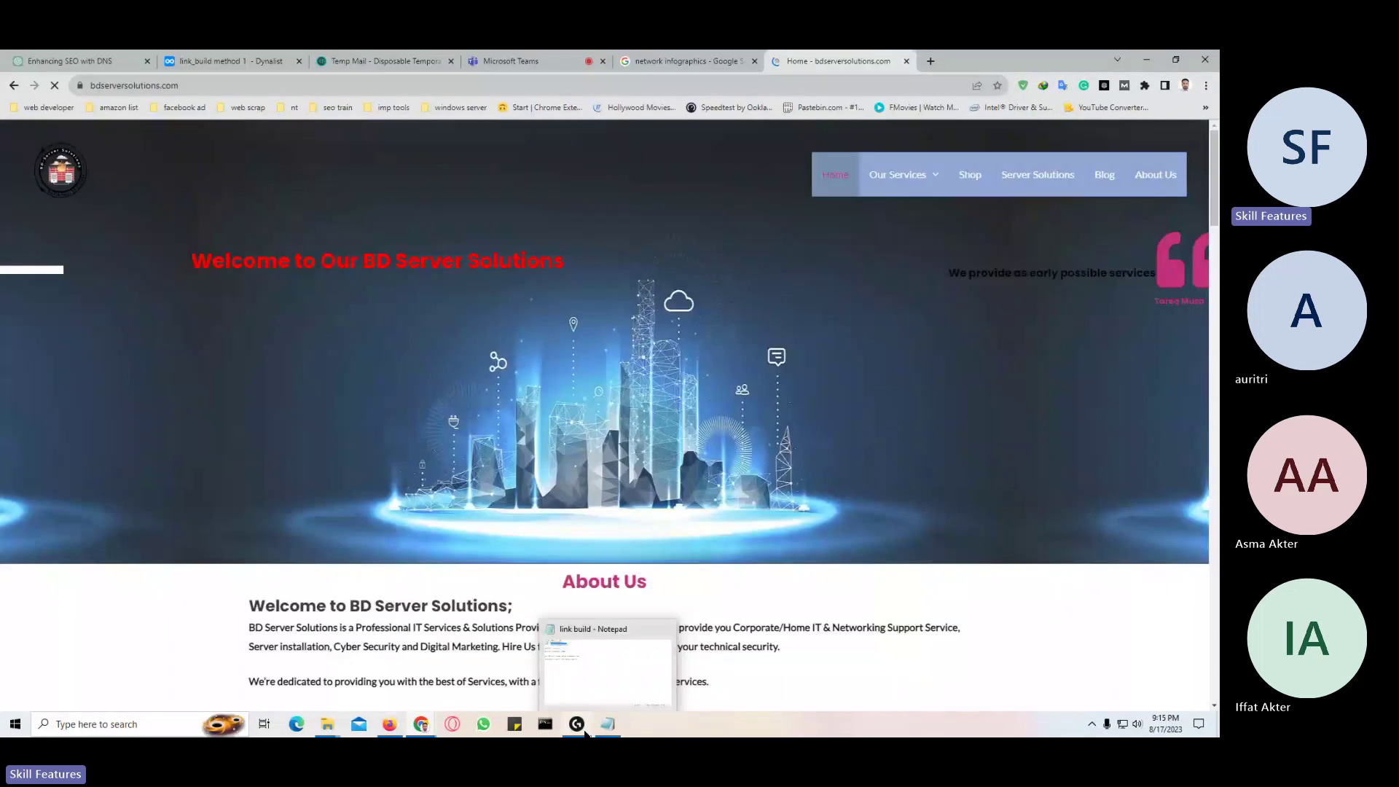
left_click(1104, 175)
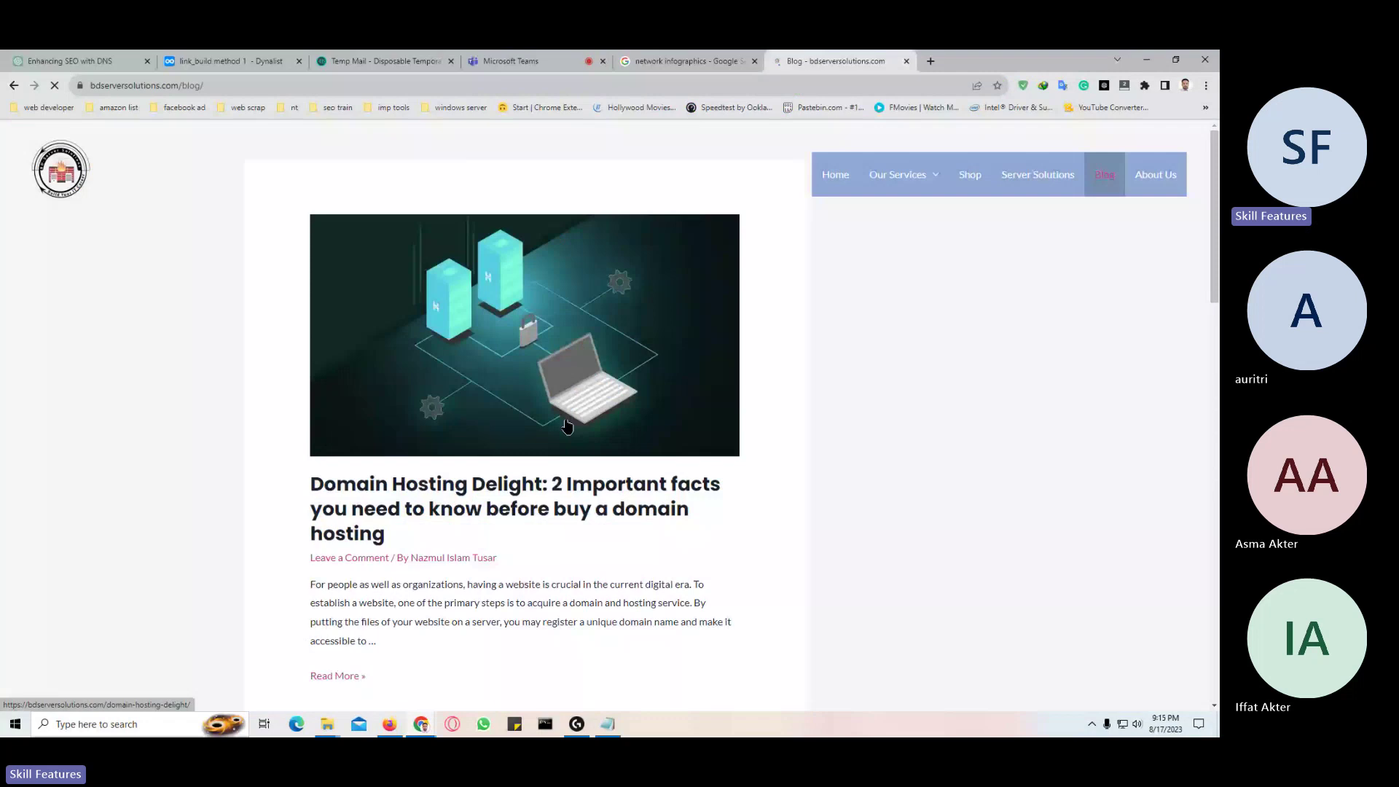
Step: Open the 'Tech Connections Unleashed: 6 Network Basics' post in its own tab and view it
scroll(565, 474, "down", 12)
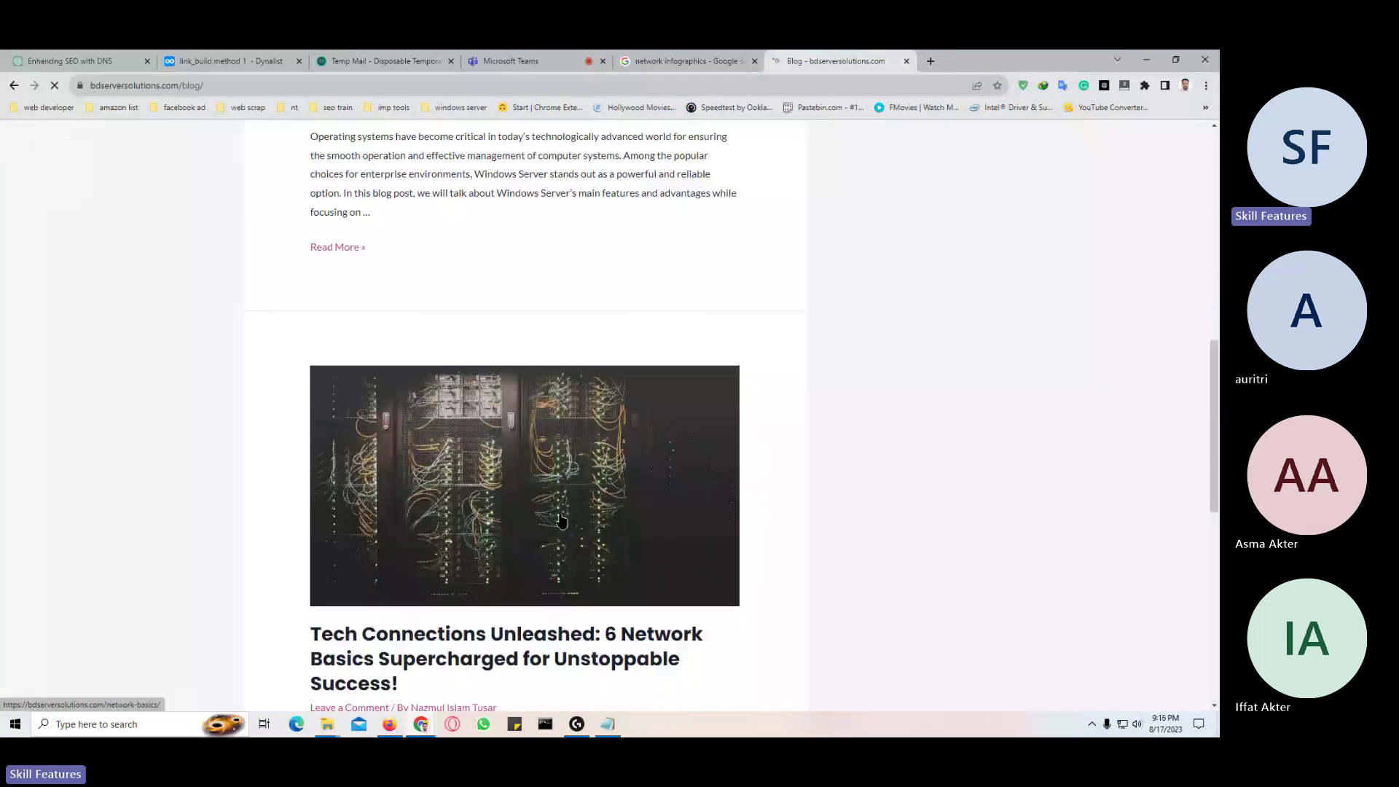
middle_click(561, 520)
scroll(656, 437, "down", 2)
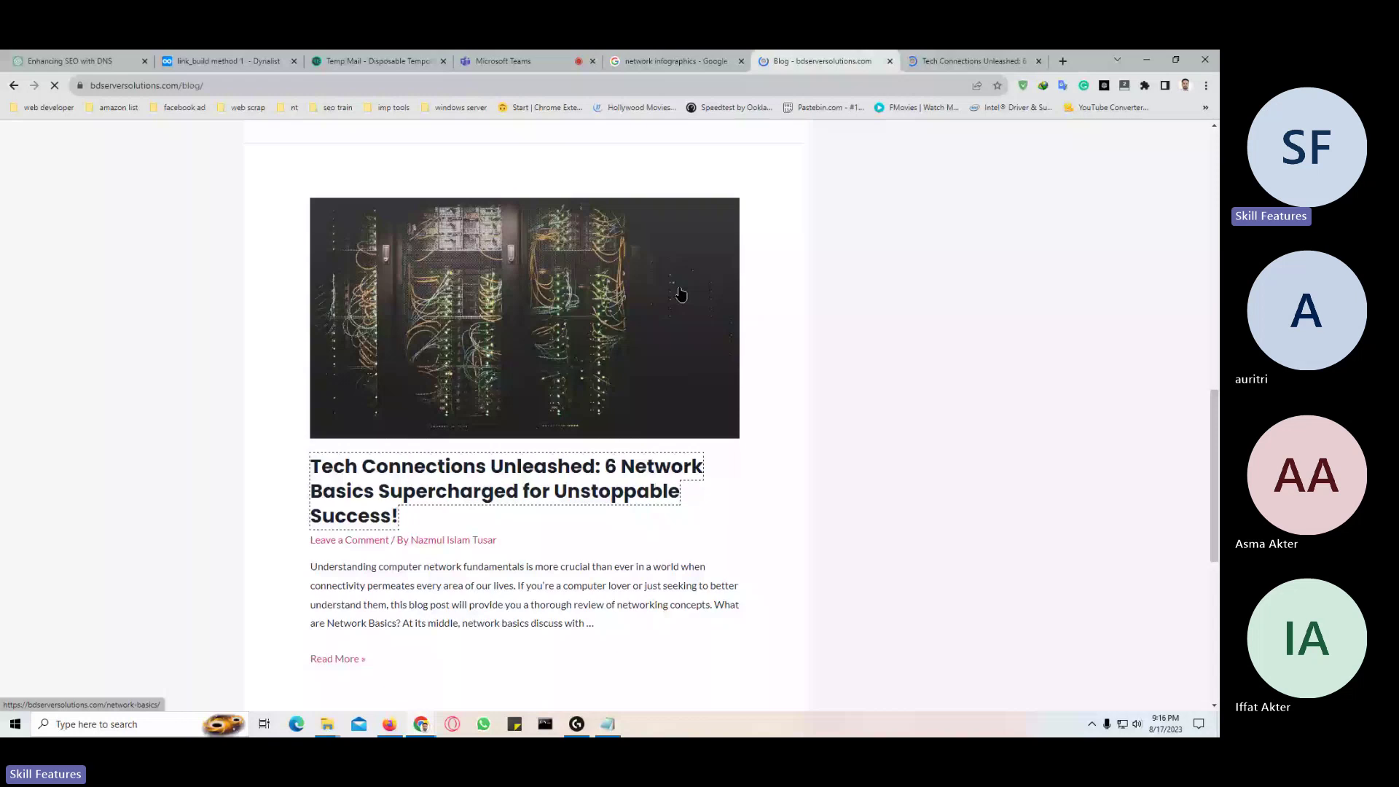
key("ctrl+Tab")
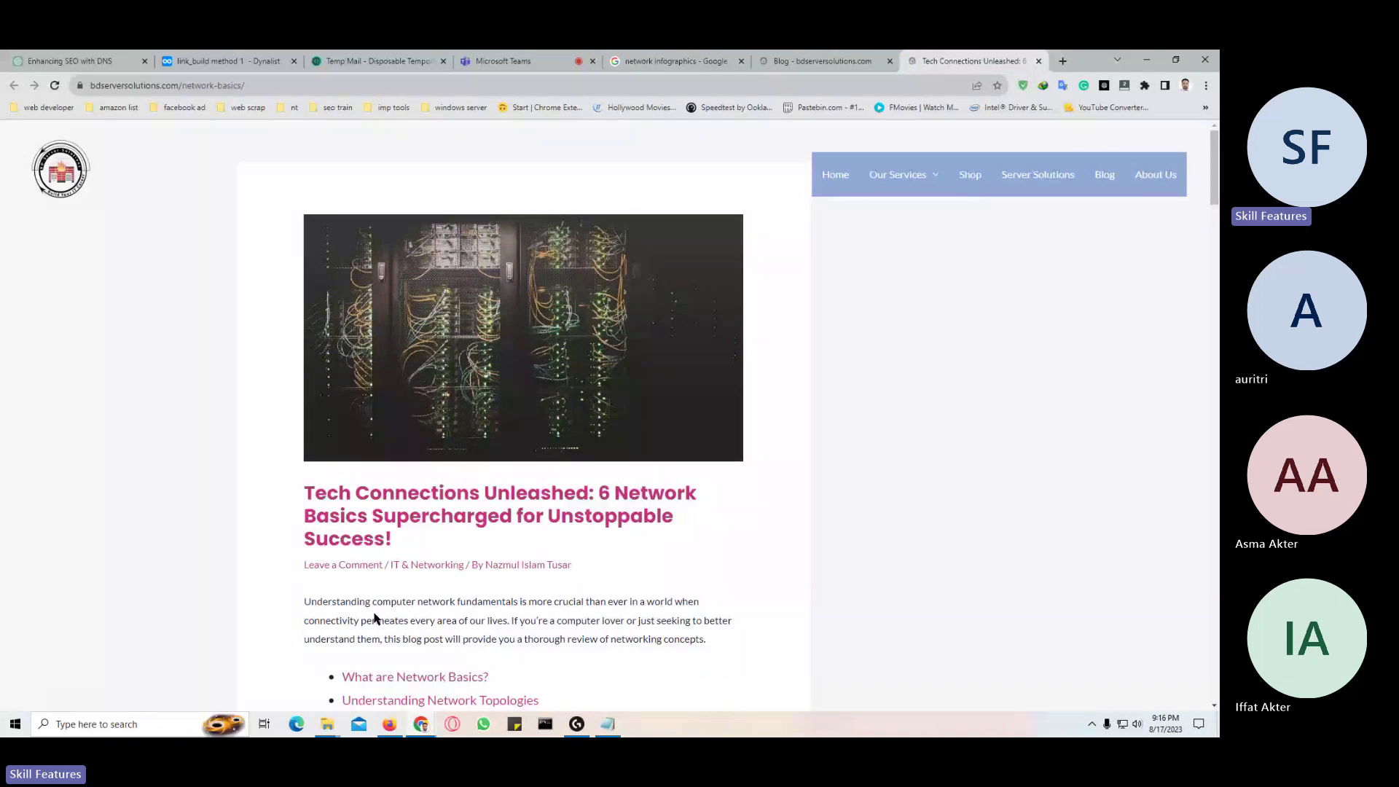
key("alt+Tab")
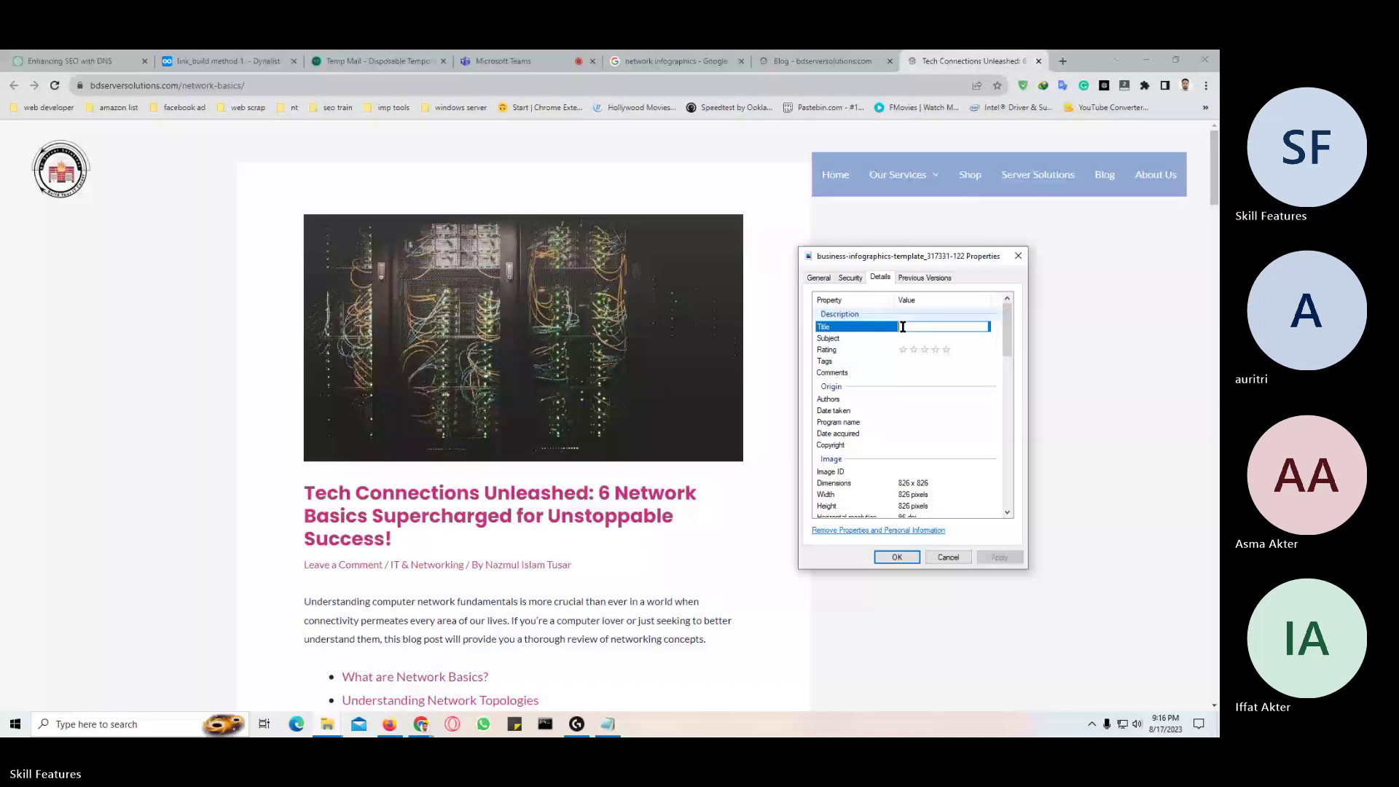
Step: Copy the blog post title and paste it into the infographic's Title field
right_click(423, 533)
left_click(438, 534)
key("alt+Tab")
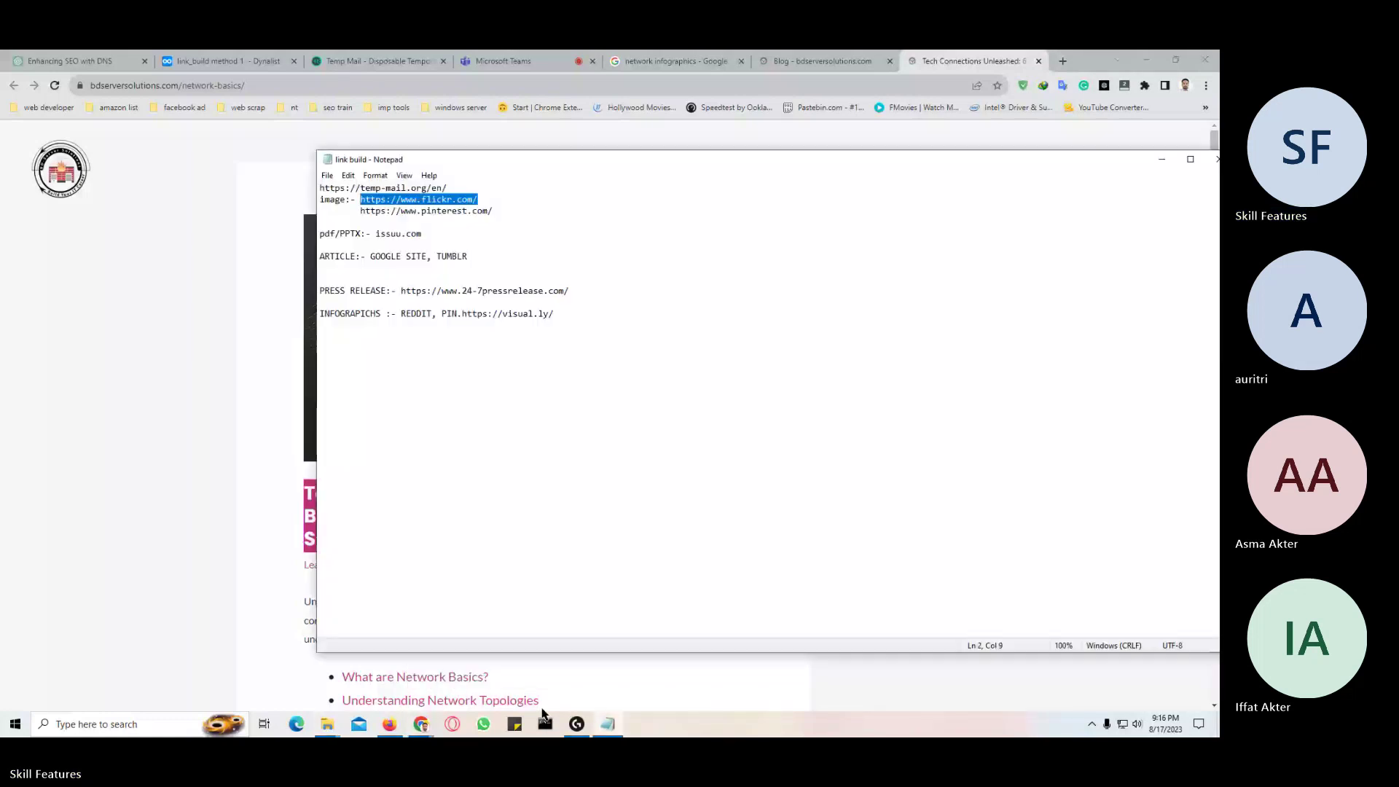
left_click(318, 727)
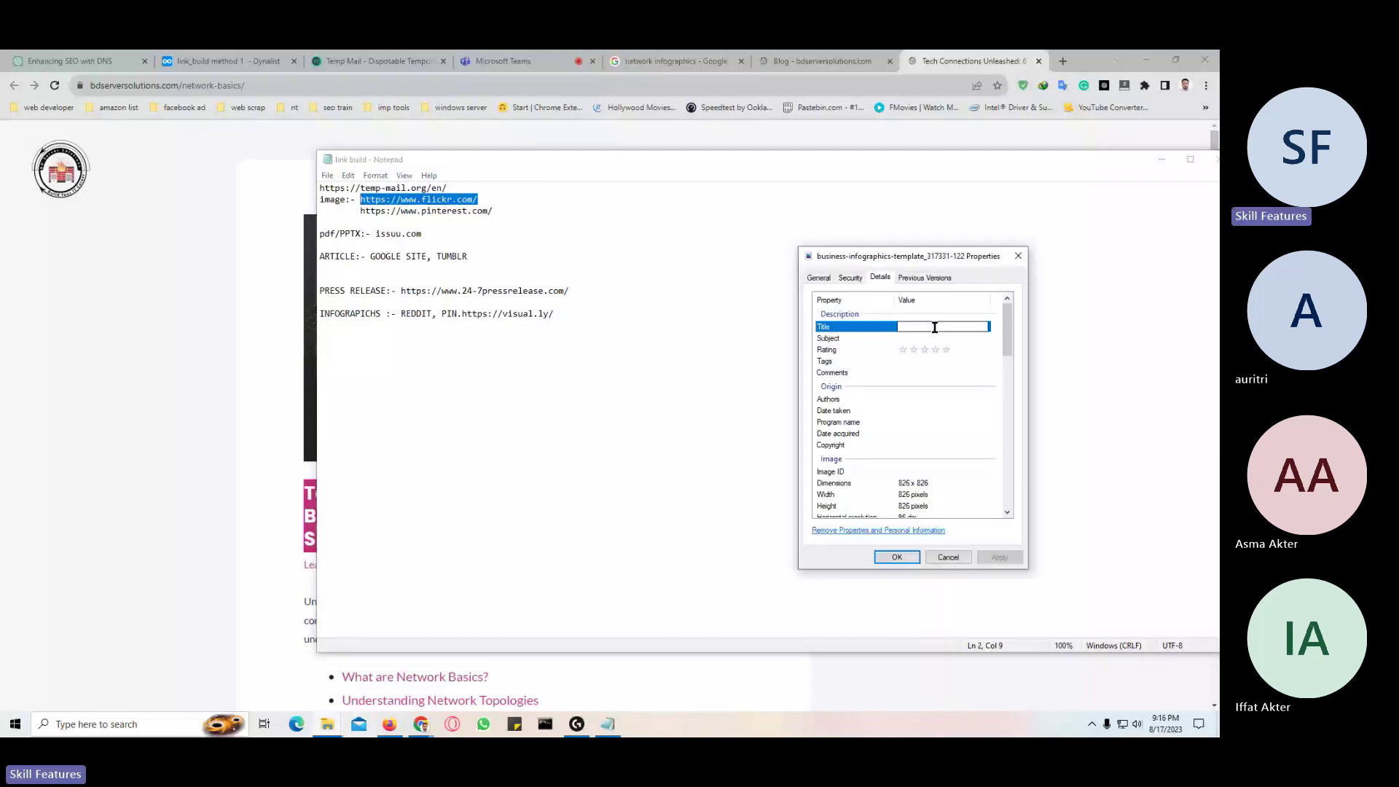
right_click(935, 328)
left_click(963, 384)
Step: Set the file's subject to Networking and its tags to networking, IT, DNS
left_click(898, 339)
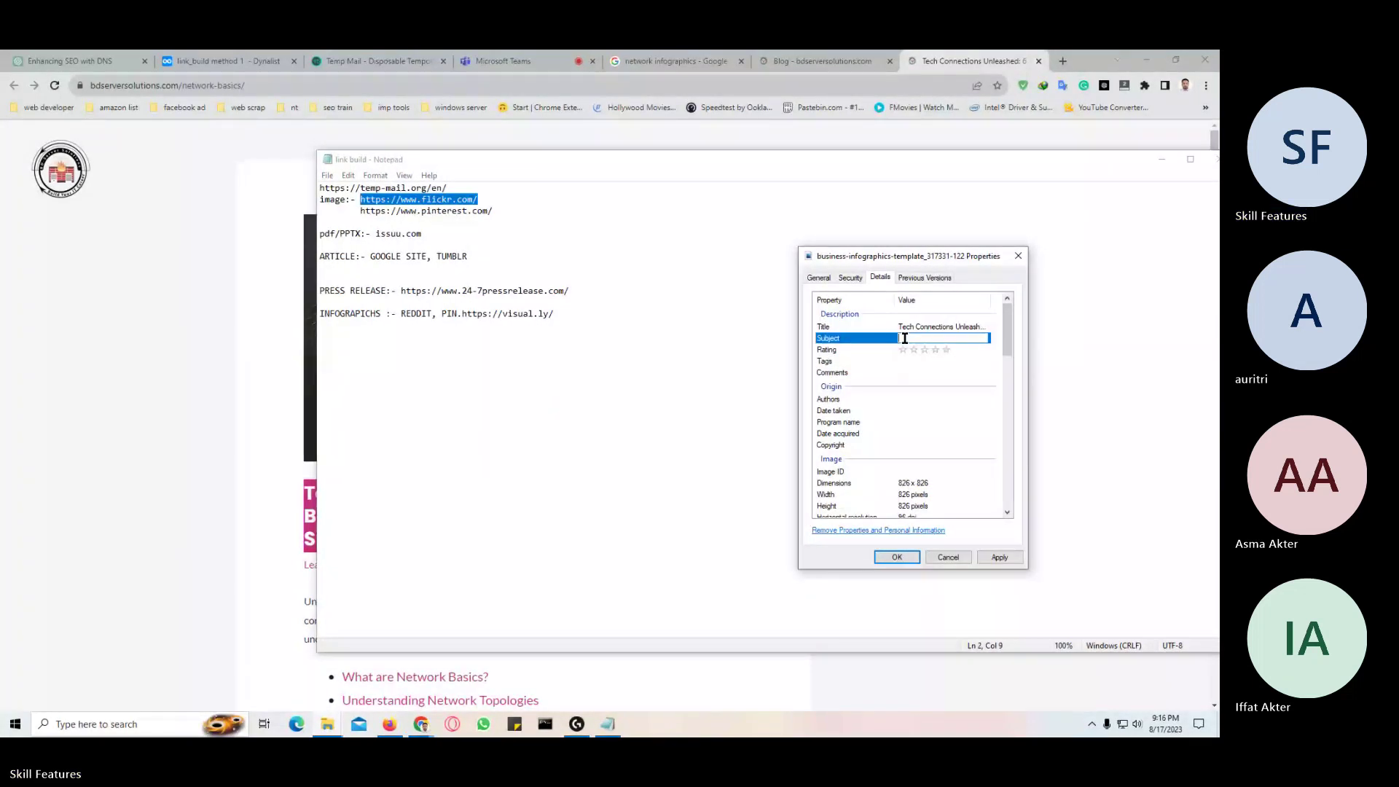
type("Networking")
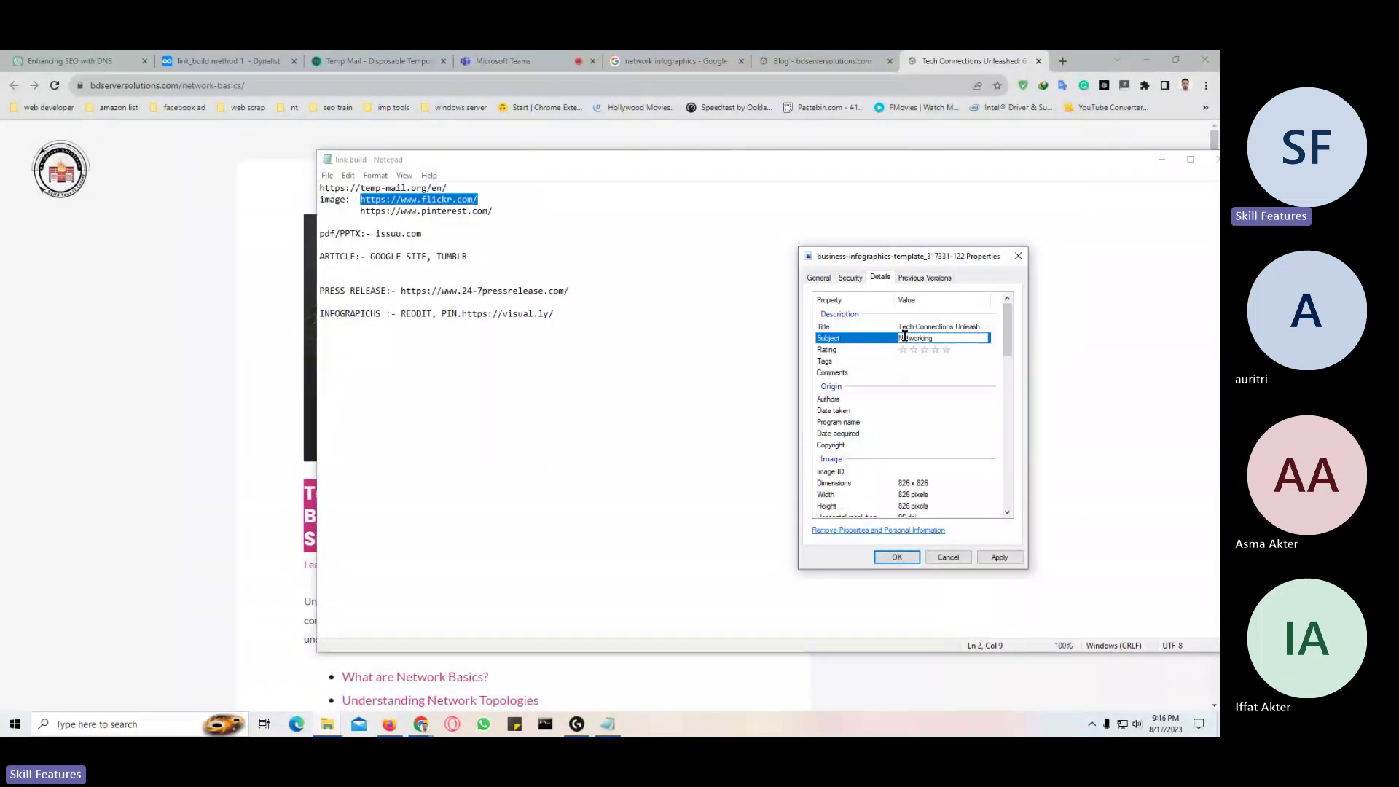
left_click(920, 362)
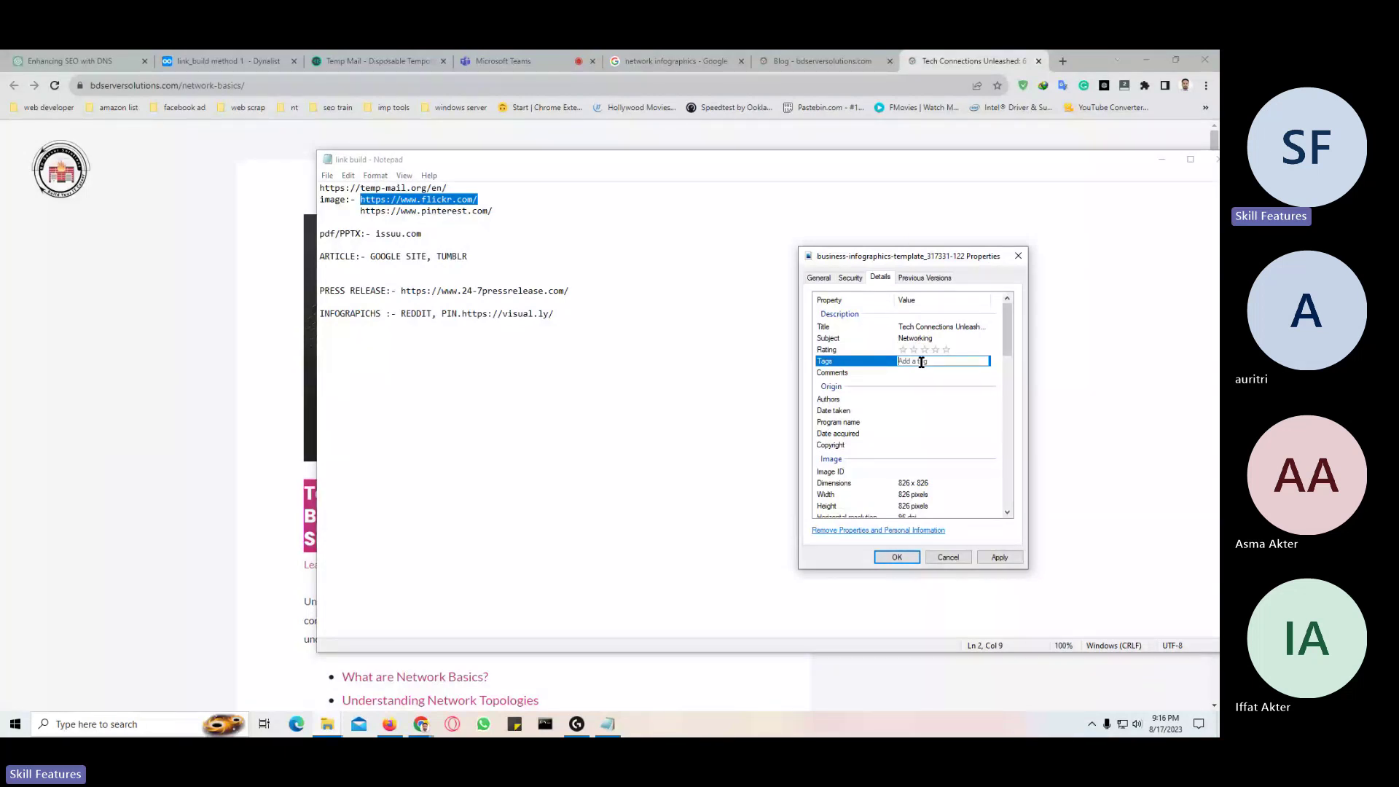
type("n")
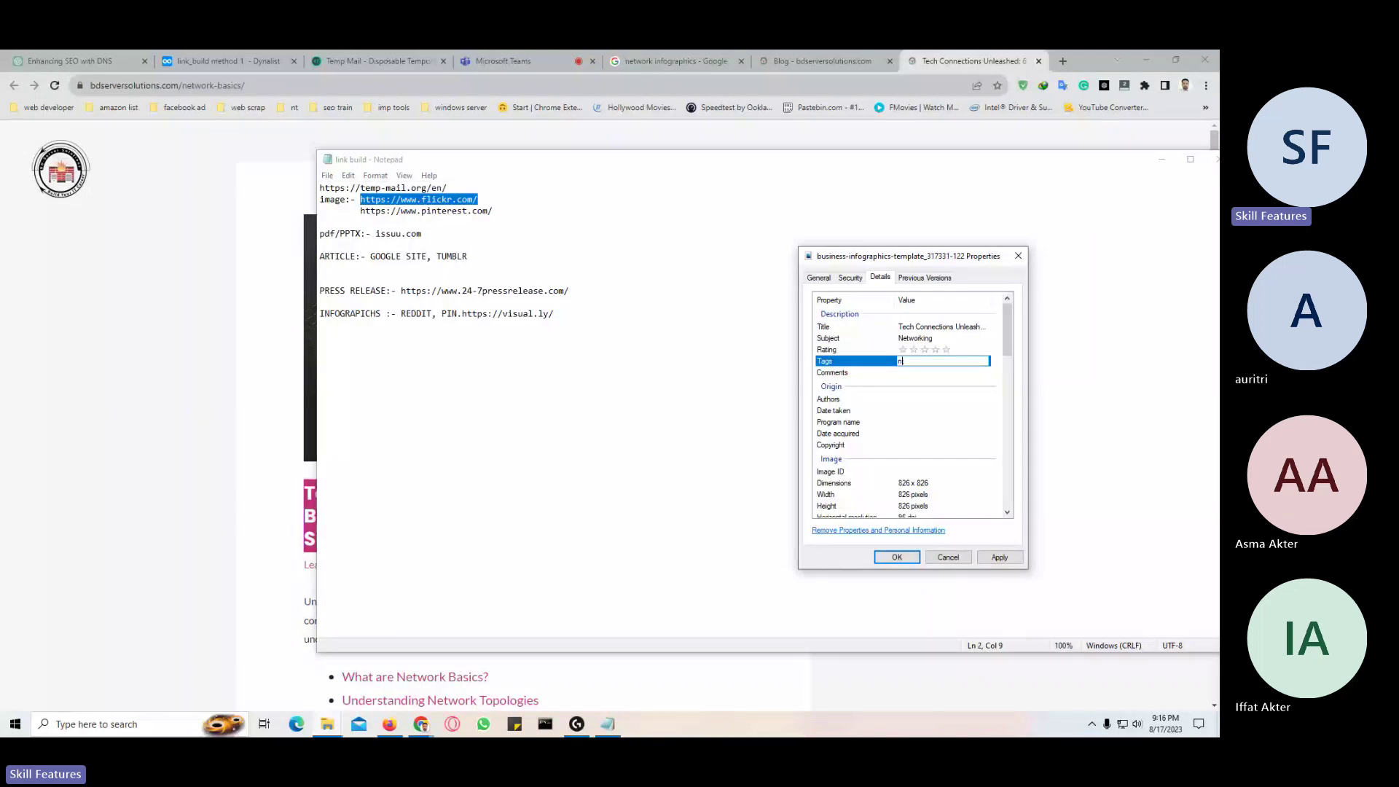
type("etworking")
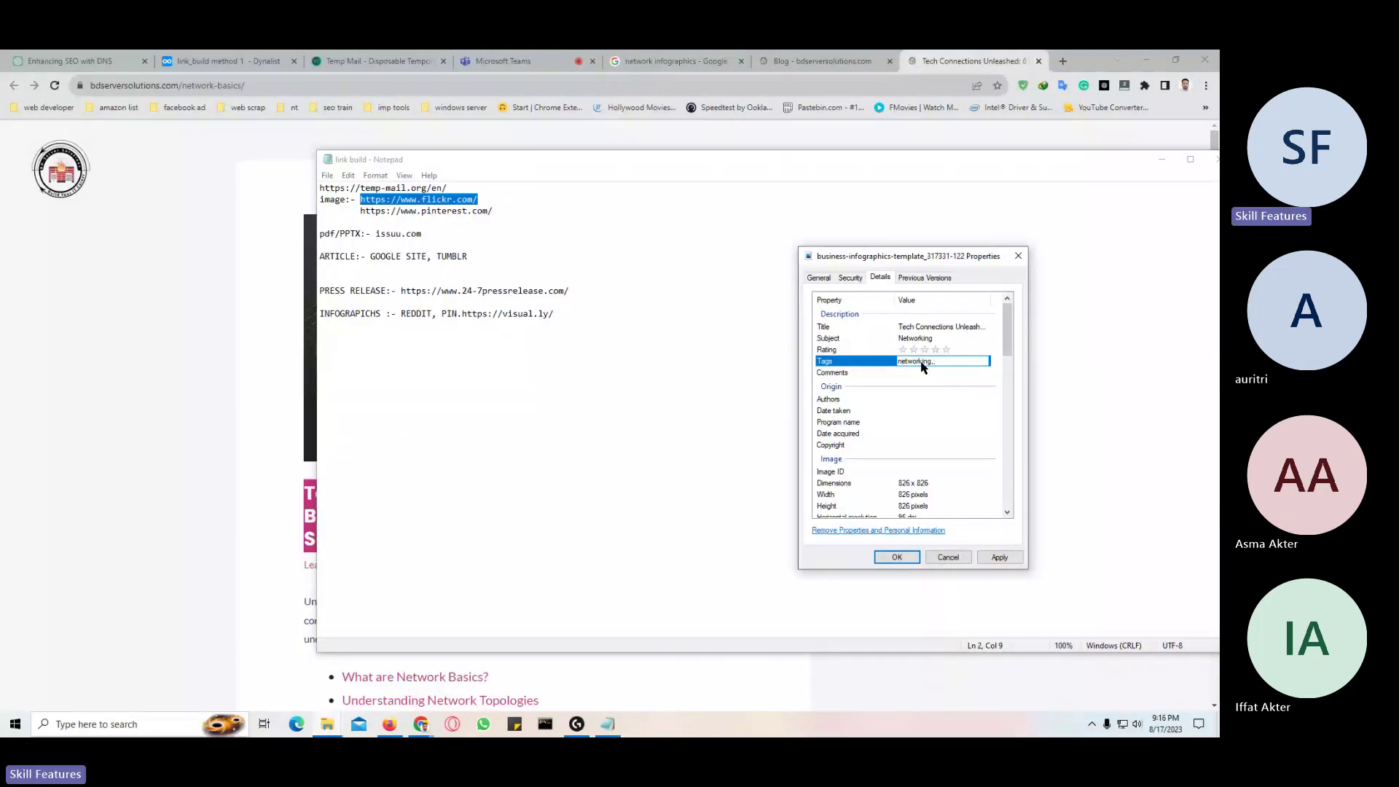
type(",IT,")
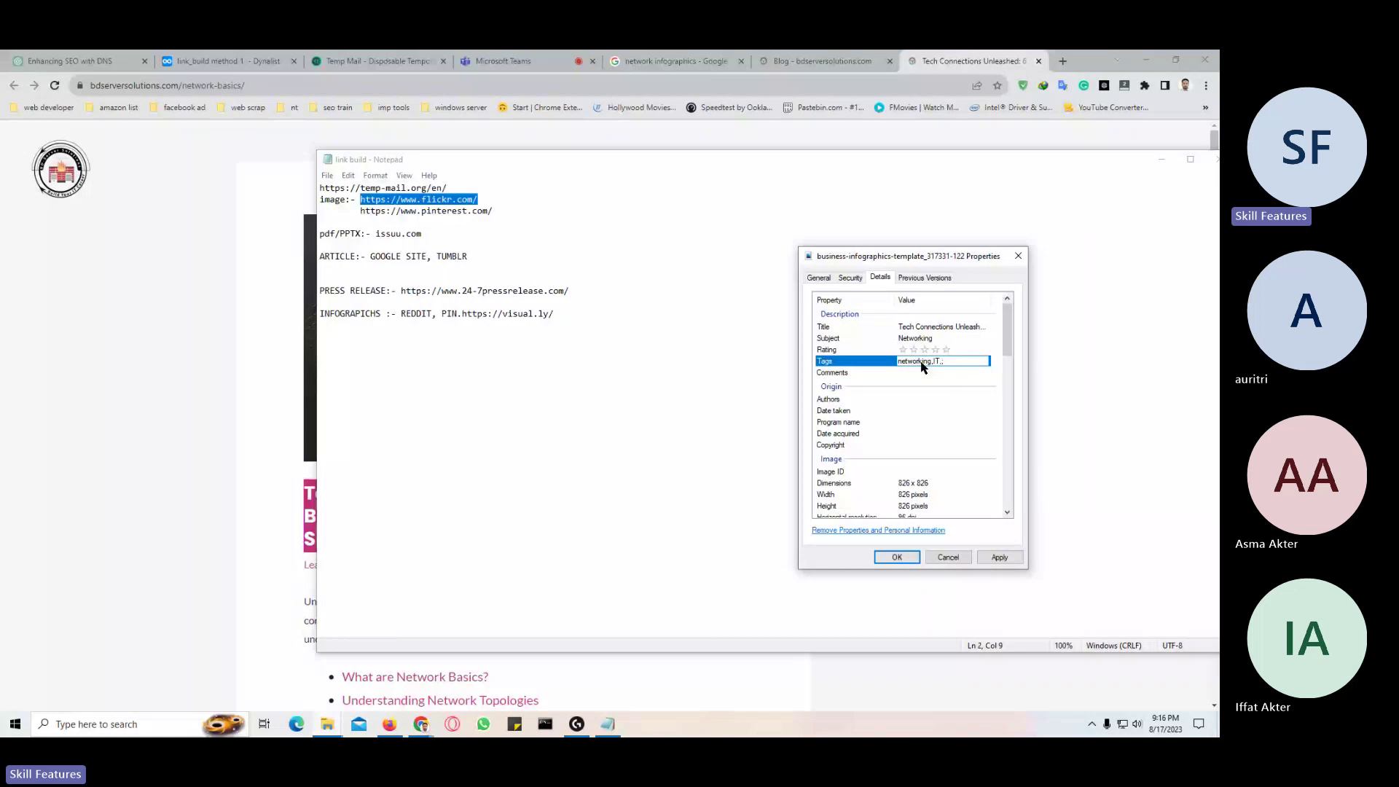
type("DNS")
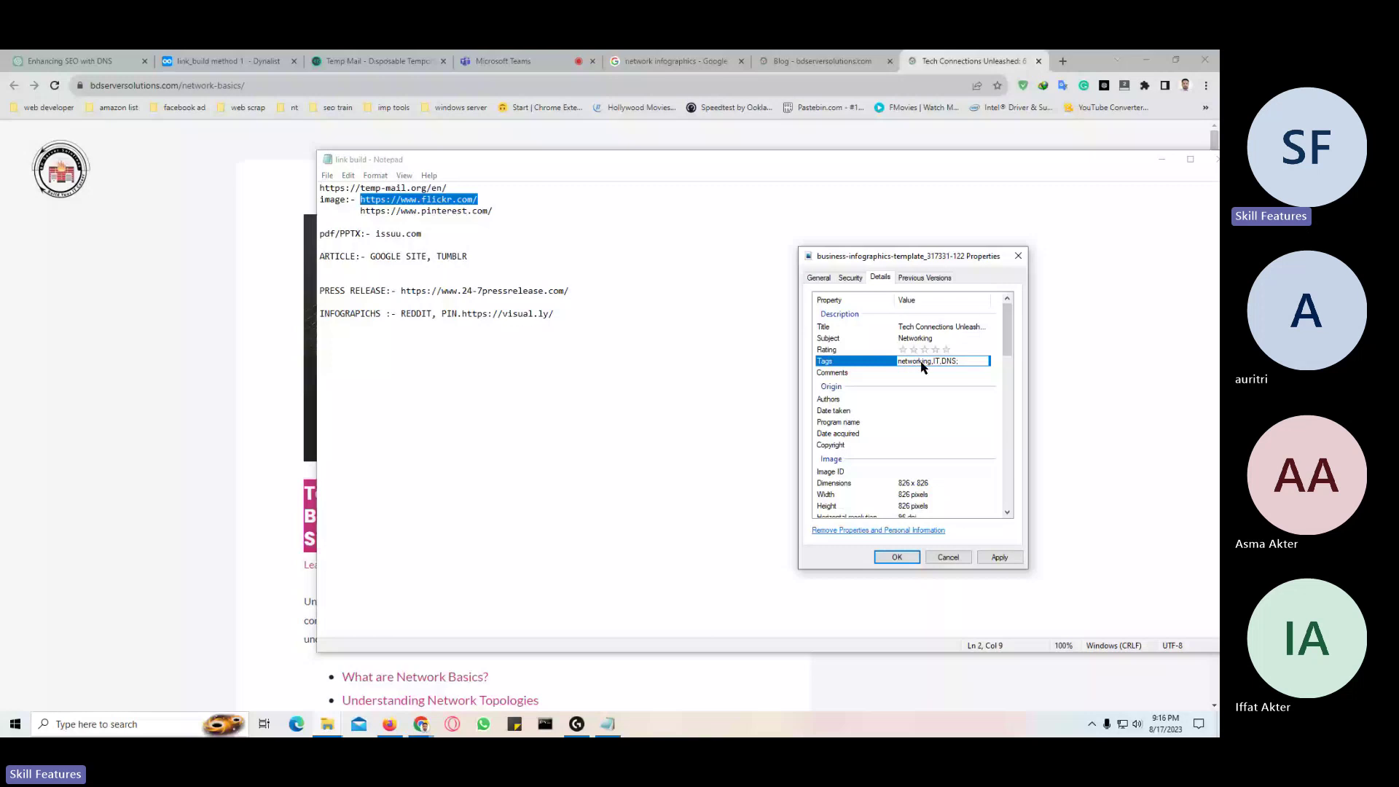
left_click(889, 373)
left_click(909, 399)
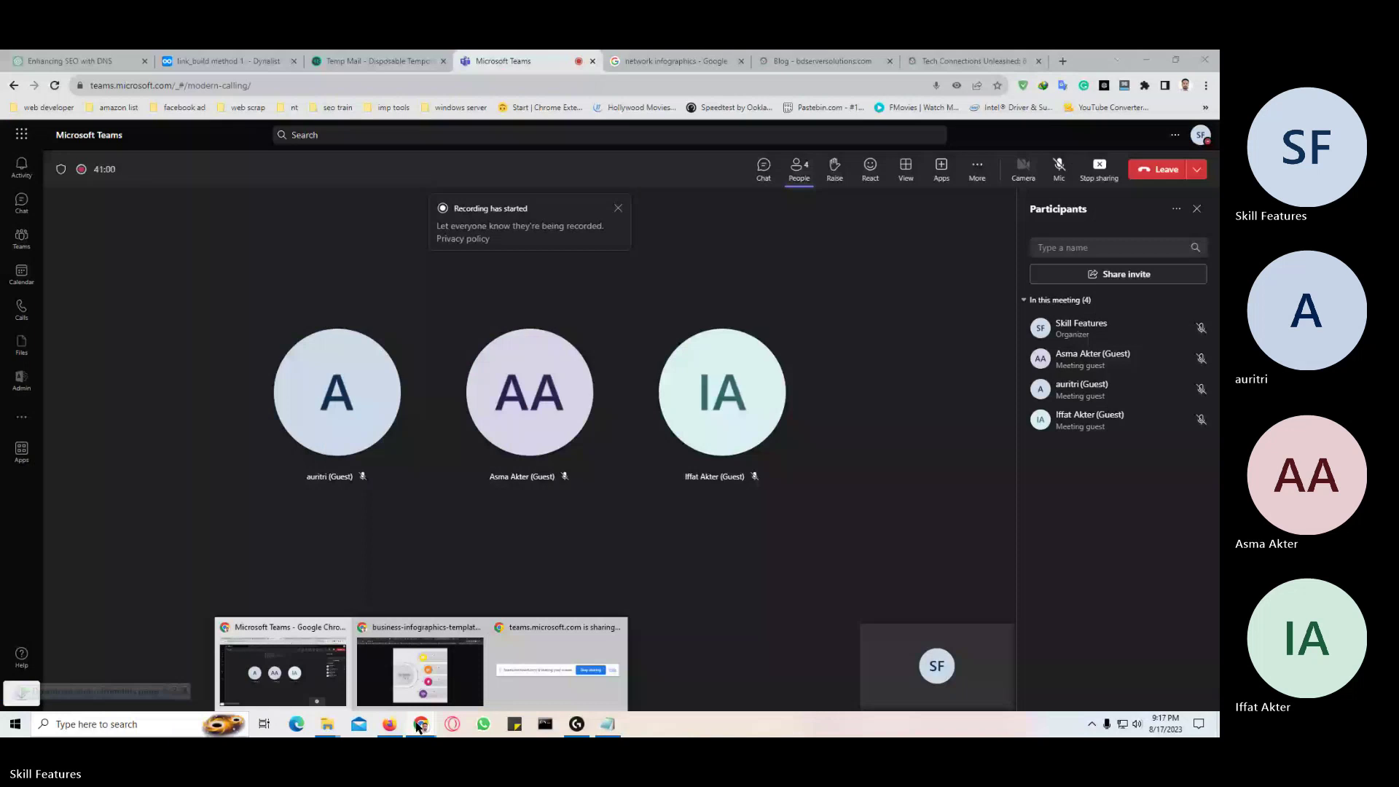
Step: Unmute the Teams meeting microphone with Ctrl+Shift+M, then bring the infographic's details back
left_click(394, 725)
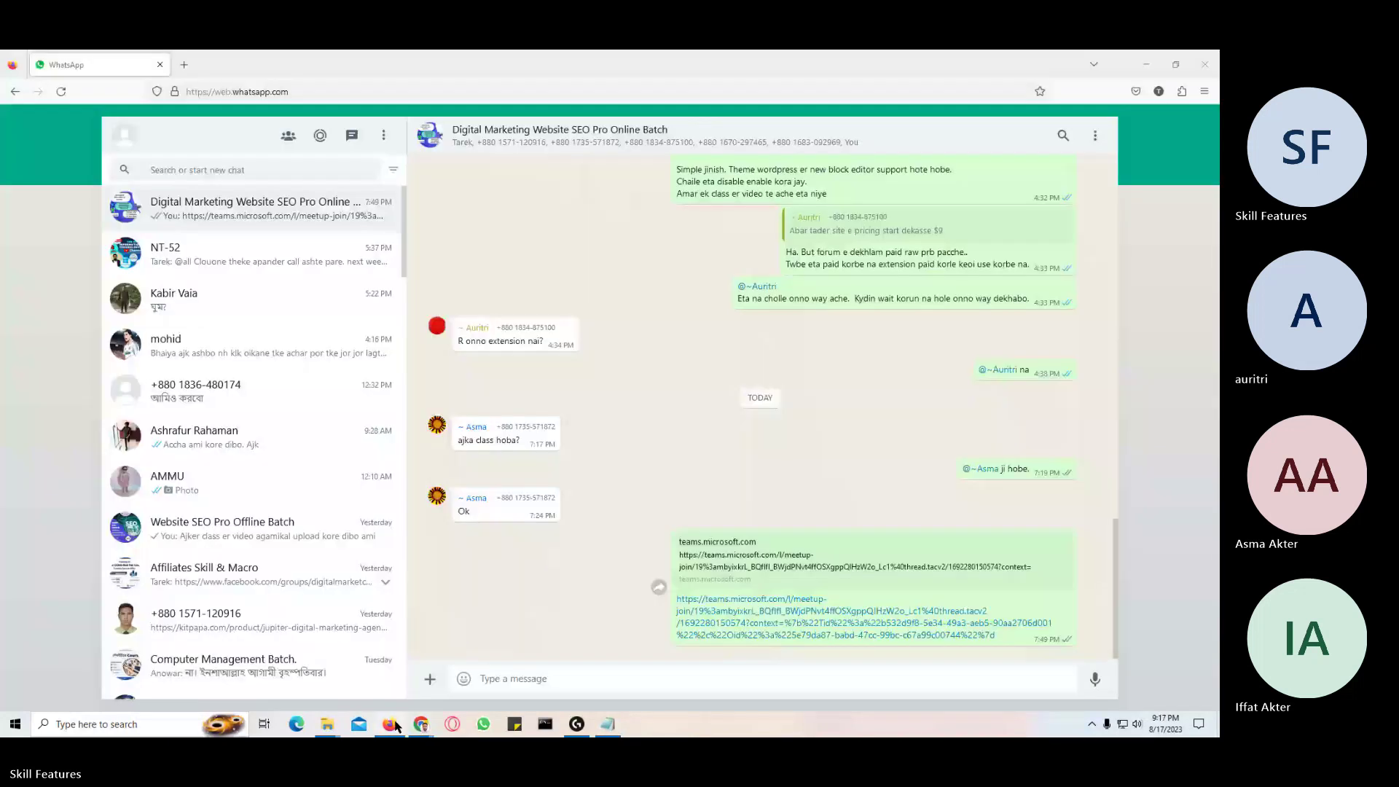
left_click(392, 725)
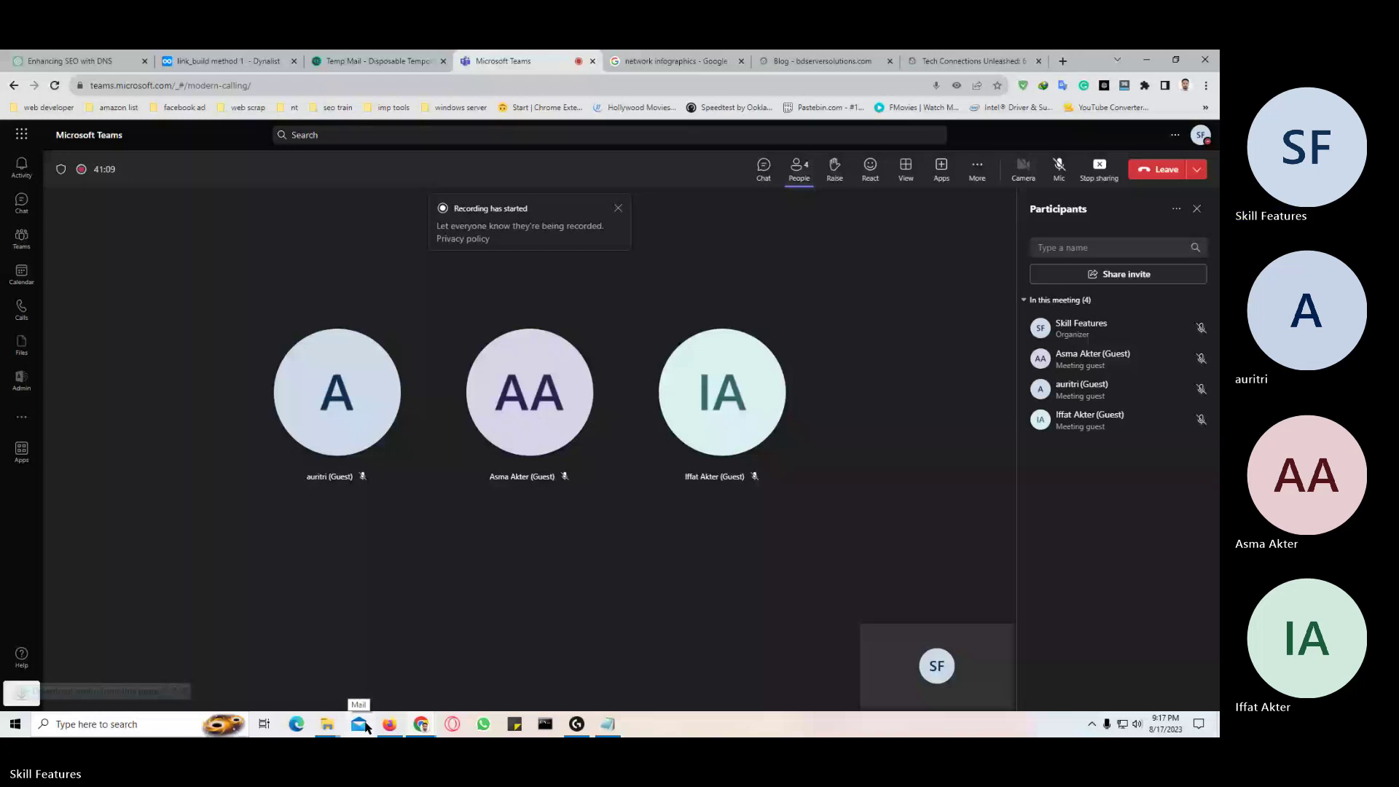
key("ctrl+shift+m")
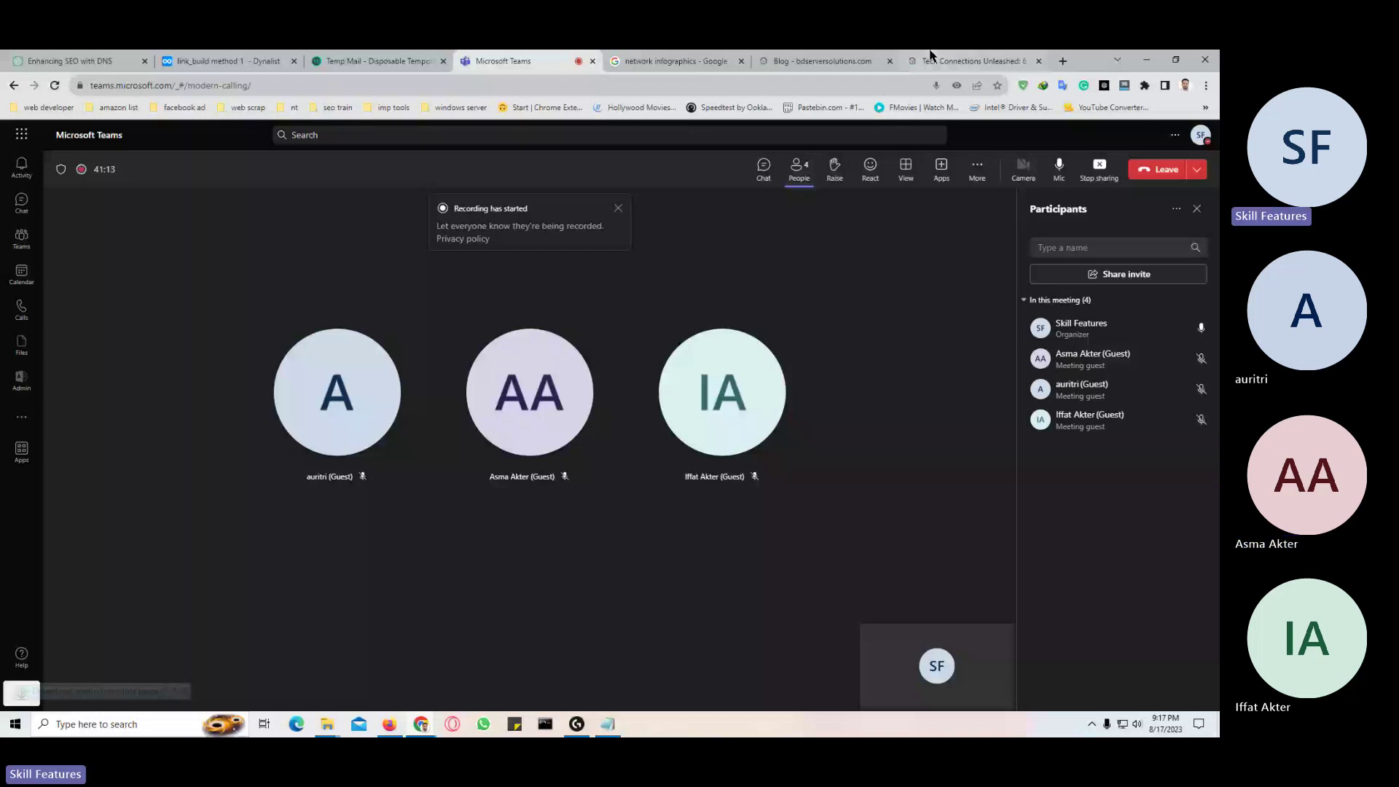
left_click(1147, 60)
left_click(1162, 159)
left_click(942, 400)
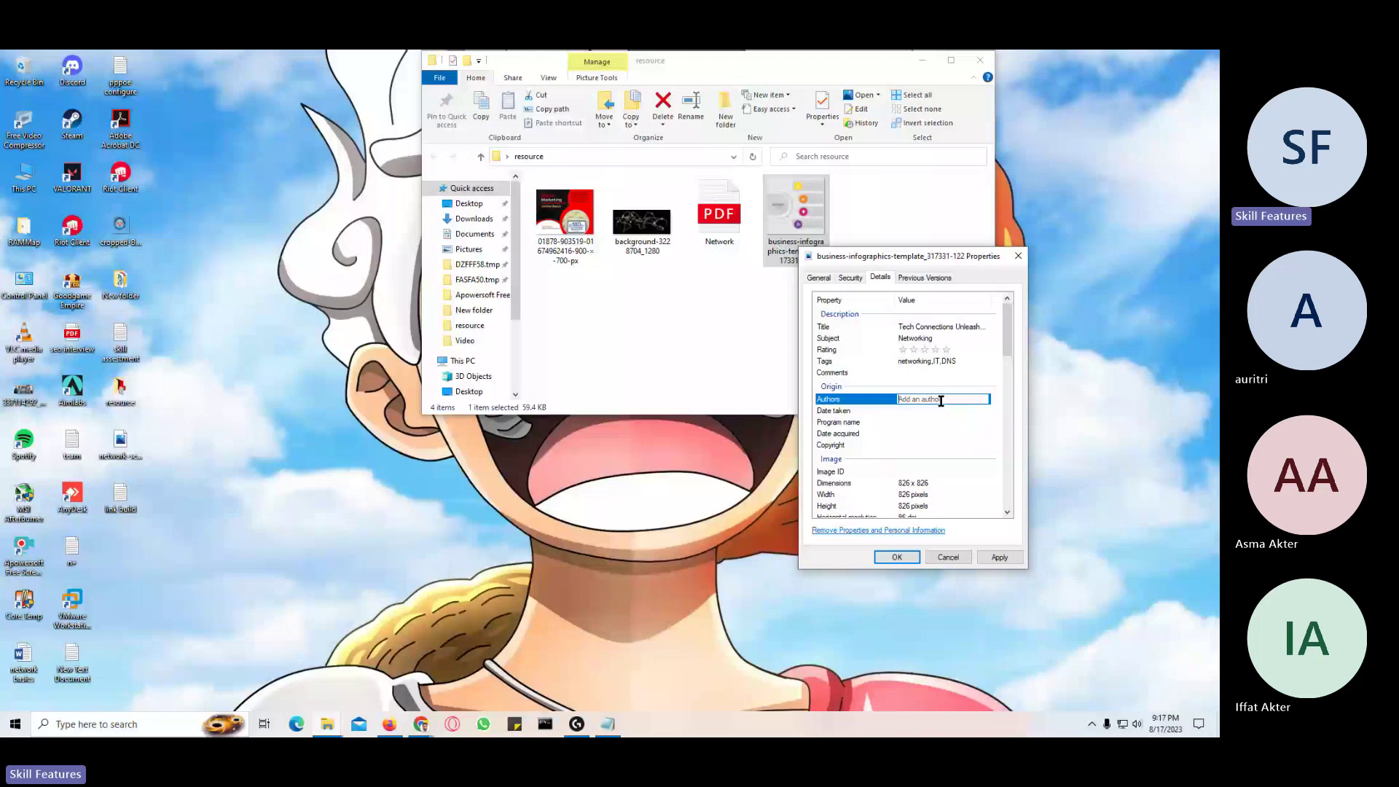
Step: Paste the blog author's name as author, rate the infographic five stars and apply
left_click(911, 445)
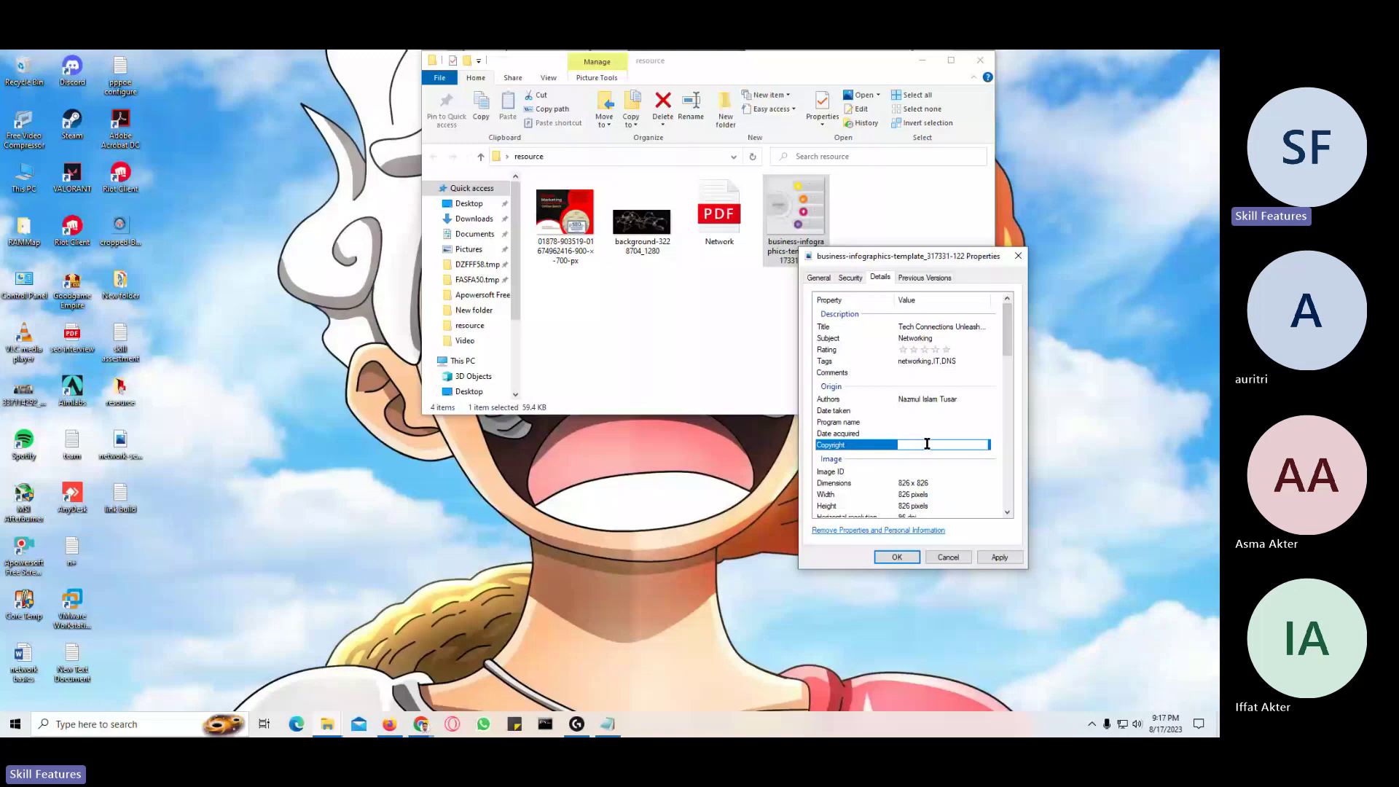
scroll(940, 473, "down", 2)
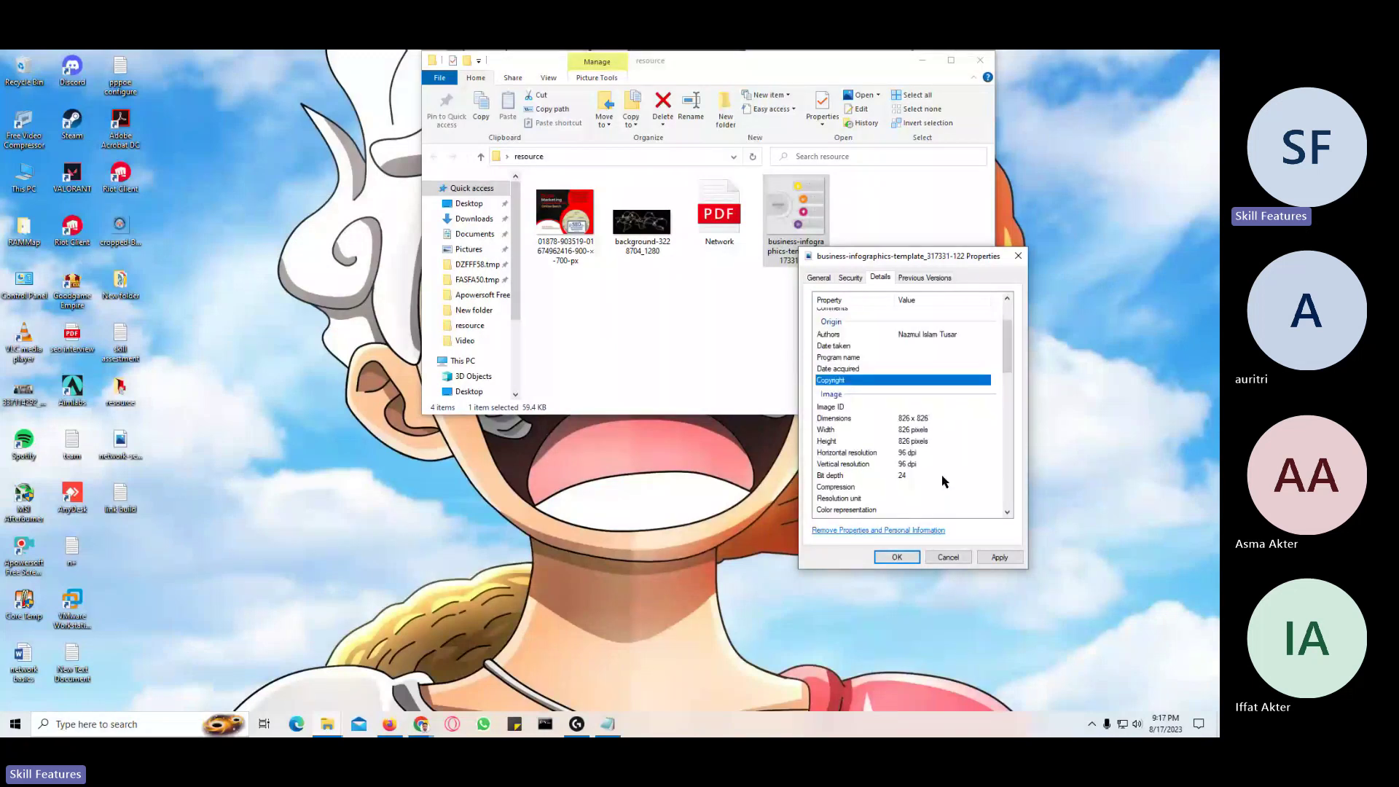
scroll(940, 481, "down", 6)
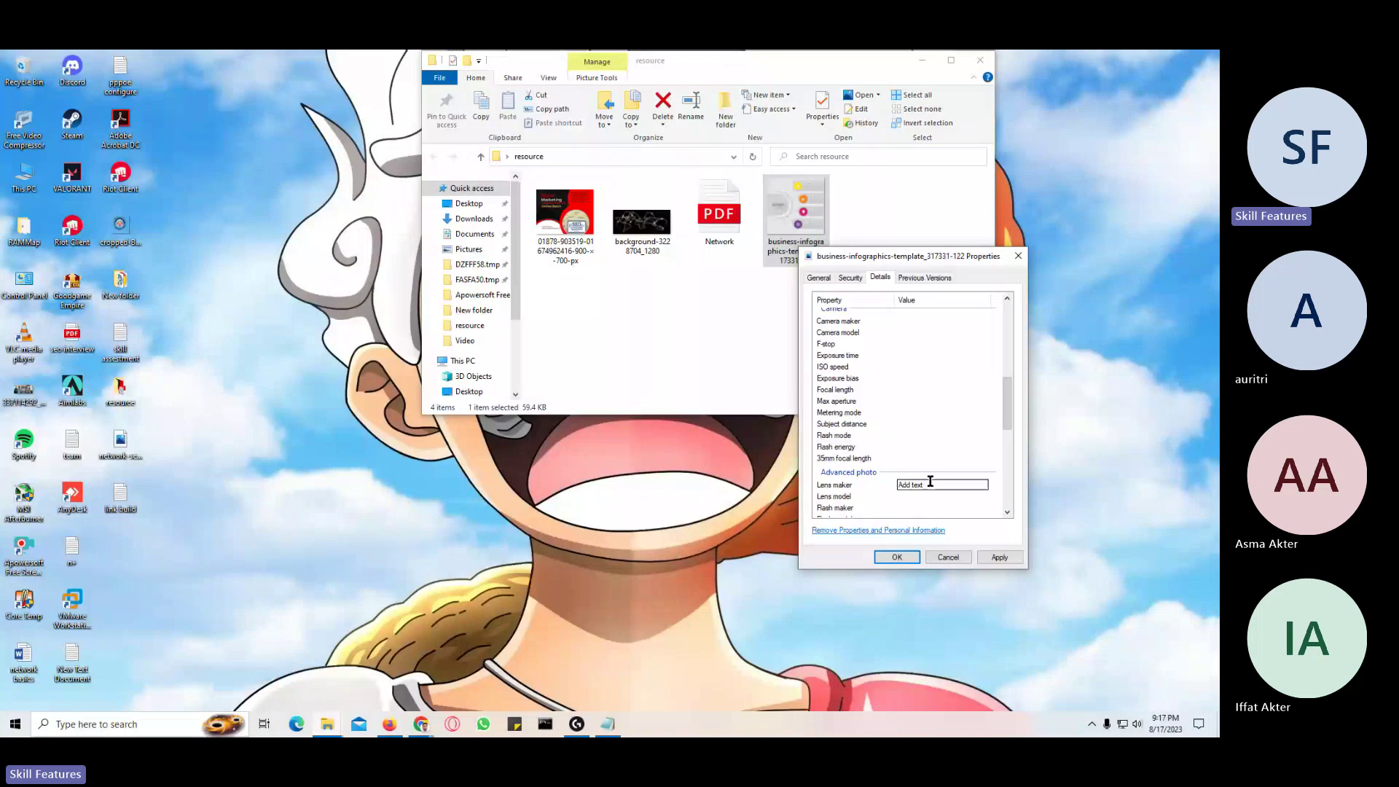
scroll(940, 466, "up", 8)
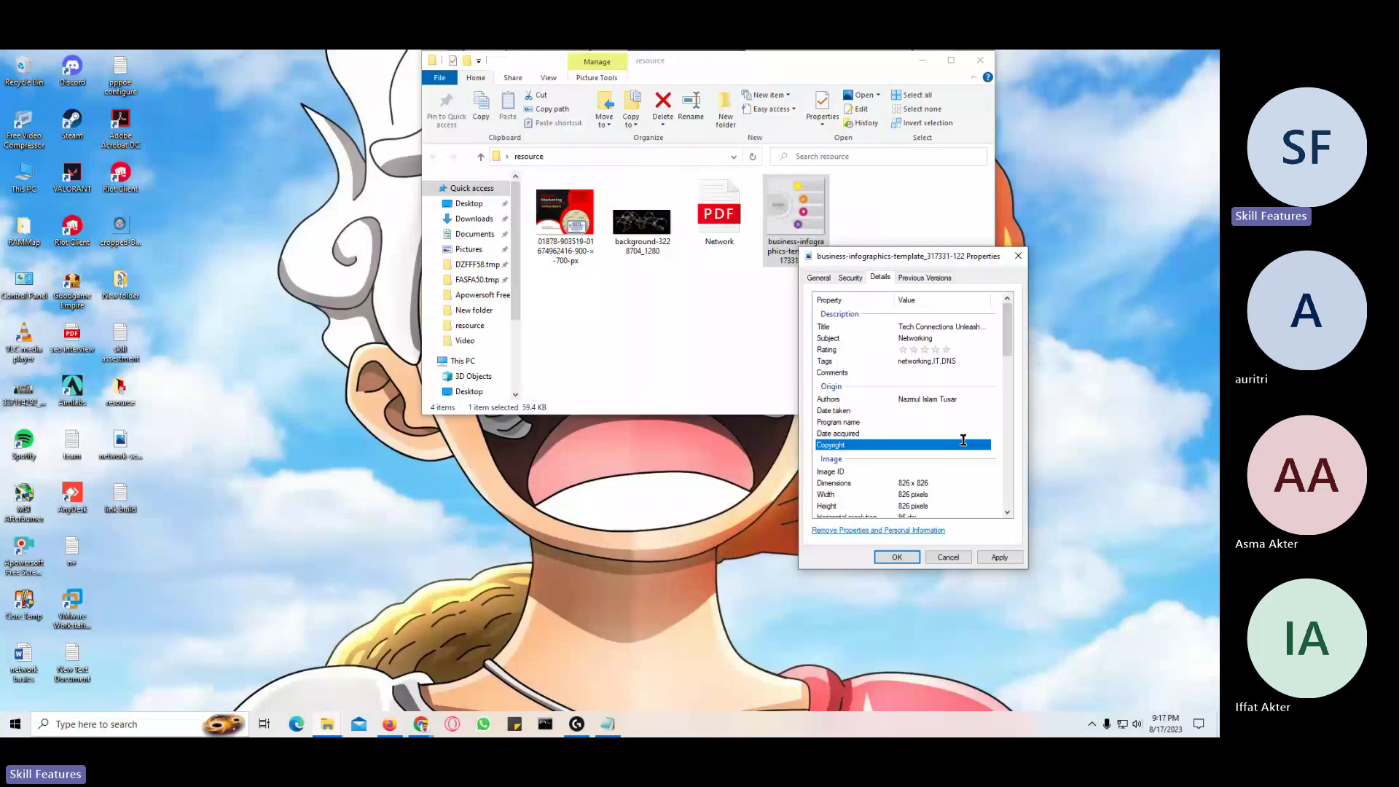
left_click(947, 350)
left_click(912, 398)
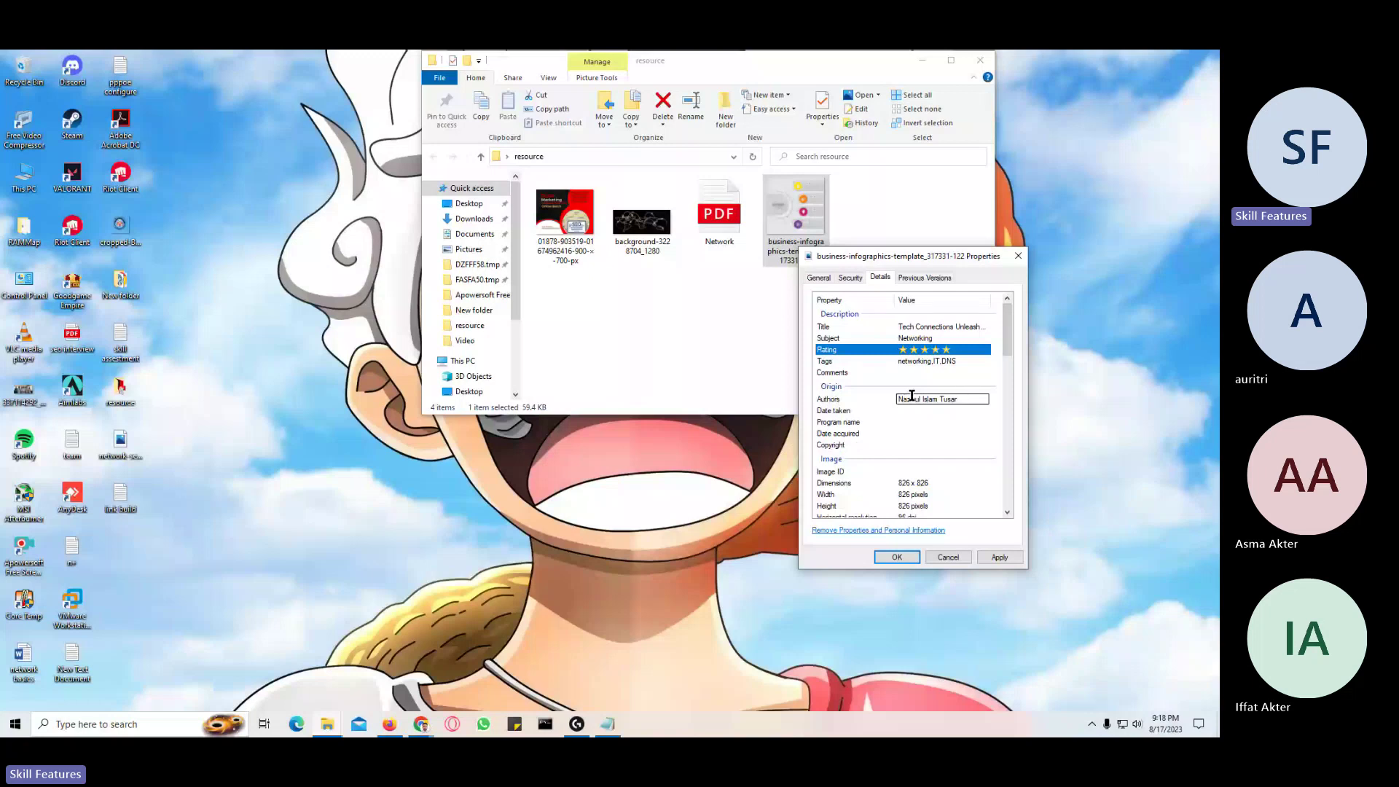
key("Return")
key("alt+Return")
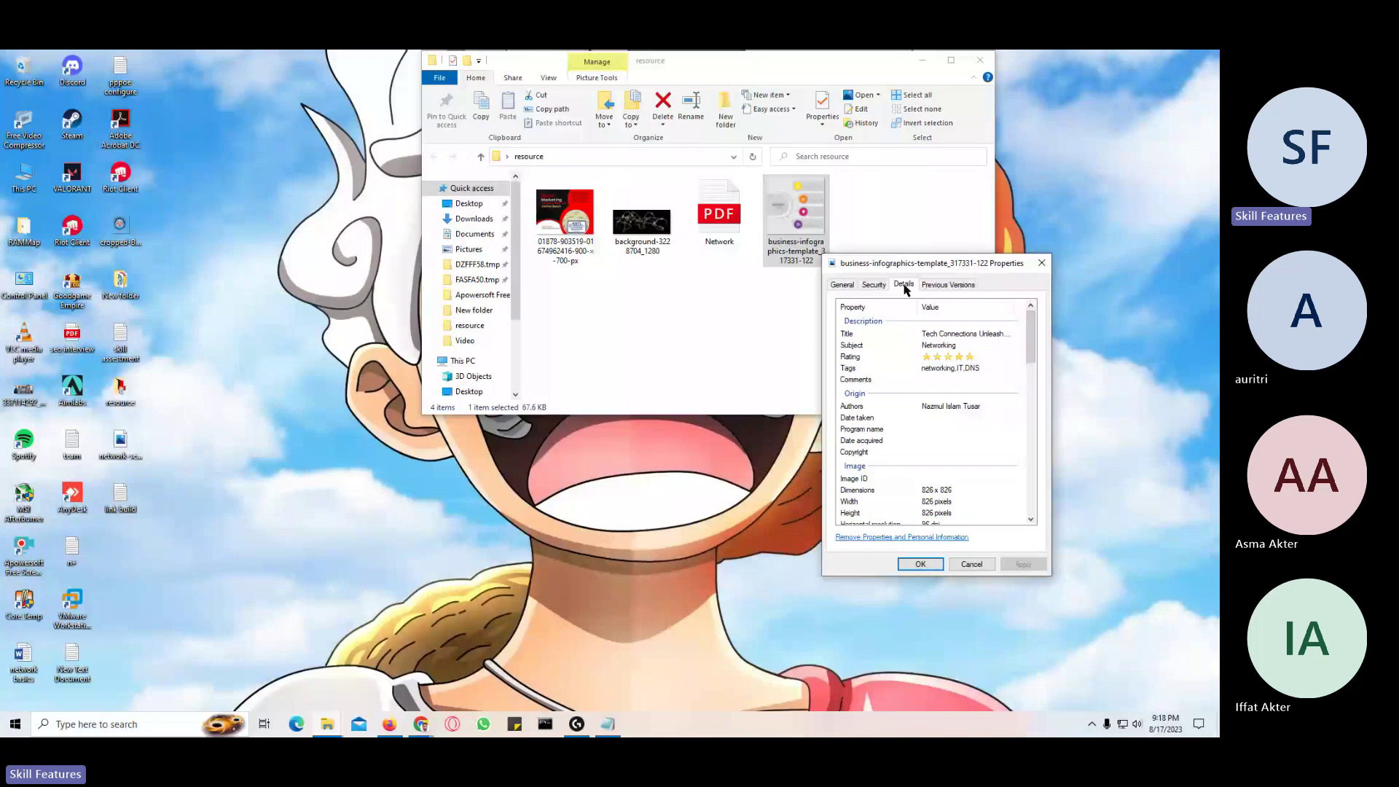
Step: Rename the infographic file to 'Networking basics'
right_click(817, 255)
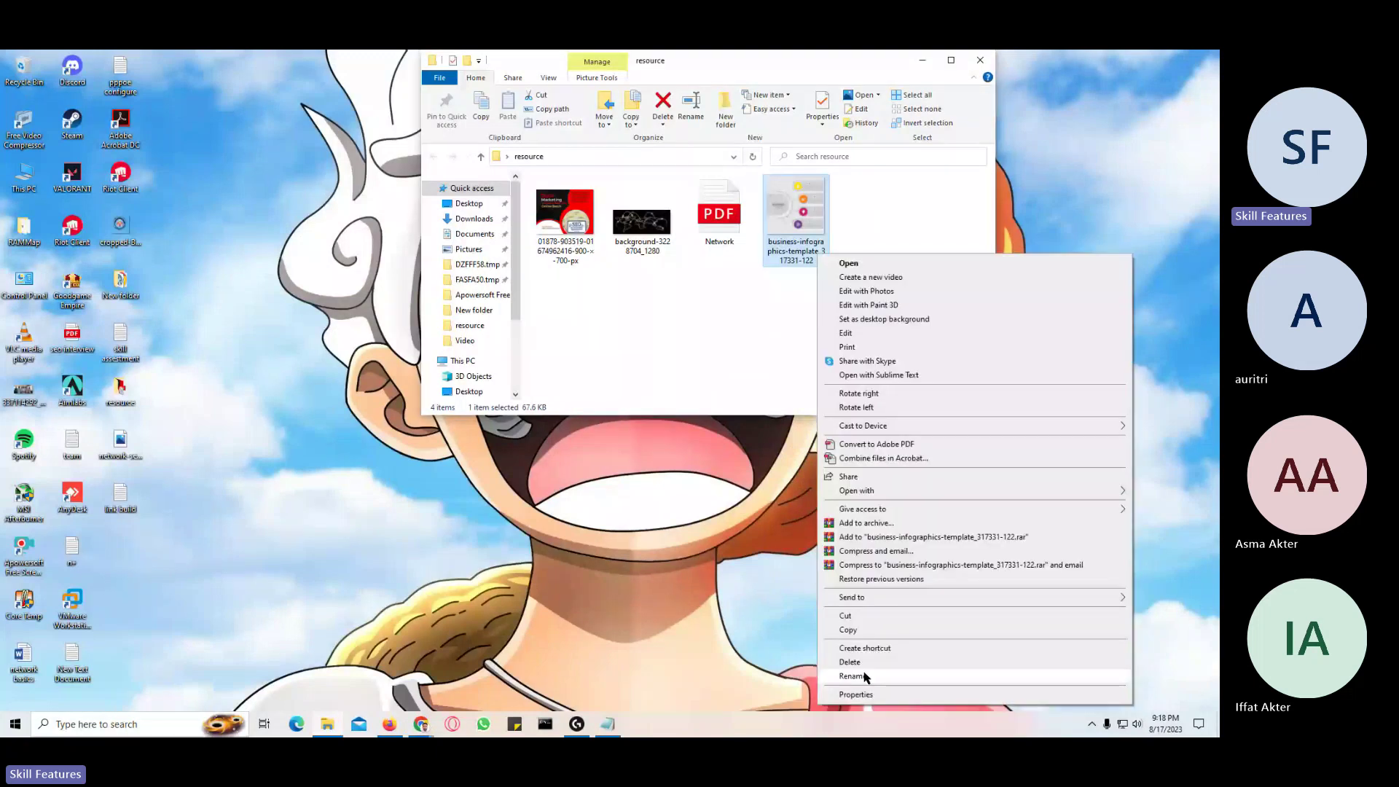
left_click(850, 677)
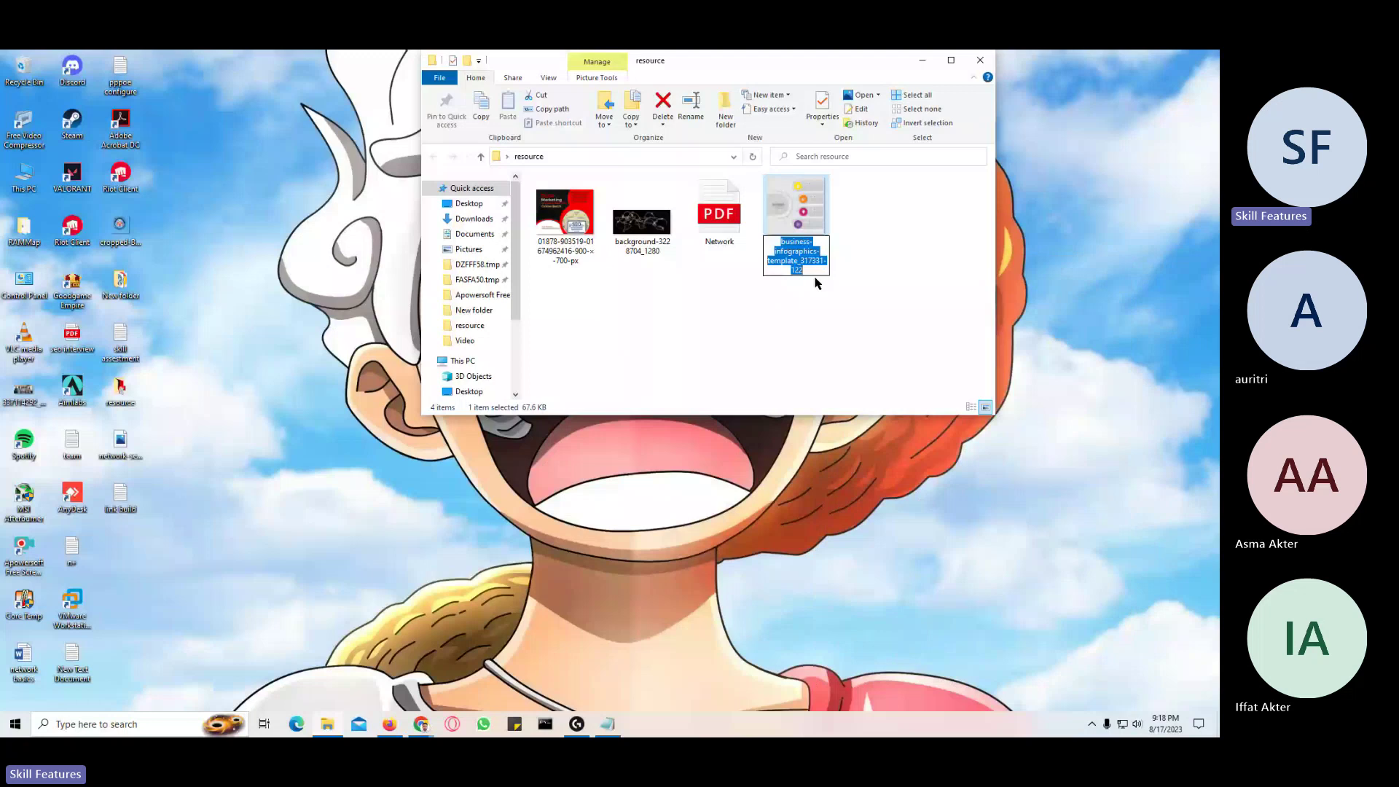
type("Network")
type("in")
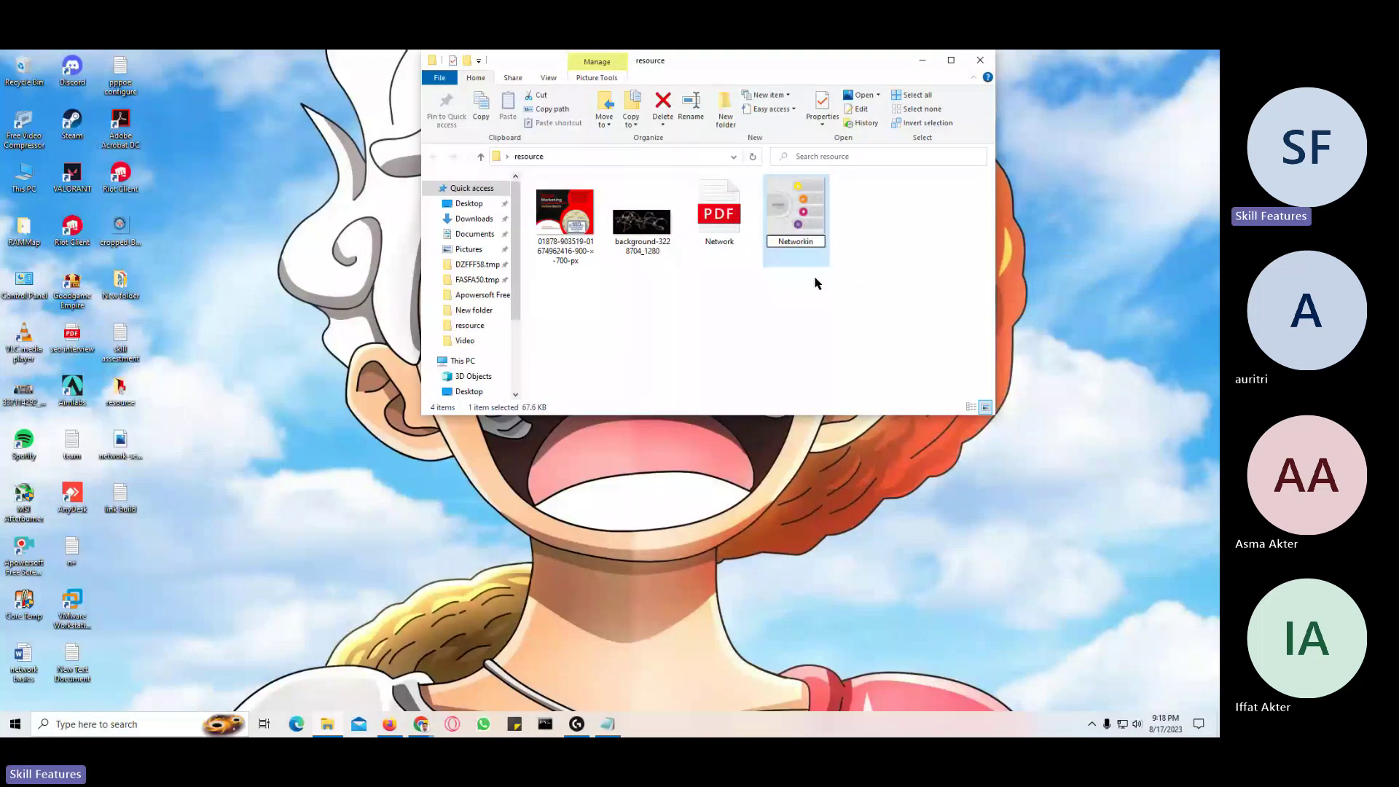
type("g basics")
key("Return")
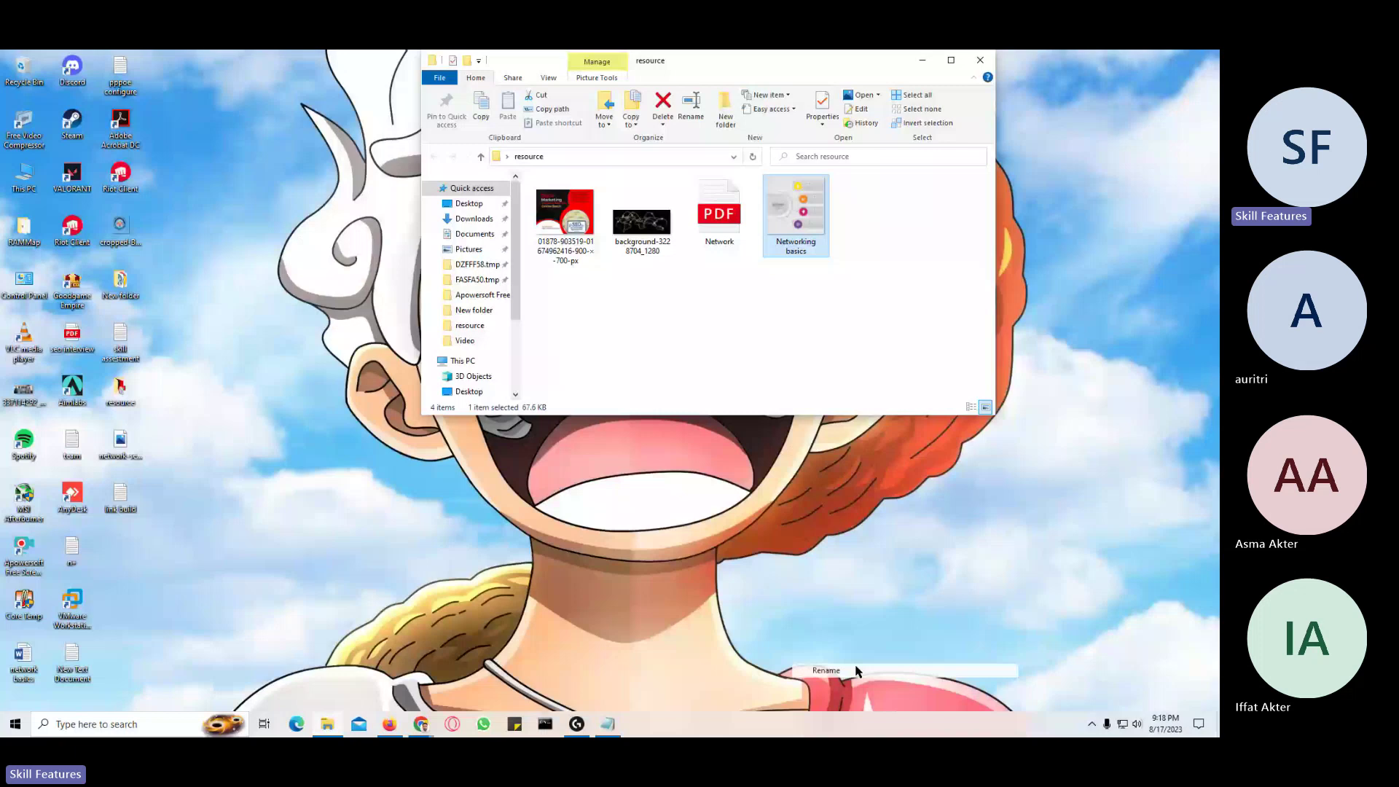
left_click(846, 674)
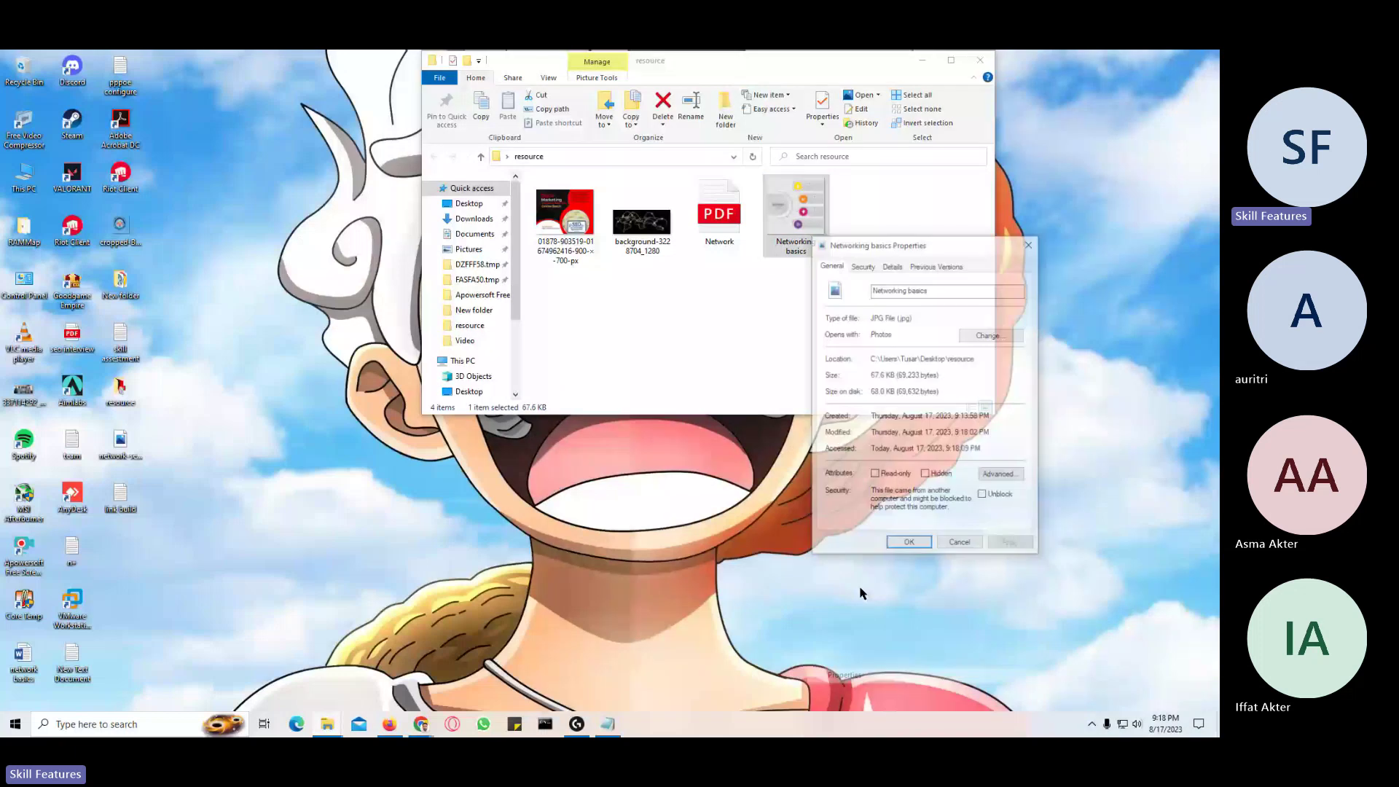
Step: Check the Networking basics image's saved metadata, close both Properties dialogs and return to Chrome
left_click(893, 267)
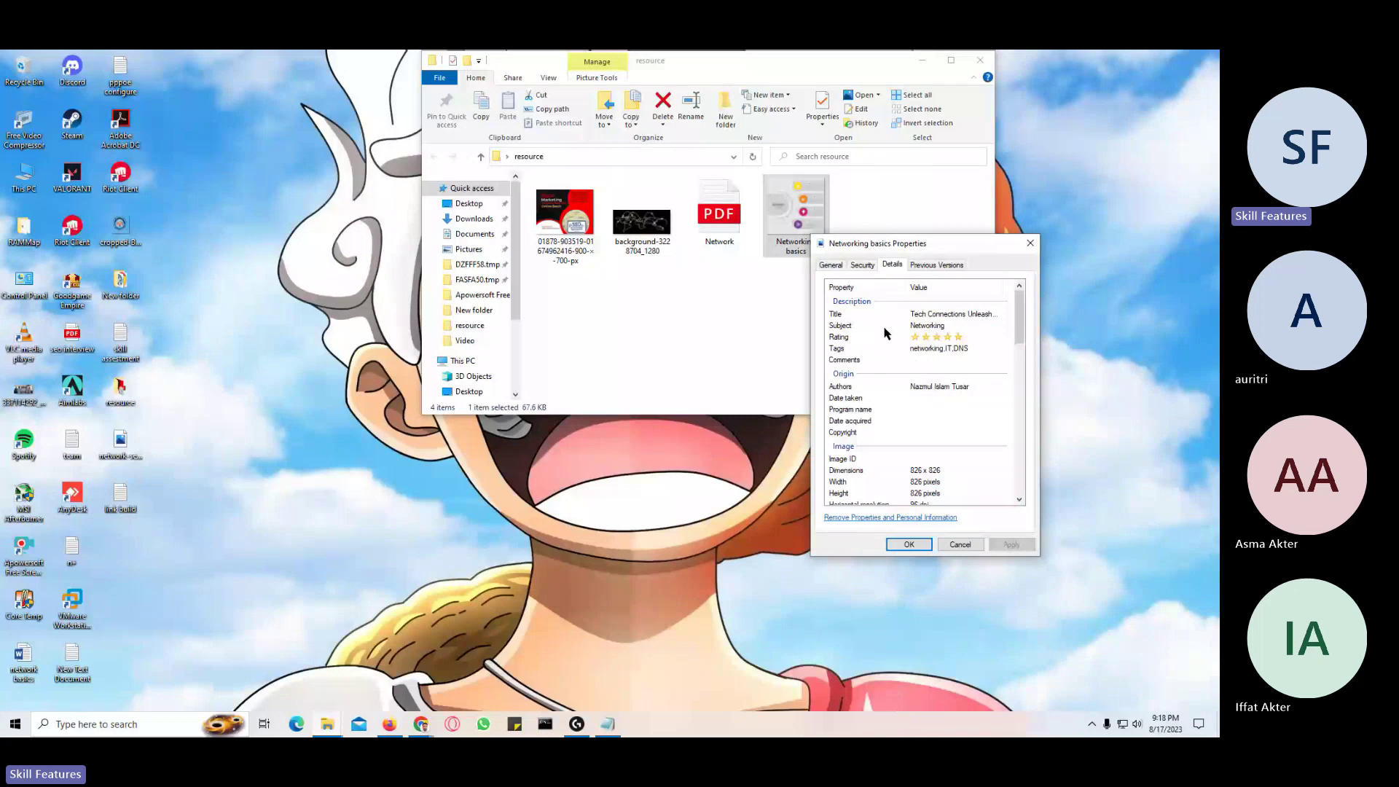
scroll(949, 436, "down", 6)
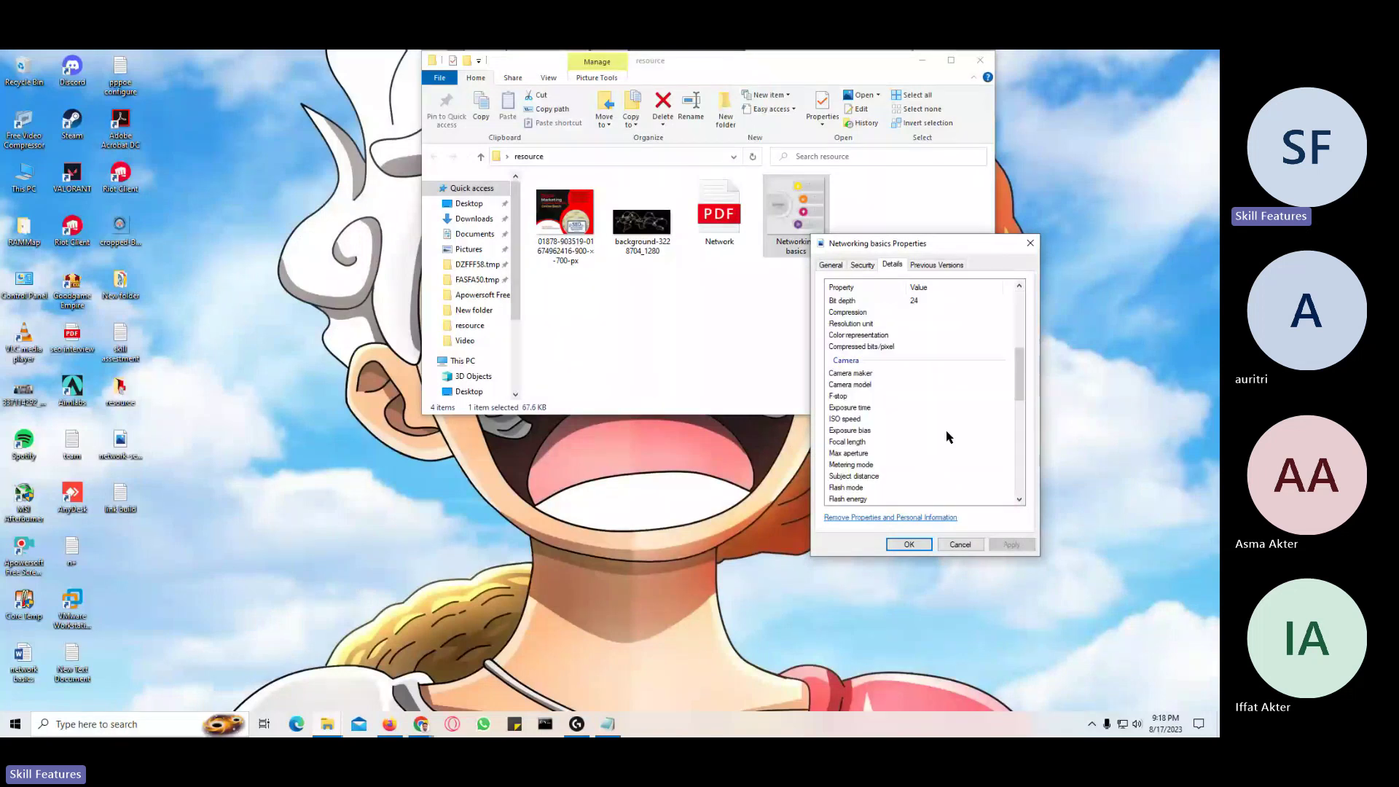
scroll(948, 448, "down", 4)
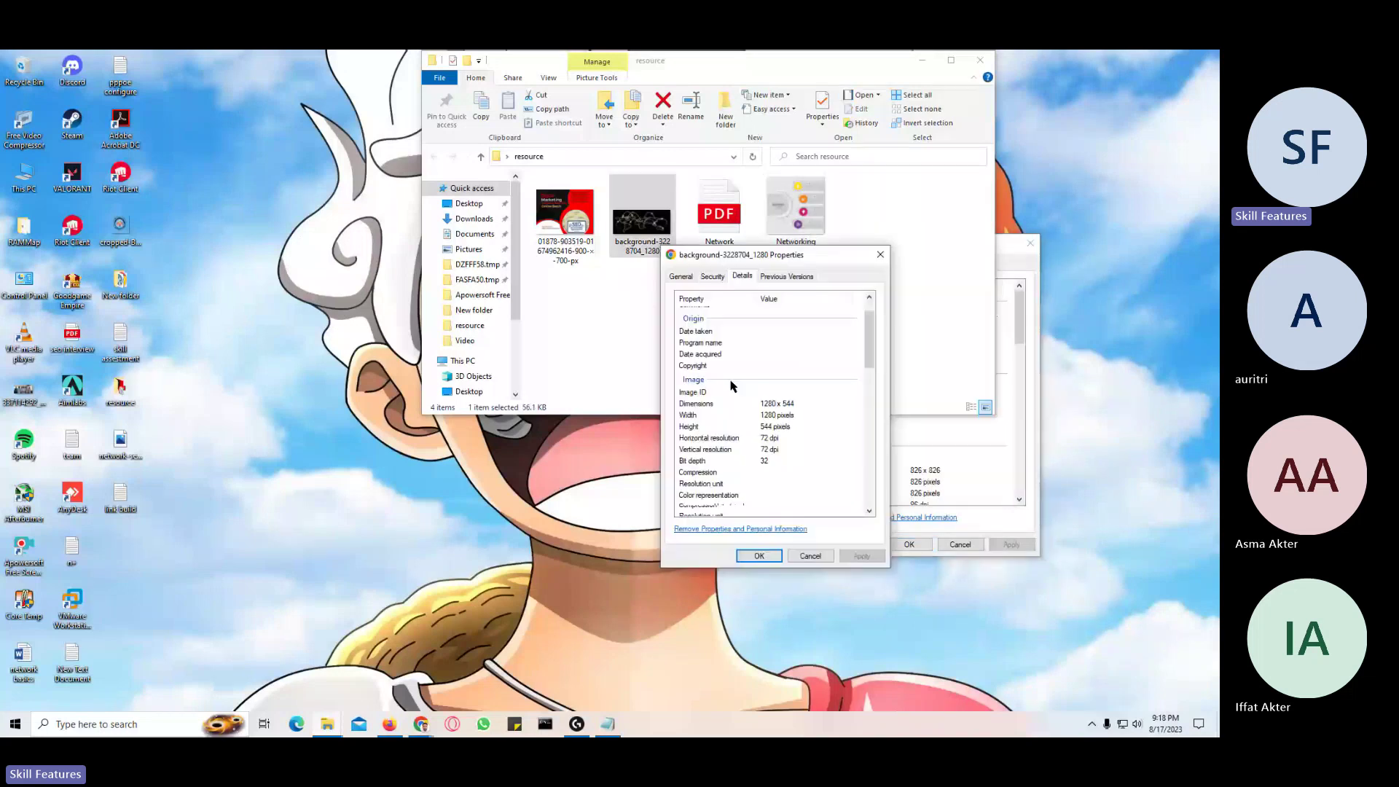
scroll(751, 400, "down", 4)
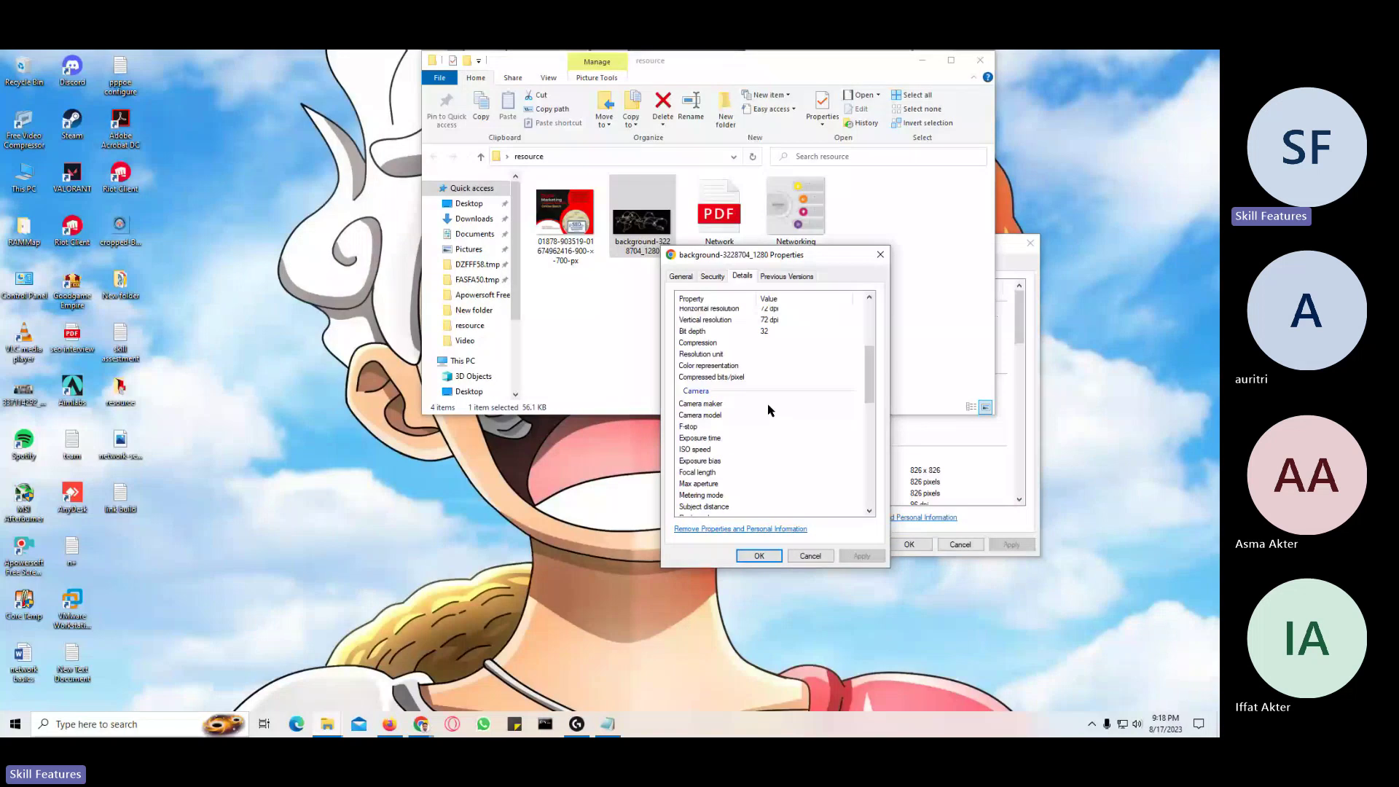
scroll(772, 438, "down", 10)
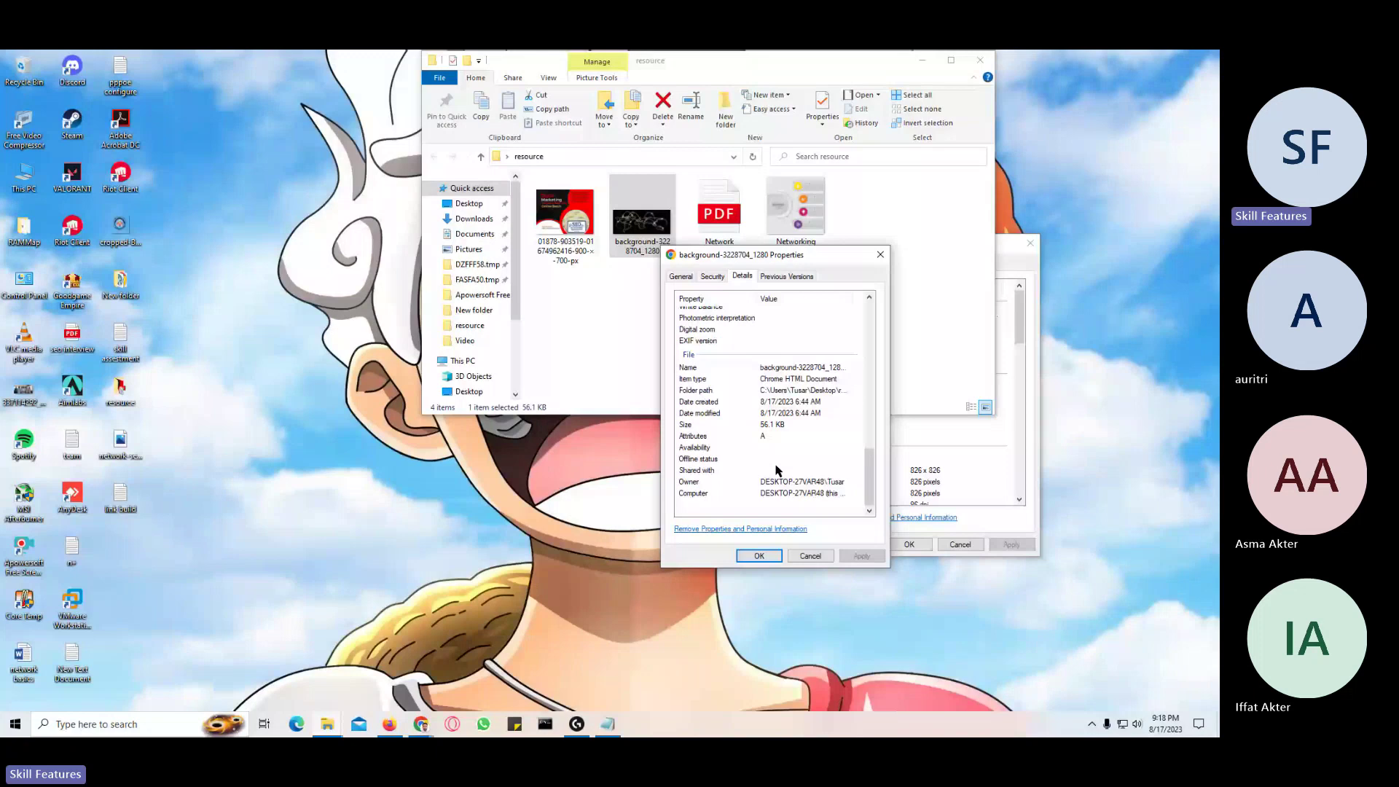
scroll(769, 437, "up", 15)
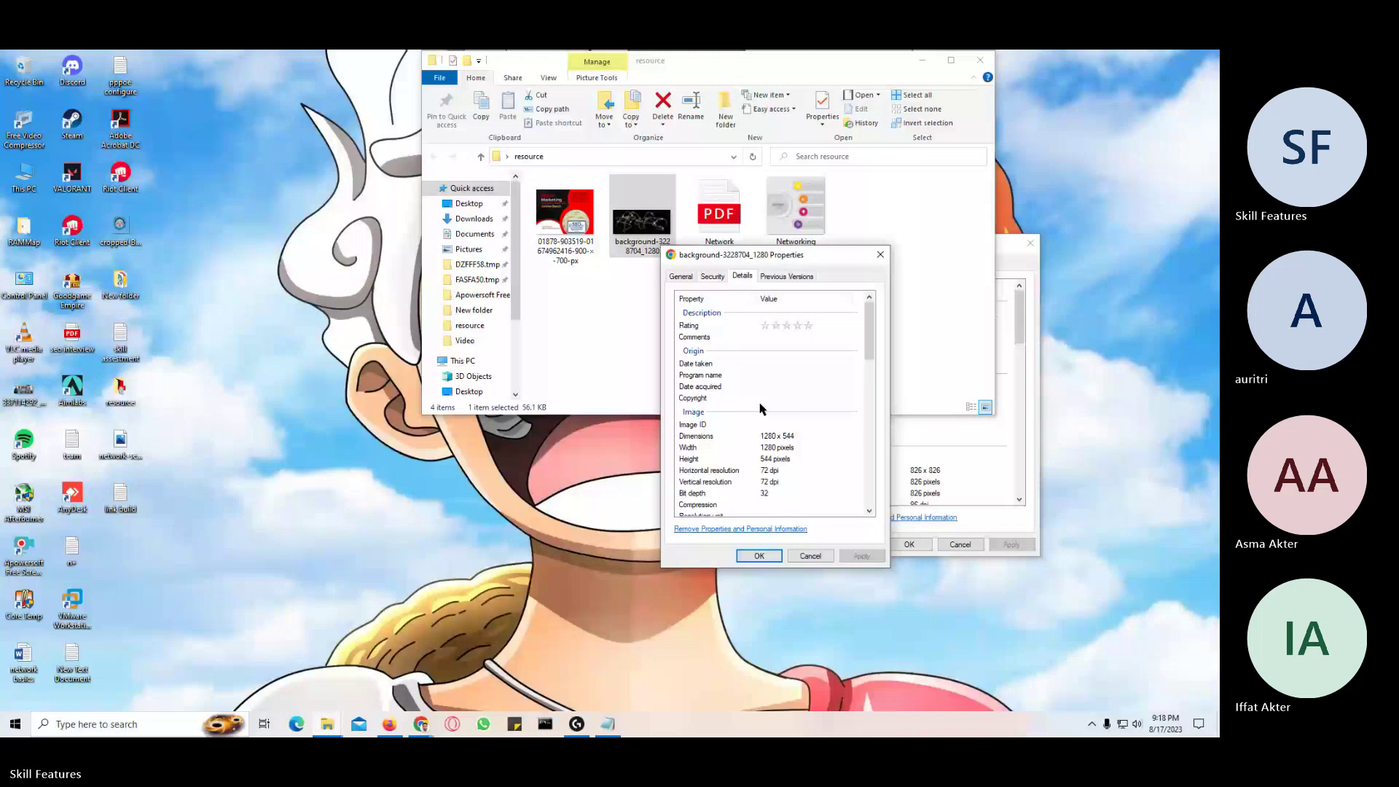
left_click(423, 727)
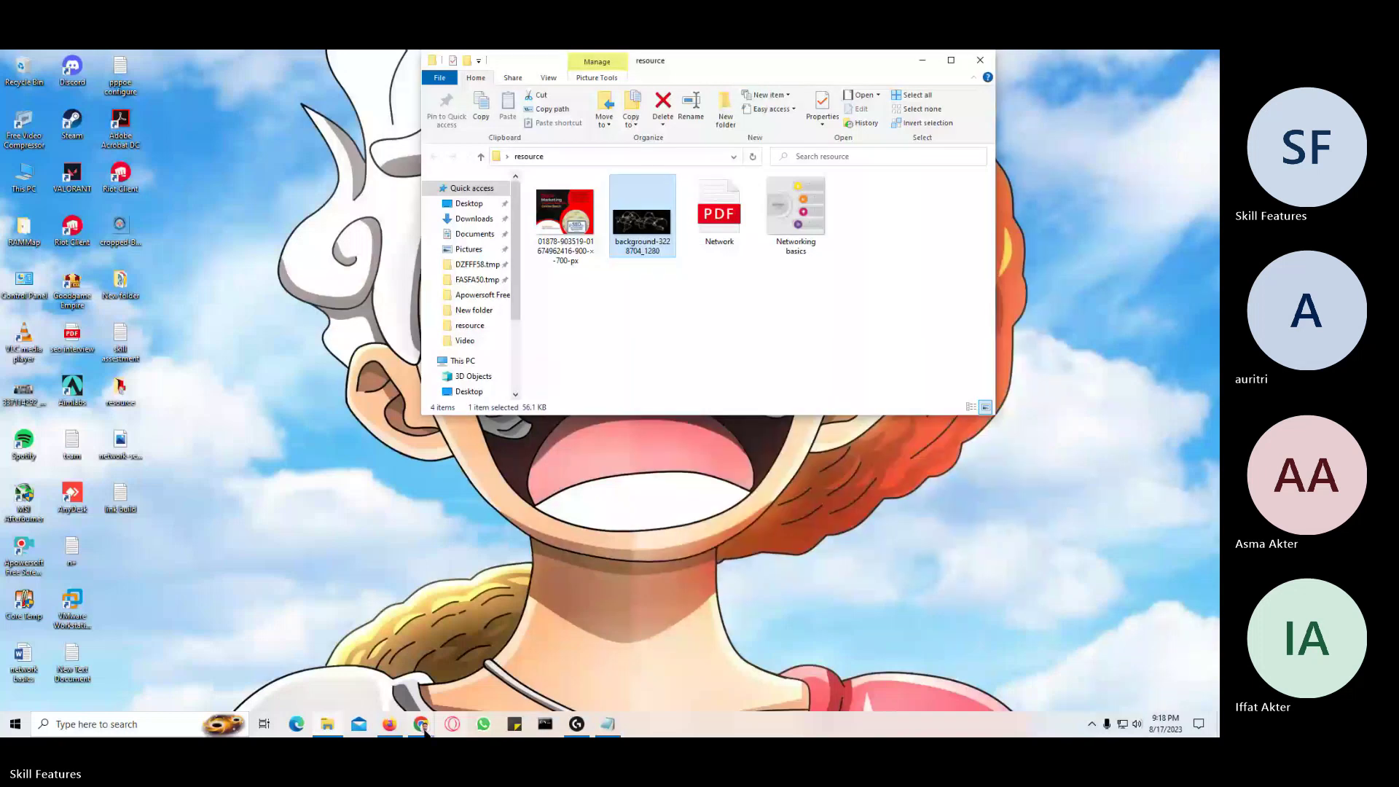
left_click(423, 725)
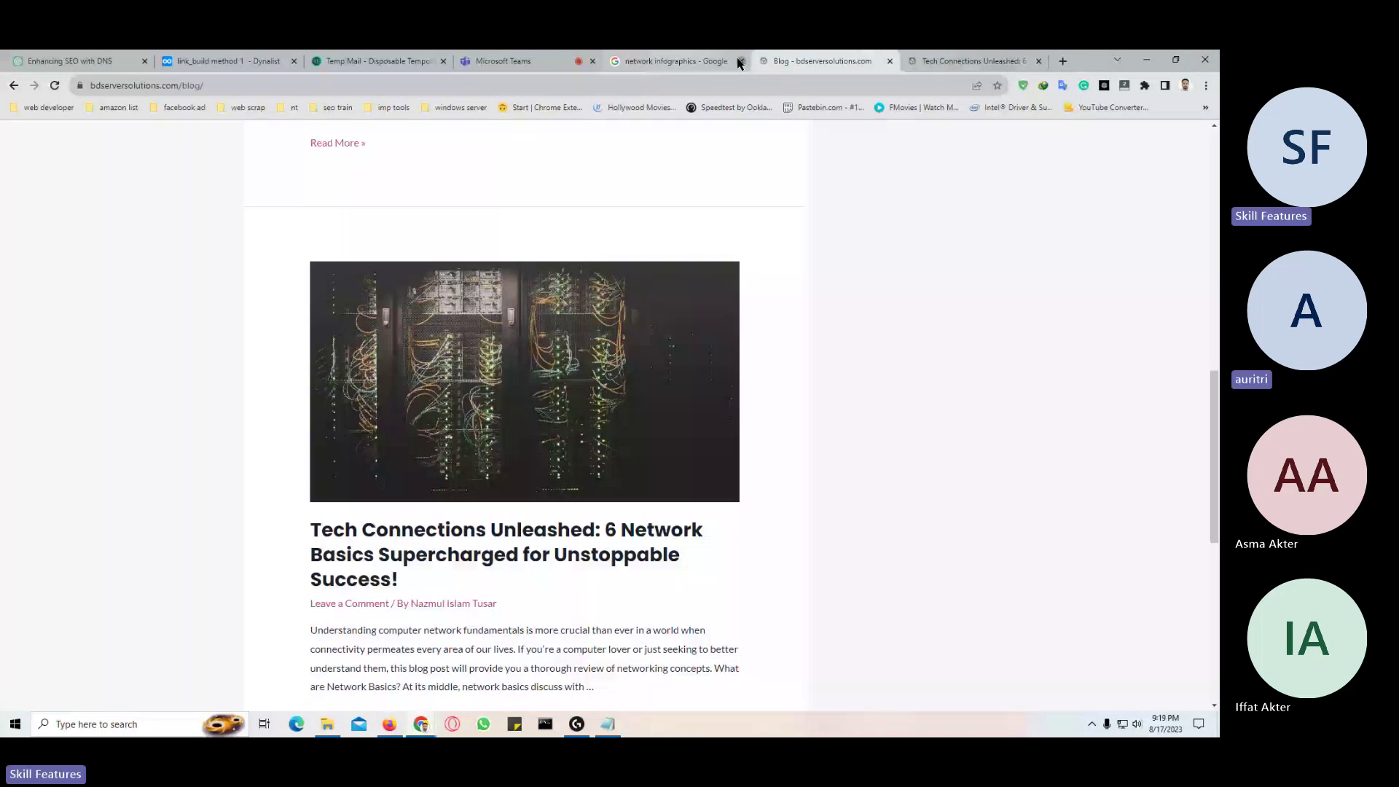
Step: Close the network infographics Google search tab and switch to the incognito Chrome window
left_click(740, 61)
key("ctrl+3")
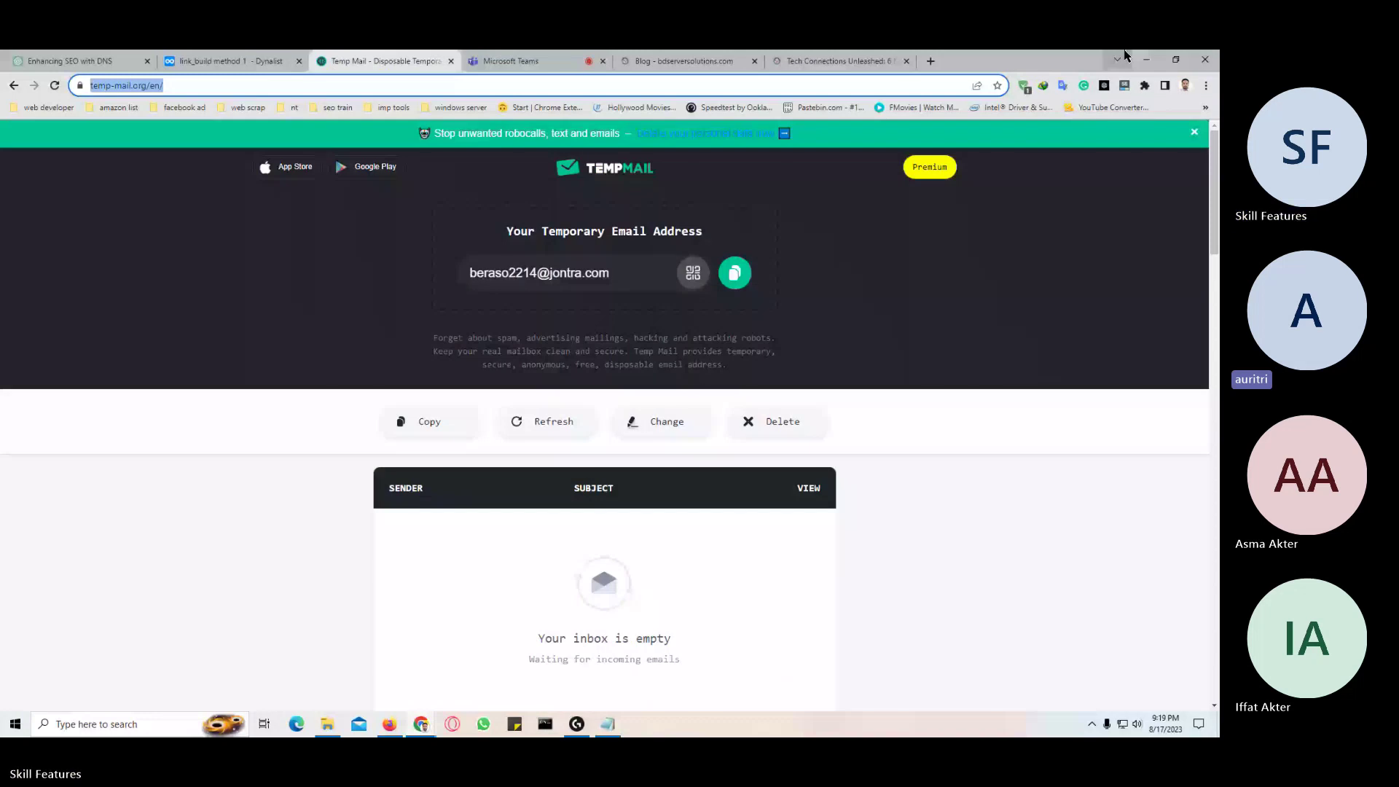
key("alt+Tab")
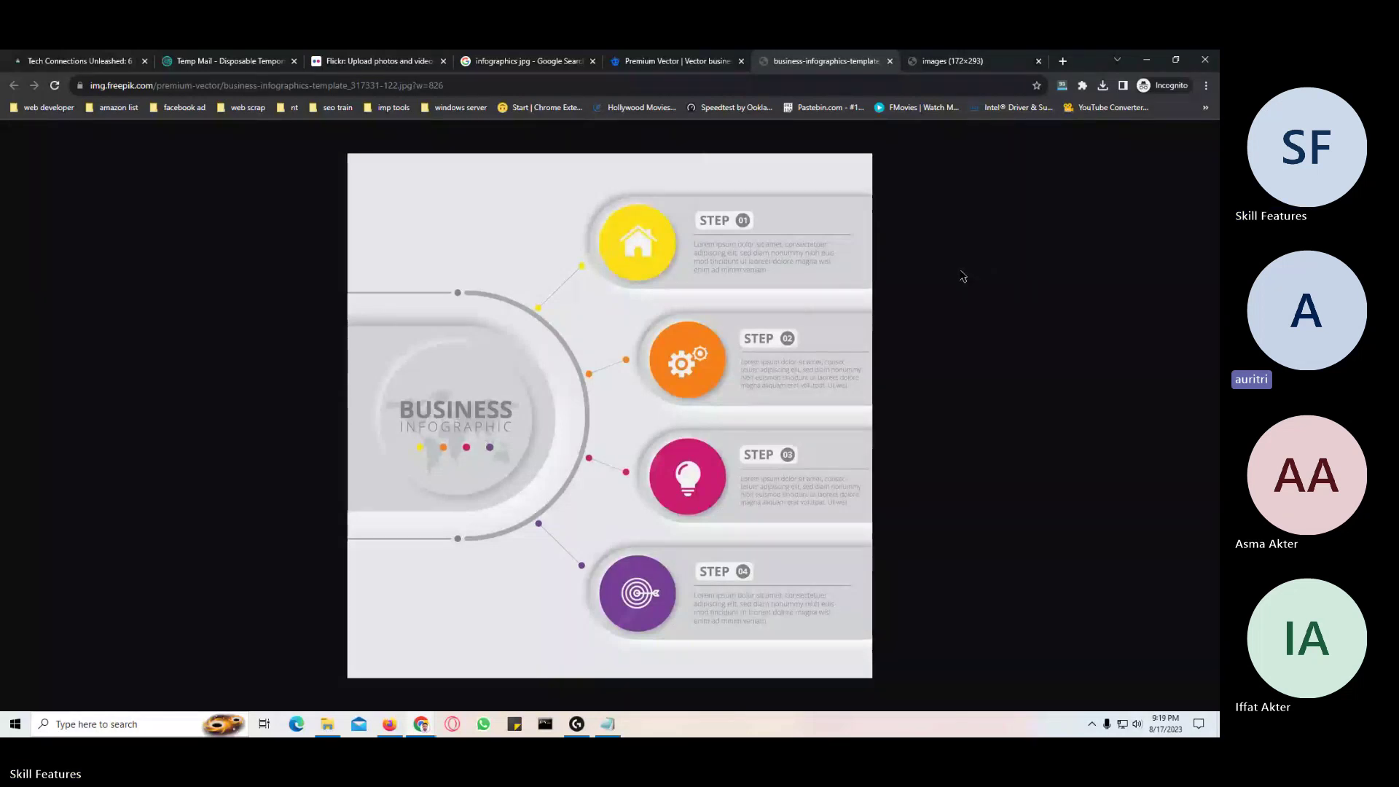
Step: Open a new incognito tab, then switch to the small 172×293 infographic image tab
key("ctrl+t")
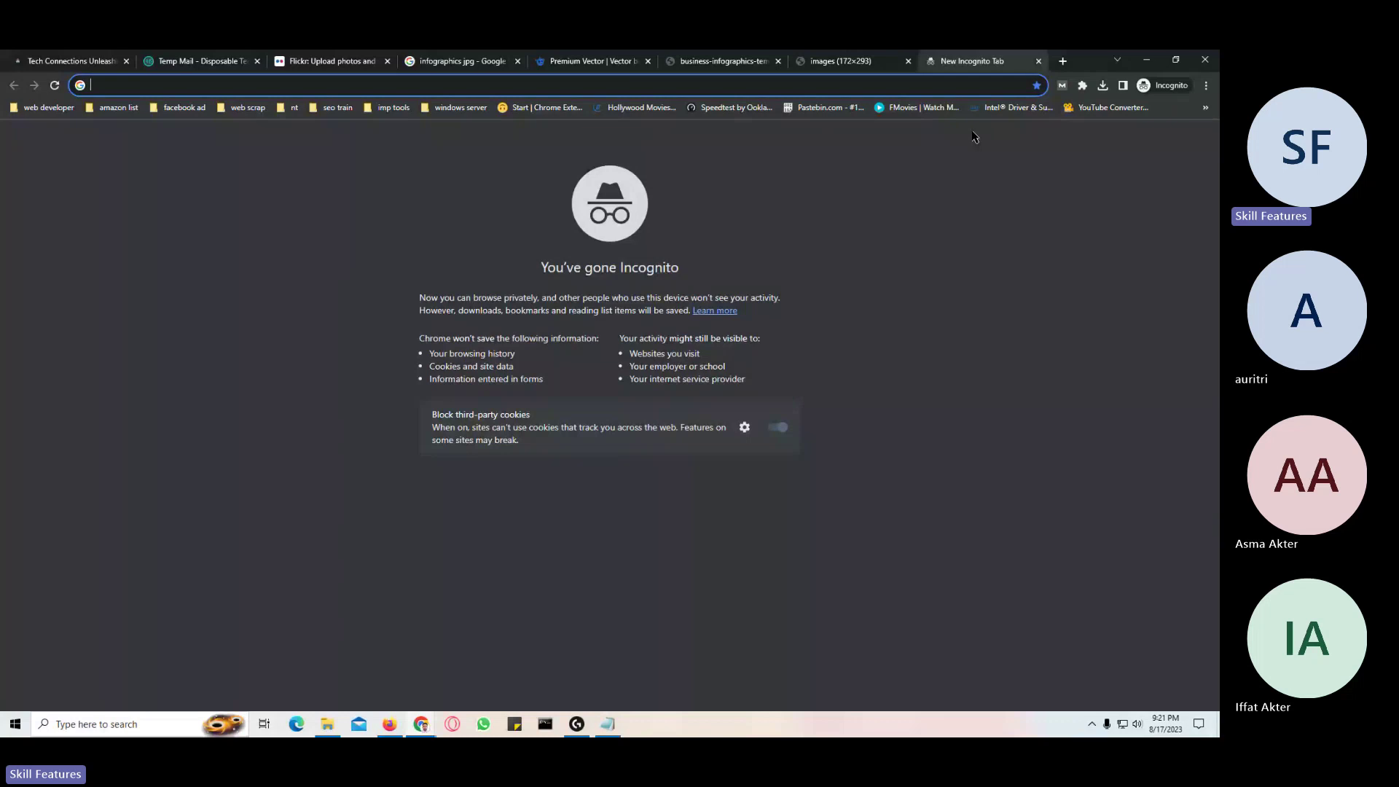
left_click(869, 57)
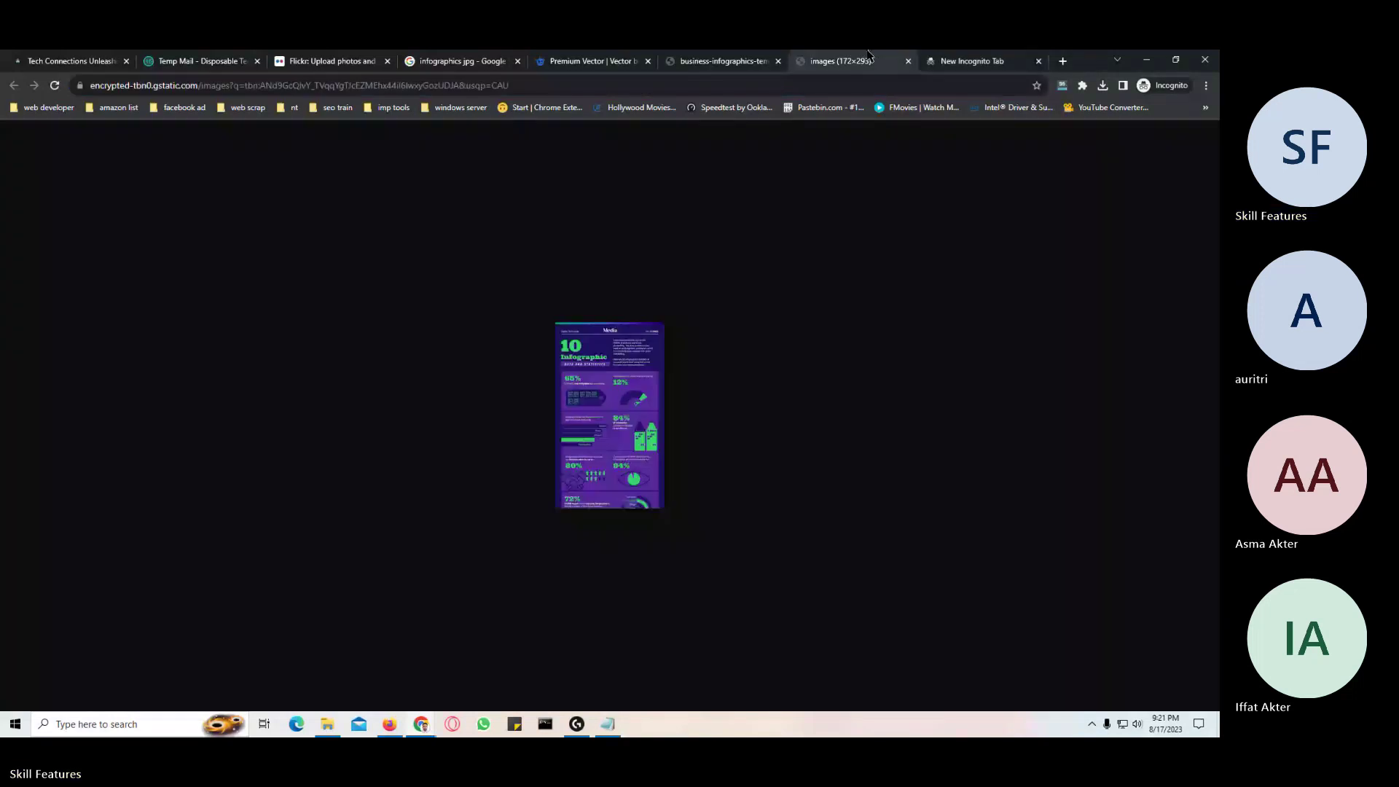
Step: Choose Networking basics from Desktop > resource as the photo to upload on Flickr
left_click(494, 58)
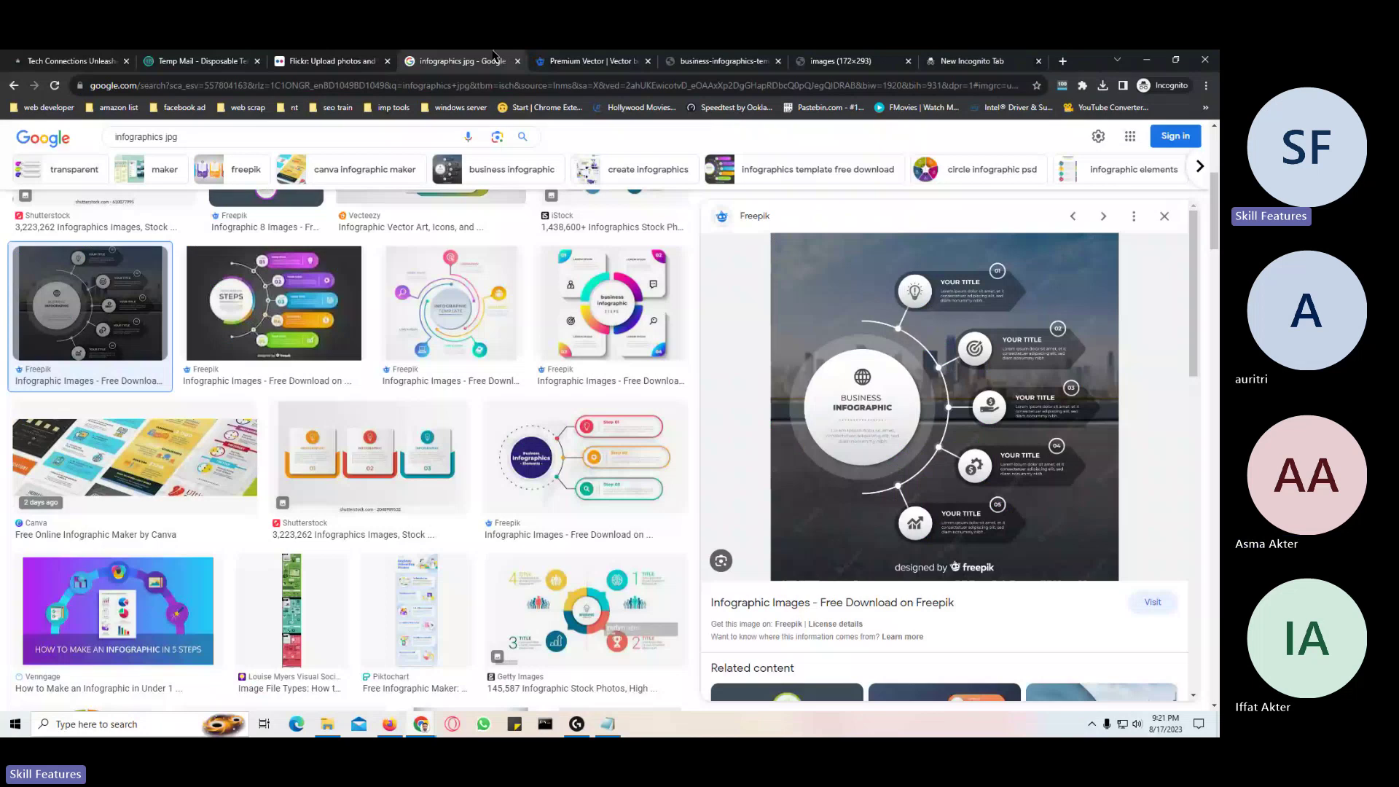
key("ctrl+shift+Tab")
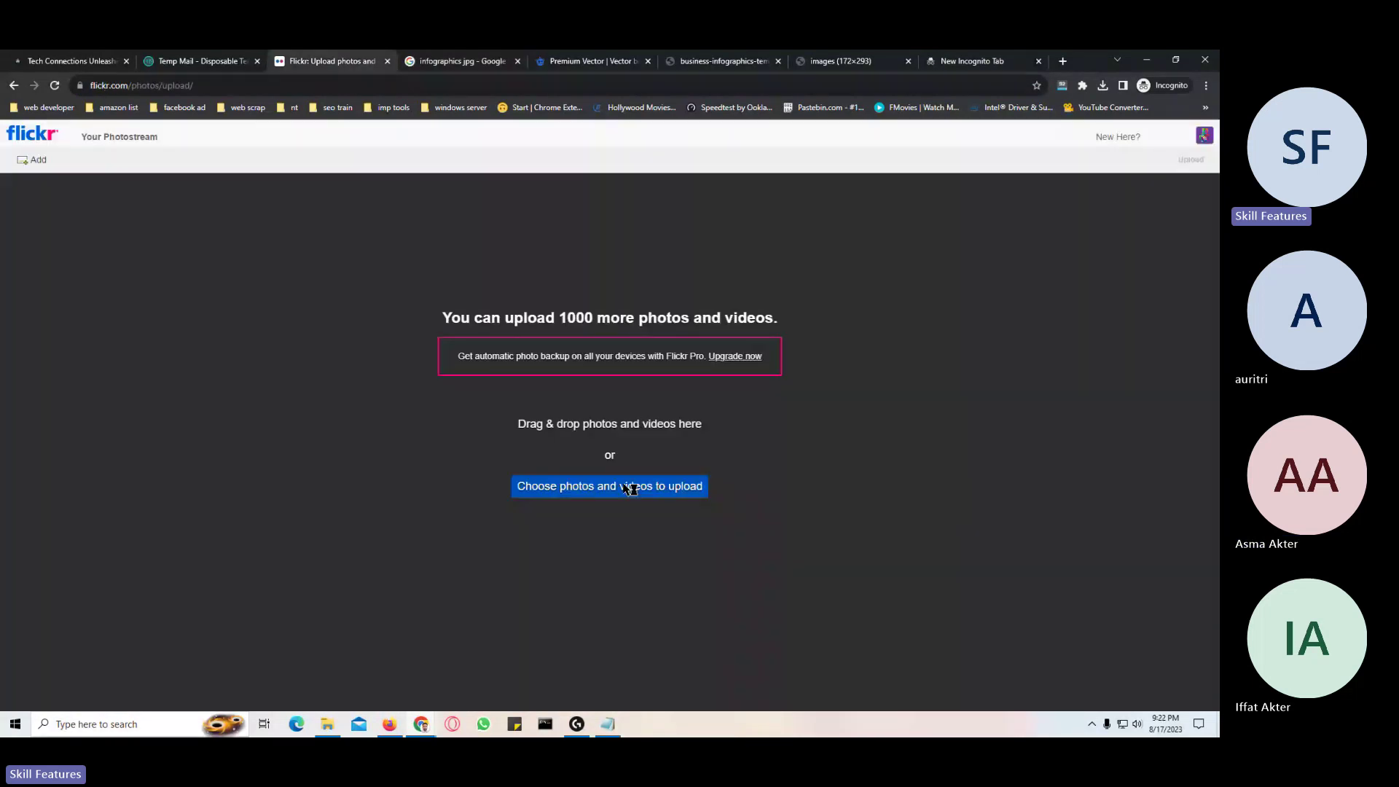
left_click(629, 487)
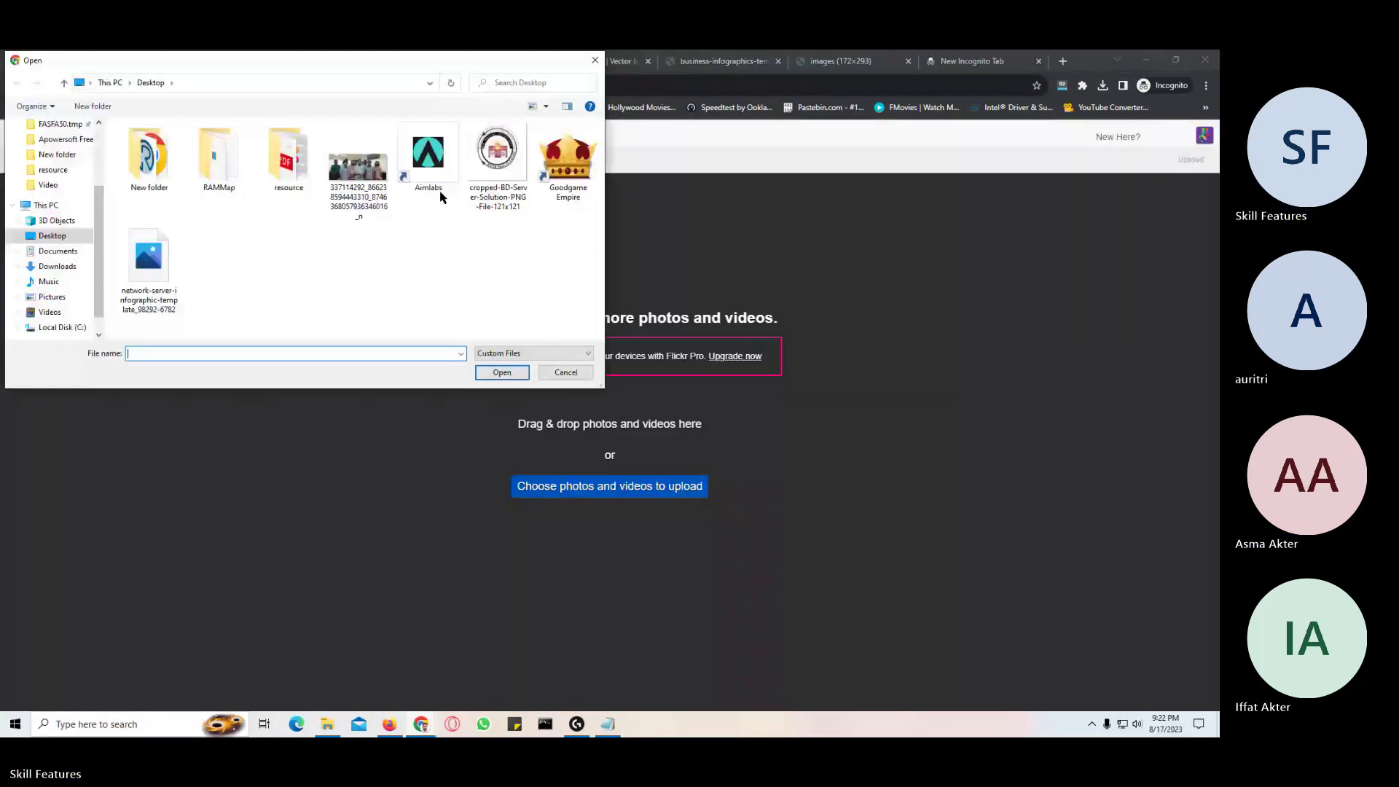
left_click(169, 179)
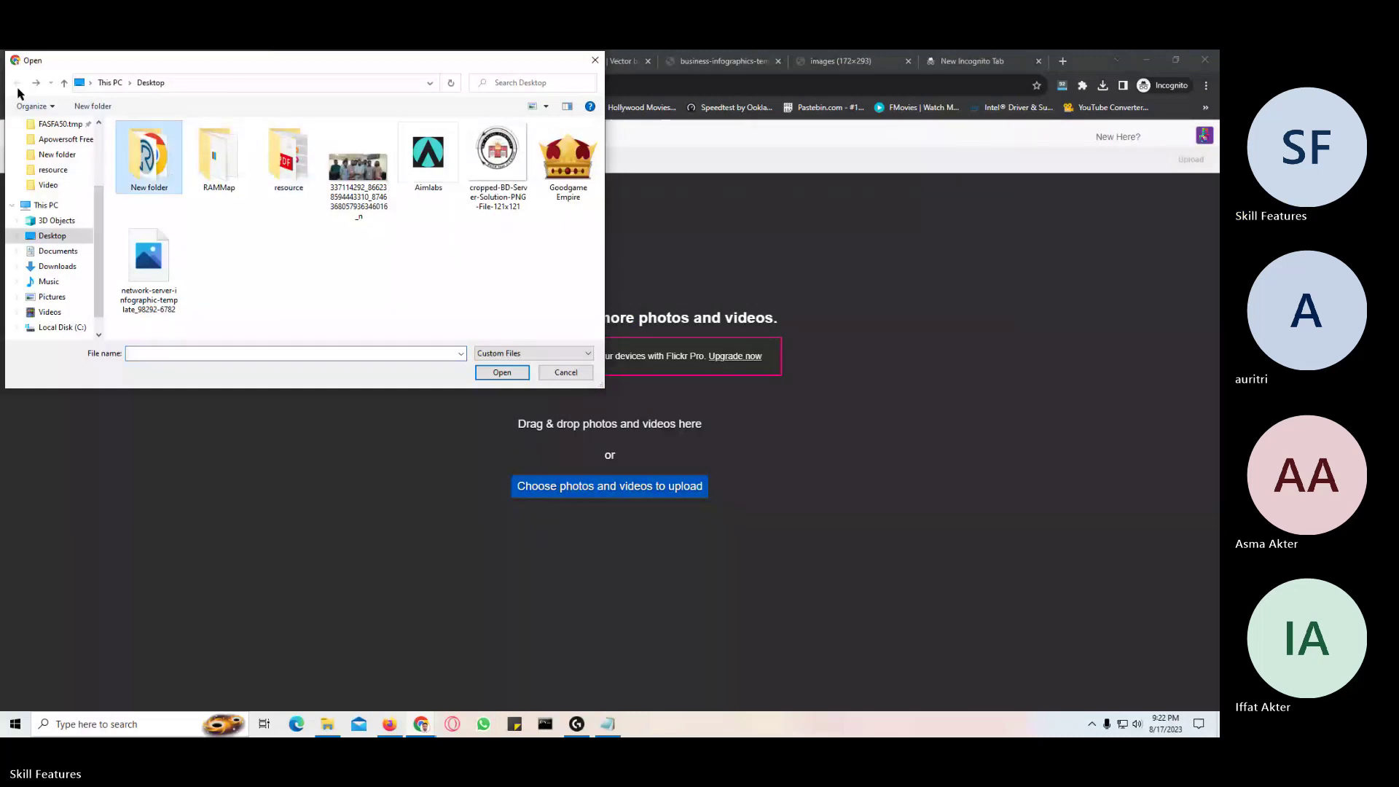
left_click(275, 176)
double_click(276, 180)
left_click(275, 180)
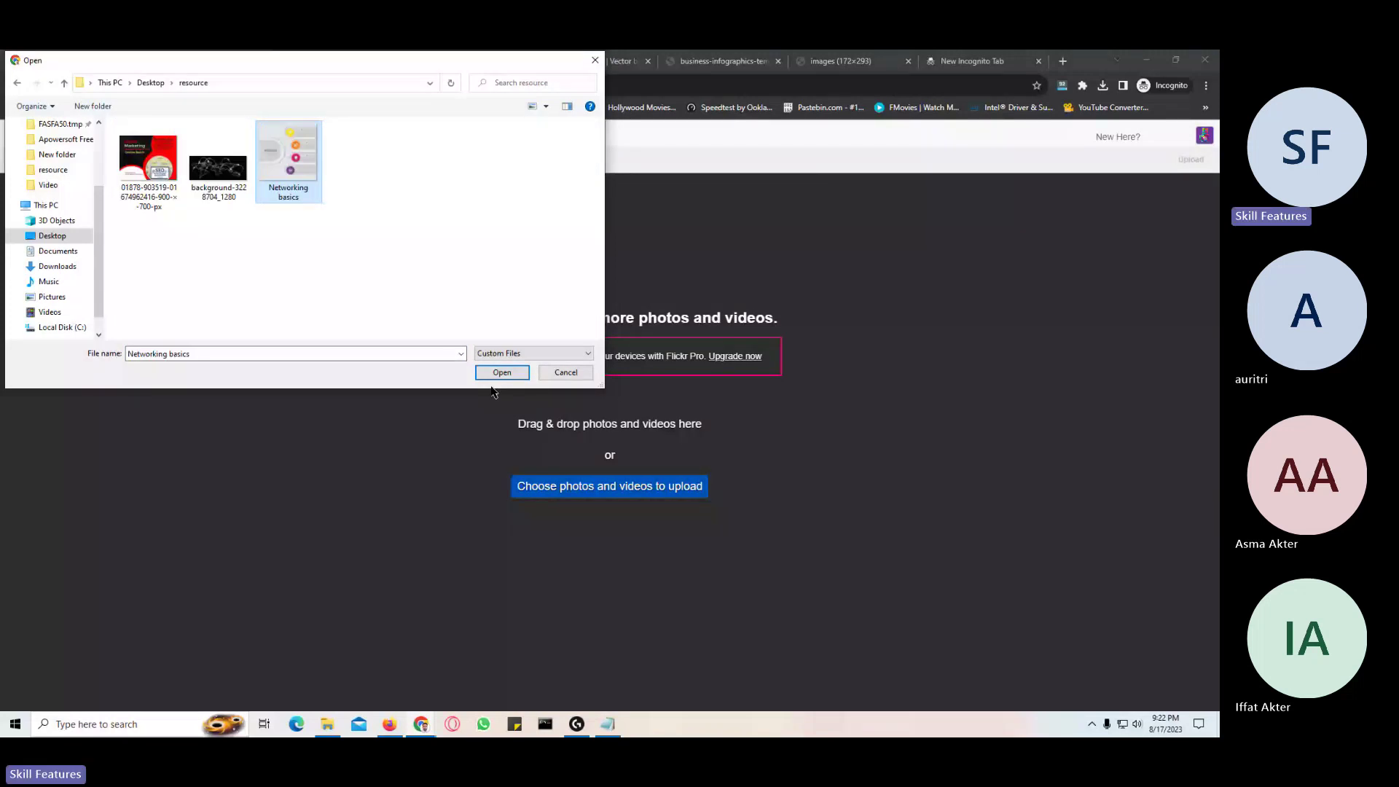
left_click(500, 374)
left_click(108, 260)
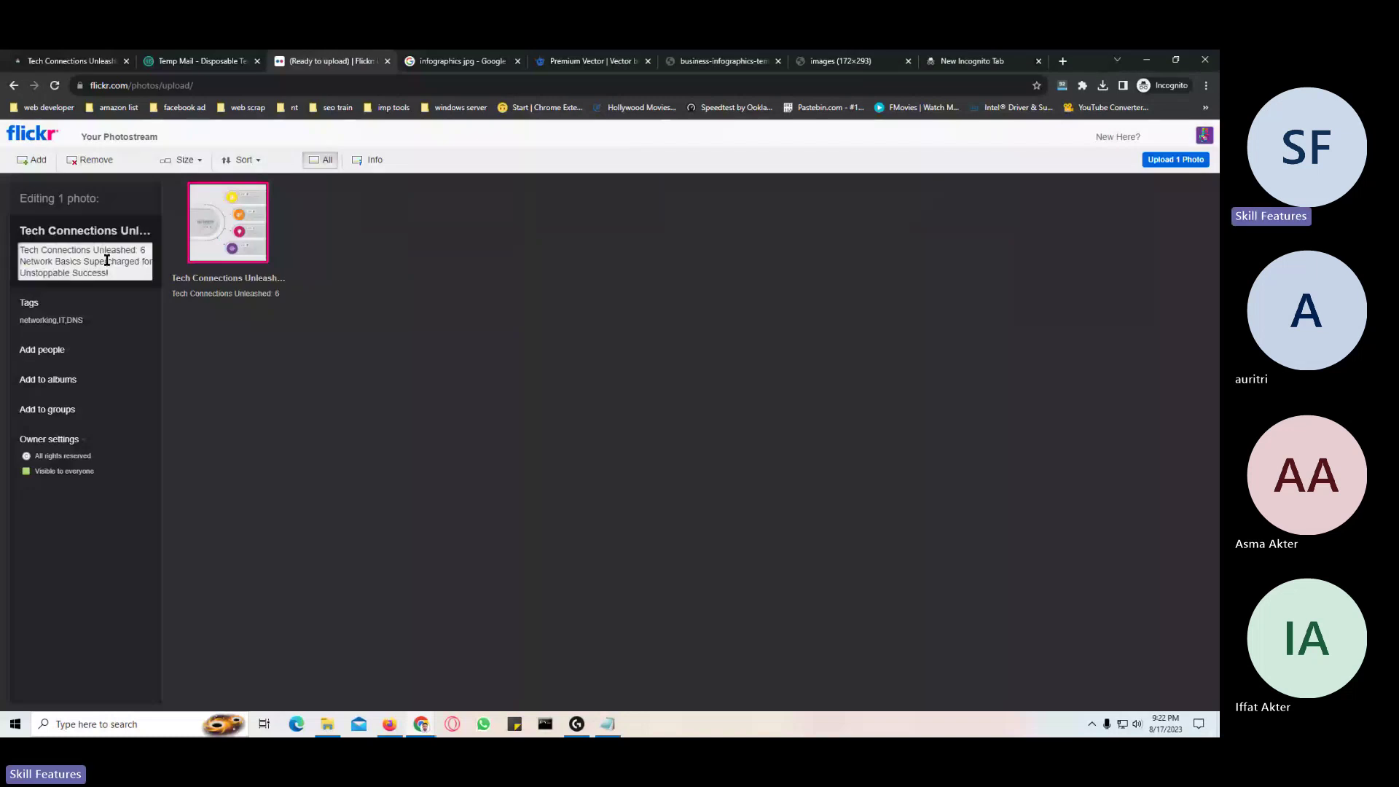
Step: Select and delete all the Network Basics description text, keeping the title and tags networking,IT,DNS
key("ctrl+a")
left_click(76, 253)
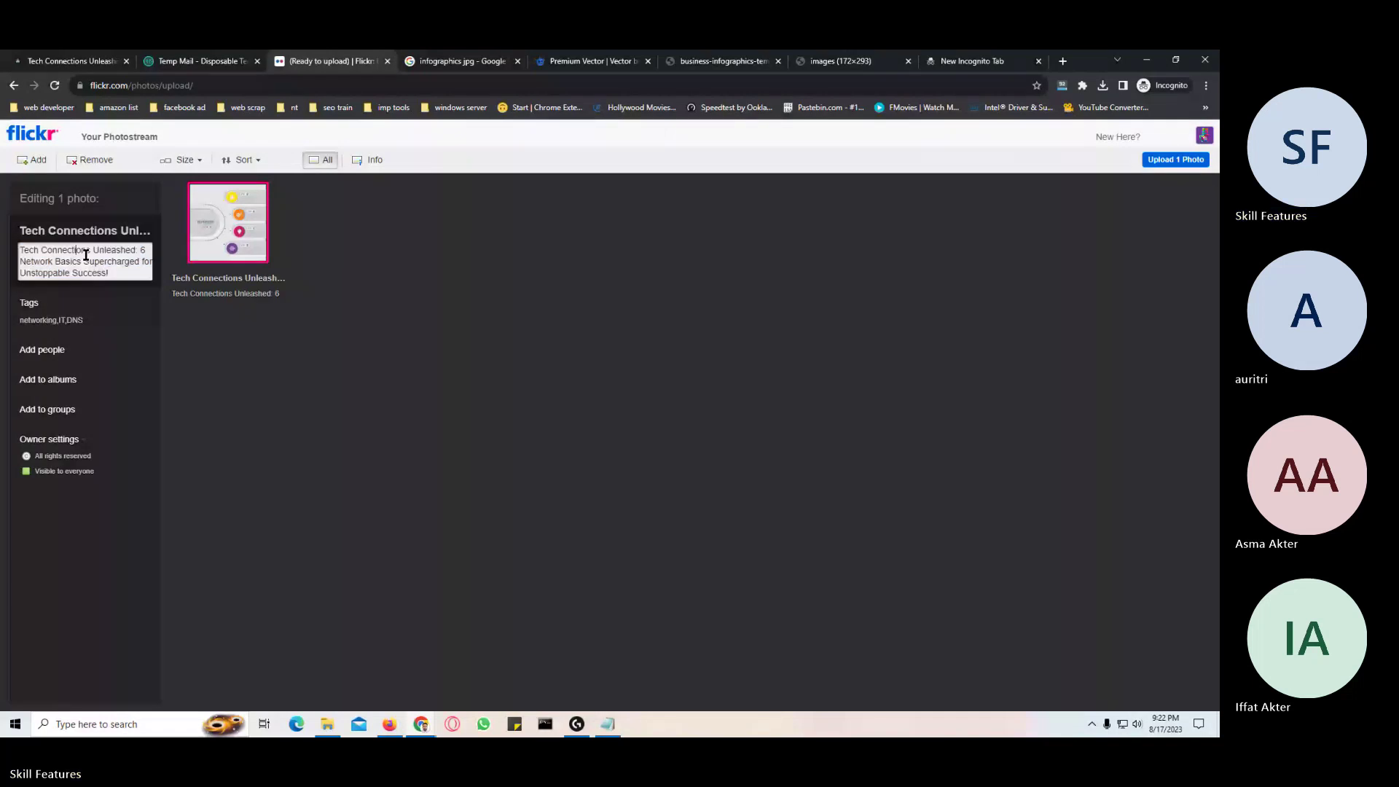
left_click_drag(20, 261, 124, 276)
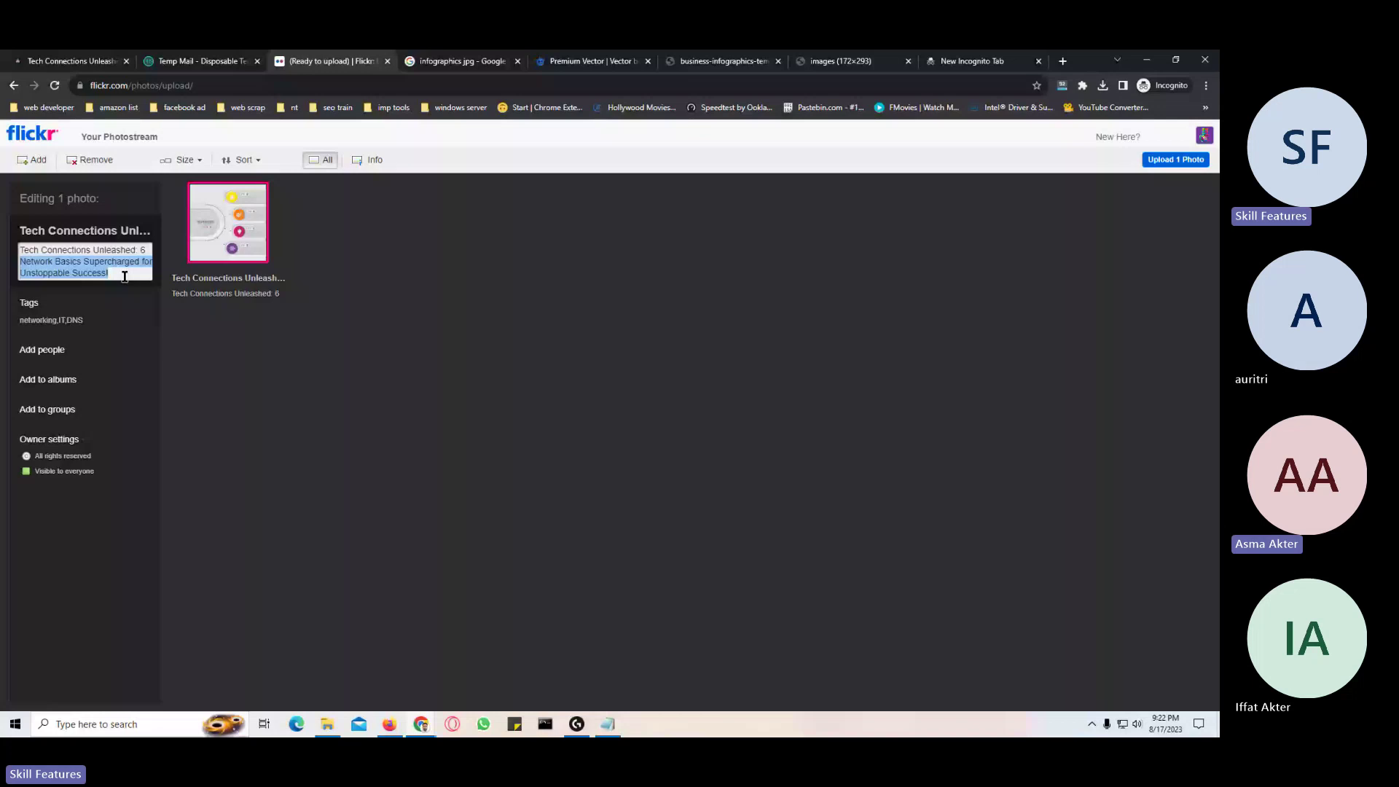
key("Escape")
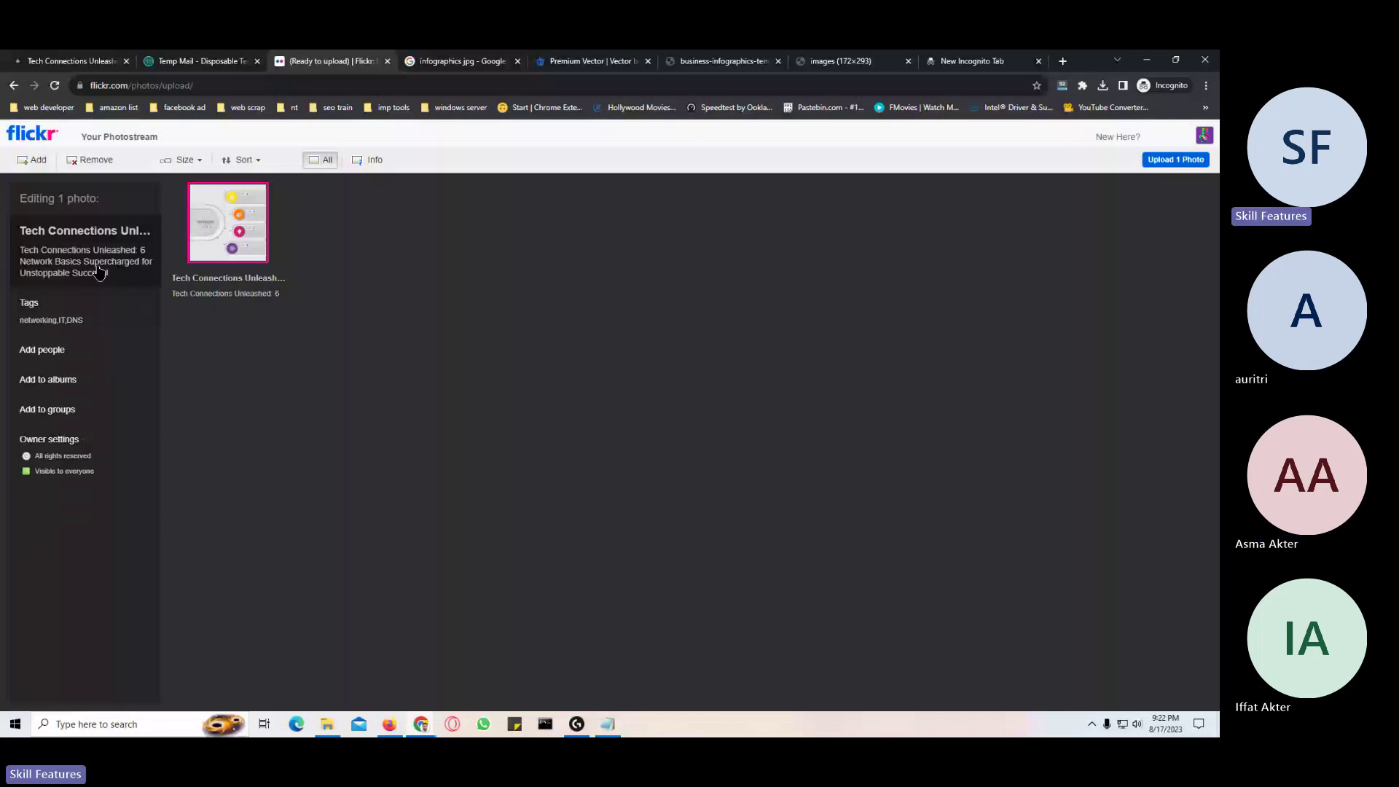
left_click(89, 266)
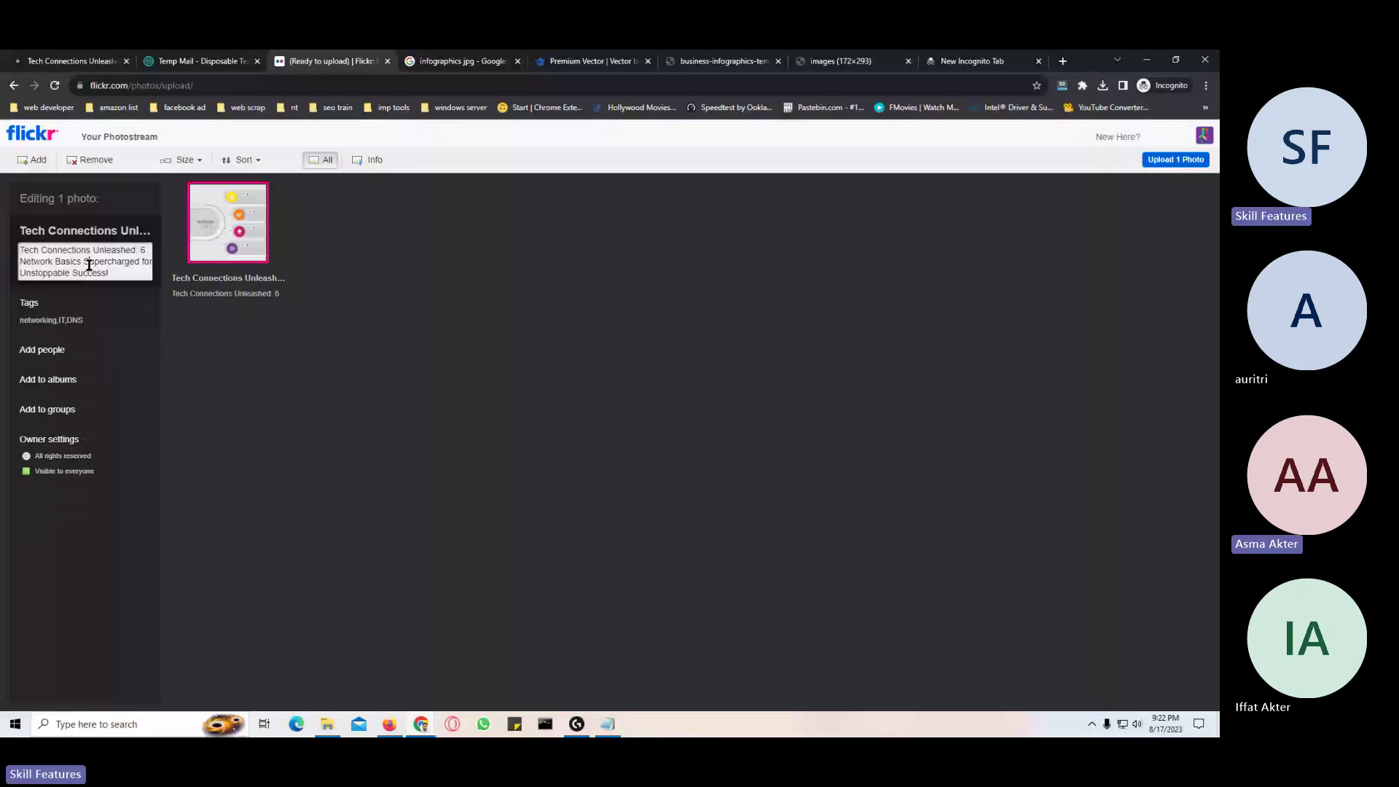
key("ctrl+Left")
key("ctrl+Left")
key("ctrl+Left")
key("ctrl+Left")
key("ctrl+Left")
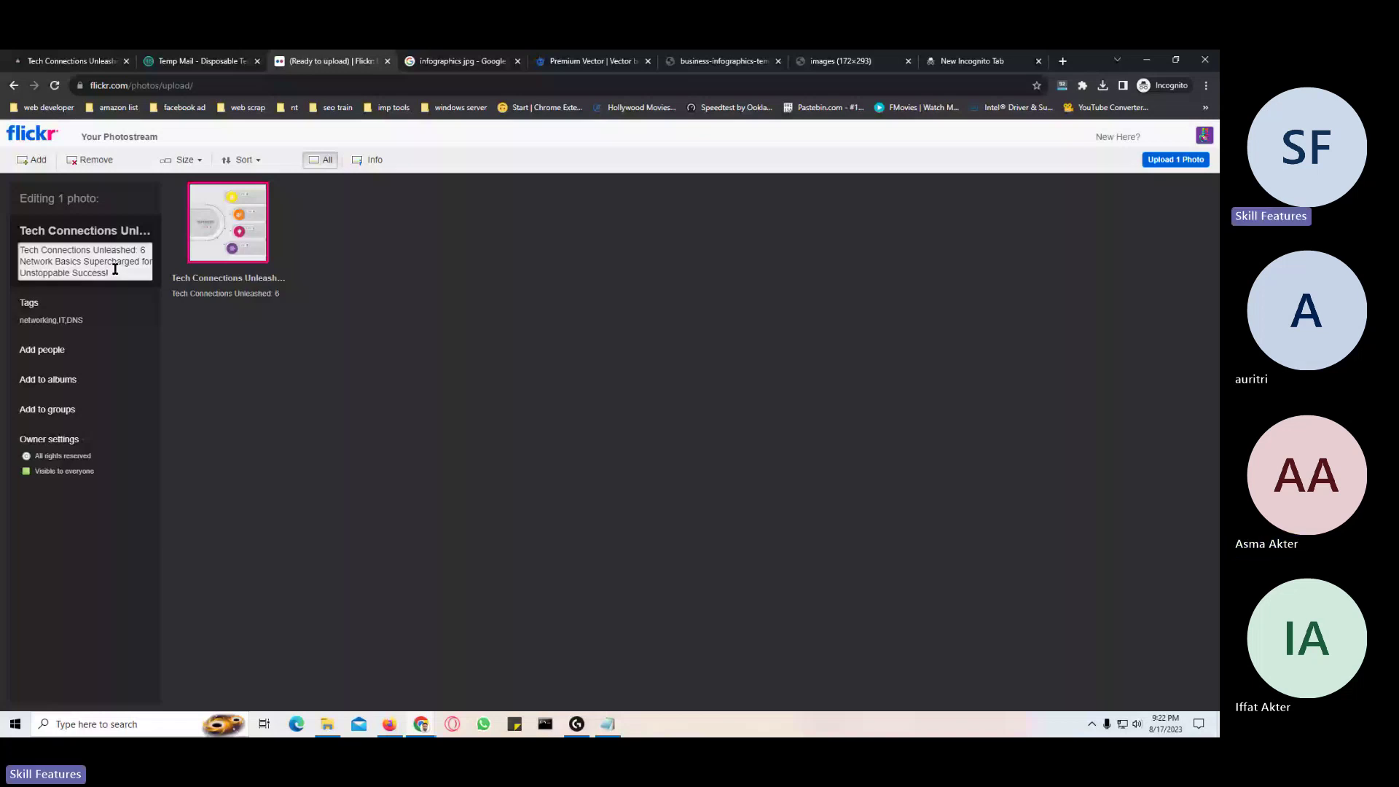
left_click(79, 226)
left_click(113, 268)
key("ctrl+a")
key("BackSpace")
left_click(79, 230)
left_click(83, 251)
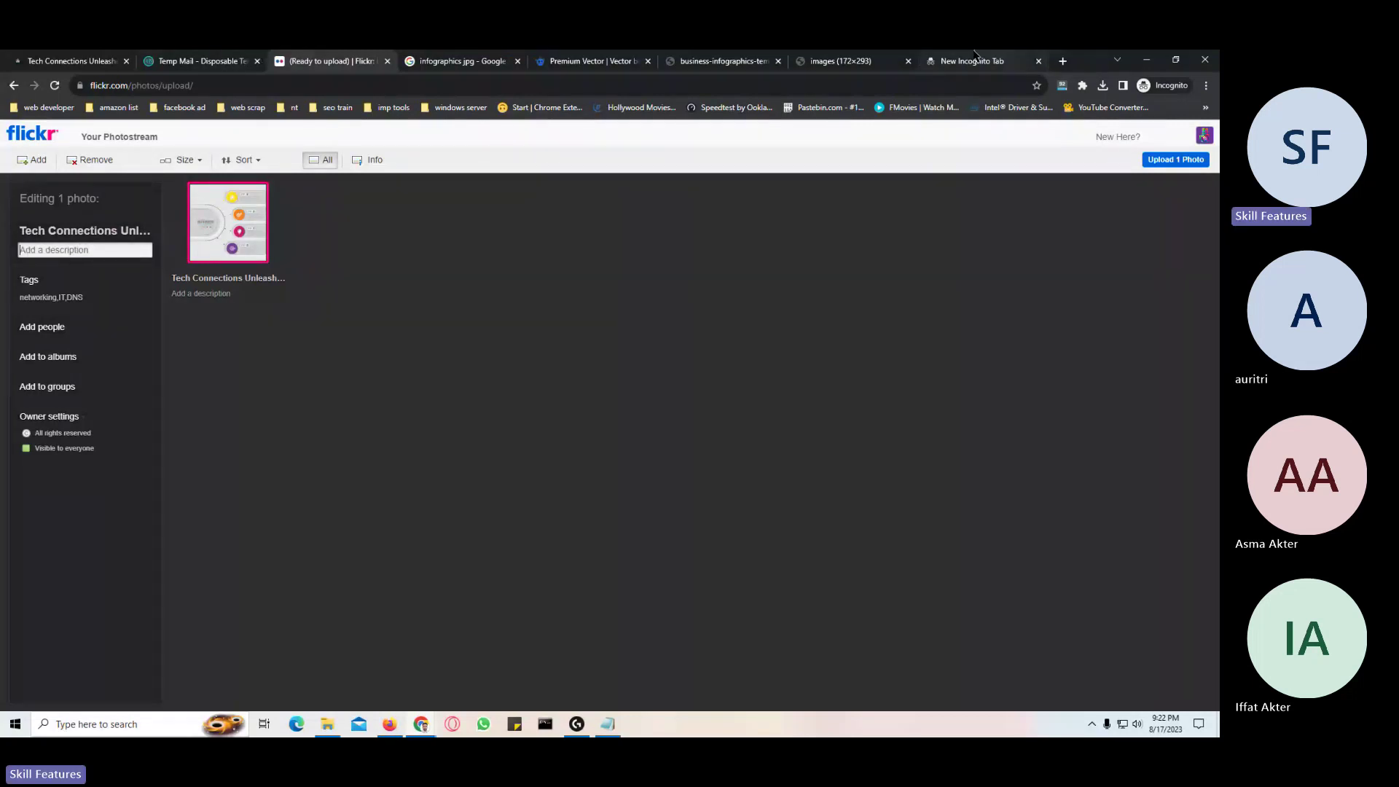
Step: Trim the Flickr description down to the blog's intro sentence about network fundamentals
left_click(62, 56)
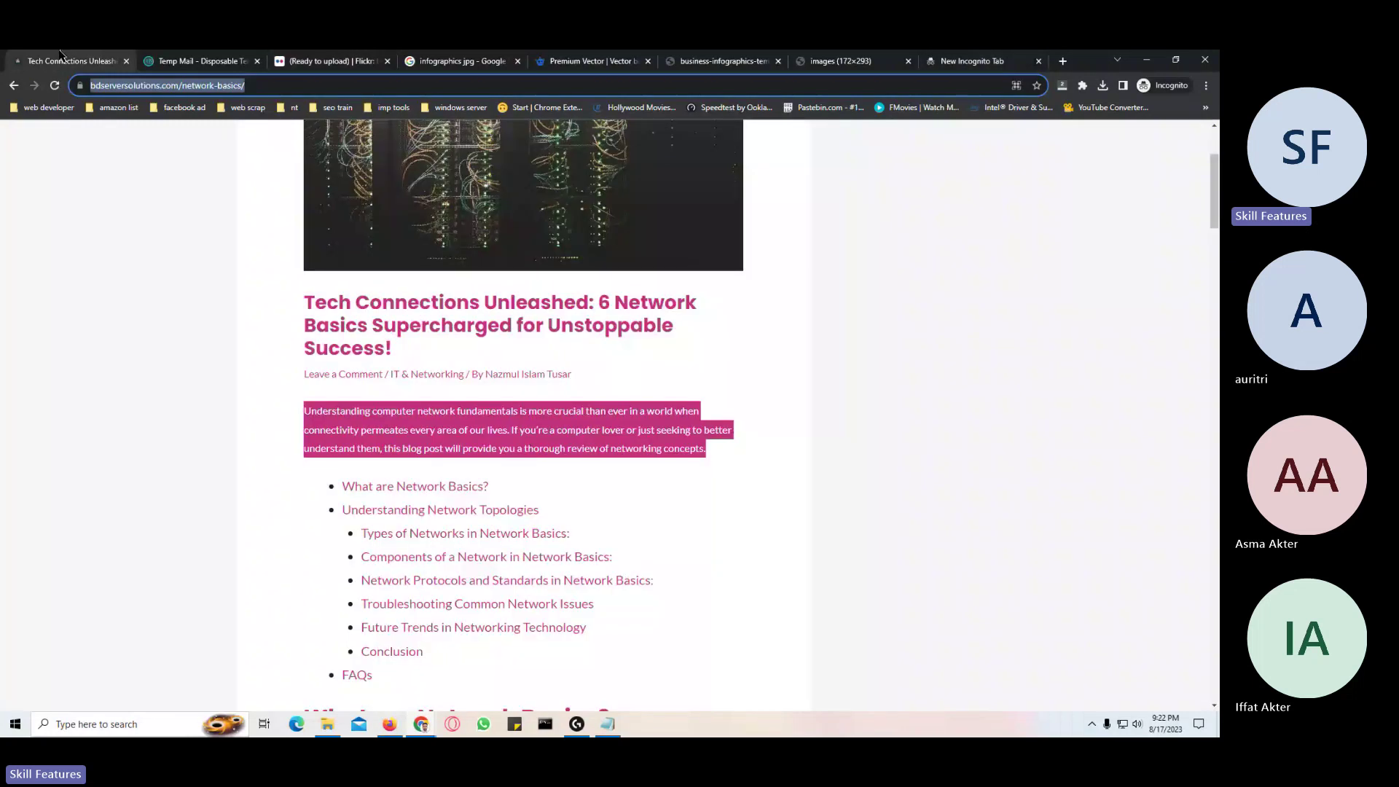
scroll(412, 379, "down", 2)
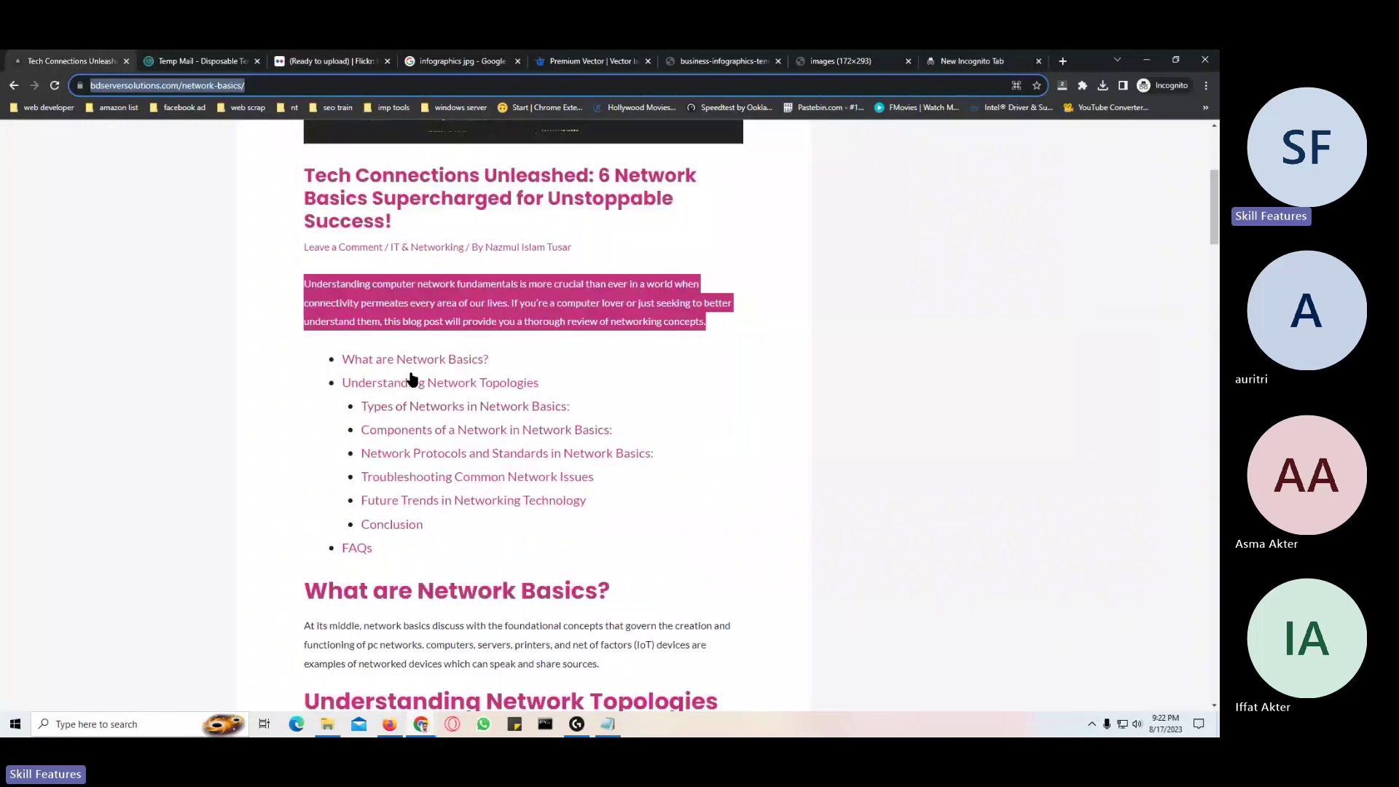
left_click(682, 59)
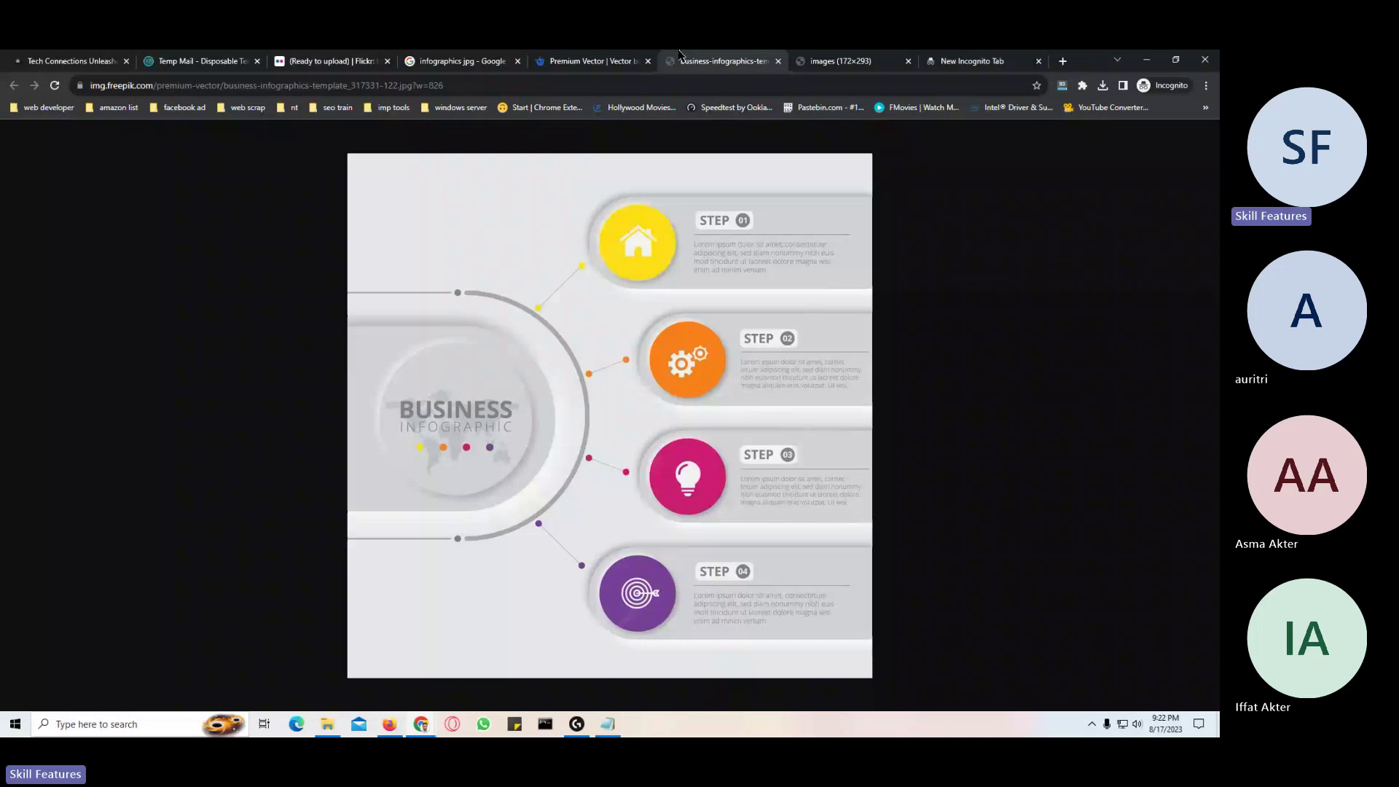
left_click(459, 61)
left_click(332, 60)
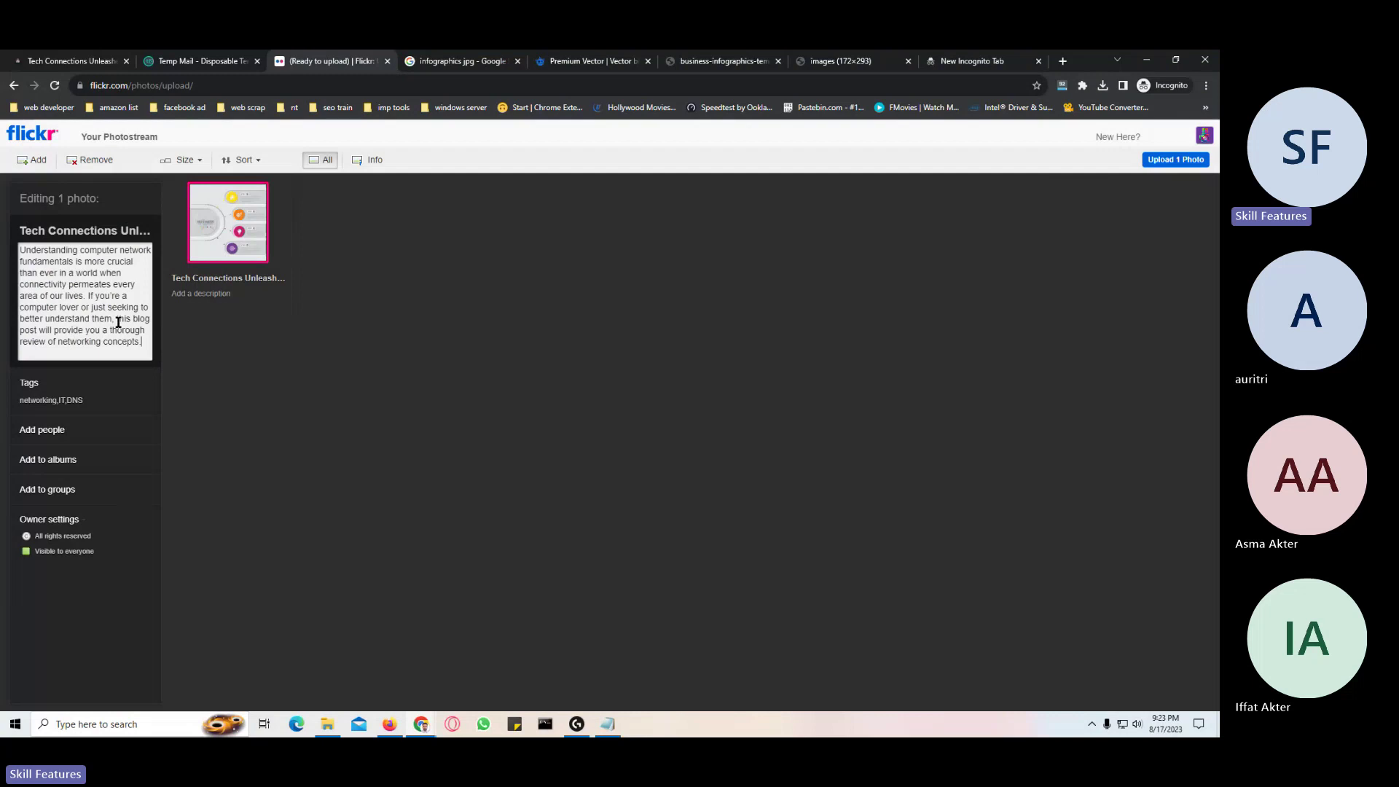
left_click_drag(88, 296, 142, 344)
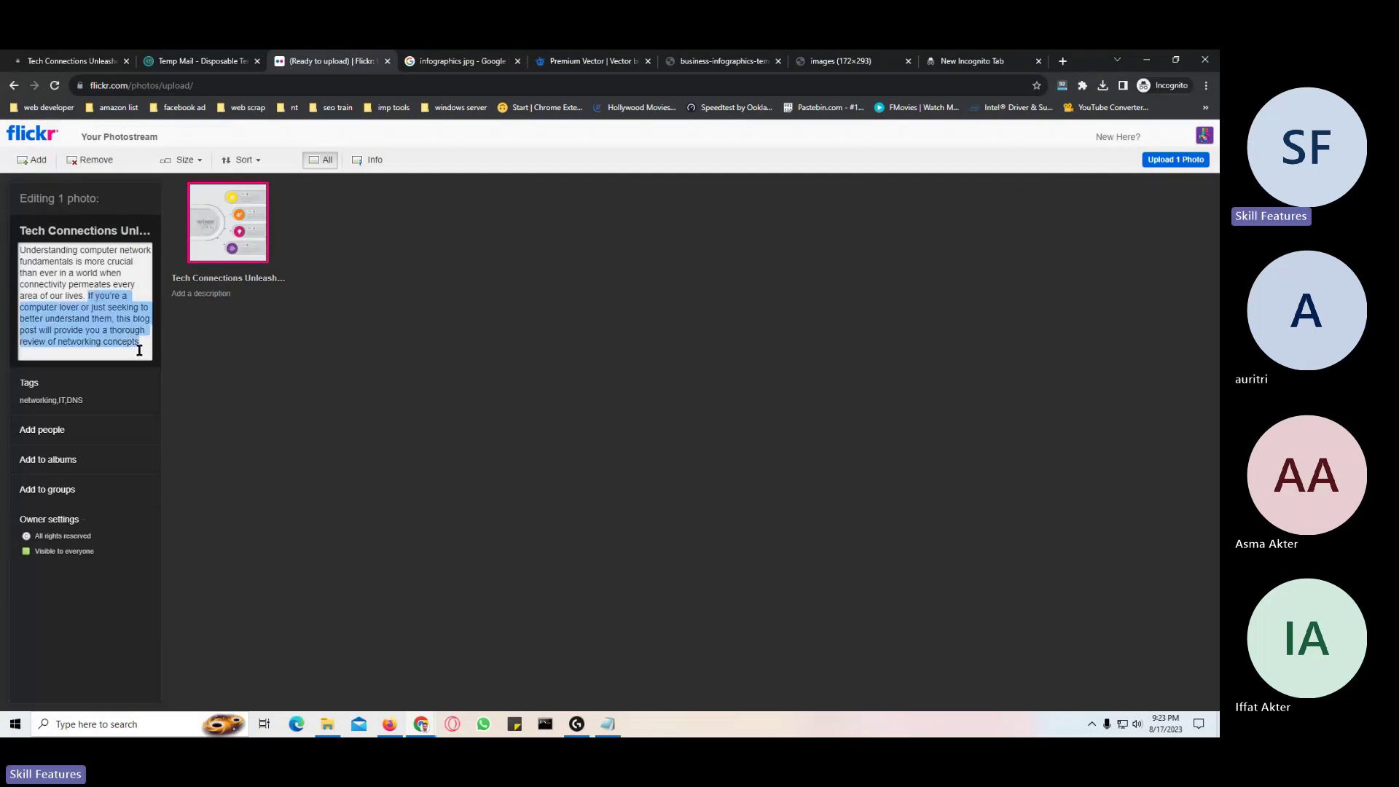
key("BackSpace")
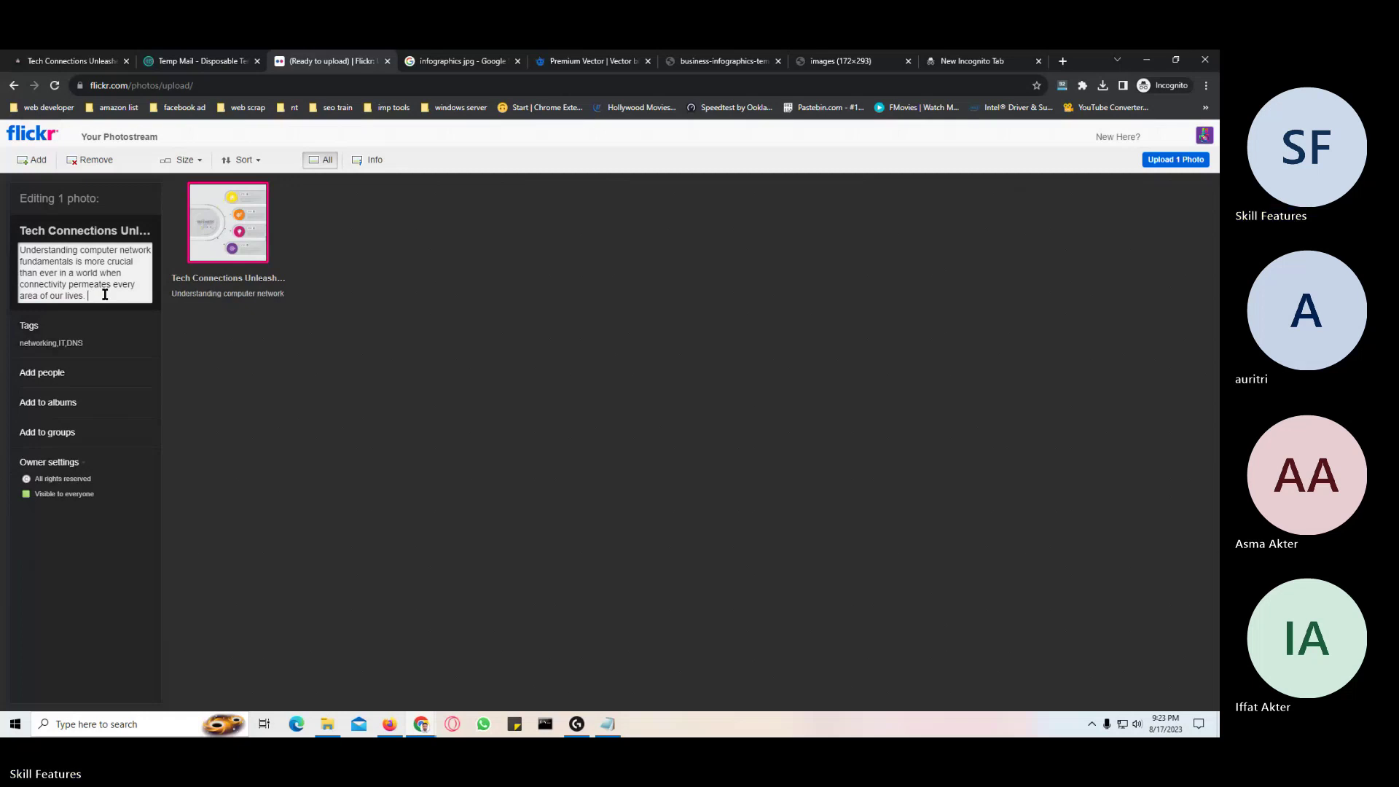
Step: Append 'For more information you can visit :-' and the blog post URL as plain text
type("For more ")
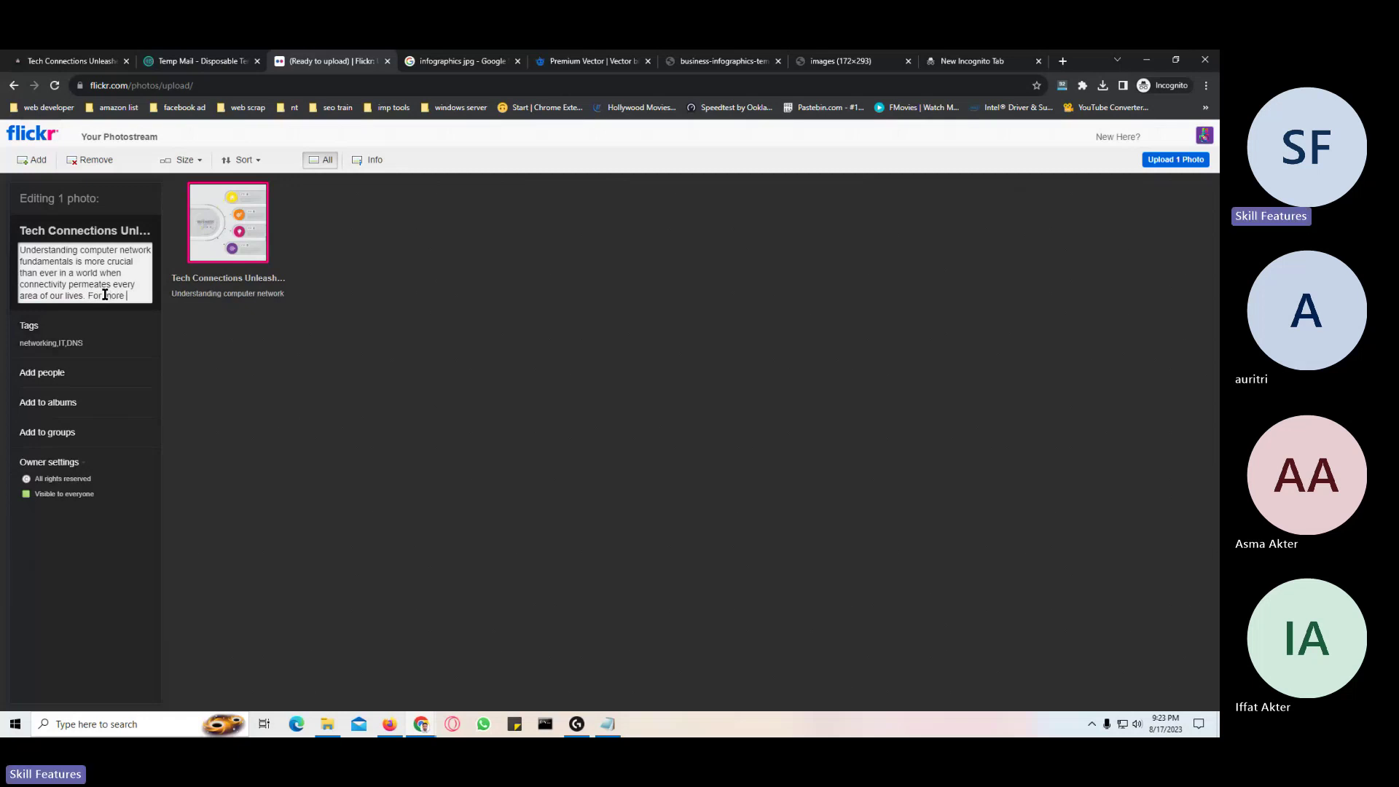
type("informat")
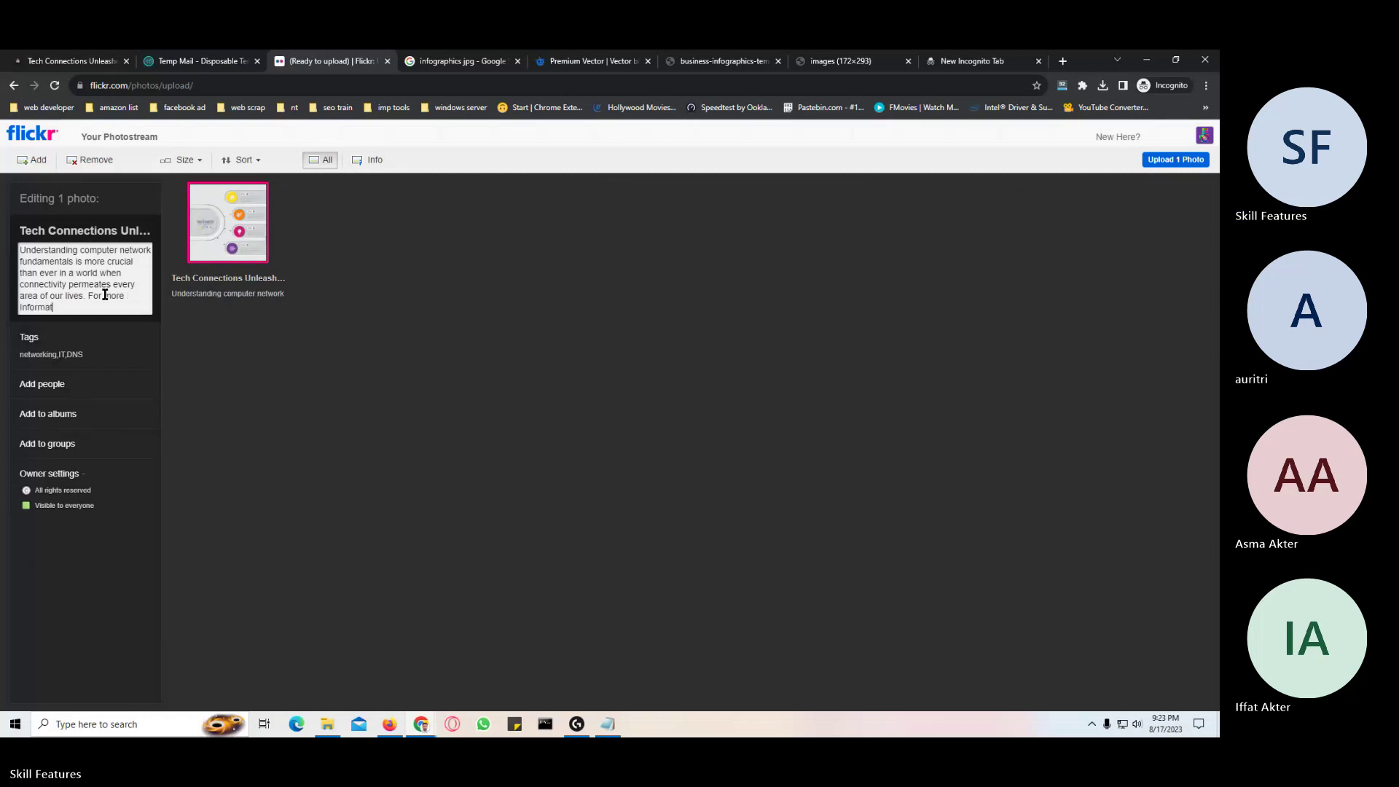
type("ion you can")
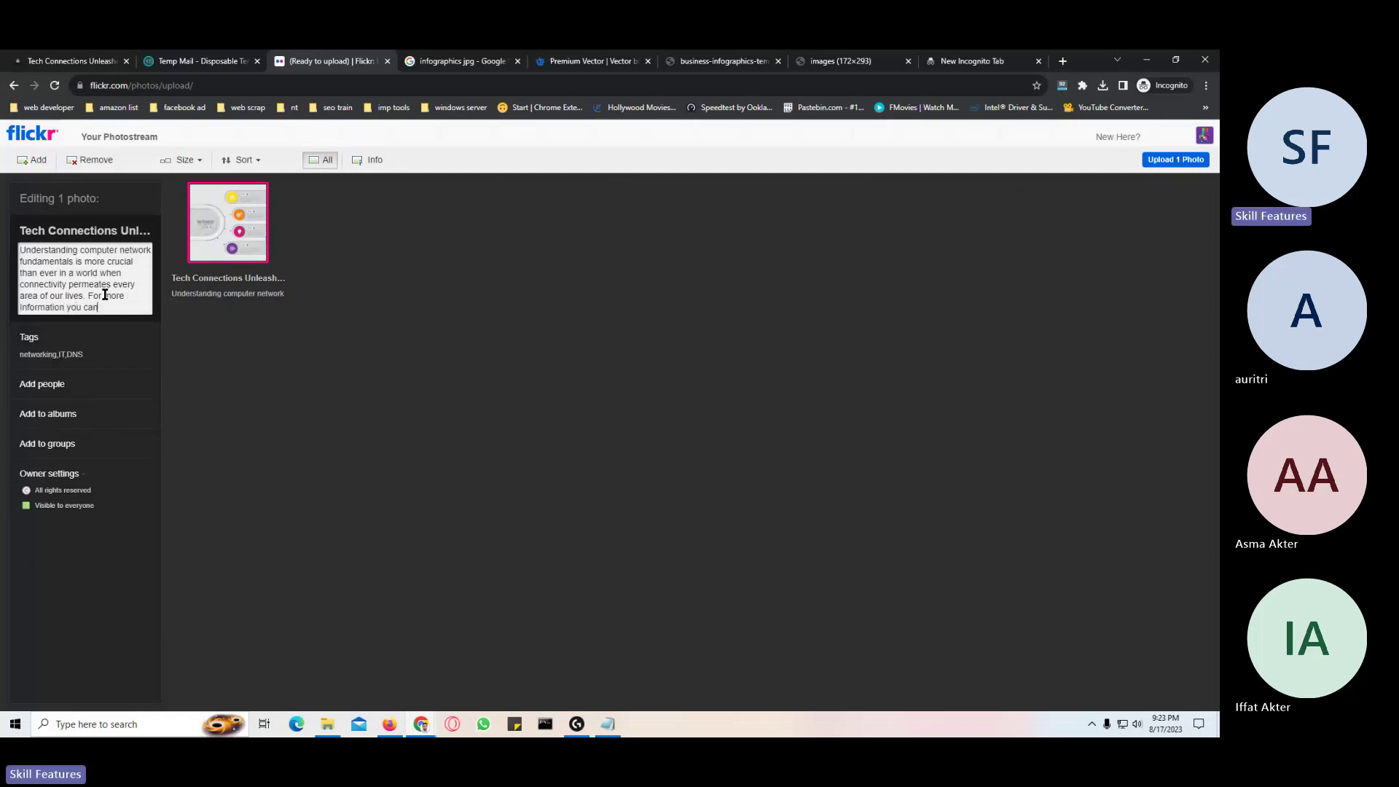
type(" visit :-")
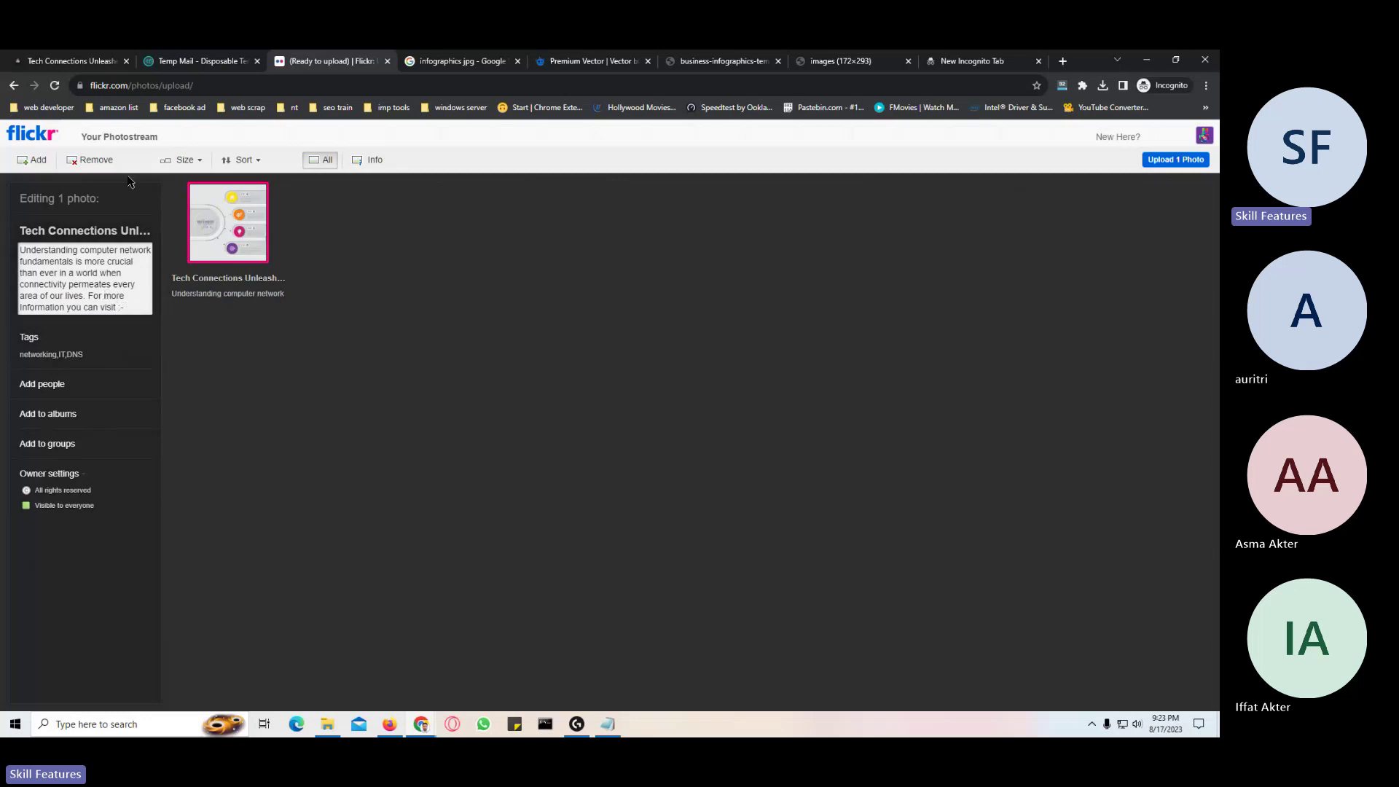
key("ctrl+1")
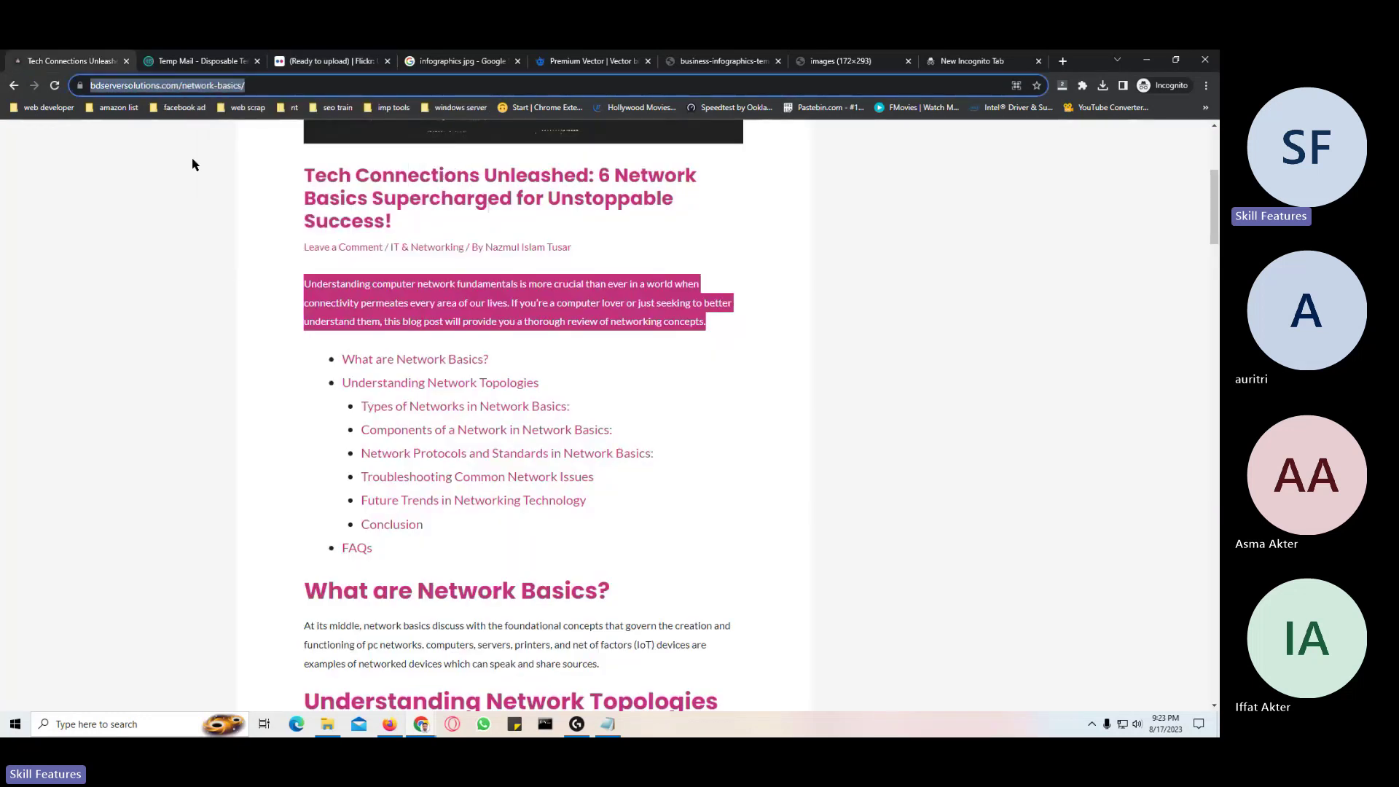
key("ctrl+3")
right_click(134, 305)
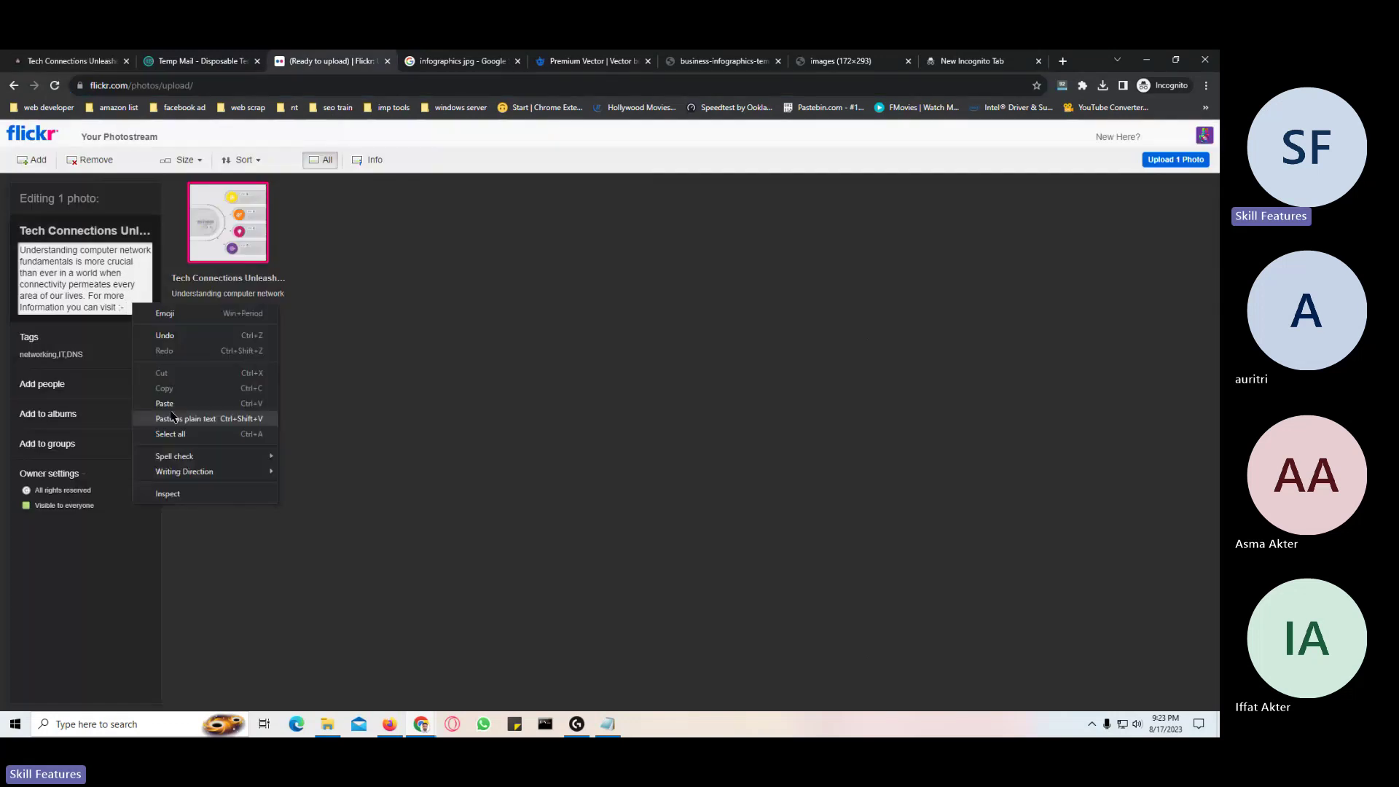
left_click(173, 418)
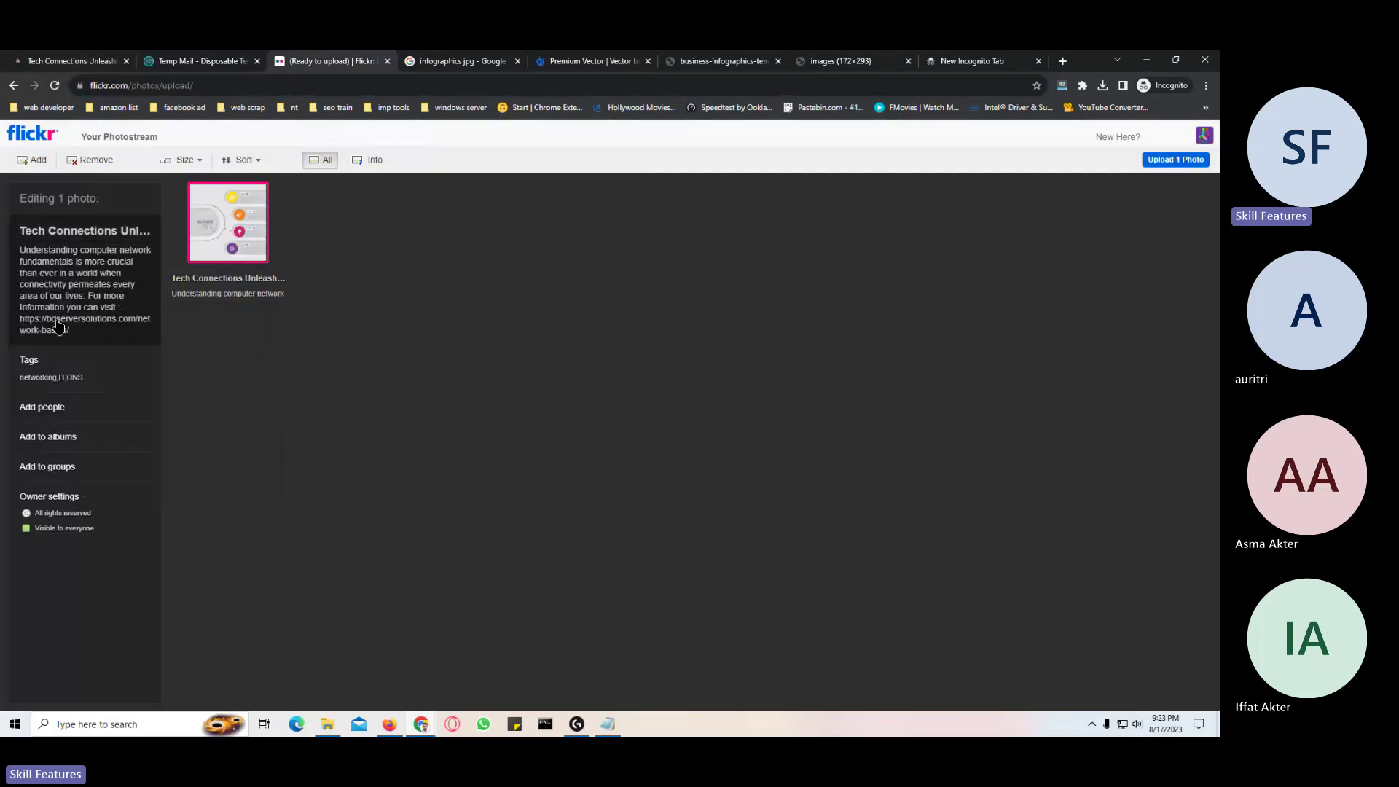
left_click(73, 380)
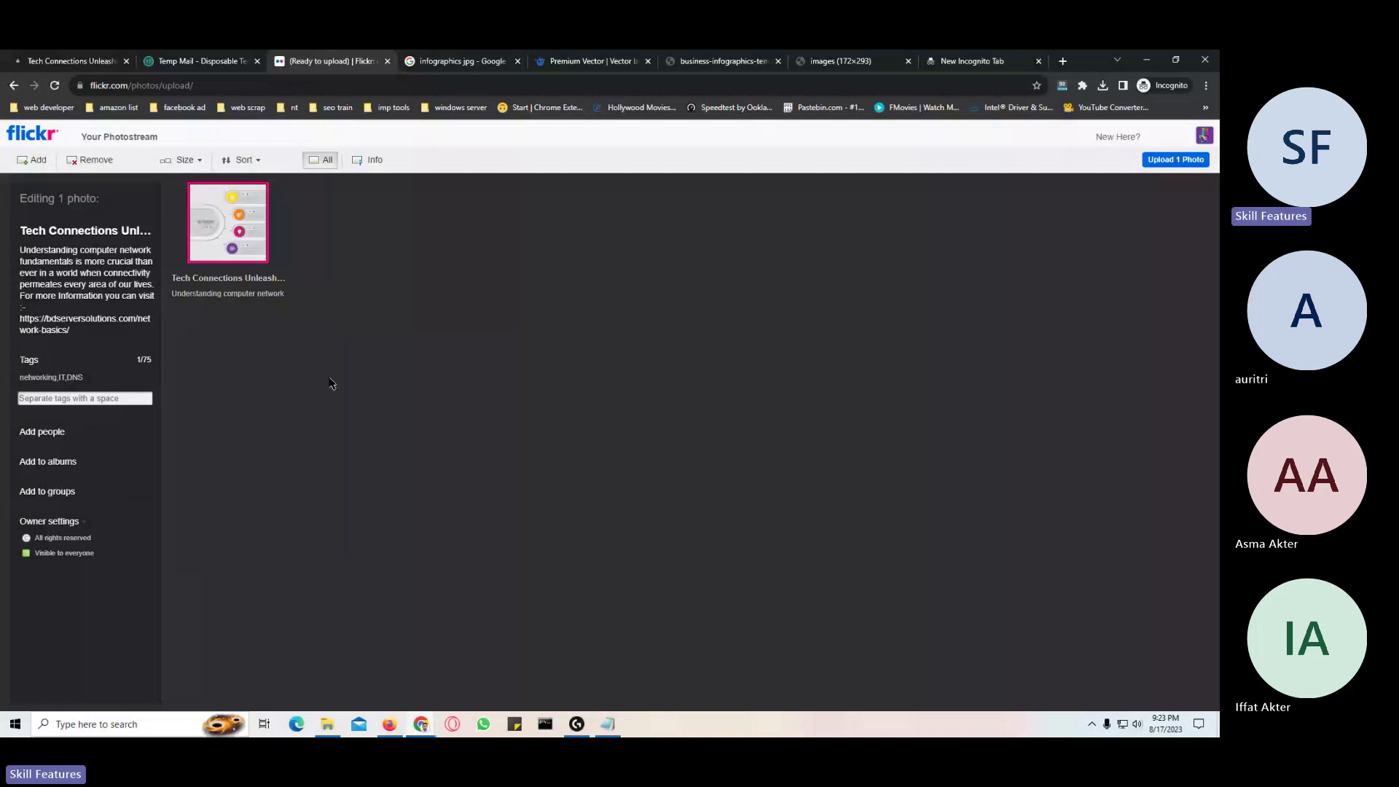
Step: Publish the Networking basics infographic and open its photo page from the photostream
key("Return")
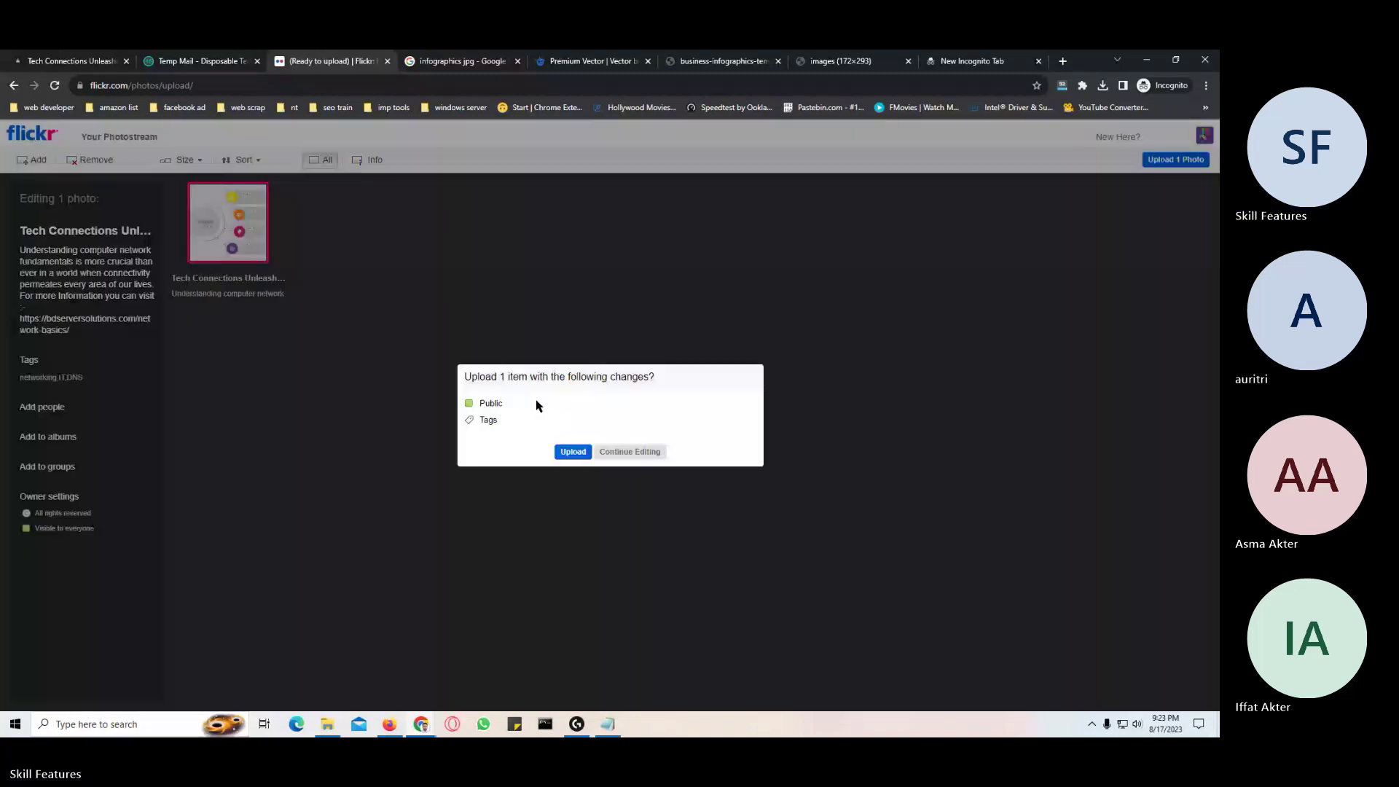
left_click(566, 452)
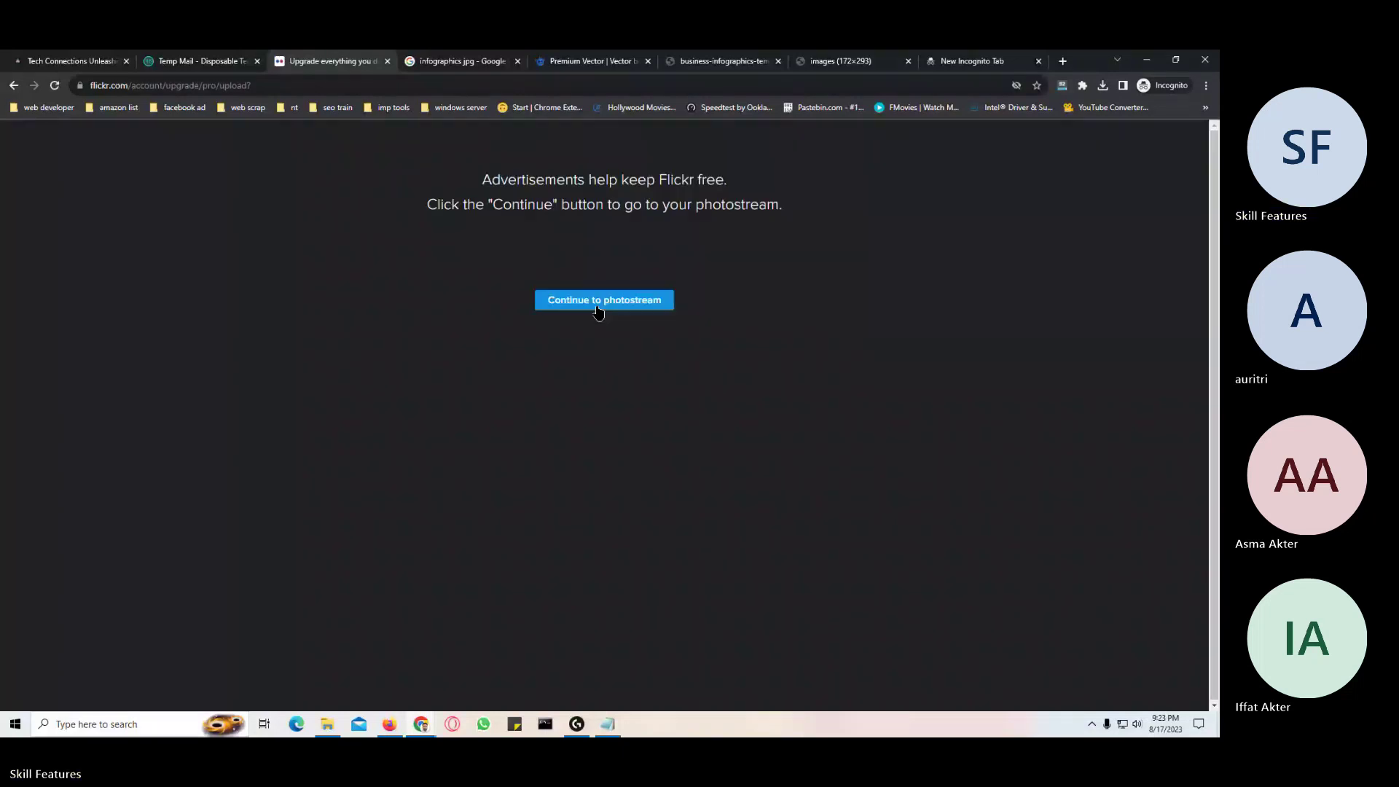
left_click(598, 312)
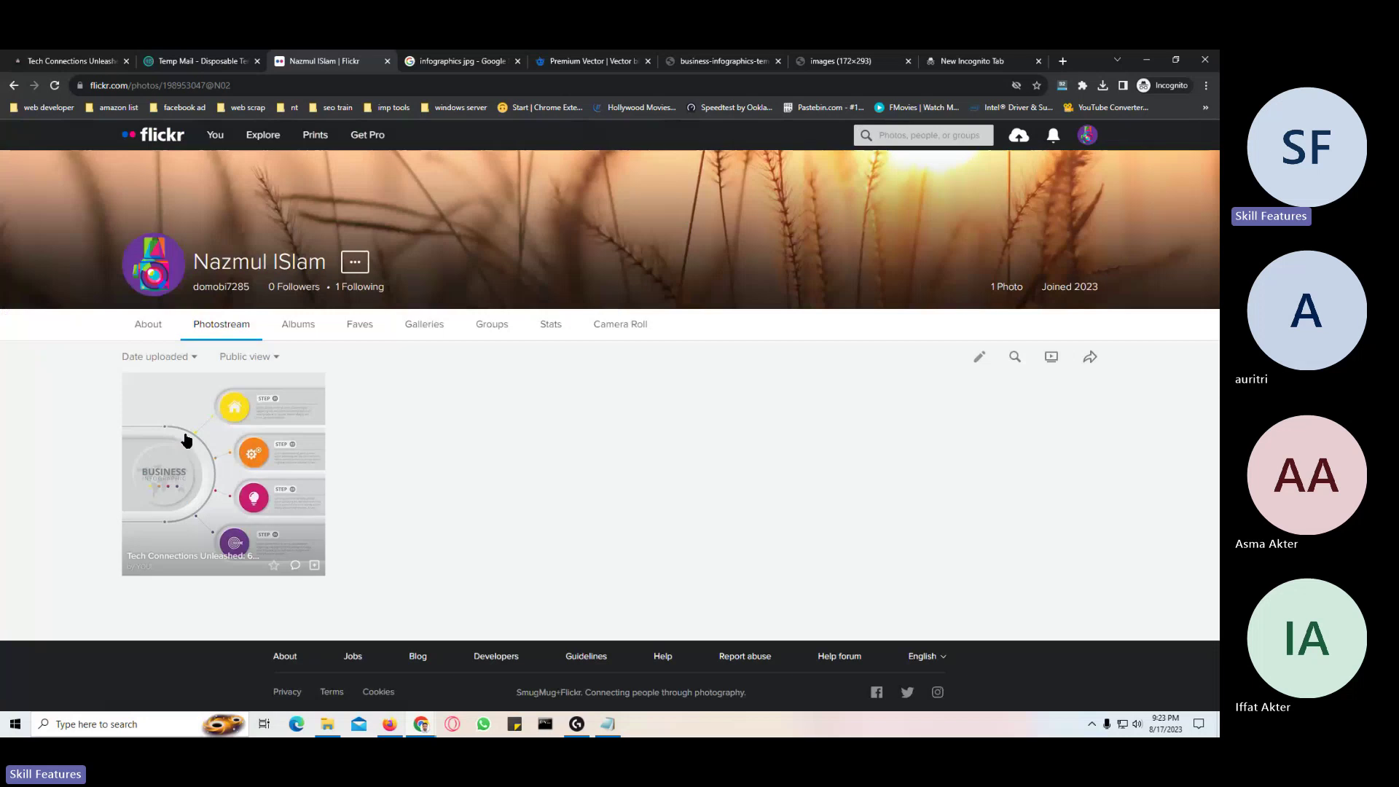
left_click(204, 502)
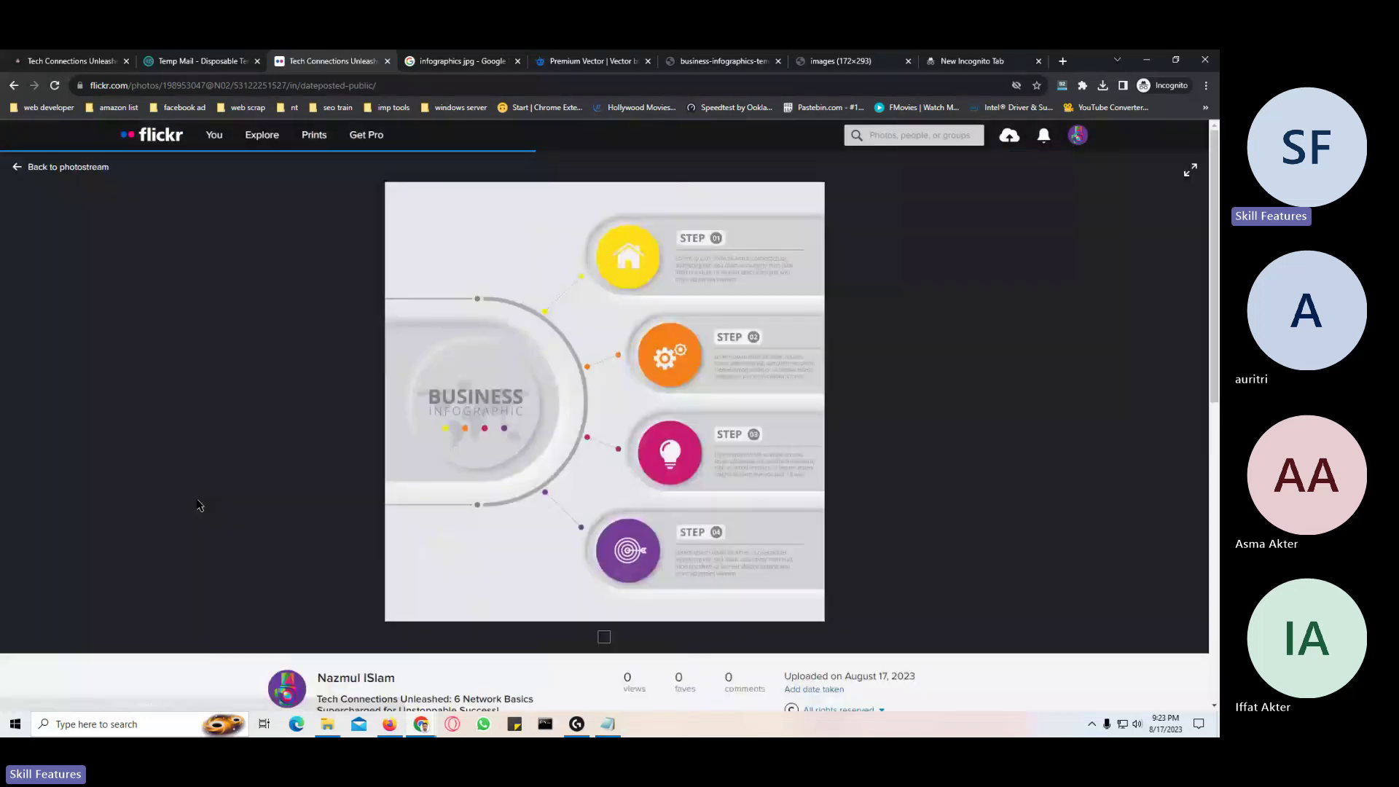
Step: Check the photo's title and description on the Flickr photo page
scroll(501, 429, "down", 4)
left_click(501, 429)
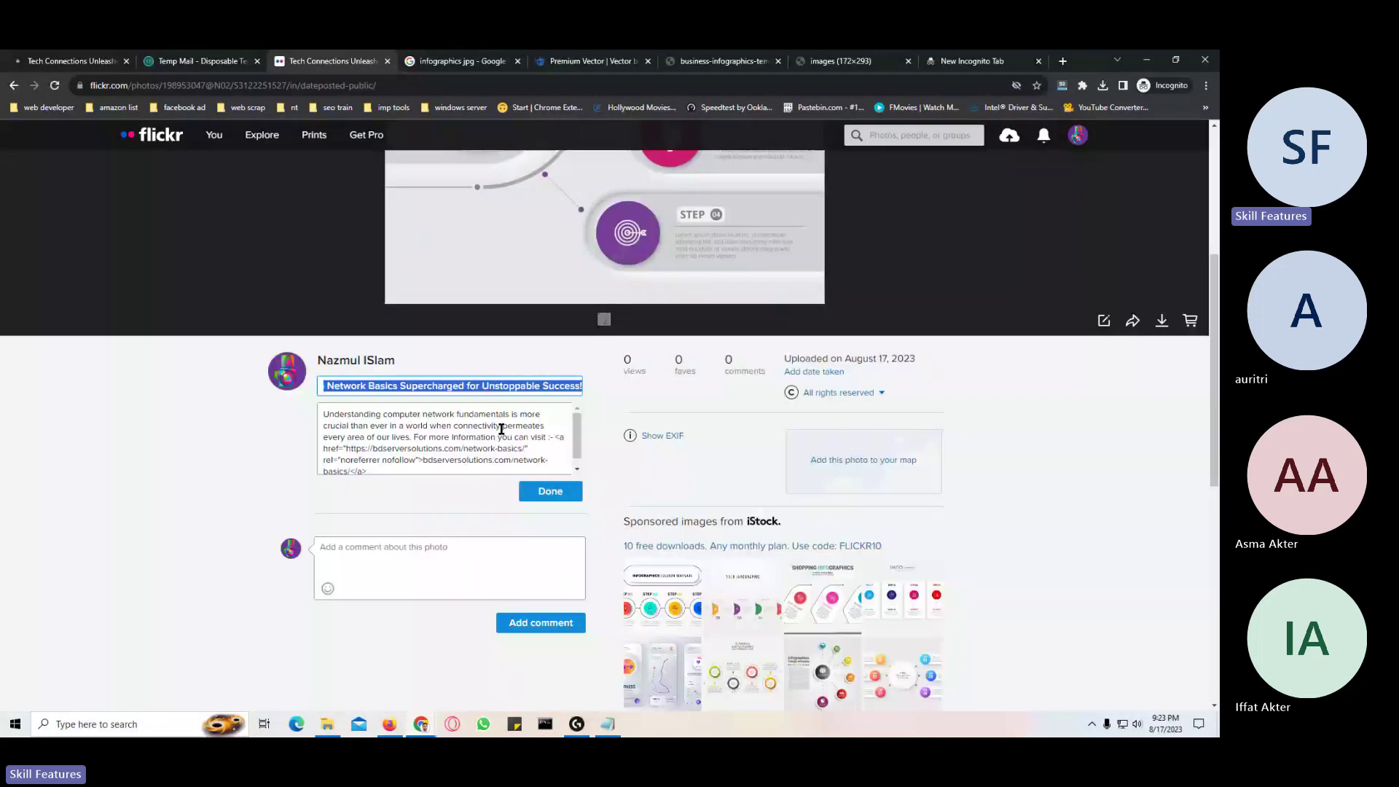
key("Return")
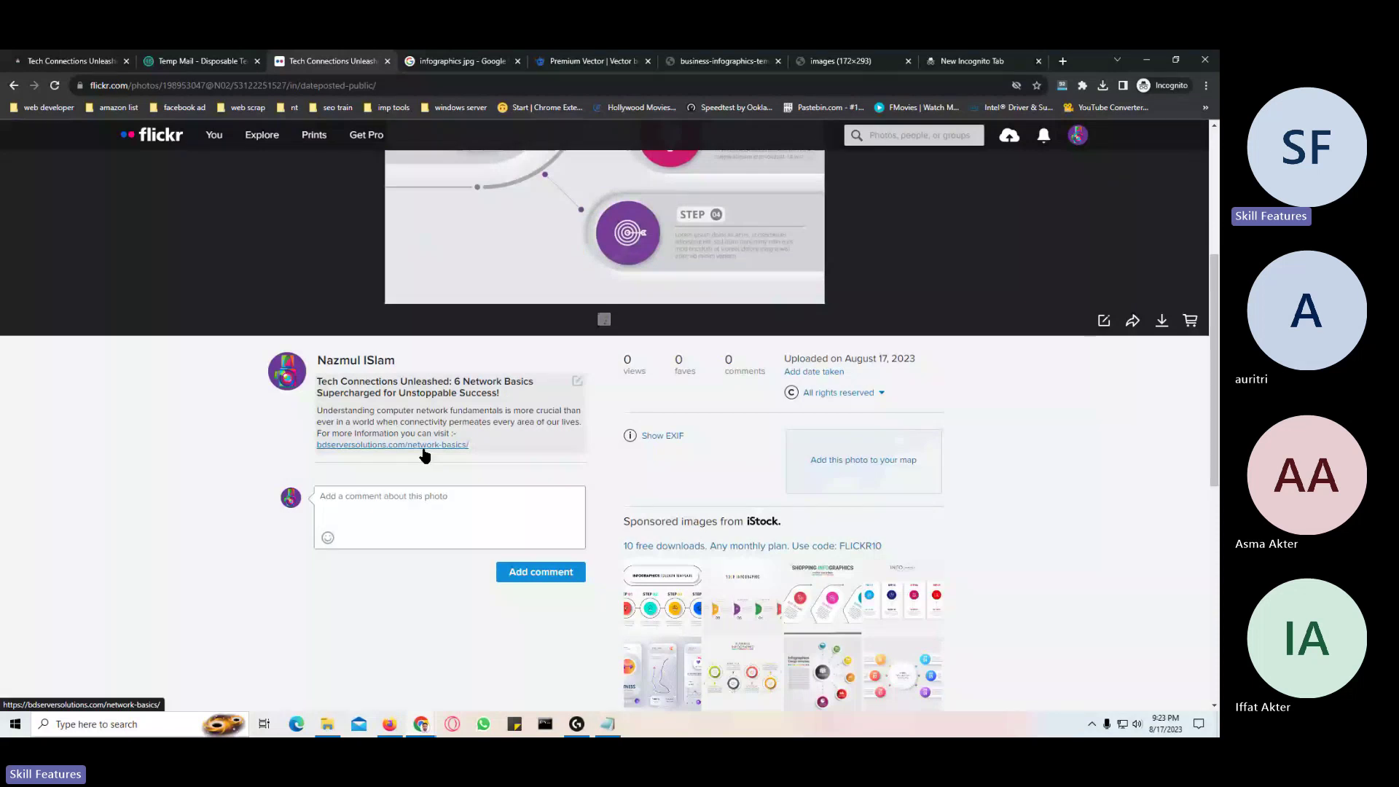
left_click_drag(424, 456, 400, 456)
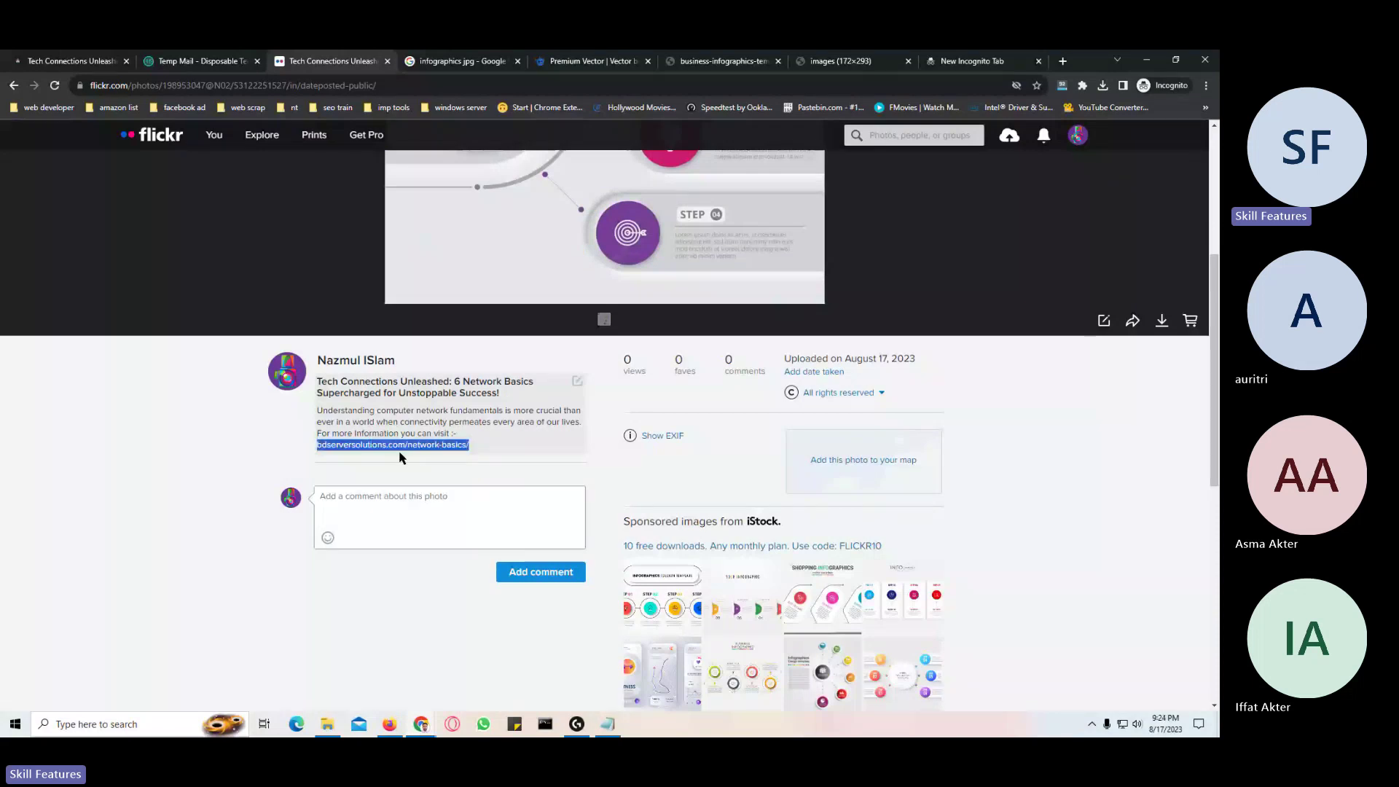
scroll(400, 457, "up", 4)
scroll(729, 361, "down", 1)
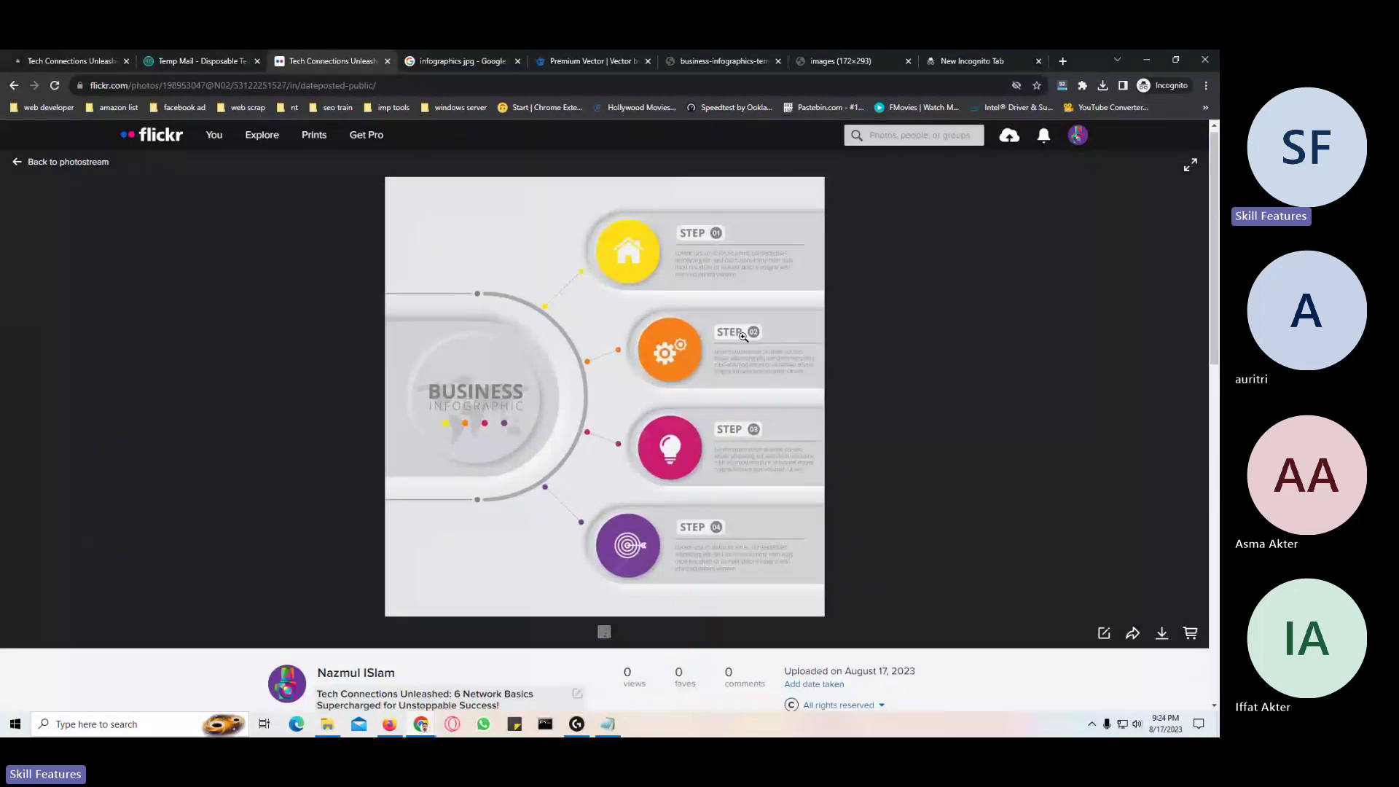
scroll(742, 336, "down", 3)
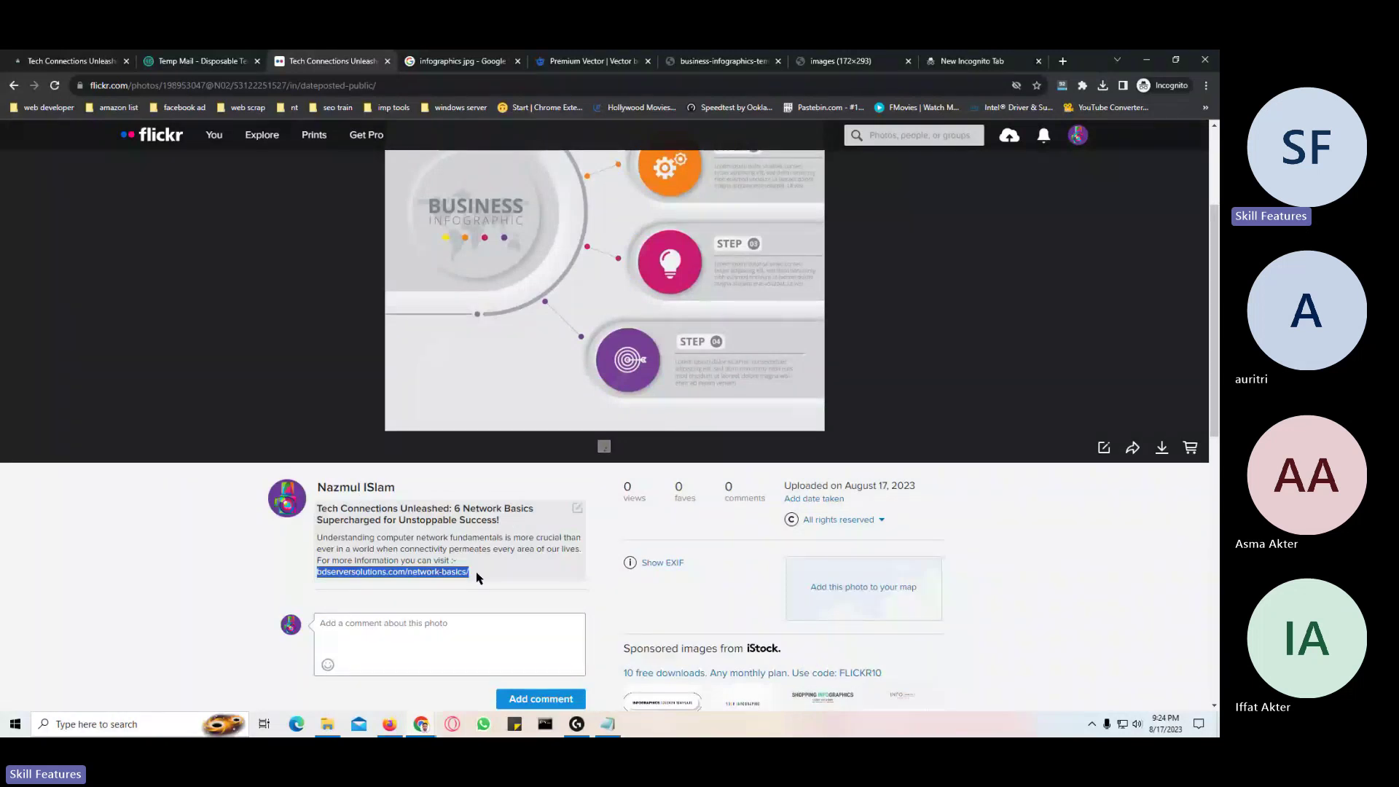
Step: Open the description's blog link in a new tab, then close the duplicate Tech Connections tab
right_click(427, 571)
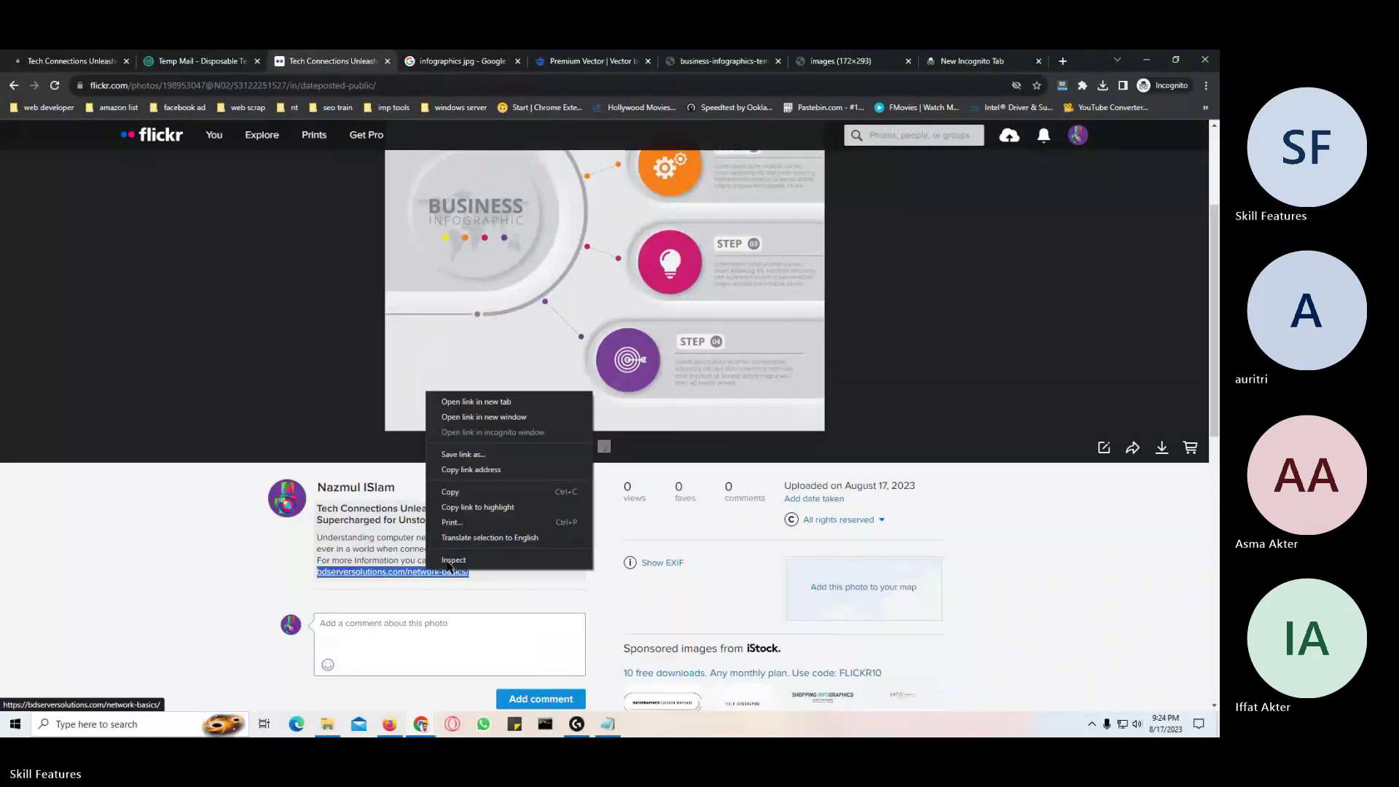
left_click(476, 401)
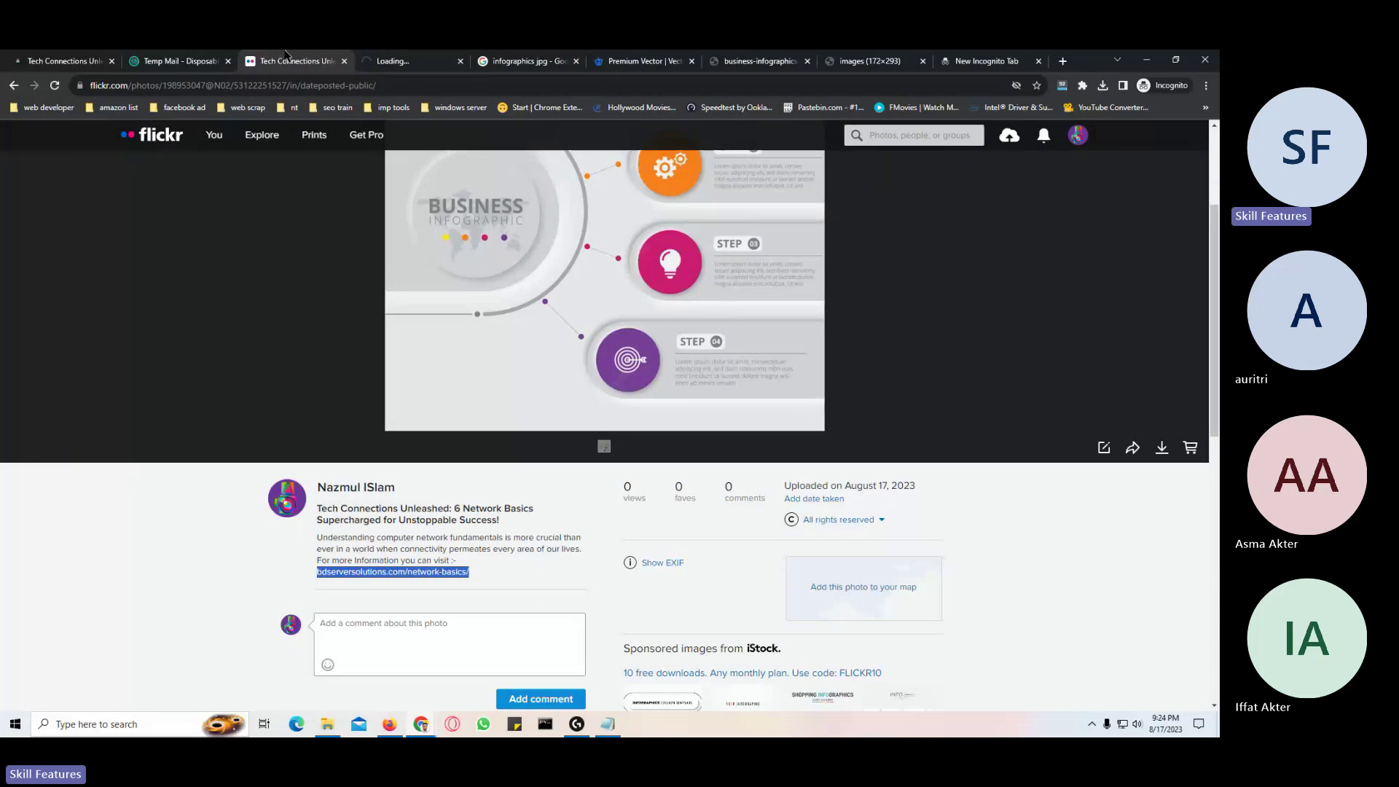
scroll(680, 348, "up", 3)
scroll(680, 348, "up", 1)
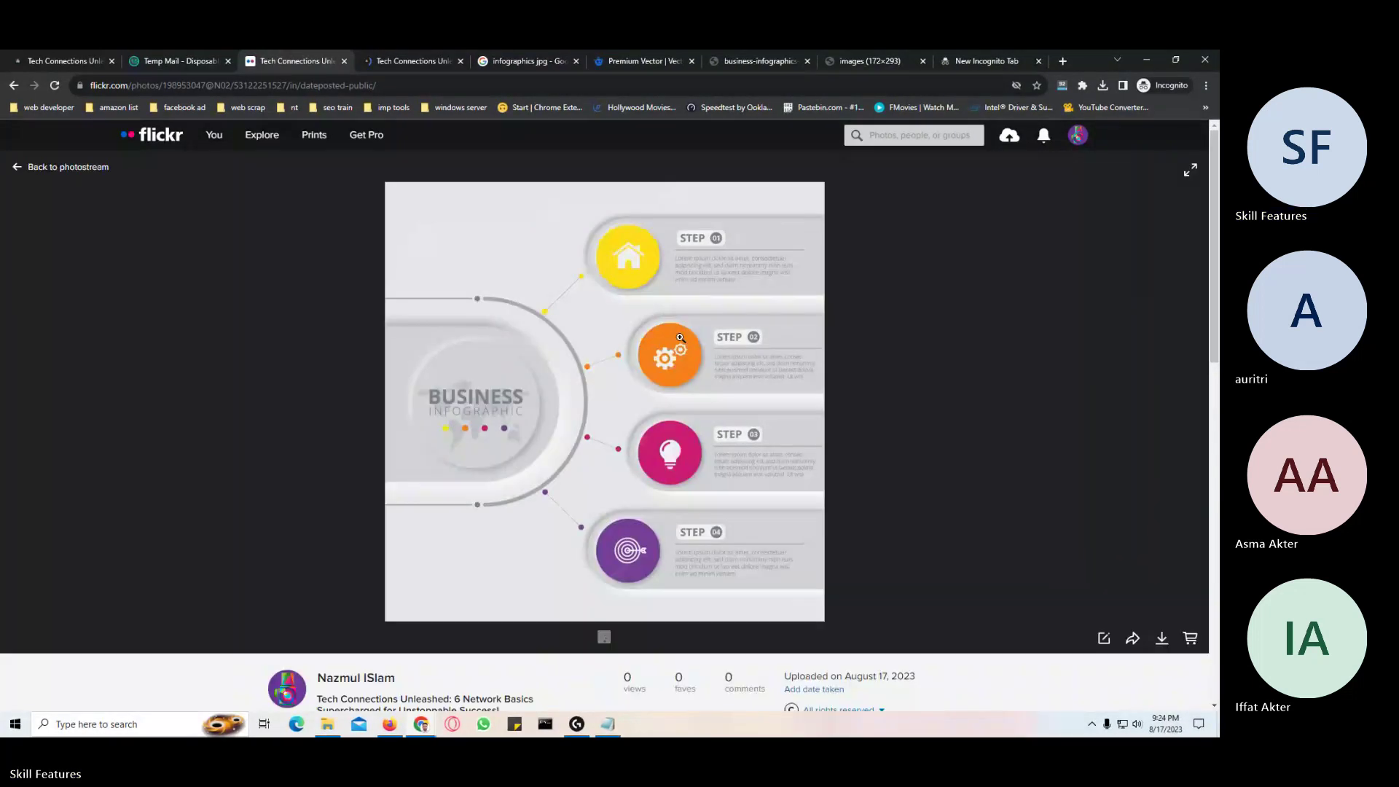
scroll(917, 455, "down", 3)
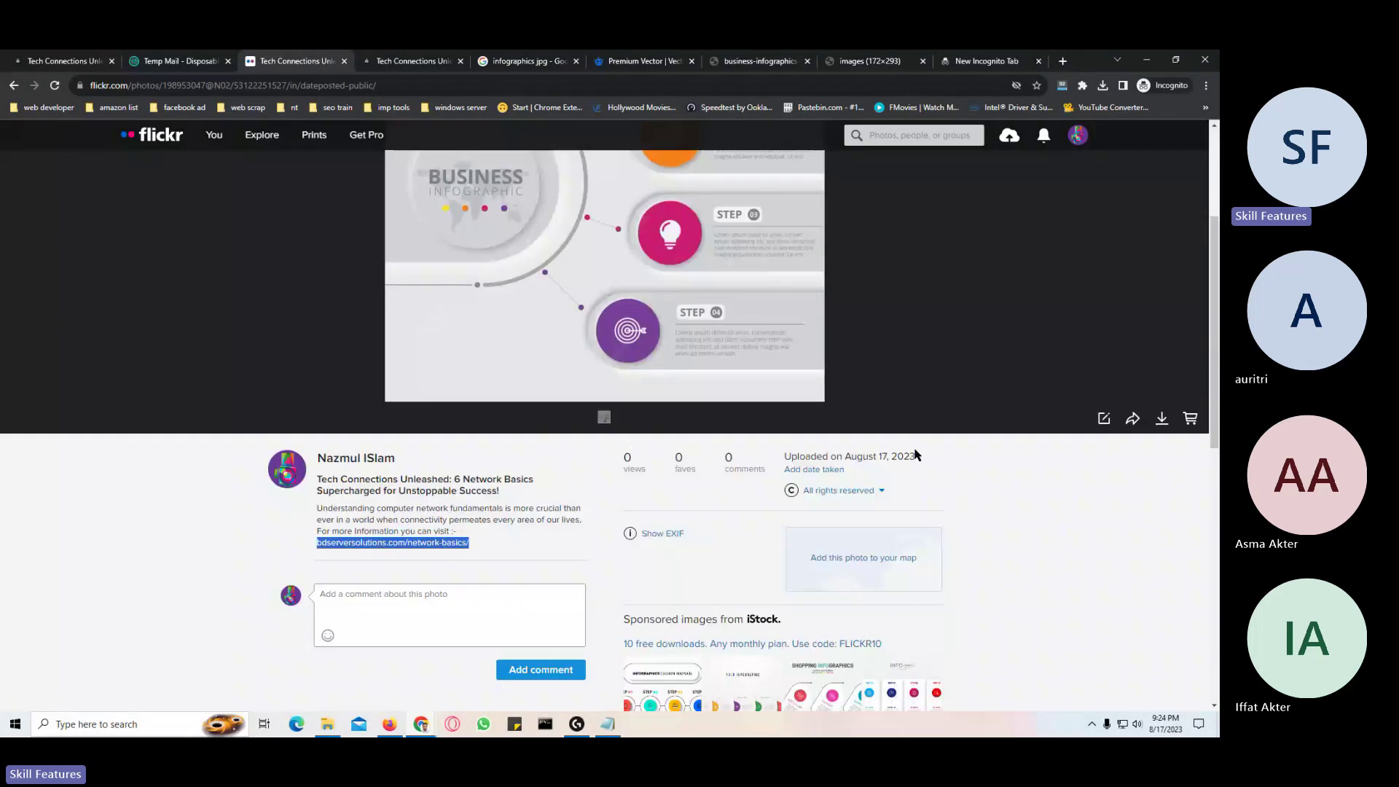
scroll(679, 452, "up", 3)
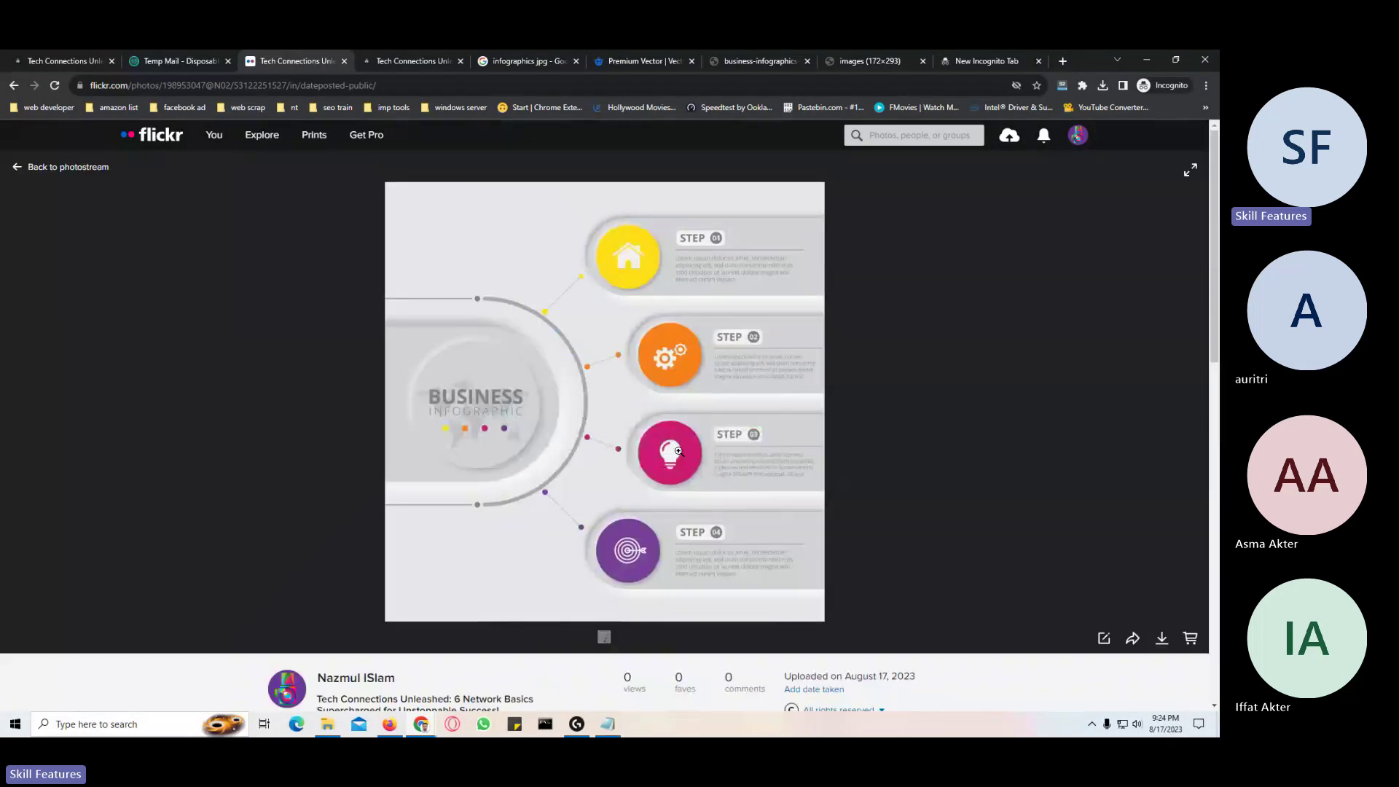
left_click(460, 61)
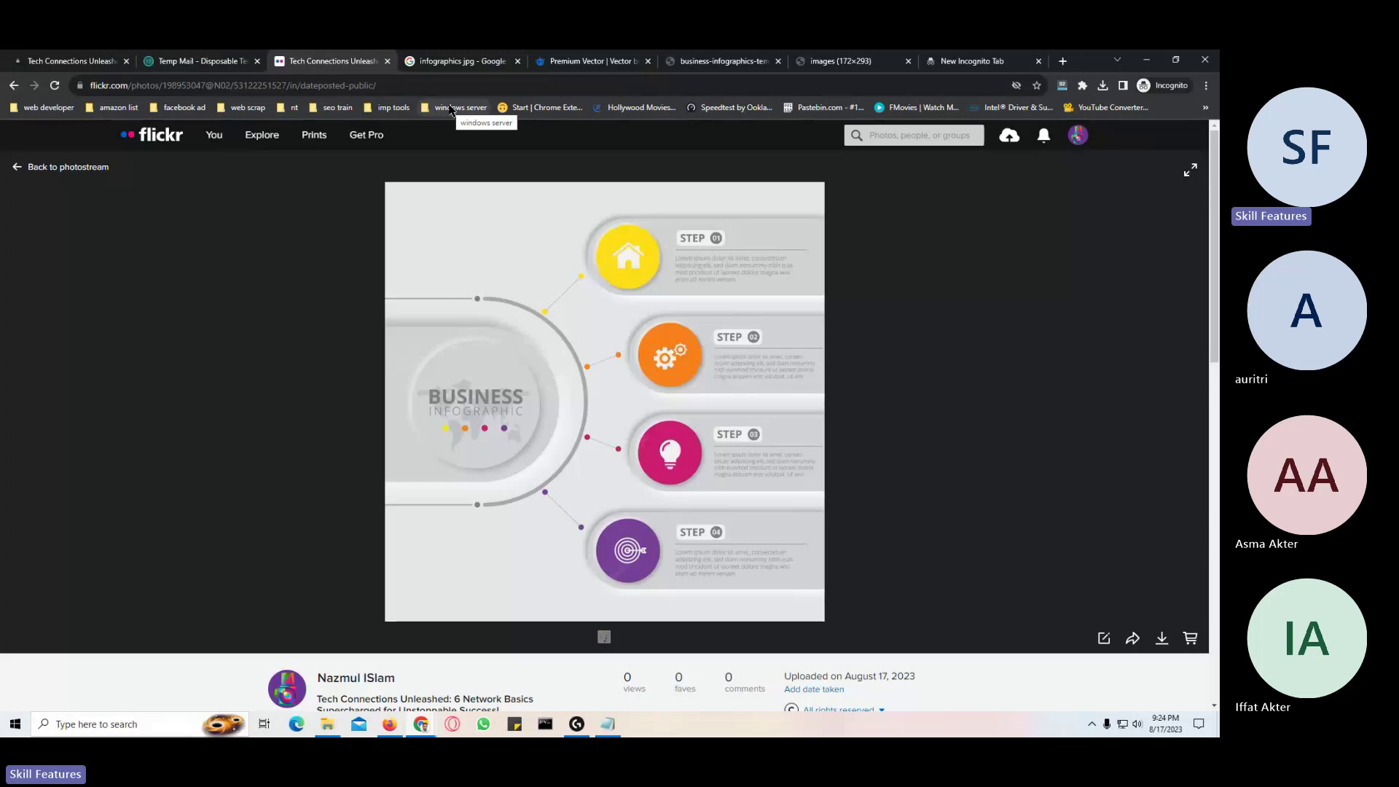
Step: Re-save the photo's title and description
scroll(492, 522, "down", 3)
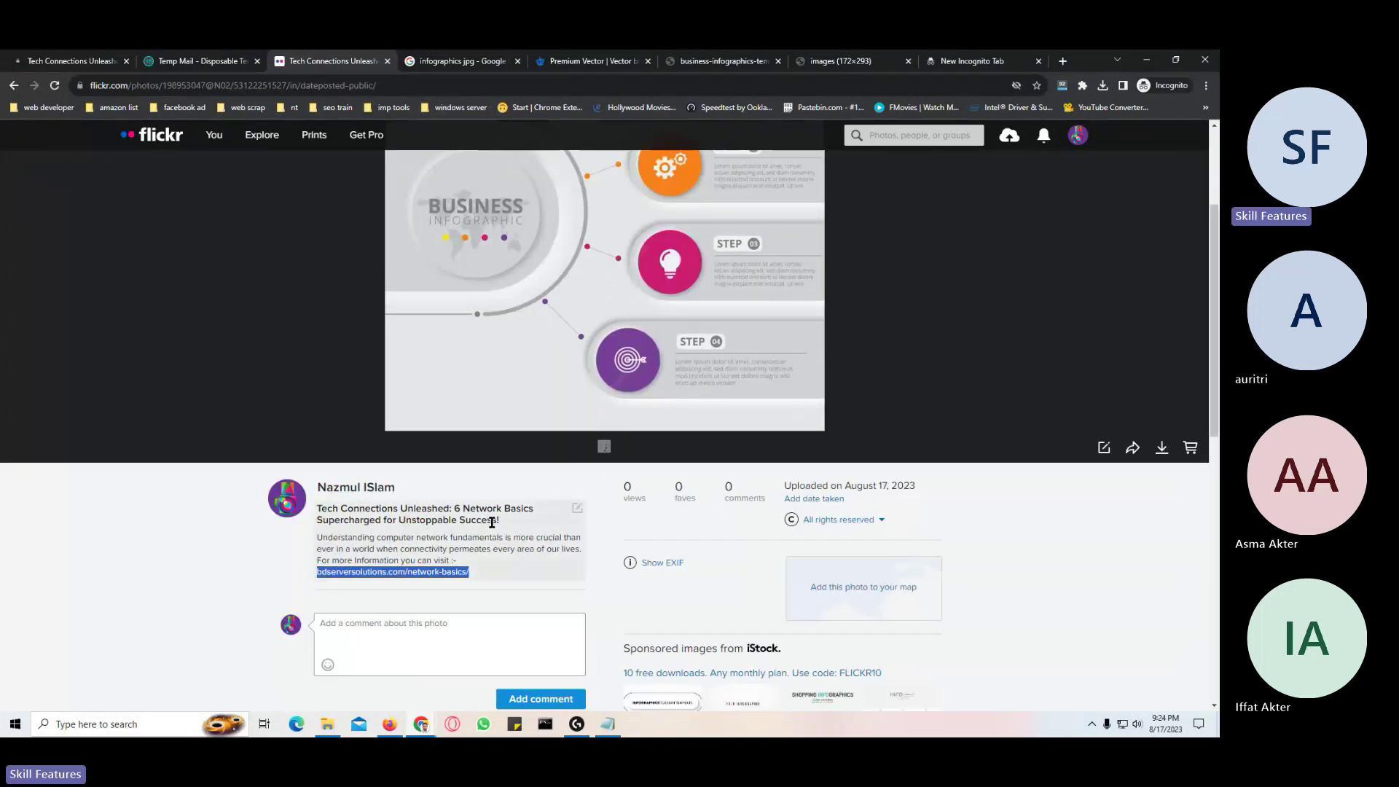
left_click(492, 523)
left_click(499, 513)
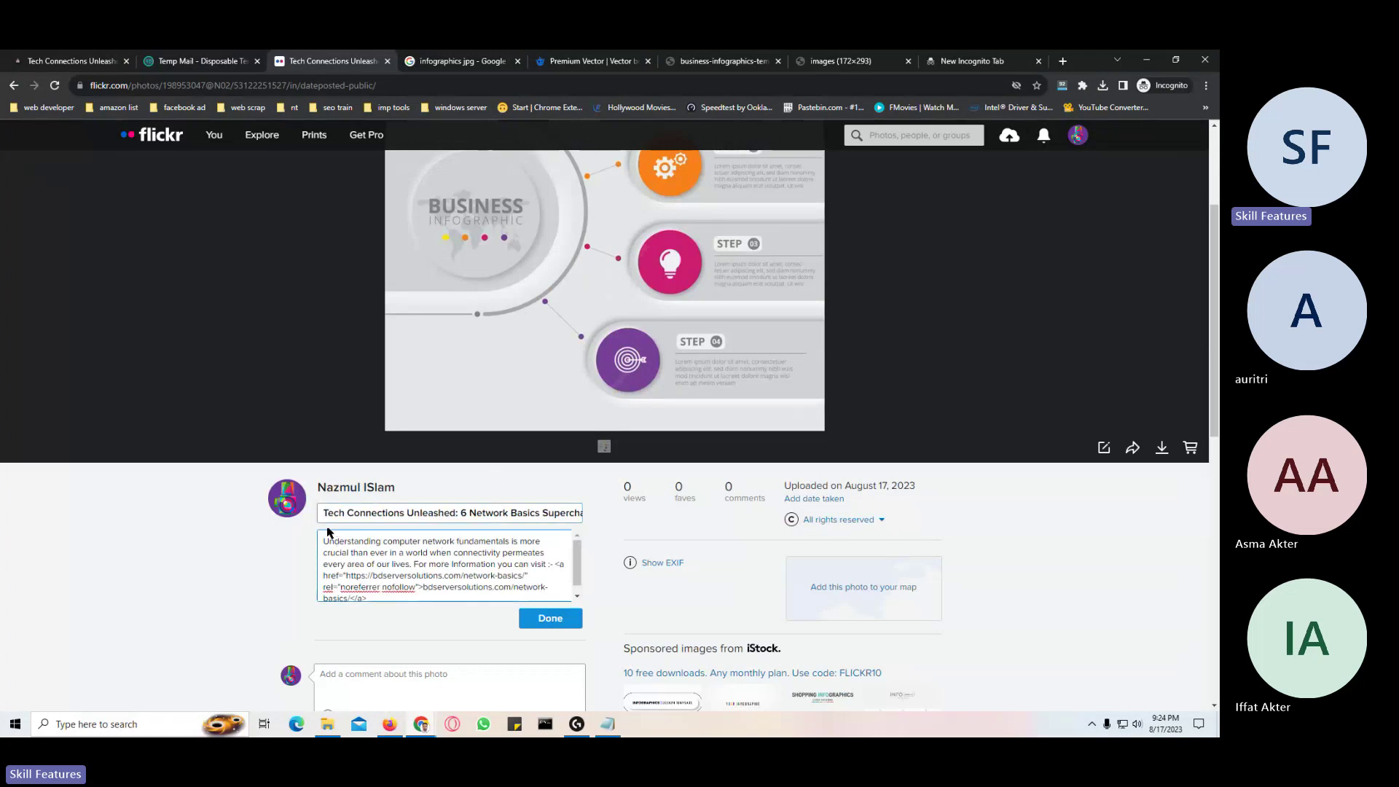
key("Return")
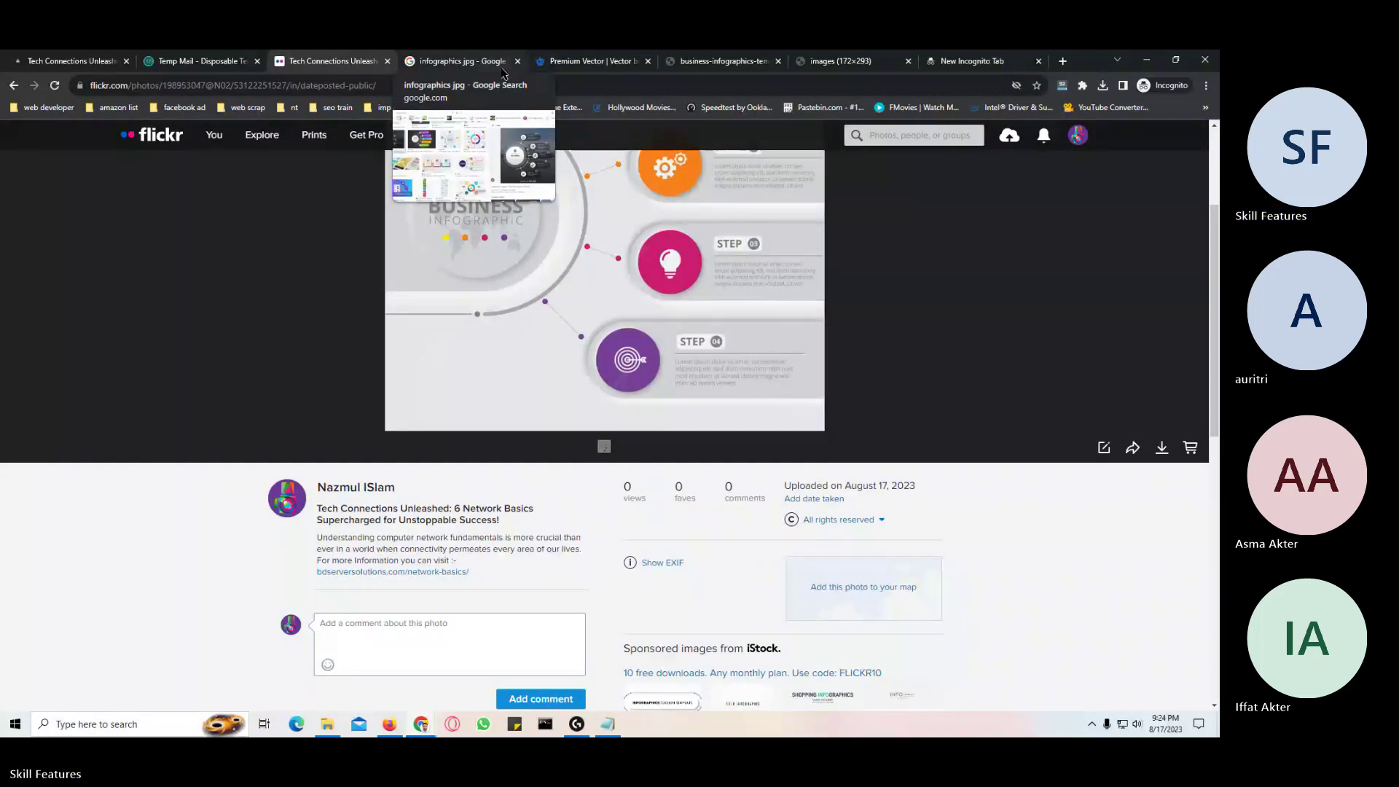
Step: Close the three leftover image search tabs
left_click(518, 61)
left_click(517, 61)
left_click(518, 61)
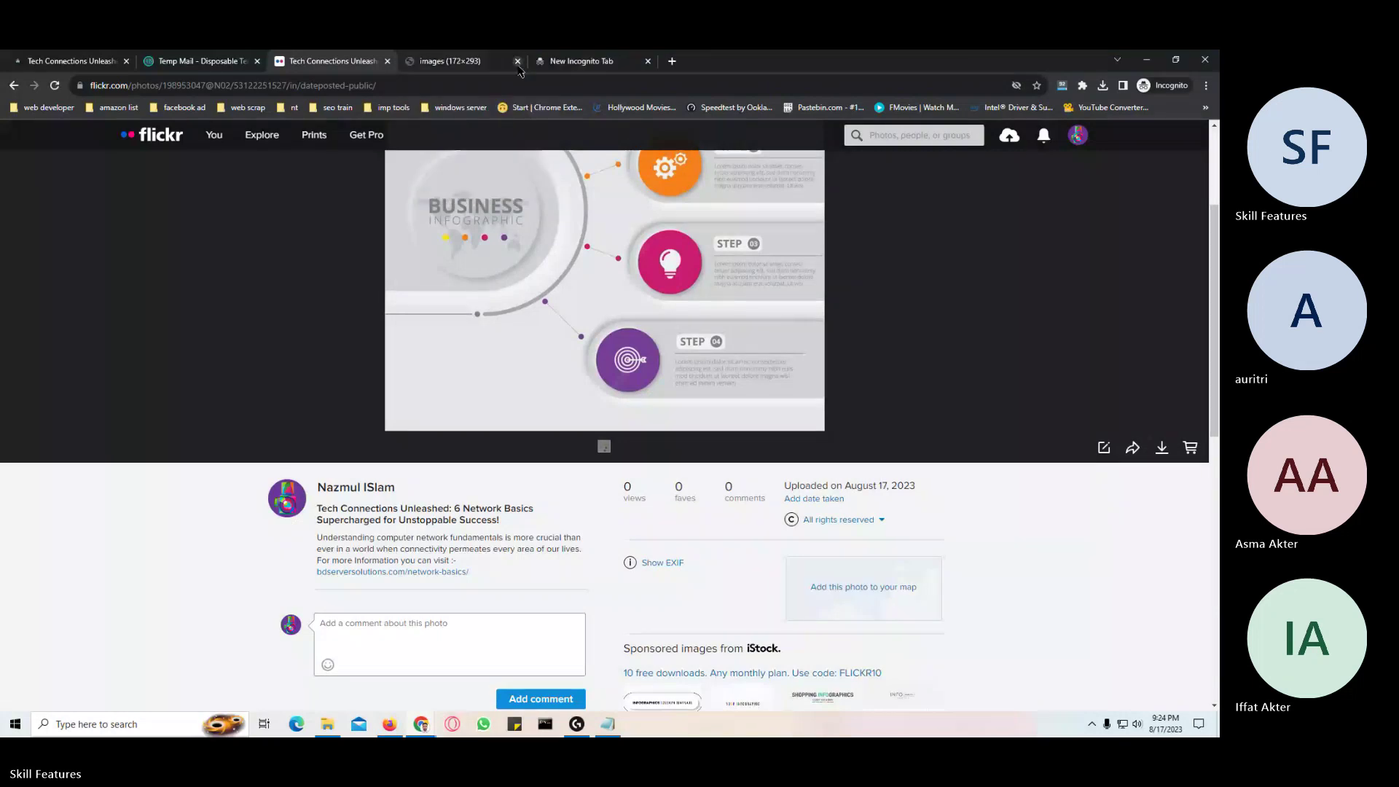
left_click(517, 62)
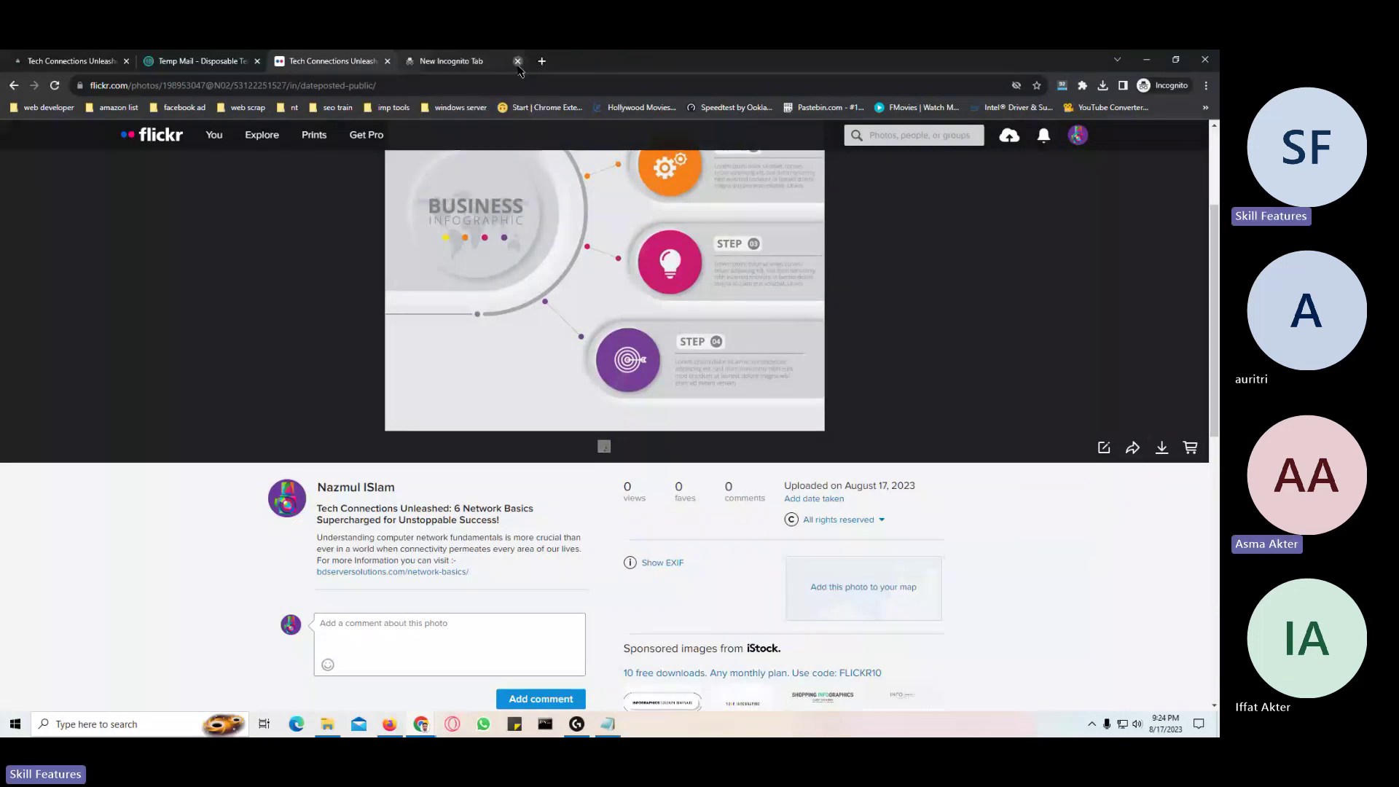
left_click(517, 62)
mouse_move(601, 729)
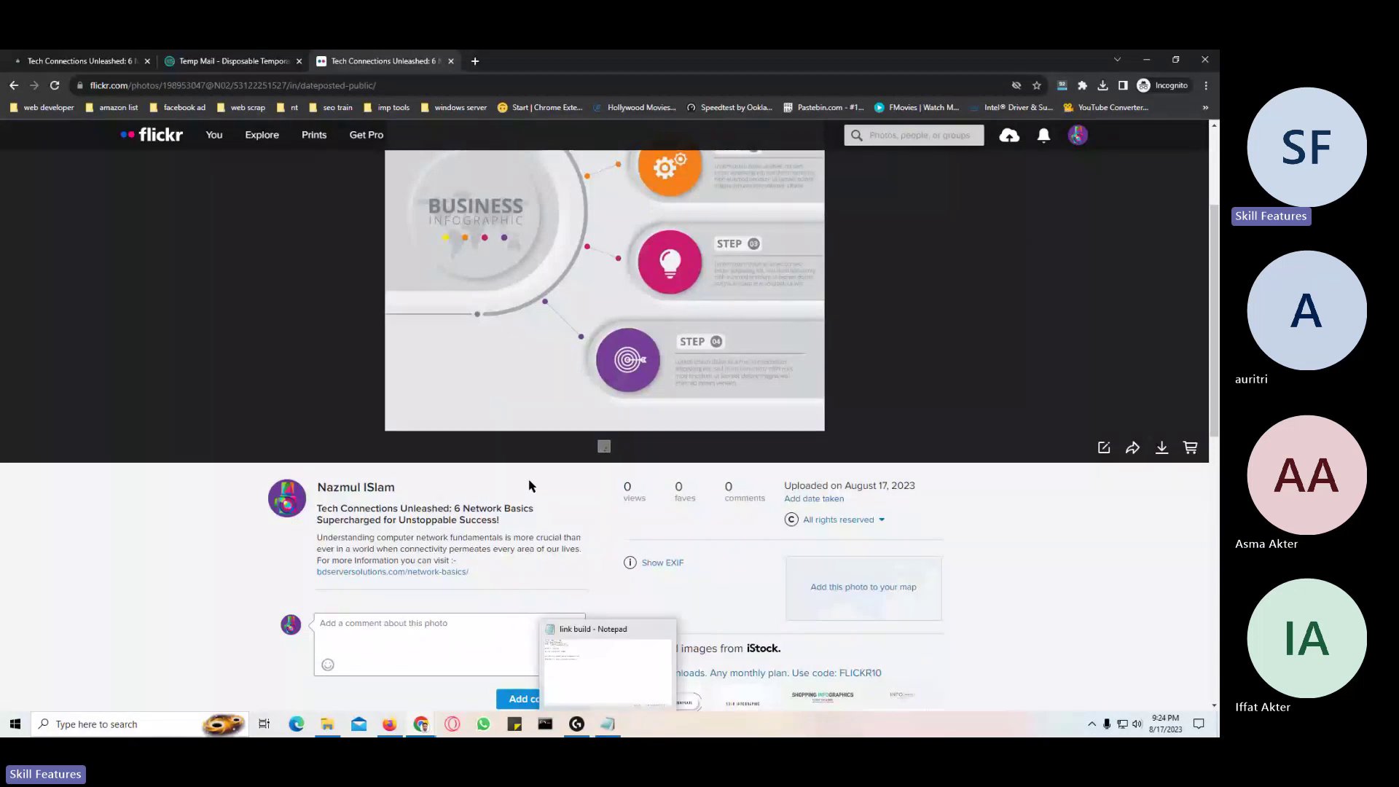
Step: Expand 'press release submission' in the link_build method 1 outline and open its first site link
key("alt+Tab")
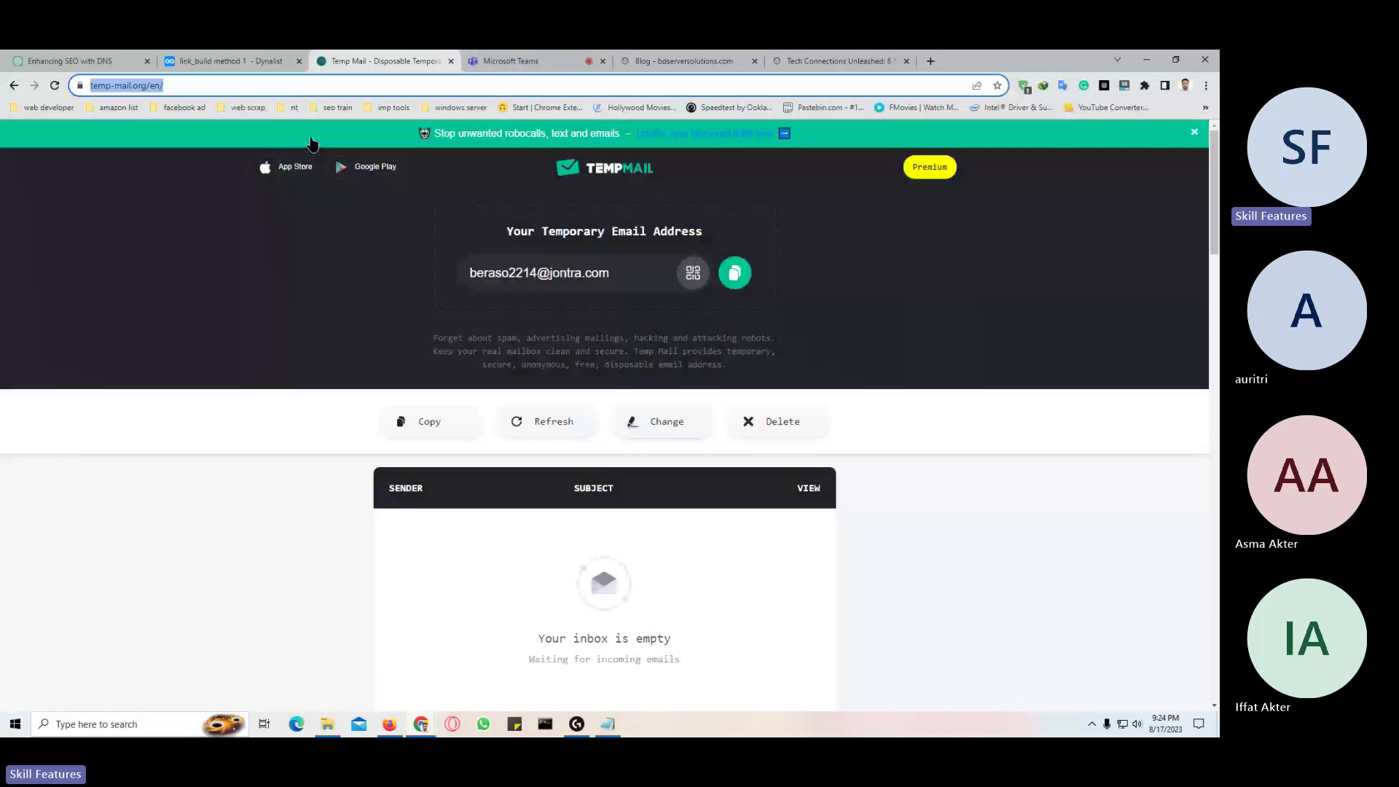
key("ctrl+shift+Tab")
left_click_drag(591, 394, 513, 392)
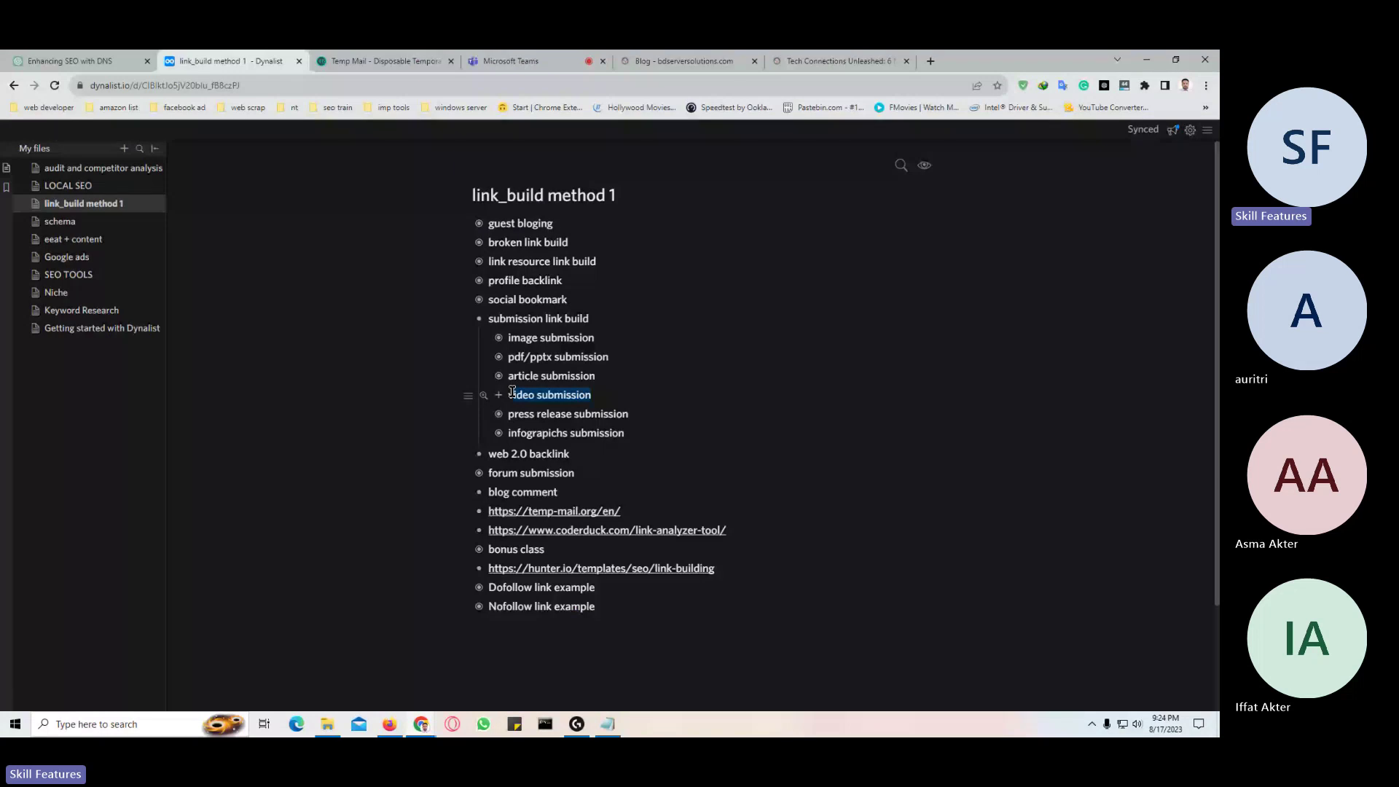
left_click(500, 414)
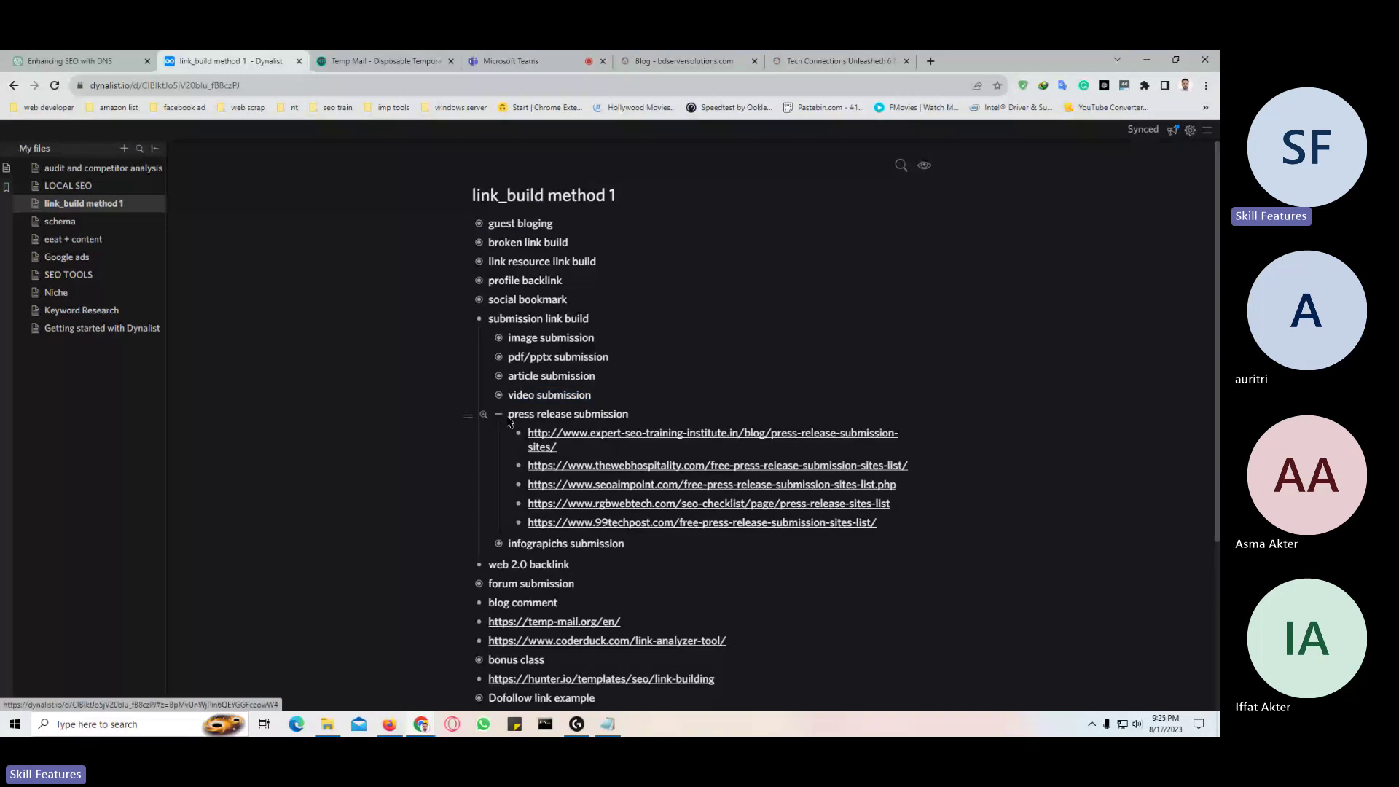
left_click(599, 437, "ctrl")
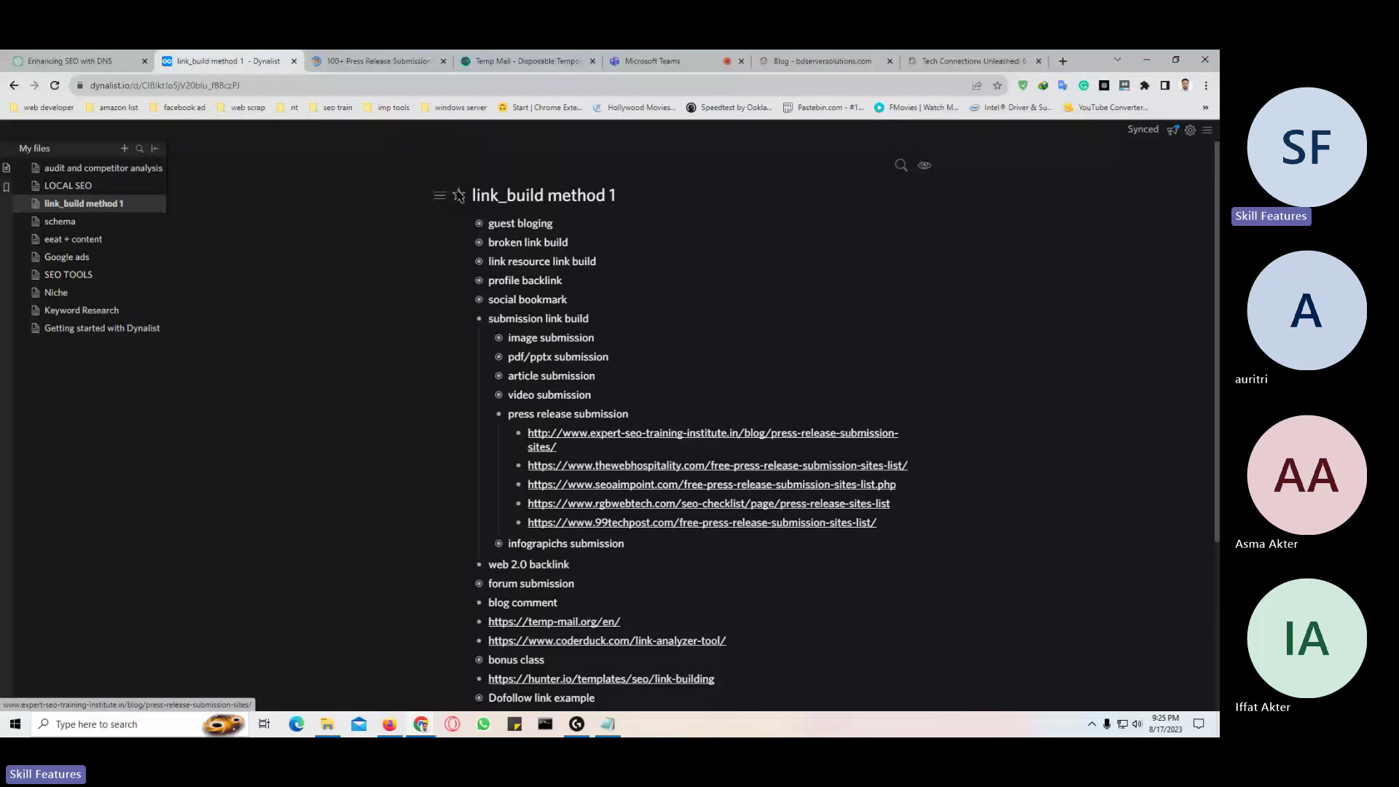
Step: From thewebhospitality's press release site list, open blog.freeadstime.org in a new tab
left_click(572, 466)
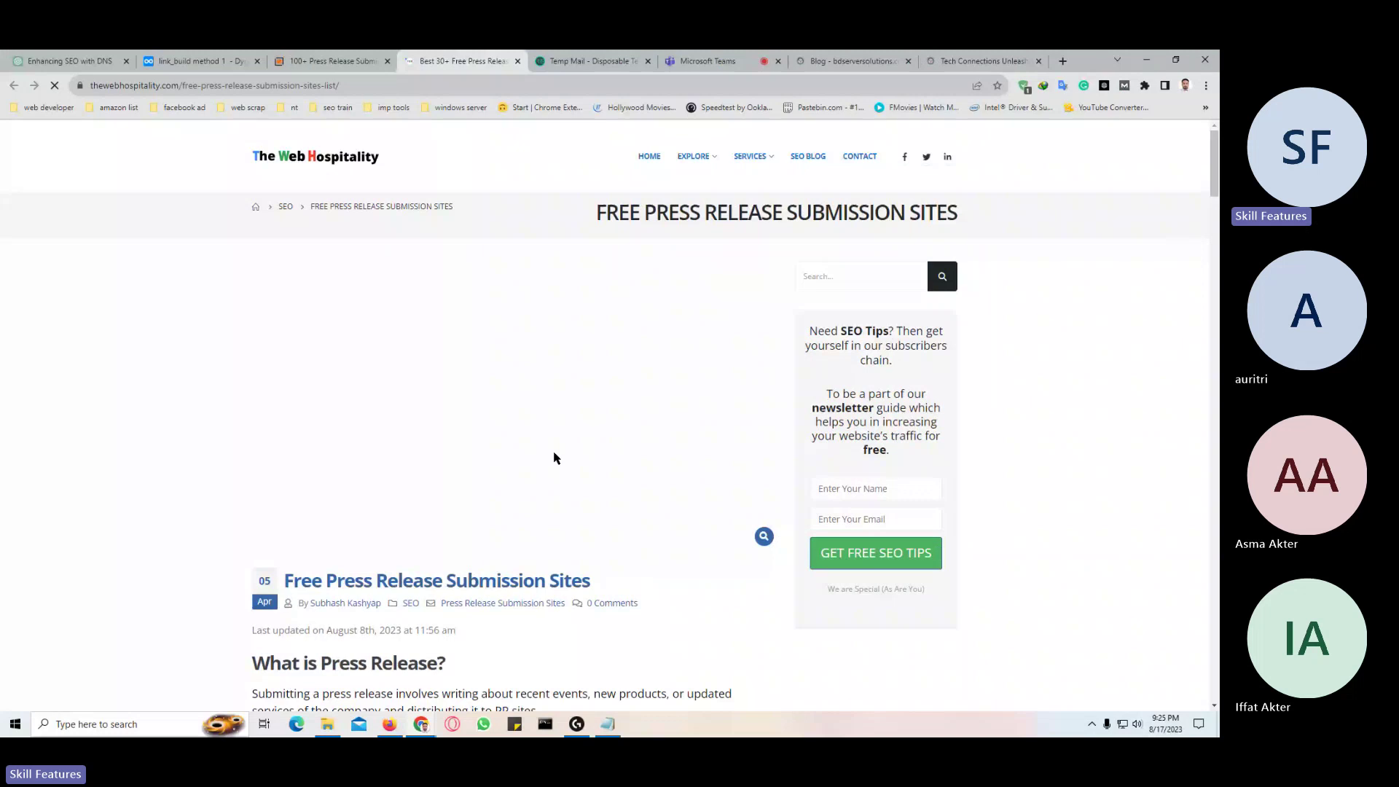
scroll(543, 457, "down", 6)
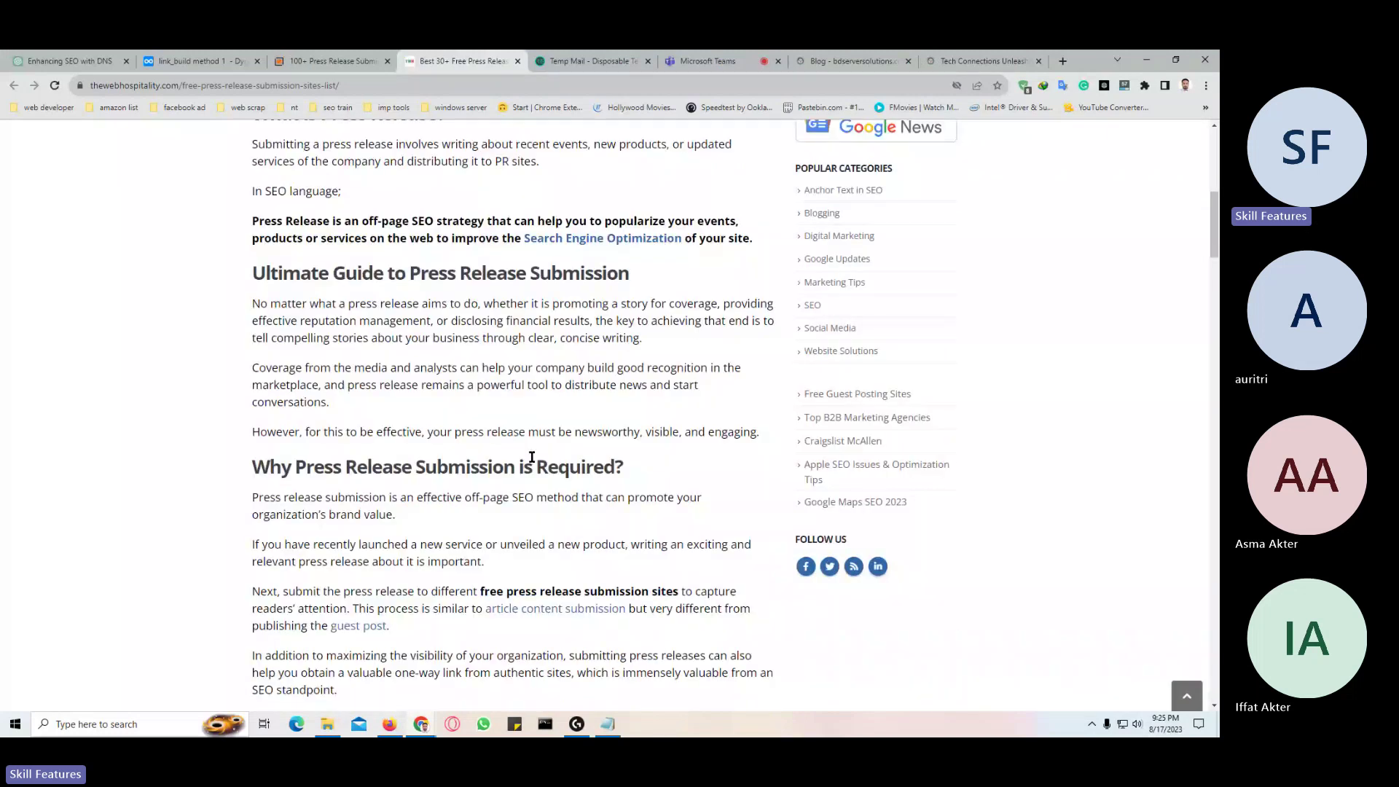
scroll(532, 457, "down", 7)
scroll(508, 470, "up", 3)
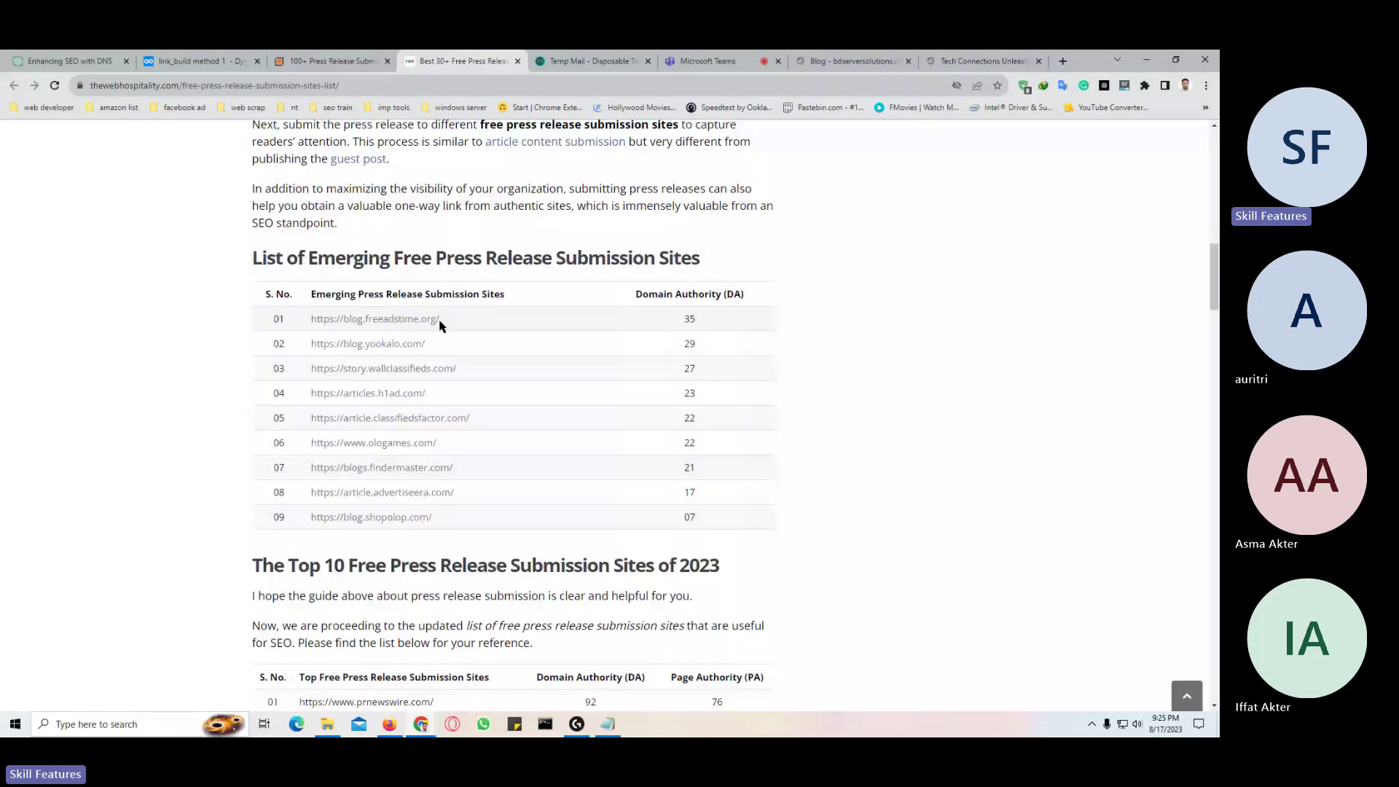
left_click_drag(440, 321, 312, 320)
right_click(325, 323)
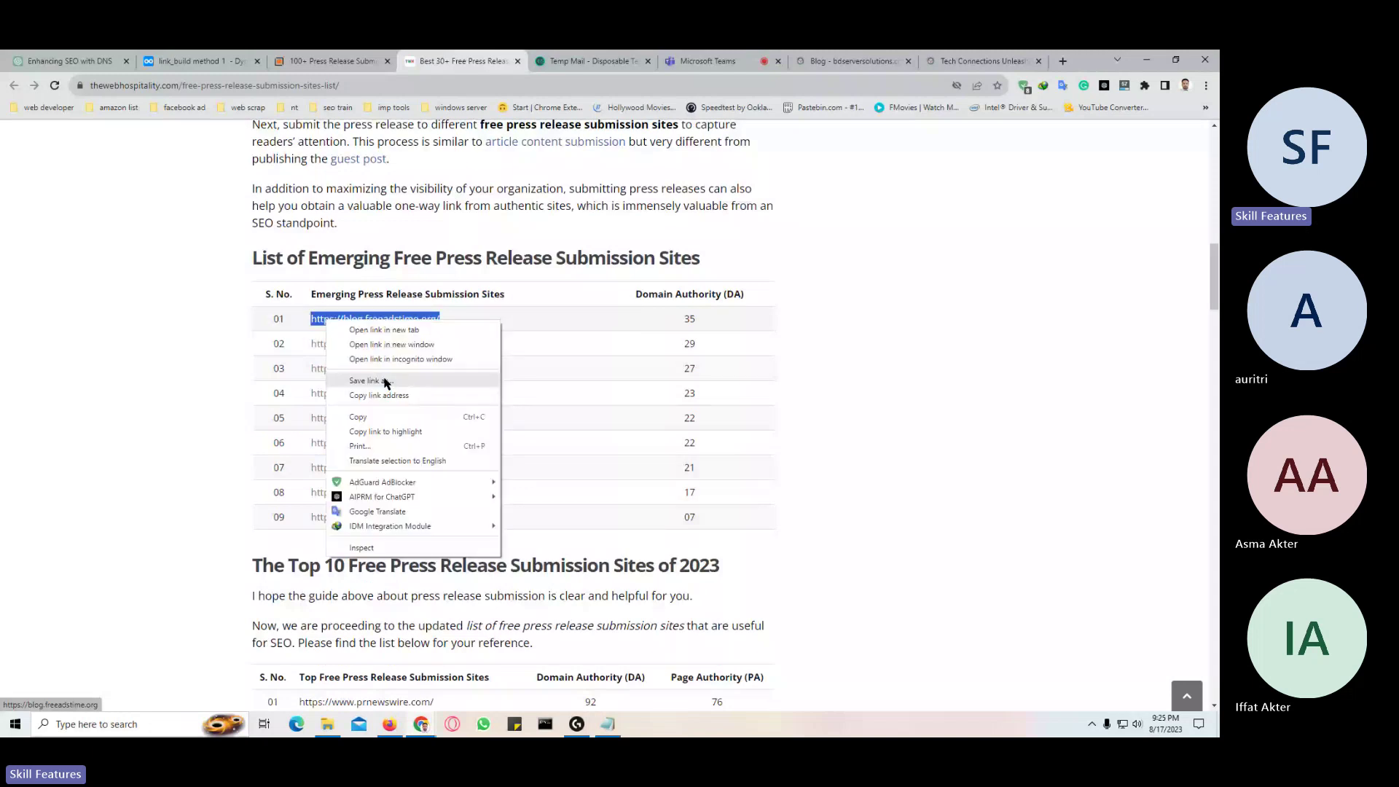
left_click(384, 329)
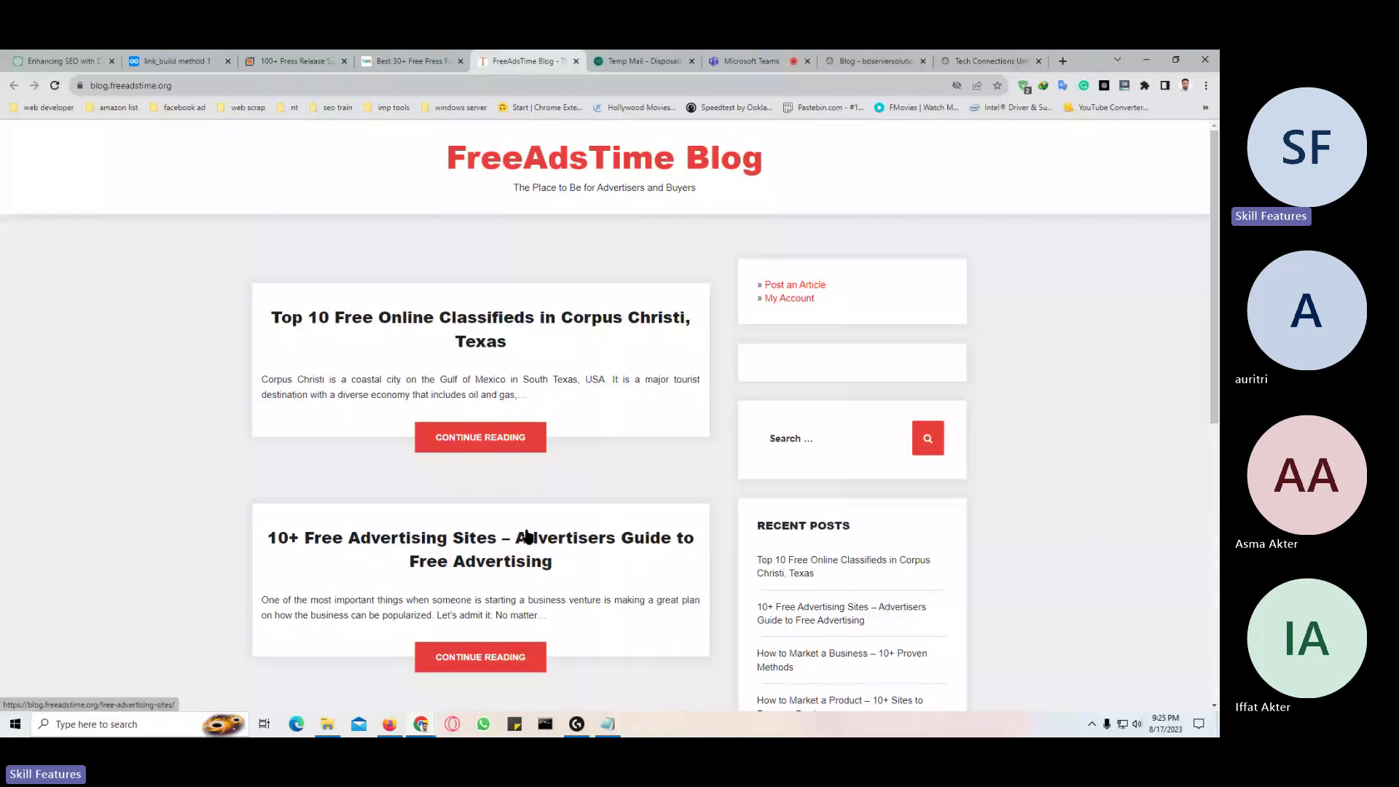
key("ctrl+shift+Tab")
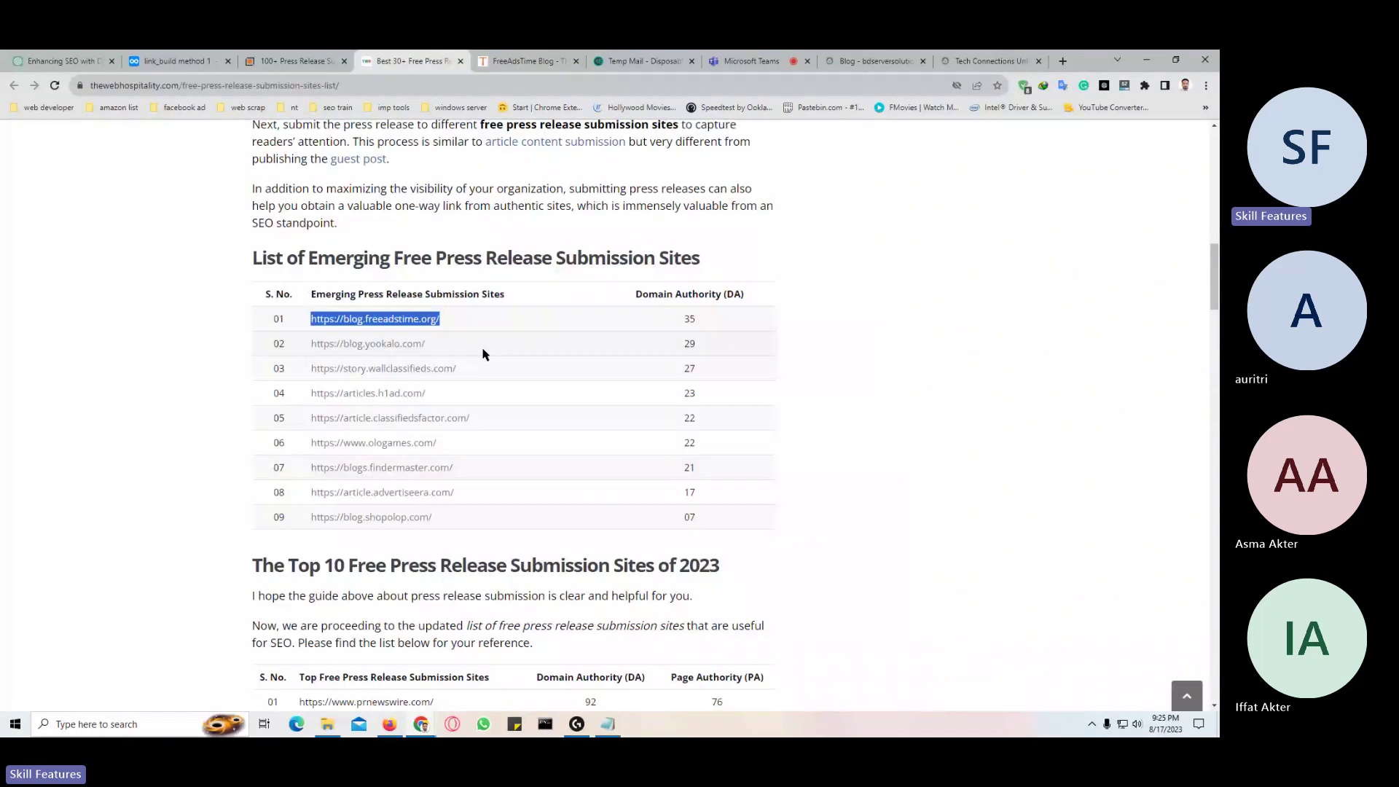
Step: Open blog.yookalo.com and prnewswire.com in new tabs, close FreeAdsTime, and switch to PR Newswire
left_click_drag(482, 355, 312, 353)
right_click(377, 346)
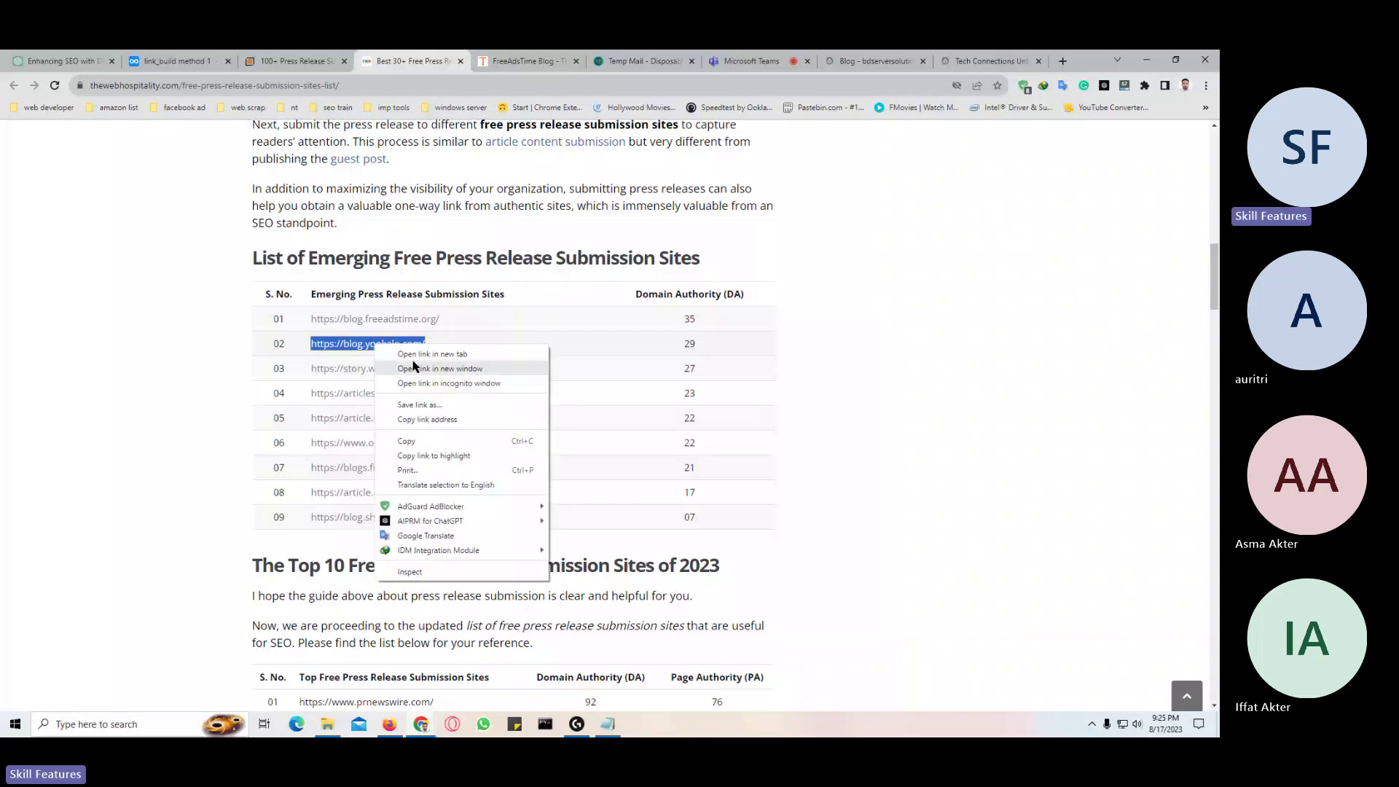
left_click(413, 354)
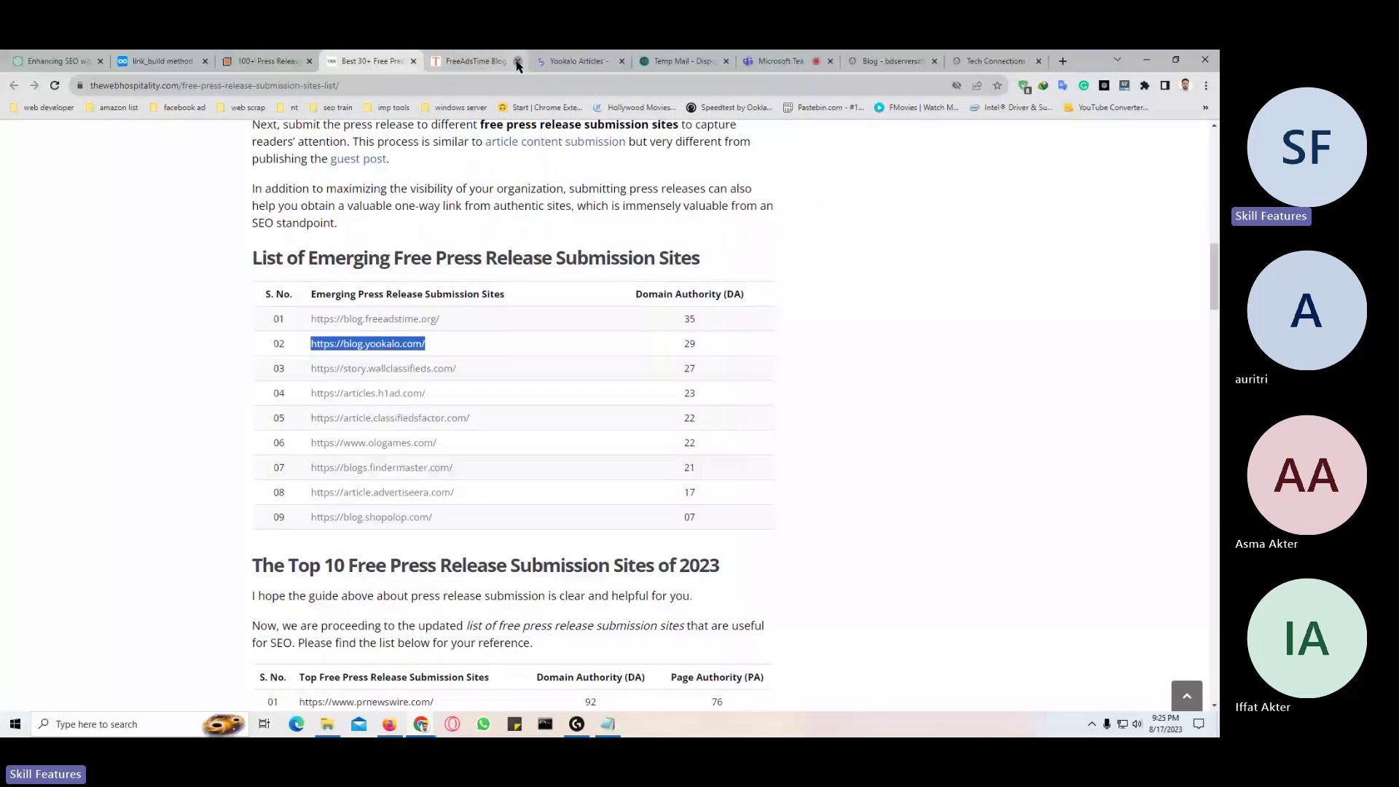
left_click(517, 62)
scroll(434, 244, "down", 3)
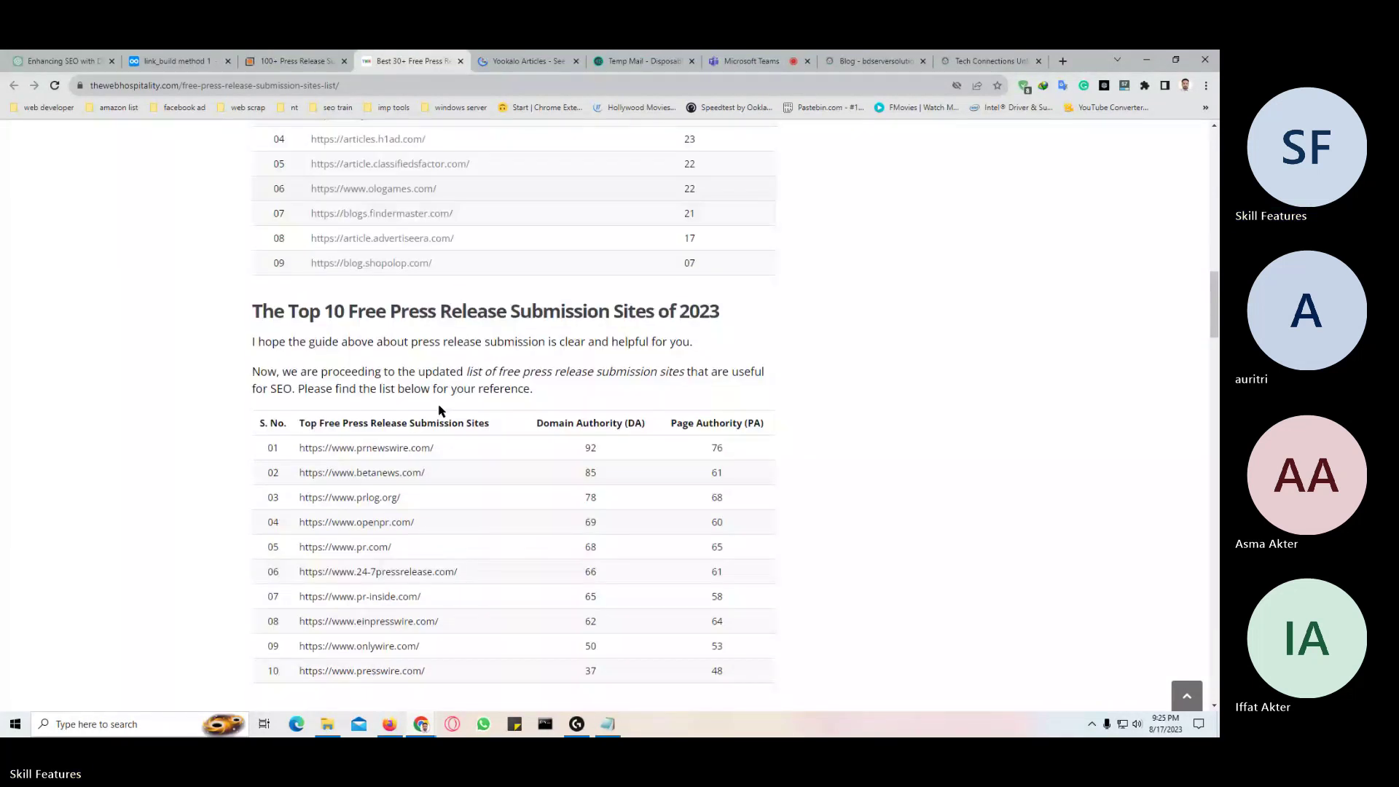
scroll(437, 406, "down", 1)
right_click(343, 383)
left_click(378, 394)
left_click(495, 58)
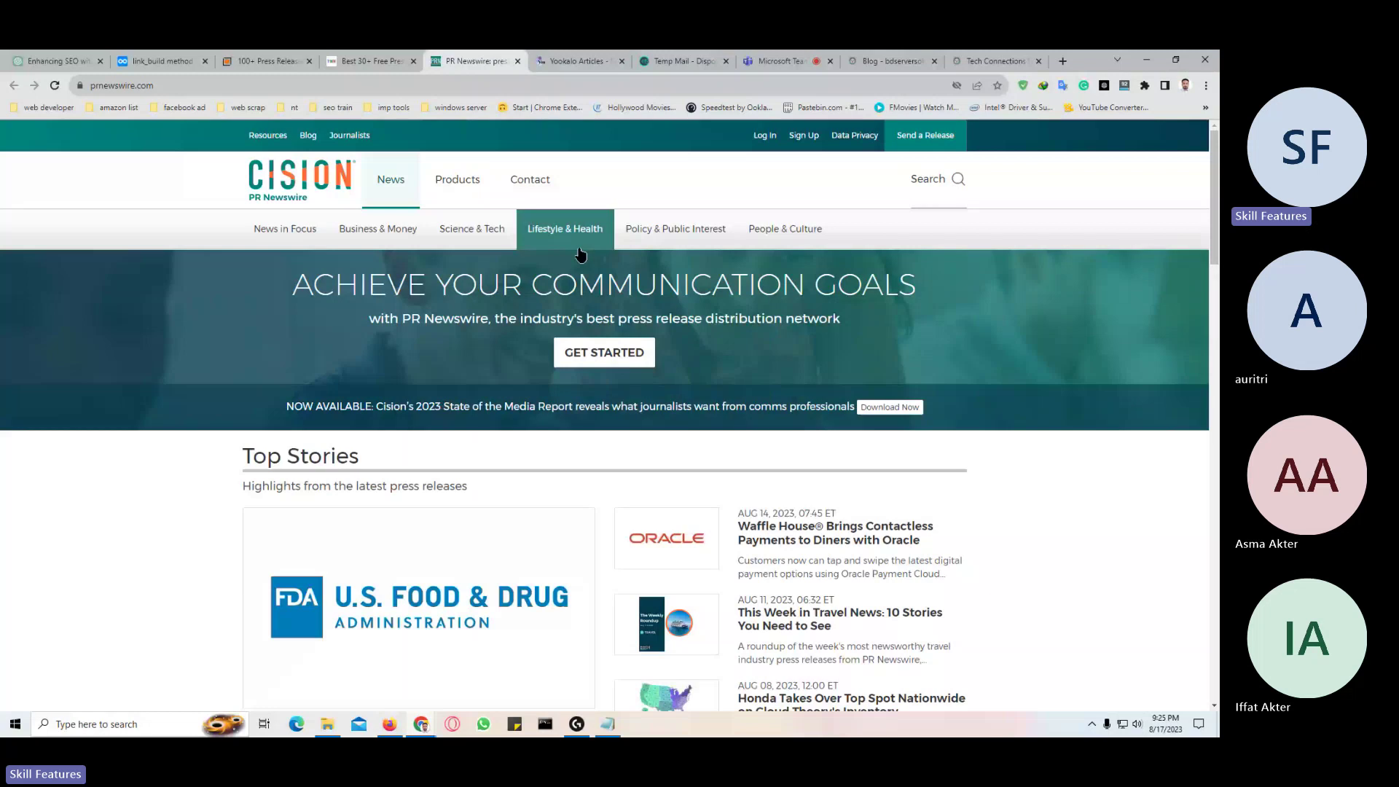
Step: Open the 'FDA Roundup: August 15, 2023' headline in a new tab and switch to it
scroll(445, 500, "down", 4)
scroll(437, 503, "down", 1)
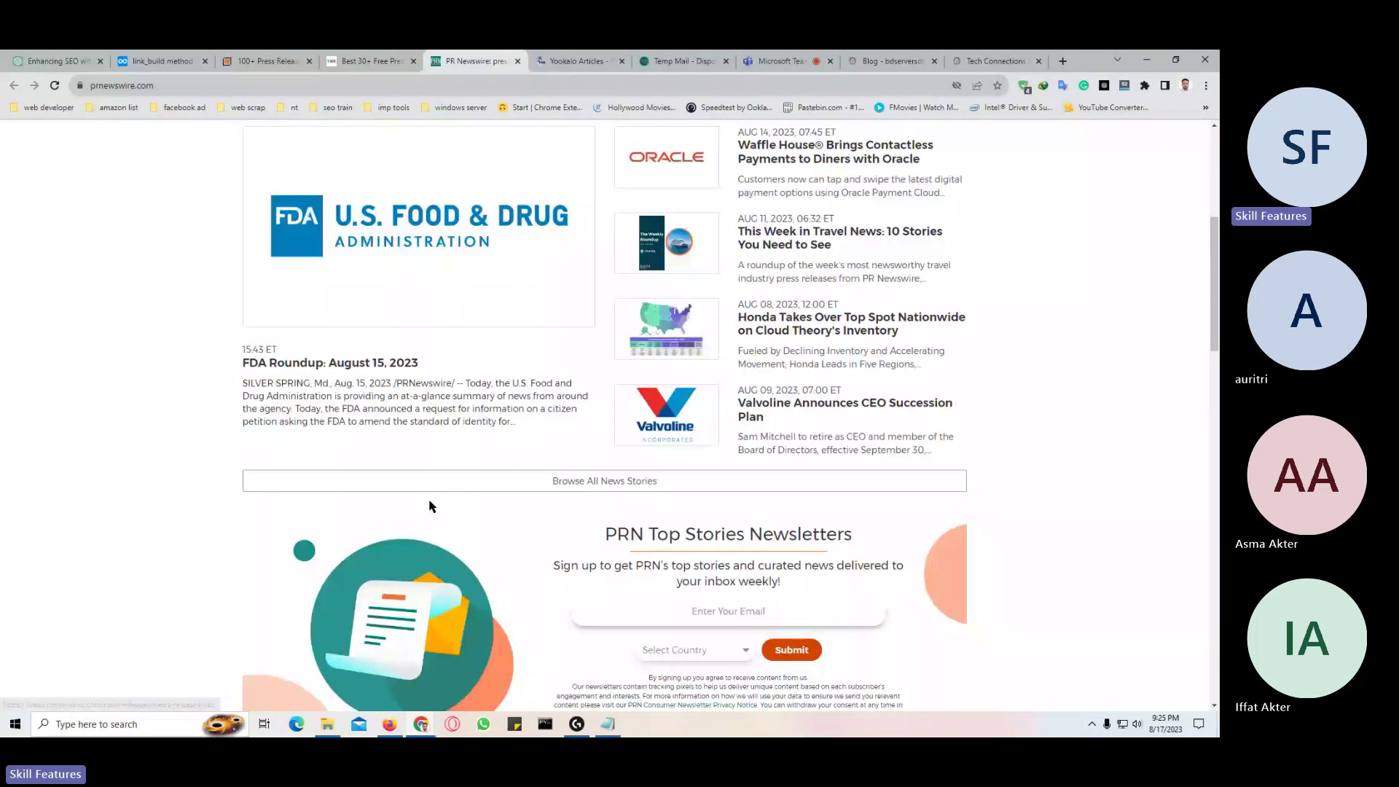
scroll(616, 488, "up", 5)
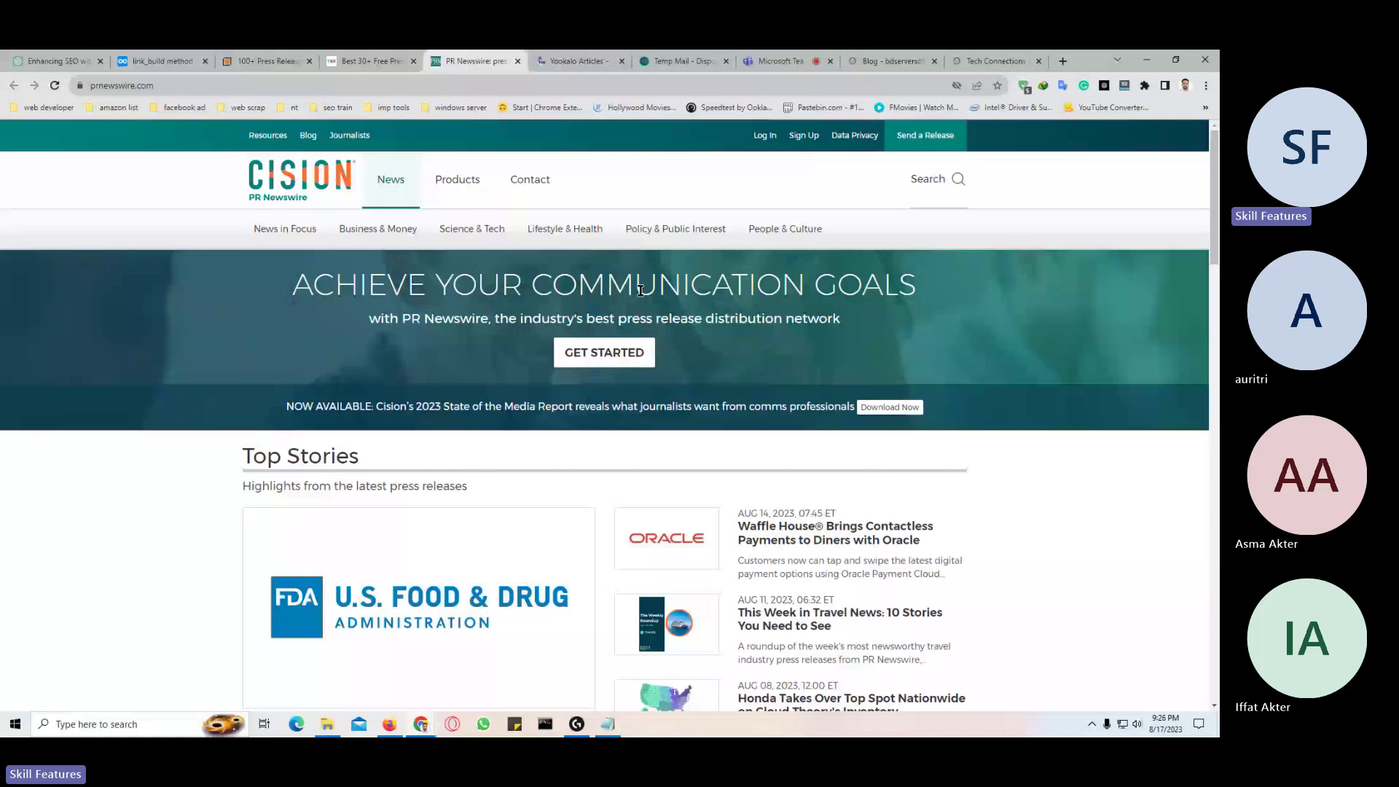
scroll(344, 185, "down", 8)
middle_click(344, 185)
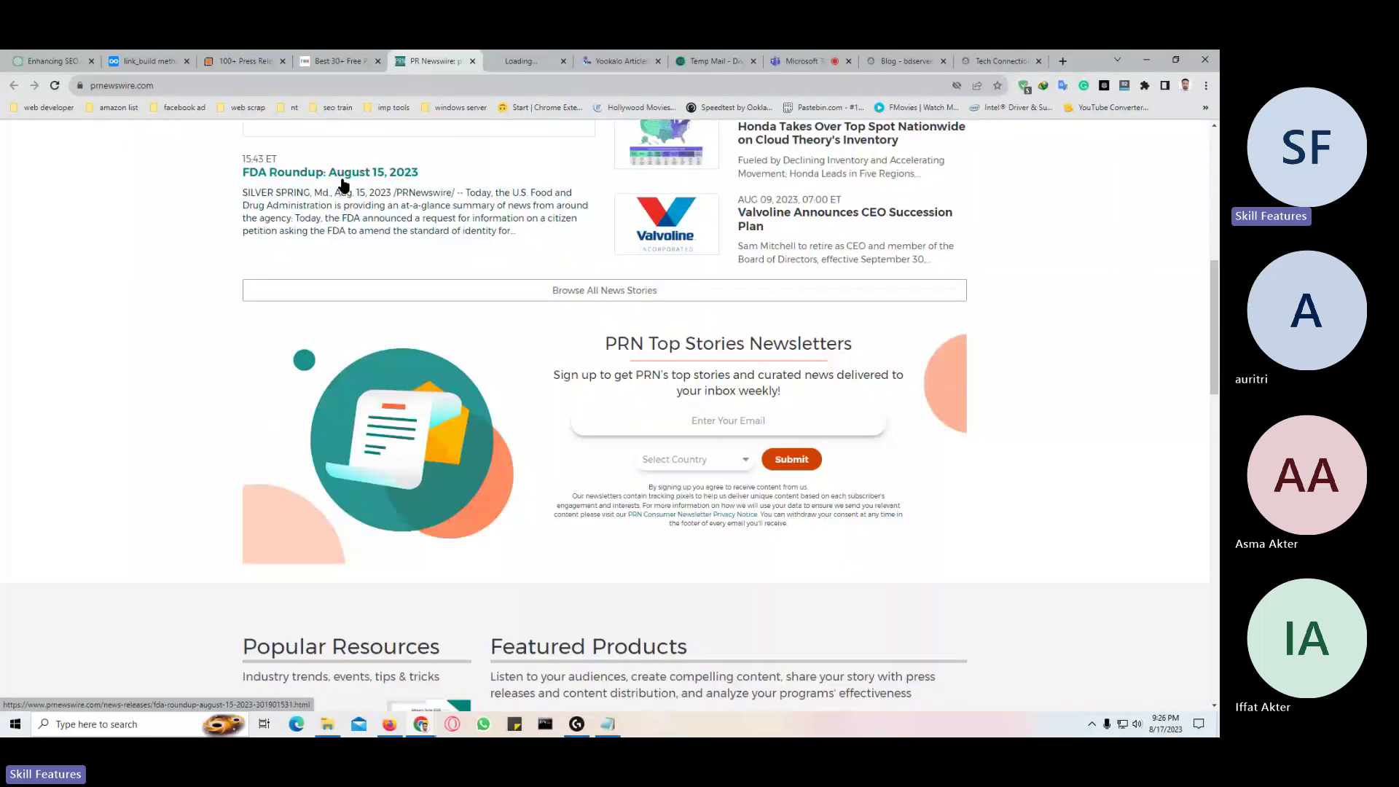
key("ctrl+Tab")
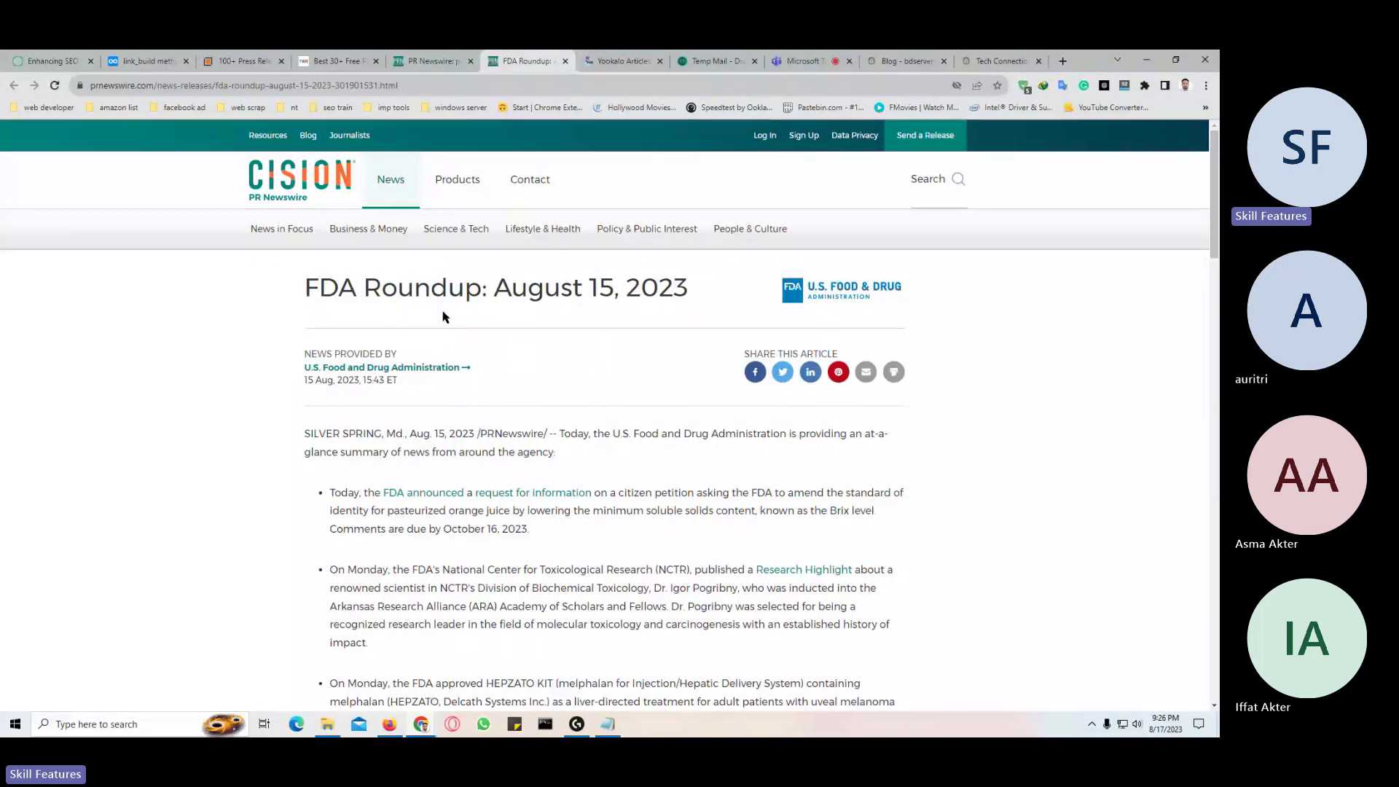
Step: Read through the FDA Roundup article, highlighting its opening text and the SILVER SPRING passage
scroll(366, 303, "down", 3)
left_click_drag(367, 302, 531, 422)
scroll(474, 364, "down", 5)
scroll(532, 422, "down", 10)
left_click(496, 422)
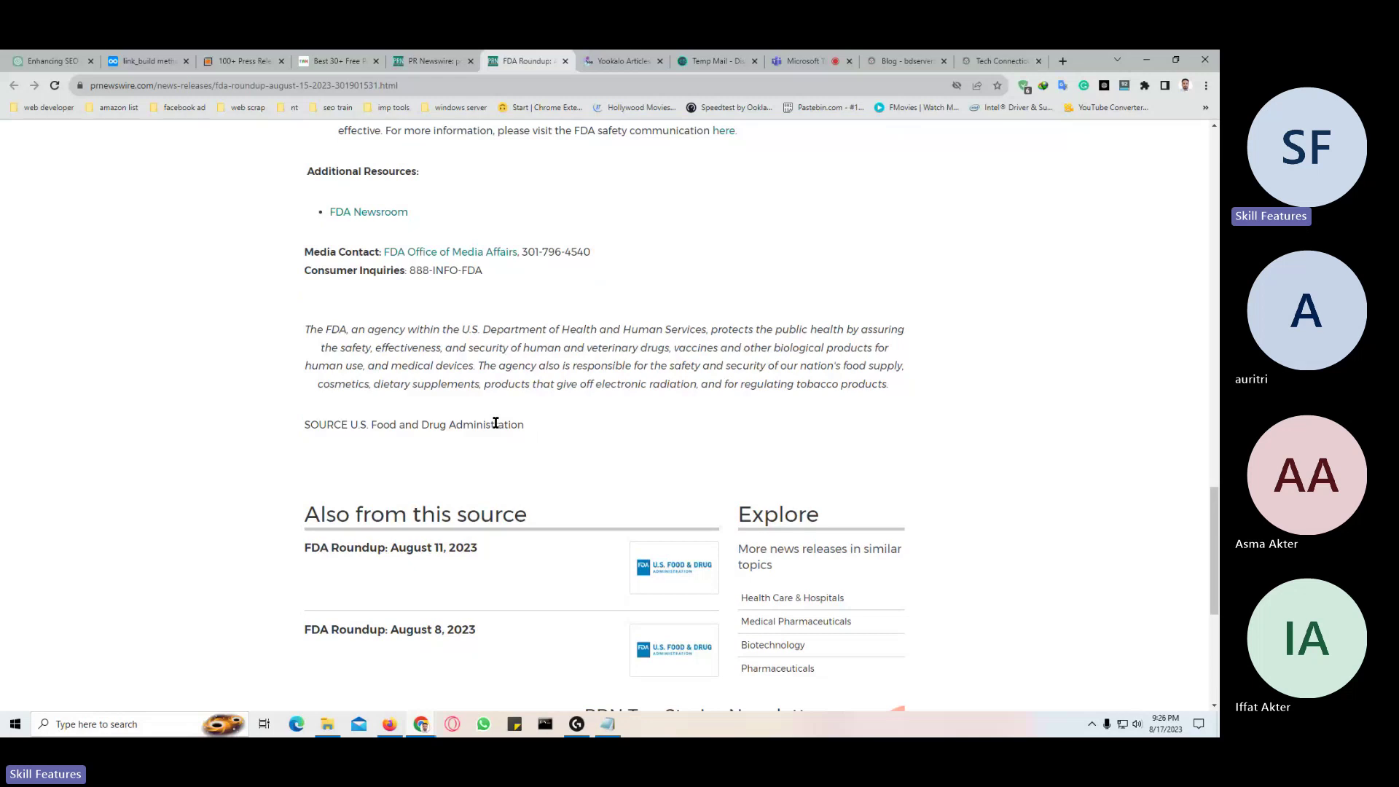
scroll(495, 423, "up", 15)
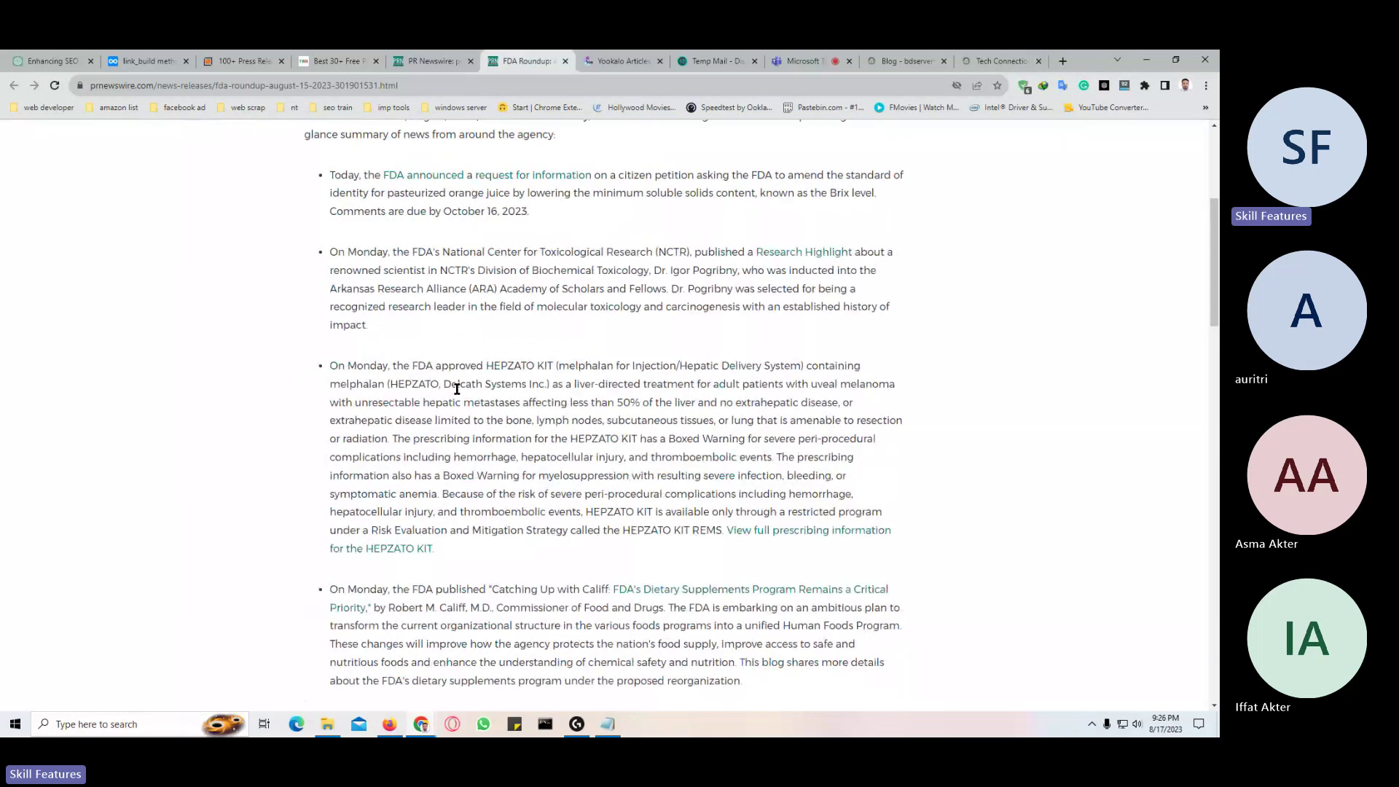
scroll(457, 388, "up", 4)
left_click_drag(306, 432, 548, 530)
scroll(548, 530, "down", 3)
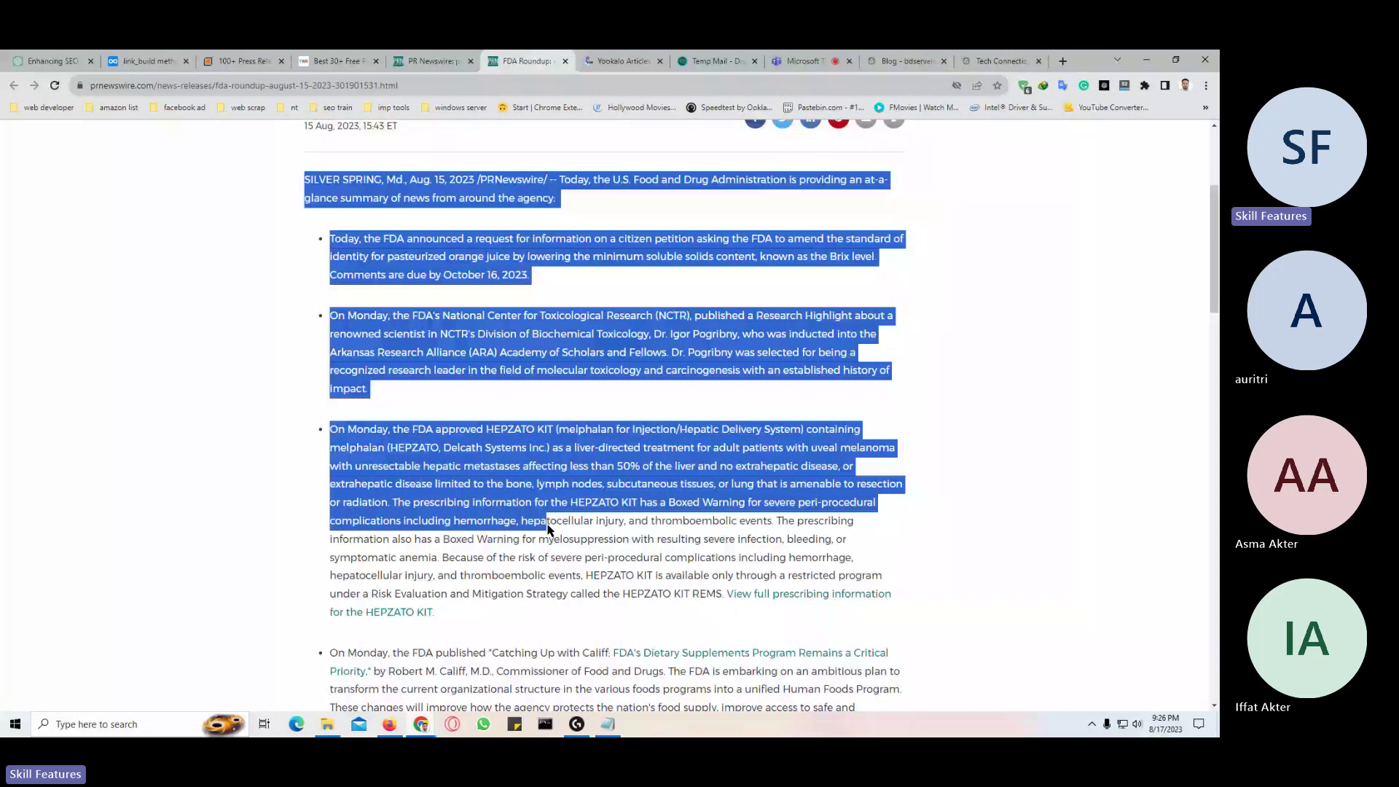
scroll(447, 513, "down", 15)
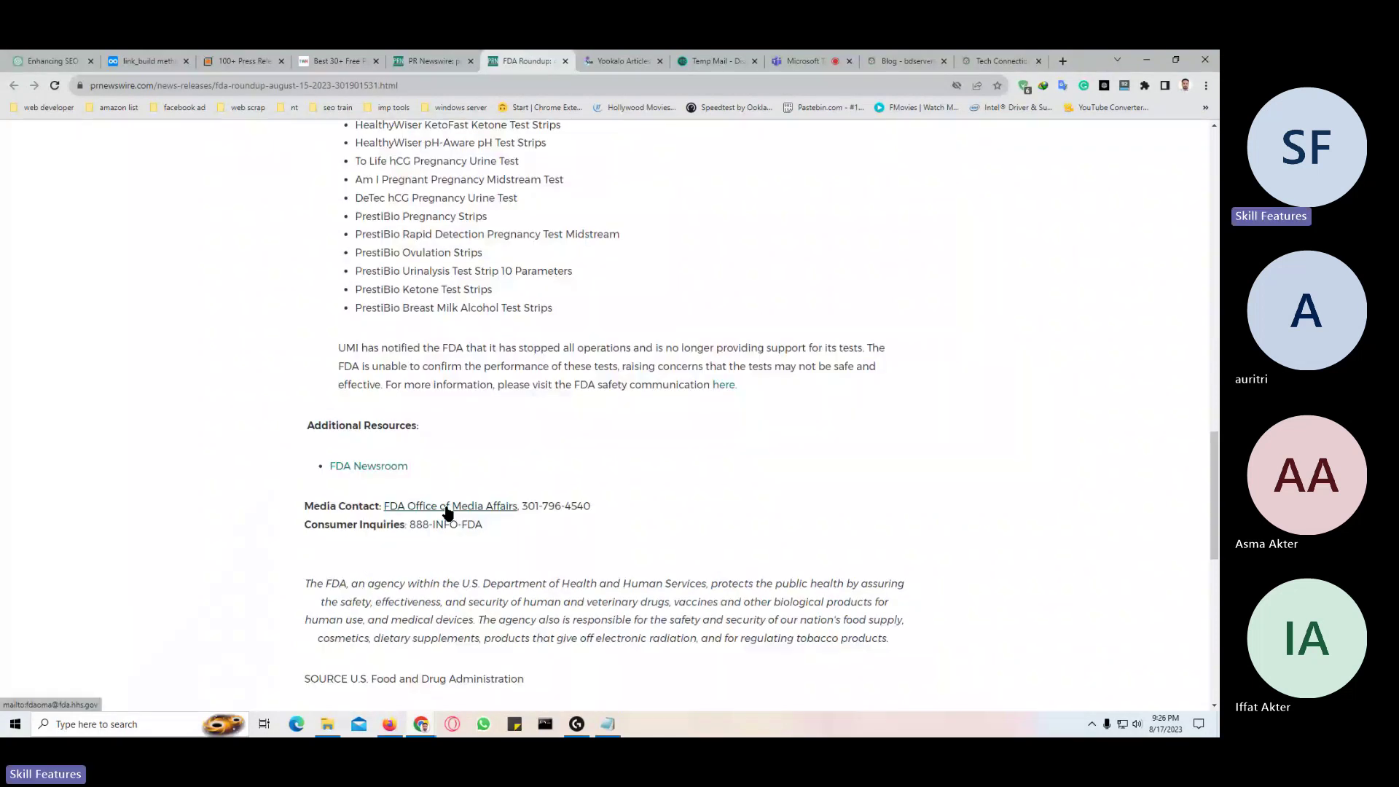
scroll(448, 513, "up", 12)
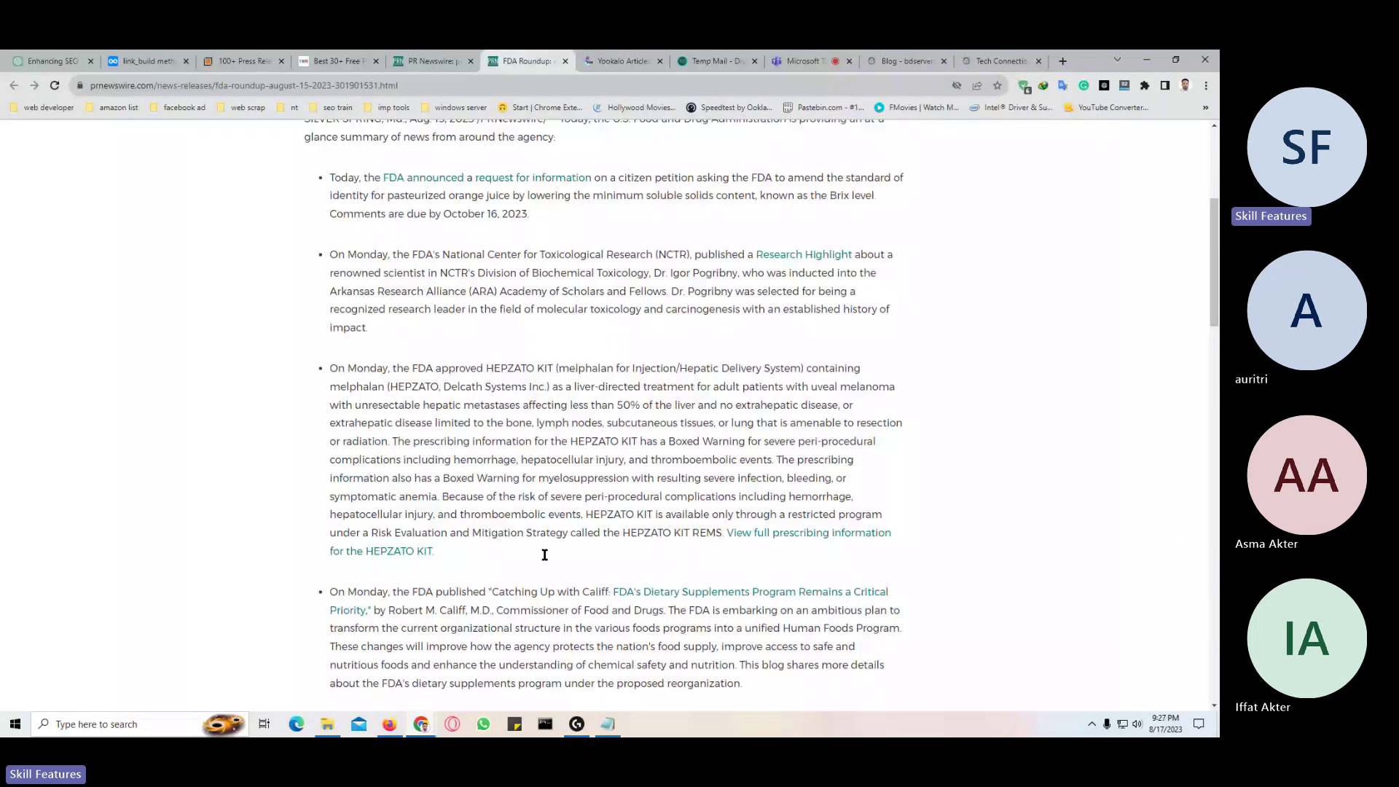
scroll(545, 555, "up", 4)
Step: Highlight the 'FDA Roundup: August 15, 2023' headline, then open PR Newswire's Sign Up page
left_click_drag(306, 293, 696, 297)
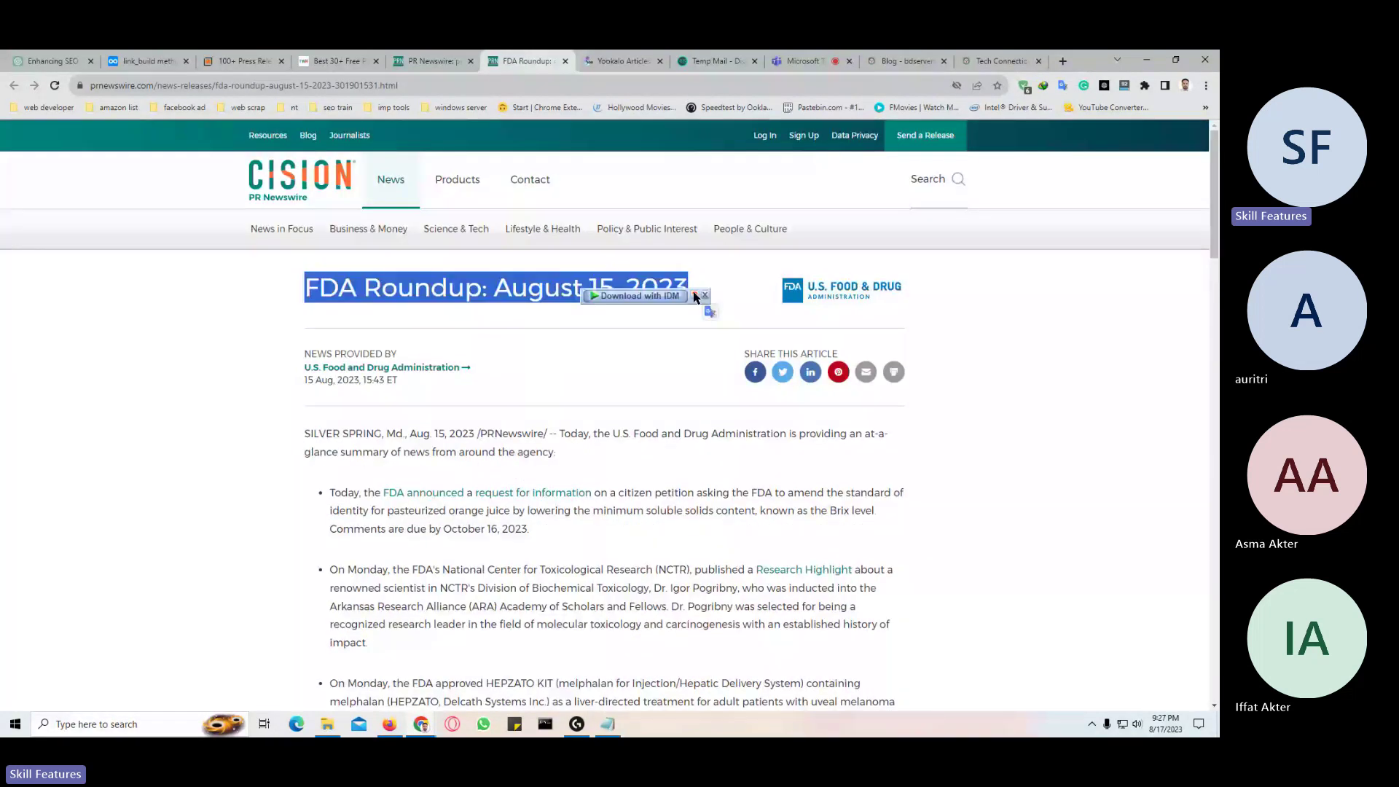
left_click(696, 296)
key("Return")
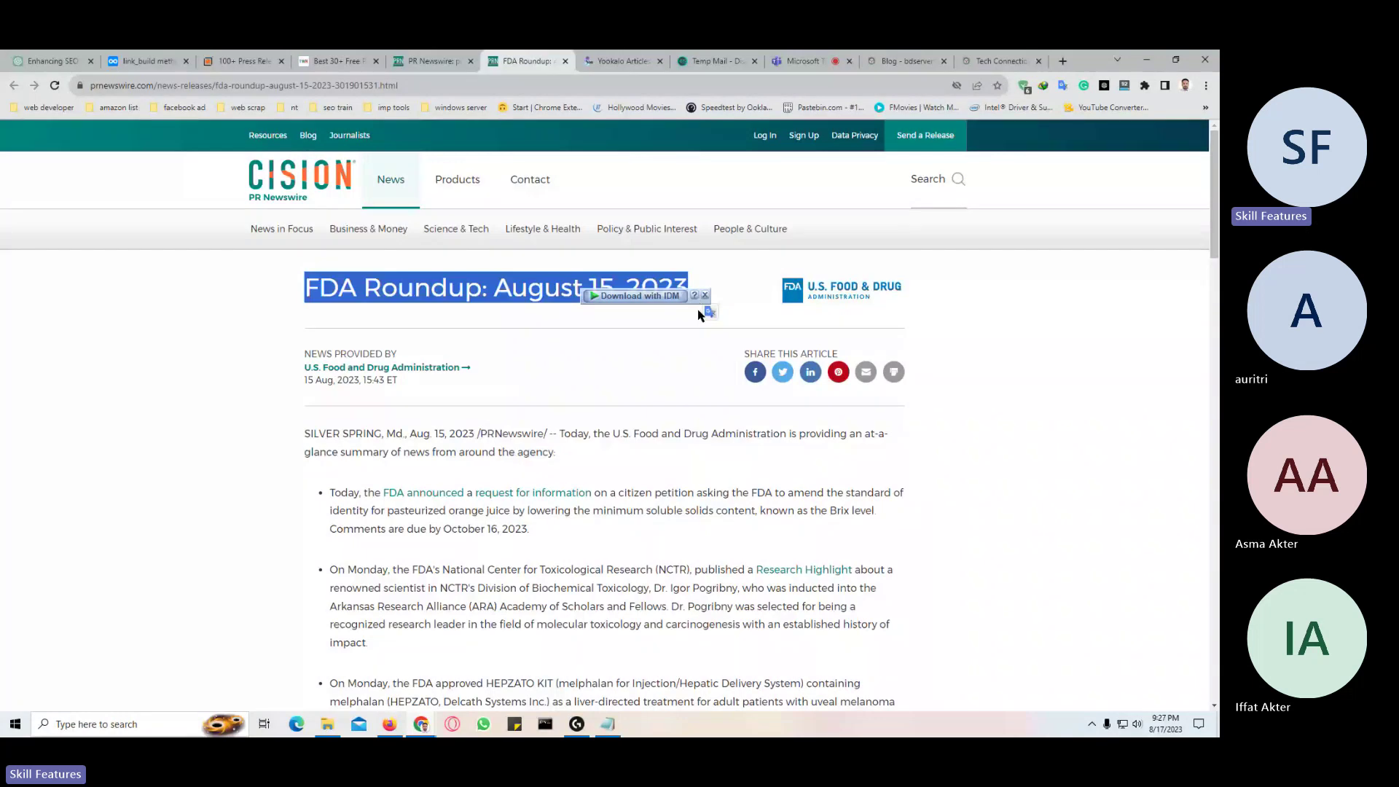
left_click(306, 285)
left_click_drag(306, 286, 696, 301)
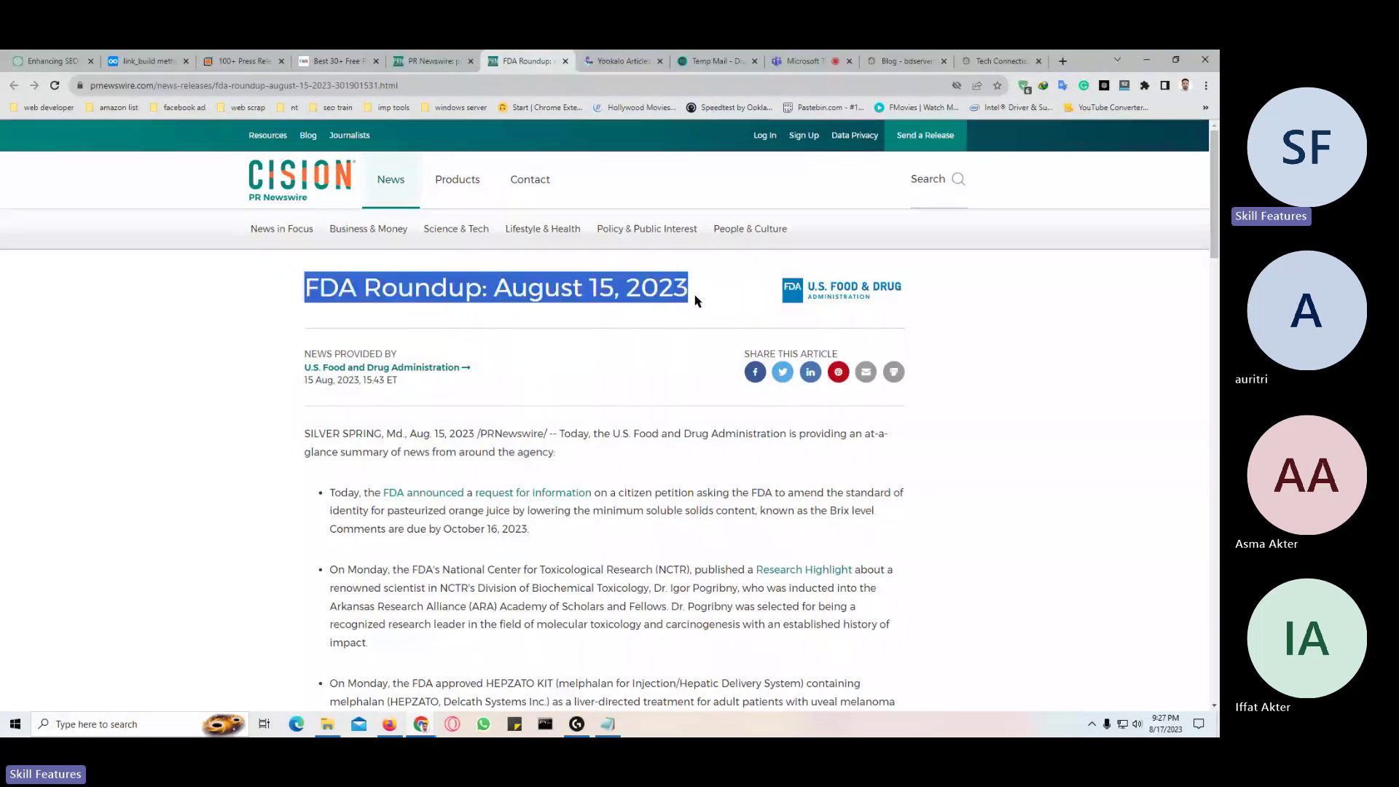
left_click(684, 298)
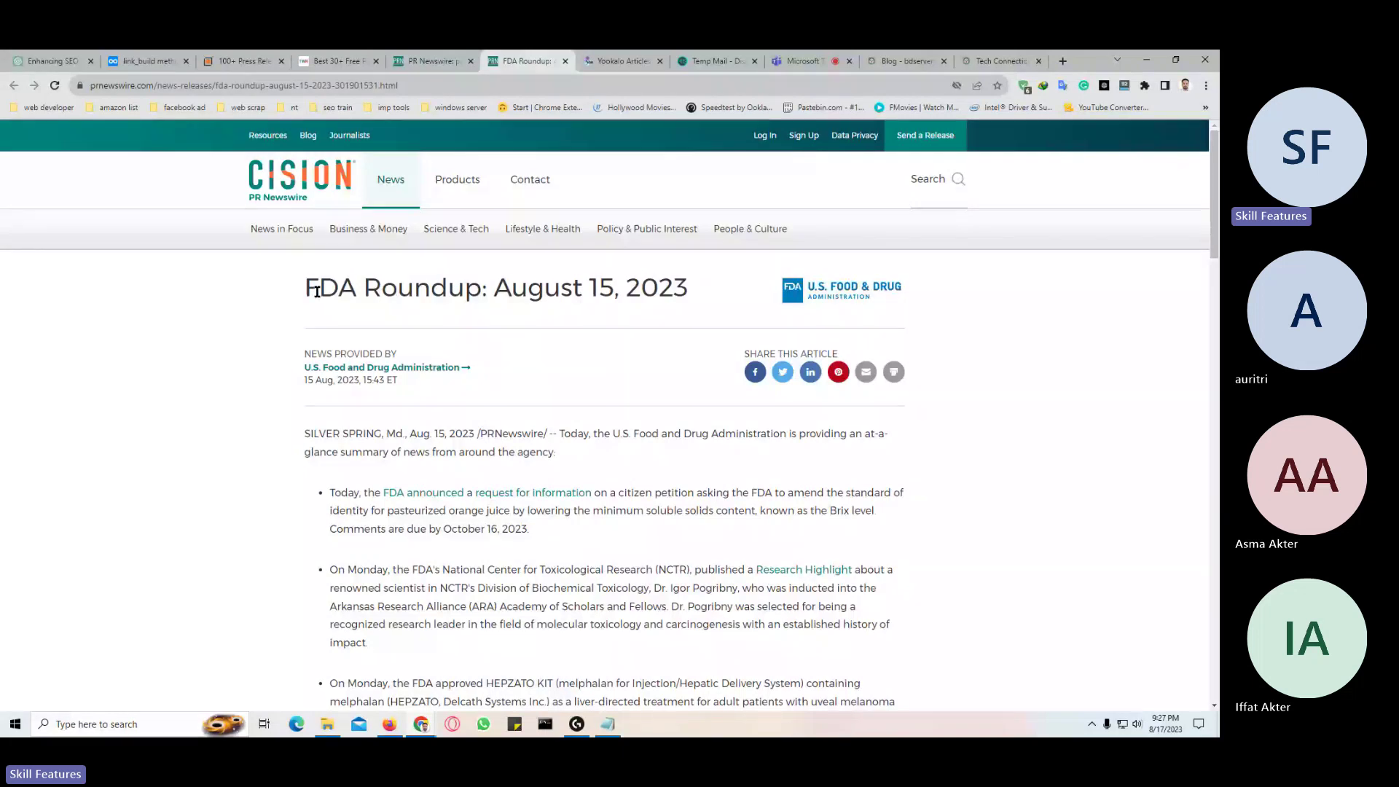
left_click_drag(306, 292, 701, 287)
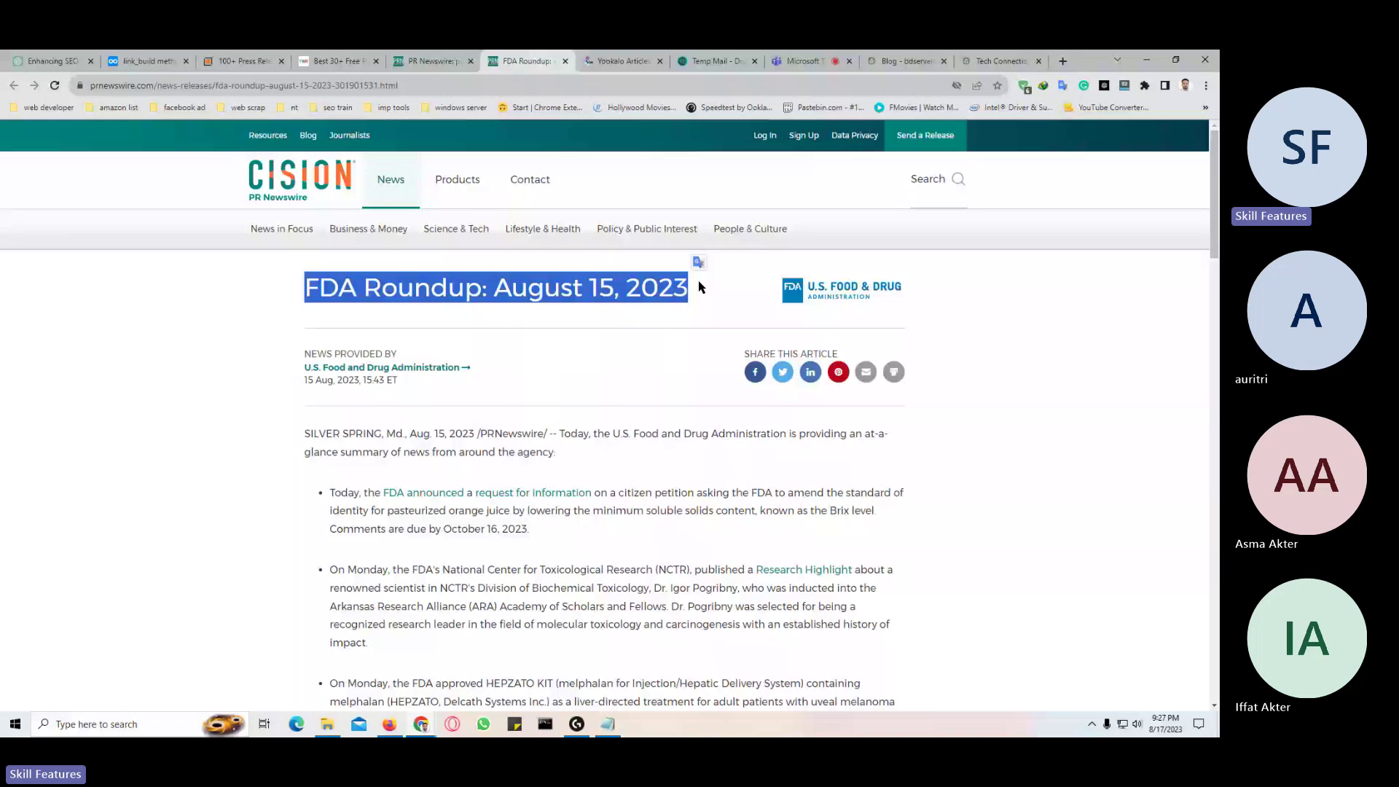
left_click(701, 287)
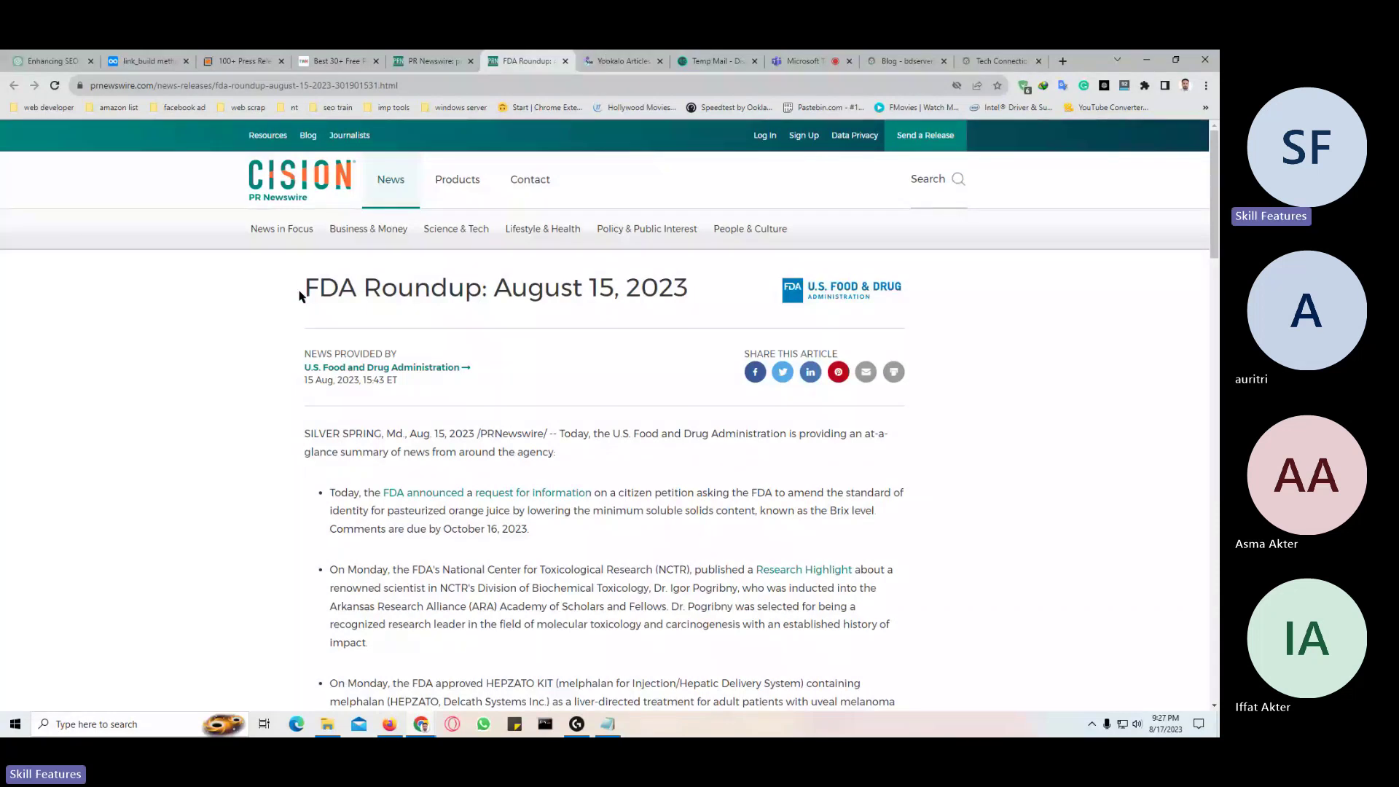
left_click_drag(298, 294, 685, 290)
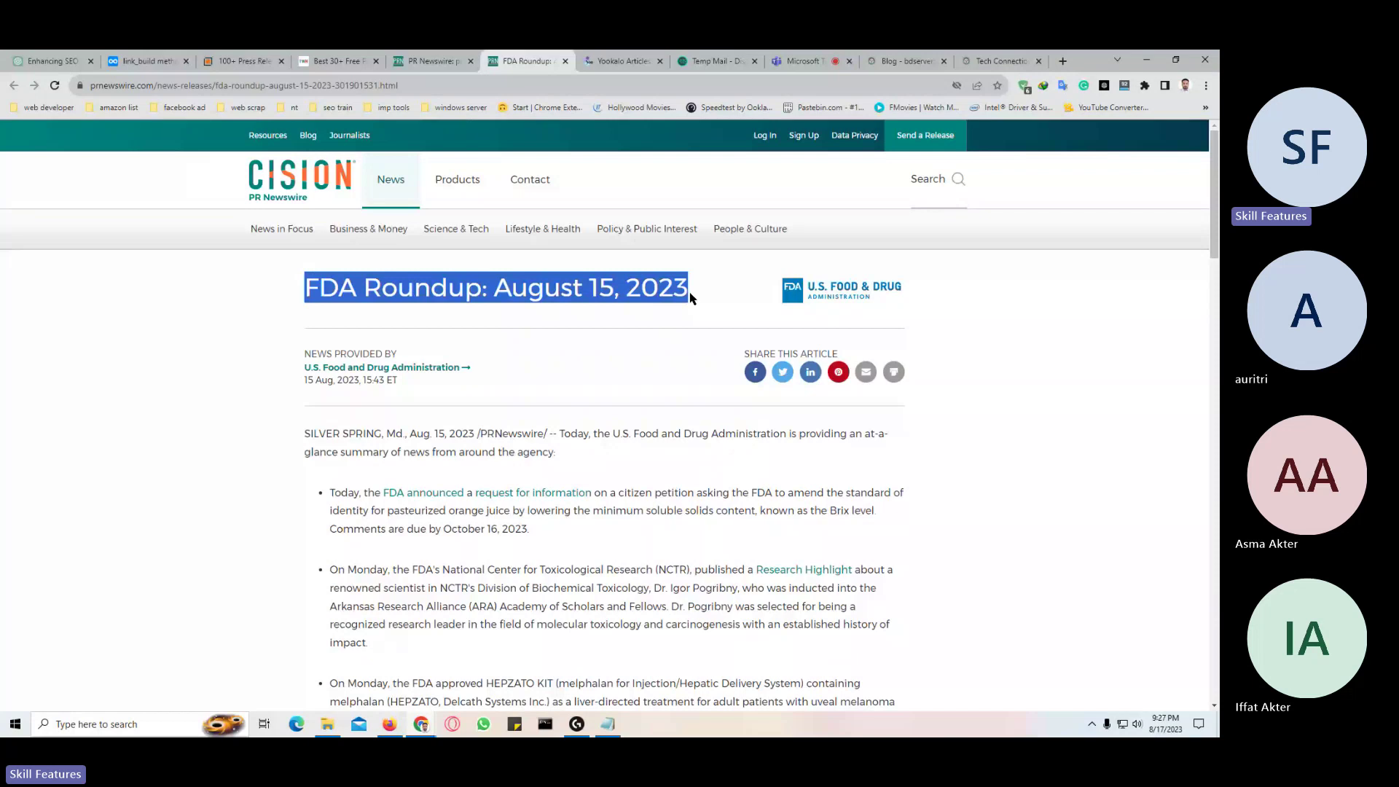
left_click(685, 289)
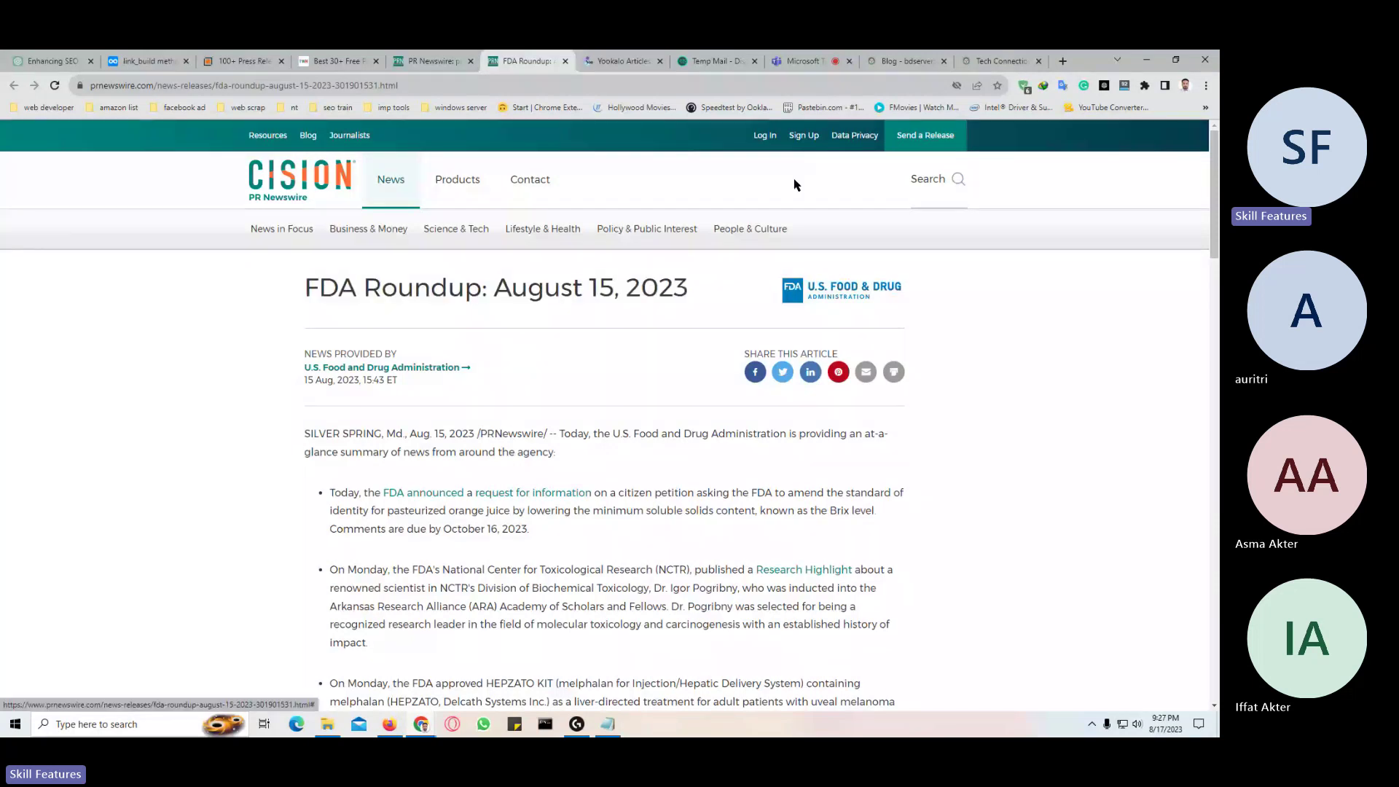
left_click(805, 139)
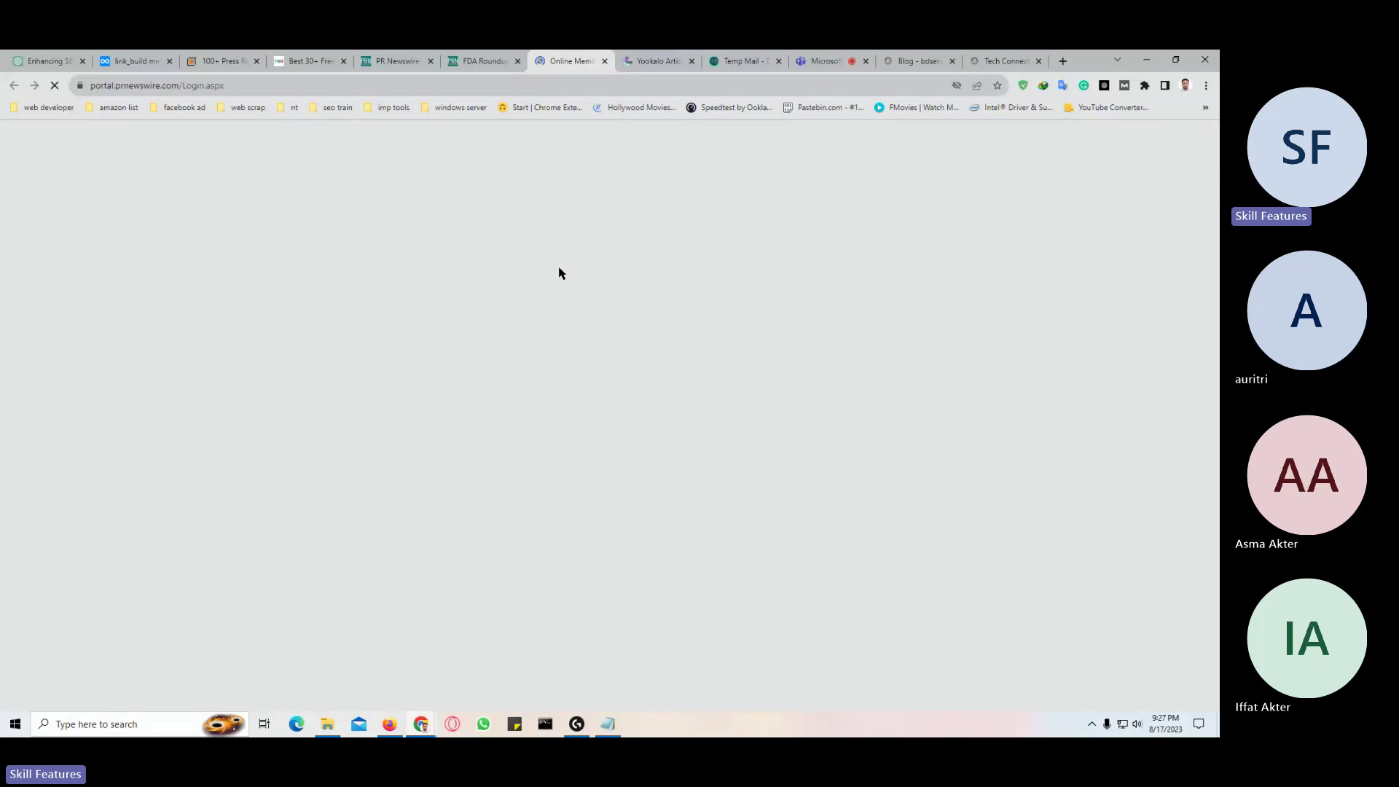
Step: Close the leftover press-release tabs and scroll the PR Newswire member login page
left_click(329, 59)
left_click(255, 61)
left_click(255, 61)
left_click(255, 61)
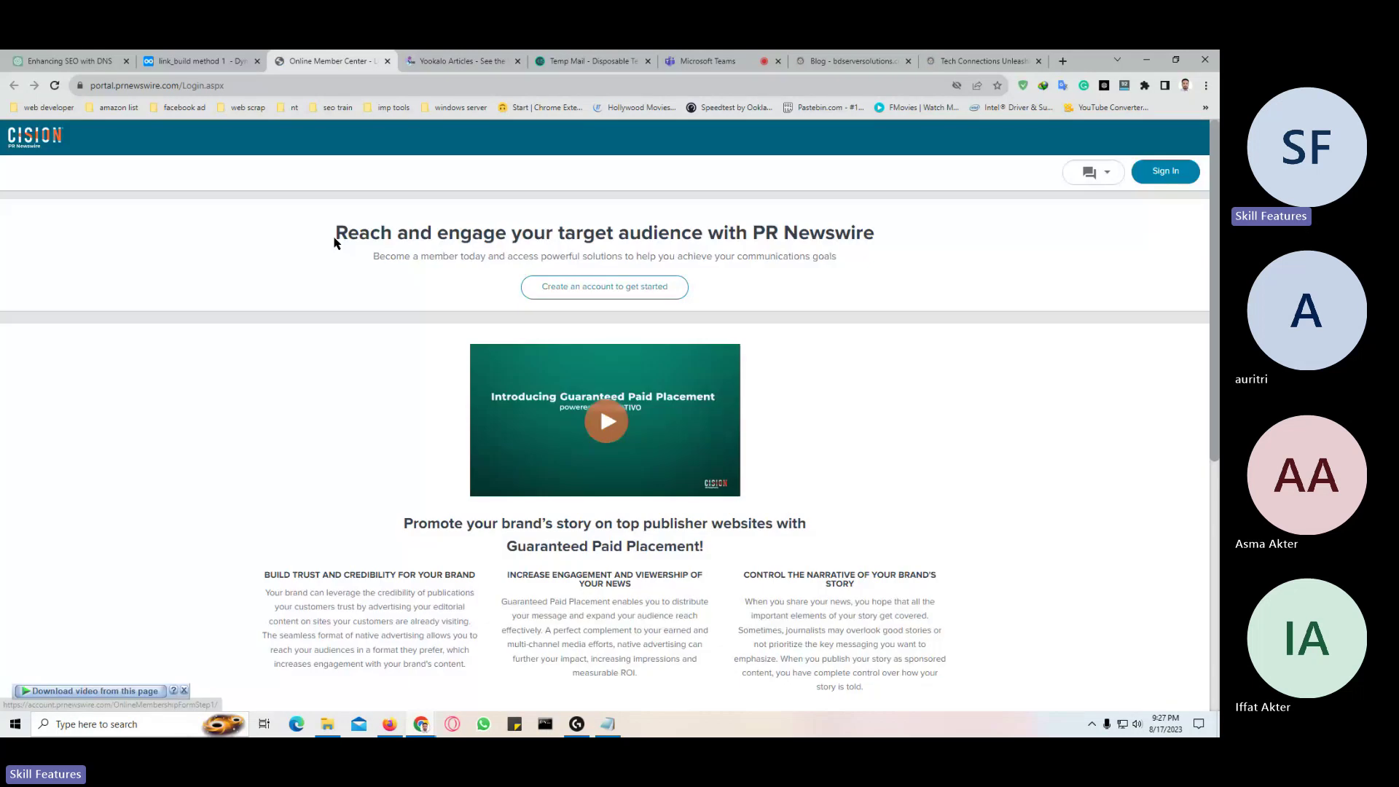
scroll(791, 592, "down", 5)
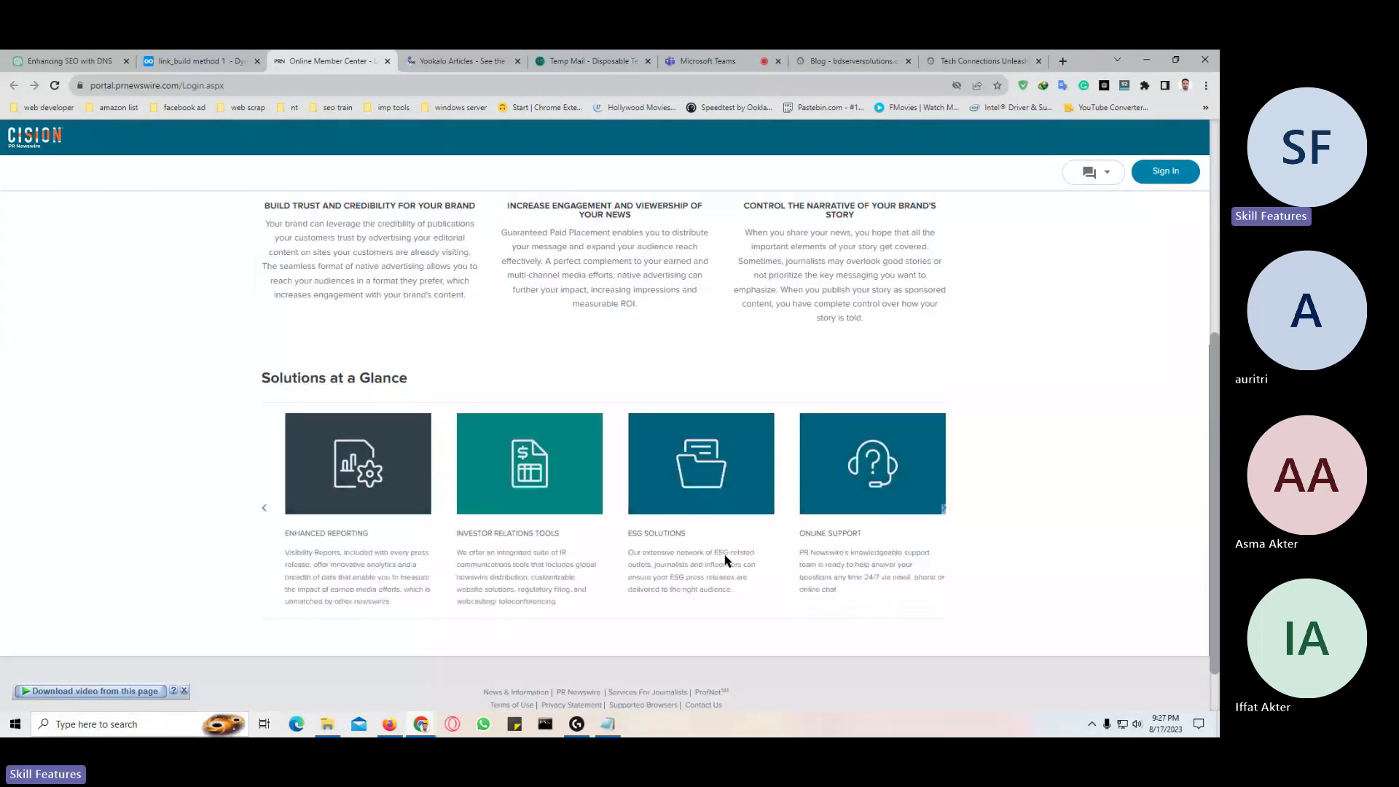
scroll(947, 512, "up", 1)
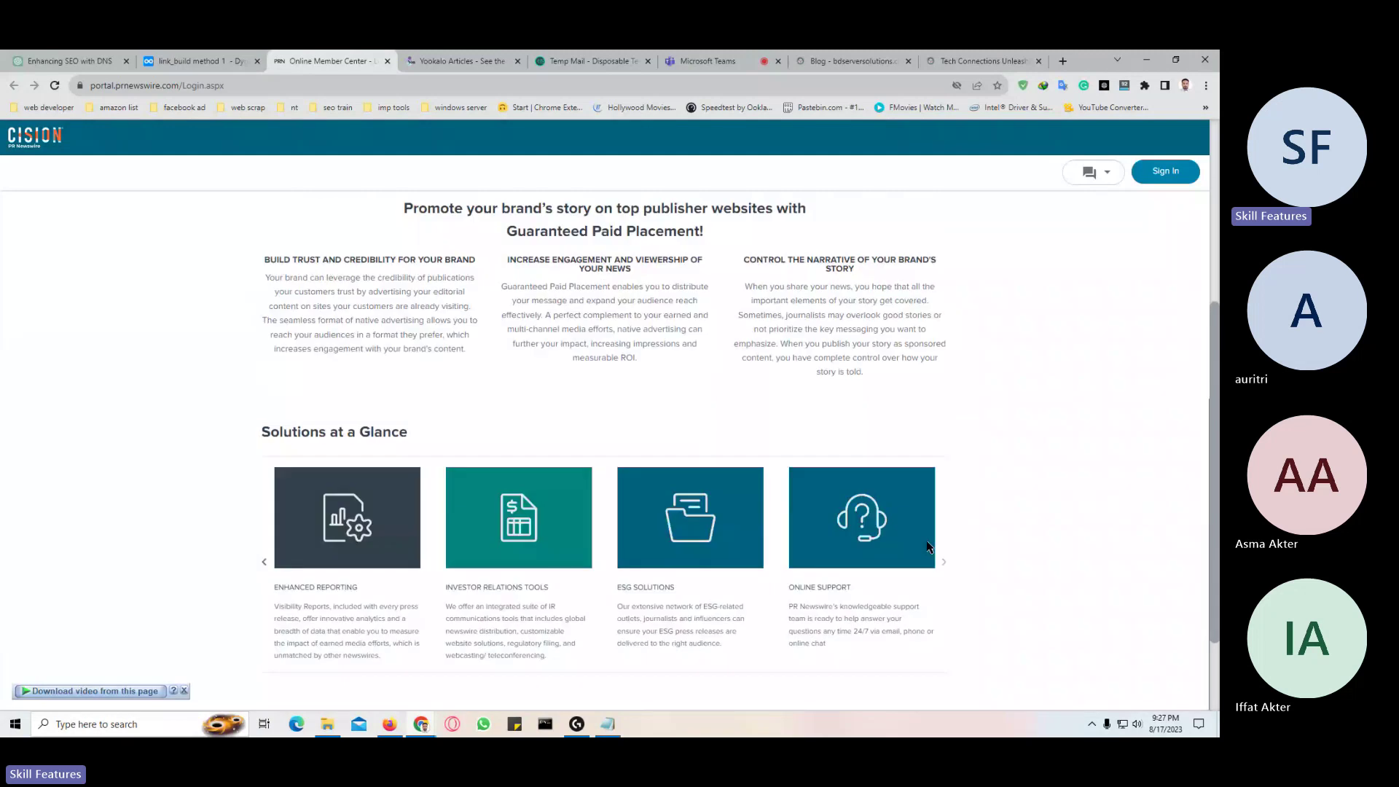
scroll(930, 546, "up", 2)
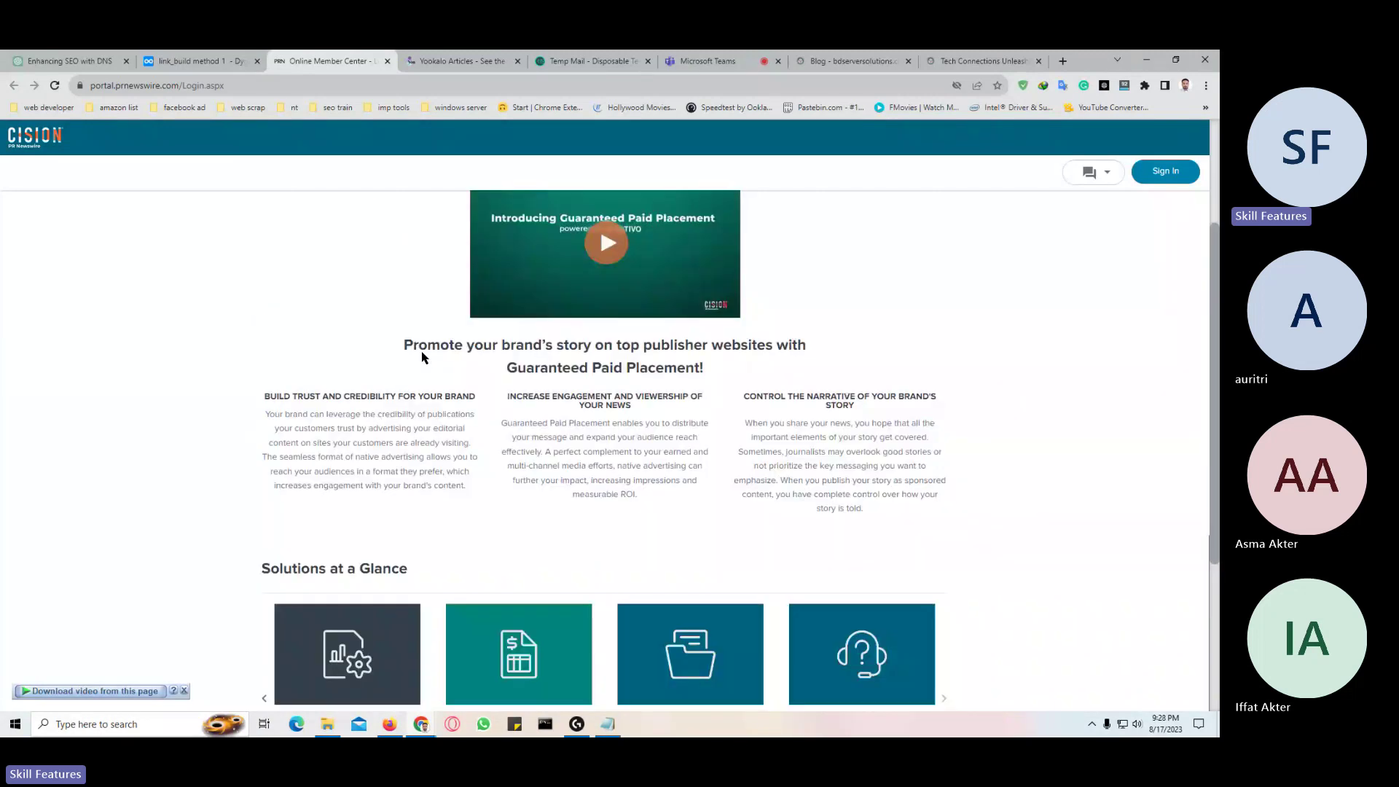
Step: Highlight the headline 'Reach and engage your target audience with PR Newswire' and its subtitle
mouse_move(405, 345)
left_mouse_down()
mouse_move(930, 492)
mouse_move(585, 433)
mouse_move(387, 347)
left_mouse_up()
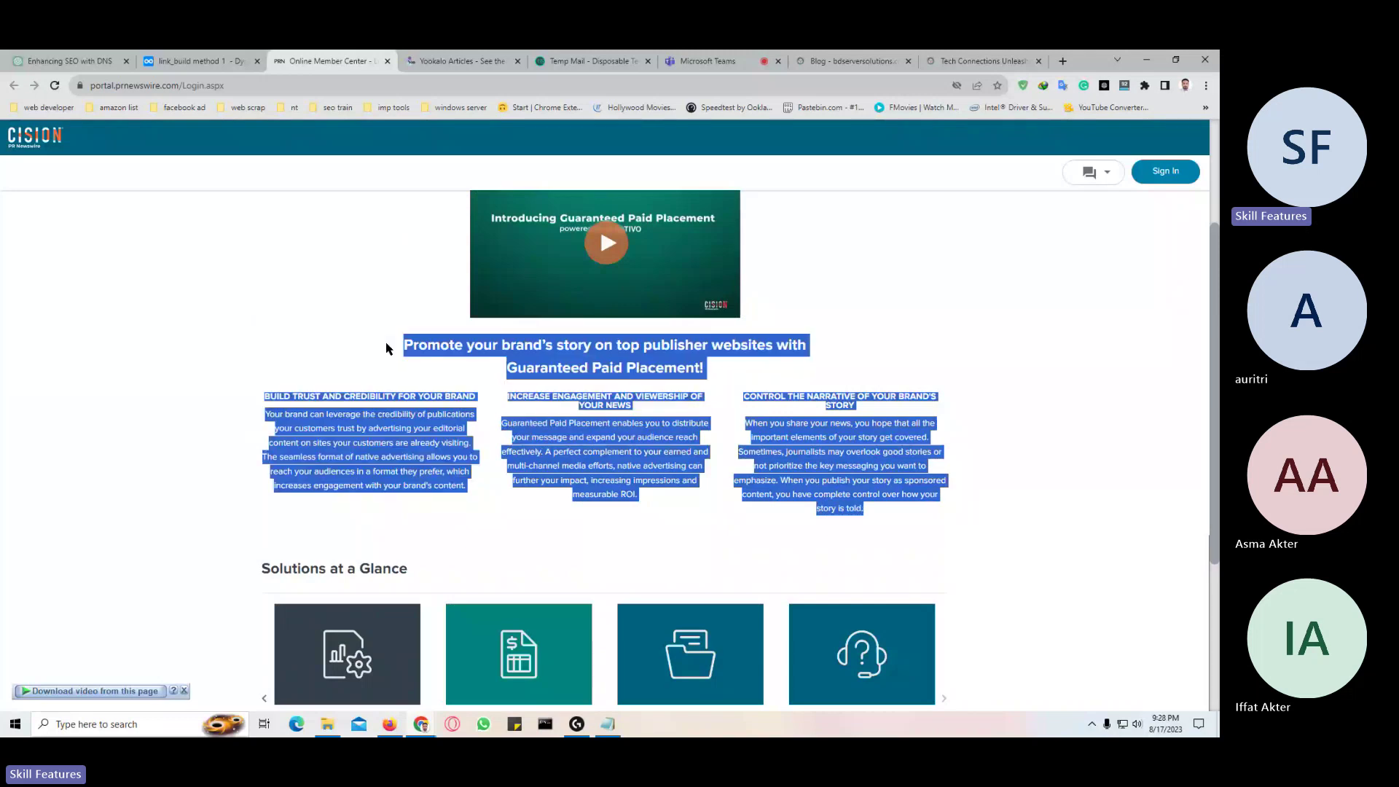
left_click(368, 367)
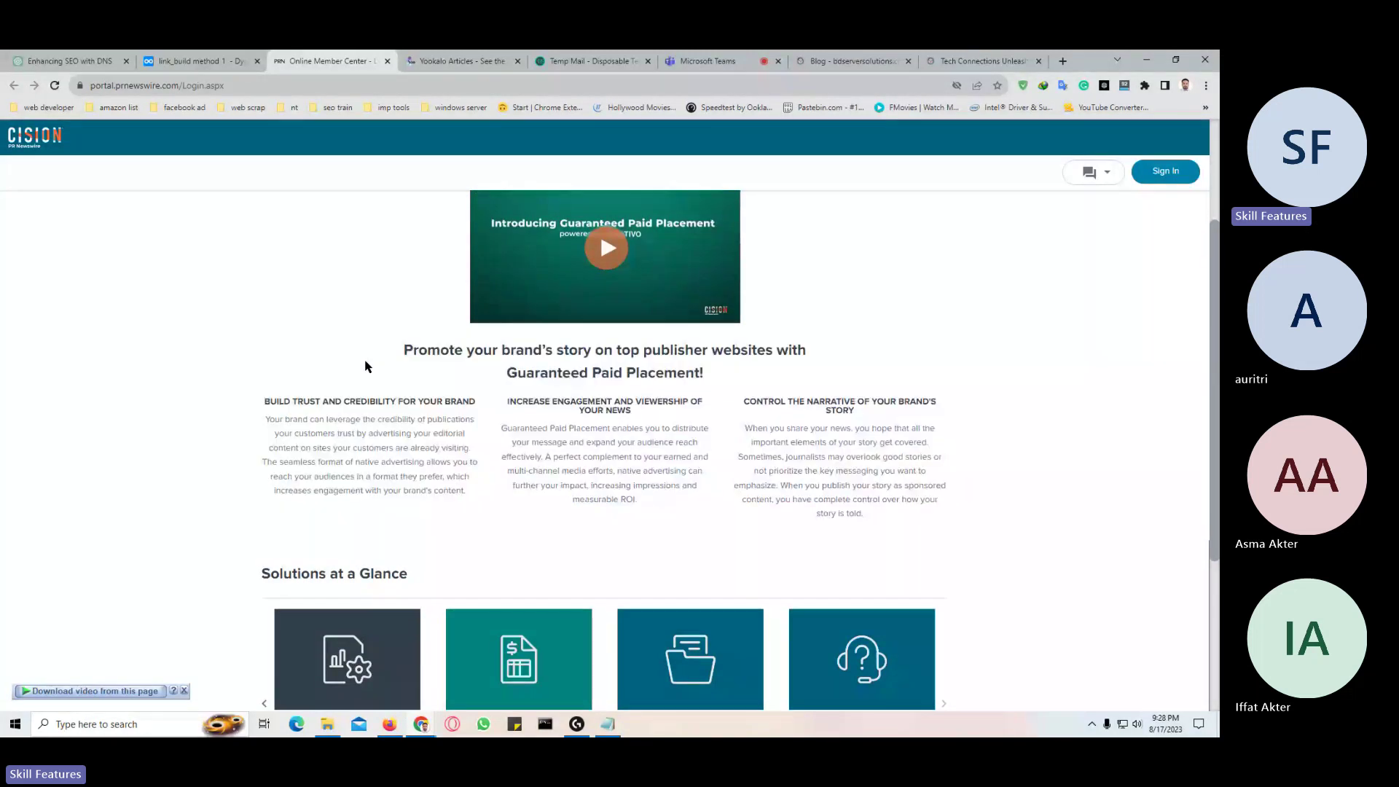
scroll(337, 266, "up", 2)
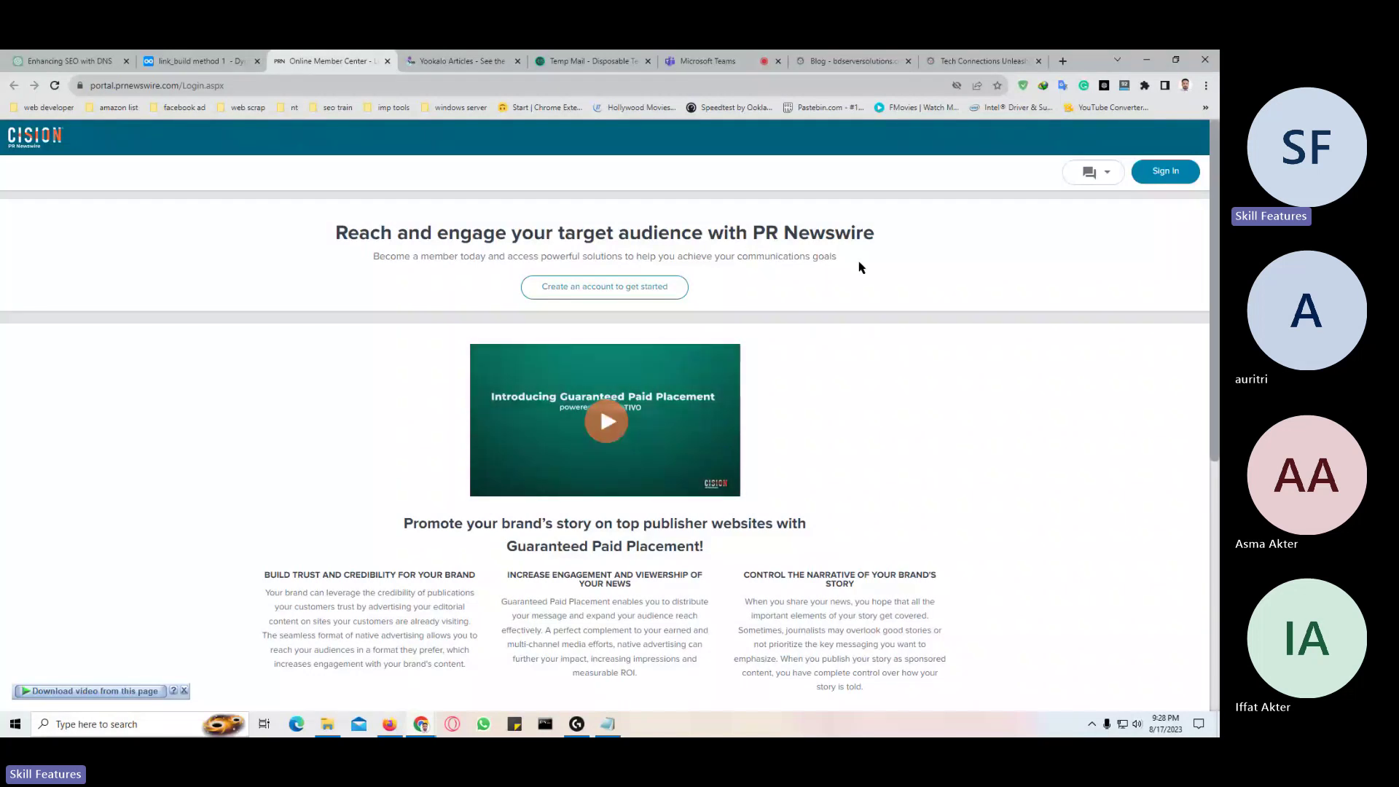
left_click_drag(850, 261, 369, 229)
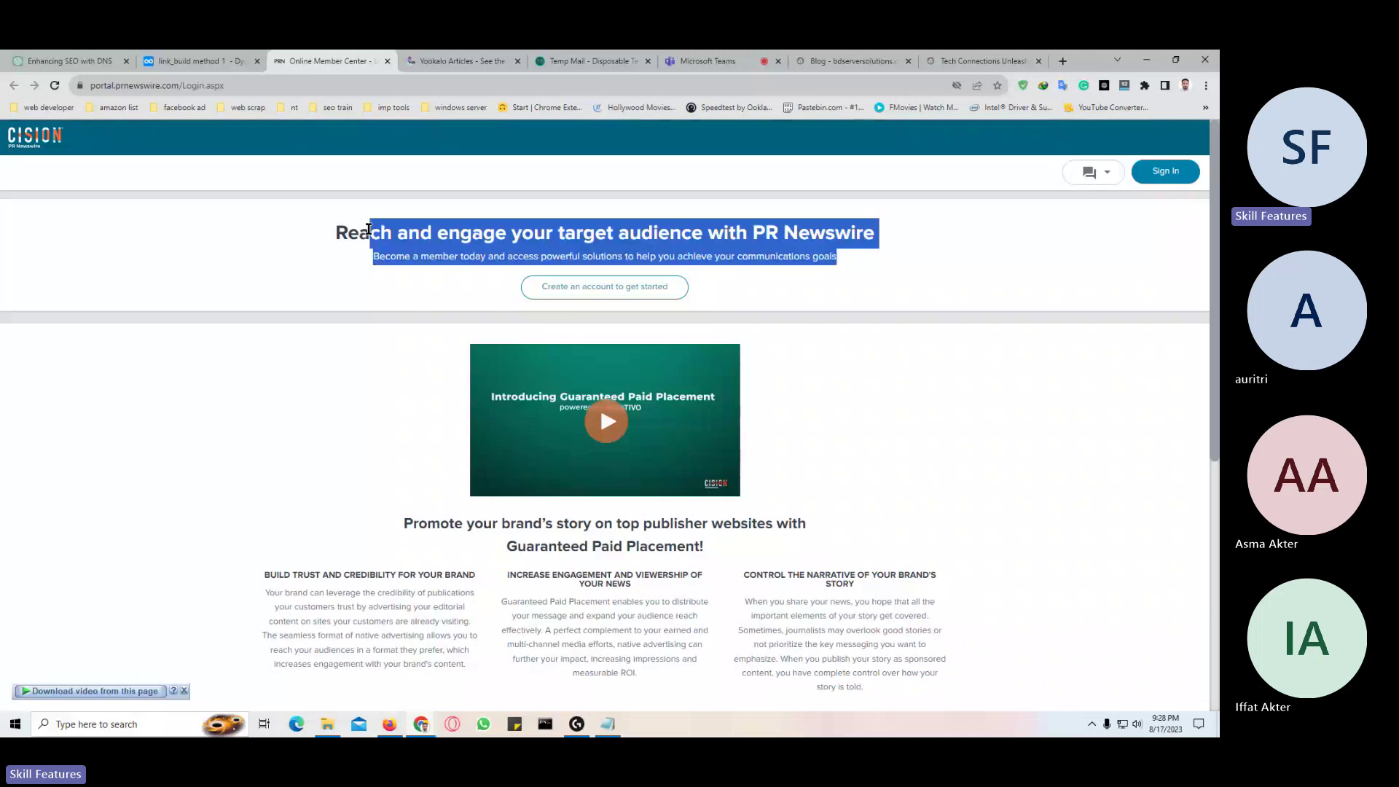
left_click(370, 230)
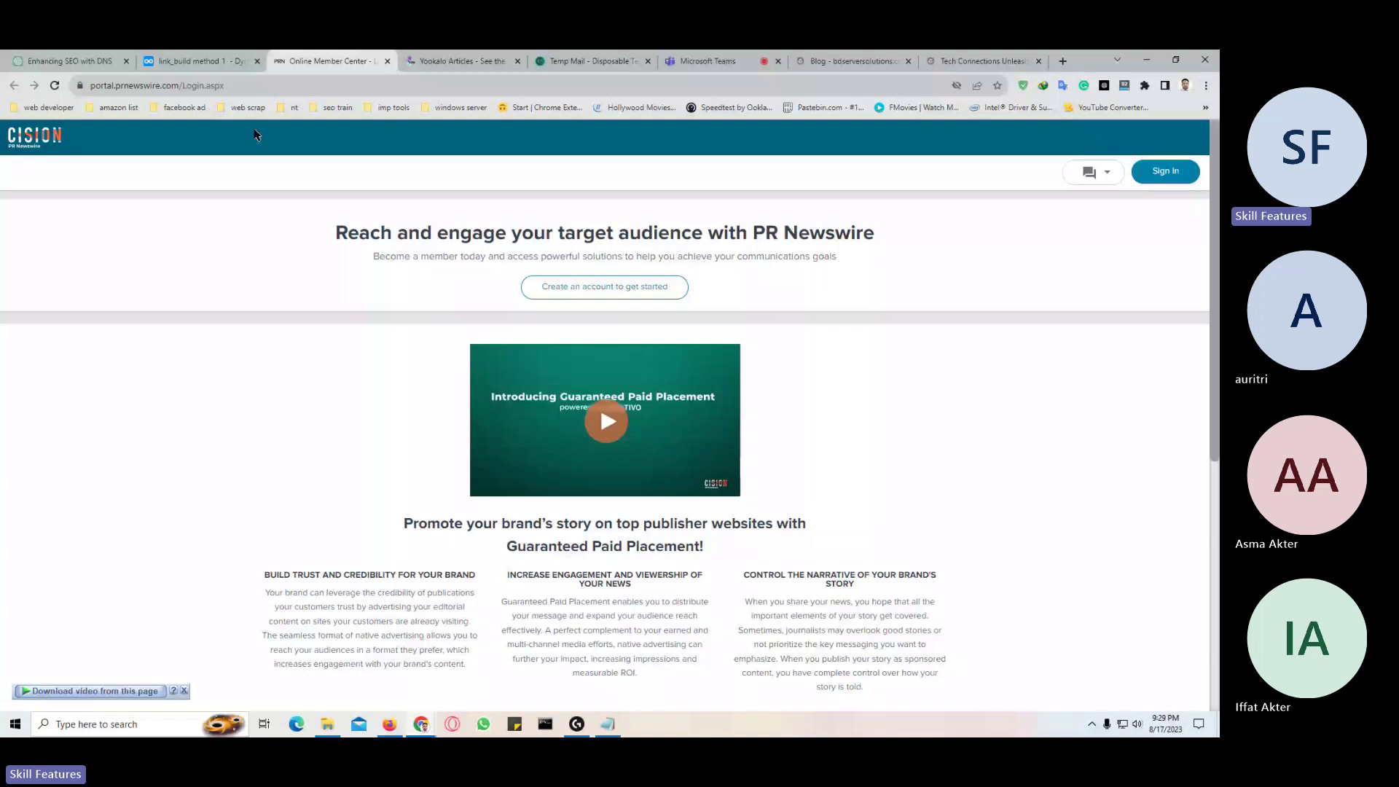
Step: Return to the link_build method 1 outline and close the Yookalo, Member Center and Tech Connections tabs
key("ctrl+shift+Tab")
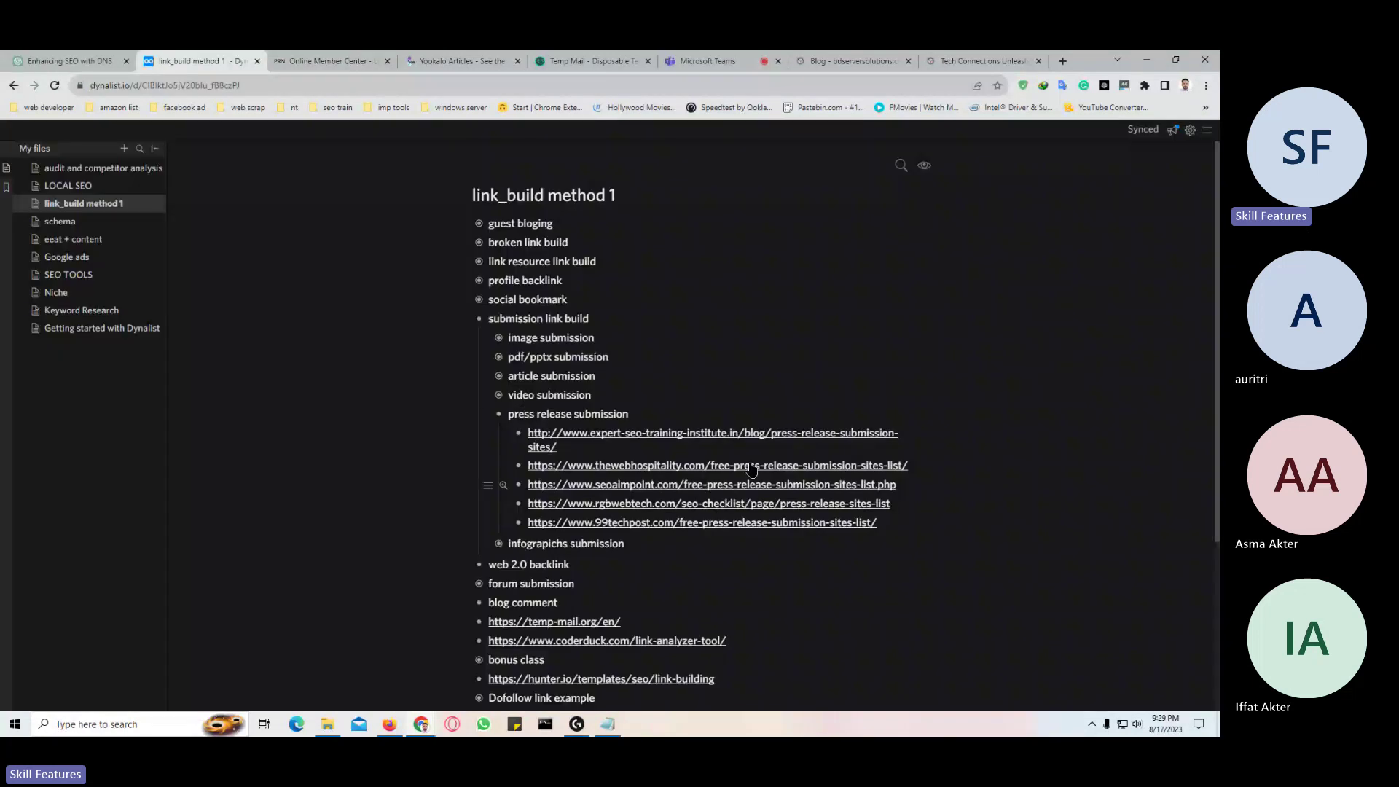
left_click(516, 60)
left_click(387, 60)
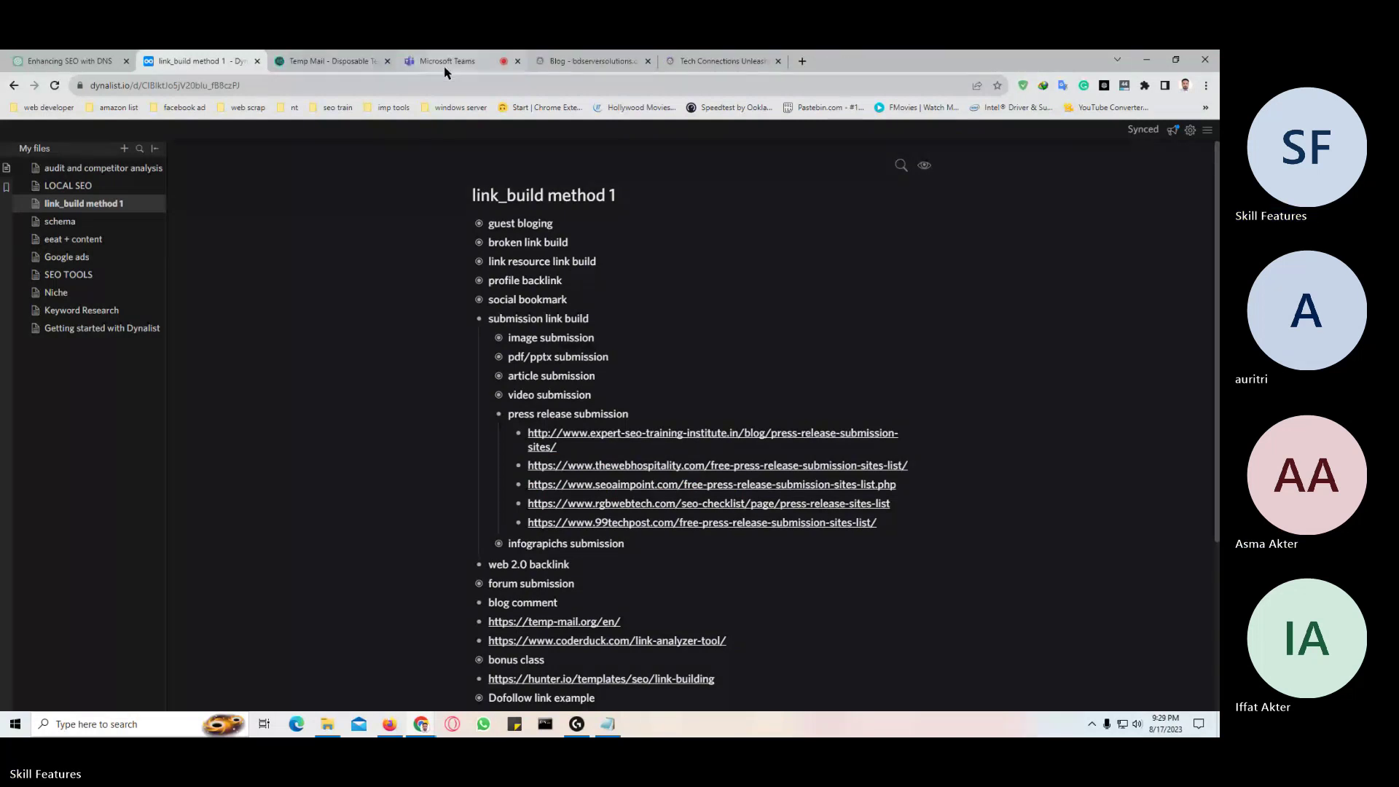
left_click(778, 60)
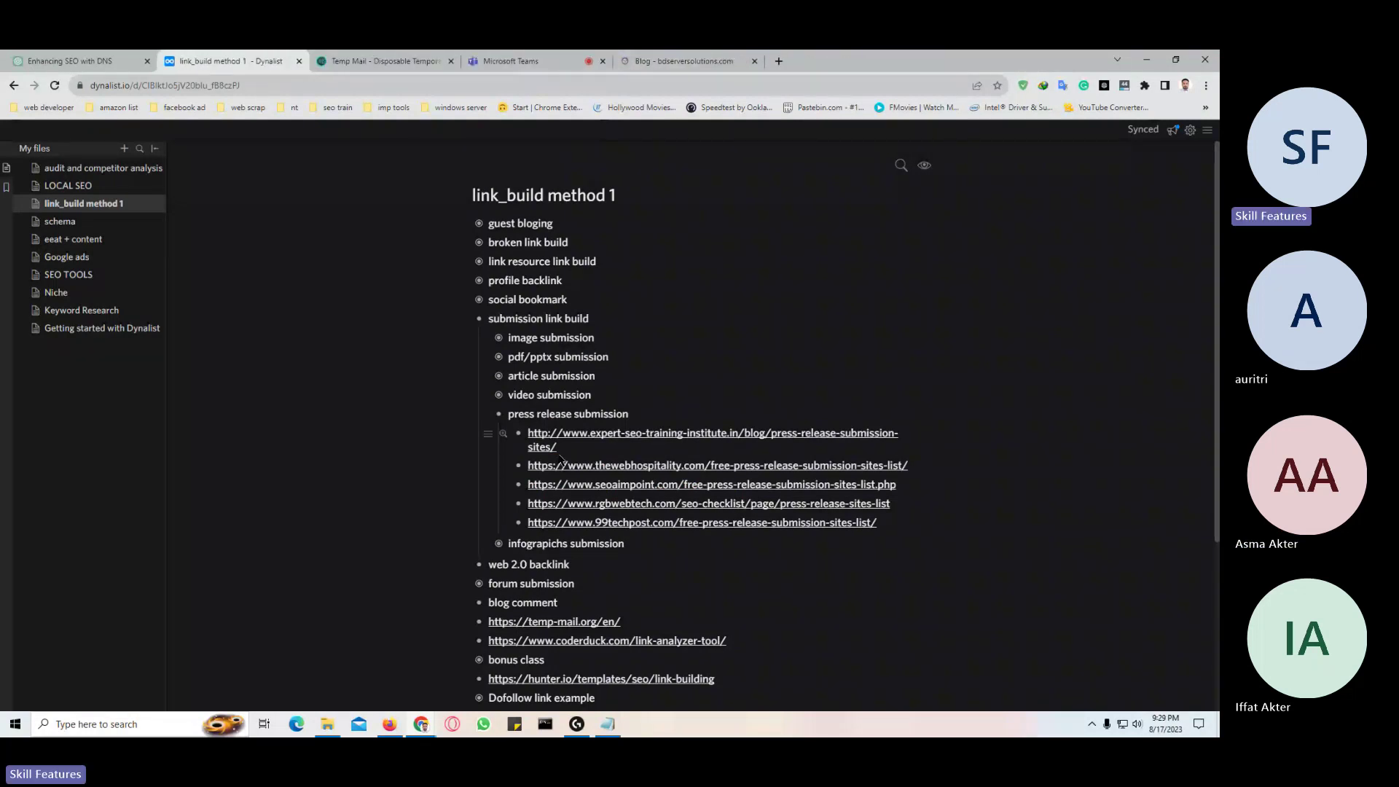
Step: Collapse the press release and pdf/pptx submission link lists in the outline
left_click(484, 414)
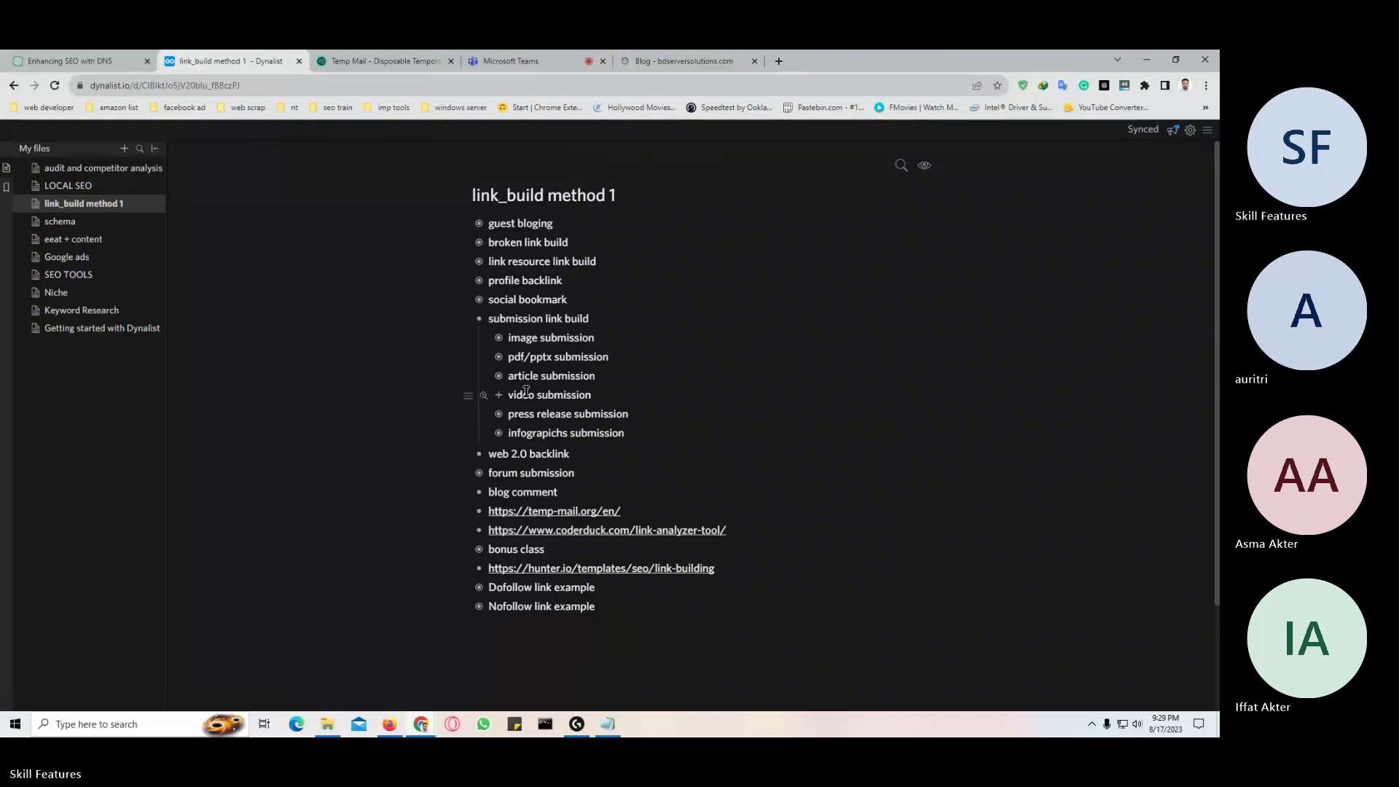
left_click(497, 358)
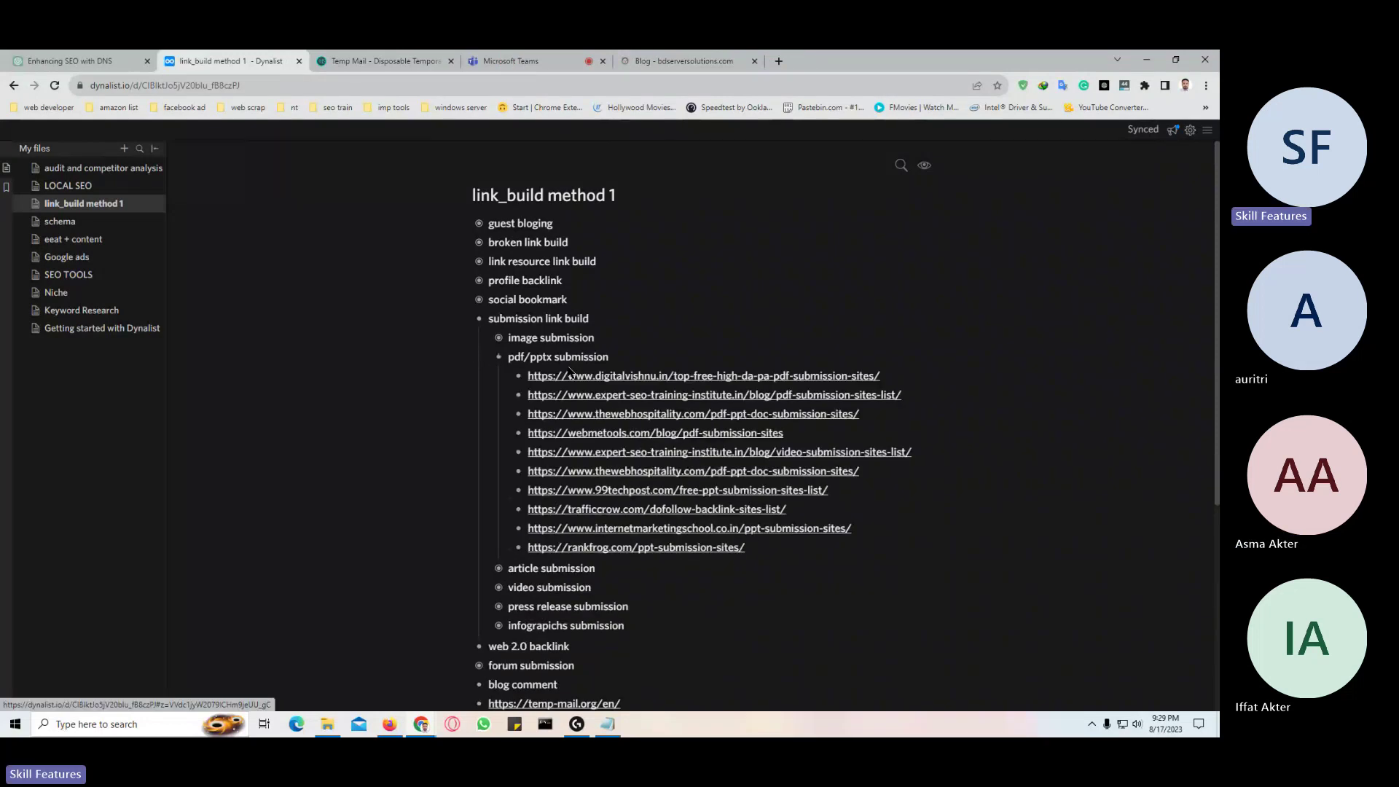
left_click(499, 357)
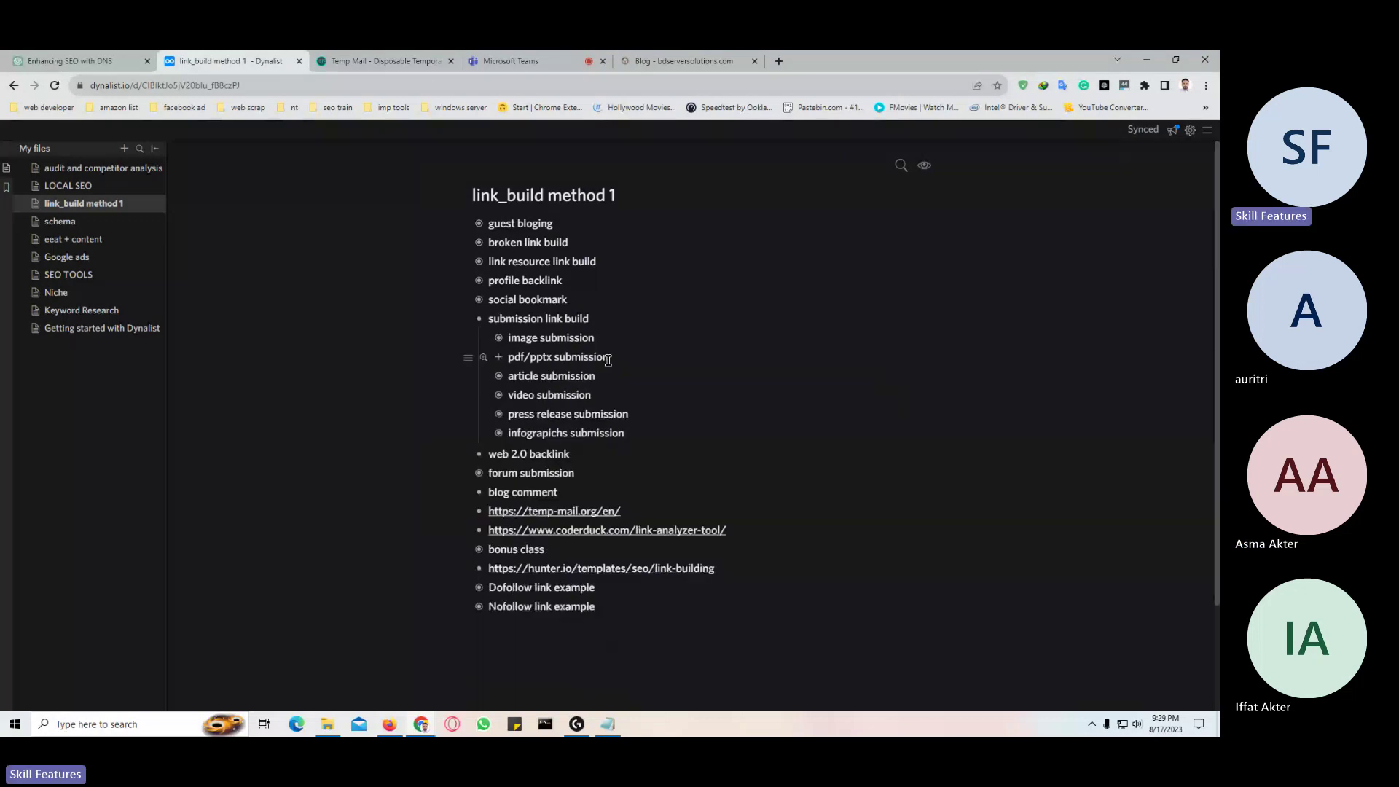
left_click_drag(607, 360, 490, 365)
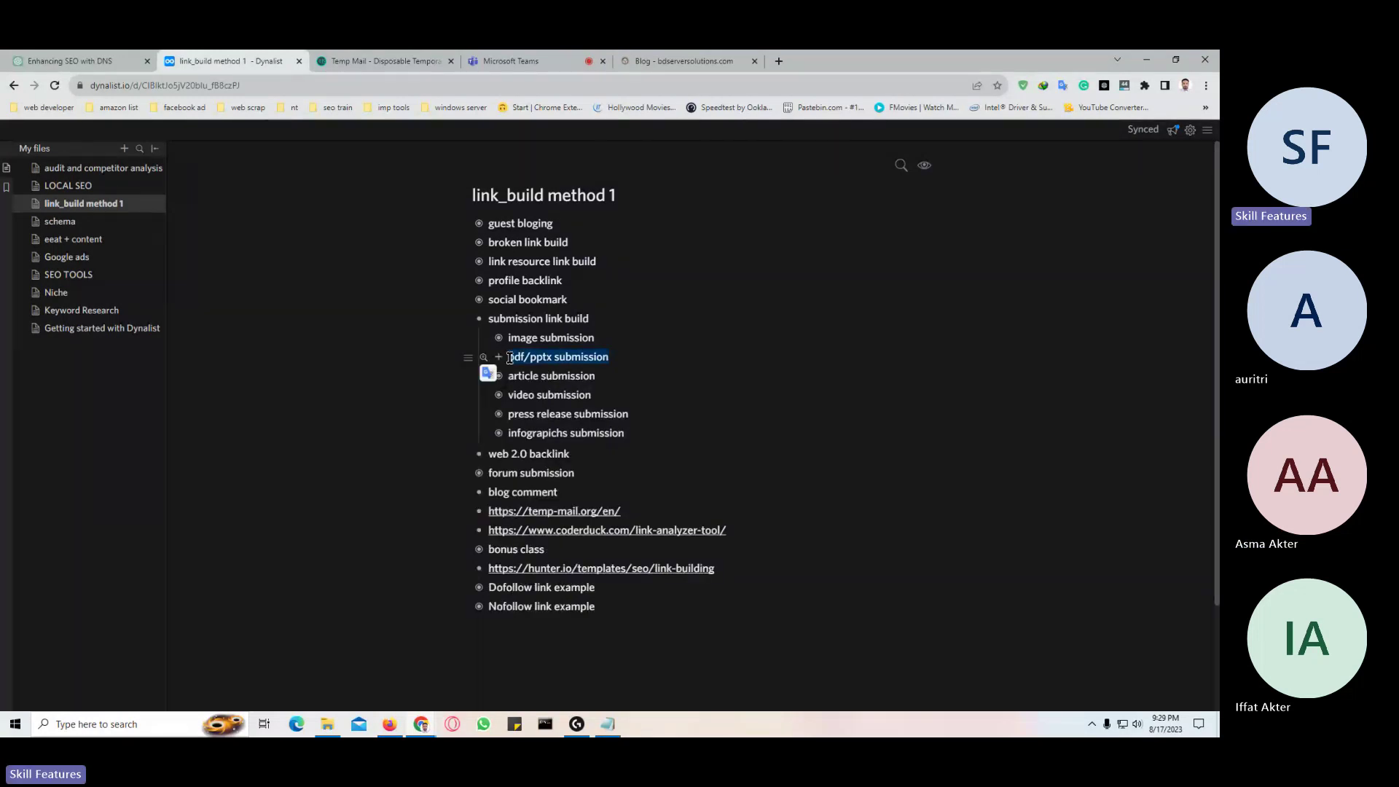
left_click(609, 357)
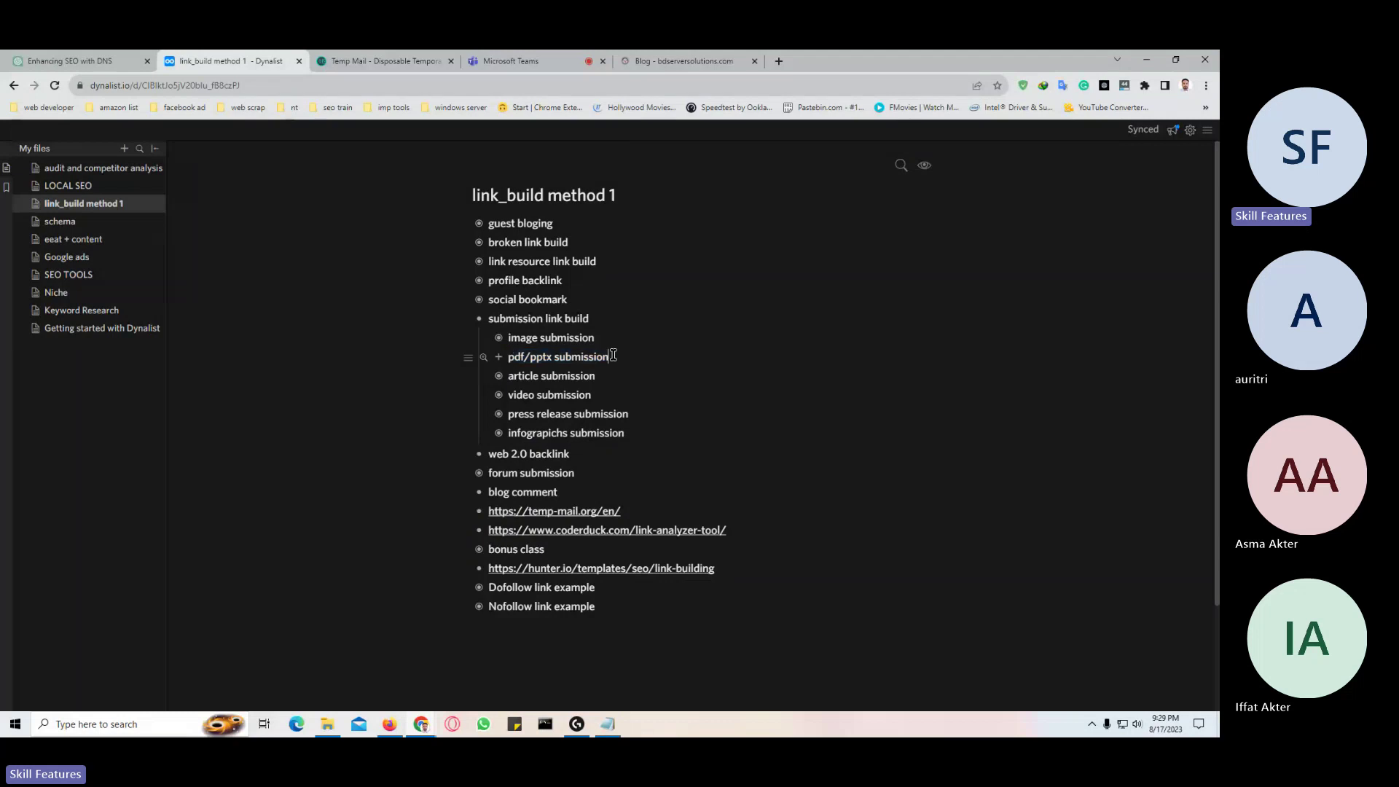
Step: Open the Tech Connections Unleashed post from the bdserversolutions.com blog in a new tab
left_click(683, 61)
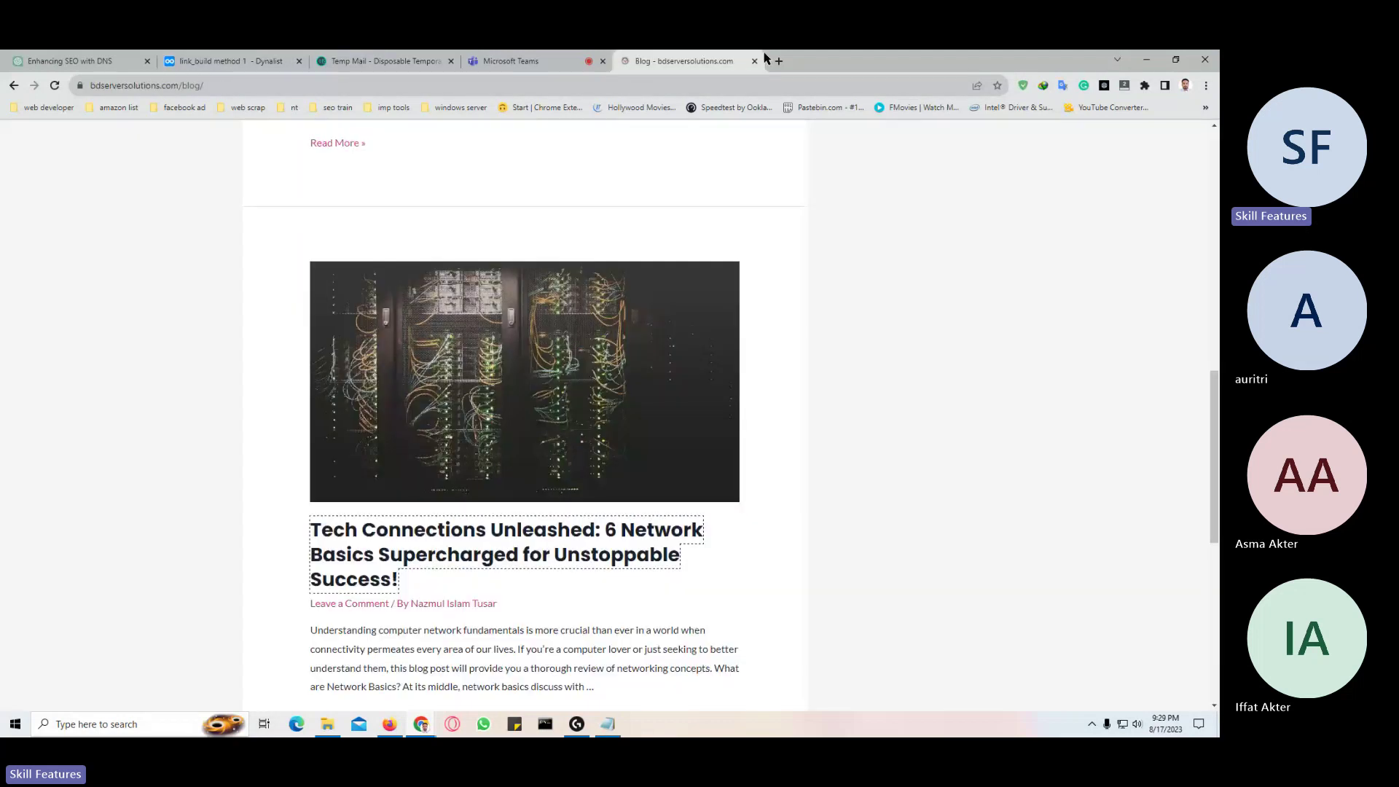
scroll(493, 578, "down", 3)
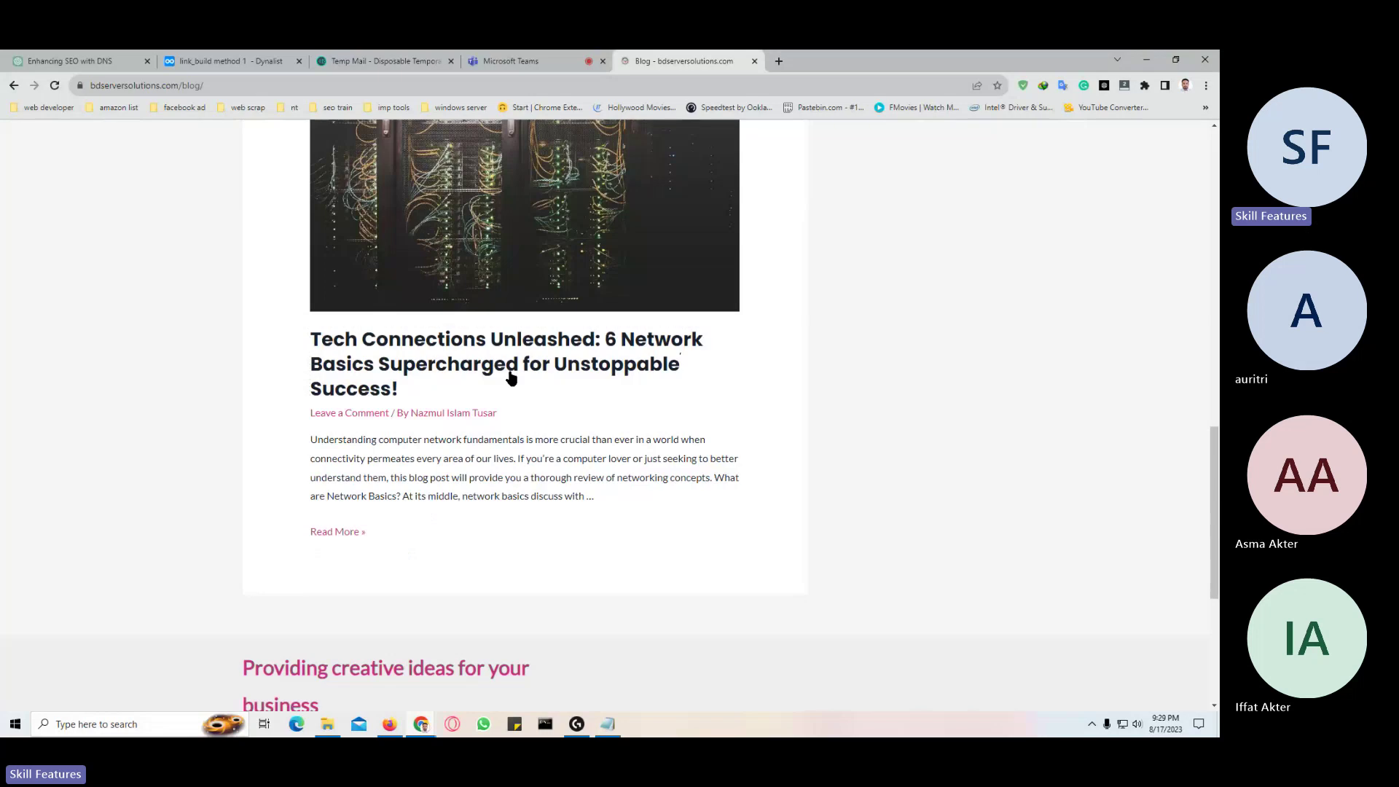
right_click(458, 348)
left_click(495, 360)
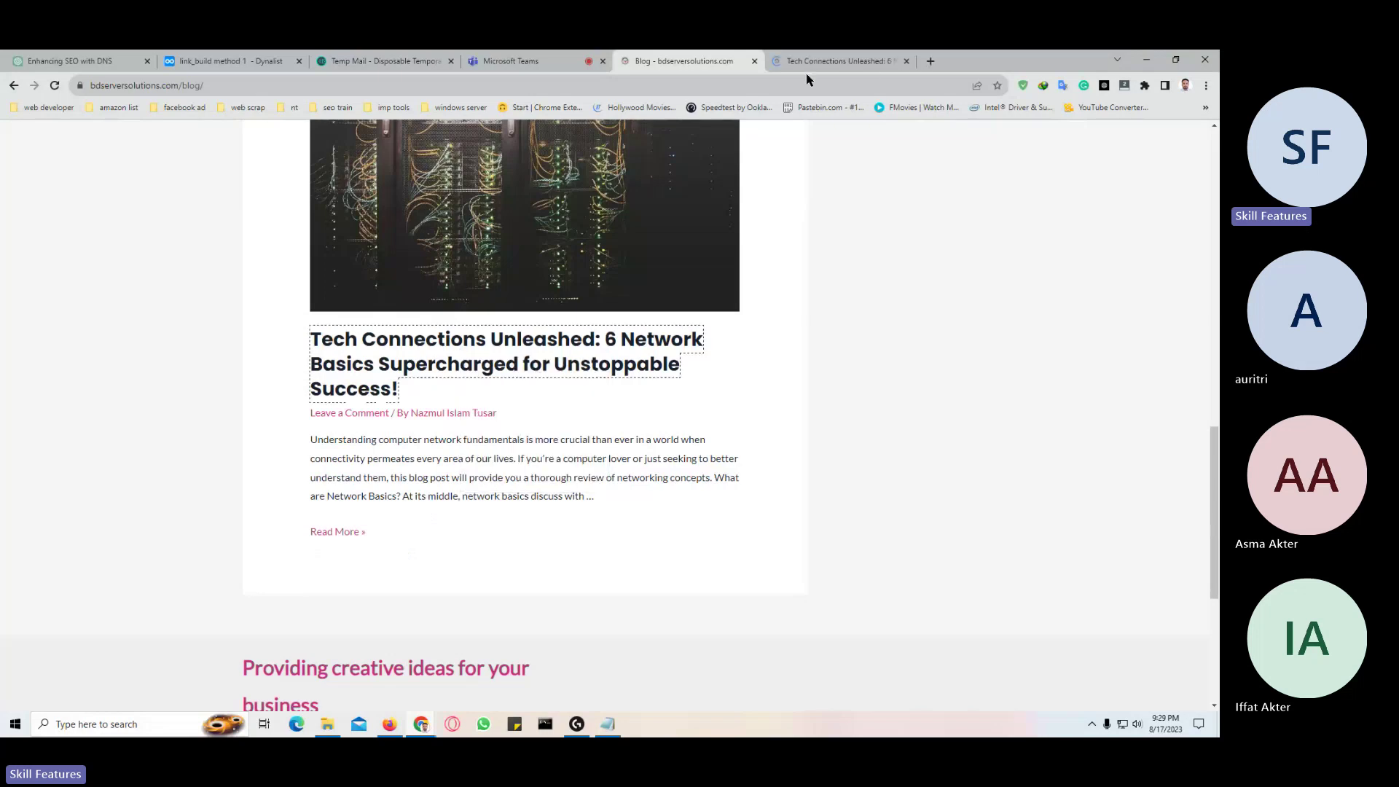
Step: Look over the newly opened post, then minimize the blog browser window
left_click(831, 61)
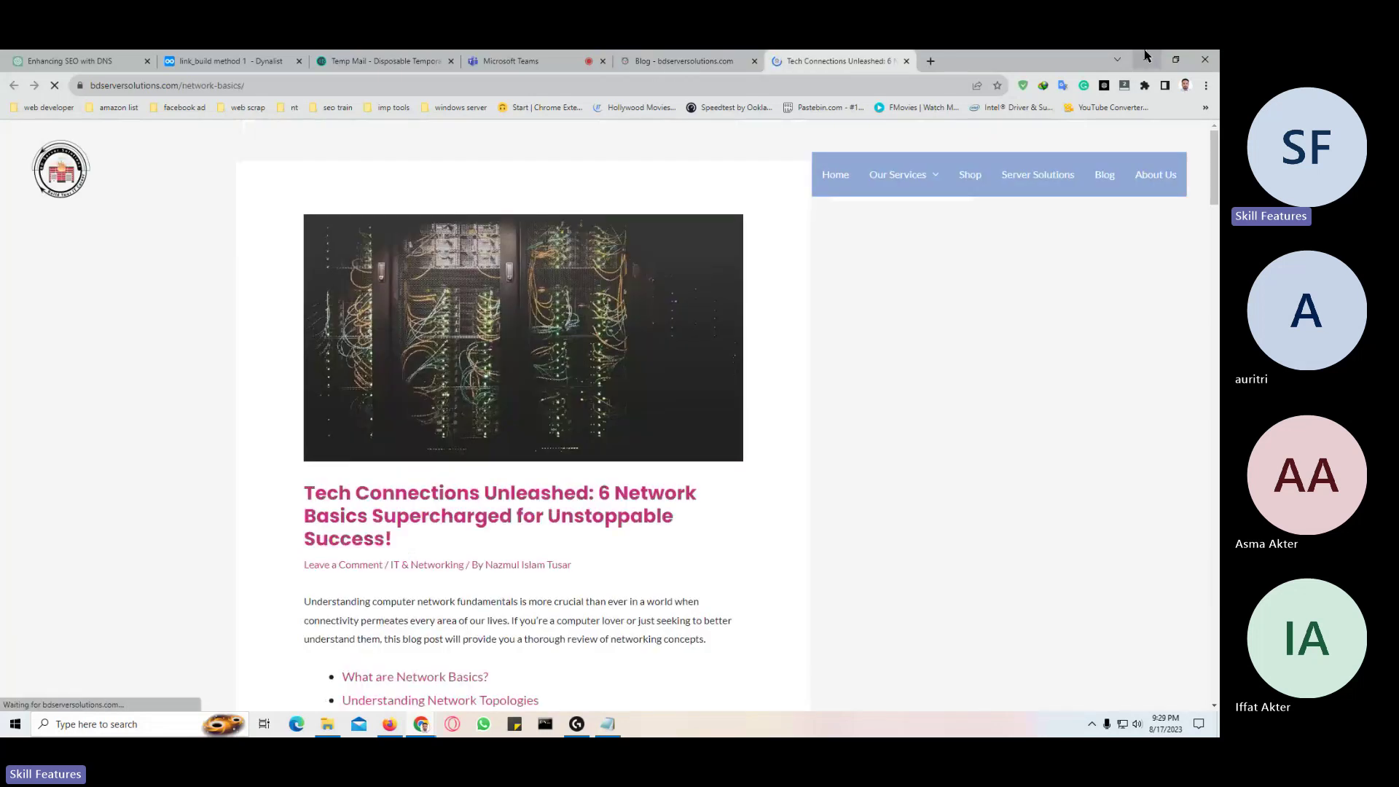
scroll(764, 357, "down", 4)
scroll(462, 462, "up", 3)
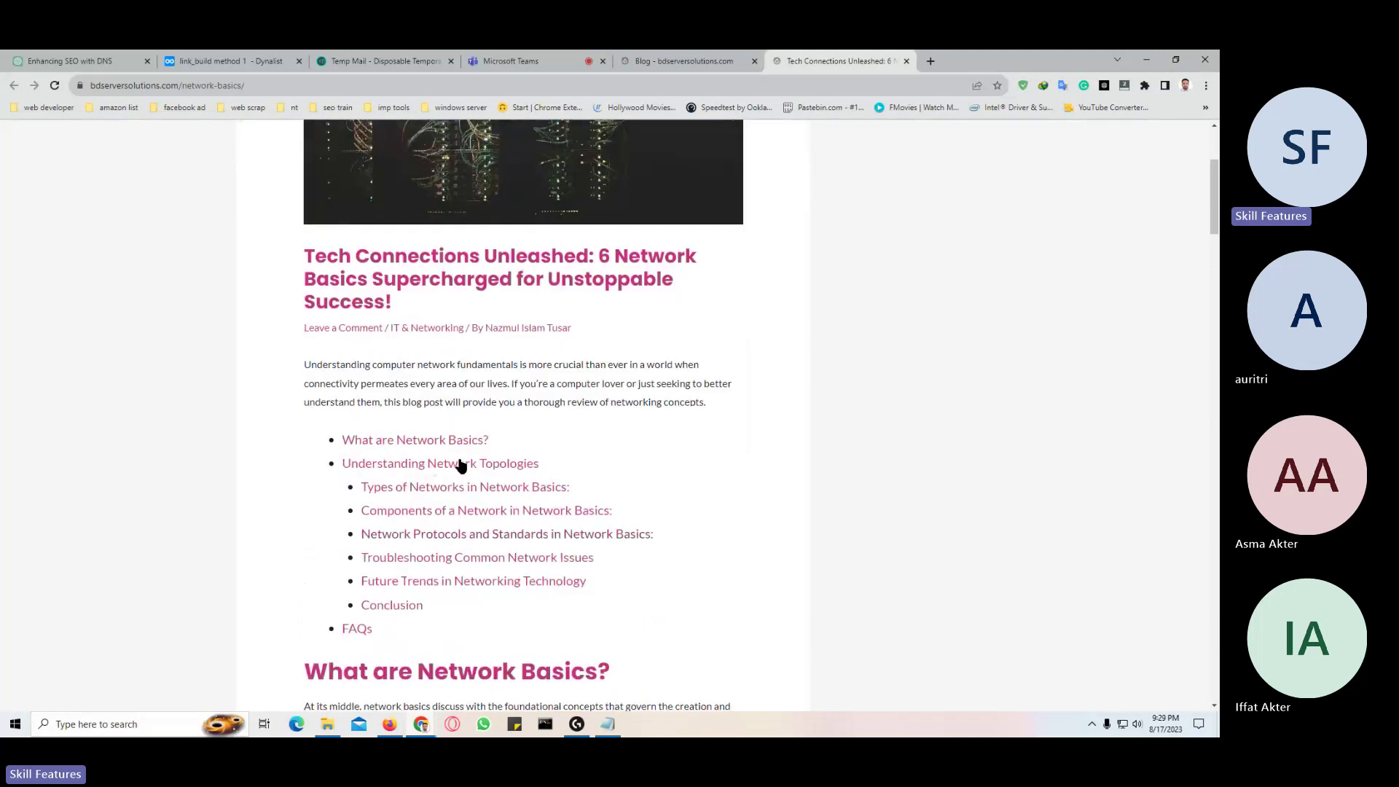
scroll(633, 430, "down", 2)
scroll(633, 430, "up", 4)
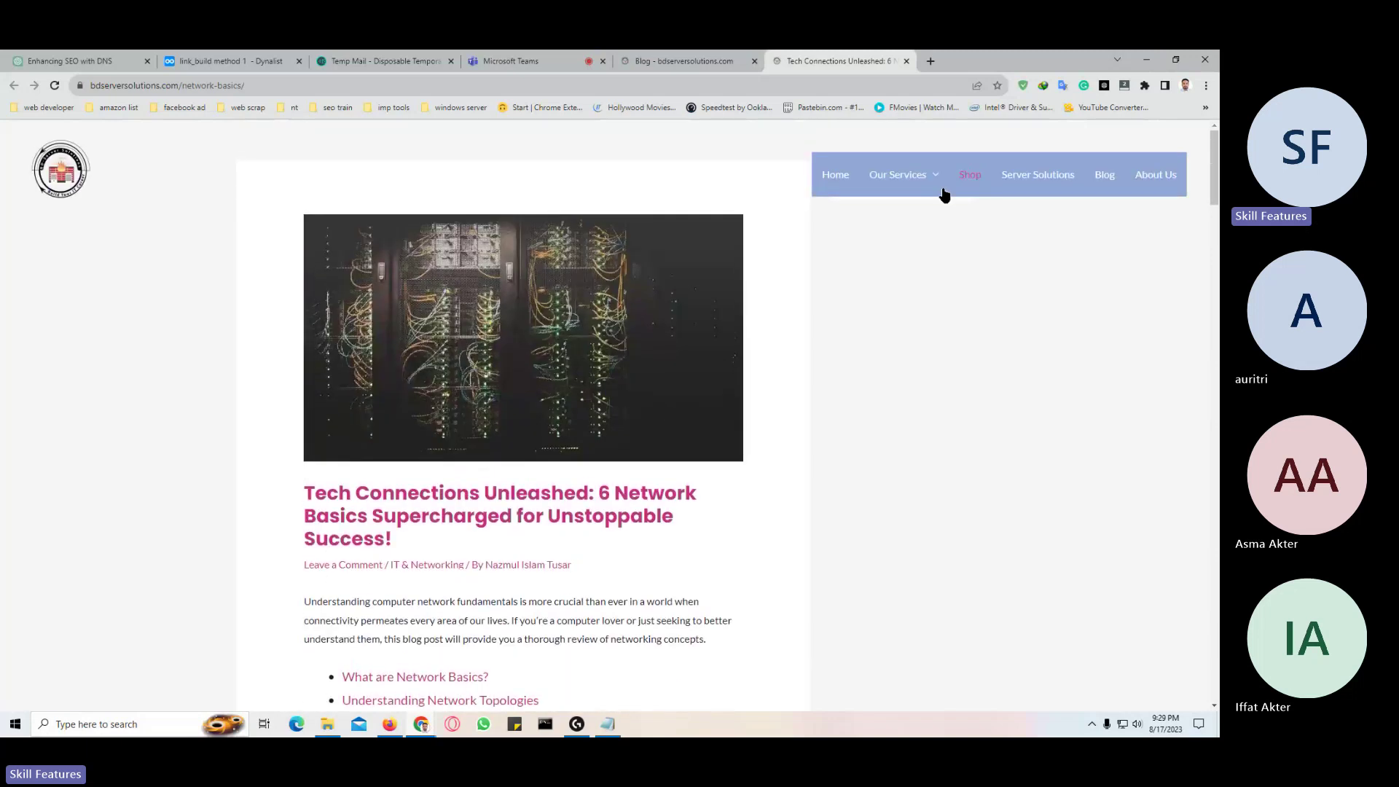
mouse_move(911, 187)
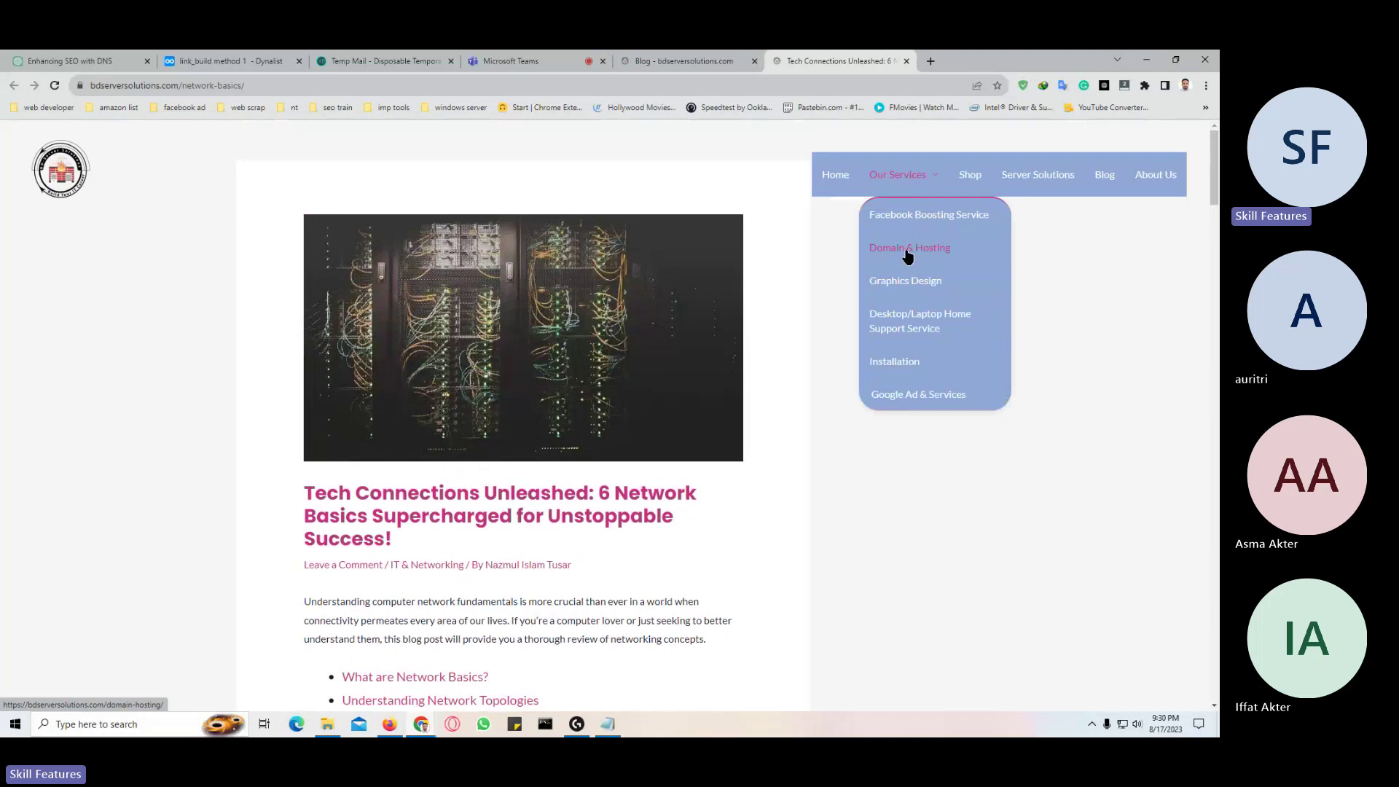
left_click(1147, 56)
Step: Minimize the browser and open Network.pdf from the resource folder in Edge
left_click(1147, 59)
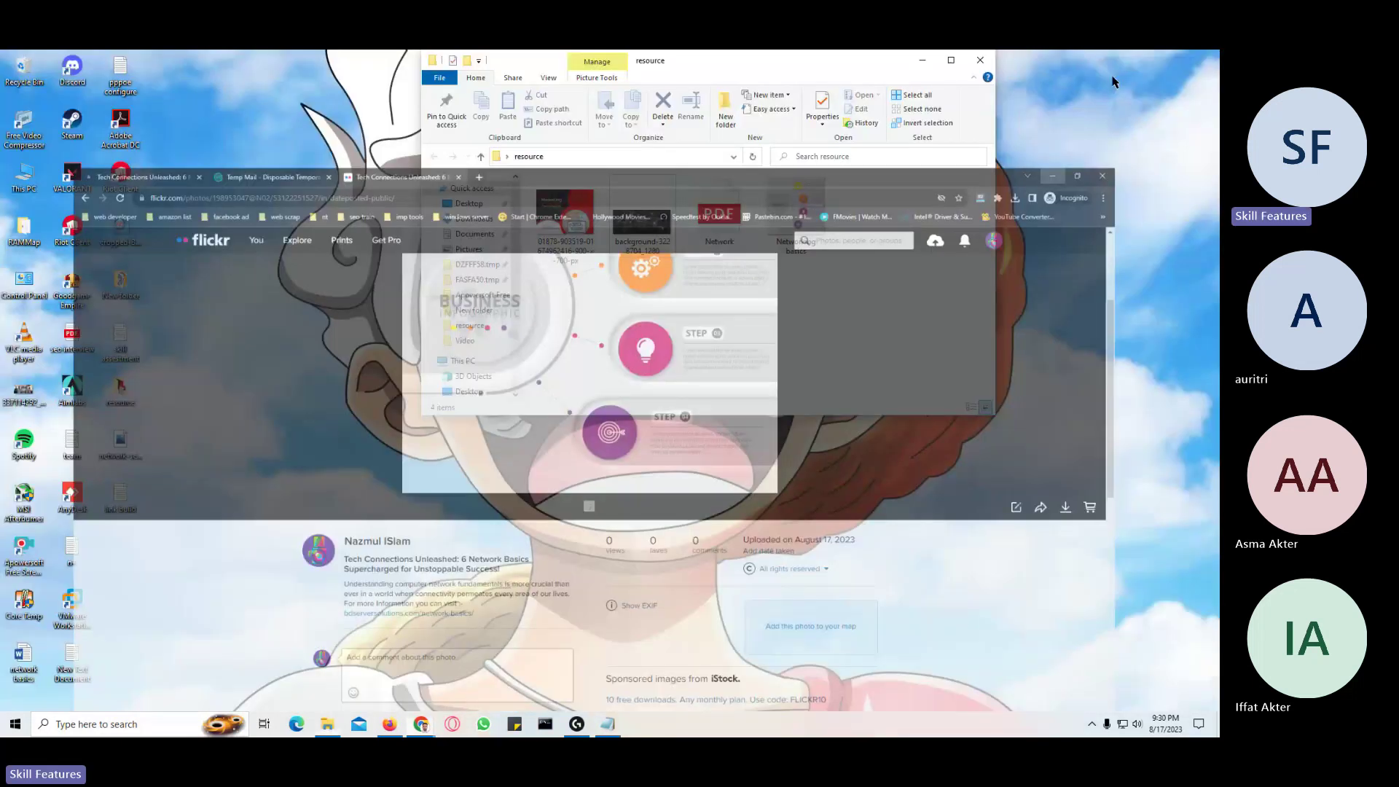
left_click(734, 229)
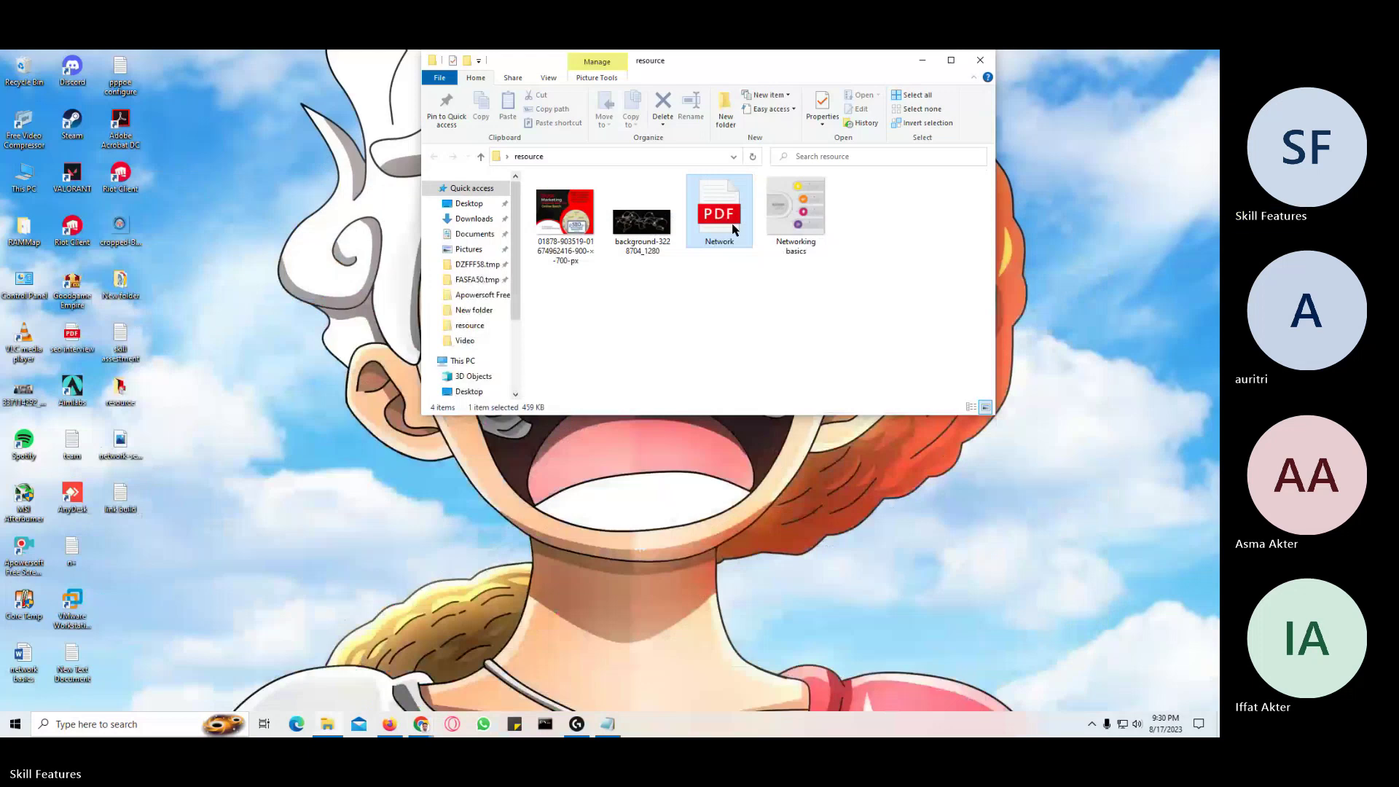
double_click(734, 228)
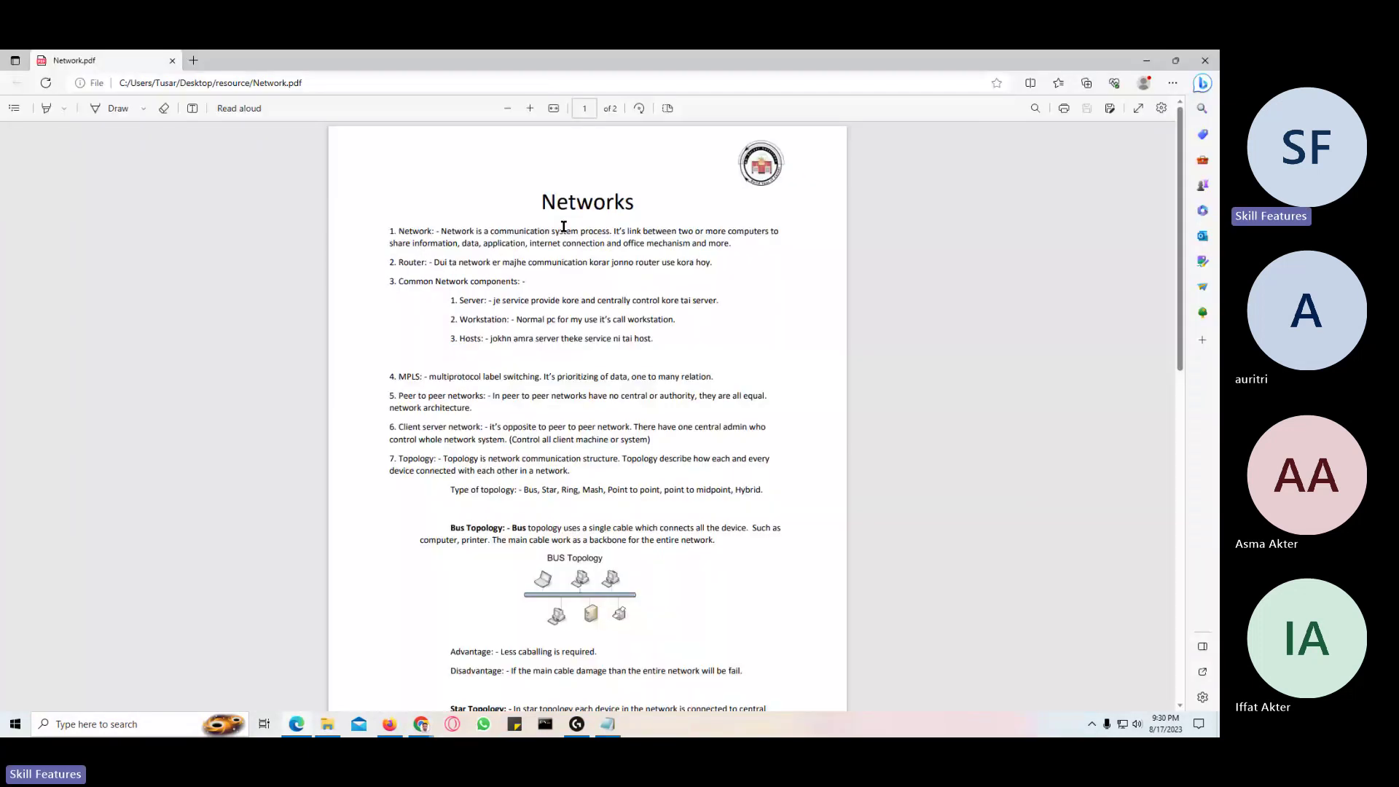
double_click(636, 209)
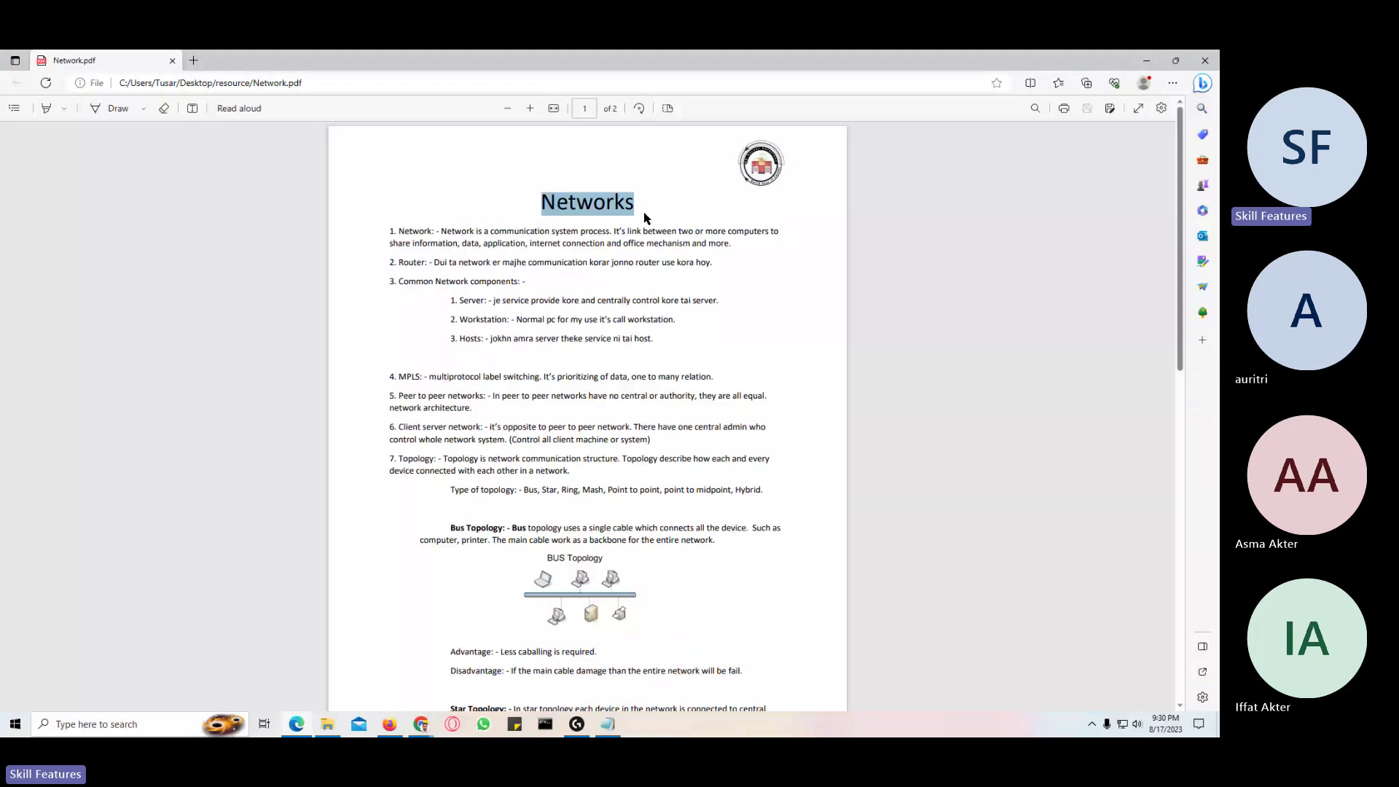
scroll(579, 437, "down", 10)
scroll(581, 437, "up", 10)
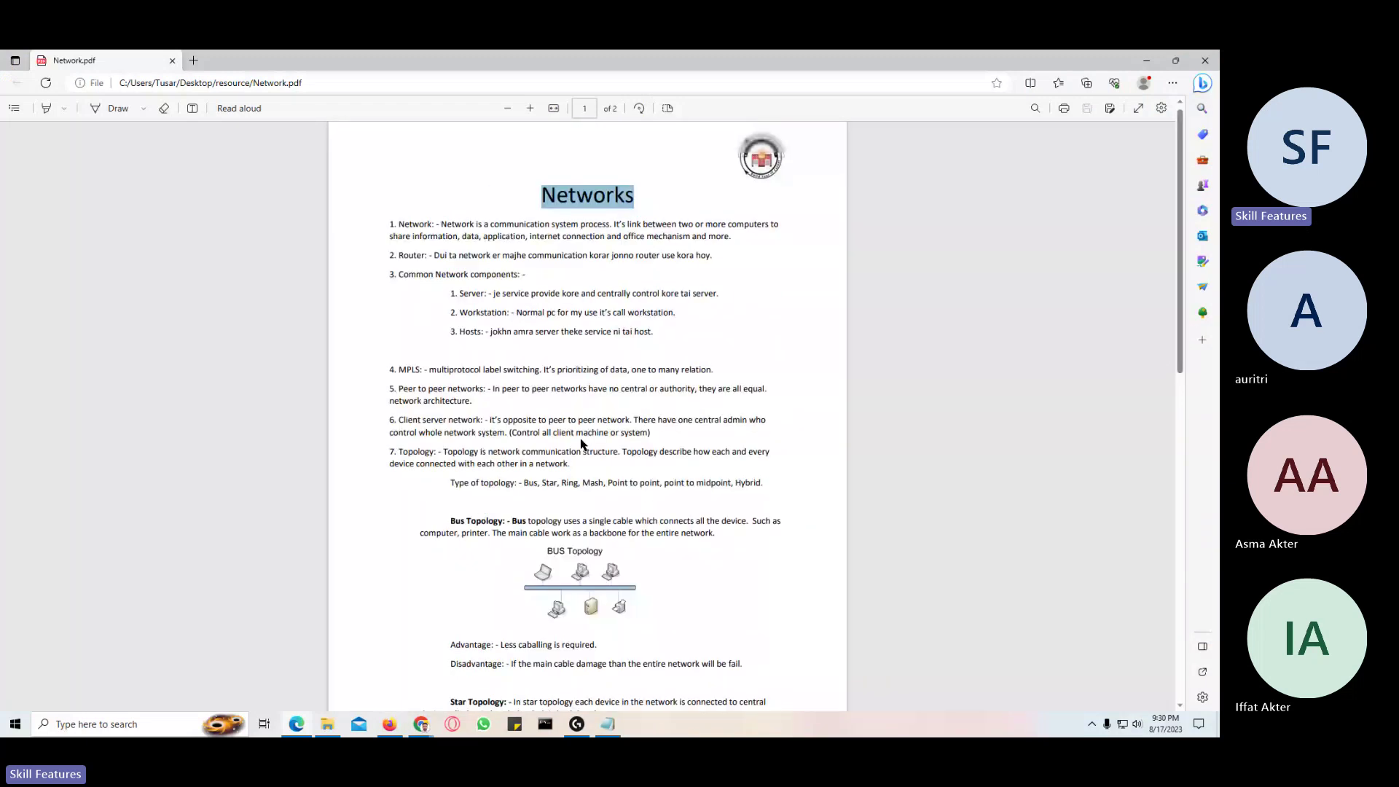
key("ctrl+w")
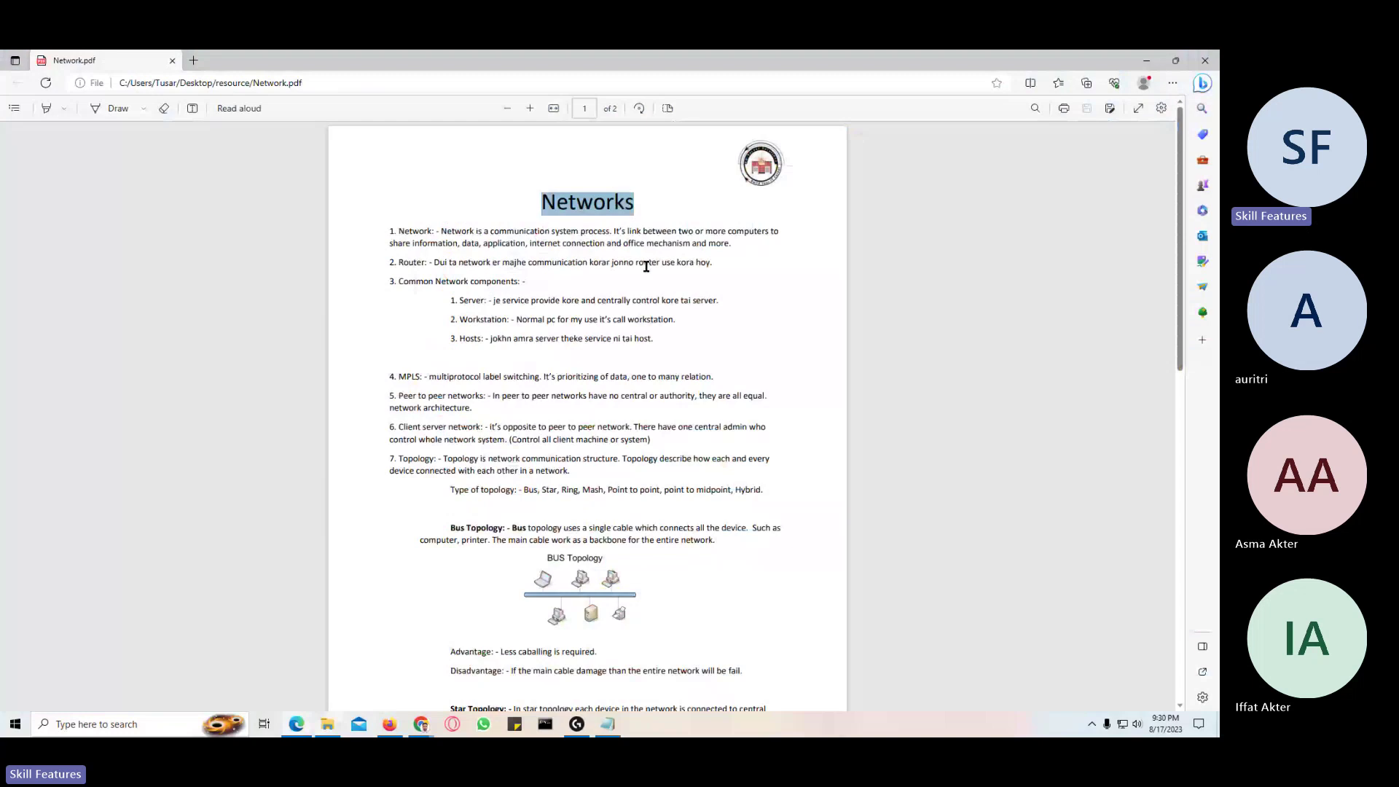
left_click(515, 209)
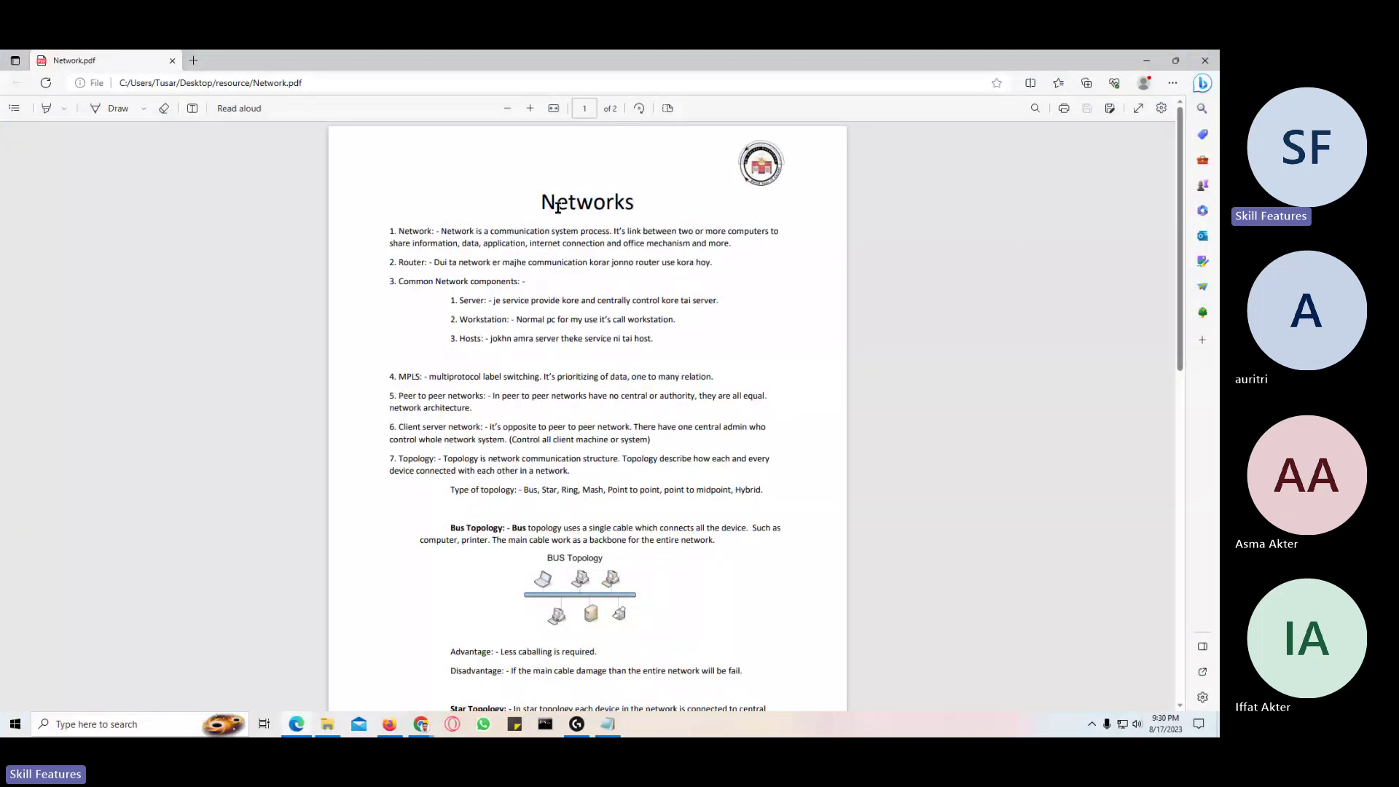
Step: Follow the PDF logo's link to bdserversolutions.com, then close the failed page
left_click(767, 175)
left_click(306, 64)
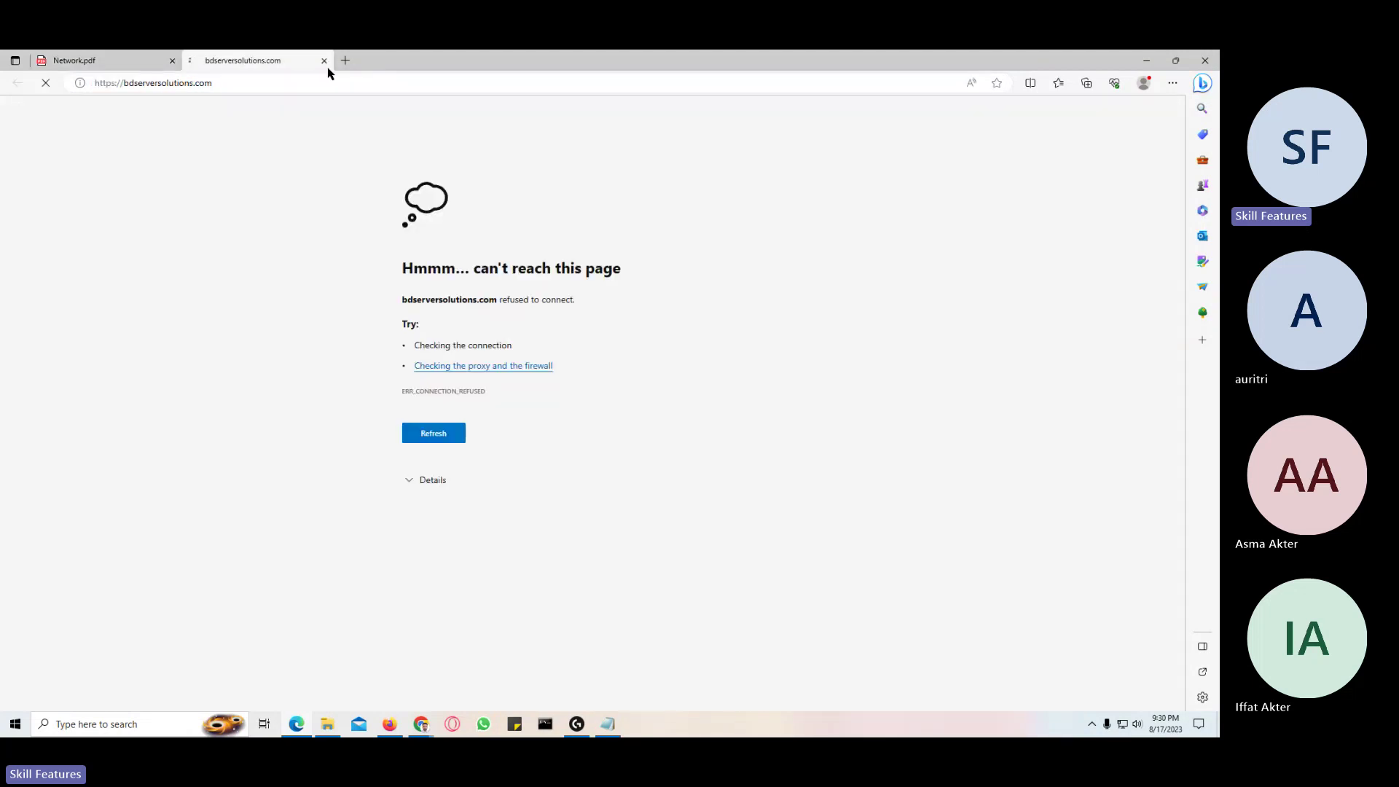
left_click(324, 63)
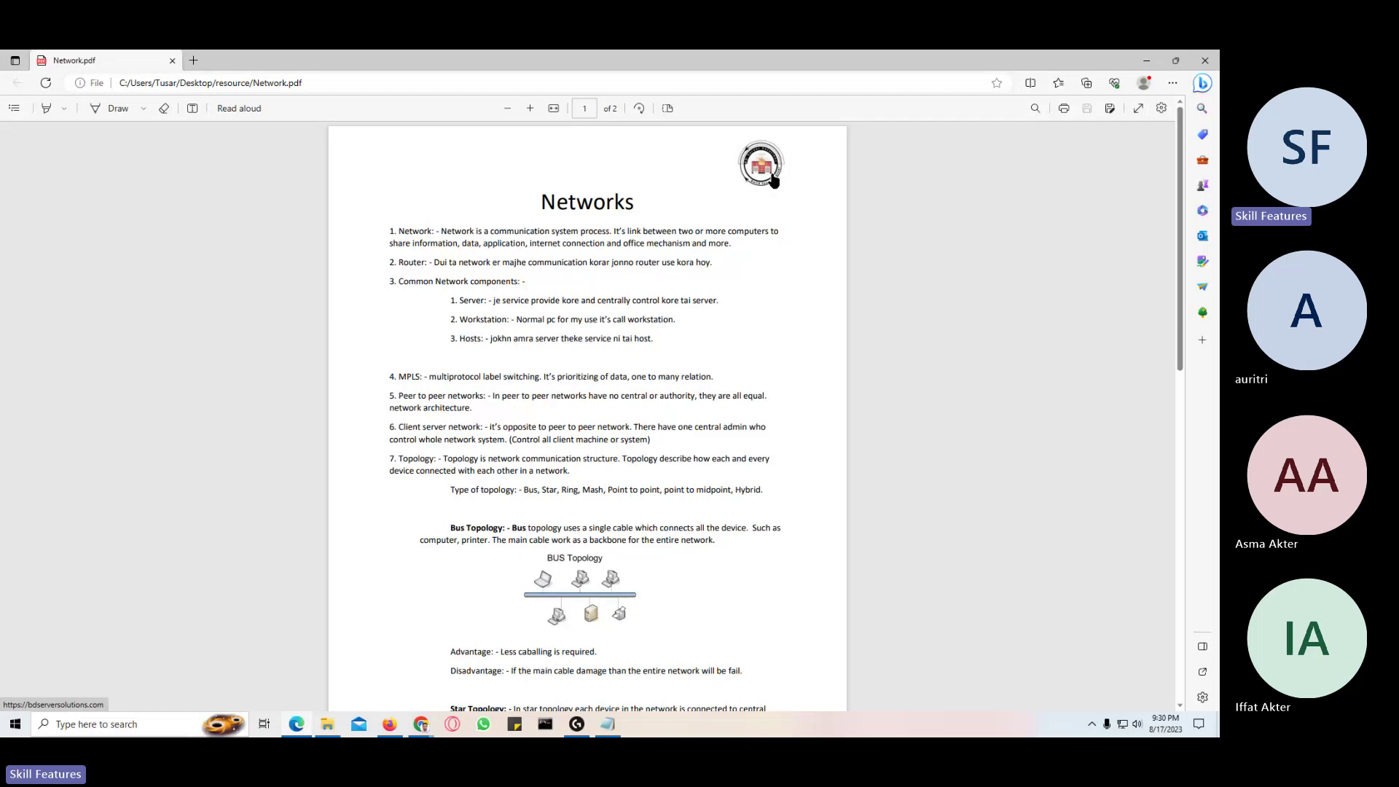
Step: Repeatedly select and deselect the Networks title in Network.pdf
scroll(802, 328, "down", 3)
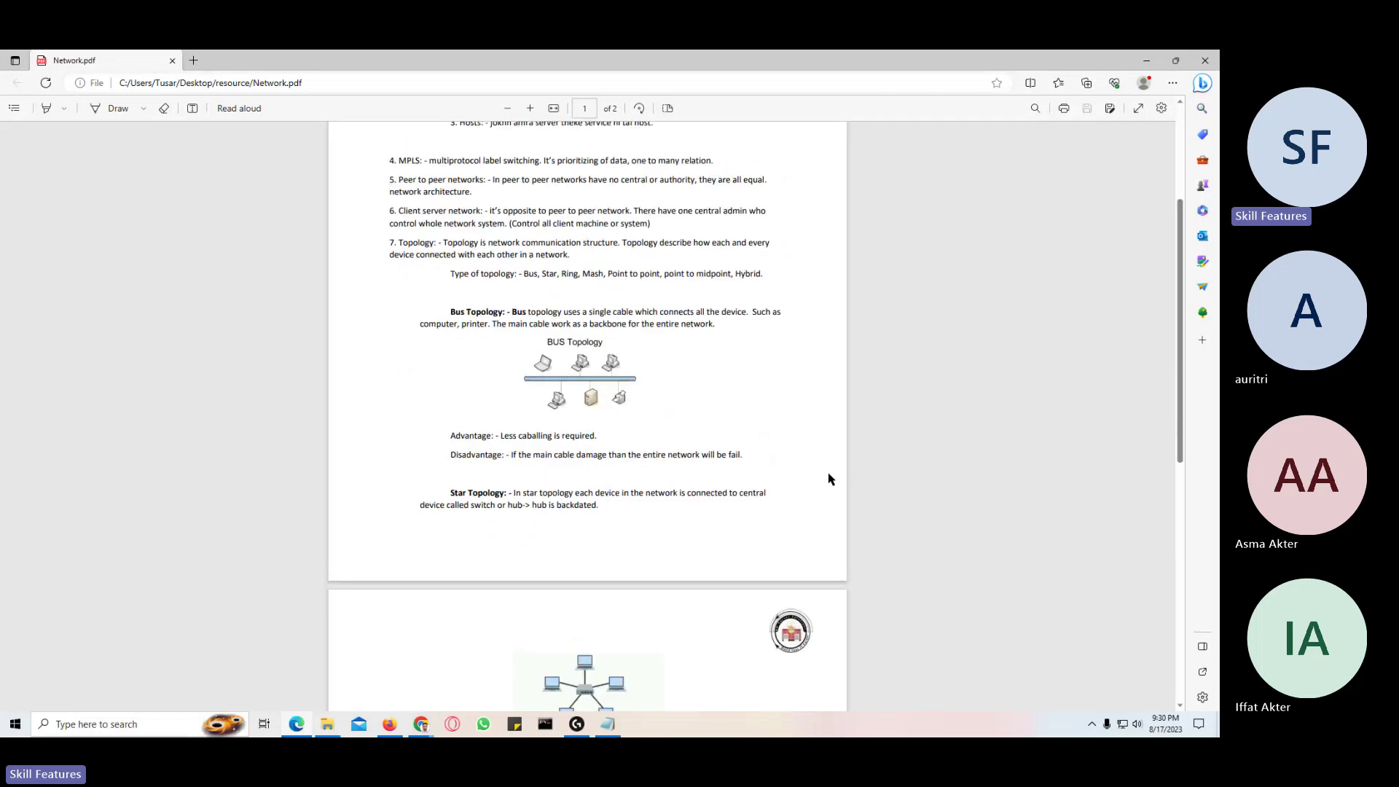
scroll(729, 415, "up", 3)
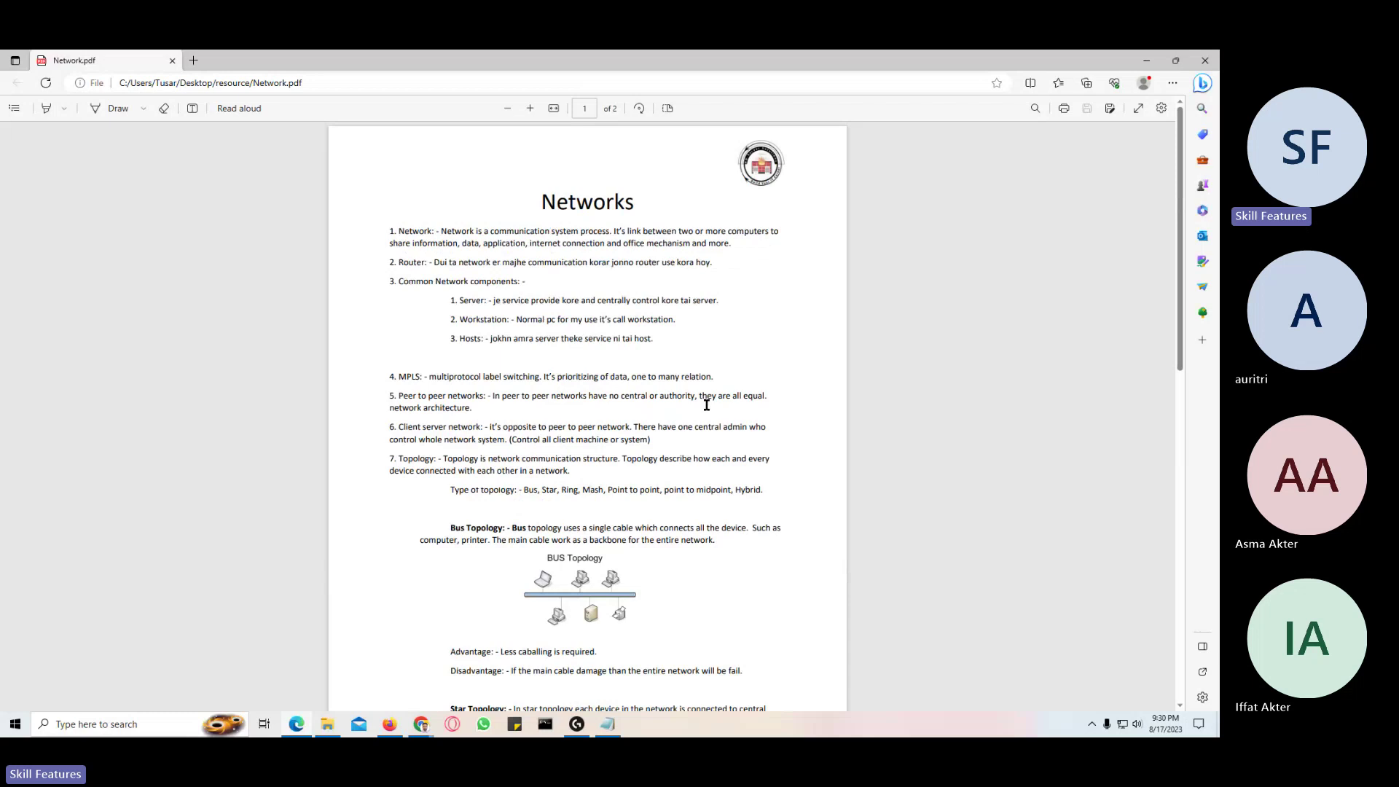
left_click_drag(543, 198, 644, 203)
left_click(541, 201)
left_click_drag(541, 202, 630, 209)
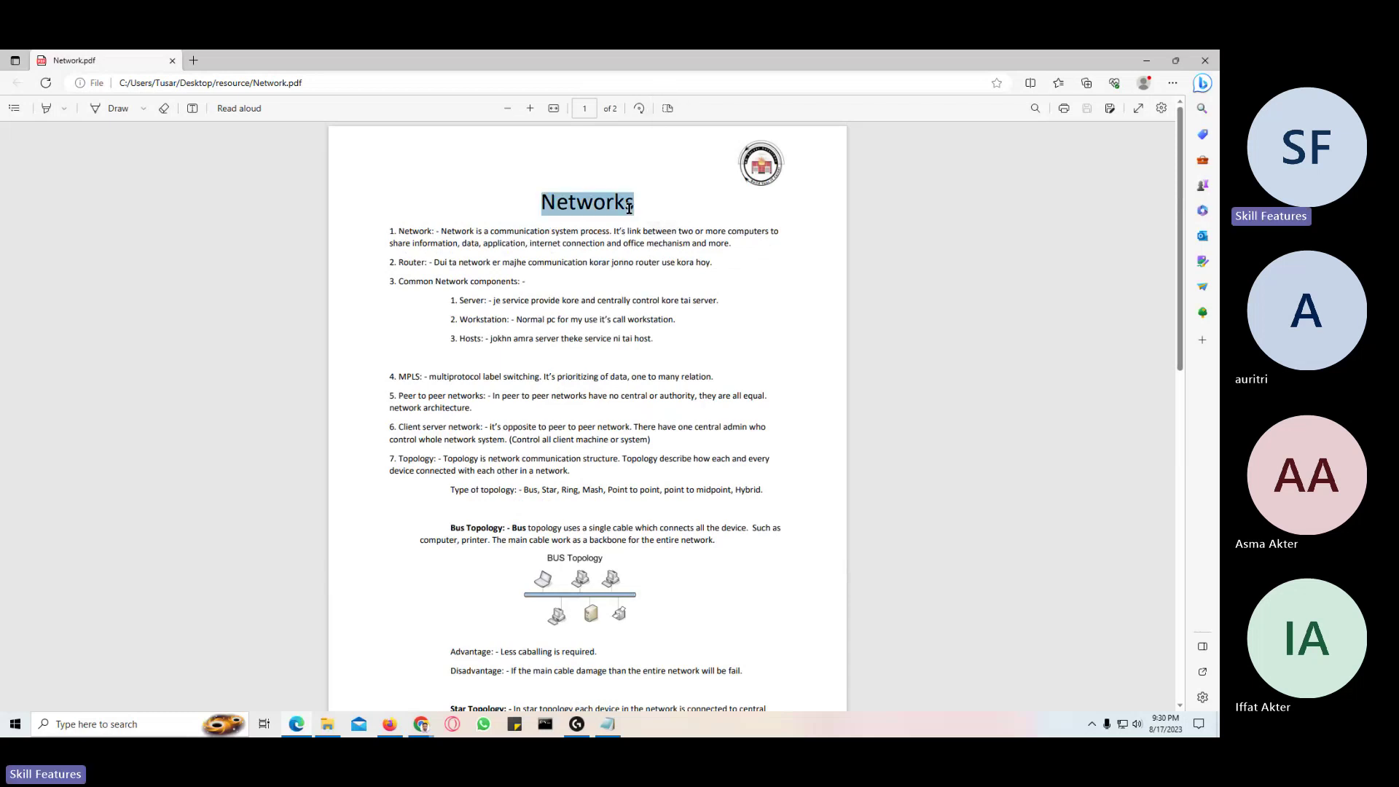
left_click(628, 249)
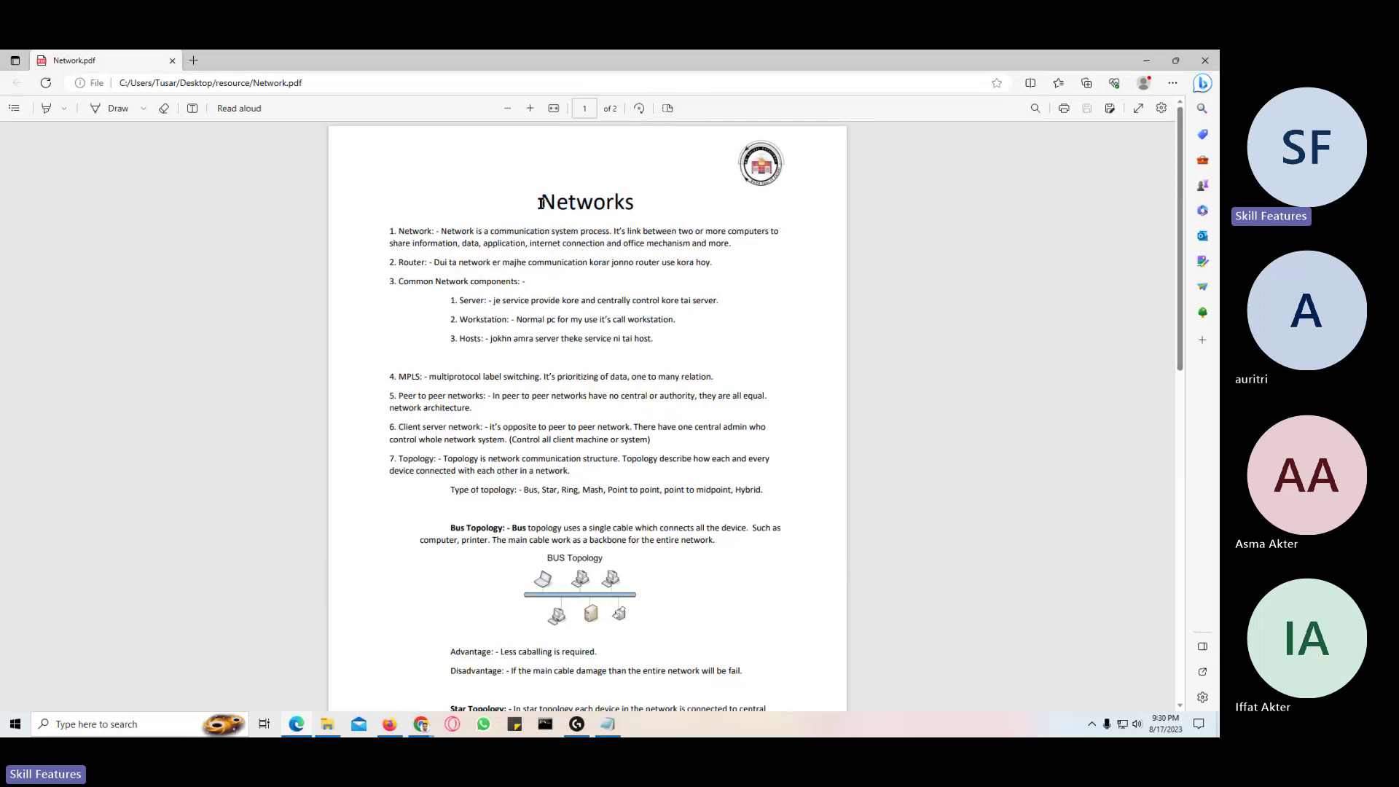
left_click_drag(541, 202, 645, 206)
left_click(645, 206)
left_click_drag(548, 202, 634, 205)
left_click(559, 228)
left_click_drag(548, 201, 634, 205)
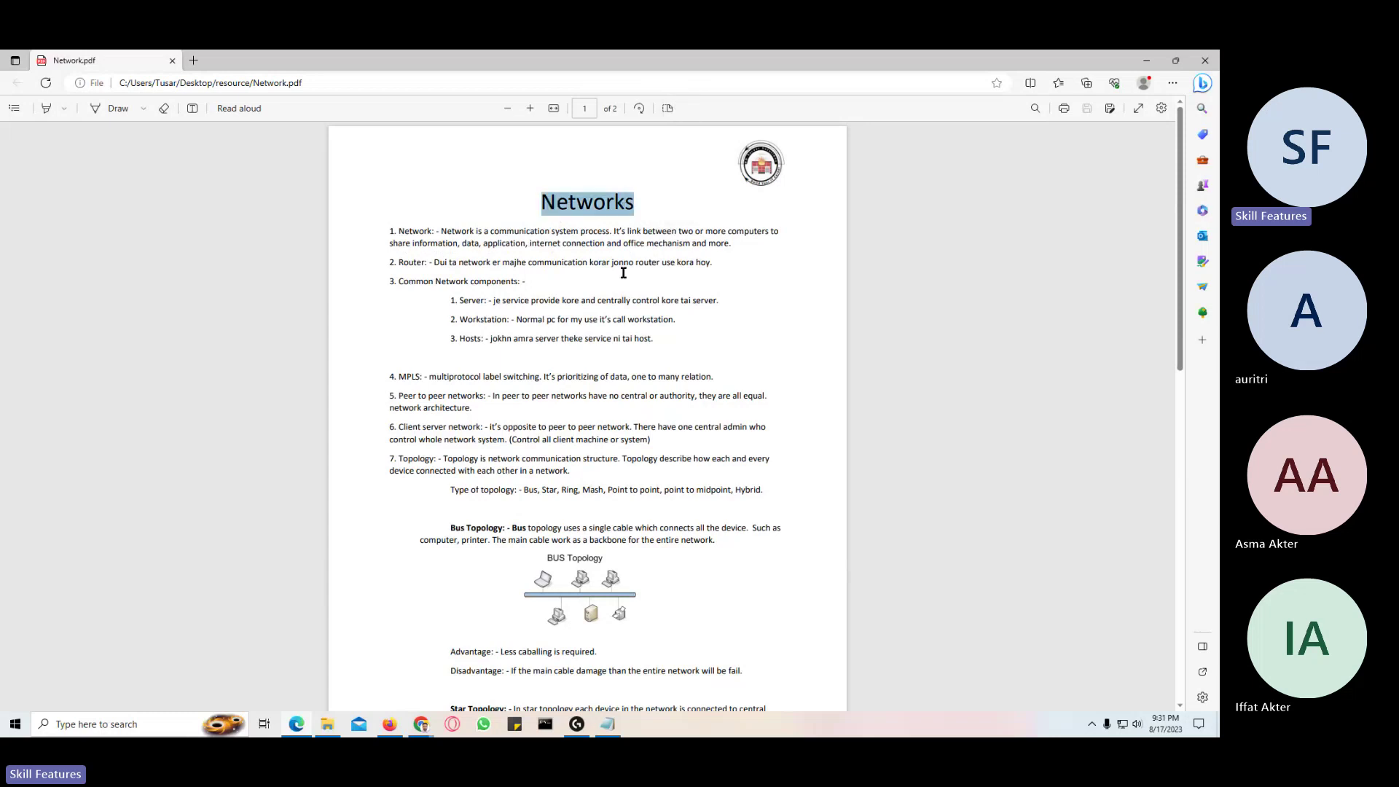
left_click(561, 302)
Step: Follow the logo link to bdserversolutions.com and go back to the Network PDF
scroll(561, 301, "down", 12)
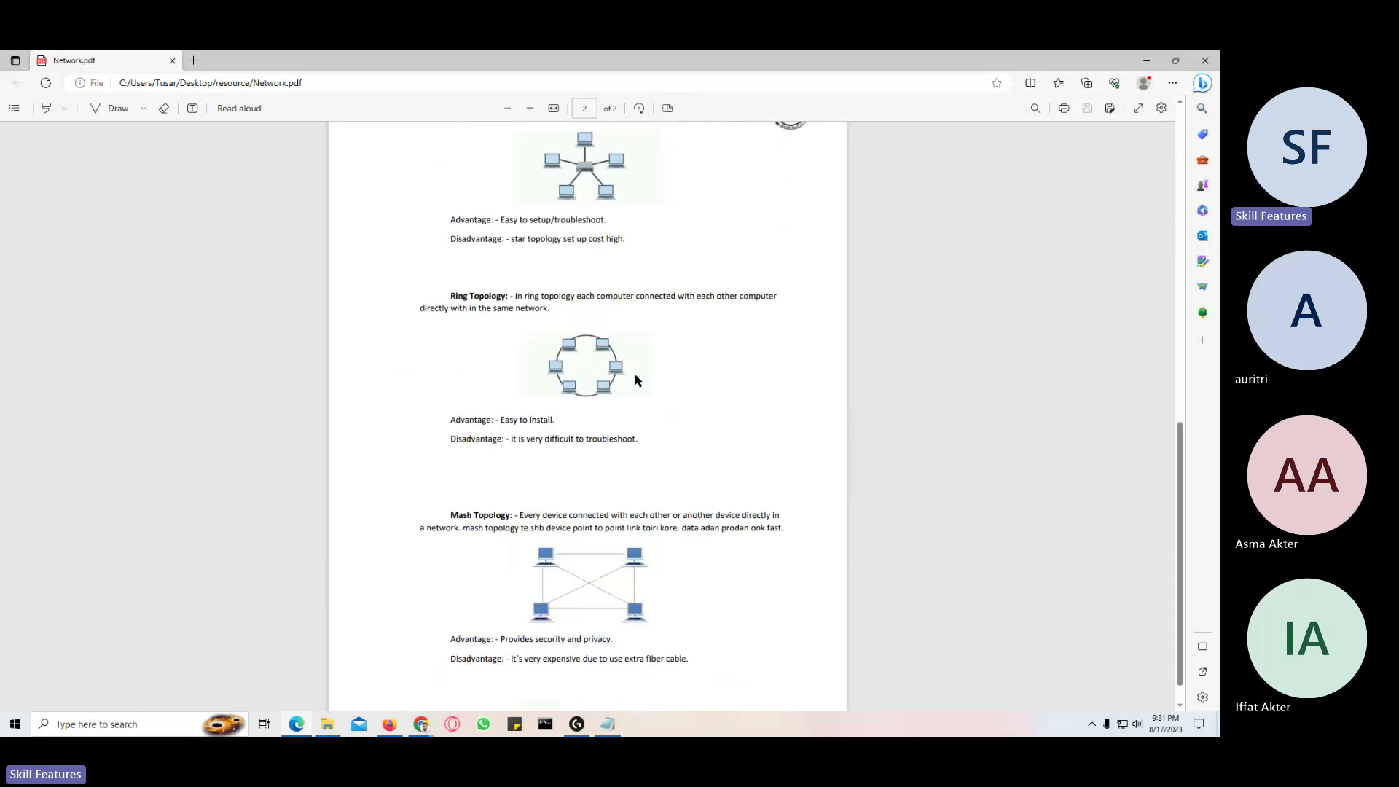
scroll(575, 429, "up", 12)
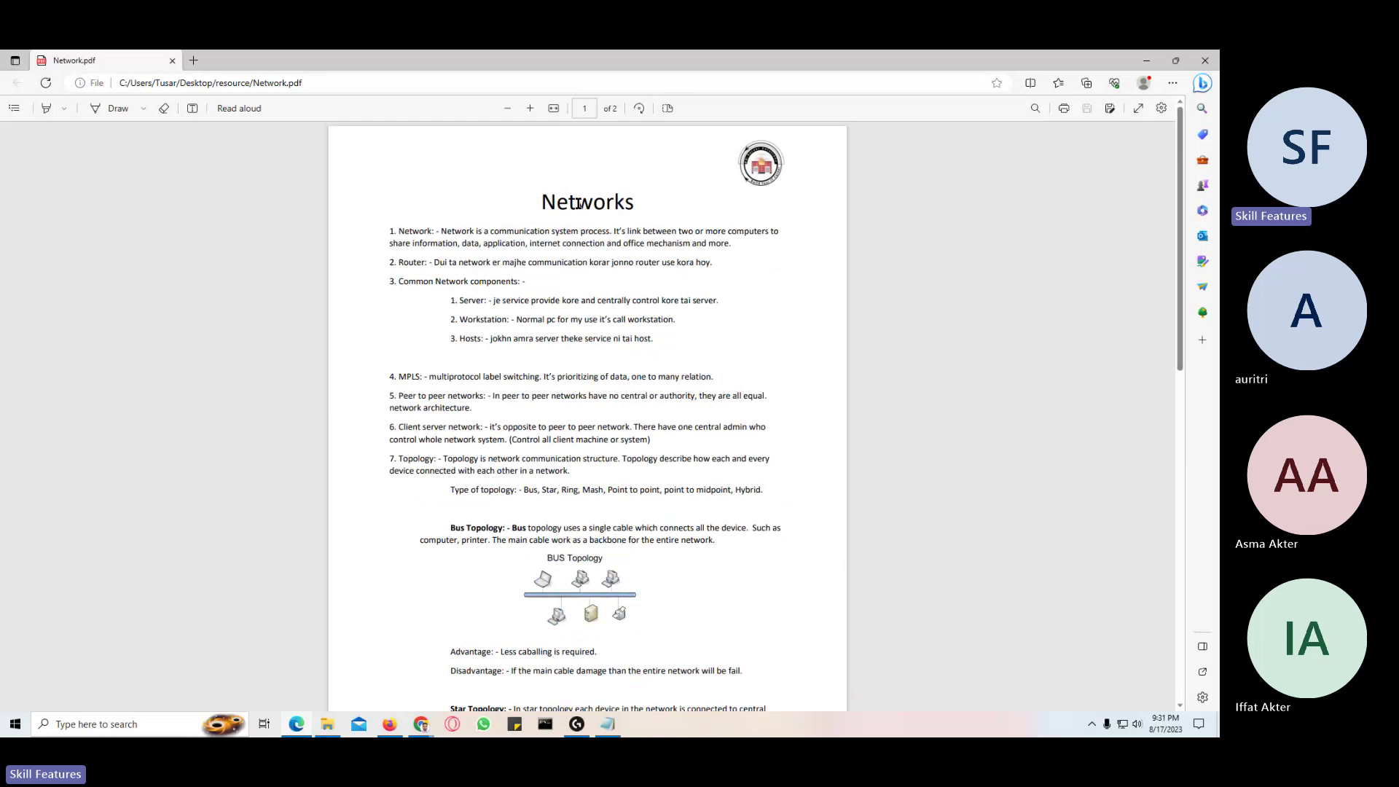
left_click(758, 167)
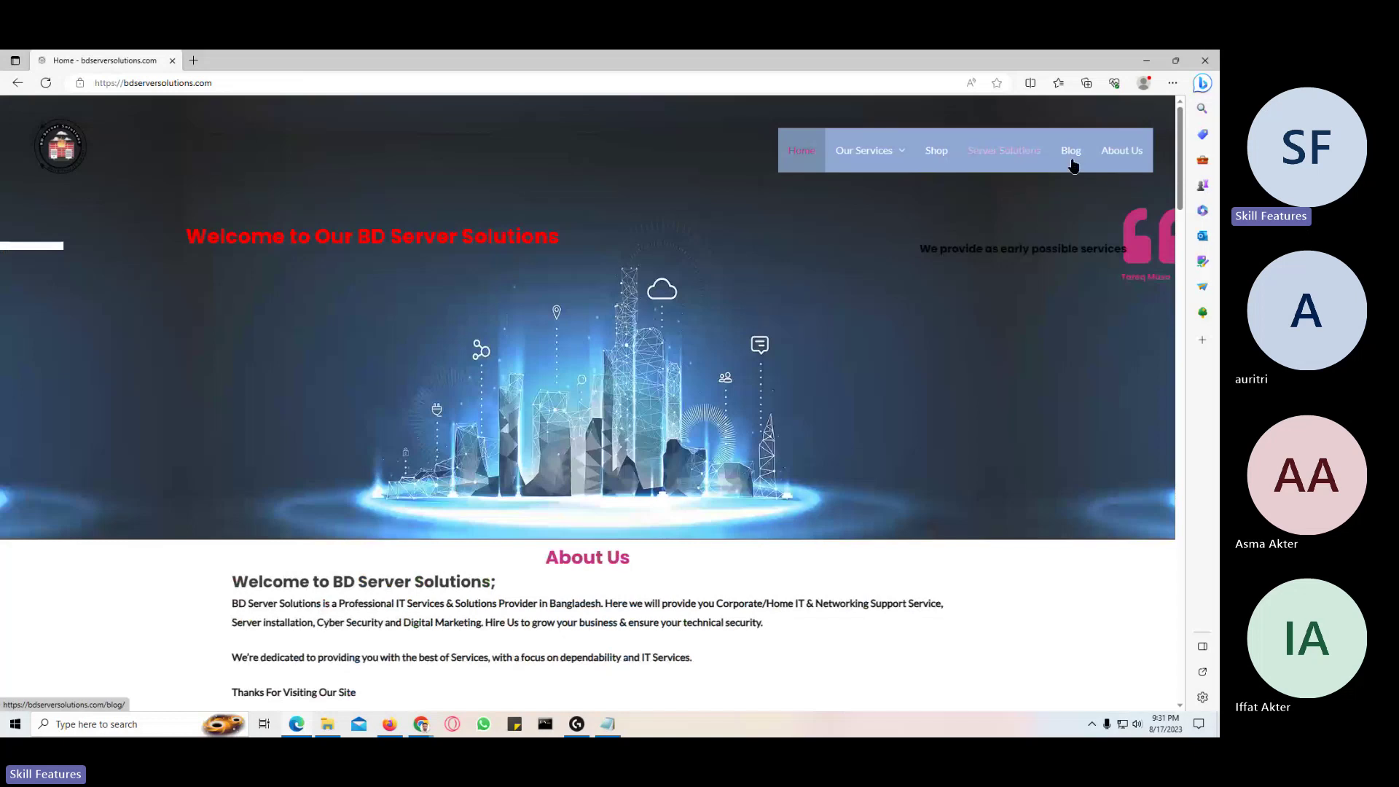
left_click(18, 83)
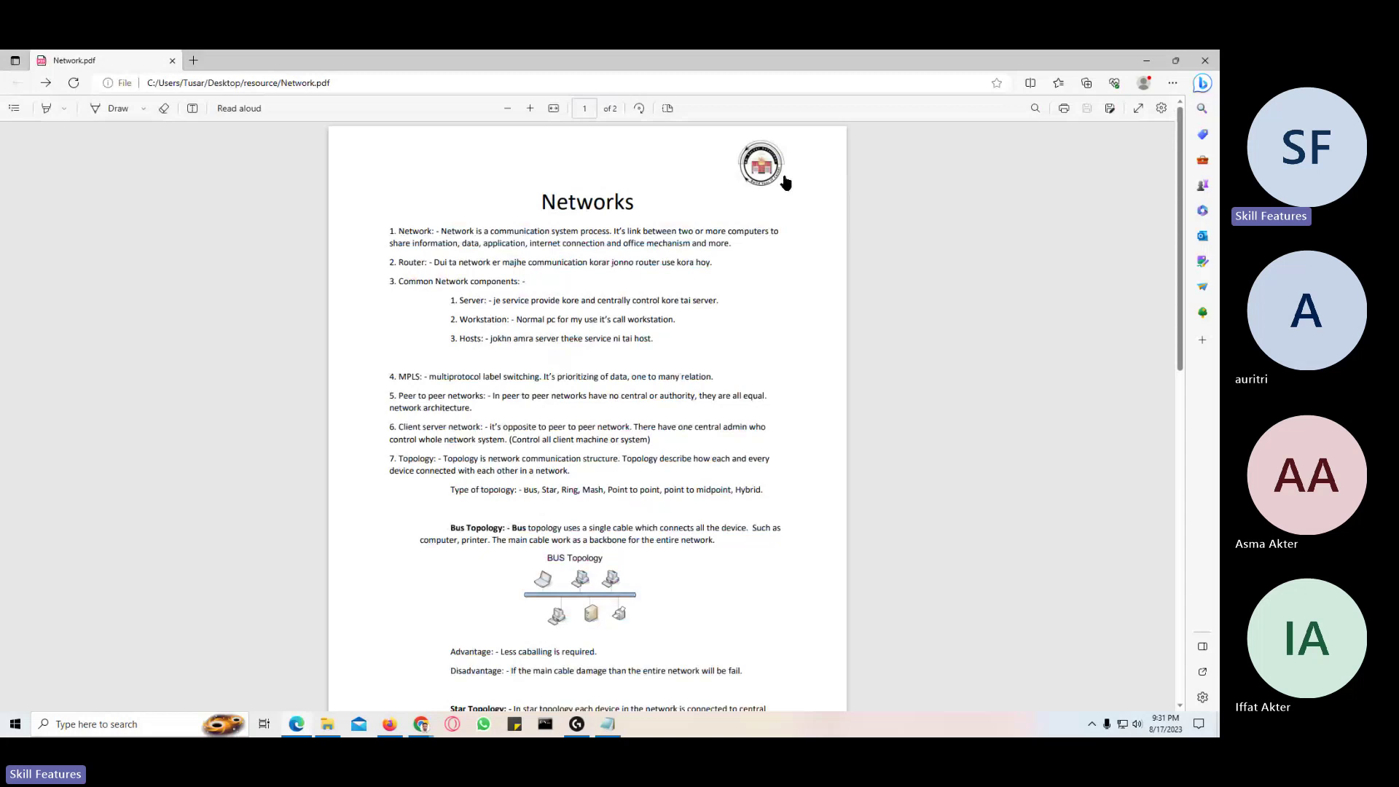
Step: Close the PDF, copy issuu.com from the link build notes, and open a new Chrome tab
key("ctrl+w")
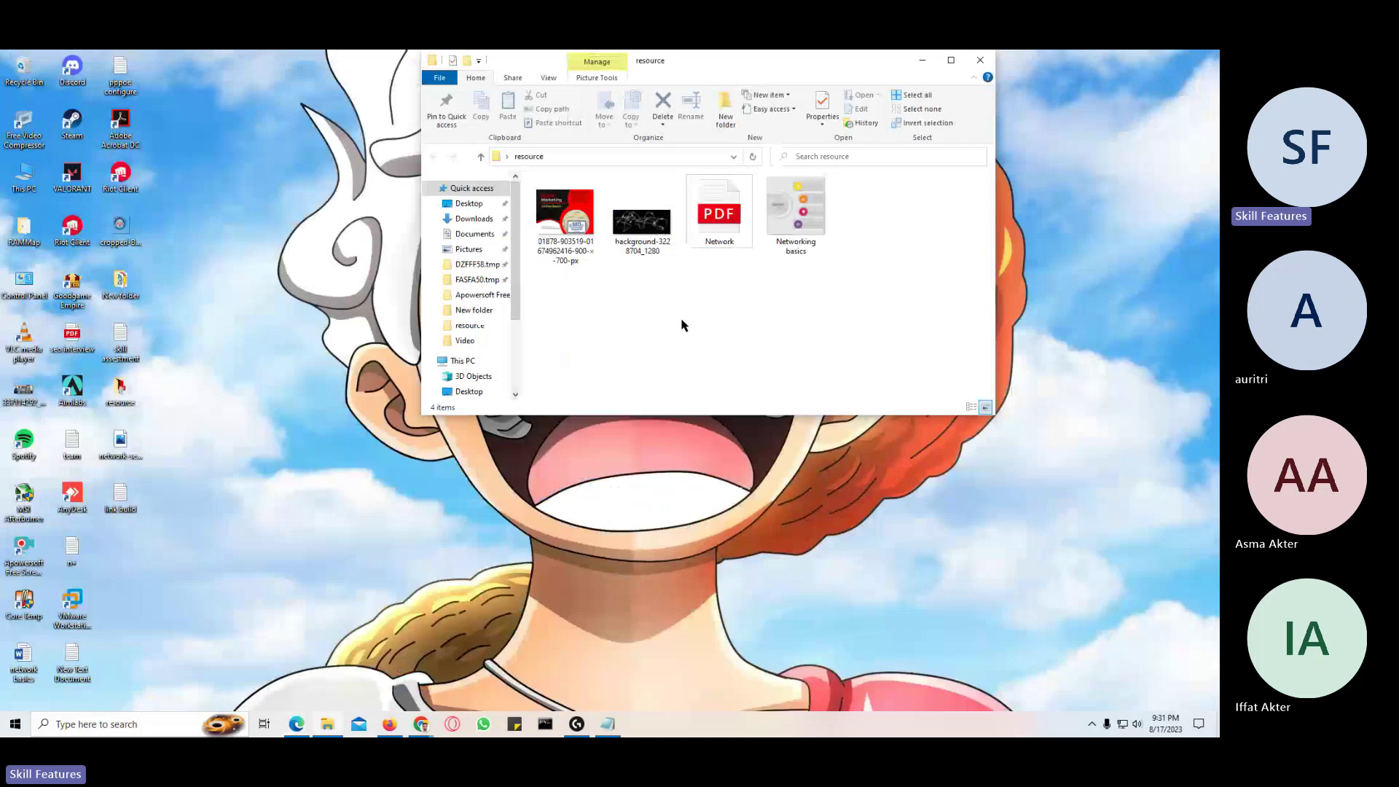
key("alt+Tab")
left_click_drag(423, 233, 375, 233)
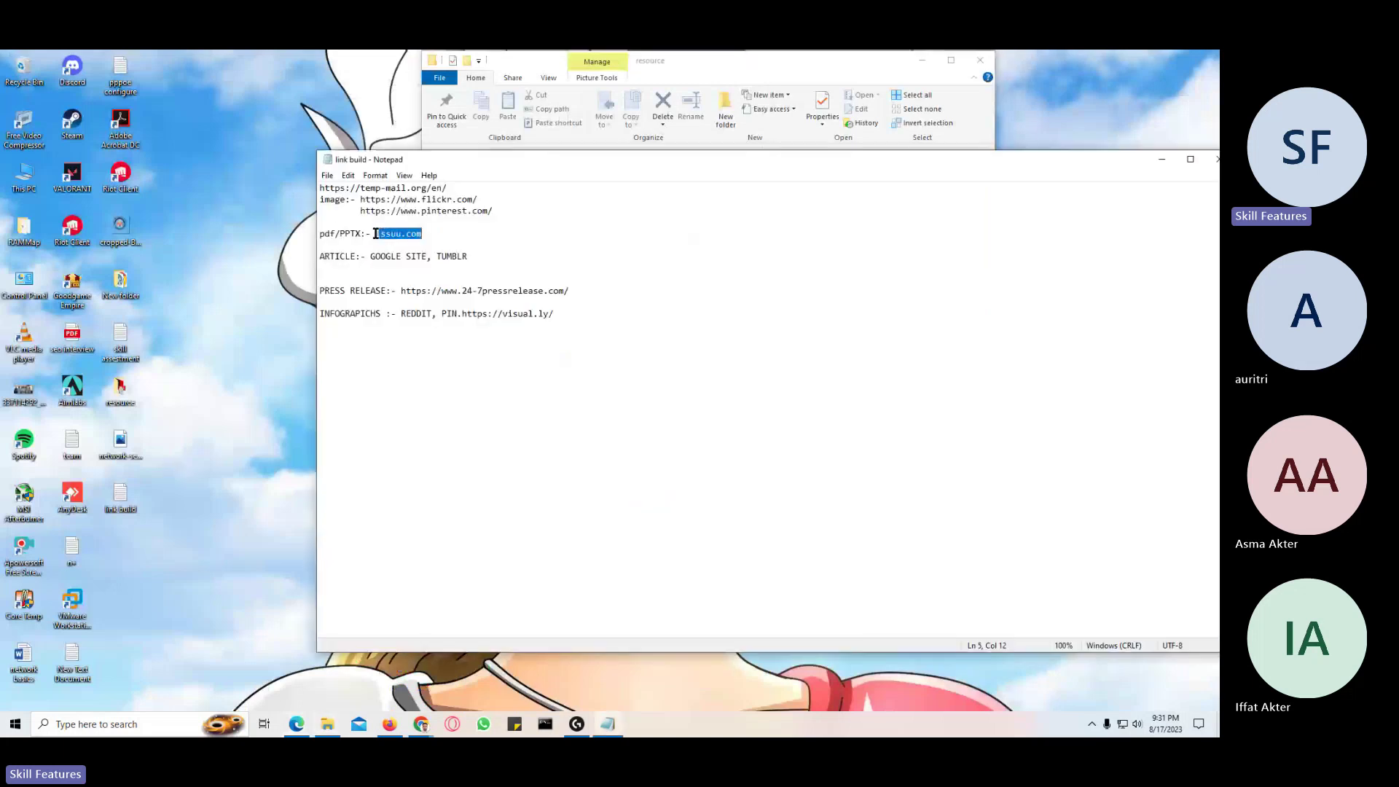
left_click(1162, 158)
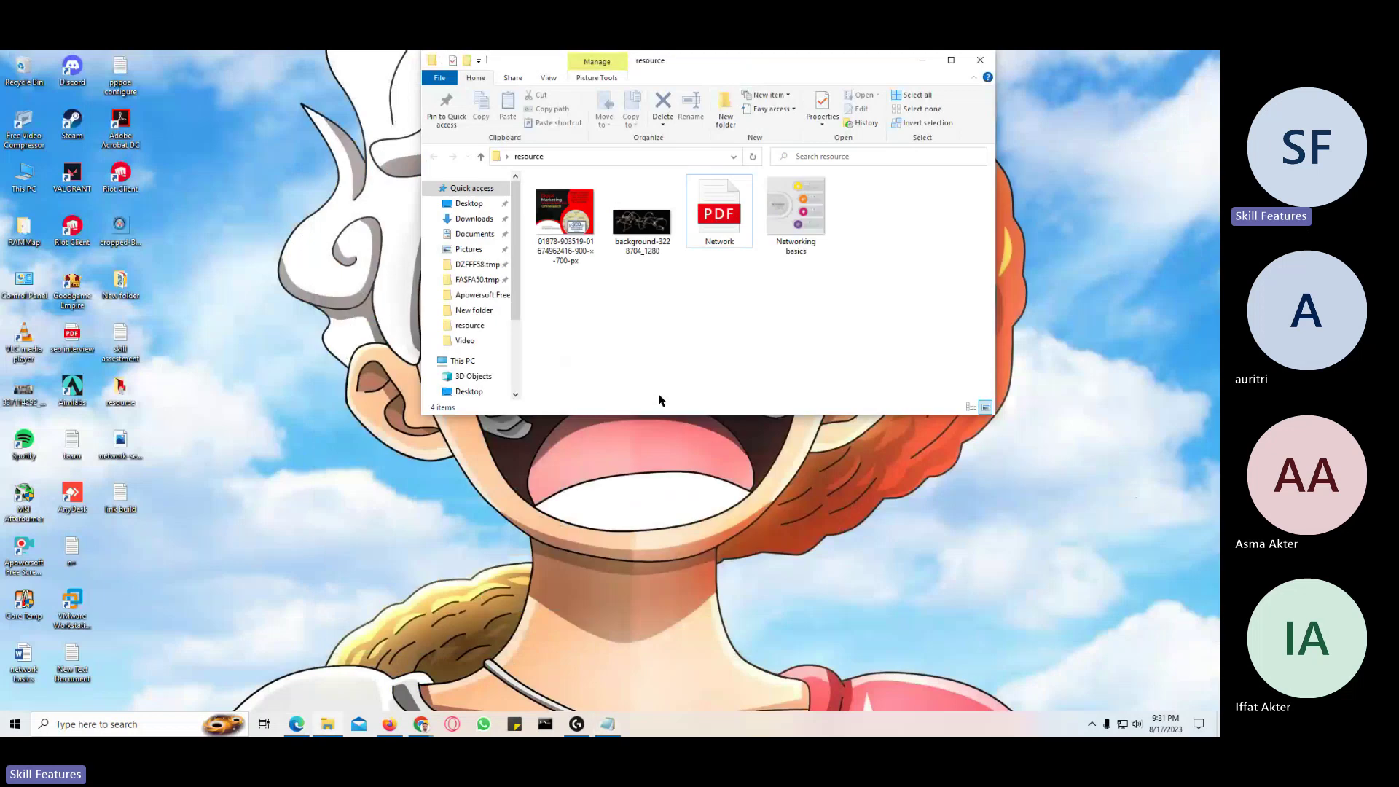
key("alt+Tab")
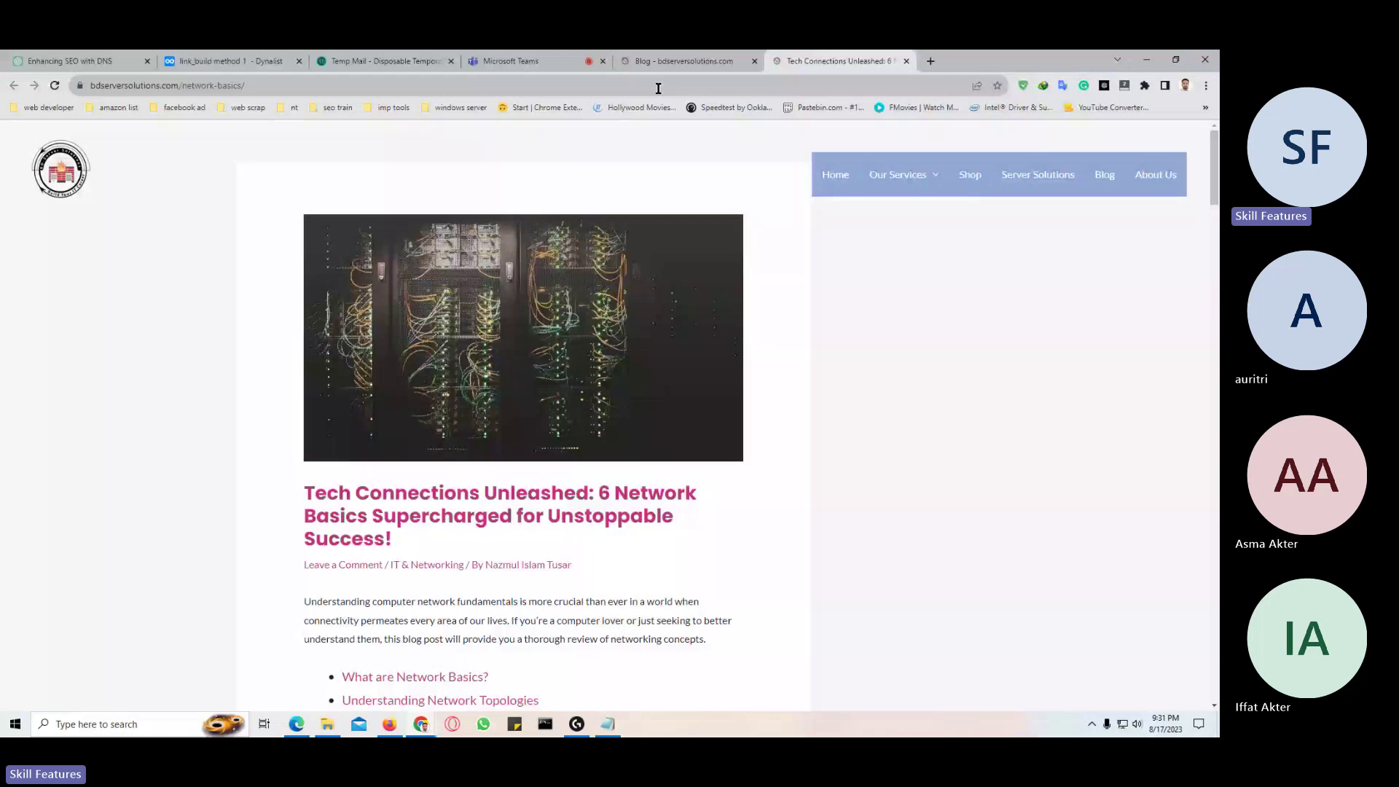
key("ctrl+t")
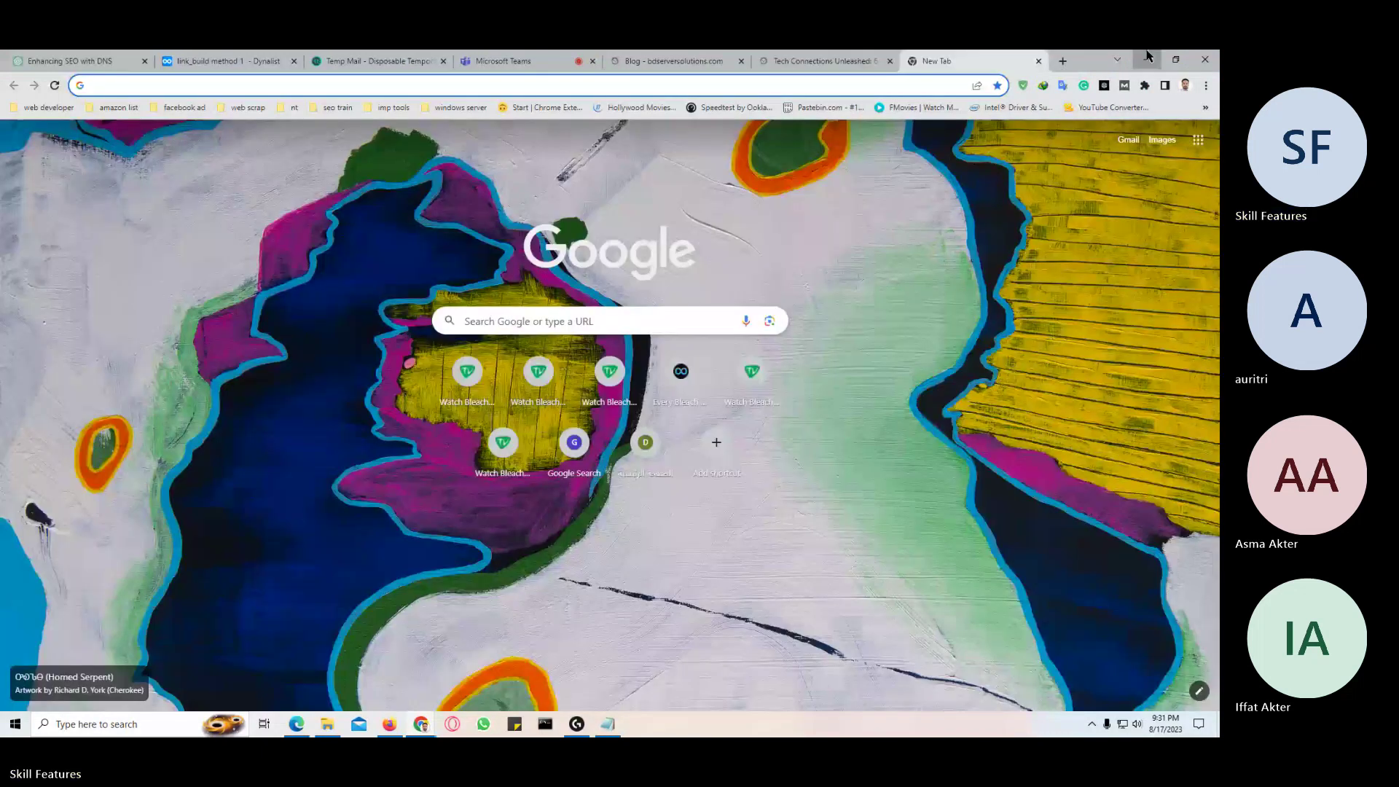
Step: Load issuu.com in a new tab of the incognito window
left_click(1147, 58)
left_click(420, 723)
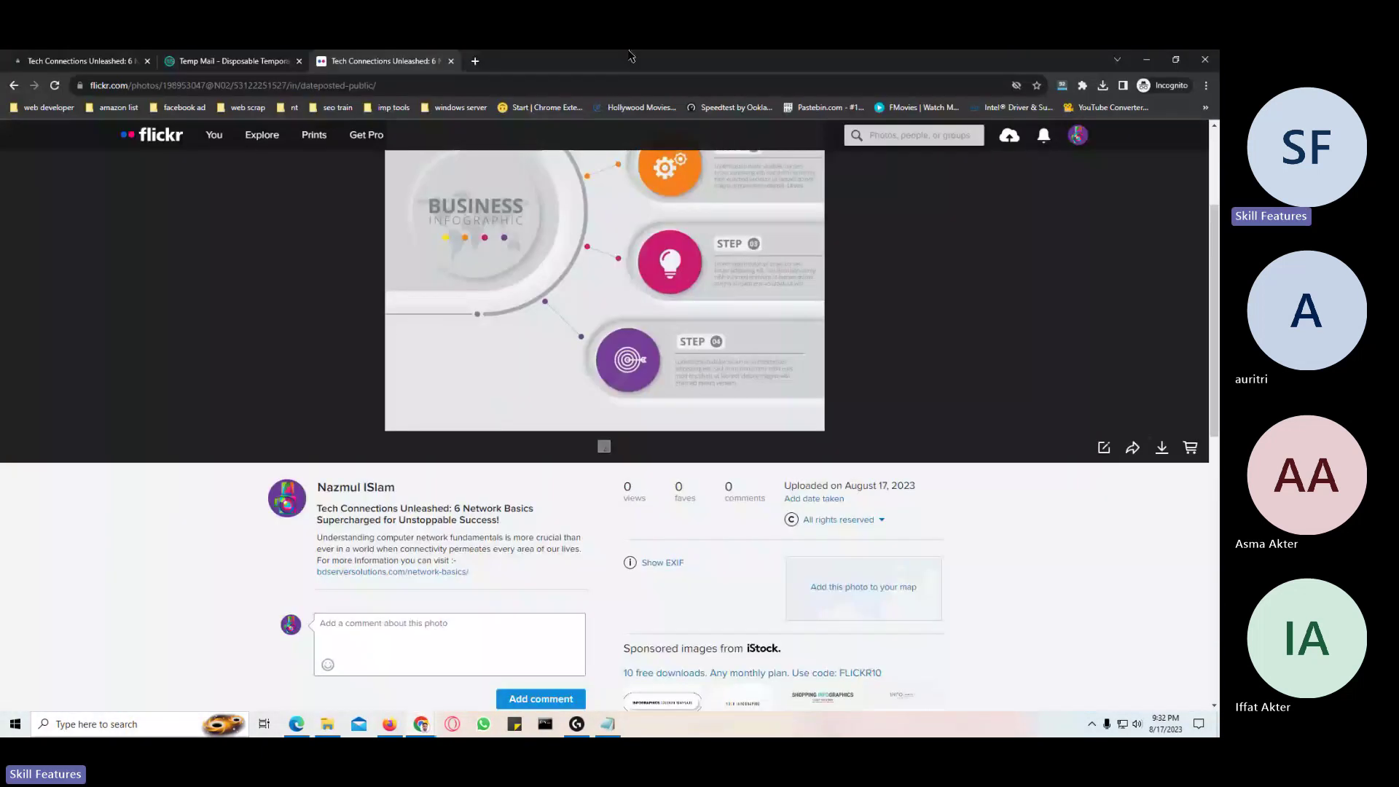
left_click(475, 63)
type("issuu.com")
key("Return")
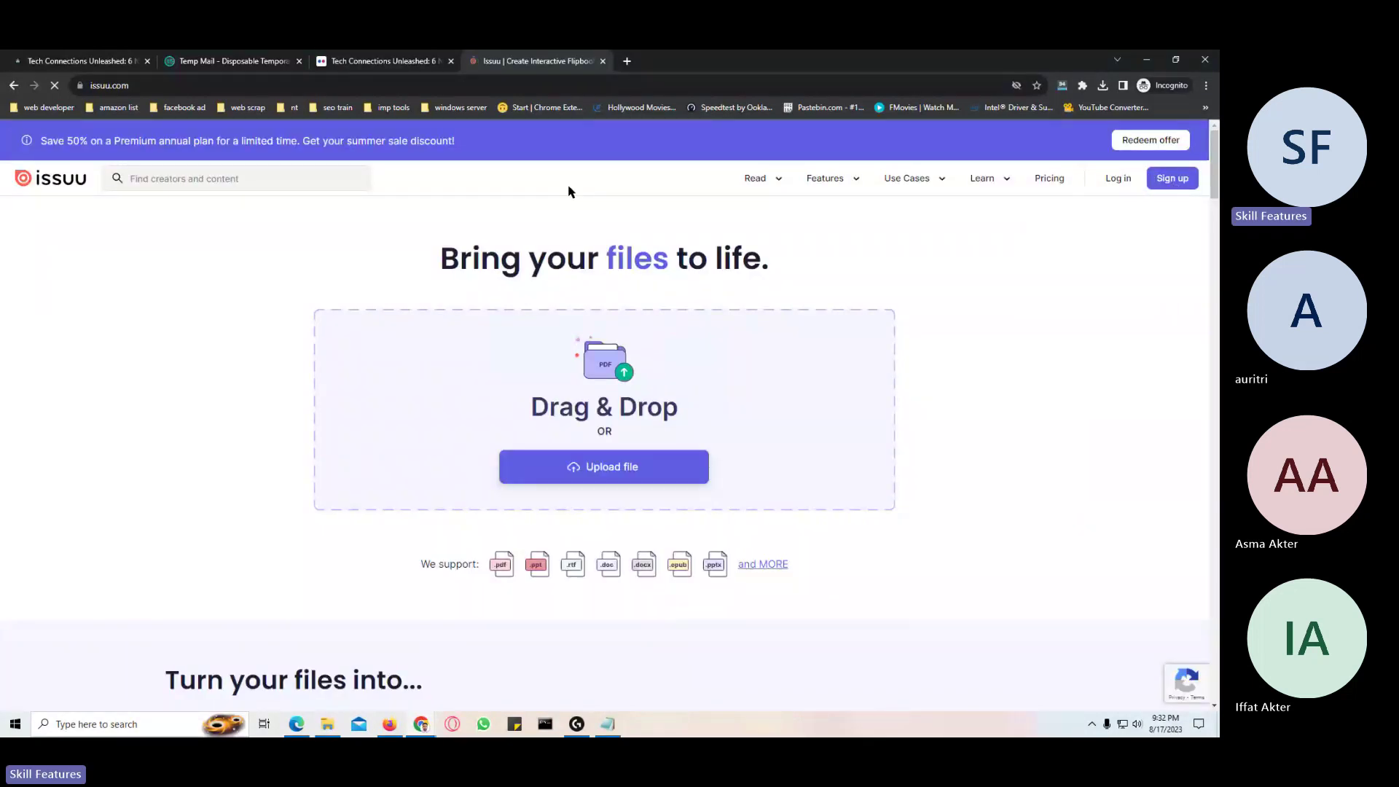
Step: Close the Flickr photo tab and go to the temporary mail tab
key("ctrl+shift+Tab")
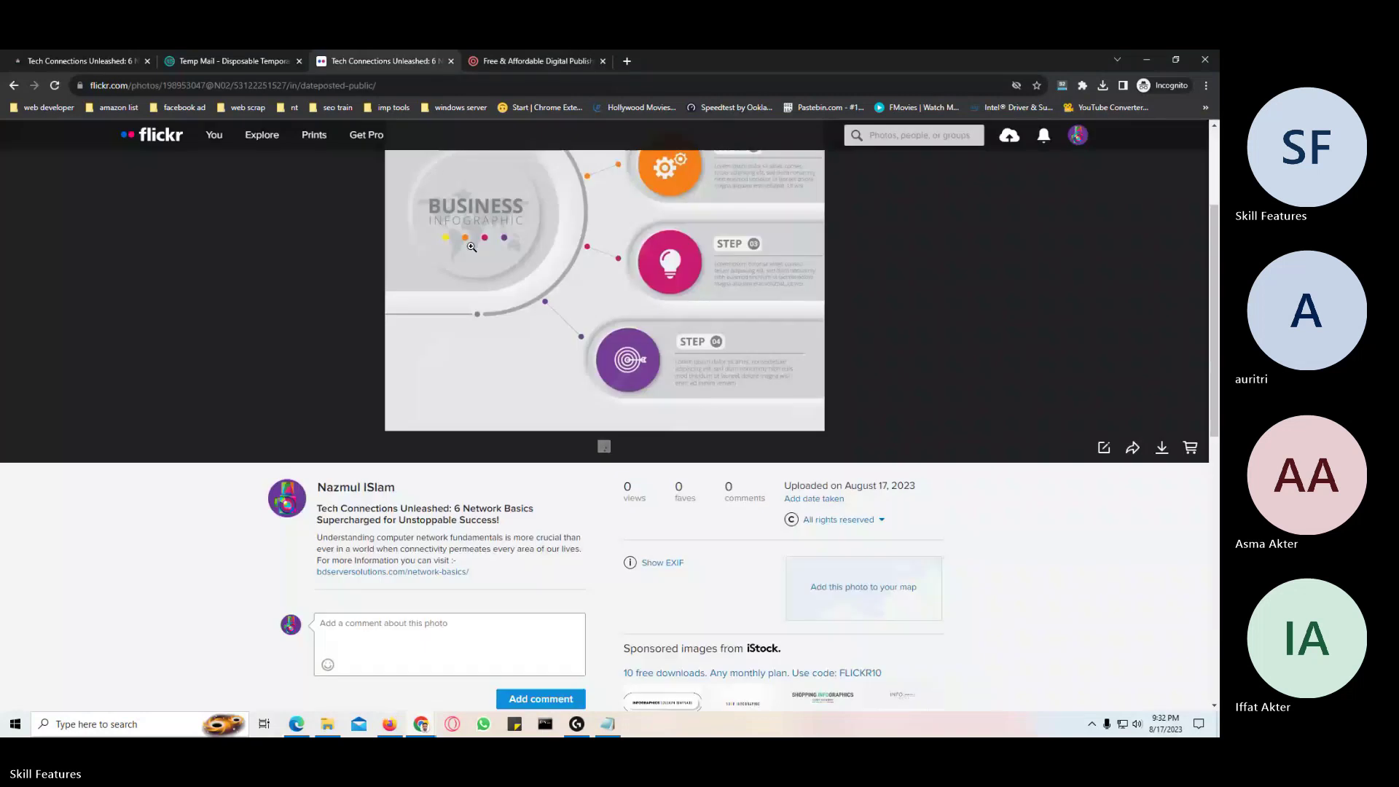
key("ctrl+w")
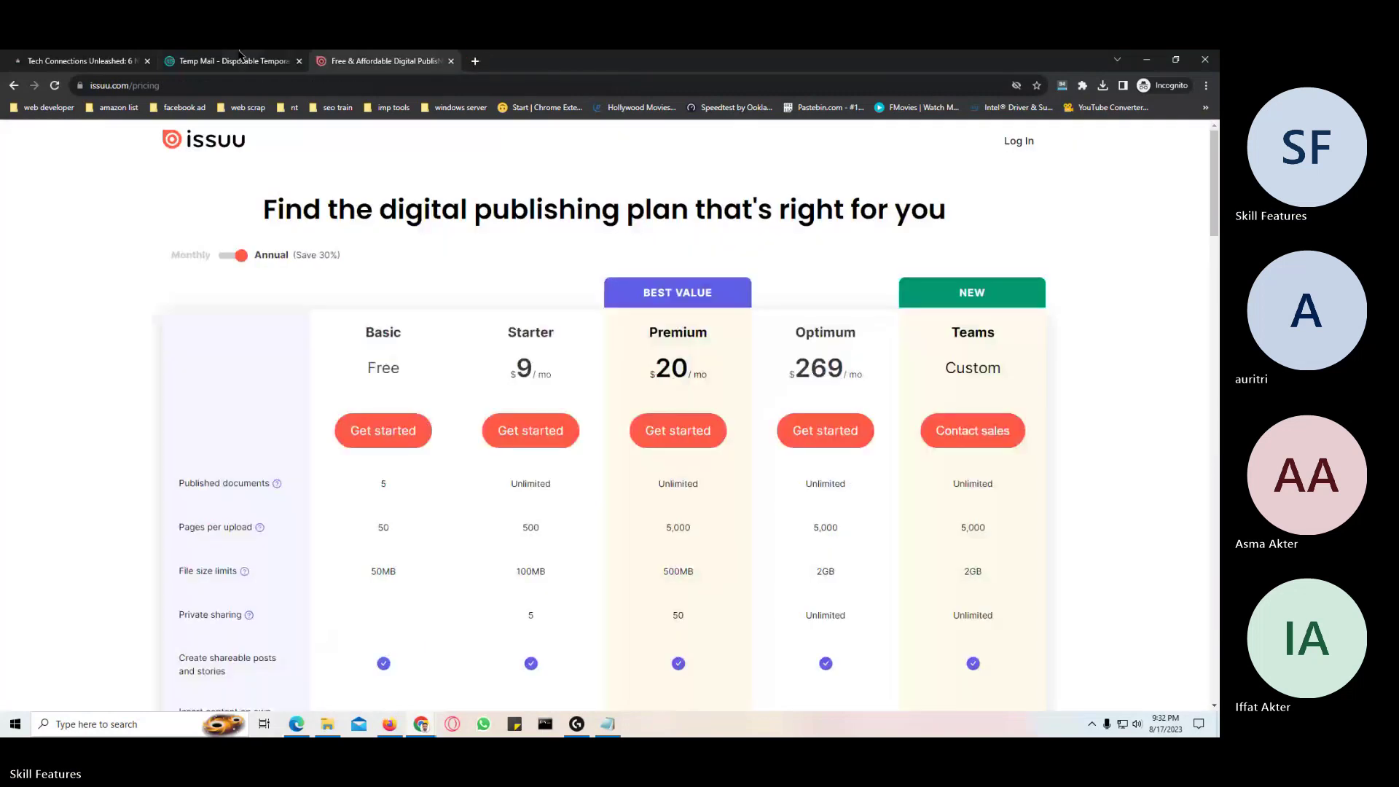
left_click(241, 59)
Step: Copy the temporary e-mail address and start the free Basic sign-up with autofilled names
left_click(430, 182)
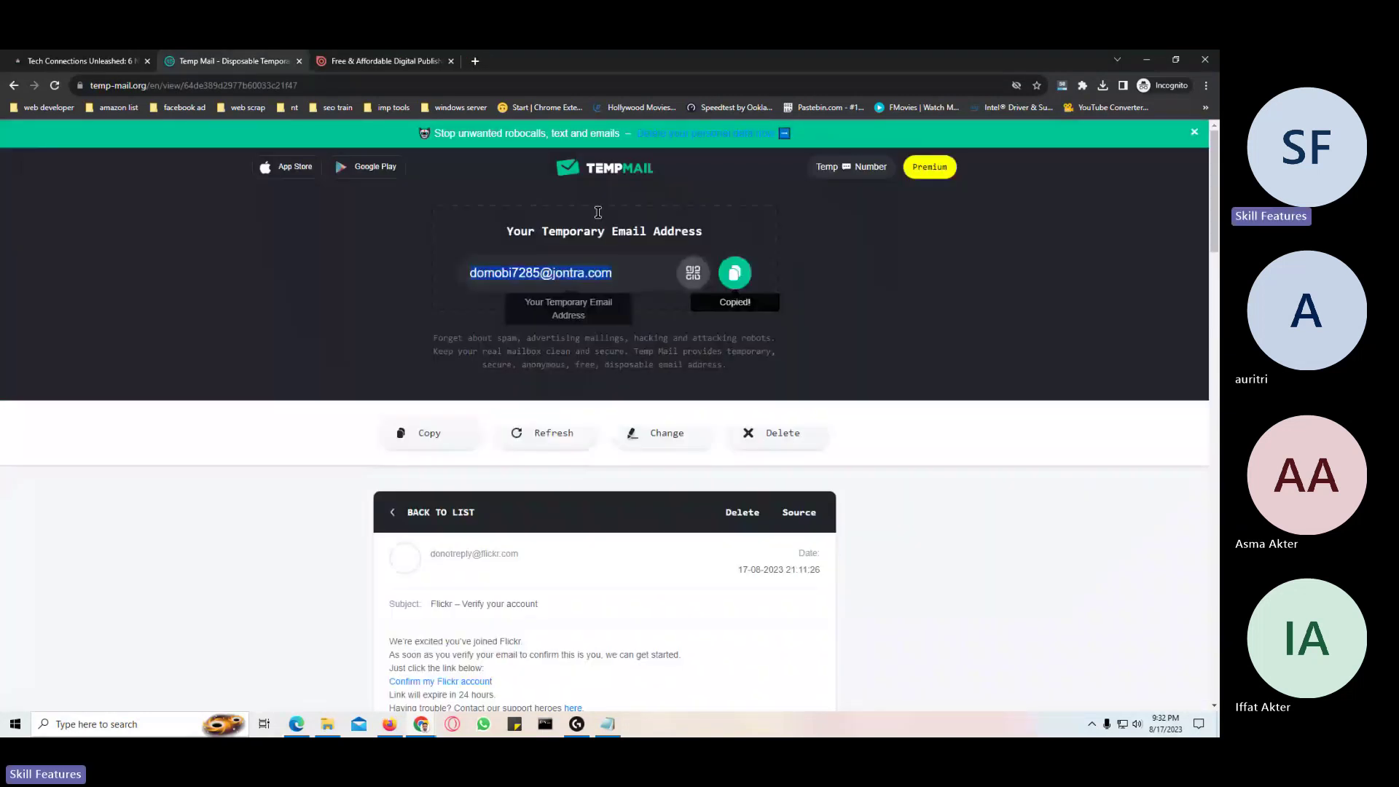
key("ctrl+Tab")
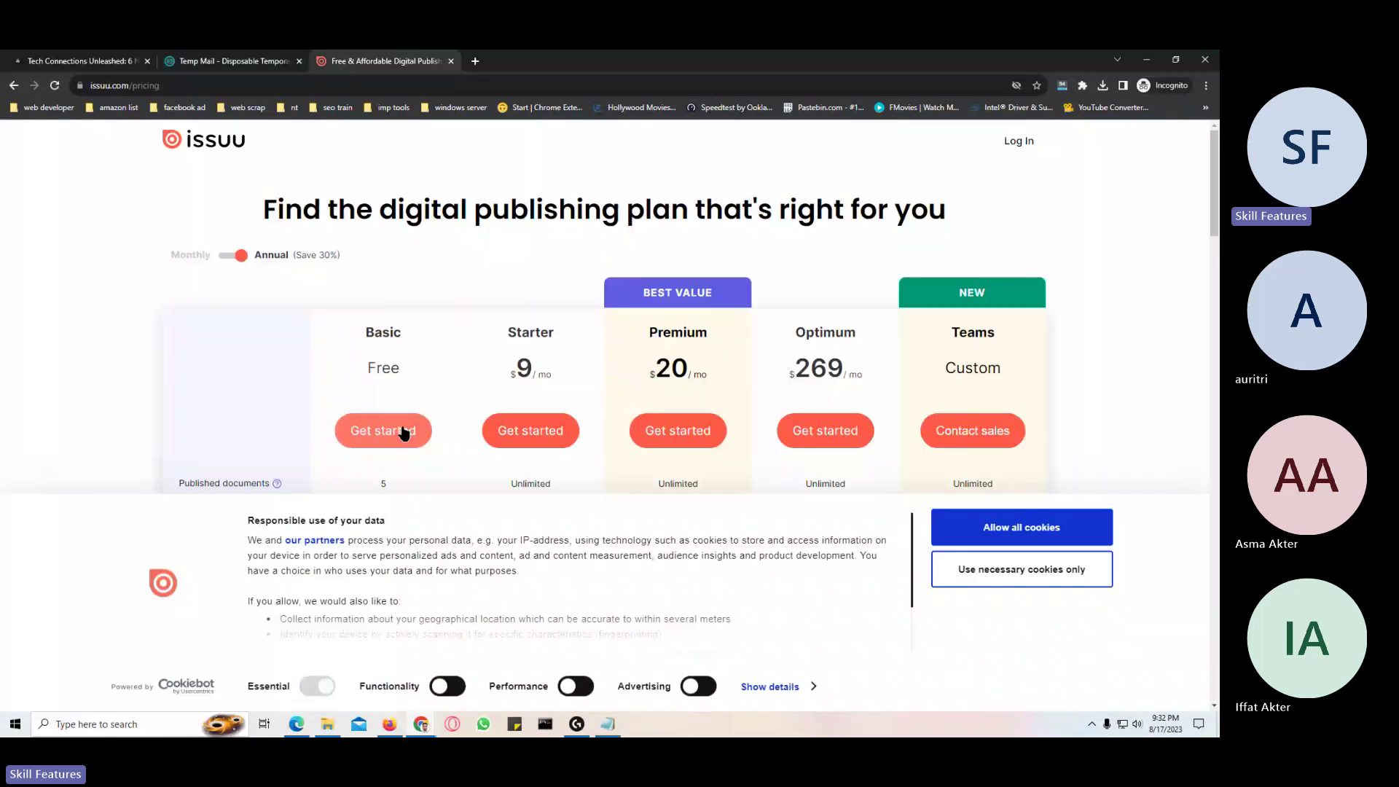
left_click(404, 434)
left_click(335, 332)
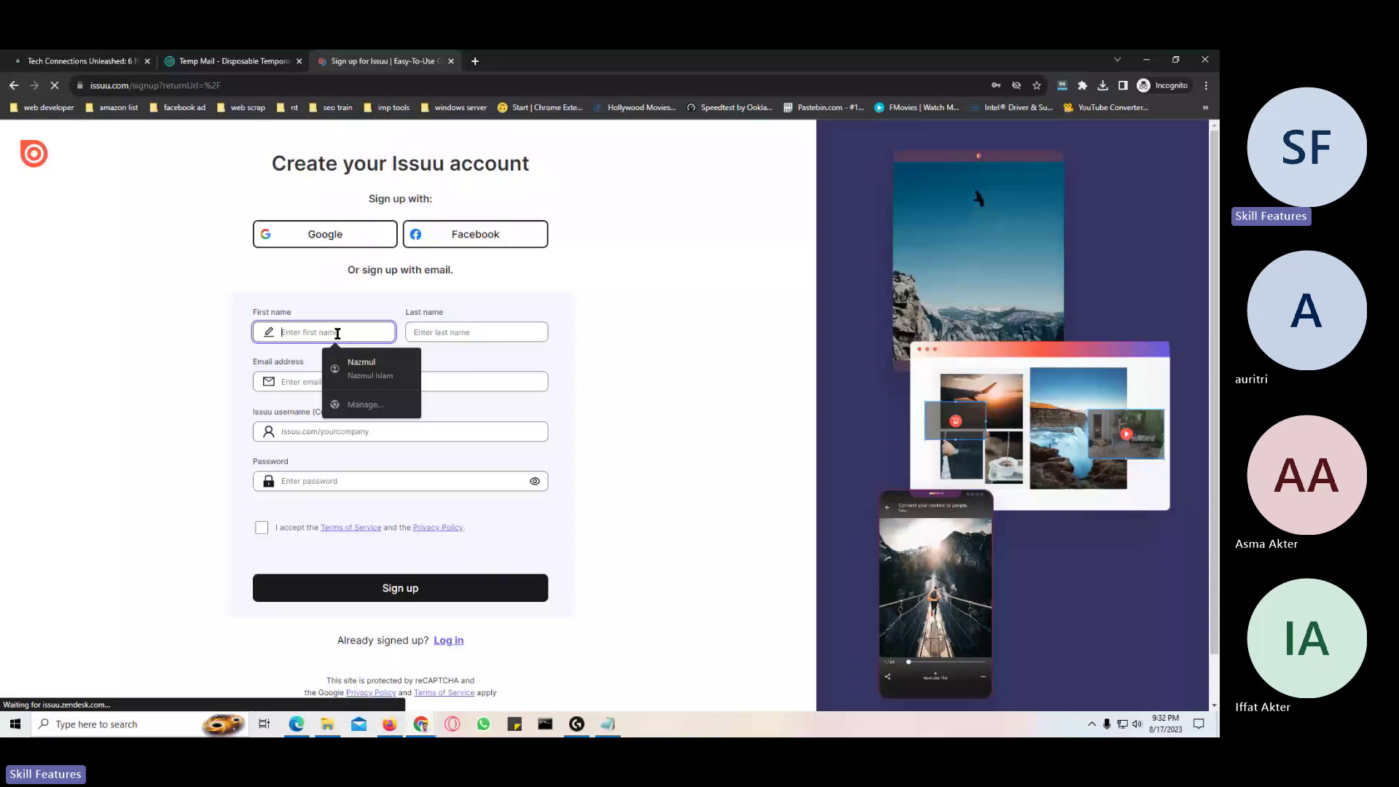
left_click(362, 368)
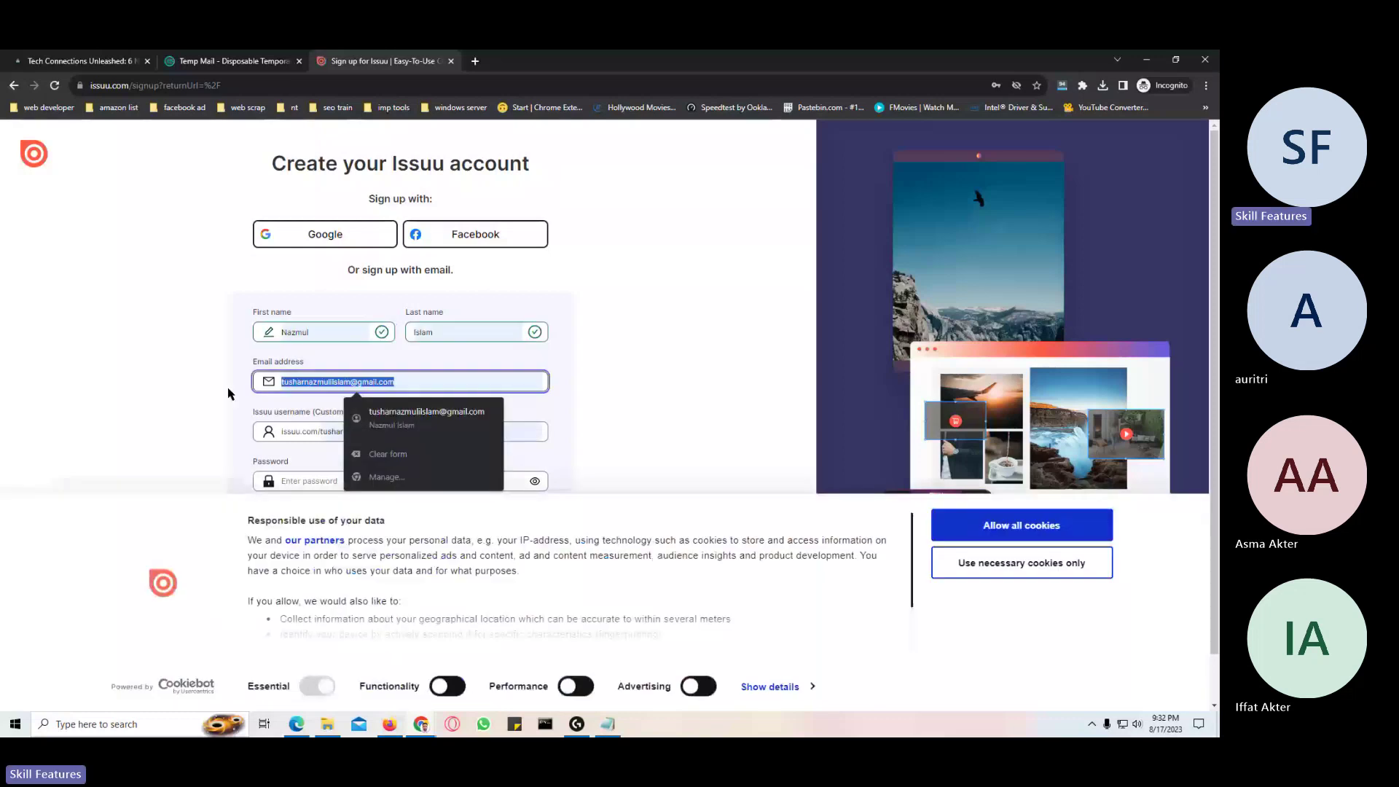
Step: Enter the temporary e-mail and a username made from it without the domain
key("ctrl+v")
scroll(324, 381, "down", 1)
left_click(324, 380)
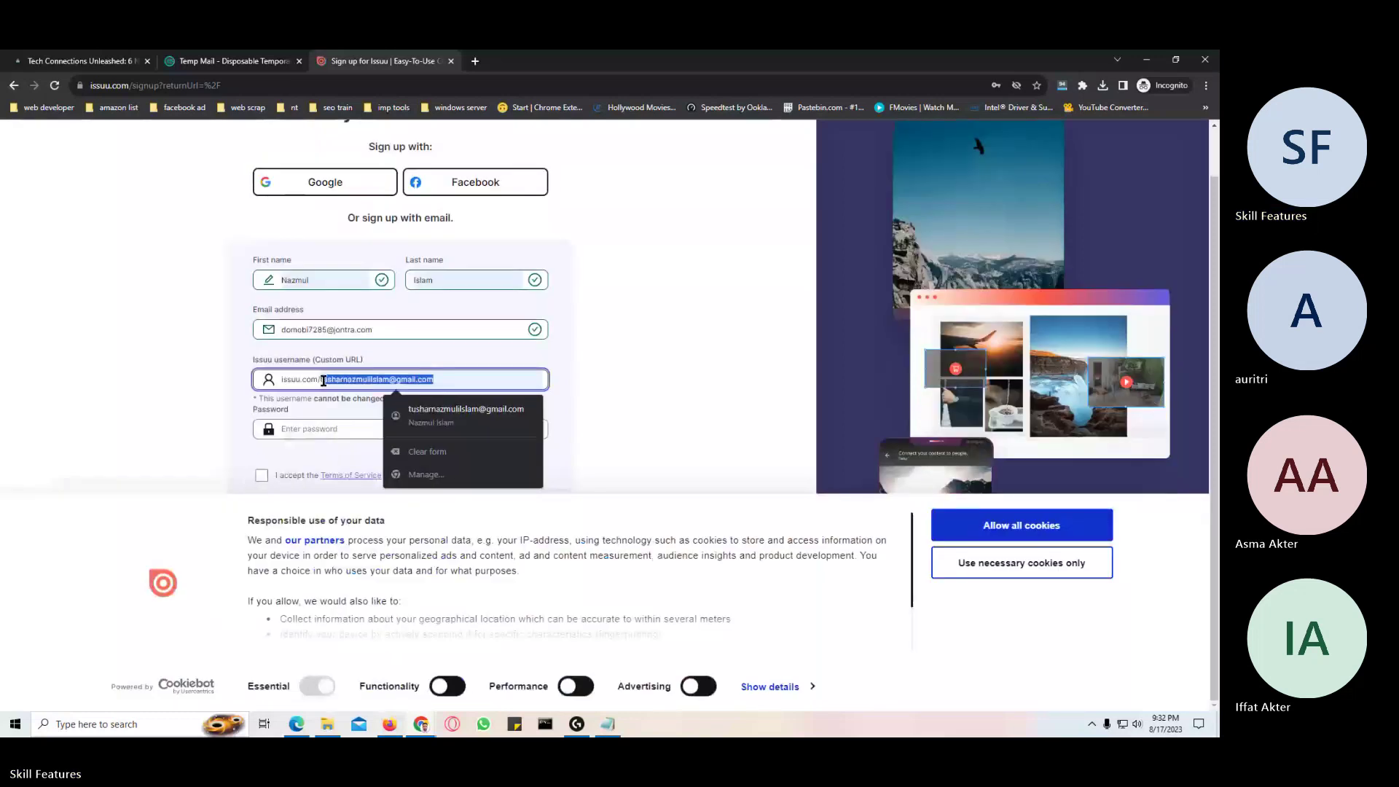
right_click(359, 379)
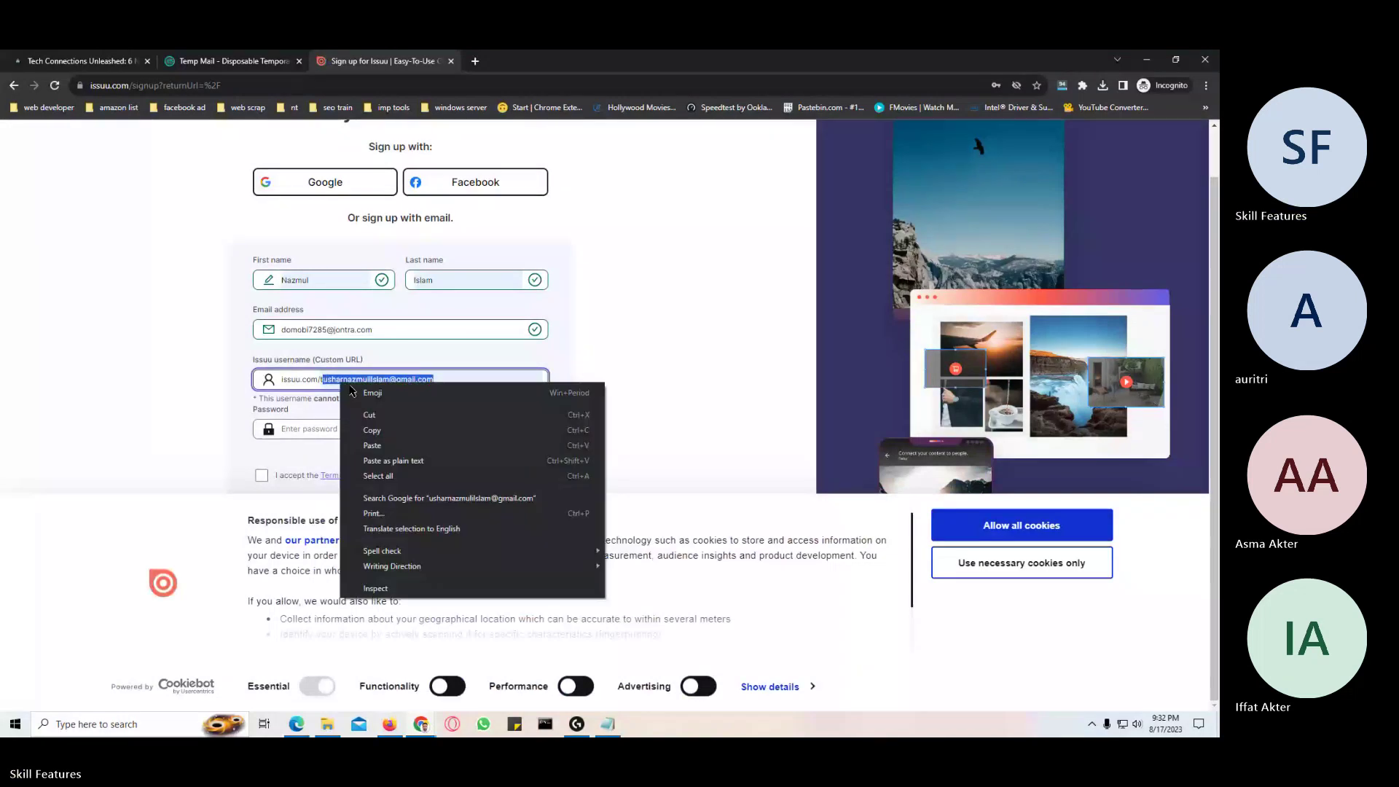
left_click(375, 472)
left_click_drag(412, 379, 366, 373)
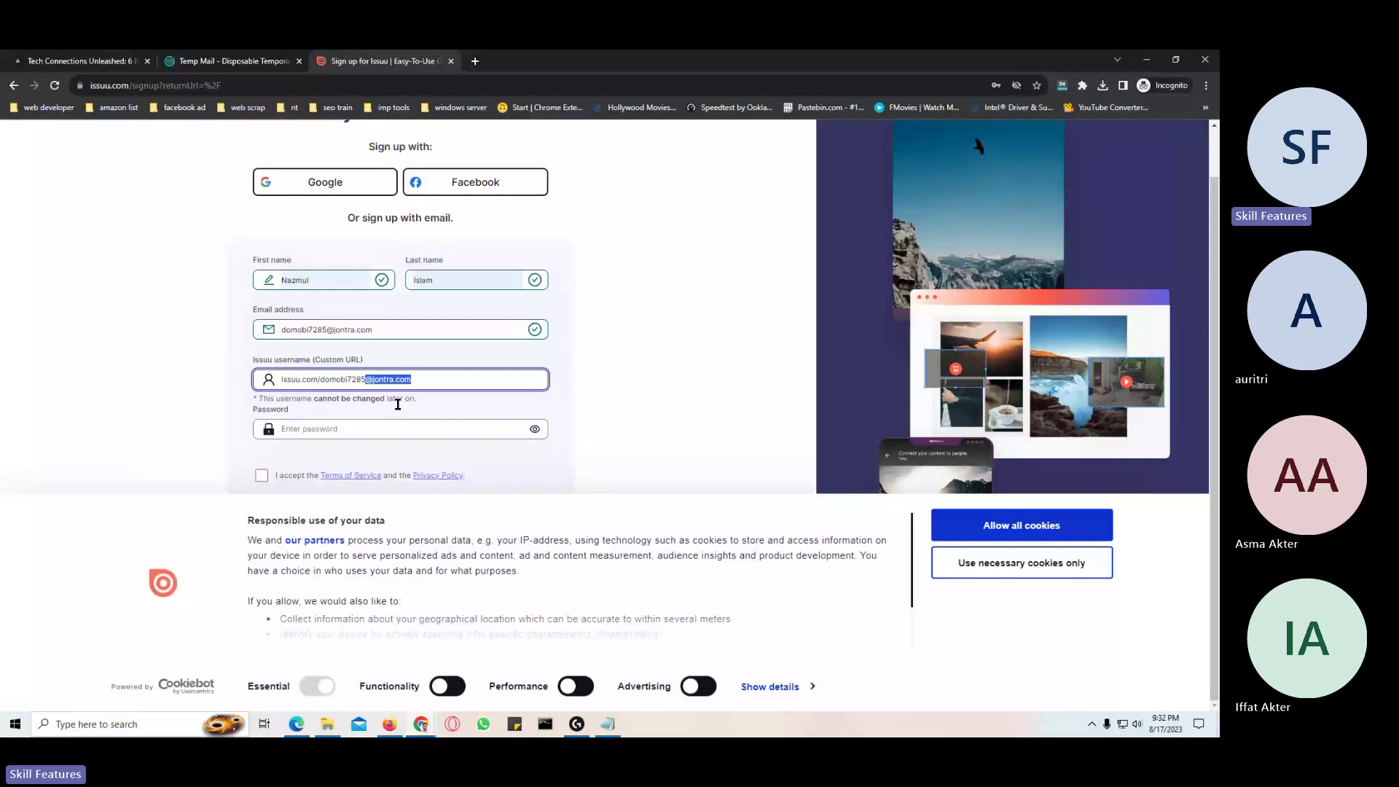
key("BackSpace")
key("Tab")
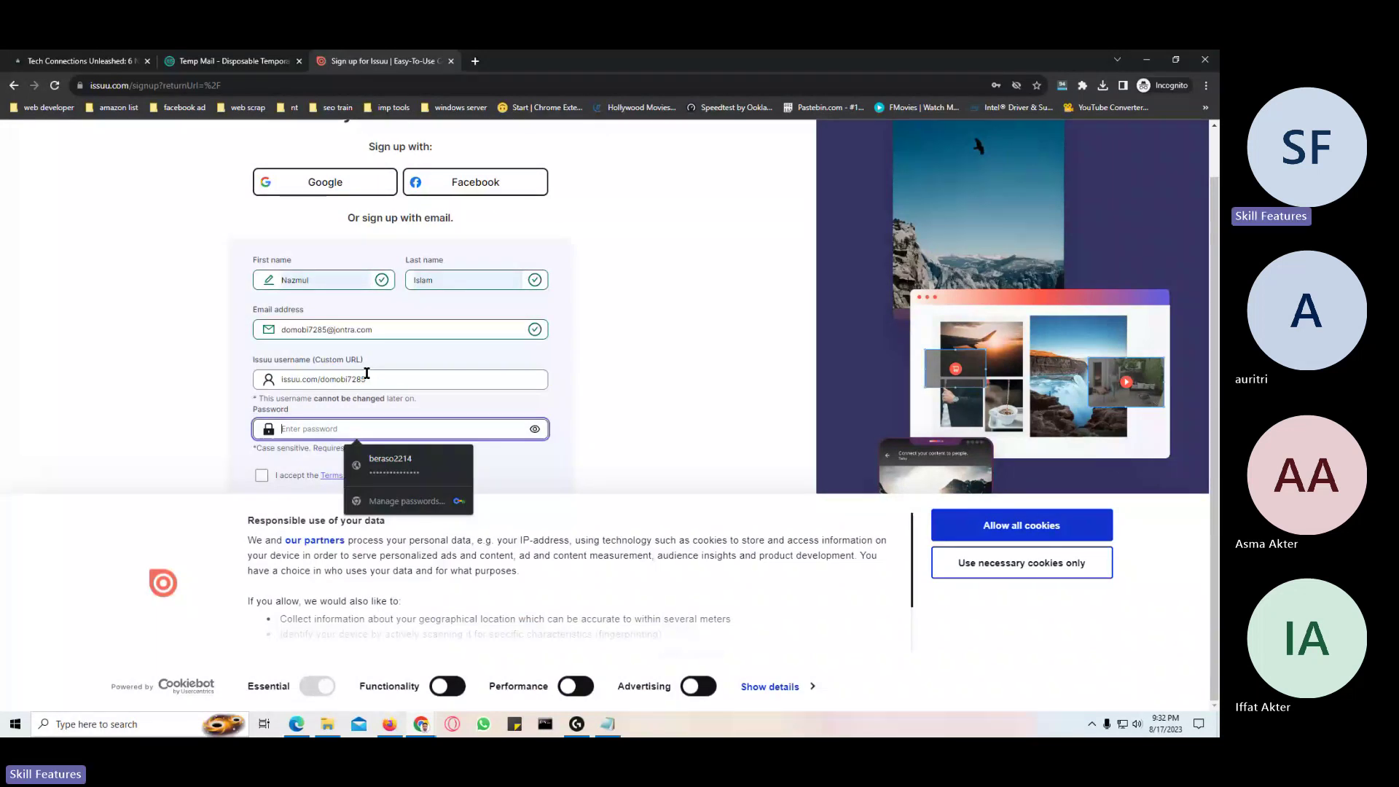
double_click(367, 375)
Step: Fill in the saved password, accept the terms of service, and allow all cookies
left_click(349, 429)
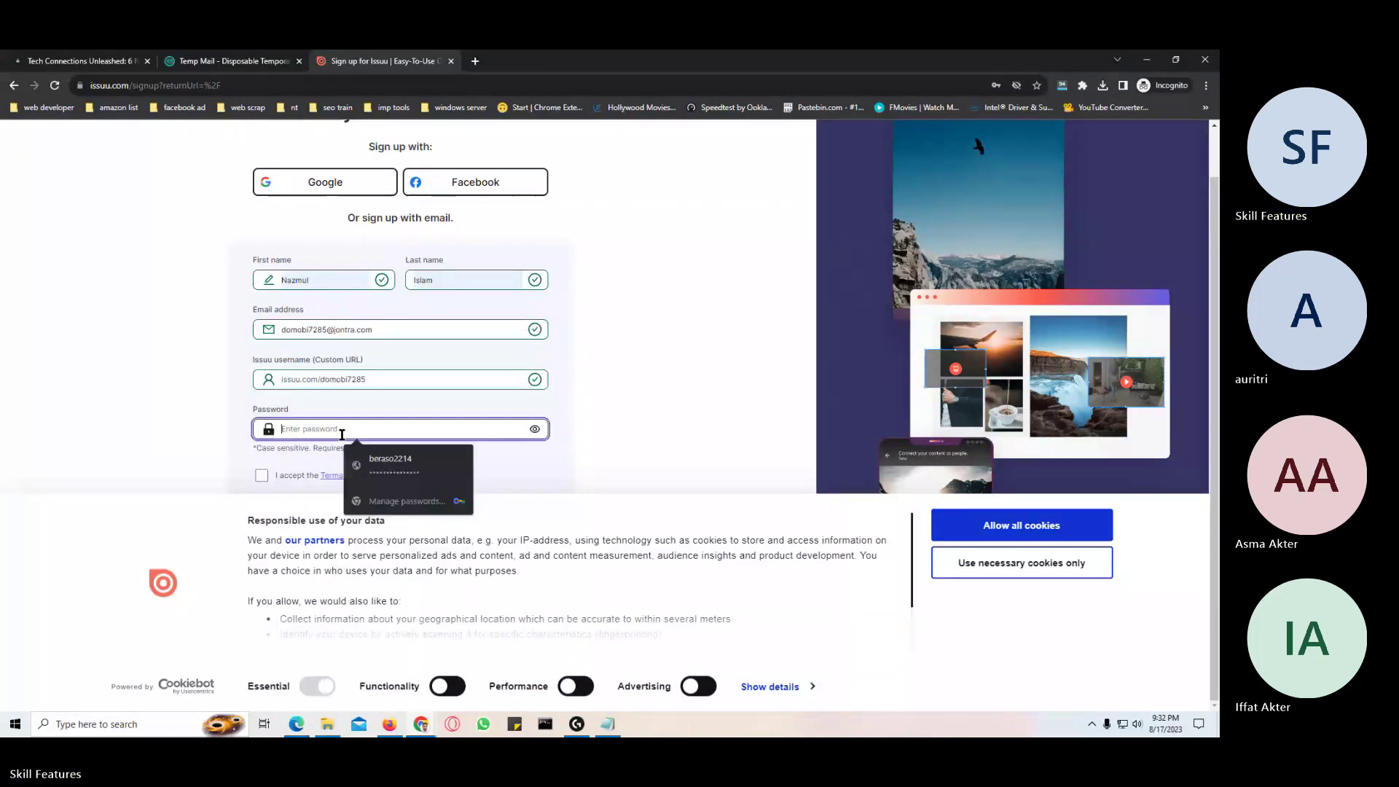
left_click(386, 457)
left_click(306, 474)
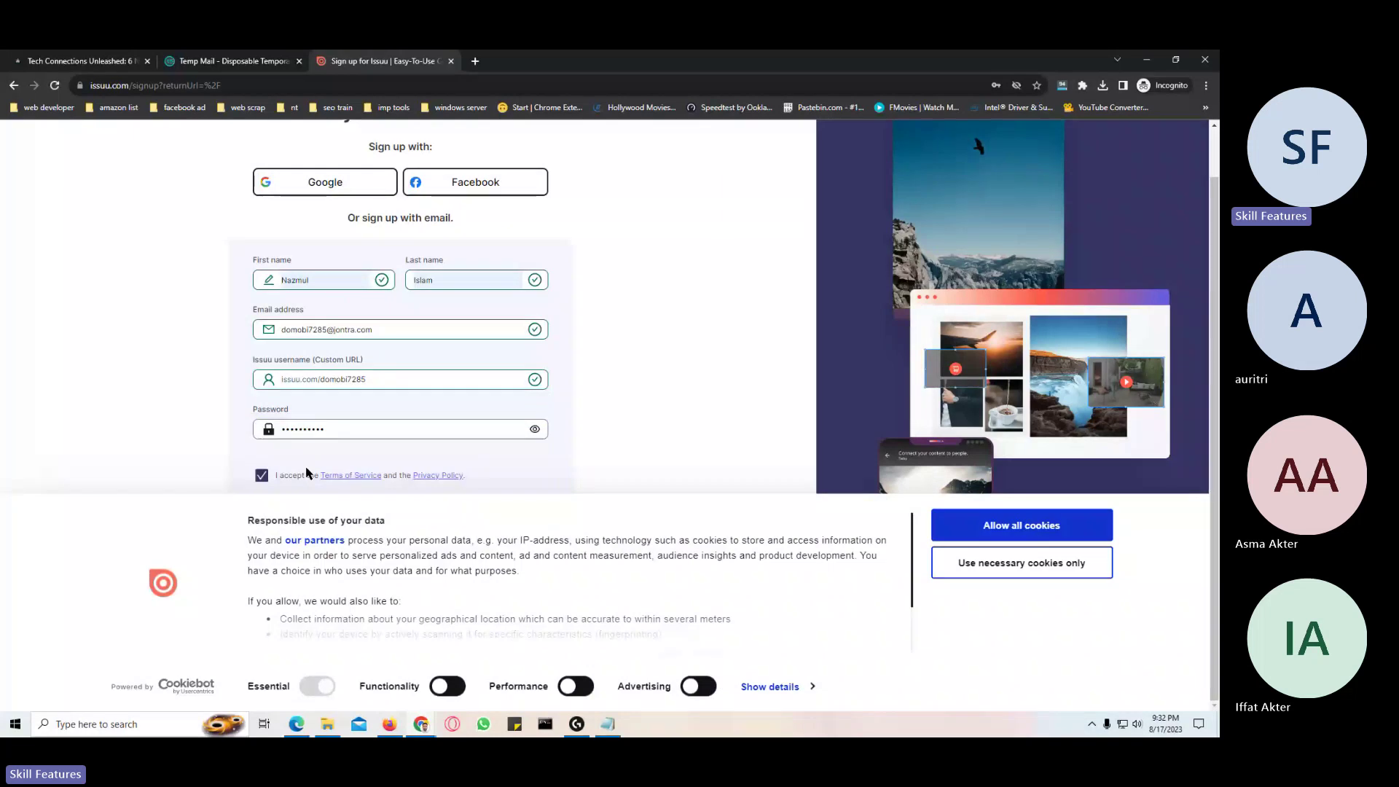
left_click(946, 527)
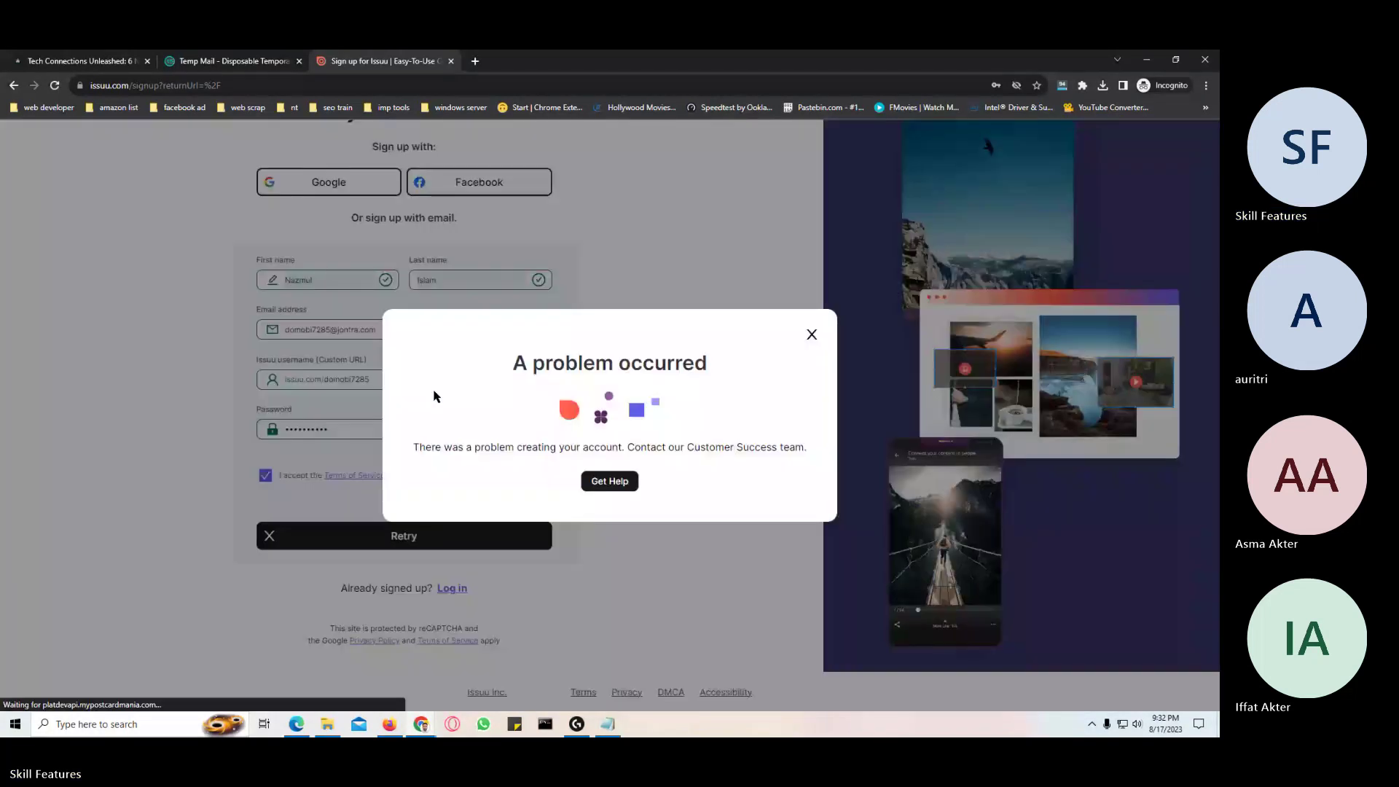
Step: Dismiss the error, retry sign-up, and pick the motorcycle squares in the reCAPTCHA
left_click(810, 340)
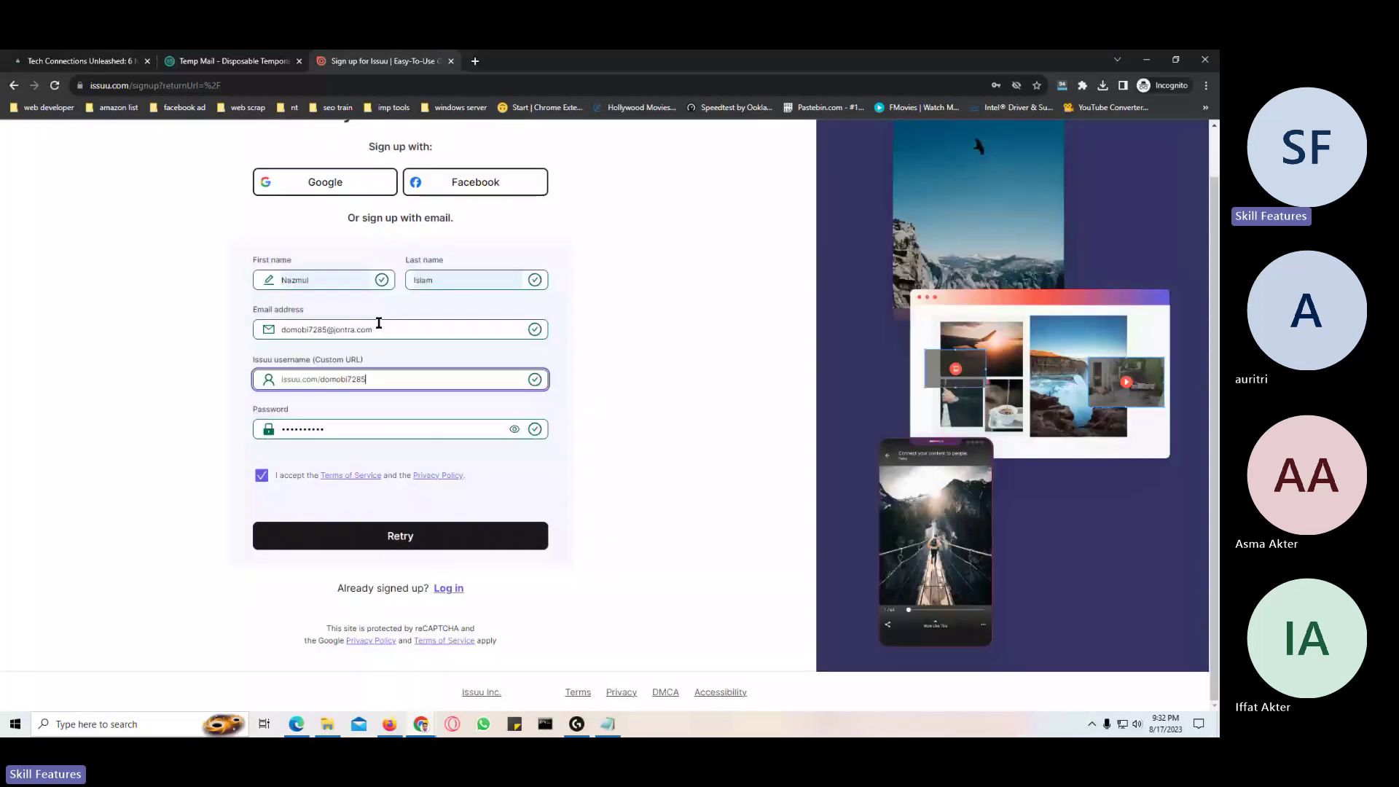
left_click(382, 537)
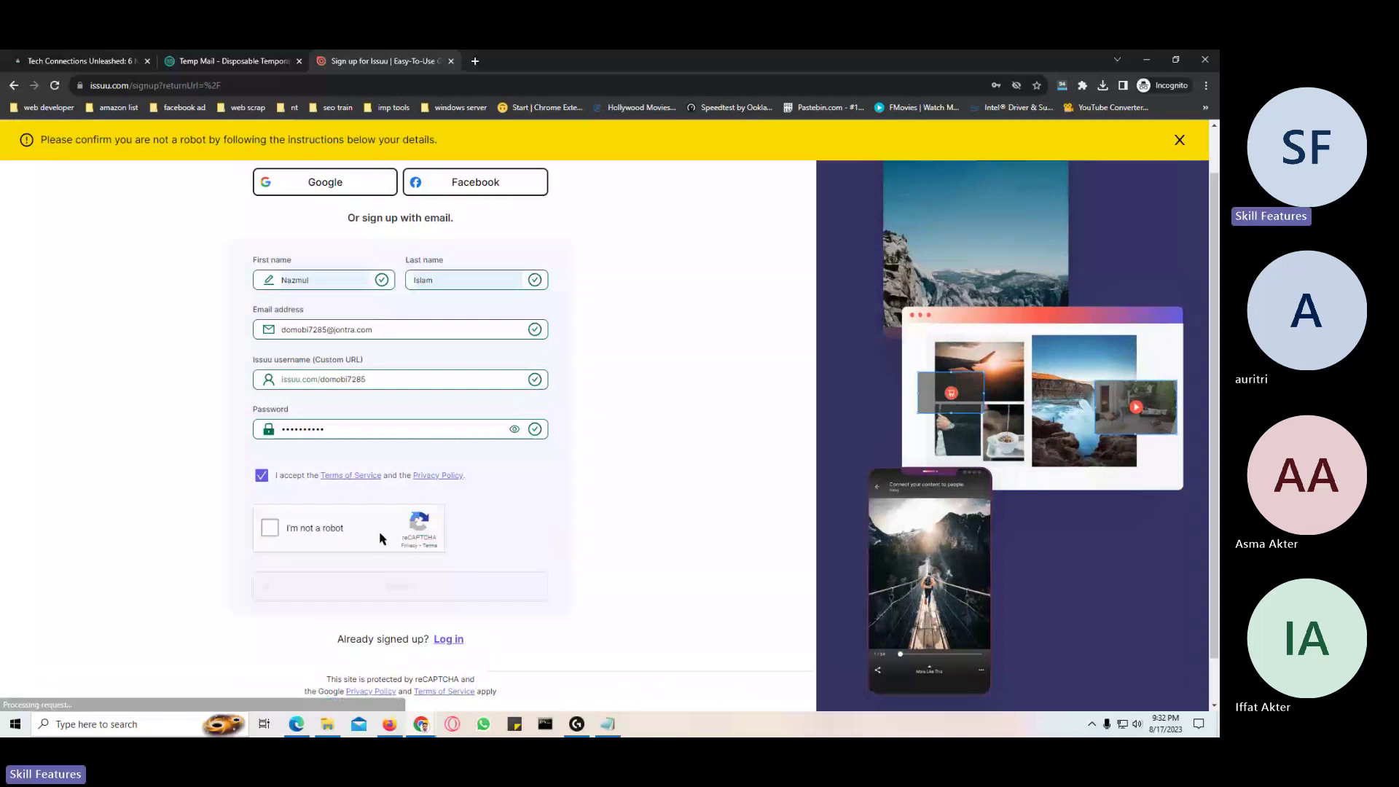
left_click(382, 509)
left_click(443, 509)
left_click(381, 570)
left_click(443, 570)
left_click(418, 627)
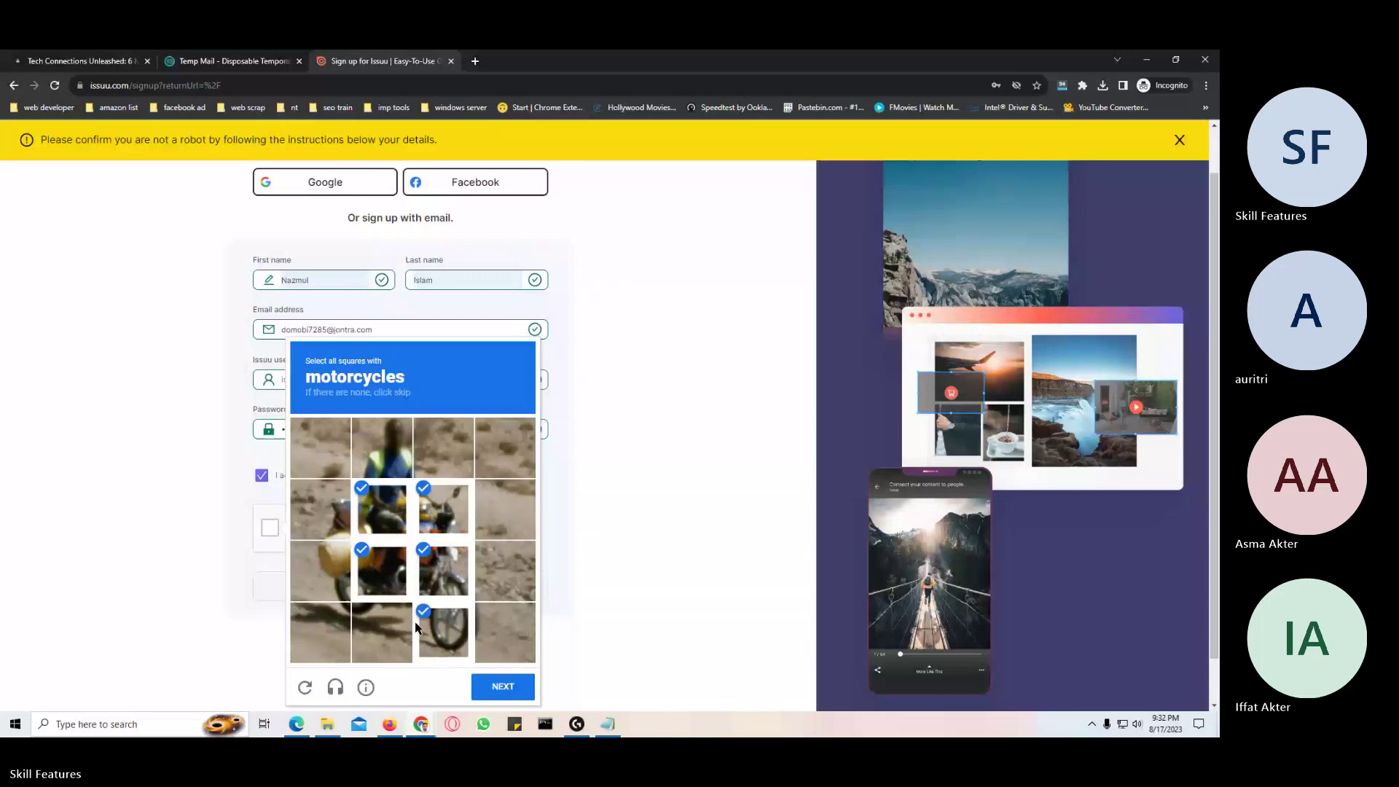
left_click(381, 623)
left_click(336, 620)
left_click(337, 554)
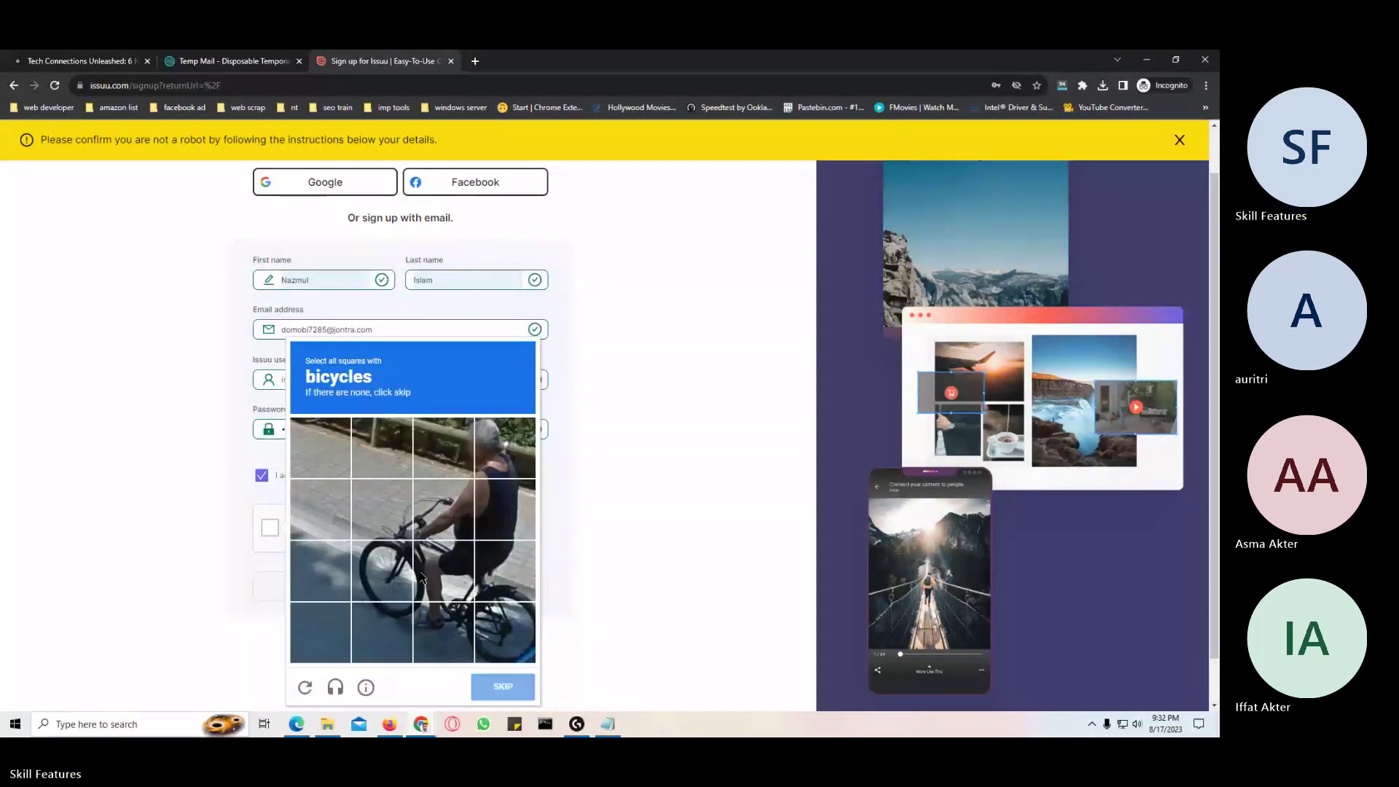
Step: Pick the bicycle squares and verify the reCAPTCHA challenge
left_click(421, 577)
left_click(505, 570)
left_click(505, 631)
left_click(444, 632)
left_click(382, 632)
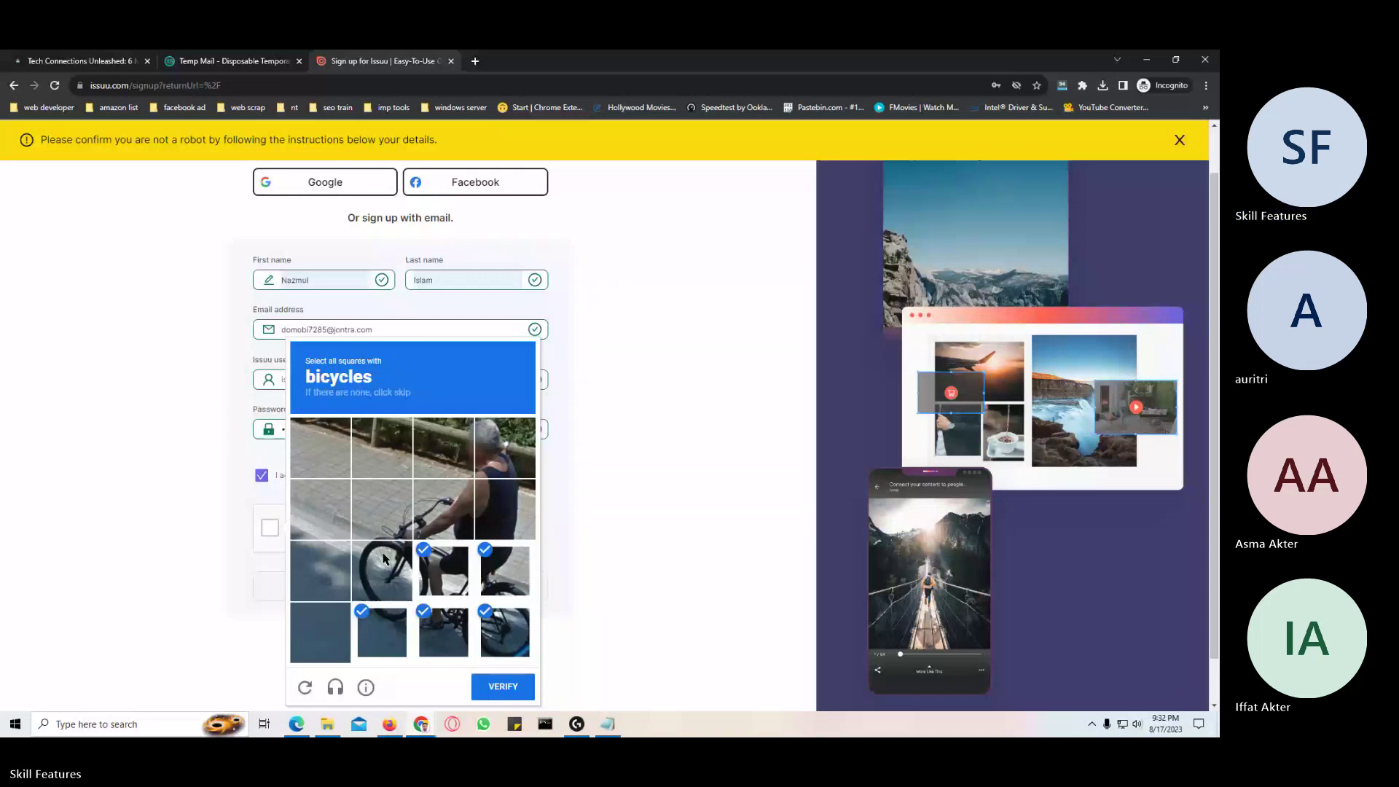
left_click(502, 686)
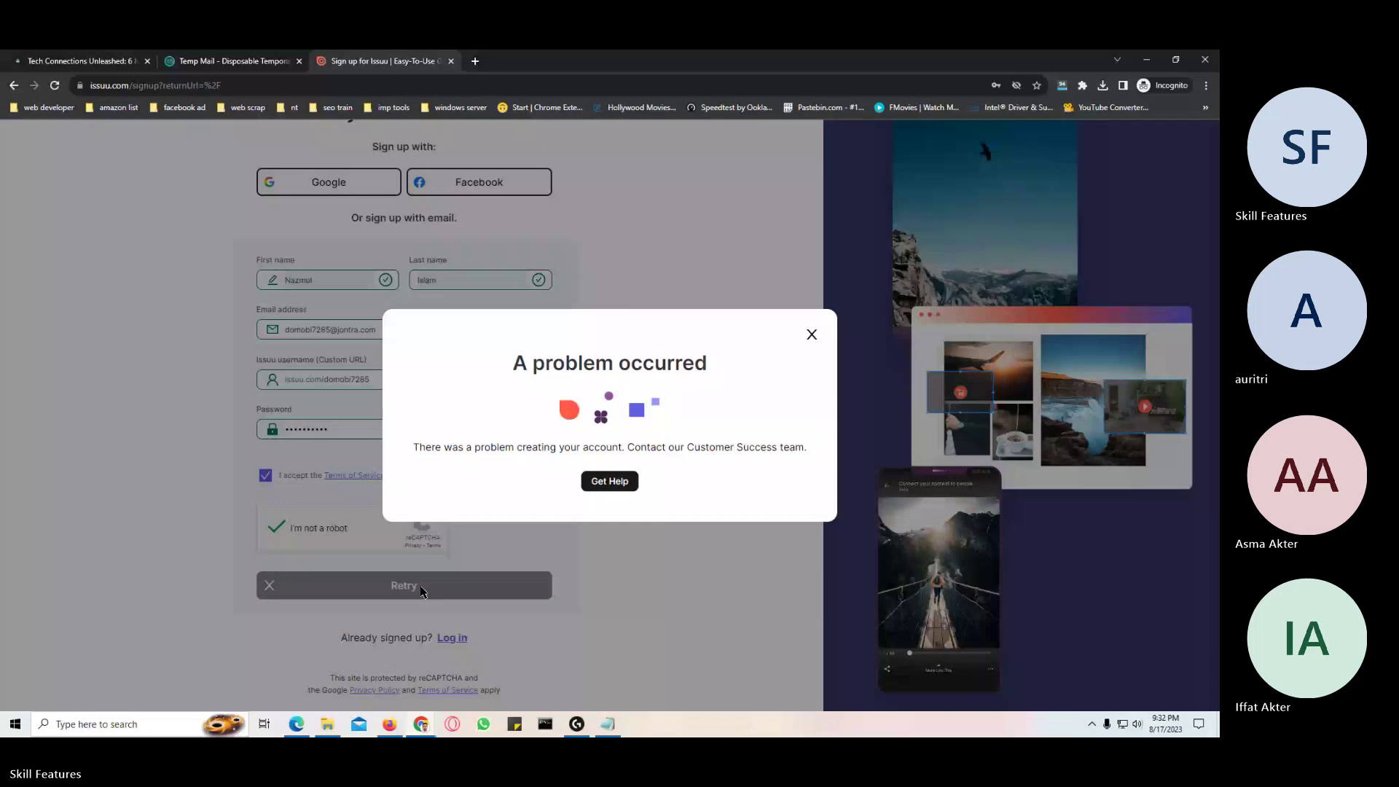
Step: Dismiss the error and paste the username and password back into the form
left_click(811, 334)
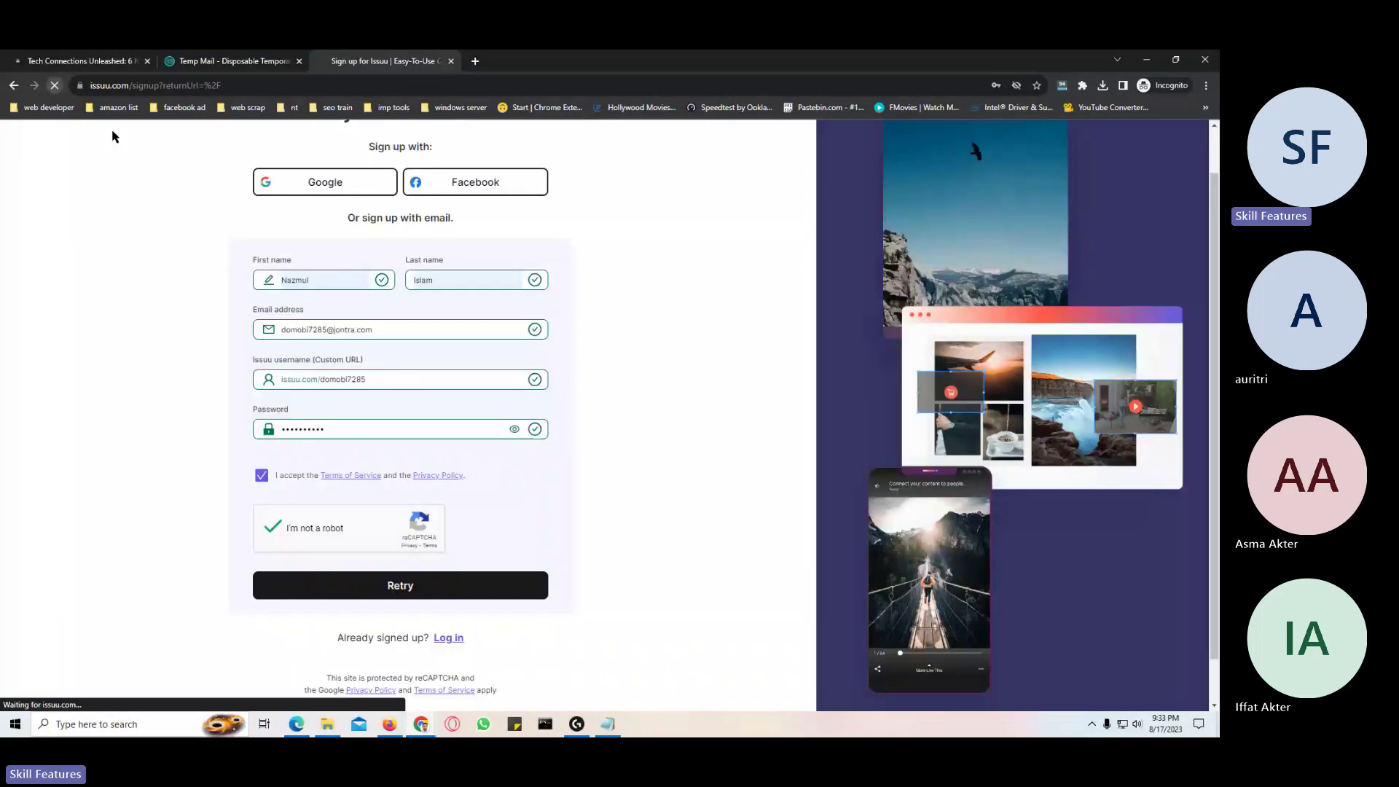
left_click(306, 281)
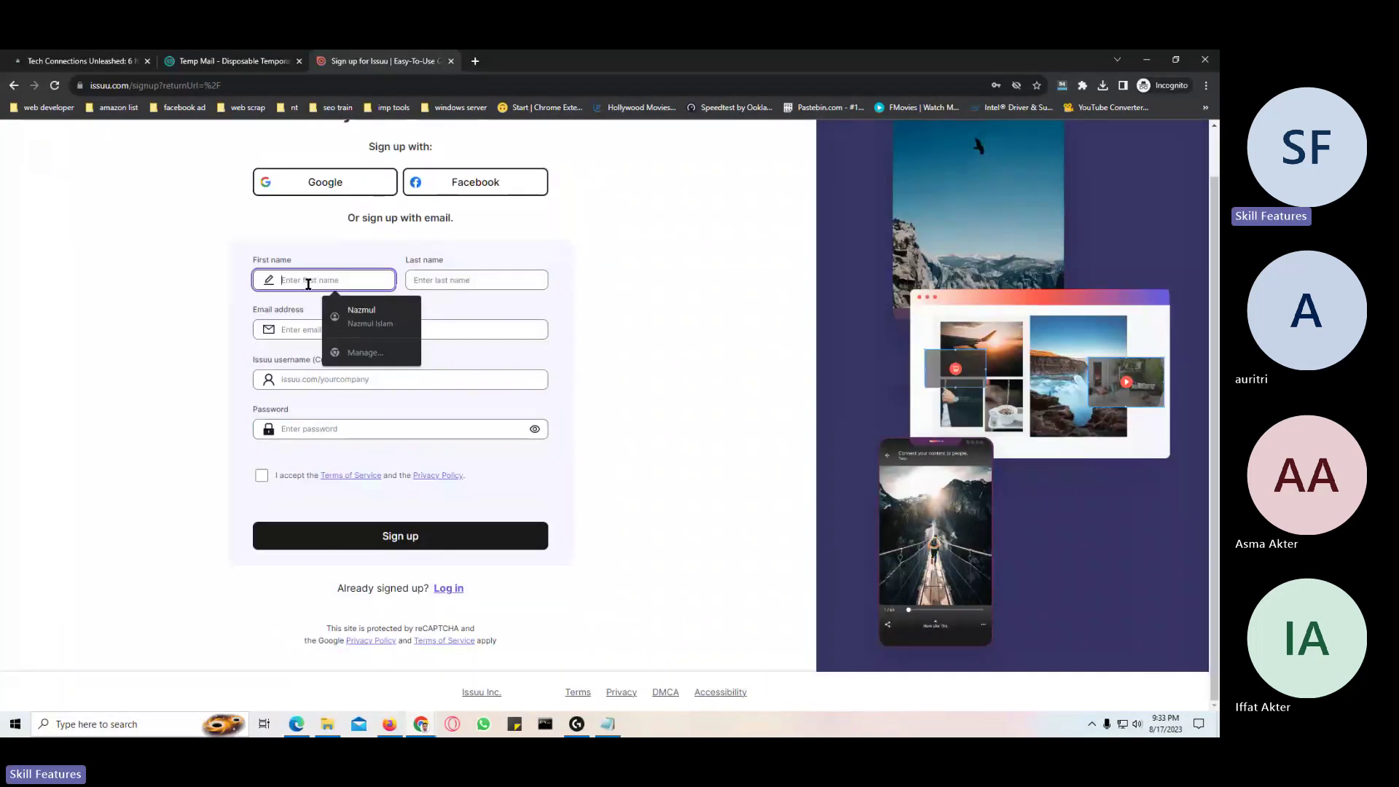
left_click(312, 329)
left_click(314, 383)
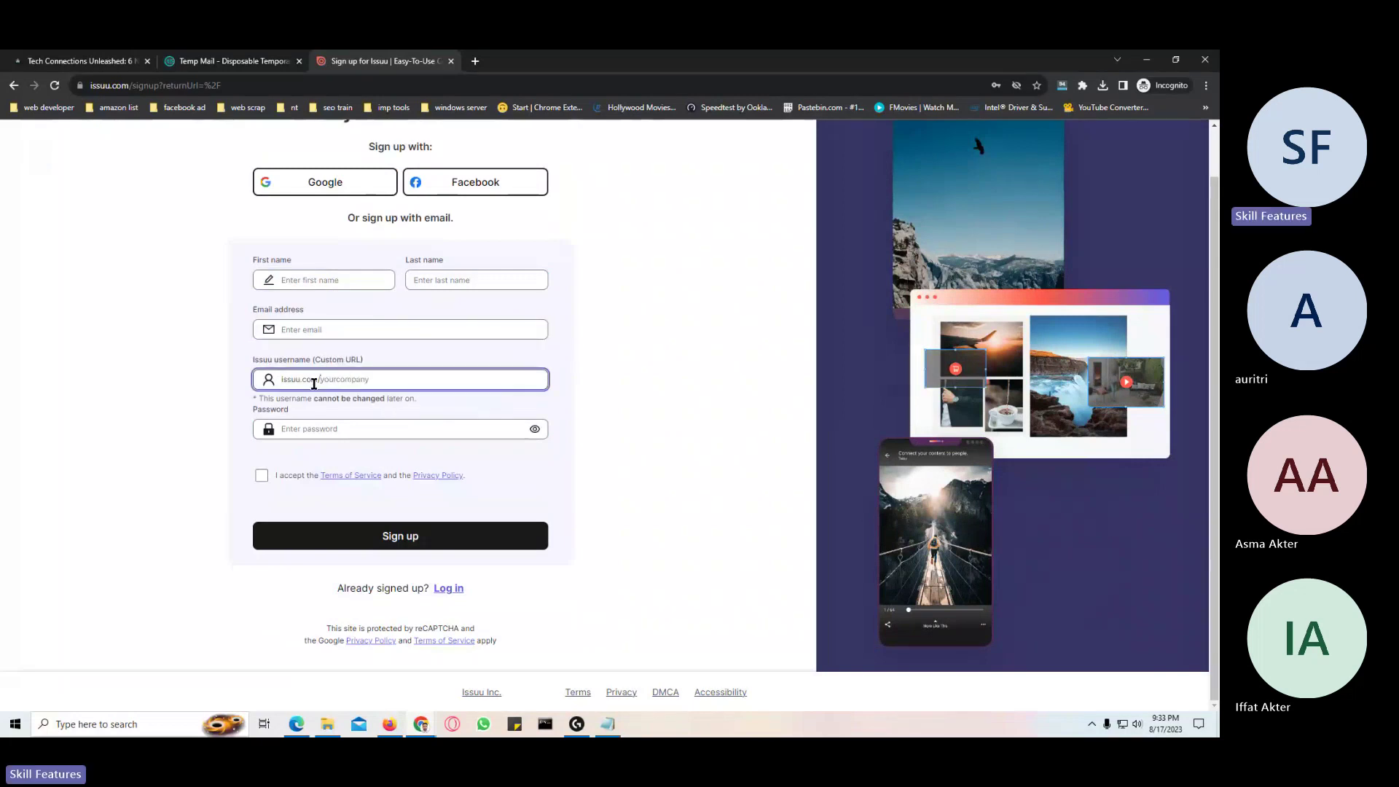
key("ctrl+v")
left_click(344, 430)
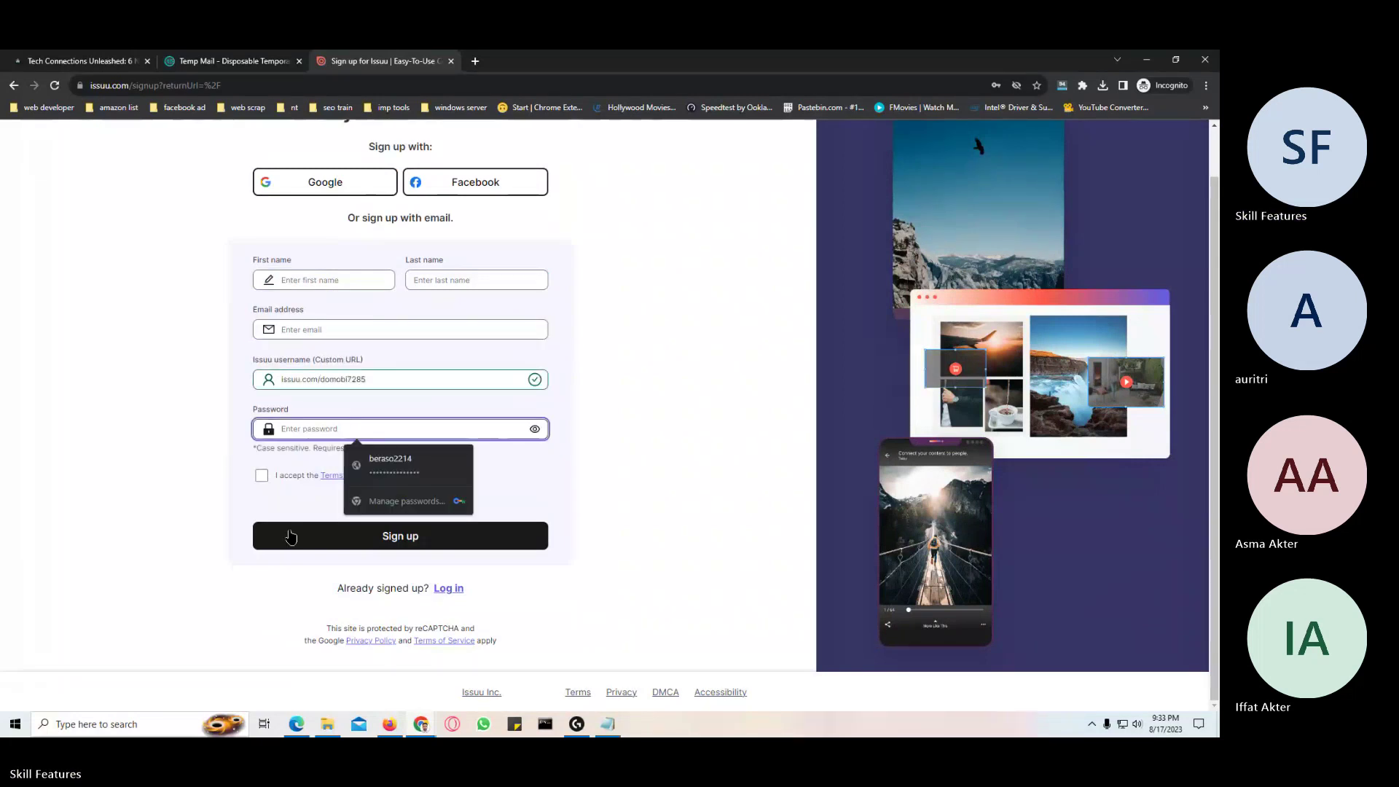
key("ctrl+v")
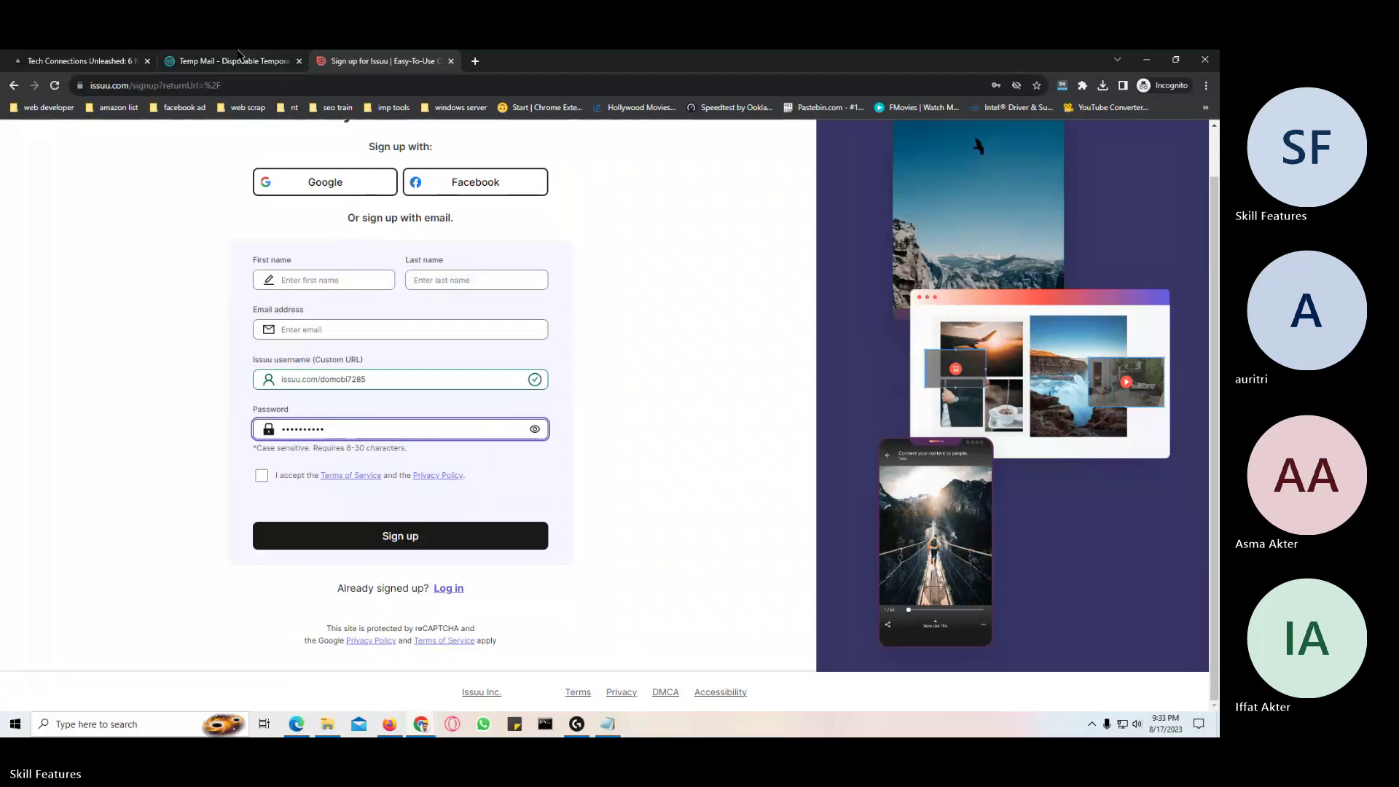
Step: Paste the temporary e-mail address from the mail tab into the Email field
left_click(240, 60)
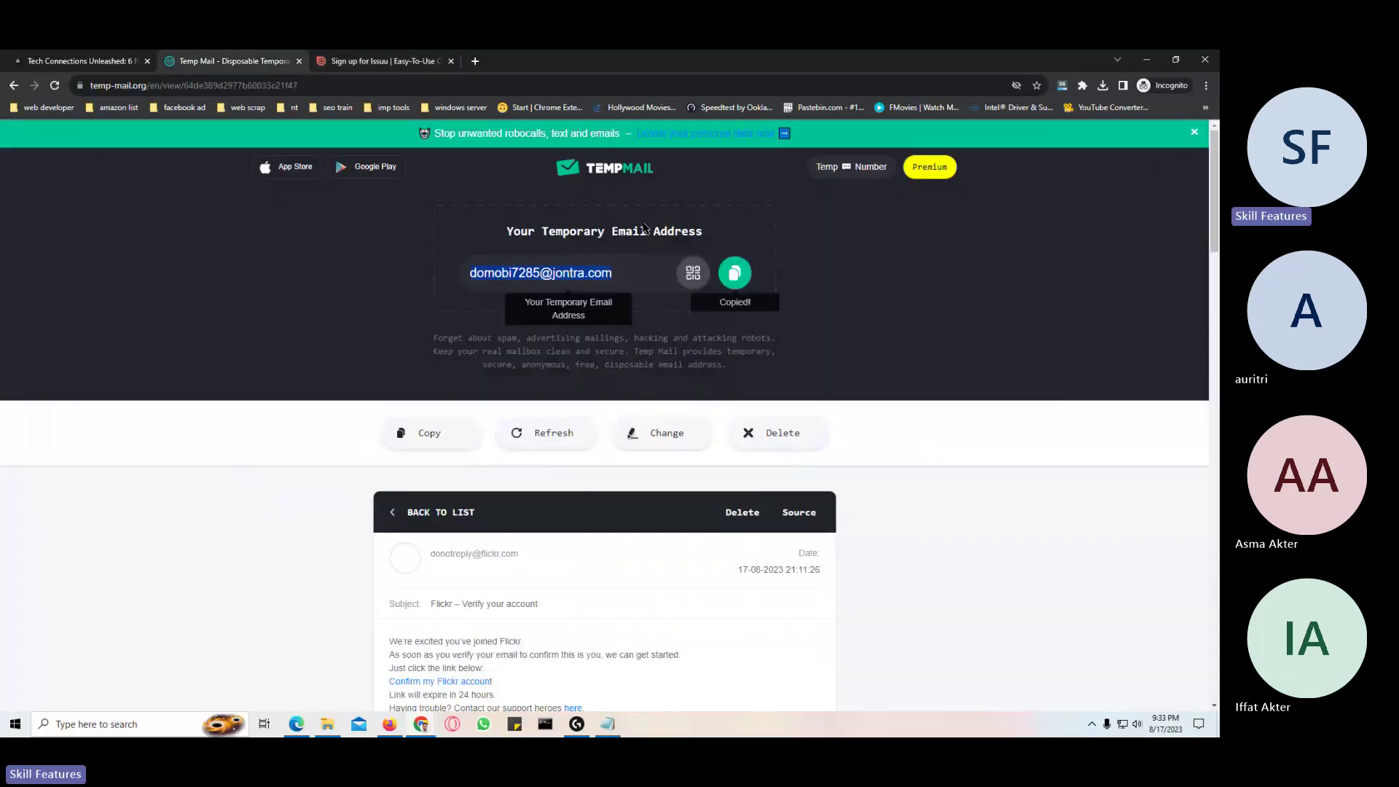
left_click(384, 60)
left_click(340, 329)
key("ctrl+v")
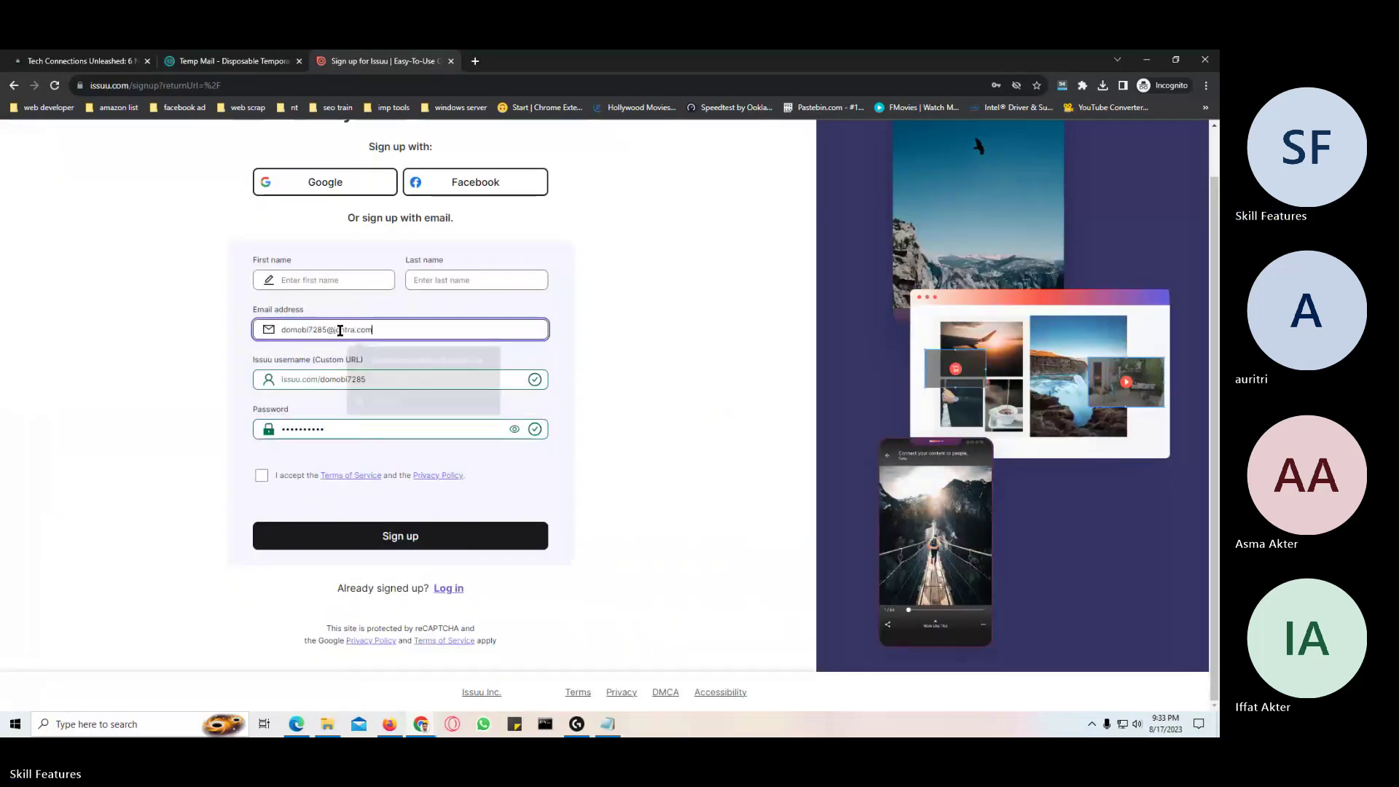
Step: Enter a first name matching the username, accept the terms, and dismiss the new error
right_click(300, 331)
left_click(325, 277)
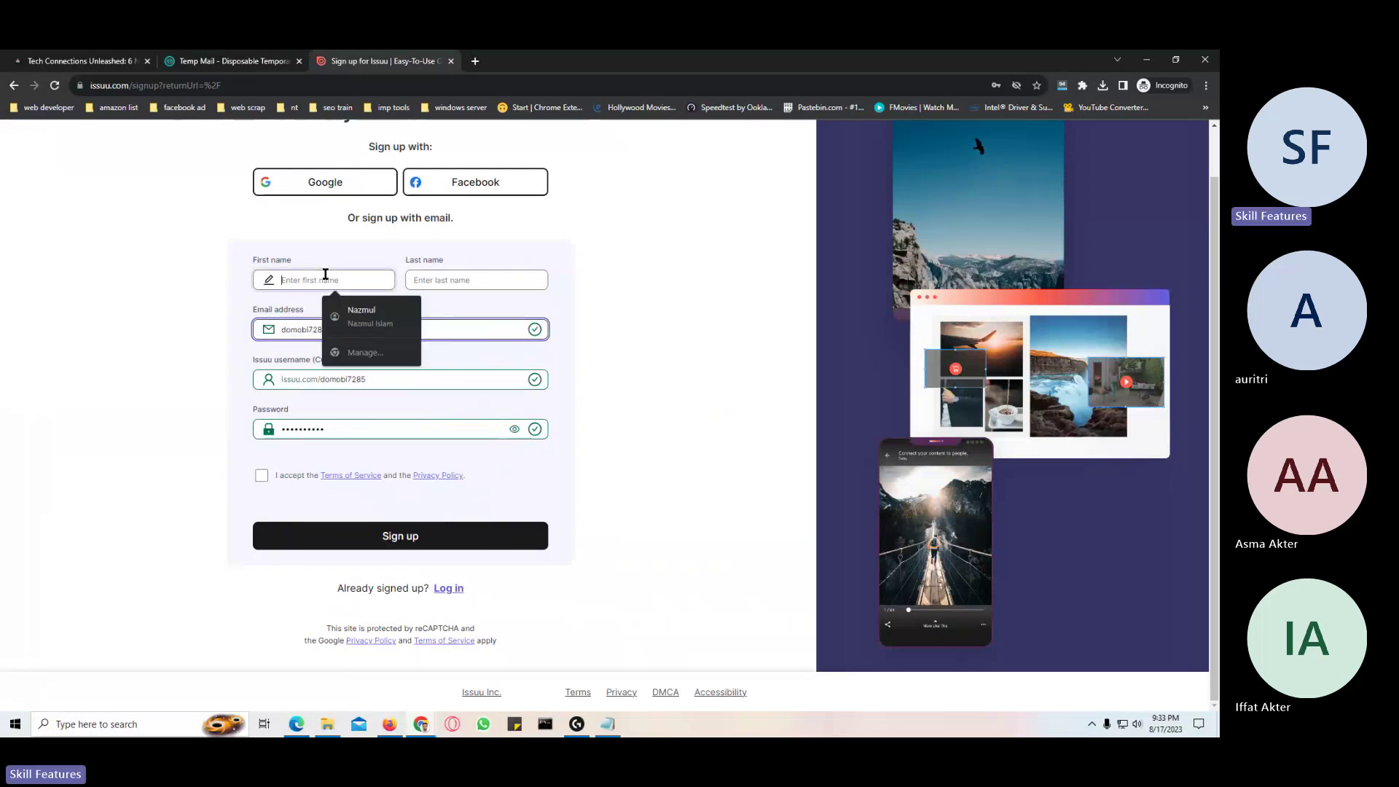
type("domobi")
key("Tab")
type("domobi")
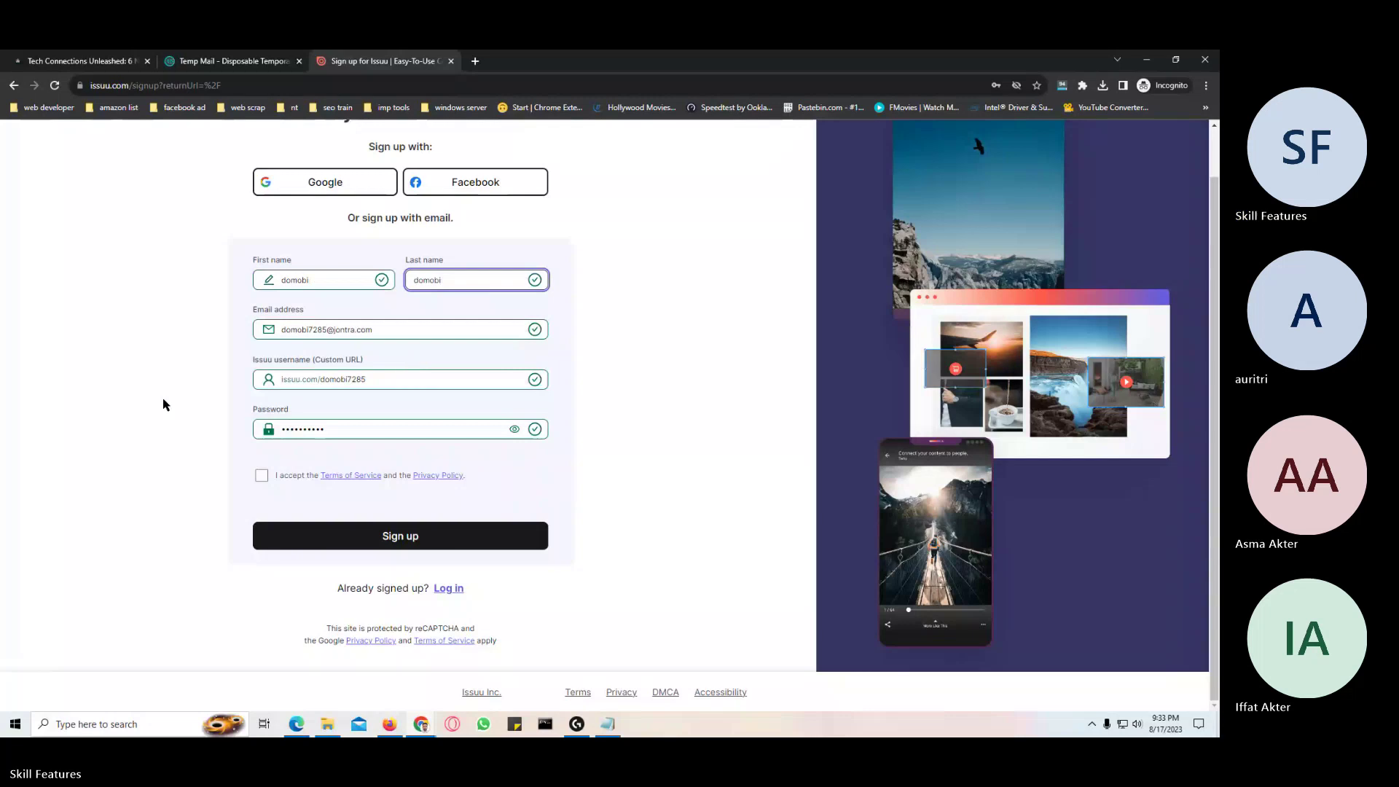
left_click(262, 475)
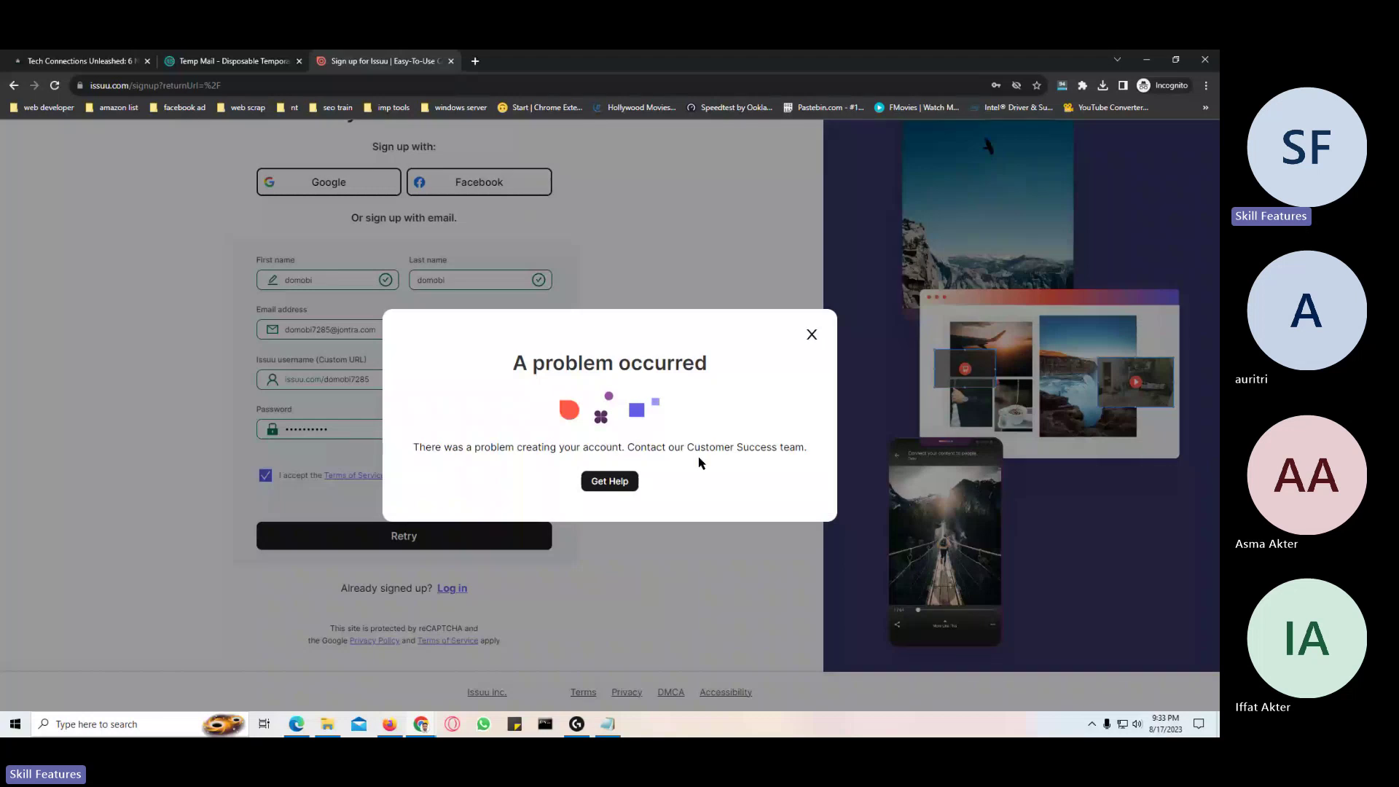
left_click(811, 334)
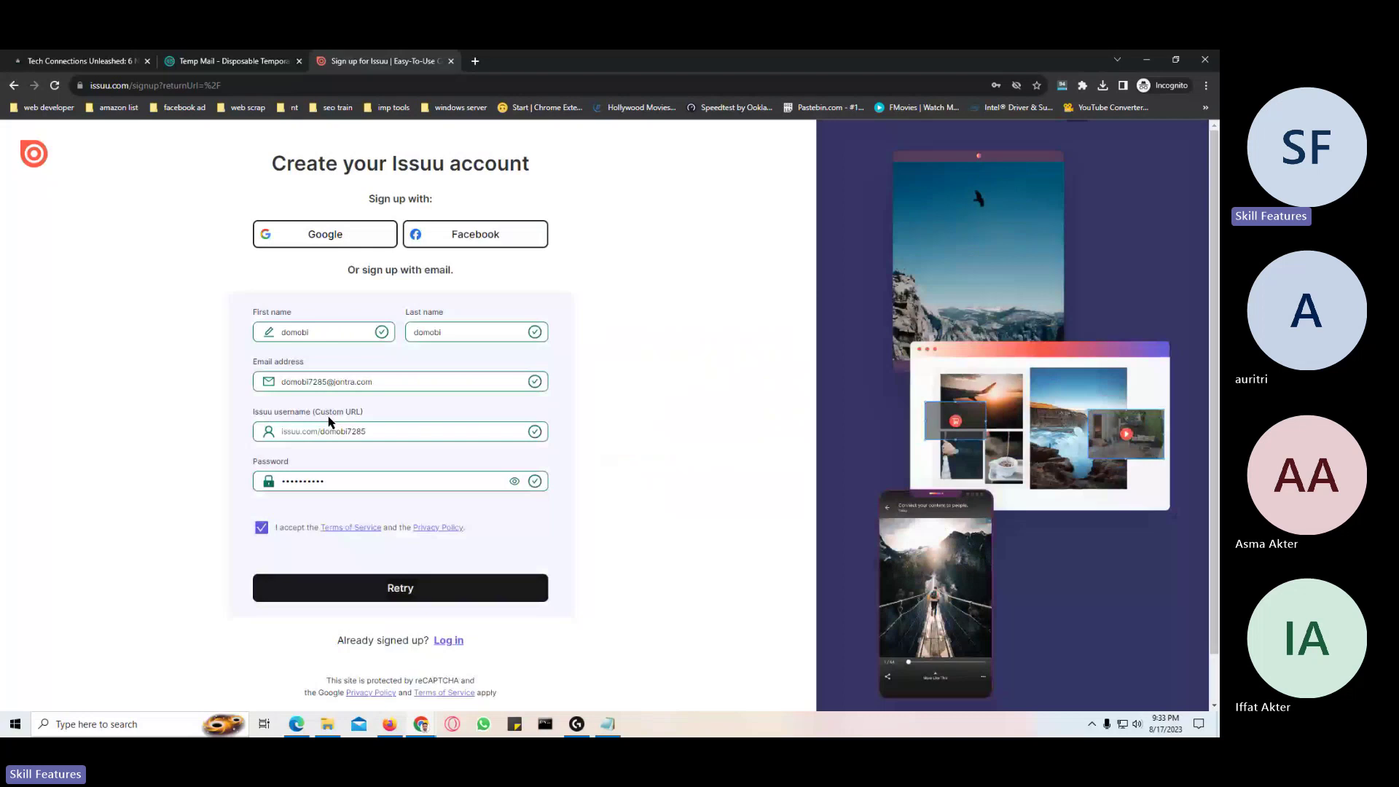
Step: Edit the custom username's trailing digits until an available name is found
left_click(368, 432)
left_click_drag(367, 432, 347, 432)
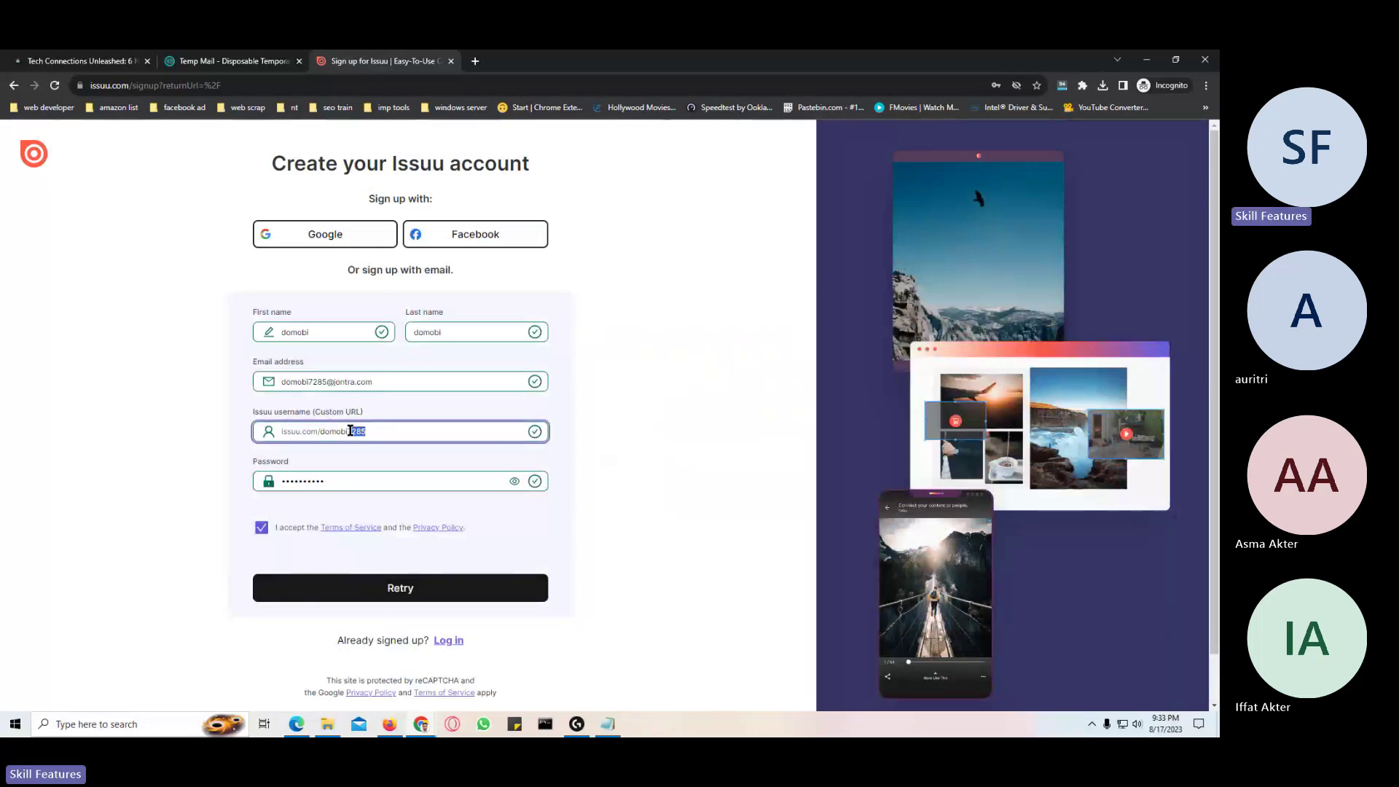
key("BackSpace")
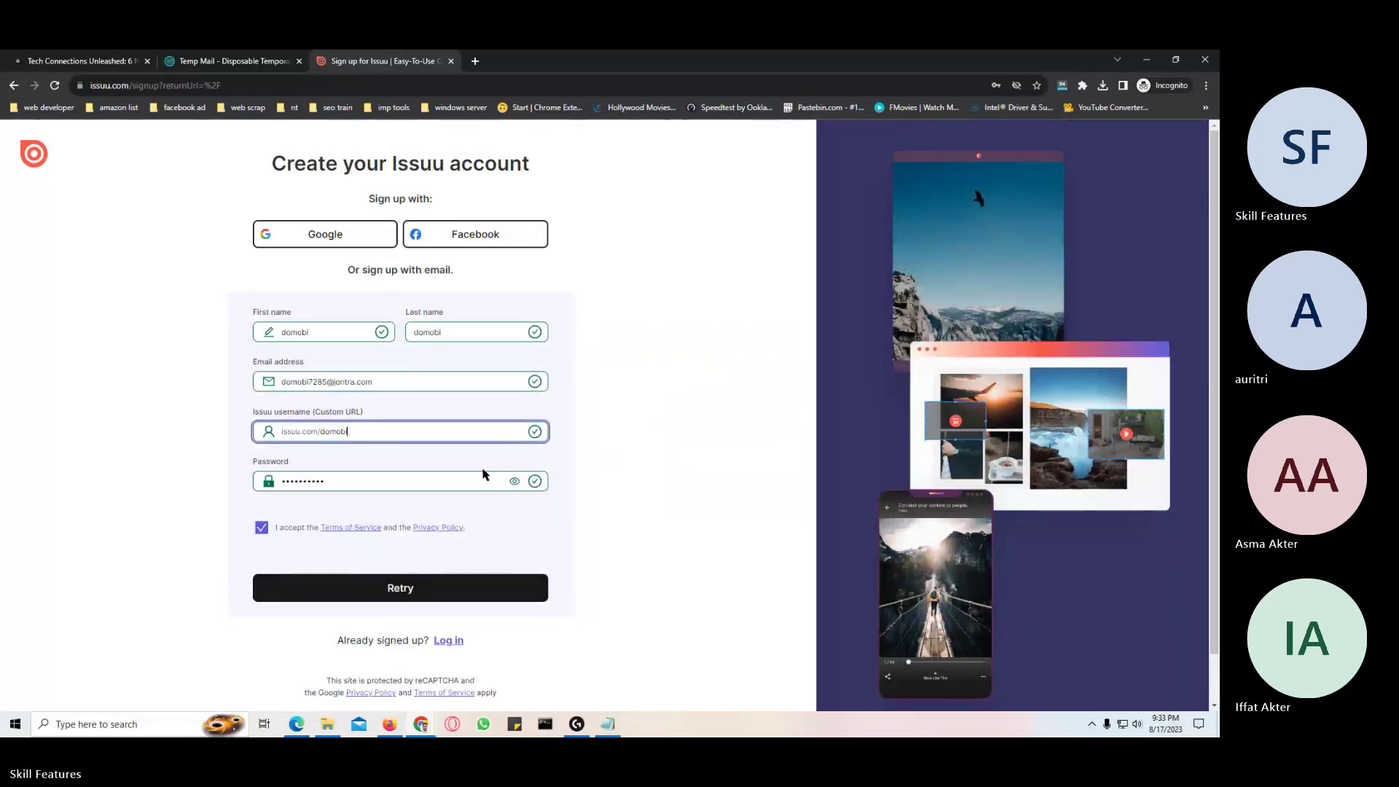
left_click(515, 481)
left_click(515, 481)
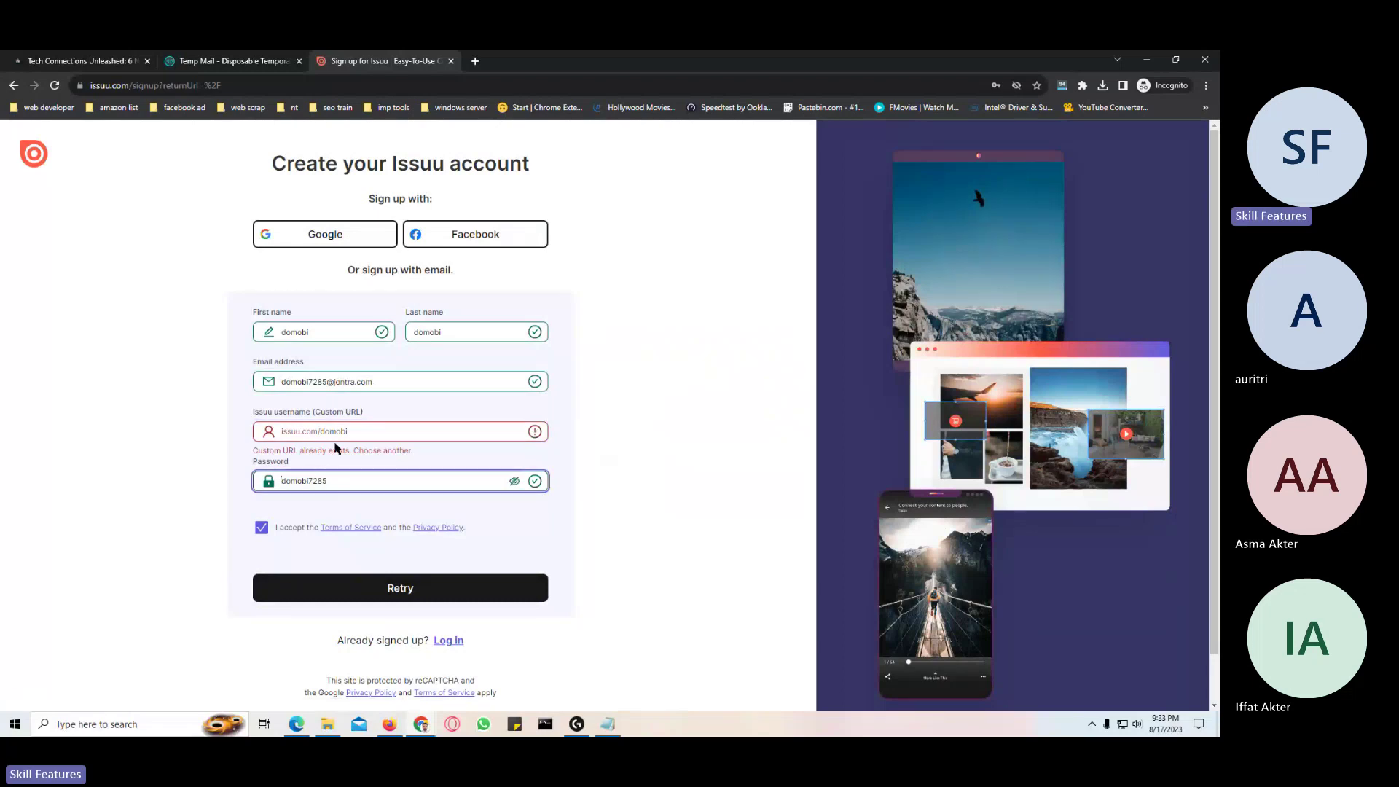
left_click(360, 432)
type("117")
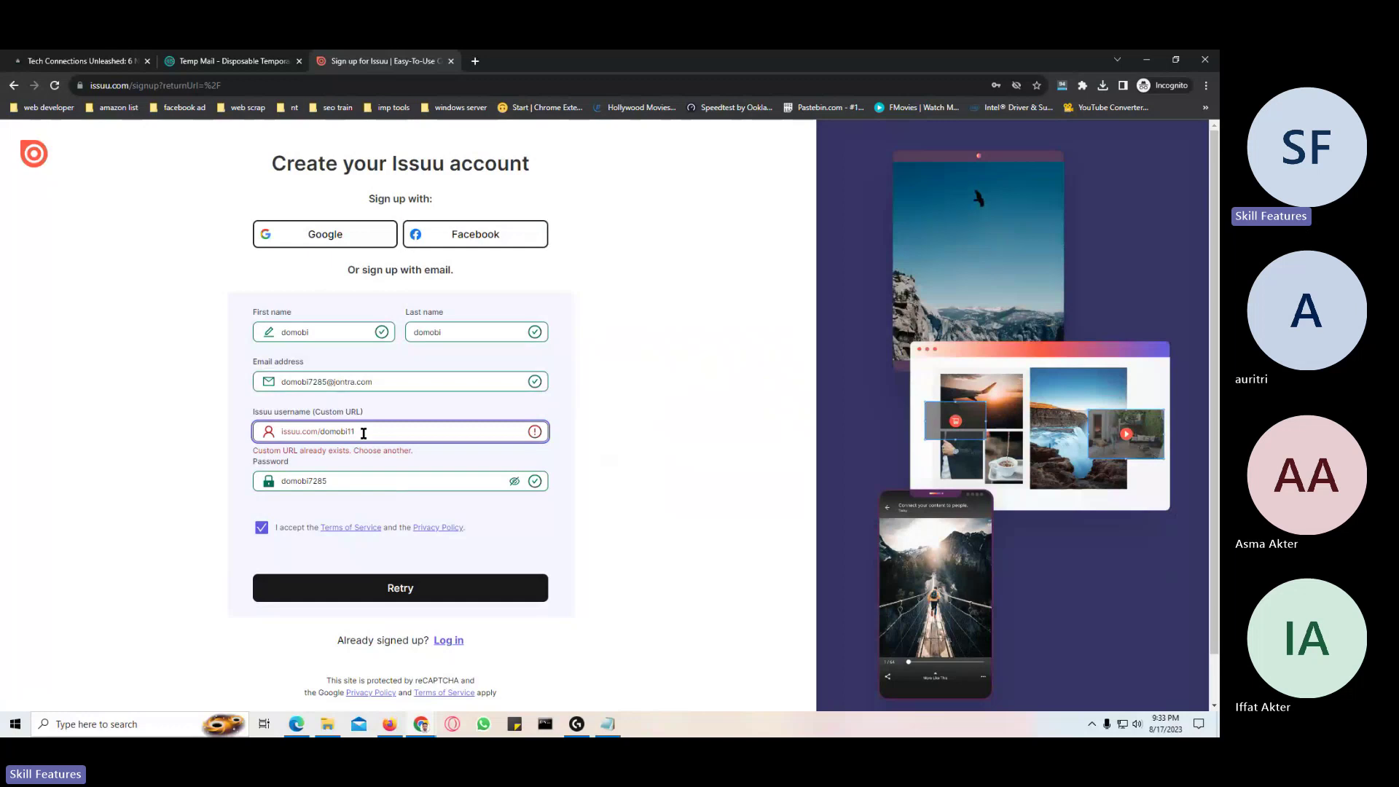
key("BackSpace")
key("BackSpace")
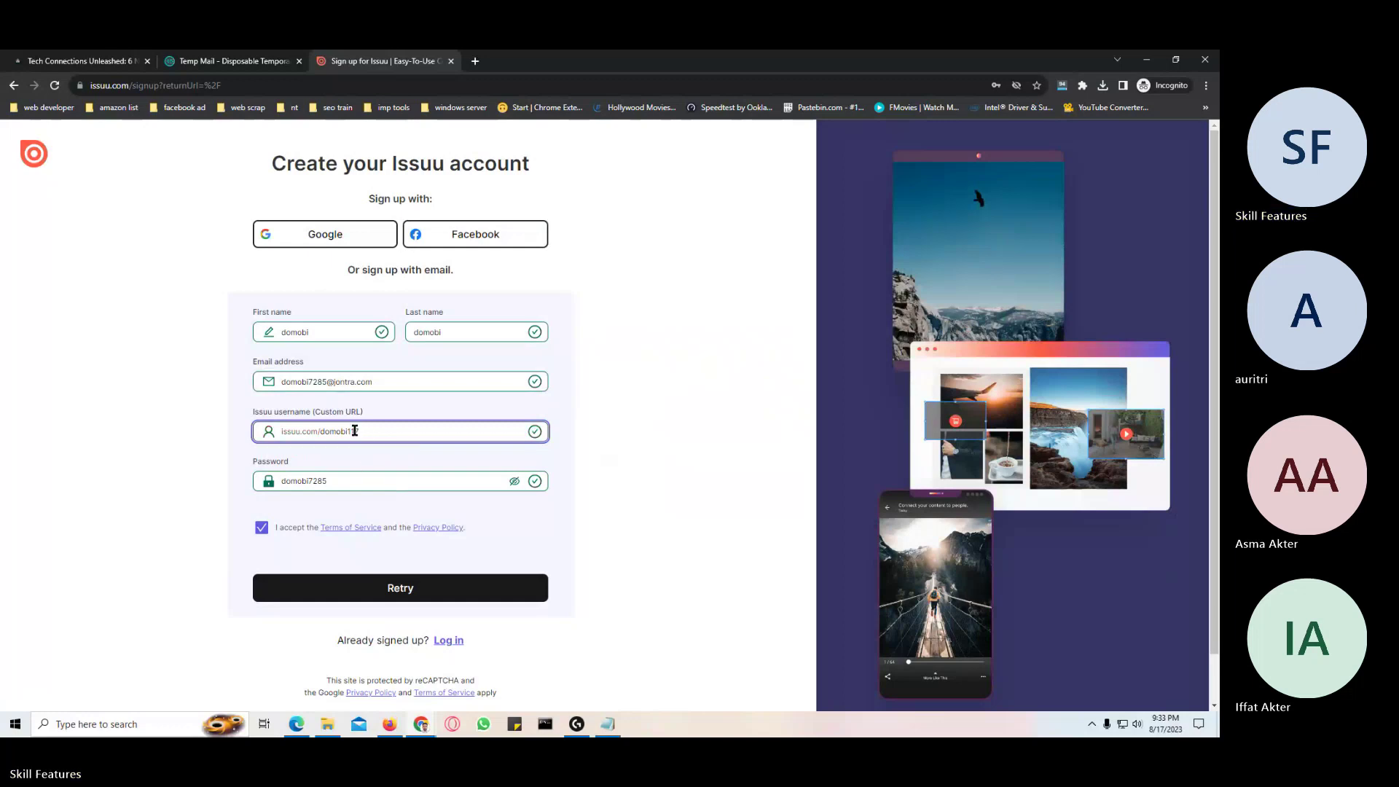
double_click(325, 434)
left_click_drag(343, 481, 266, 482)
Step: Retry creating the account and copy the issuu site address from the address bar
left_click(336, 587)
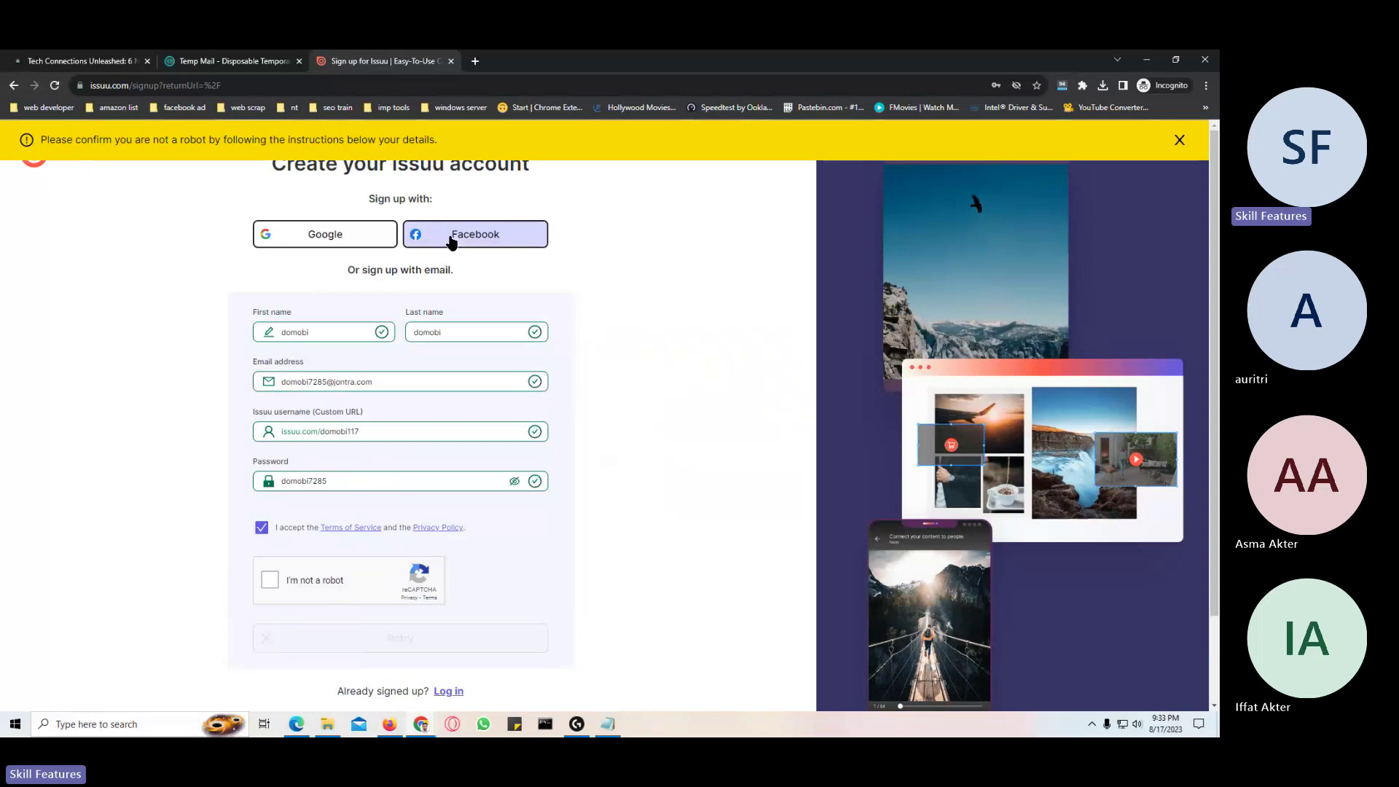
left_click_drag(91, 85, 157, 85)
right_click(113, 87)
left_click(146, 159)
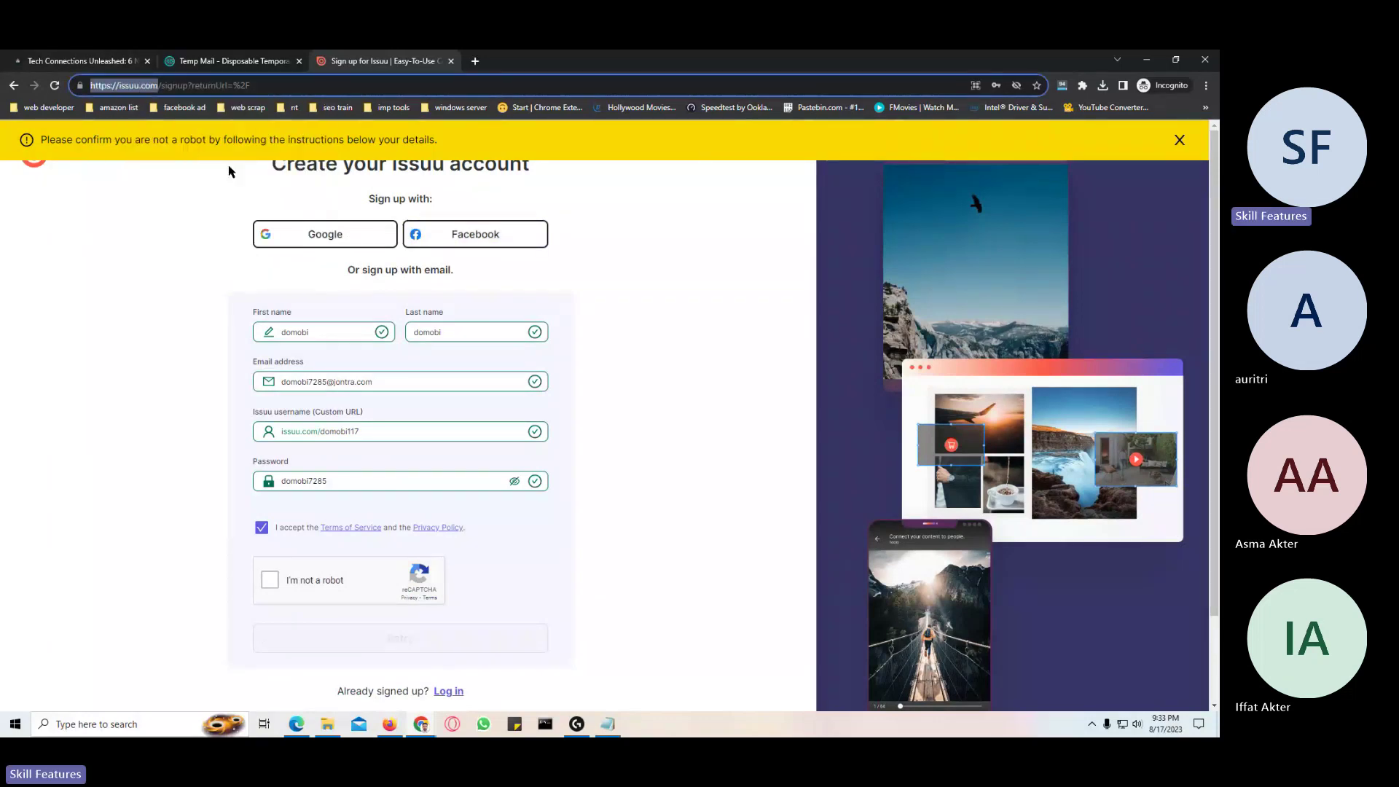
left_click(421, 724)
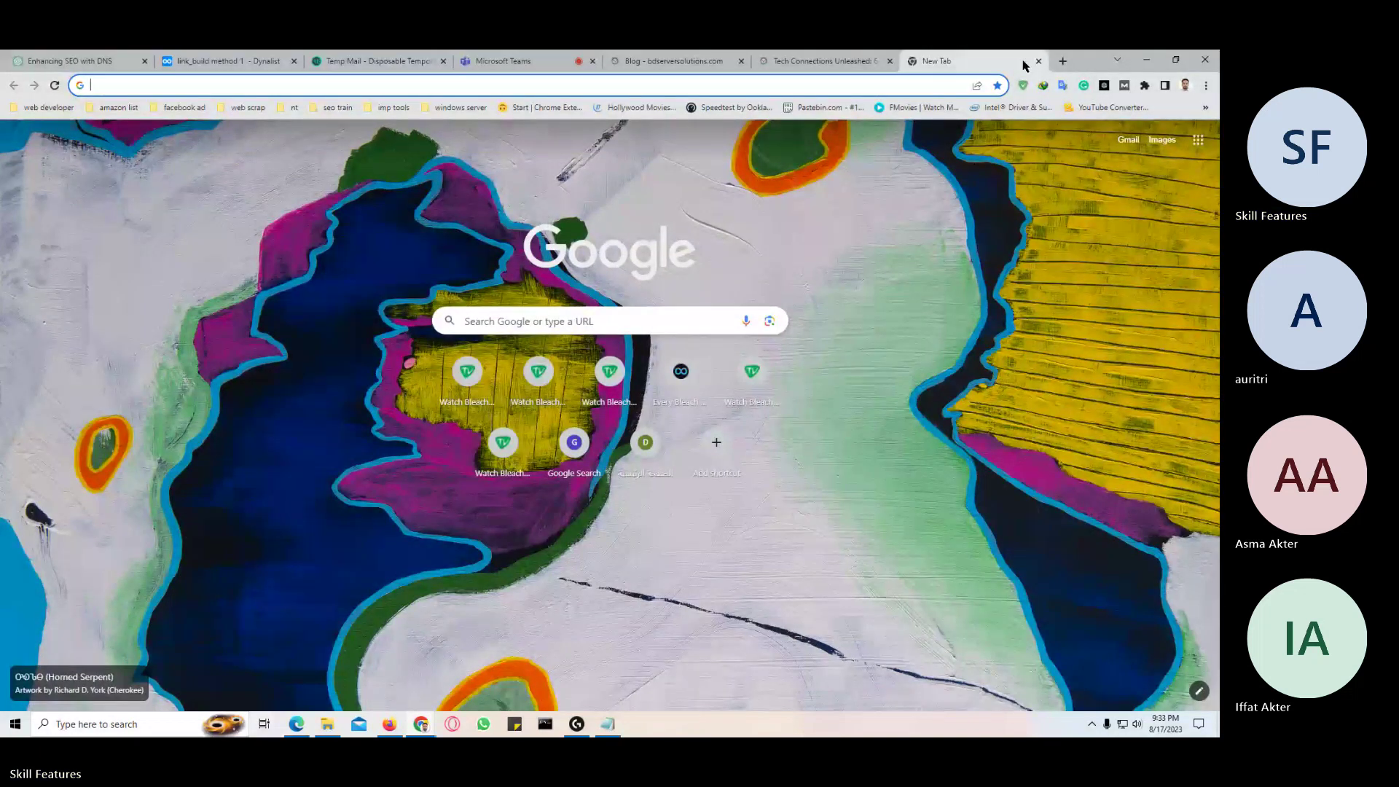
Step: Load issuu.com in a new tab and reload past the blocked-page warning to the Basic-plan dashboard
key("ctrl+v")
key("Return")
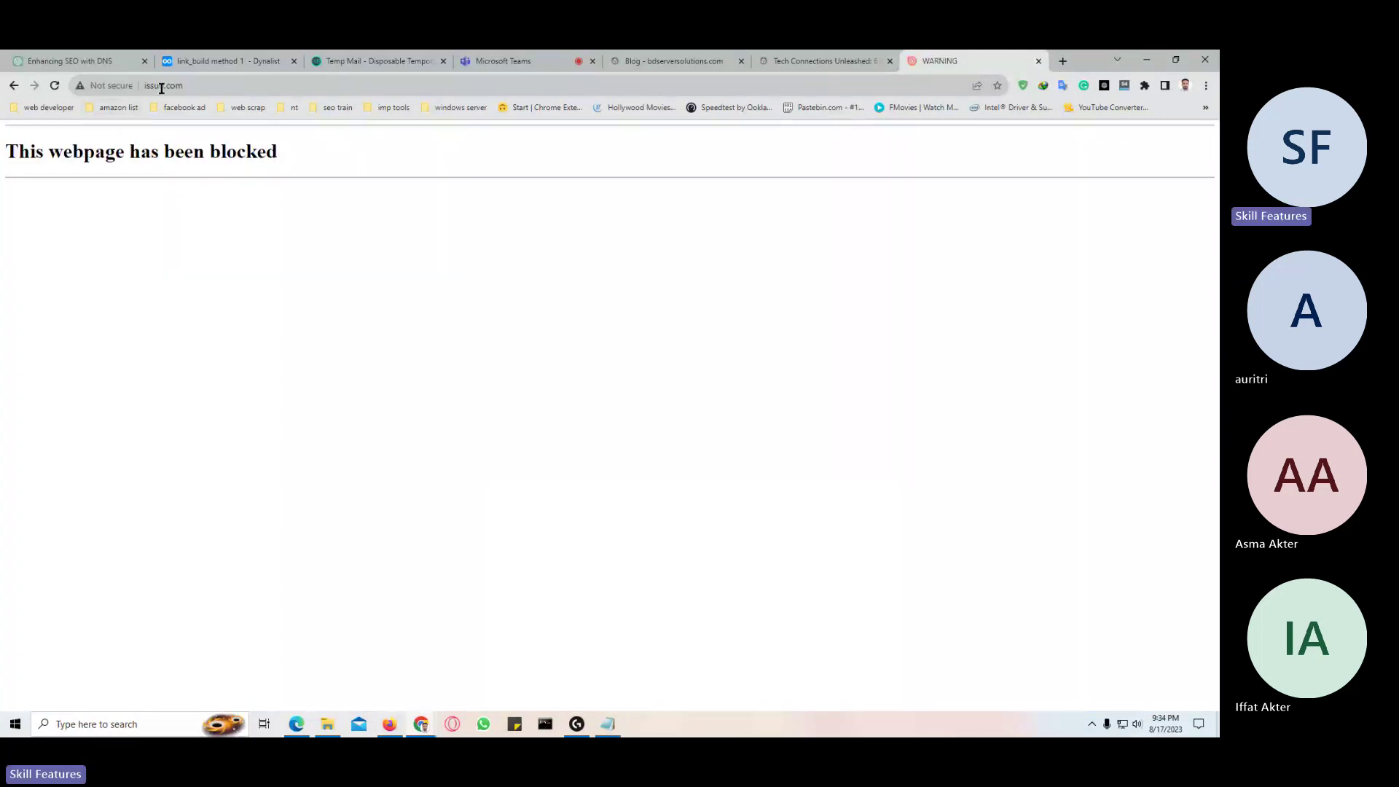
left_click(55, 86)
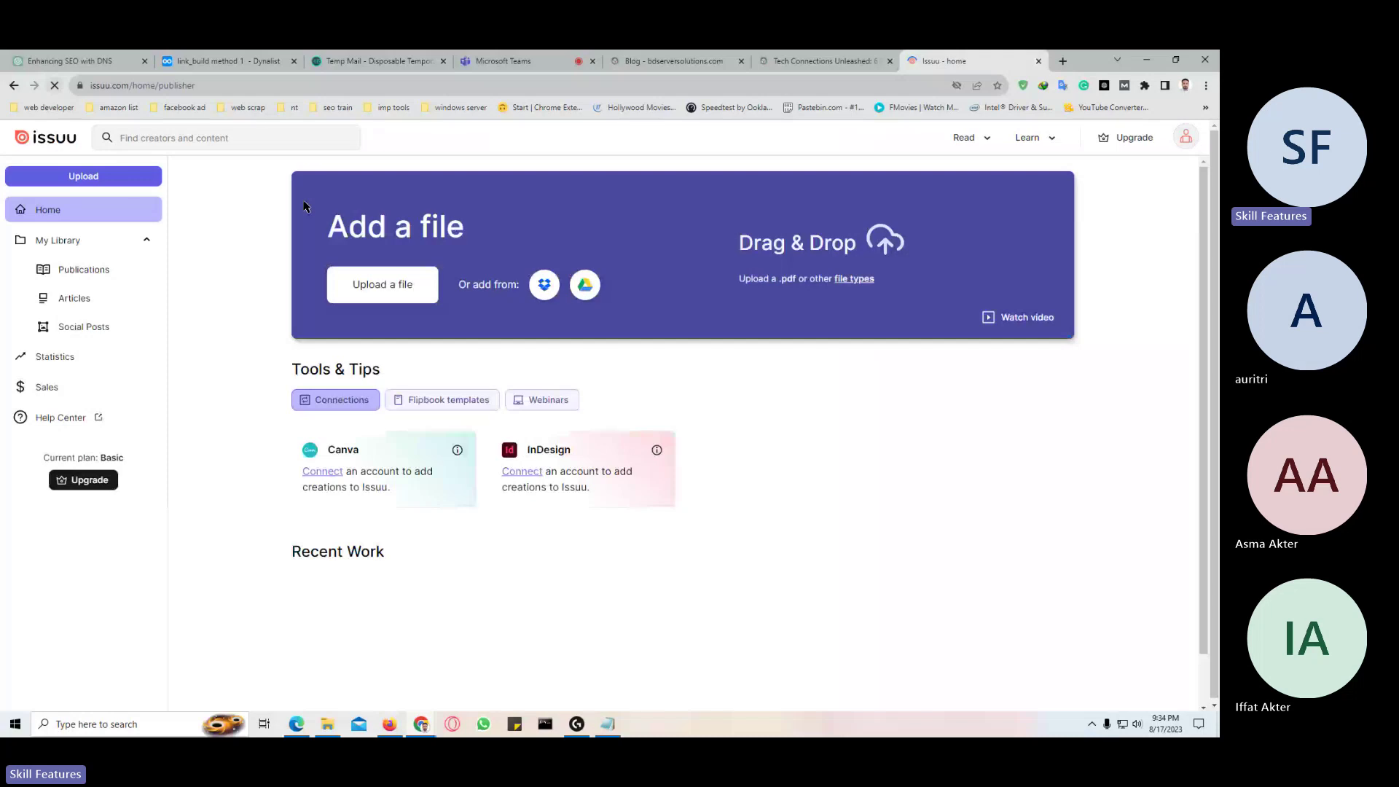
left_click(1186, 137)
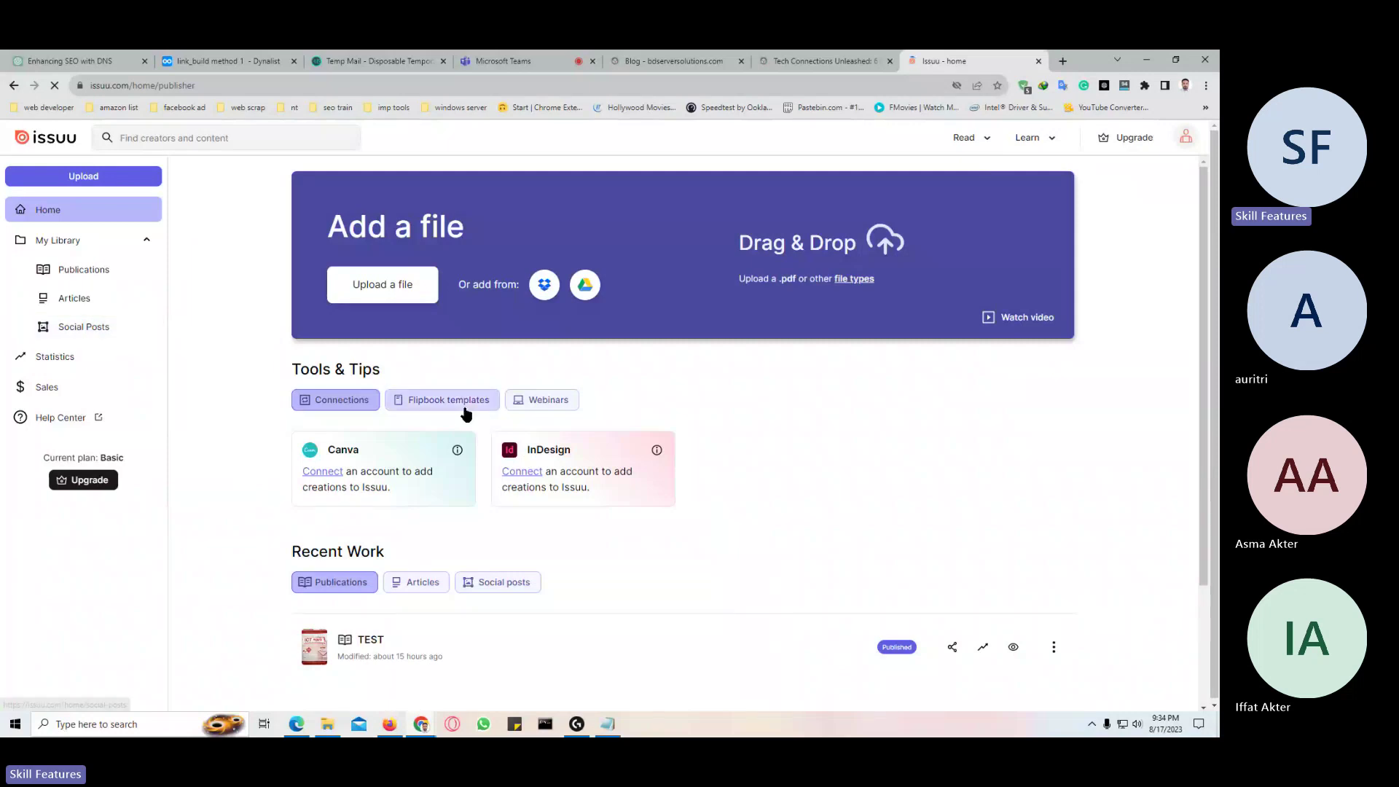
left_click(1186, 137)
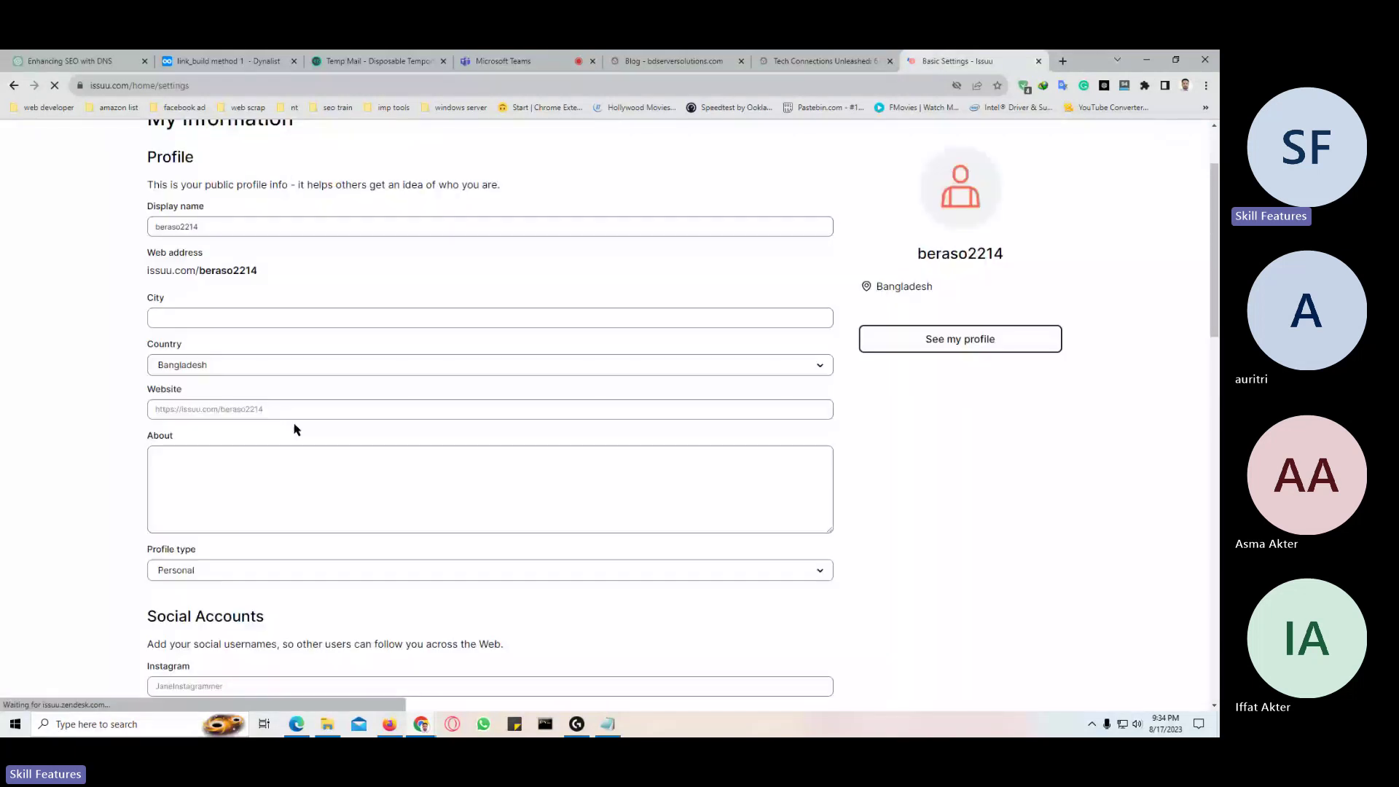
left_click(214, 395)
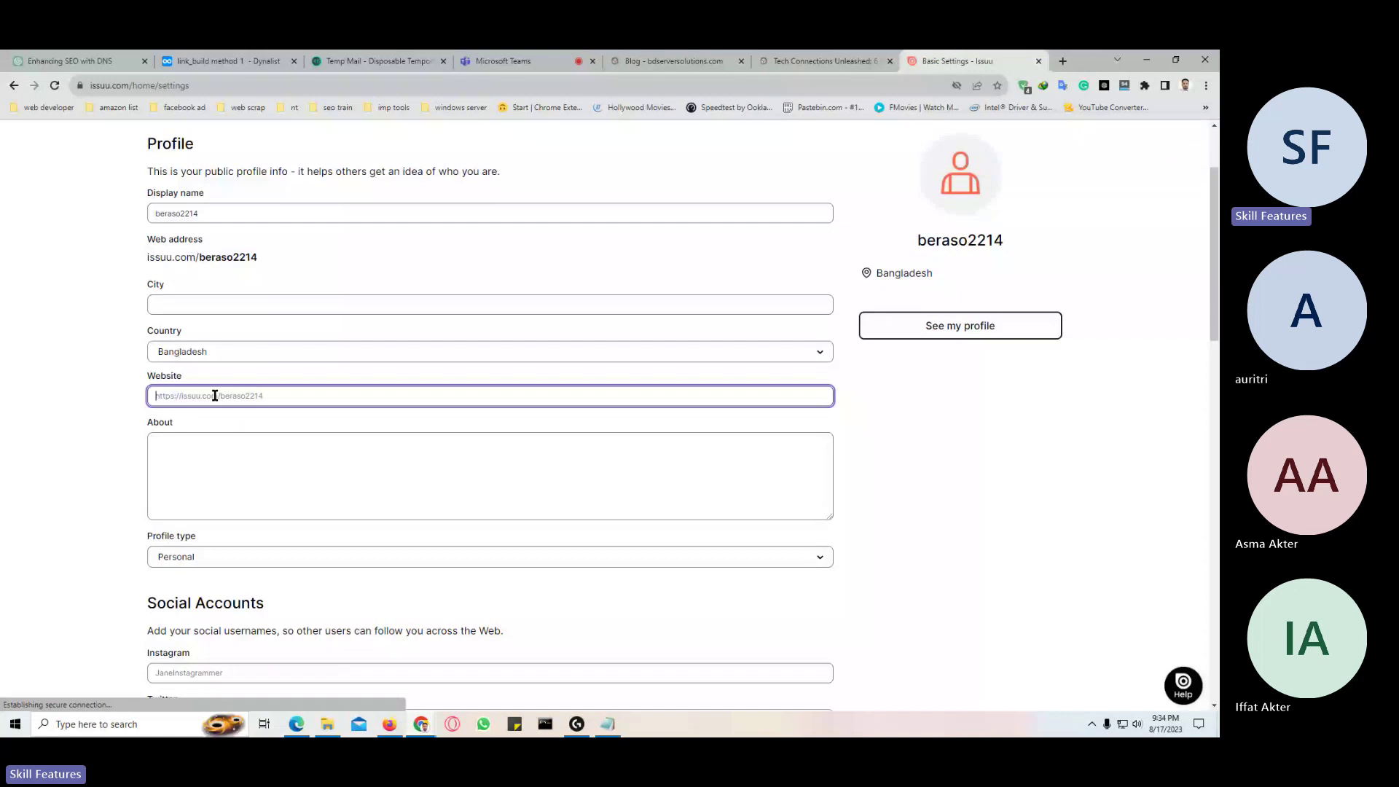
scroll(589, 403, "up", 2)
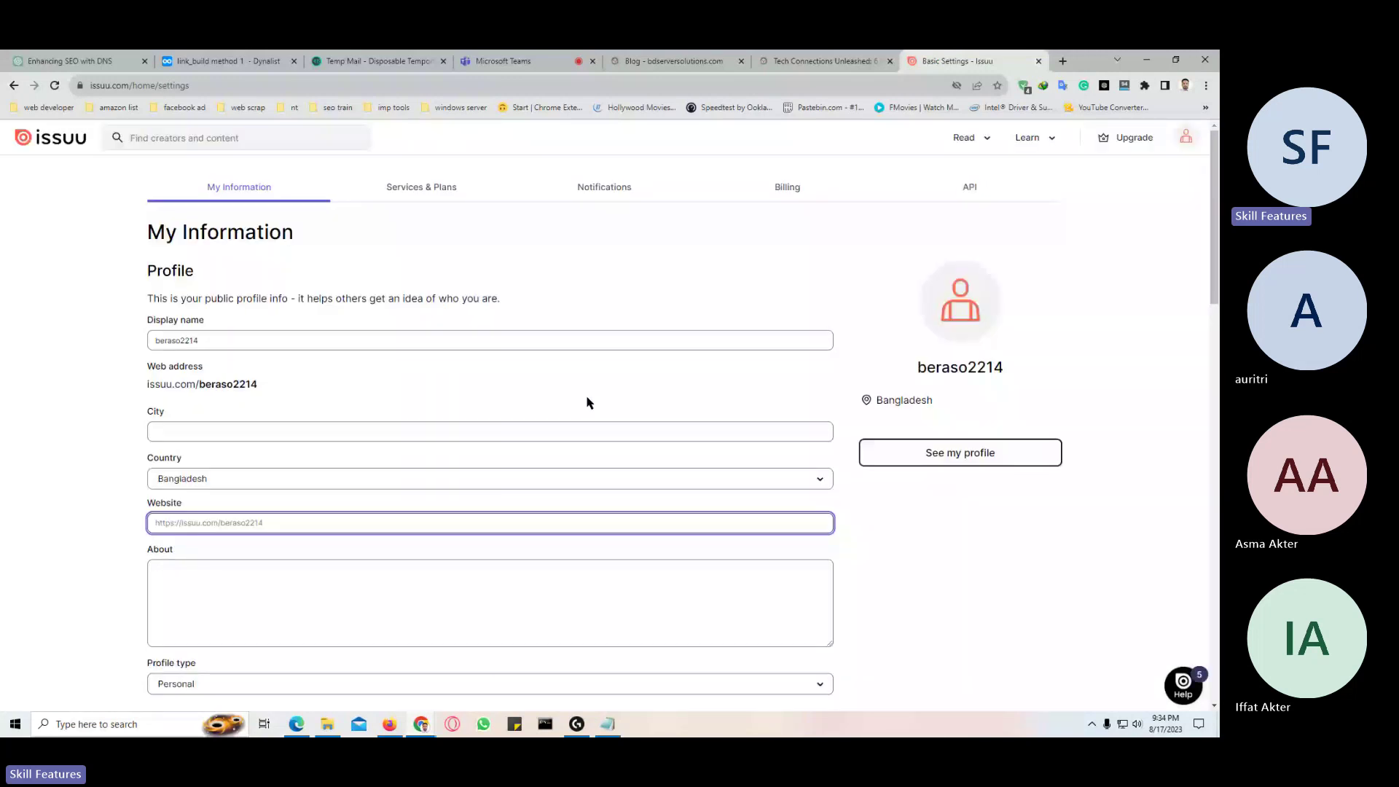
left_click(1187, 138)
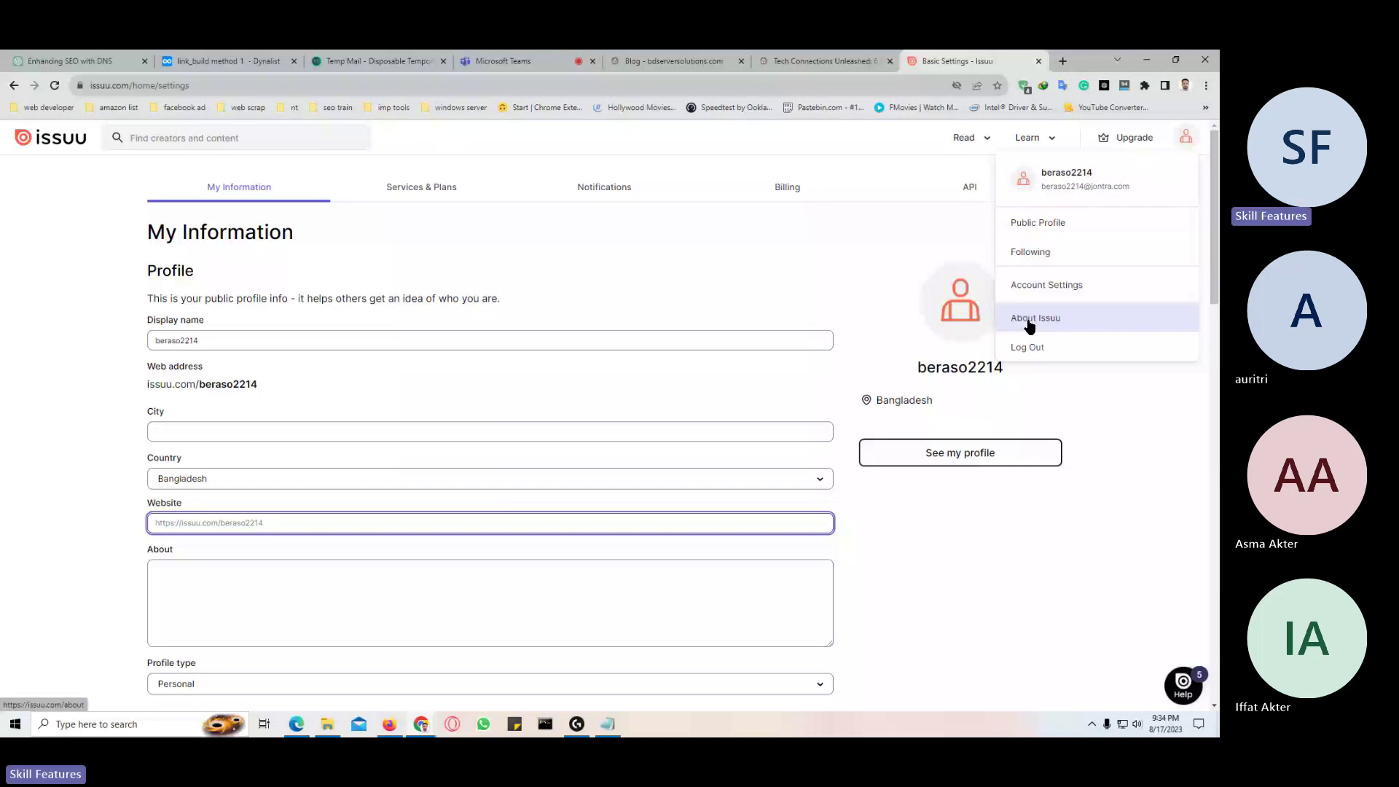
left_click(824, 60)
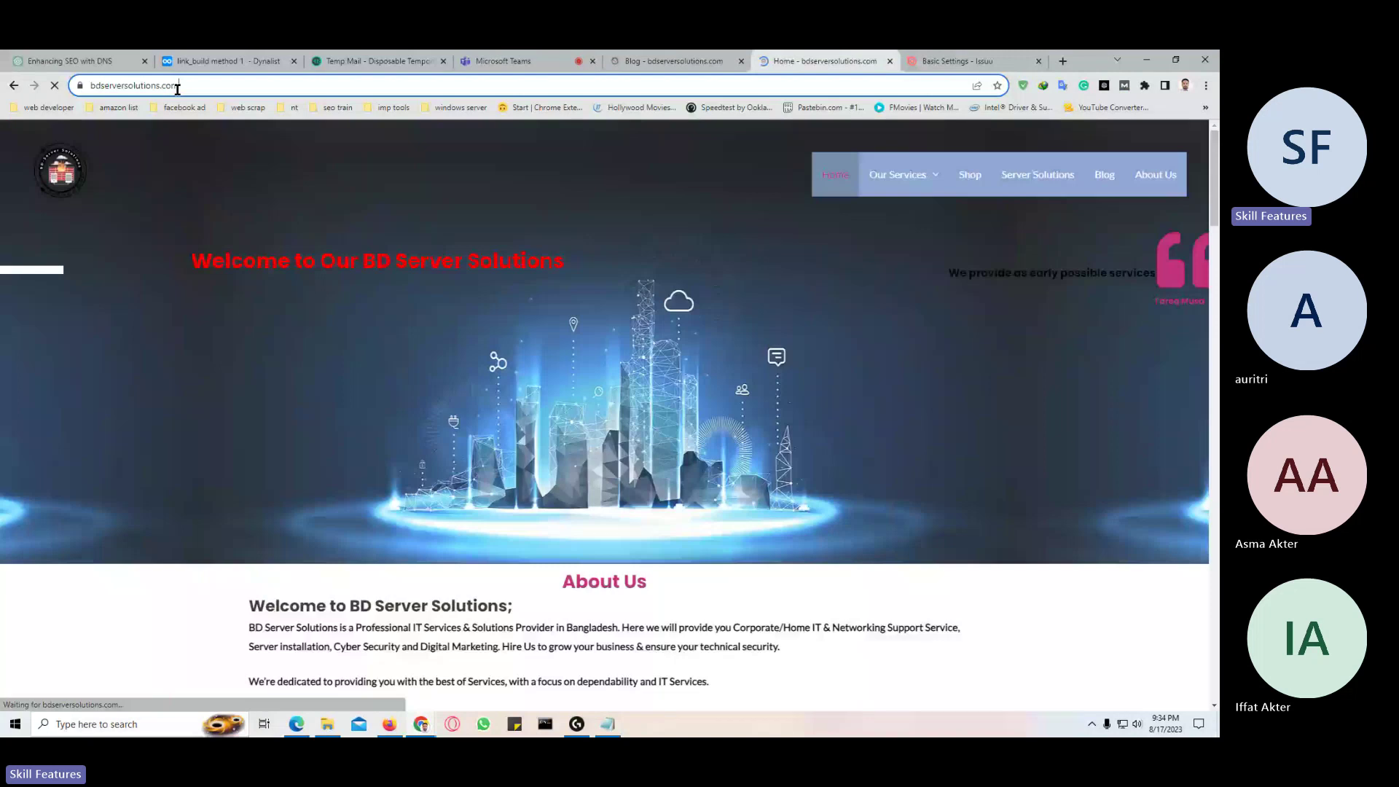
left_click(217, 557)
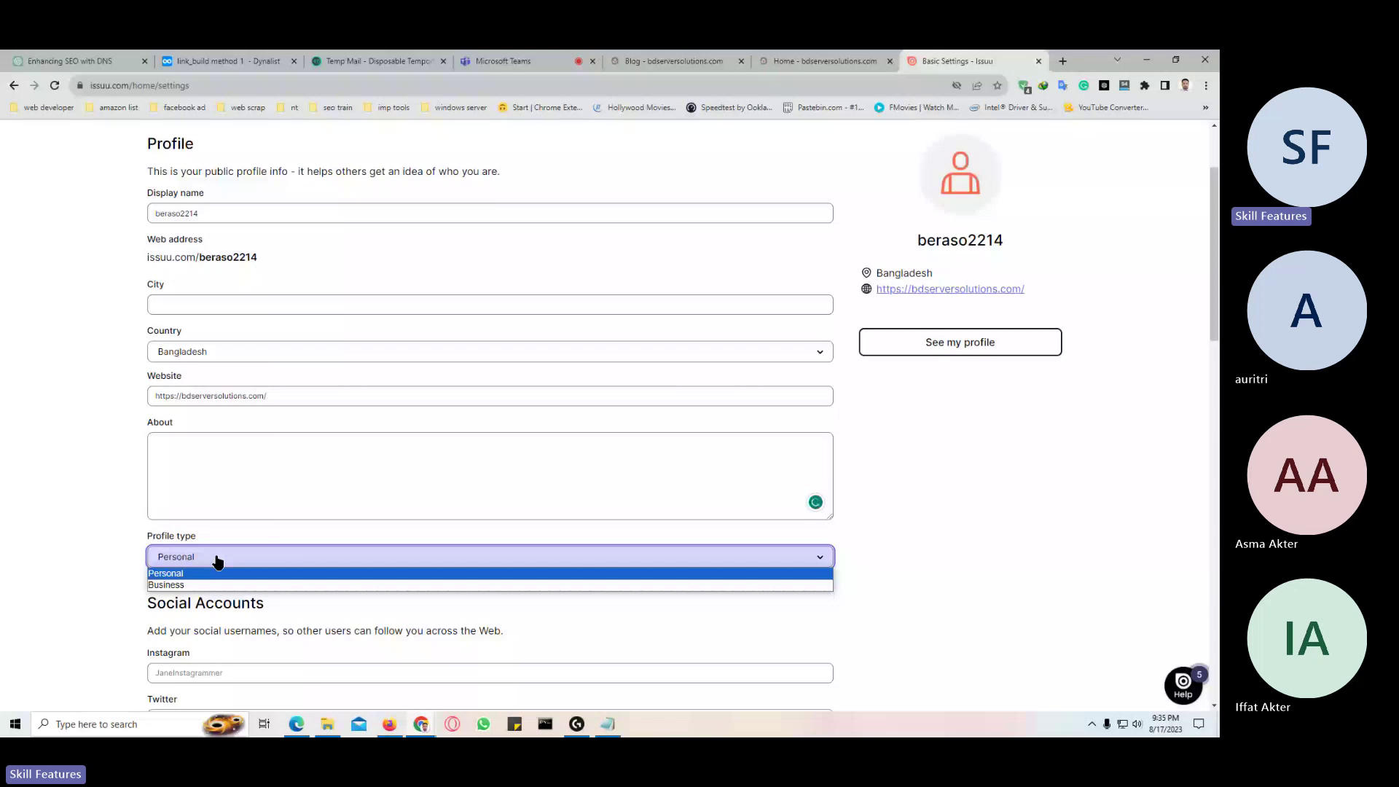
scroll(204, 468, "down", 15)
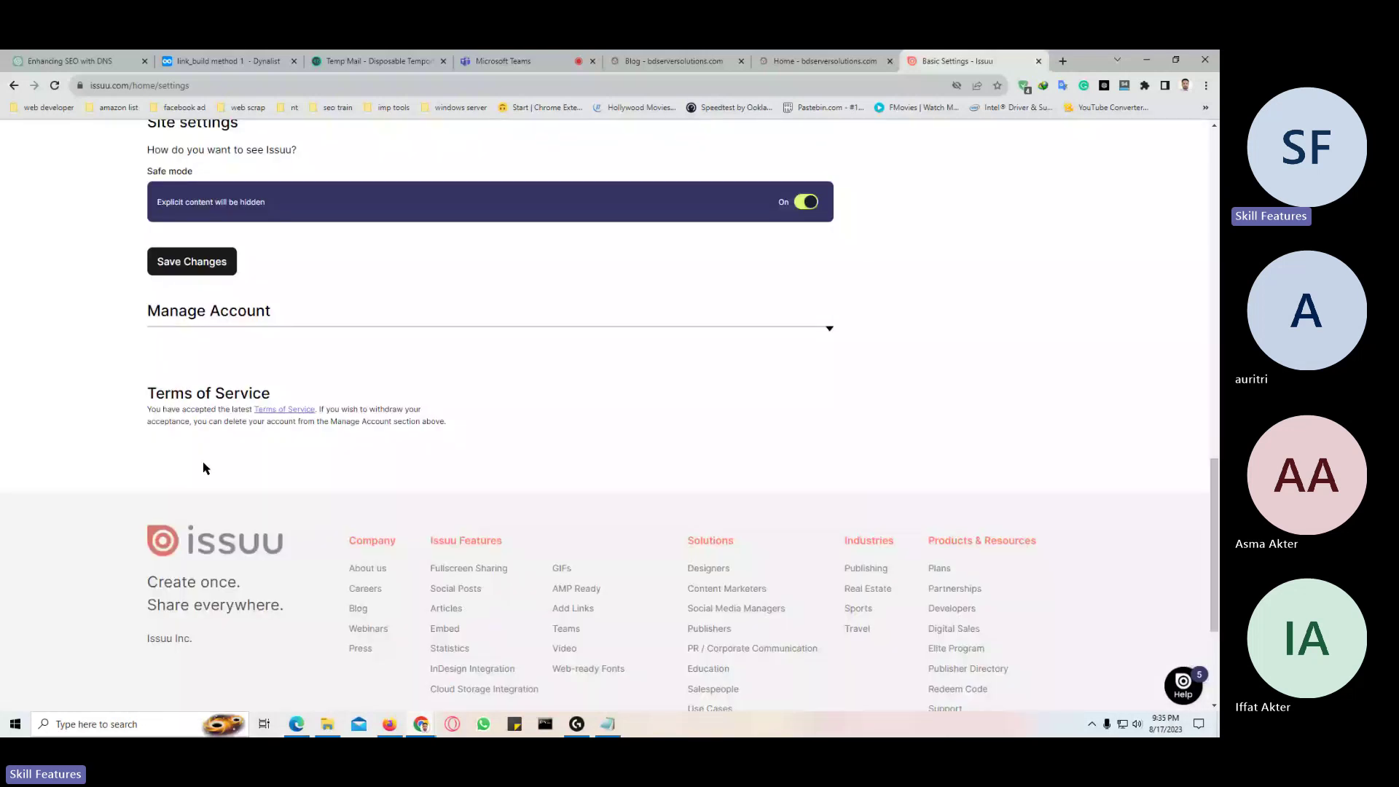
scroll(204, 467, "up", 15)
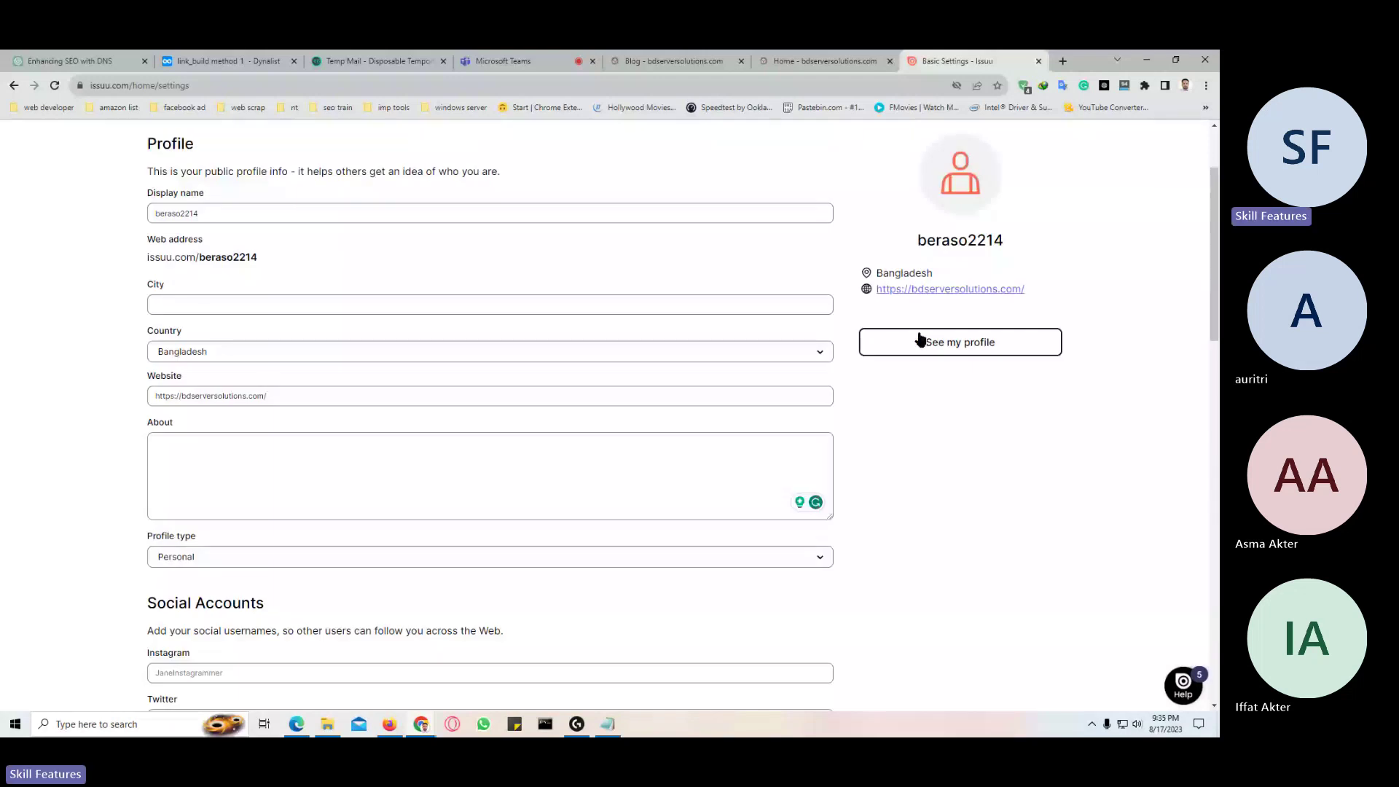
scroll(926, 357, "up", 2)
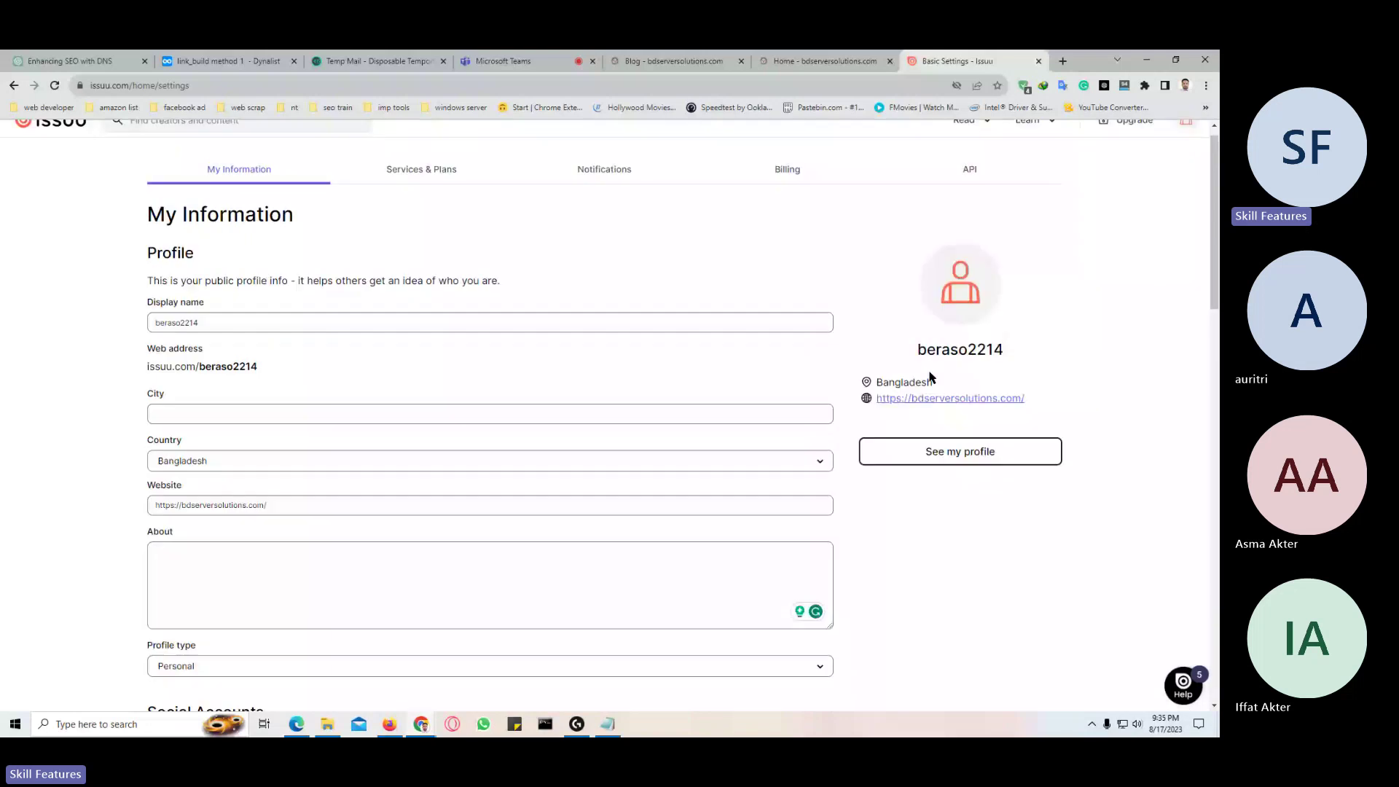
scroll(932, 378, "up", 1)
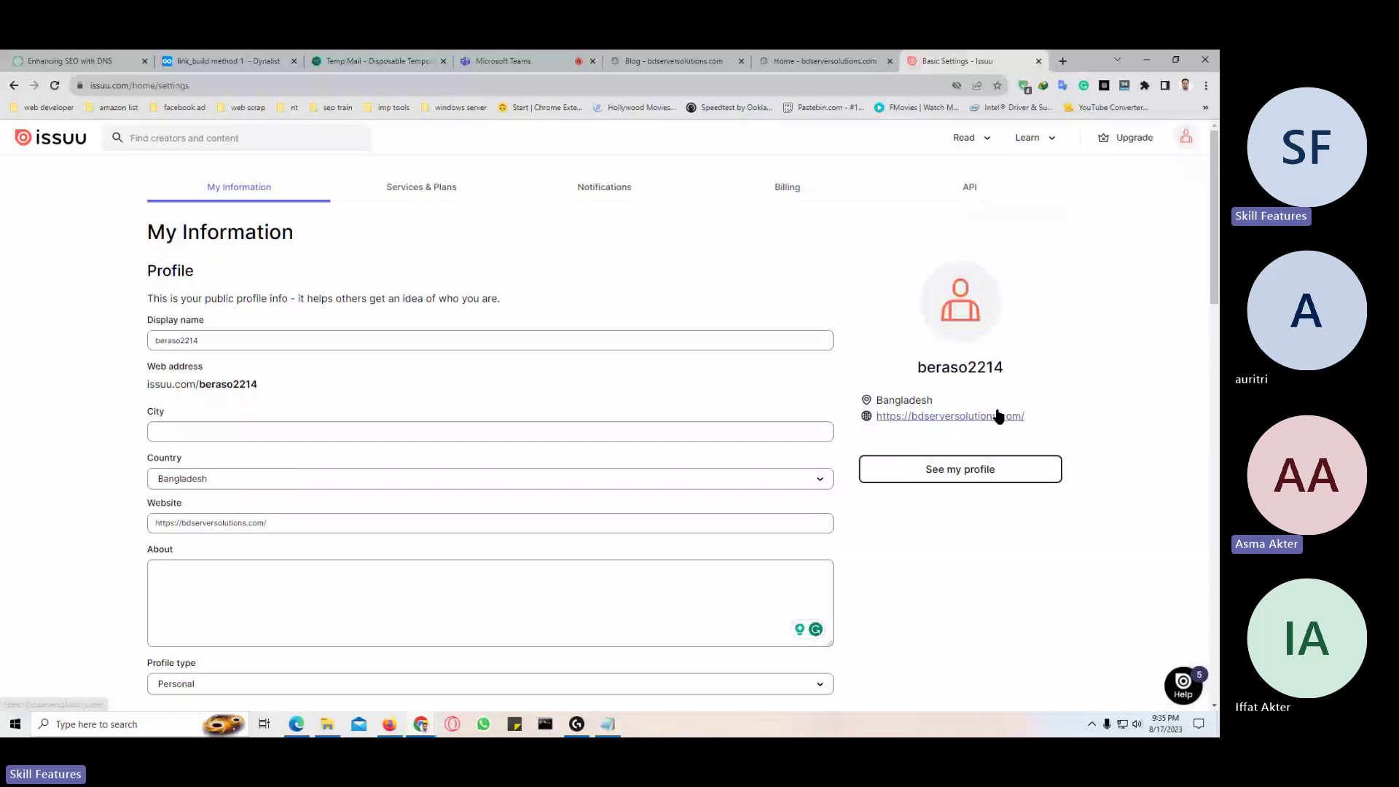
Step: Upload Network.pdf from Desktop > resource via the public profile page
left_click(960, 468)
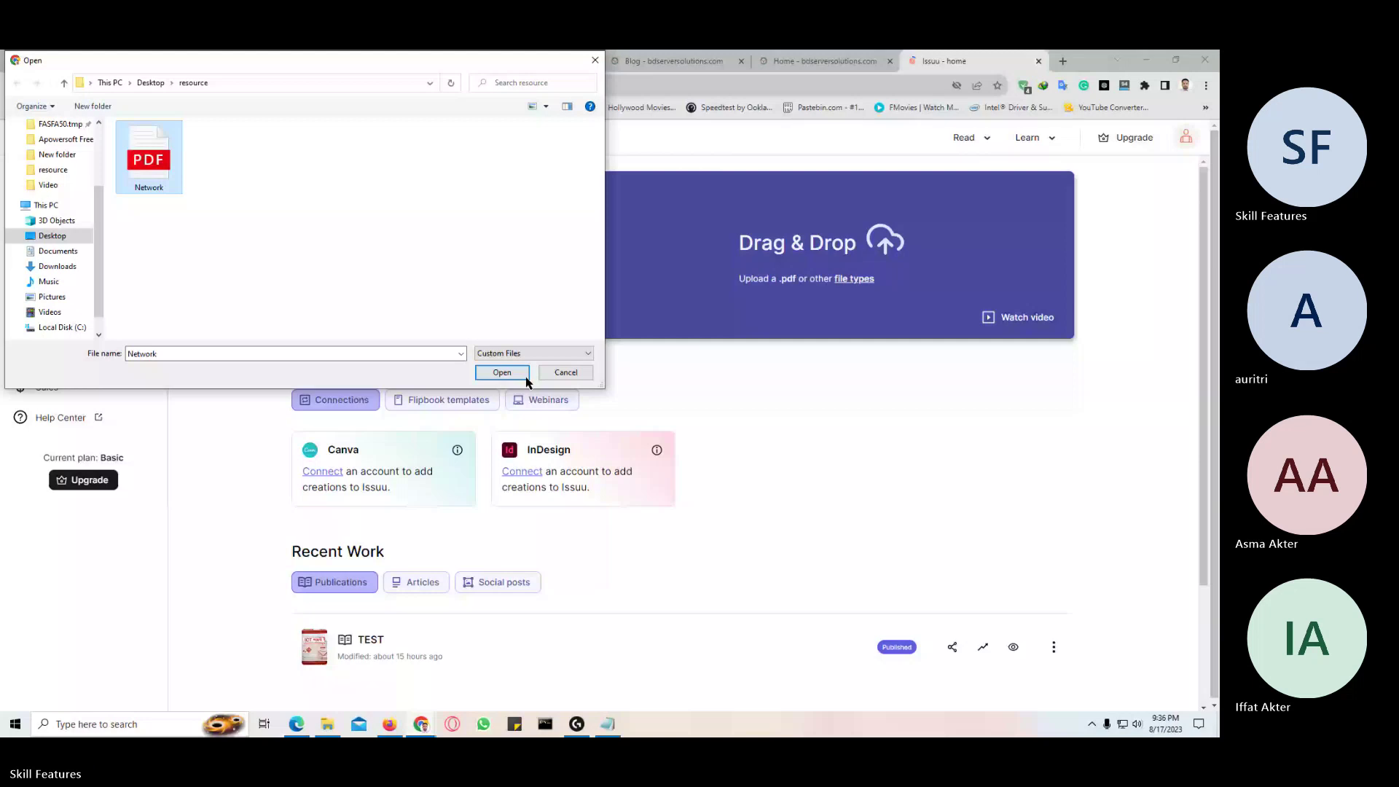
left_click(527, 377)
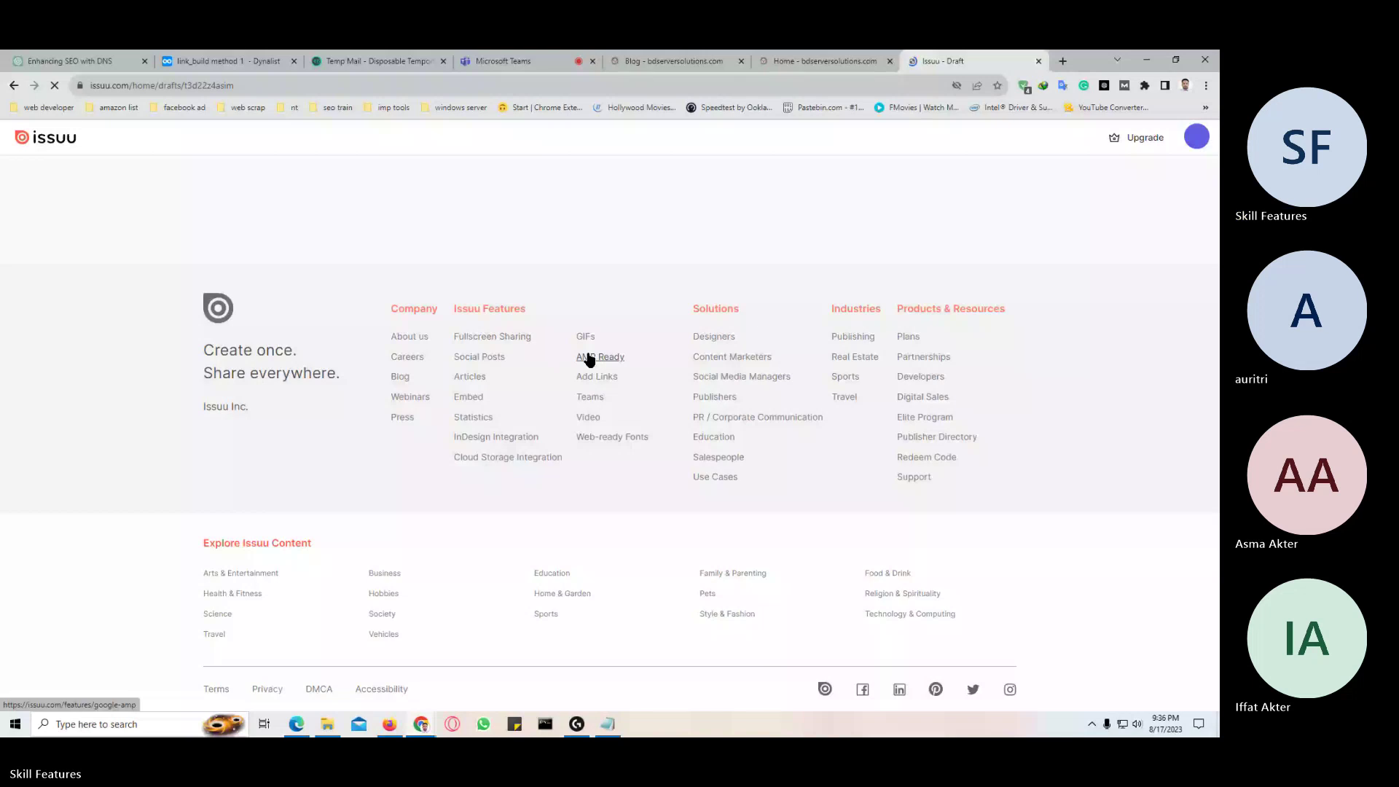
double_click(1115, 485)
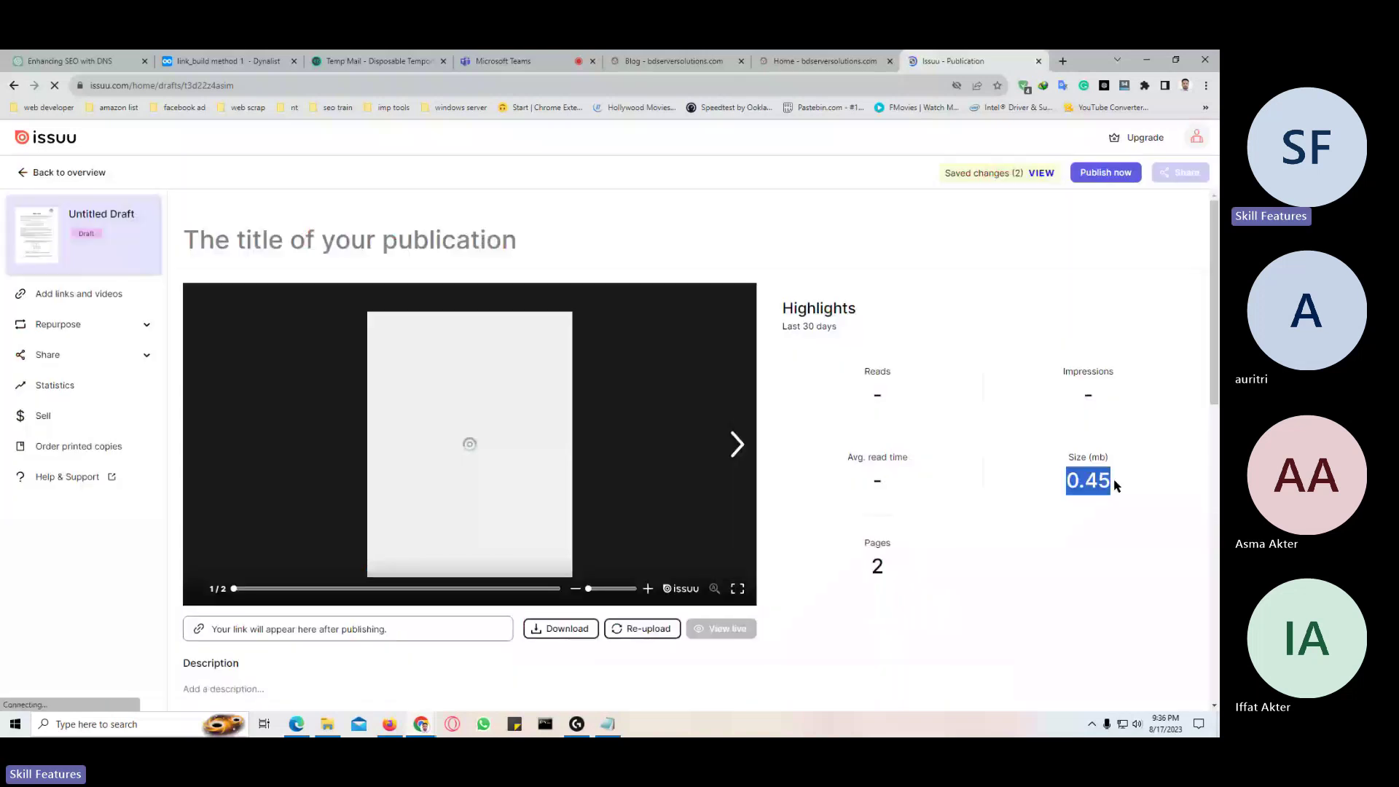
scroll(772, 443, "down", 1)
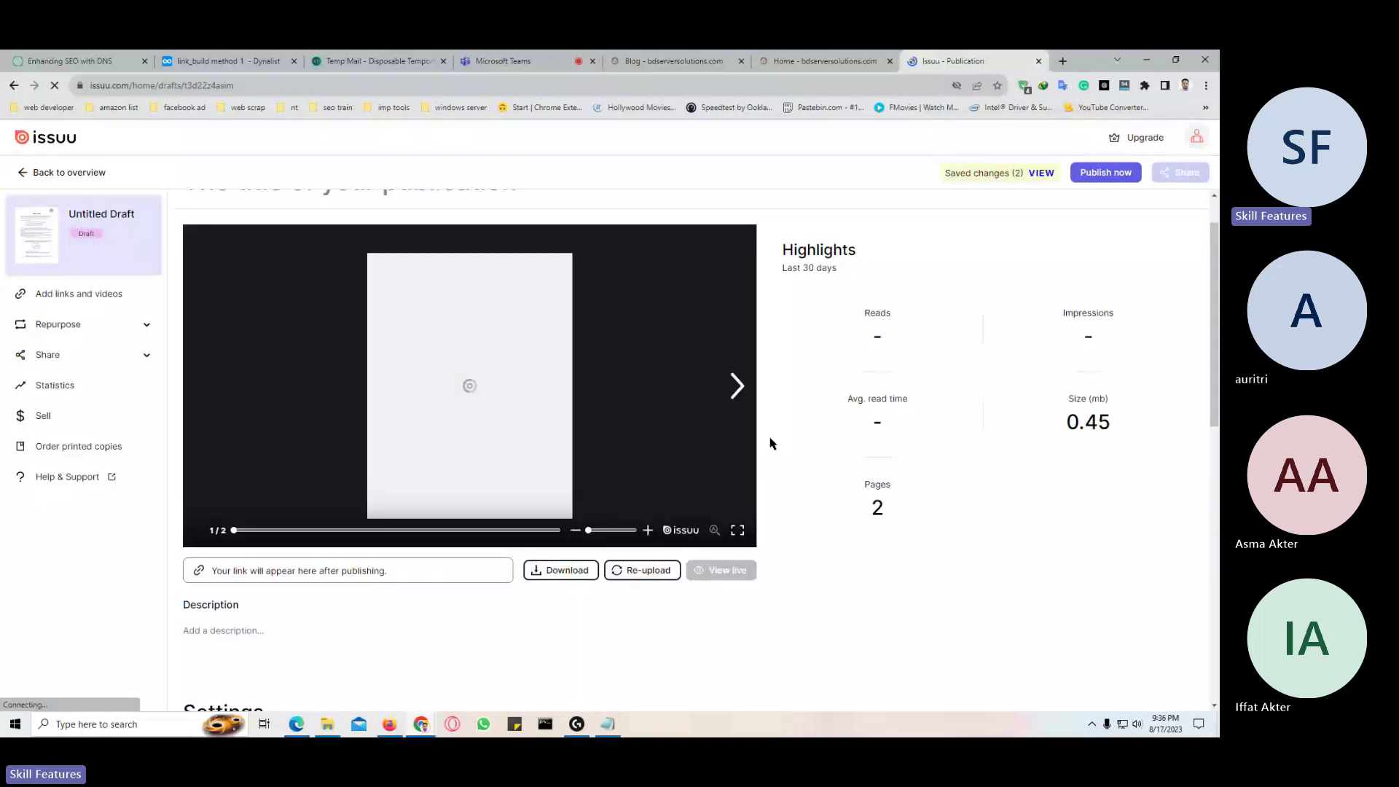
left_click(373, 567)
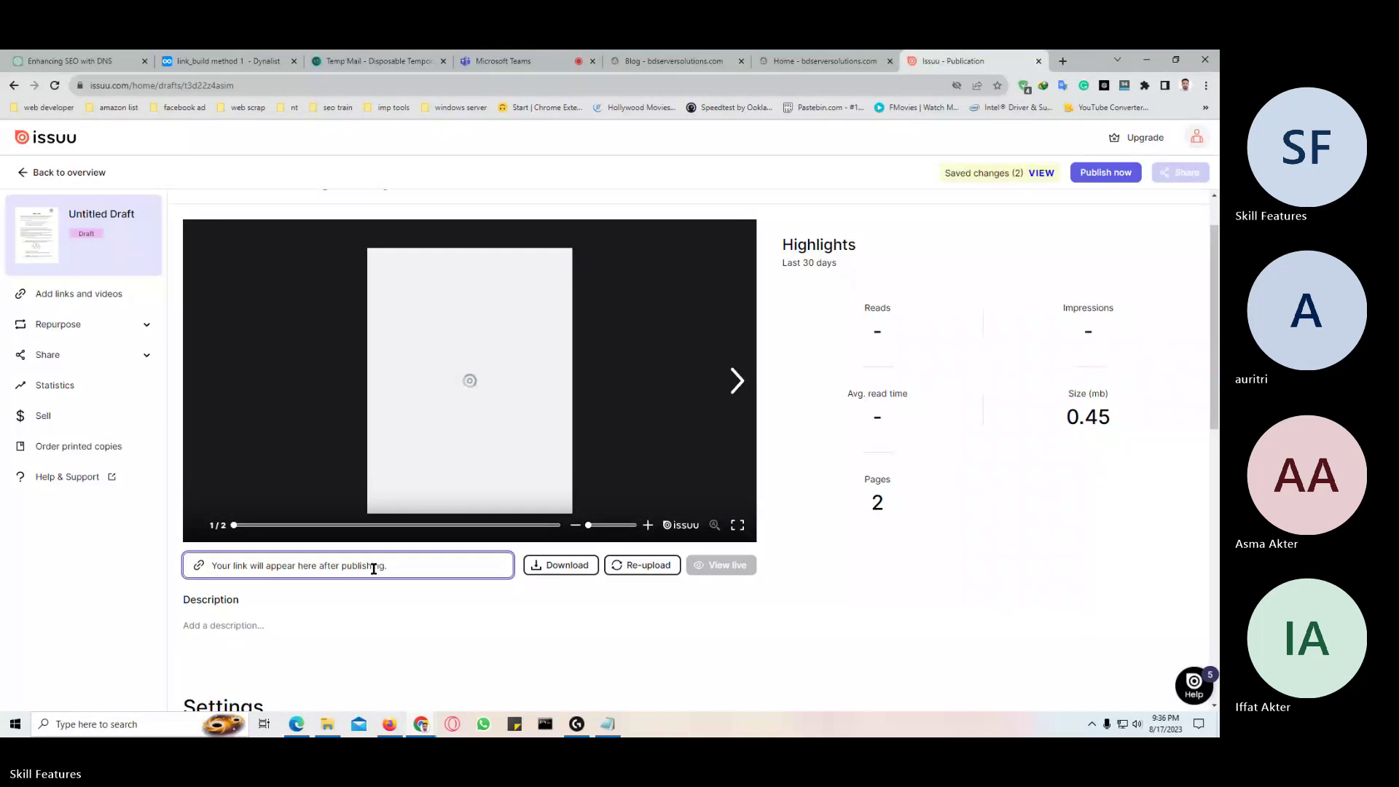
scroll(313, 489, "down", 2)
left_click(313, 489)
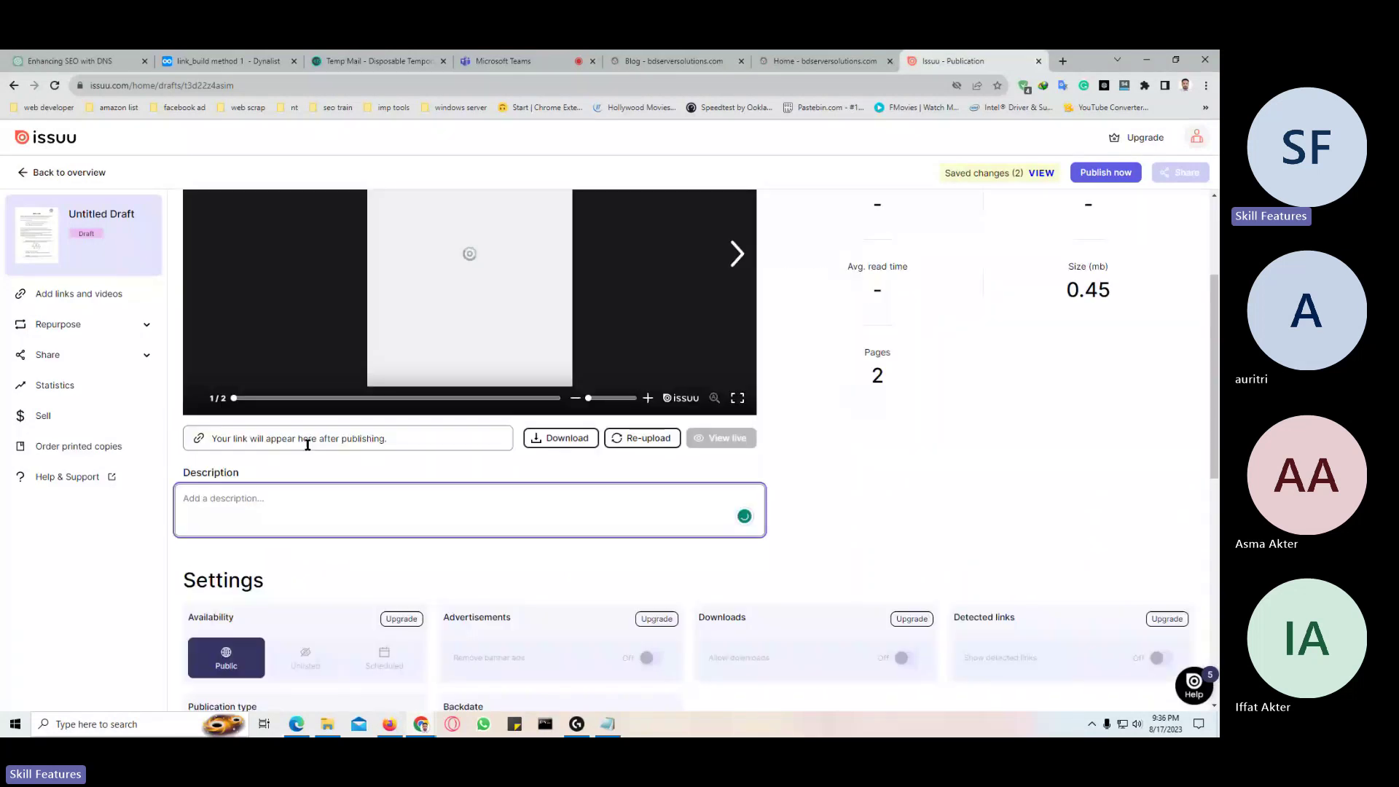
scroll(313, 489, "up", 2)
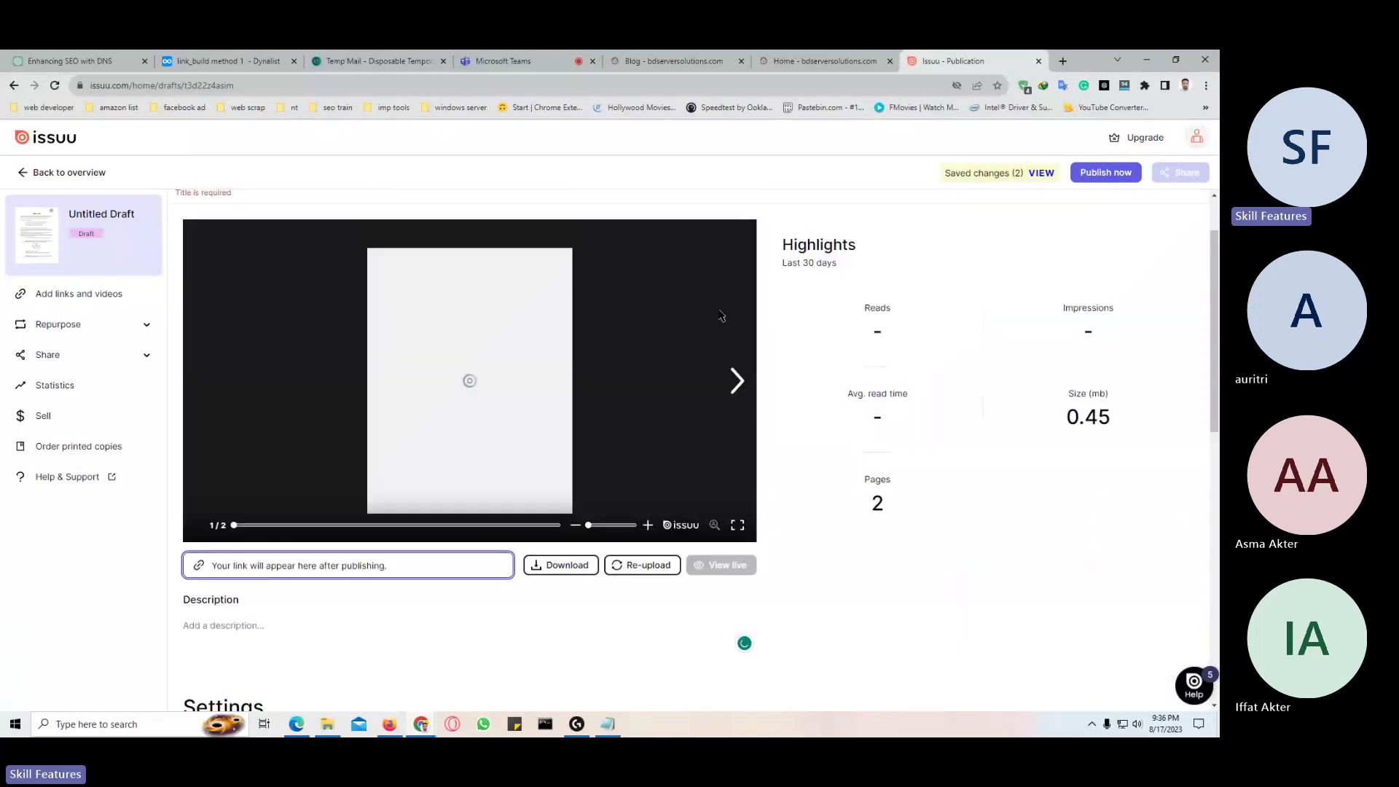
left_click(850, 57)
Step: Copy the full bdserversolutions.com address from the site tab's address bar
left_click(807, 84)
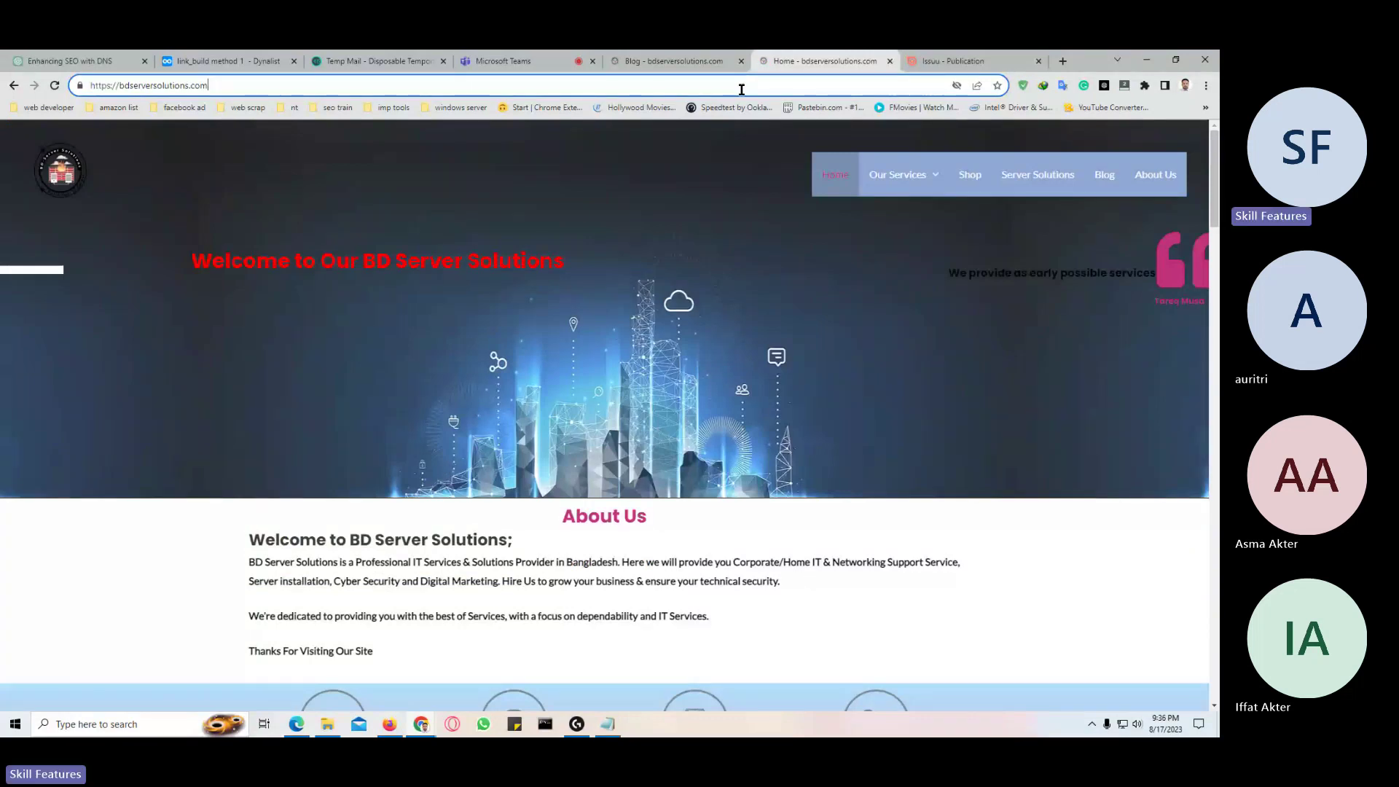
key("ctrl+shift+Left")
right_click(150, 86)
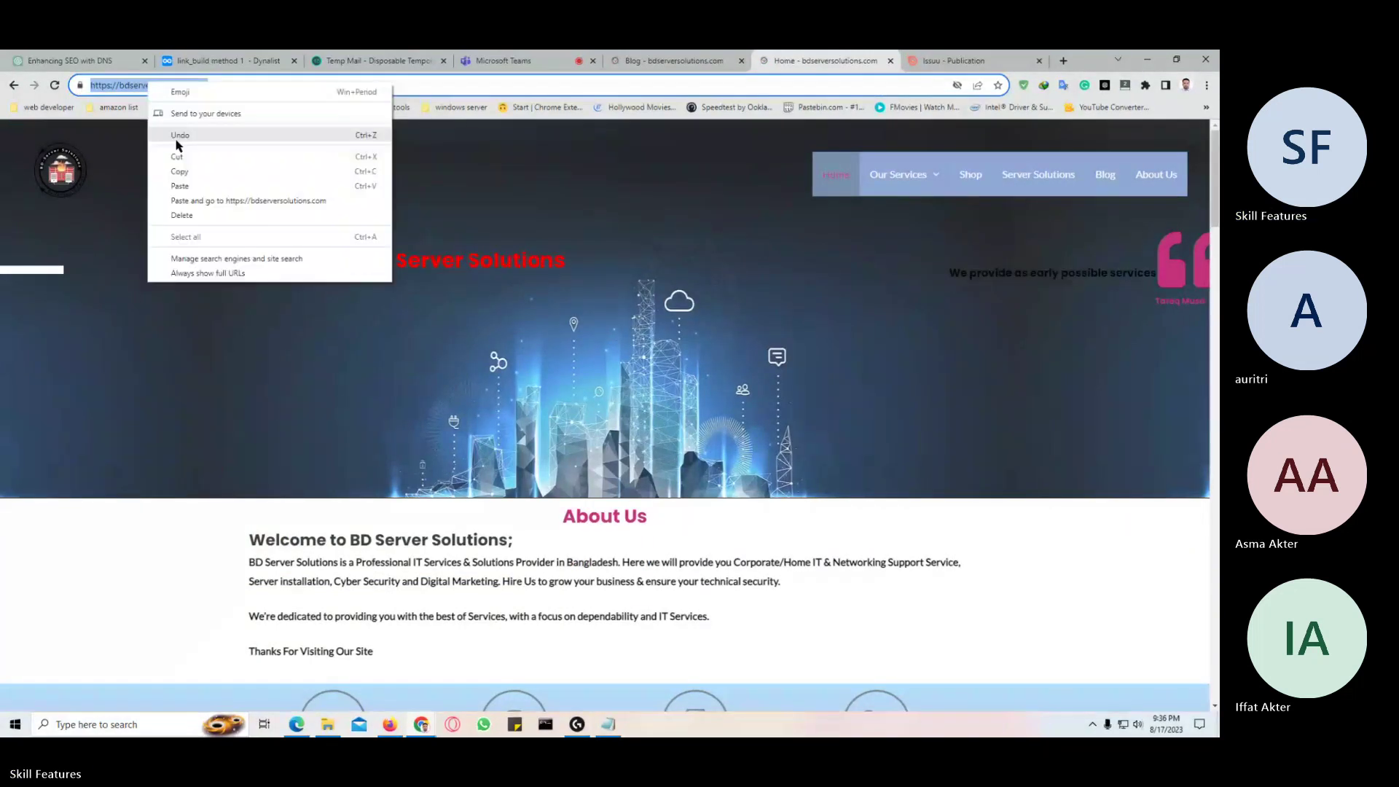
left_click(188, 181)
key("ctrl+Tab")
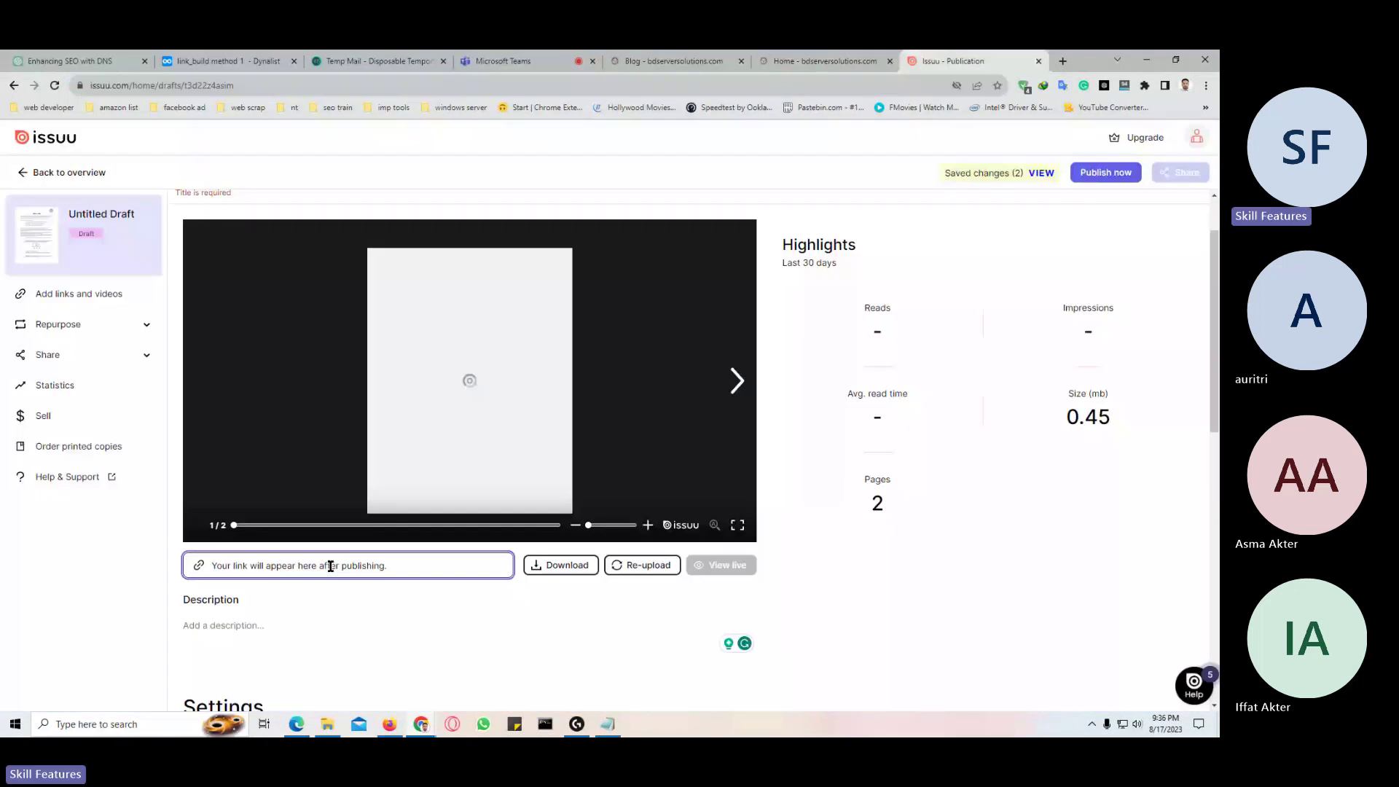
Step: Type 'For more information you can visit' in the draft Description and paste the URL
scroll(227, 450, "down", 3)
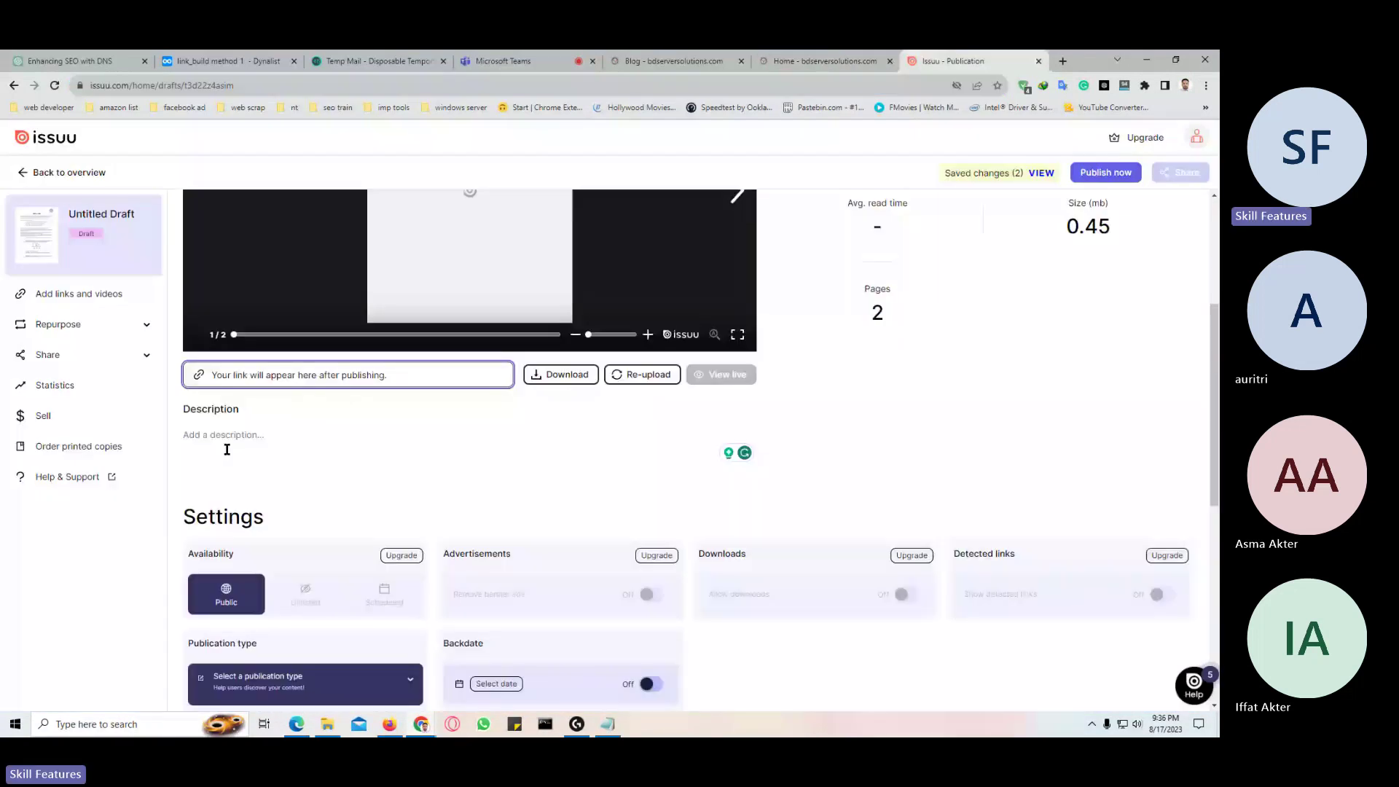
left_click(328, 450)
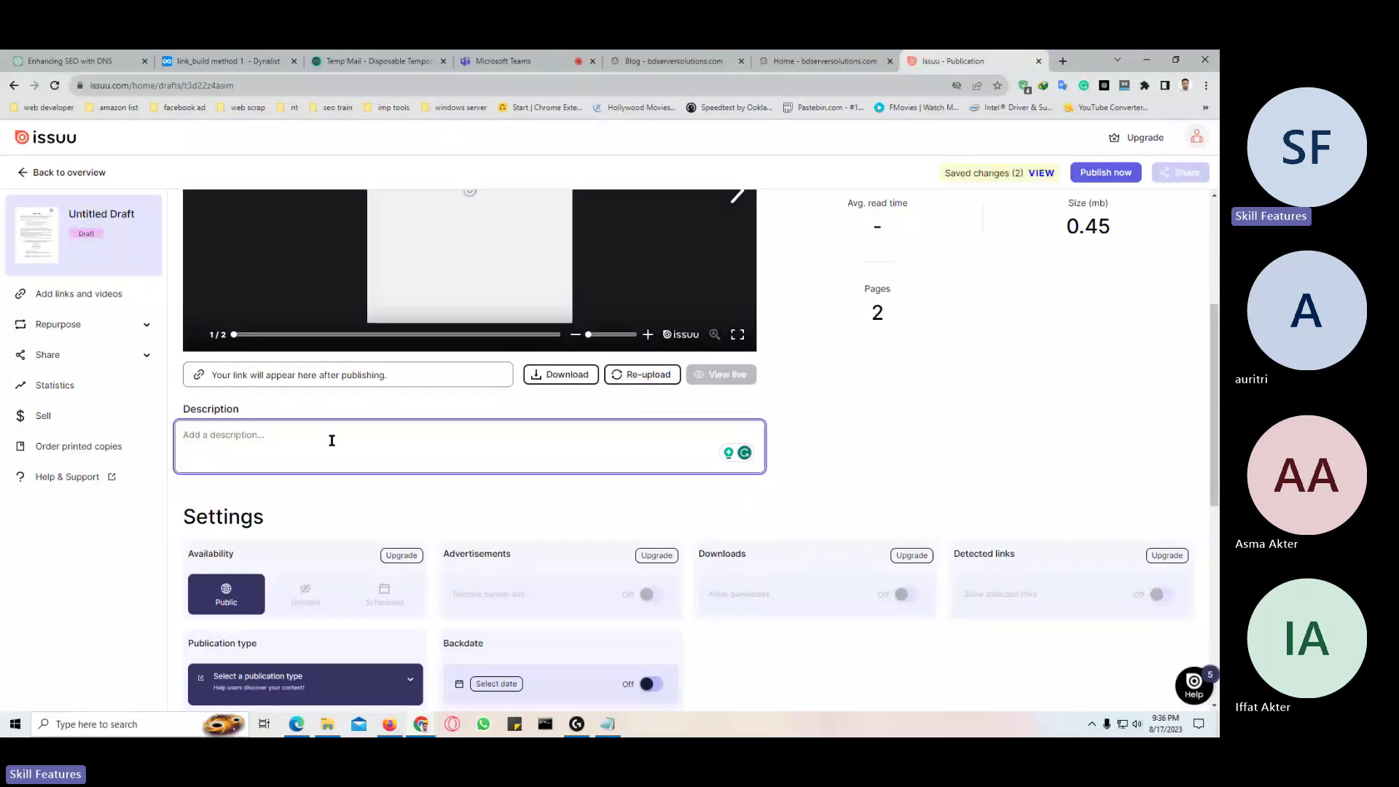
type("Fo")
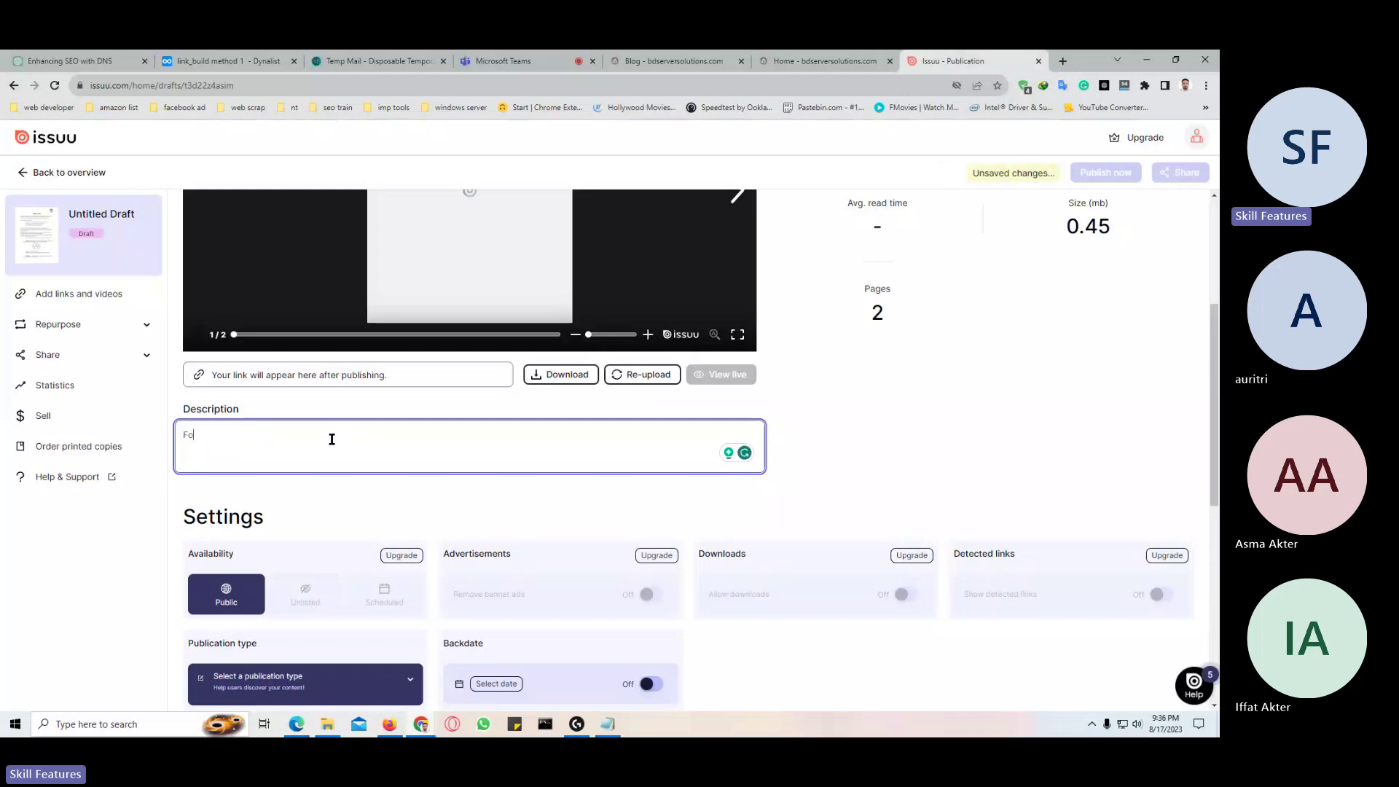
type("r ")
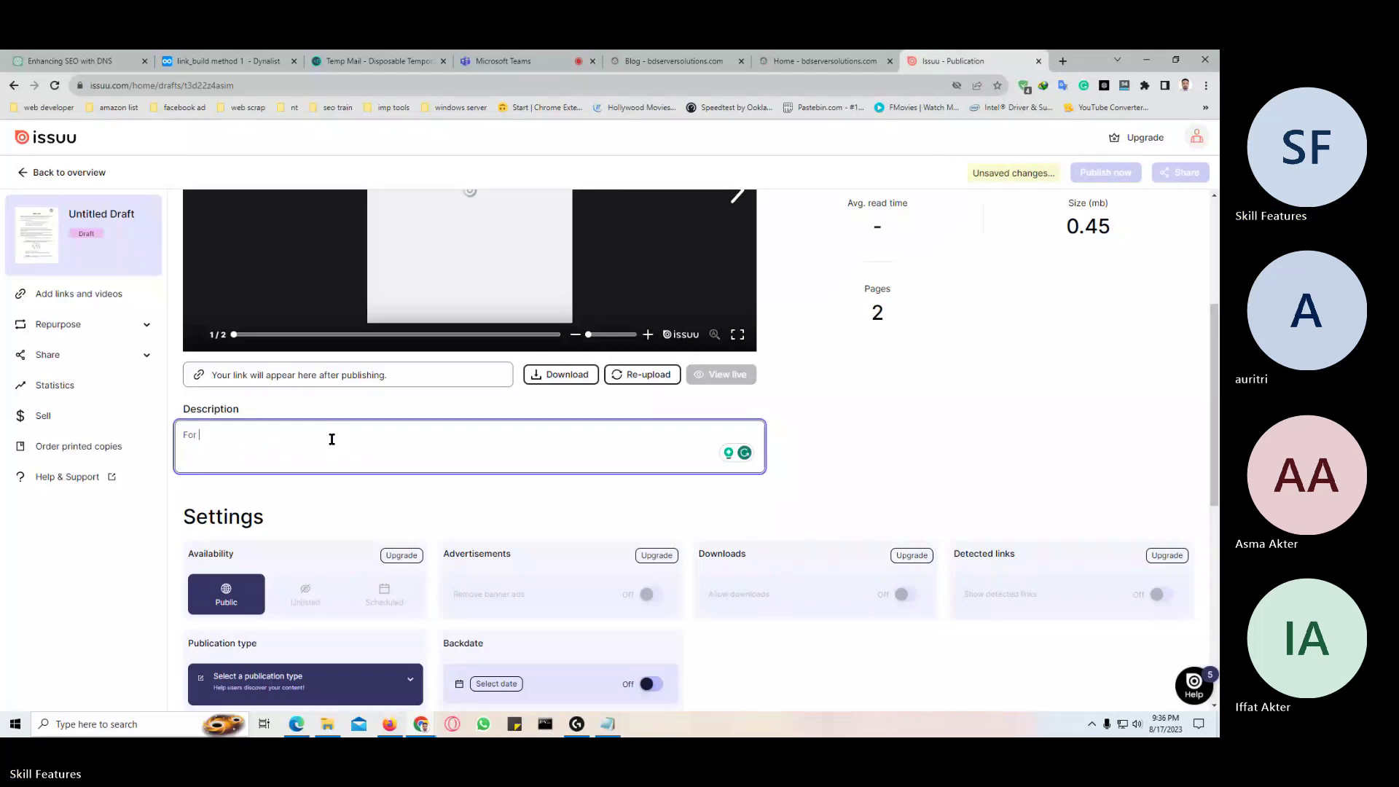
type("more infor,mation you can")
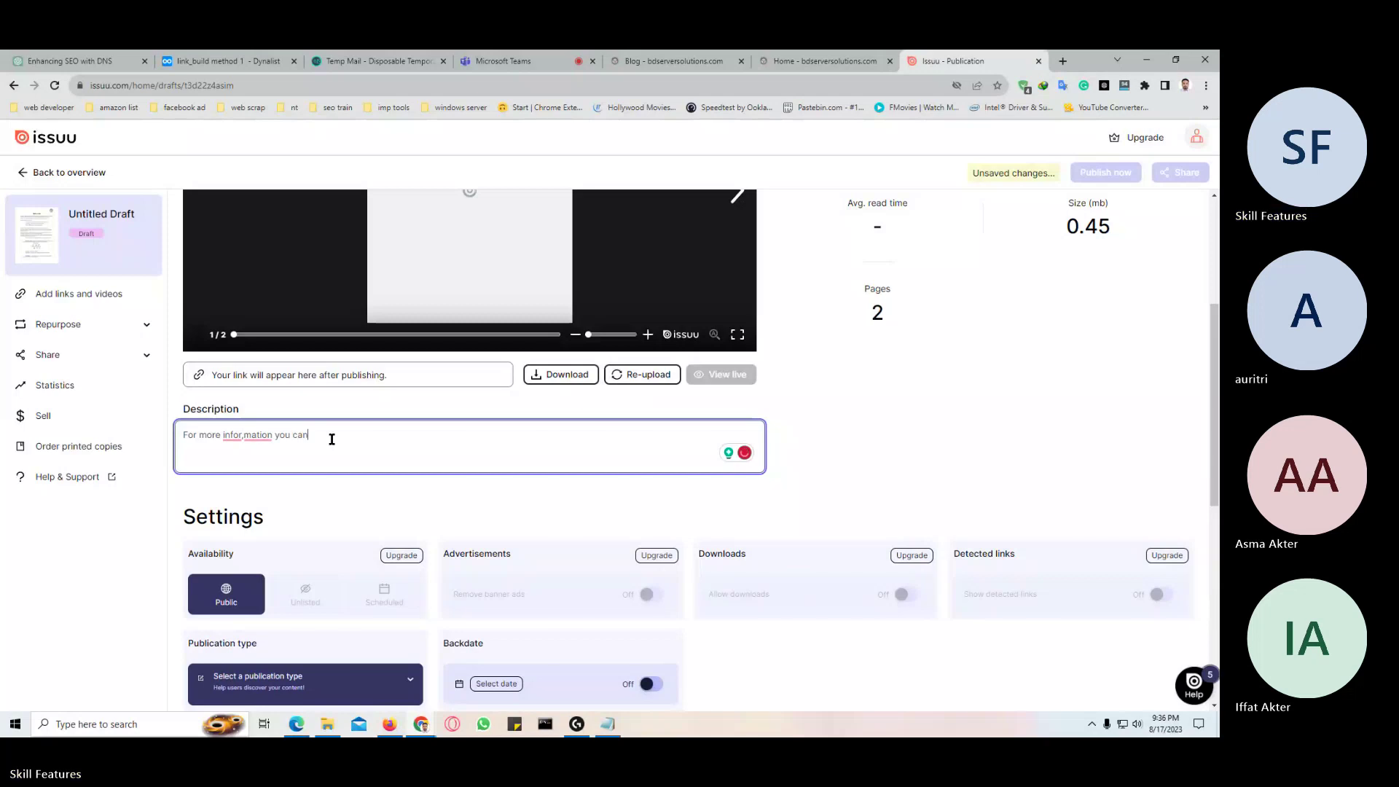
type(" visit")
key("ctrl+v")
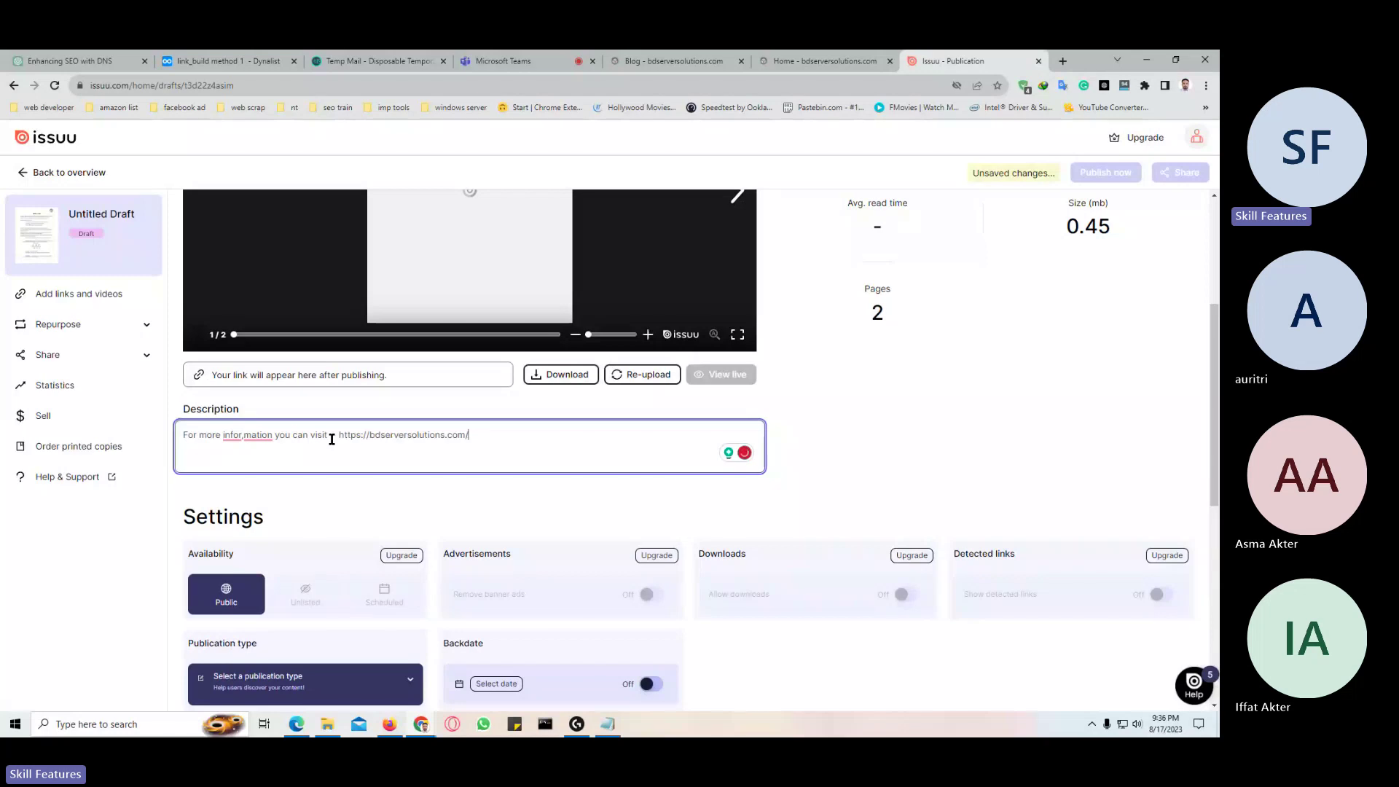
Step: Add ':-' after 'visit' and fix the misspelled 'information' and 'visit'
left_click(331, 436)
type(":-")
left_click(248, 435)
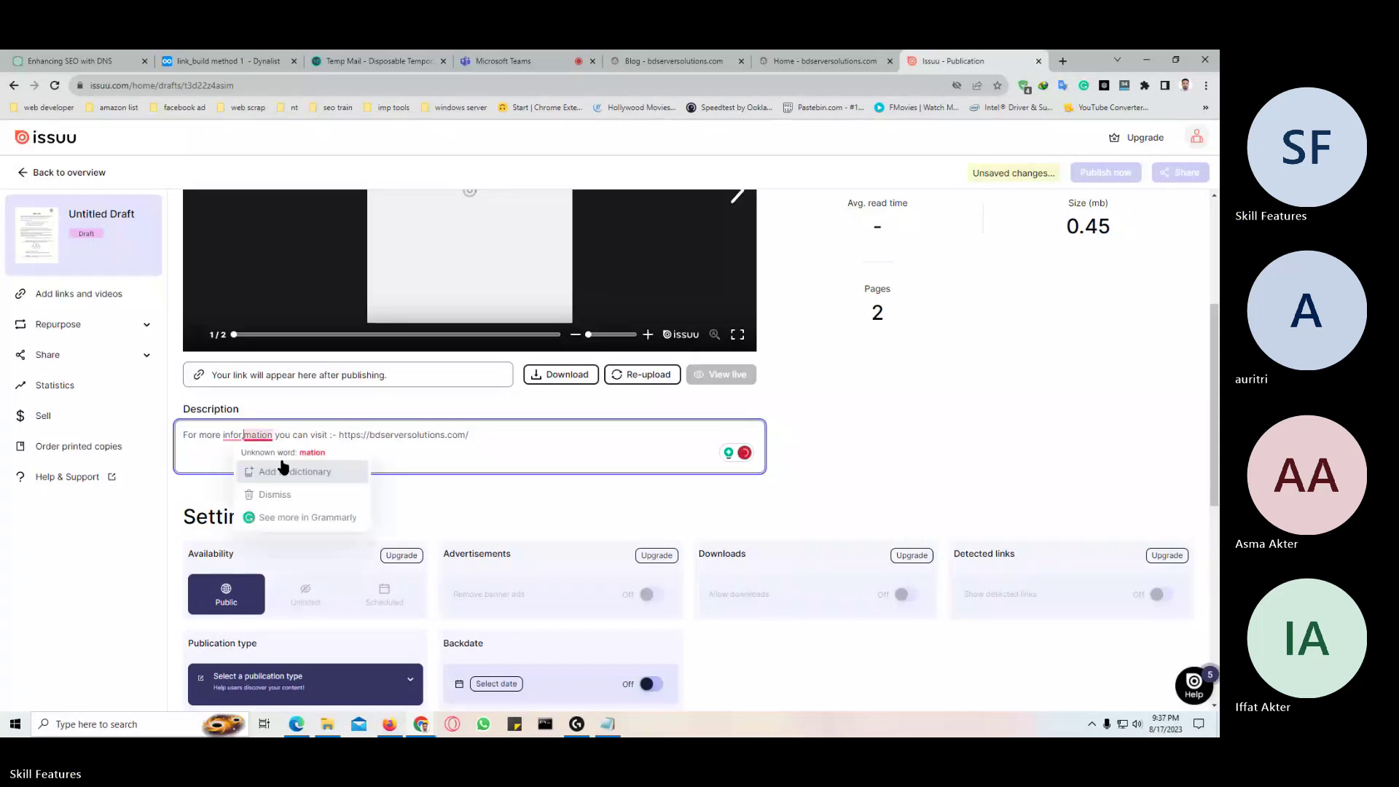
key("BackSpace")
left_click(321, 455)
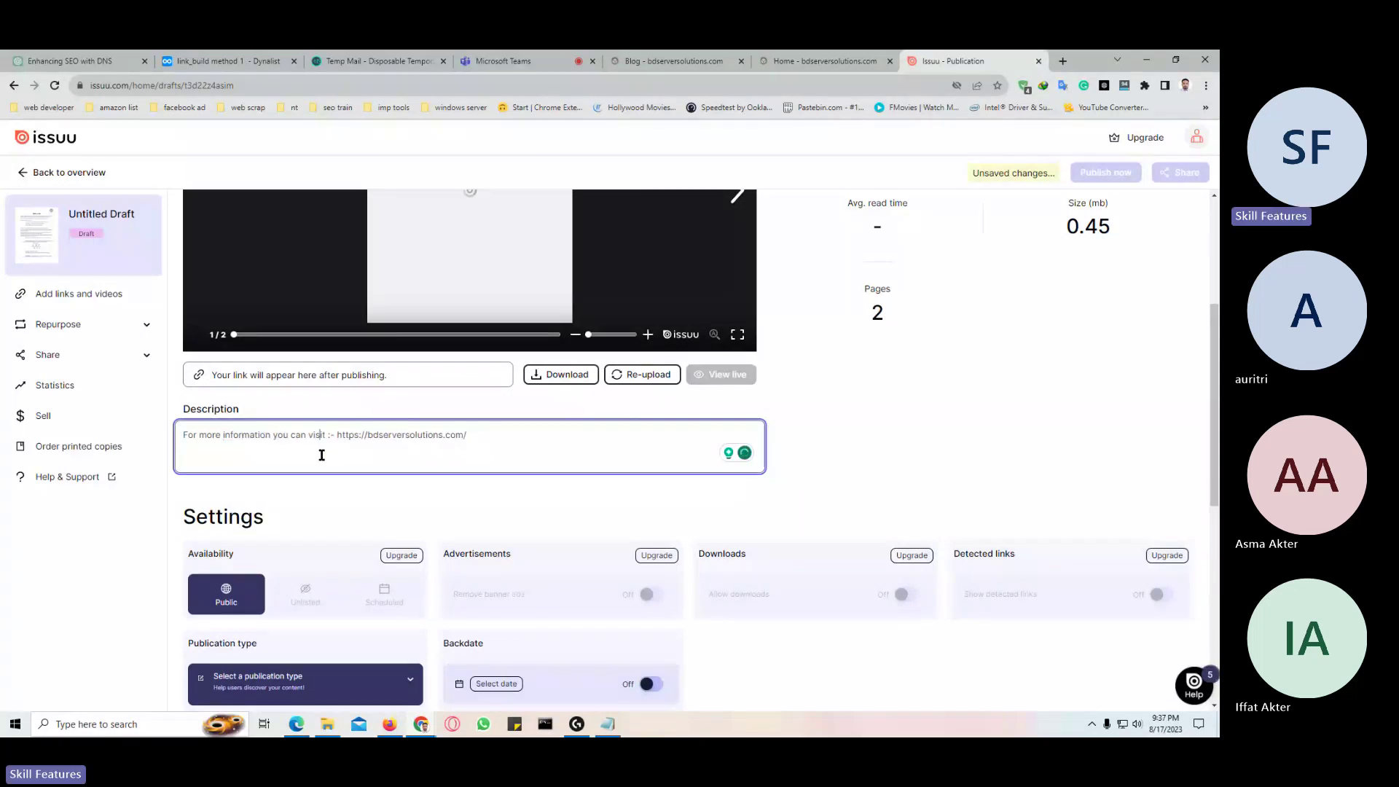
key("BackSpace")
type("si")
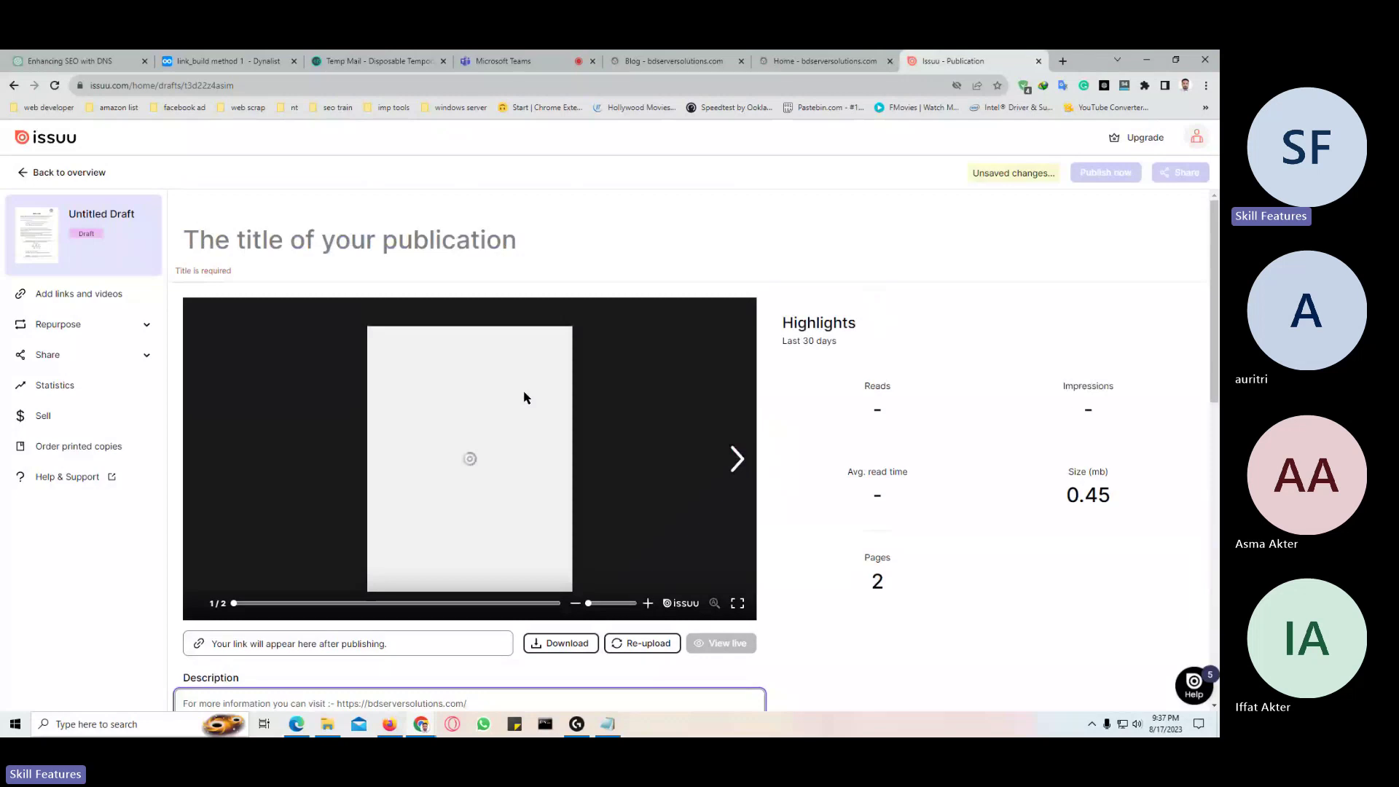
Step: Preview both PDF pages, then change the description punctuation to 'visit:-'
left_click(737, 458)
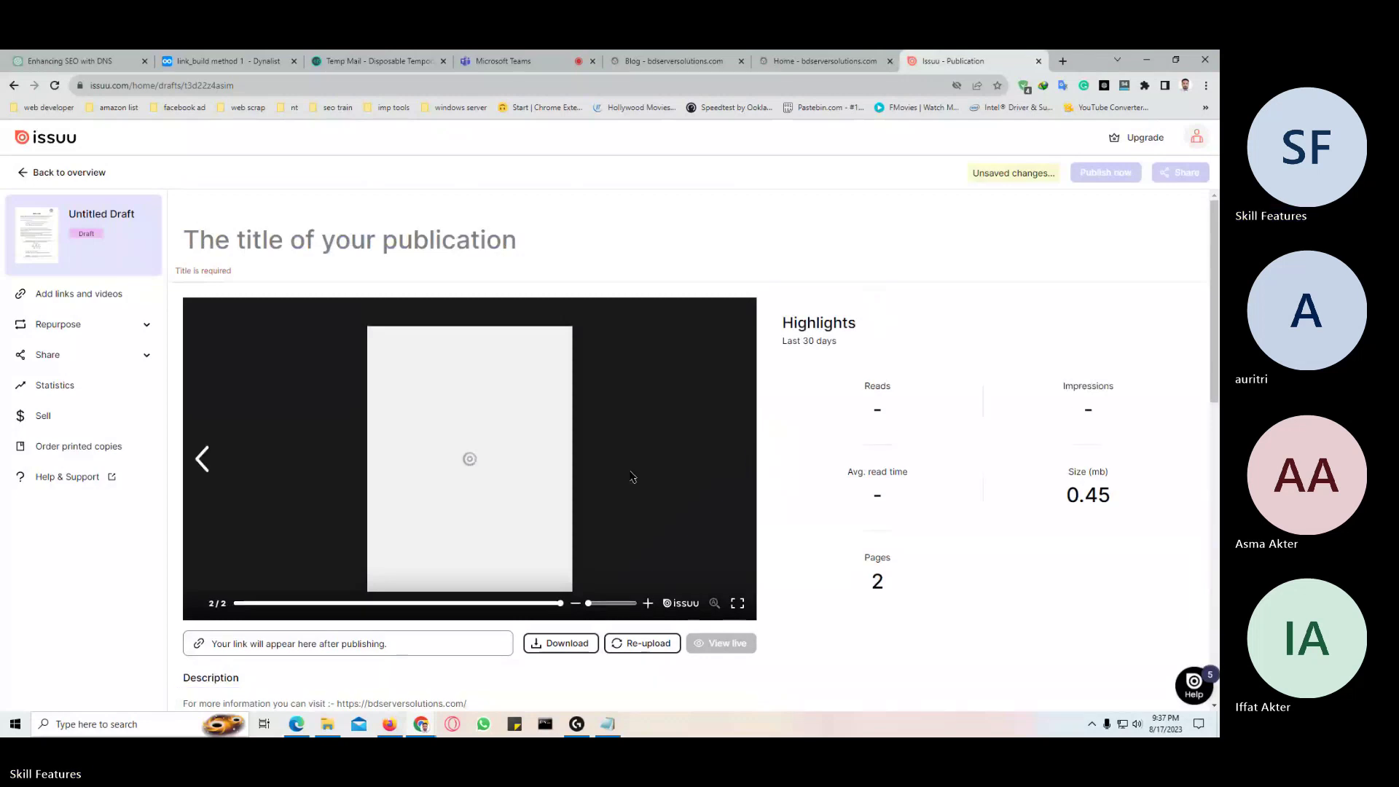
left_click(192, 458)
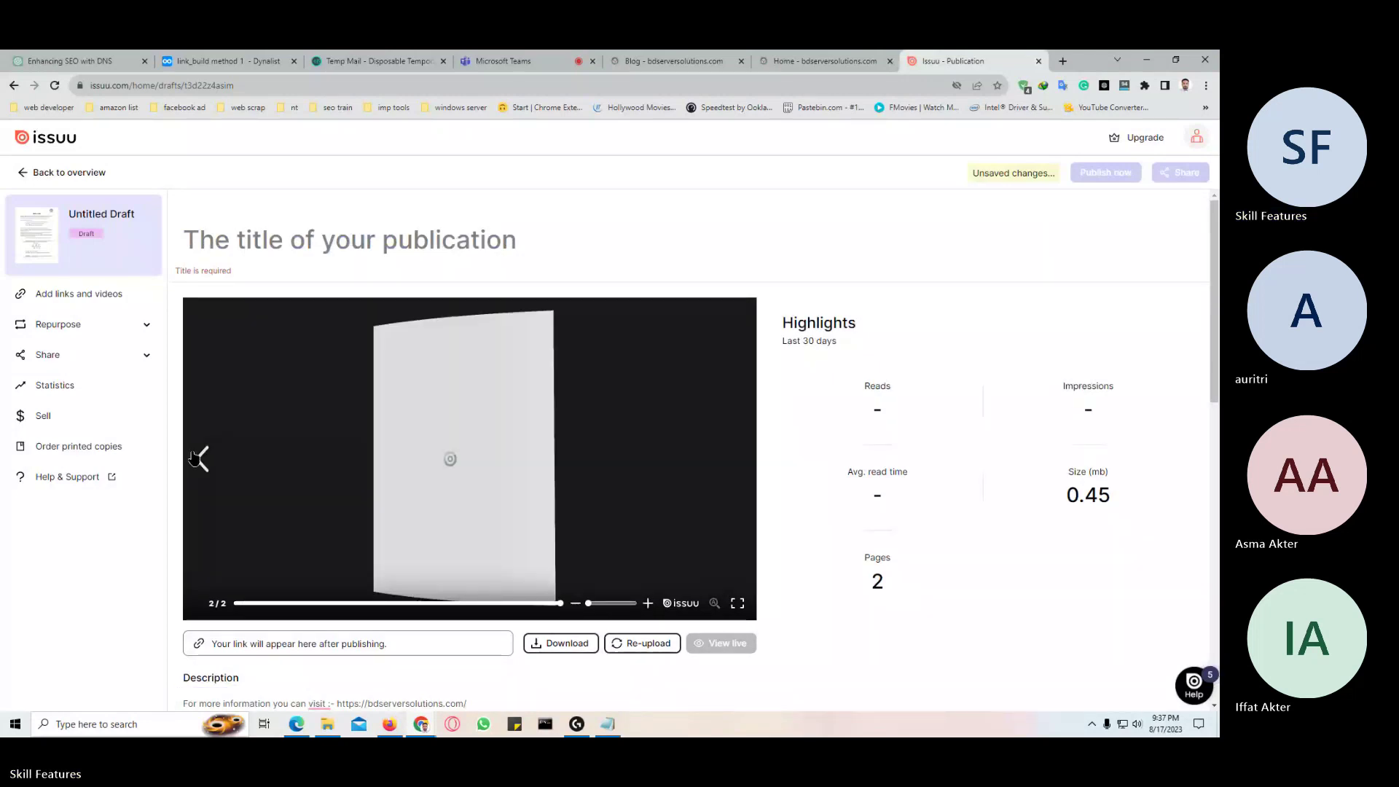
scroll(483, 384, "down", 4)
right_click(251, 382)
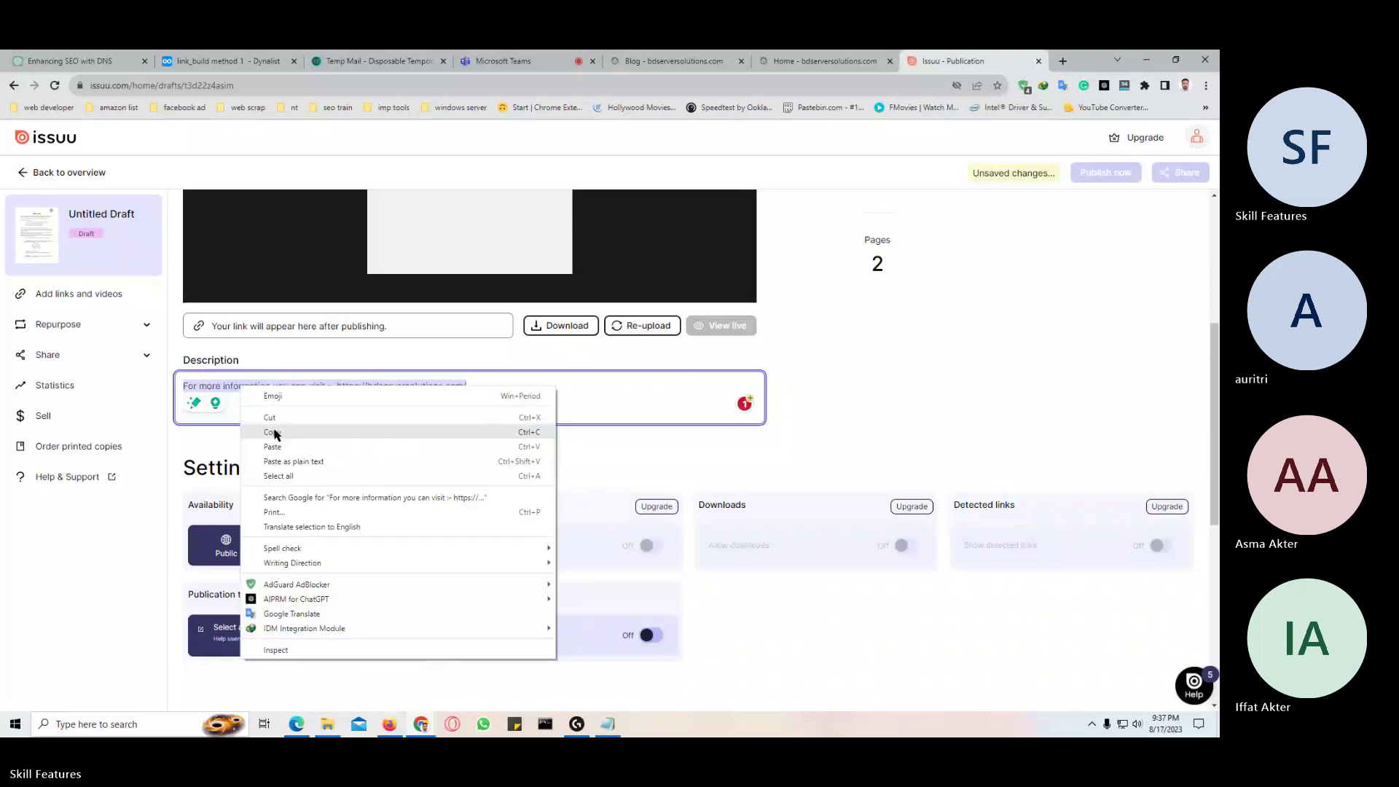
left_click(328, 387)
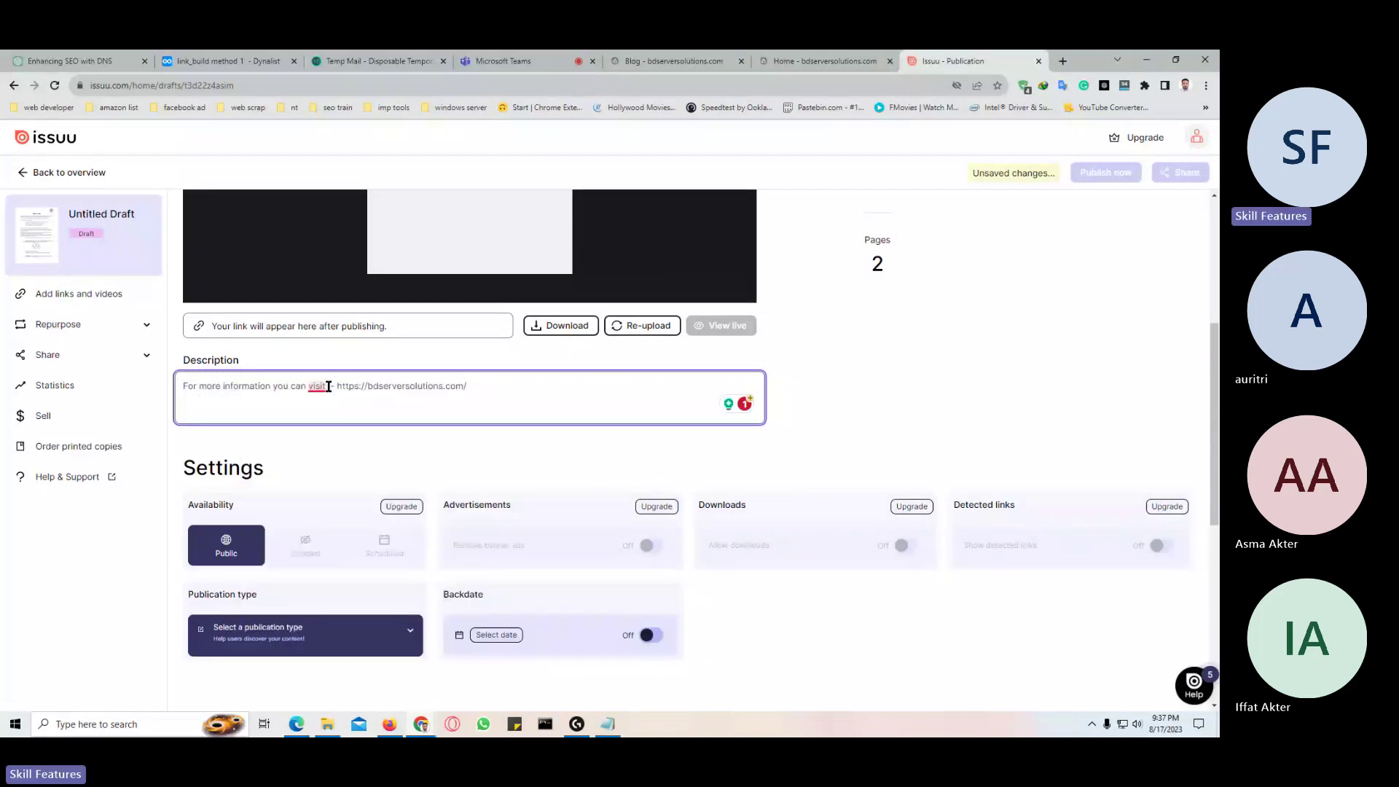
type(":")
Step: Copy the whole description sentence and reload the draft page
left_click_drag(483, 385, 135, 394)
right_click(245, 399)
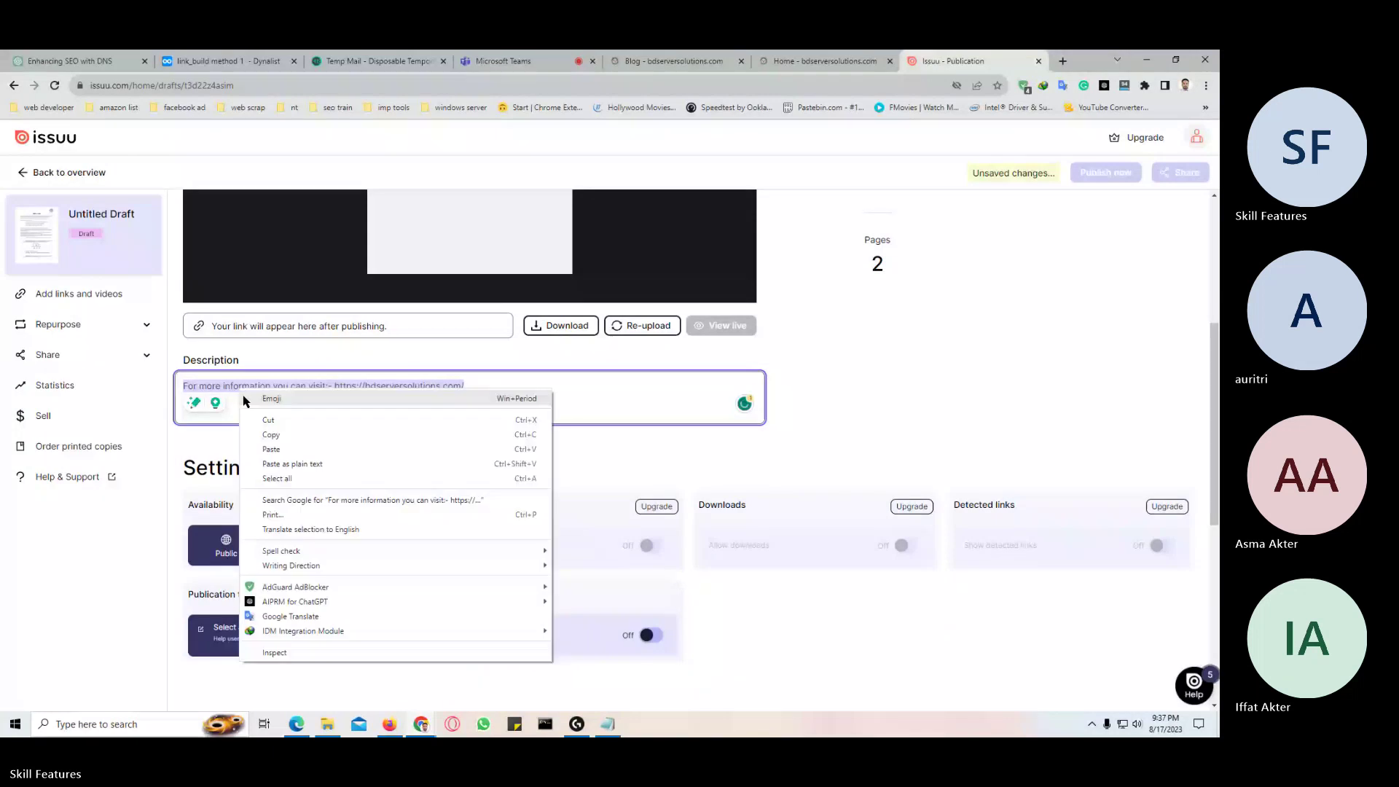
left_click(122, 559)
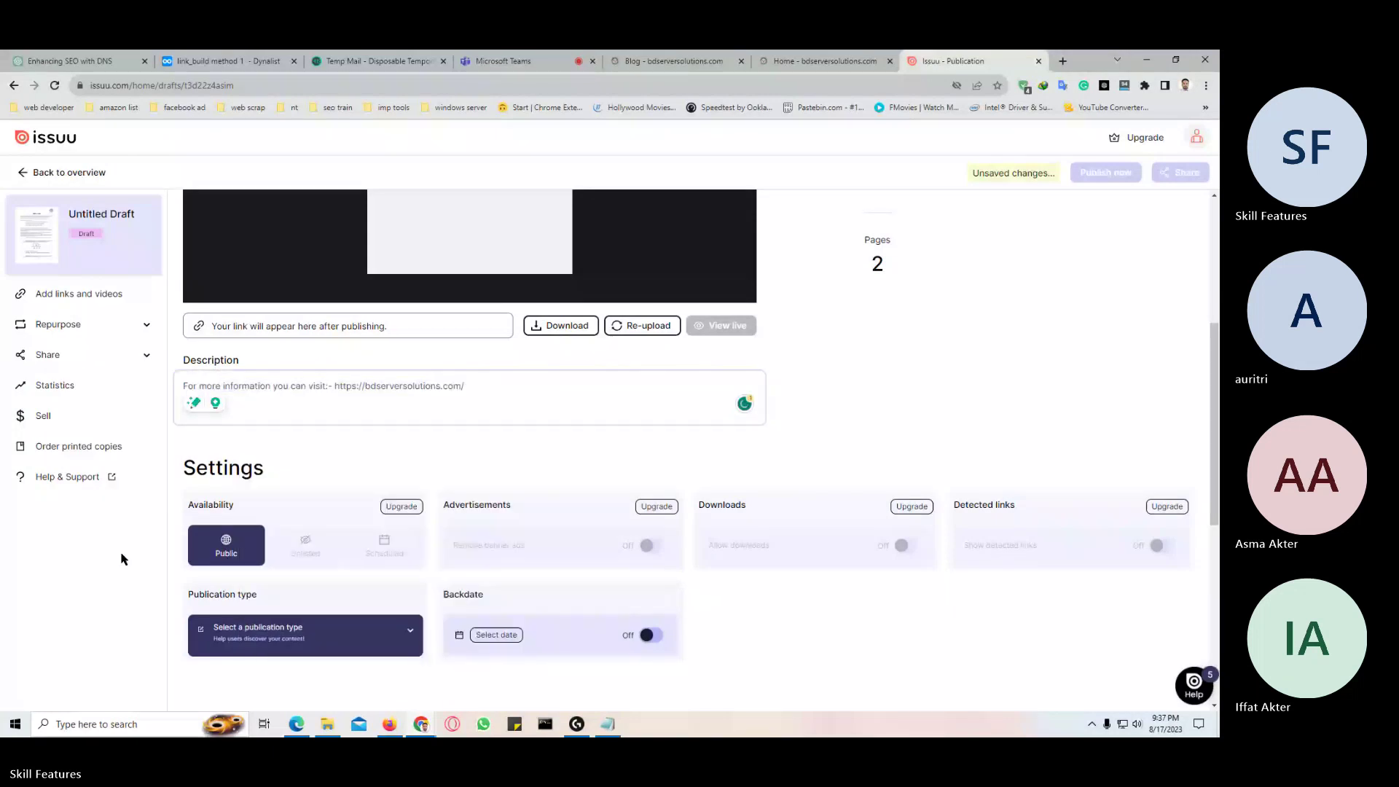
scroll(479, 450, "up", 4)
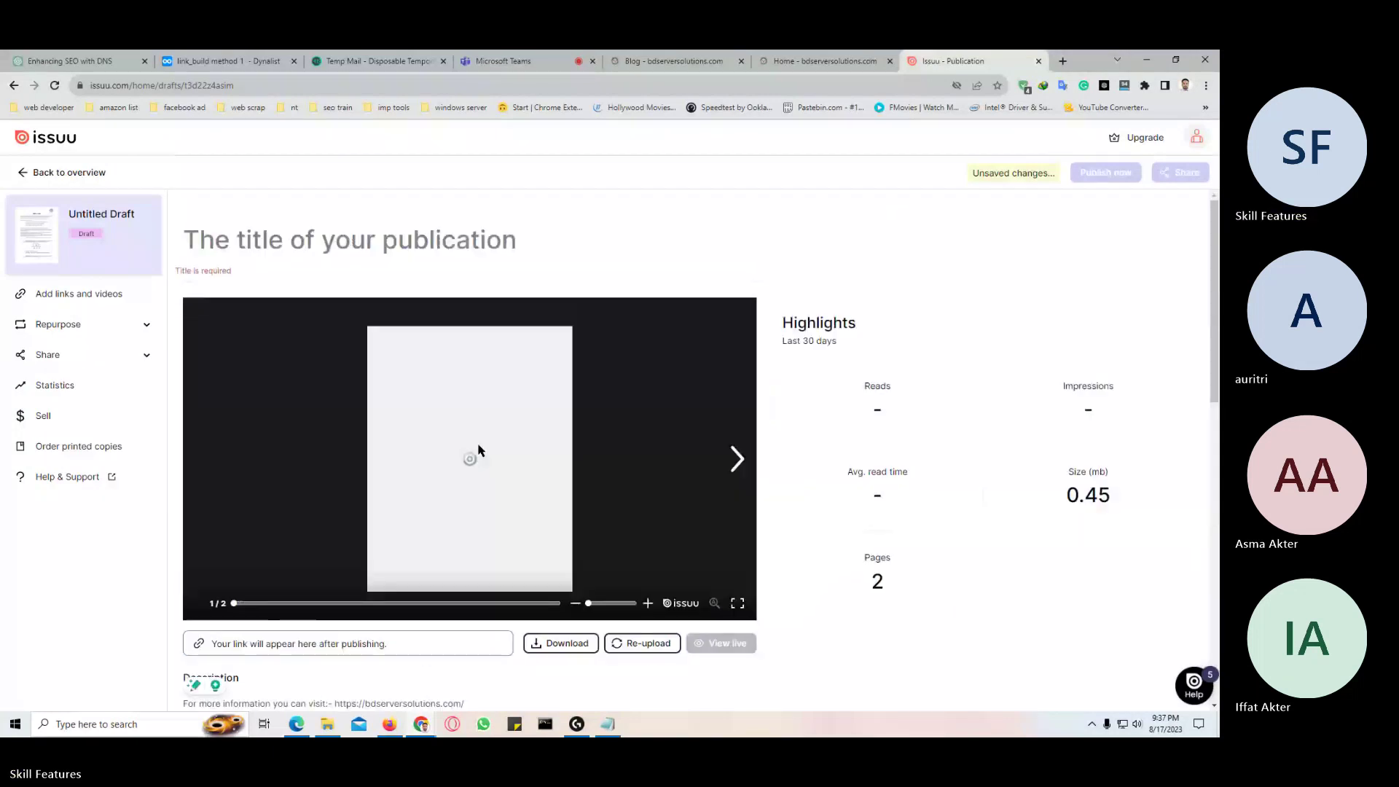
scroll(46, 129, "down", 1)
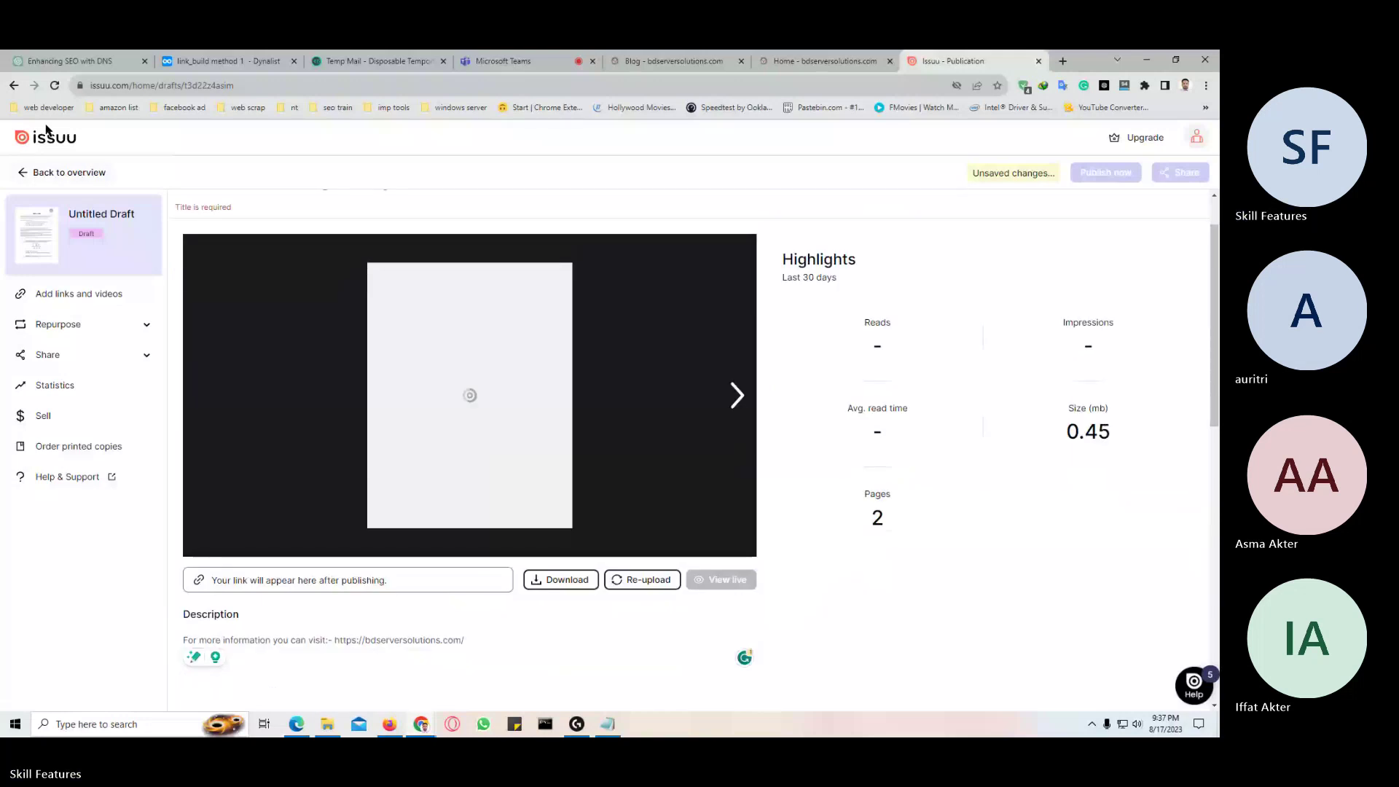
left_click(46, 132)
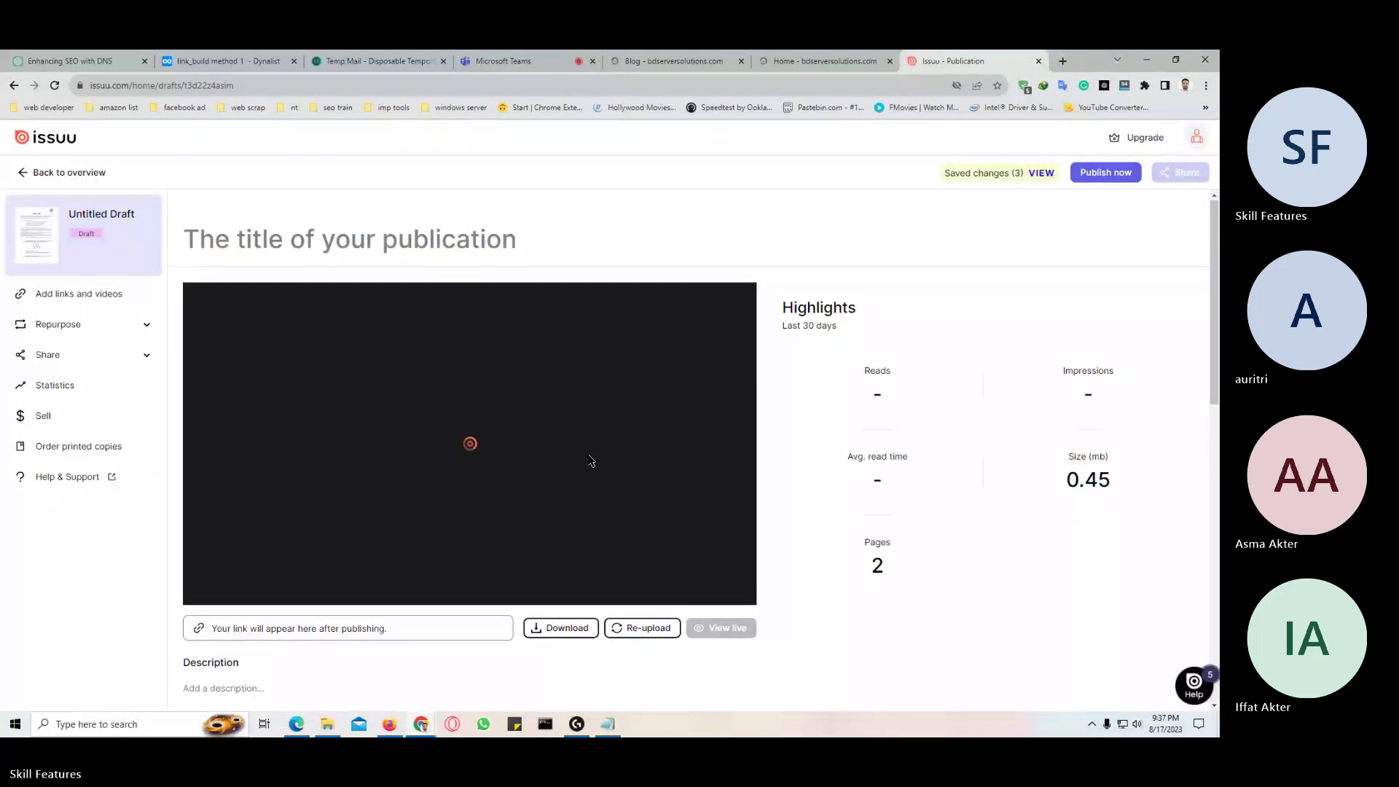
Step: Paste the copied sentence into the empty Description, save it, and reload the draft
scroll(591, 461, "down", 3)
left_click(398, 515)
key("ctrl+v")
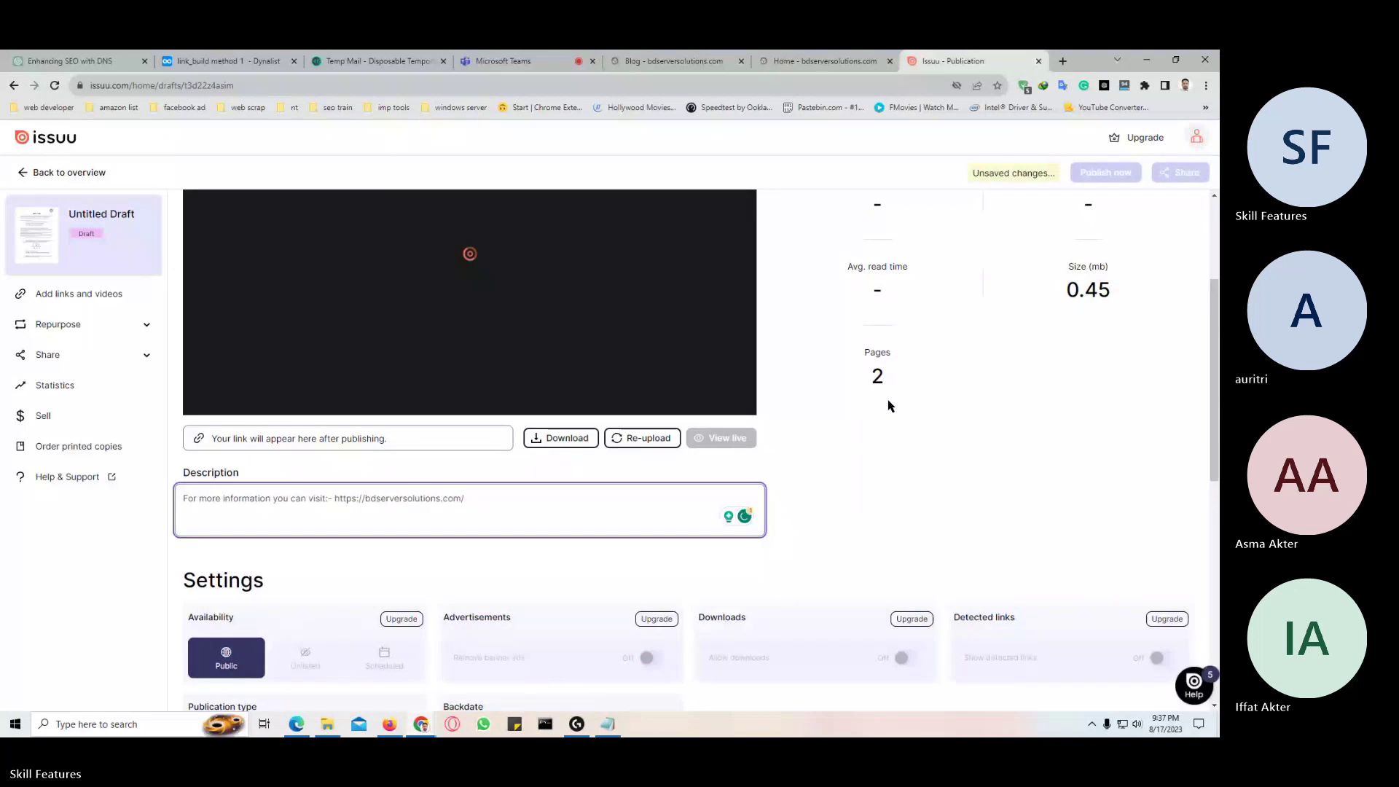
left_click(1103, 171)
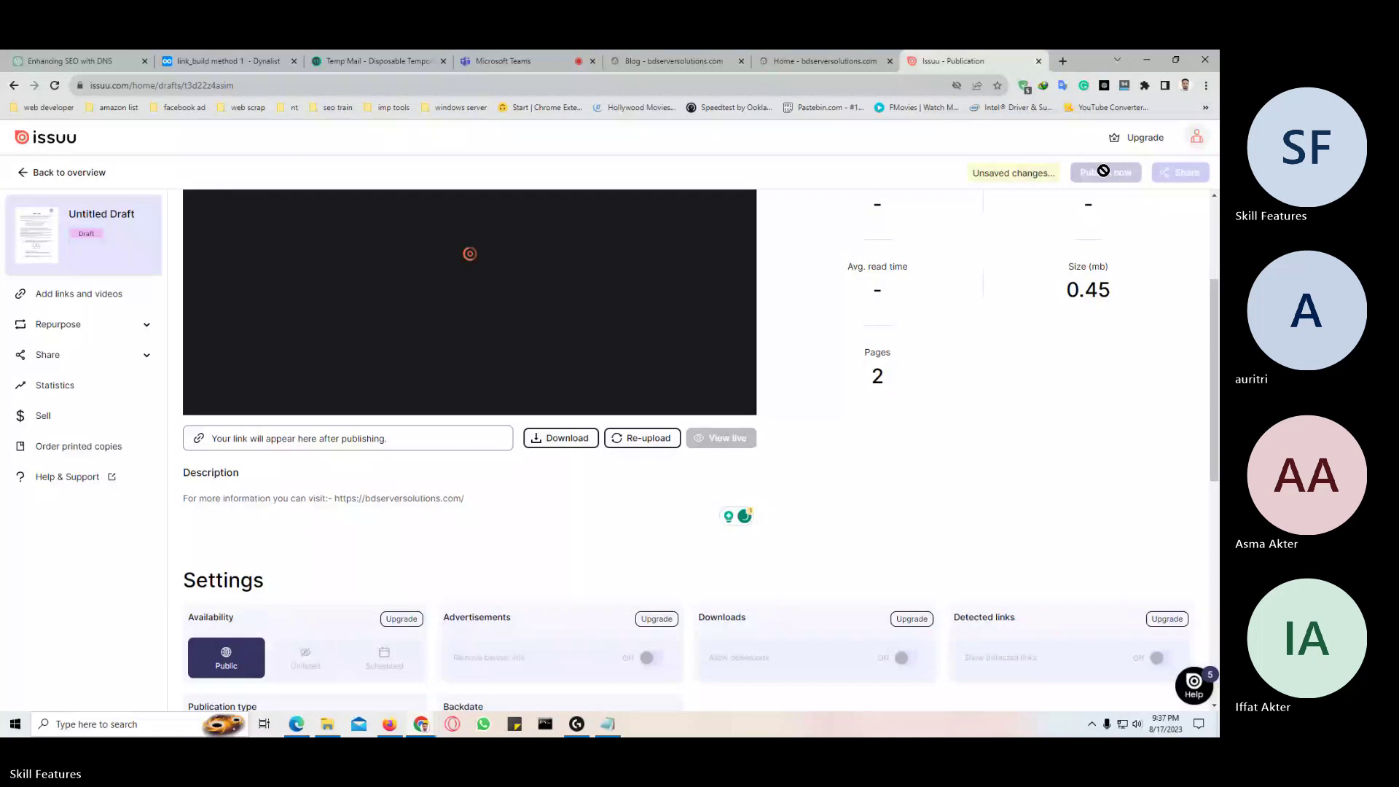
triple_click(266, 499)
right_click(266, 500)
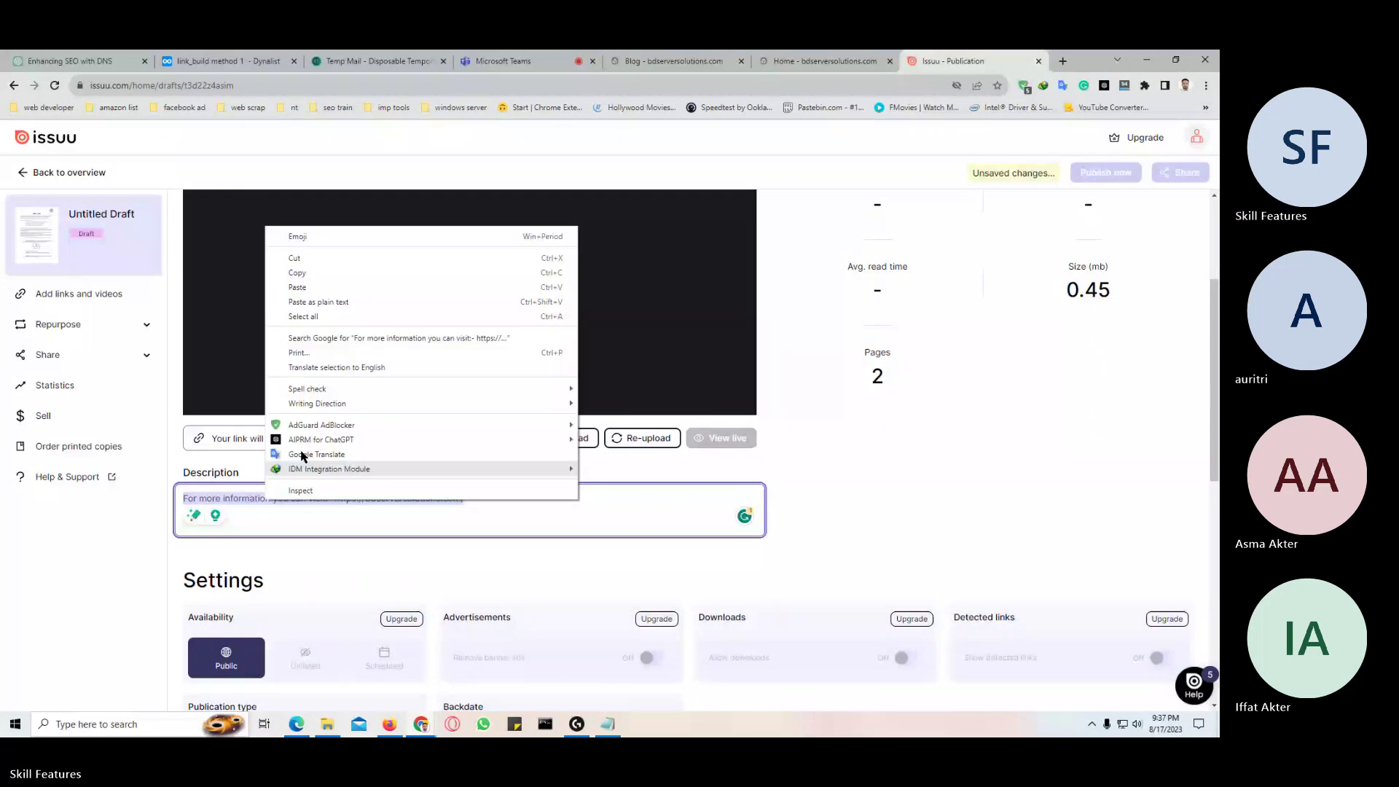
left_click(230, 235)
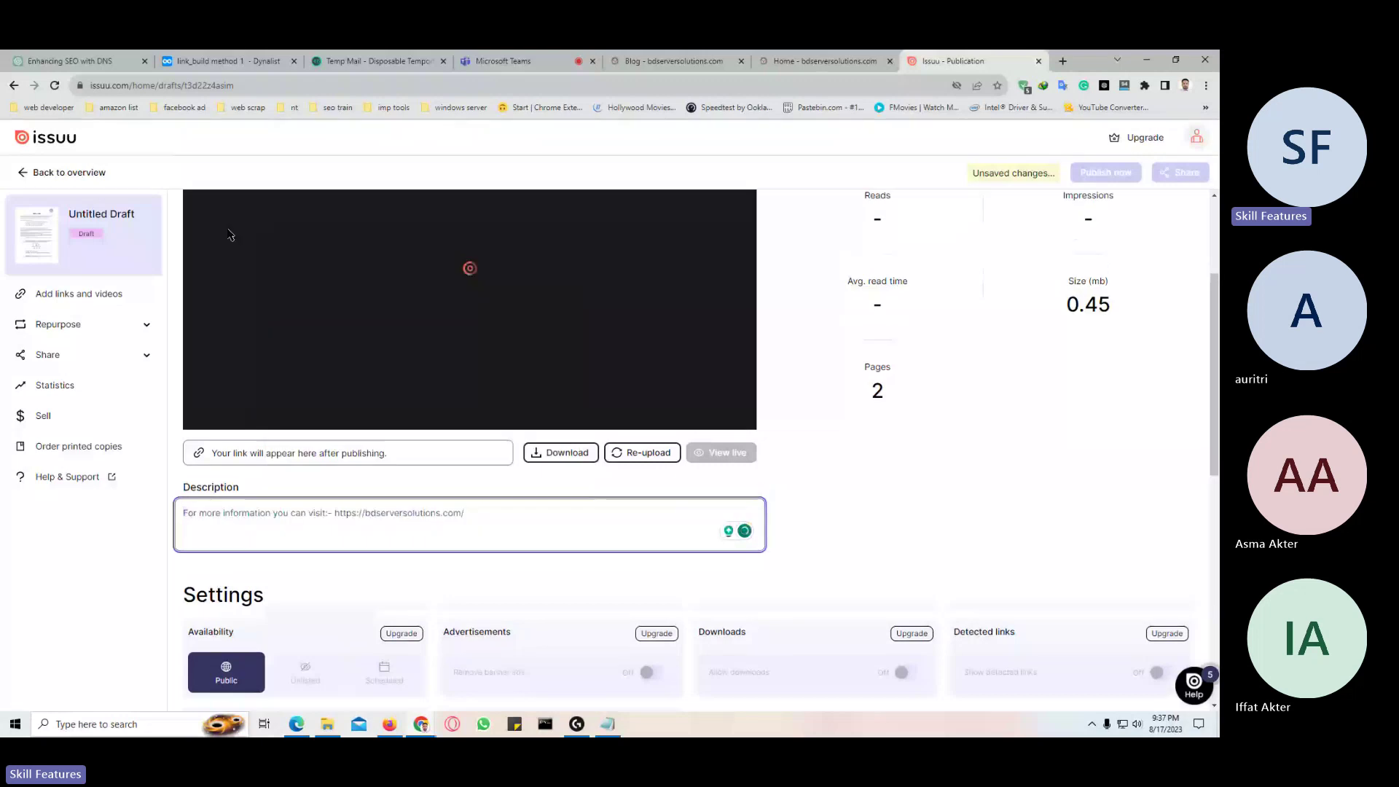
left_click(55, 86)
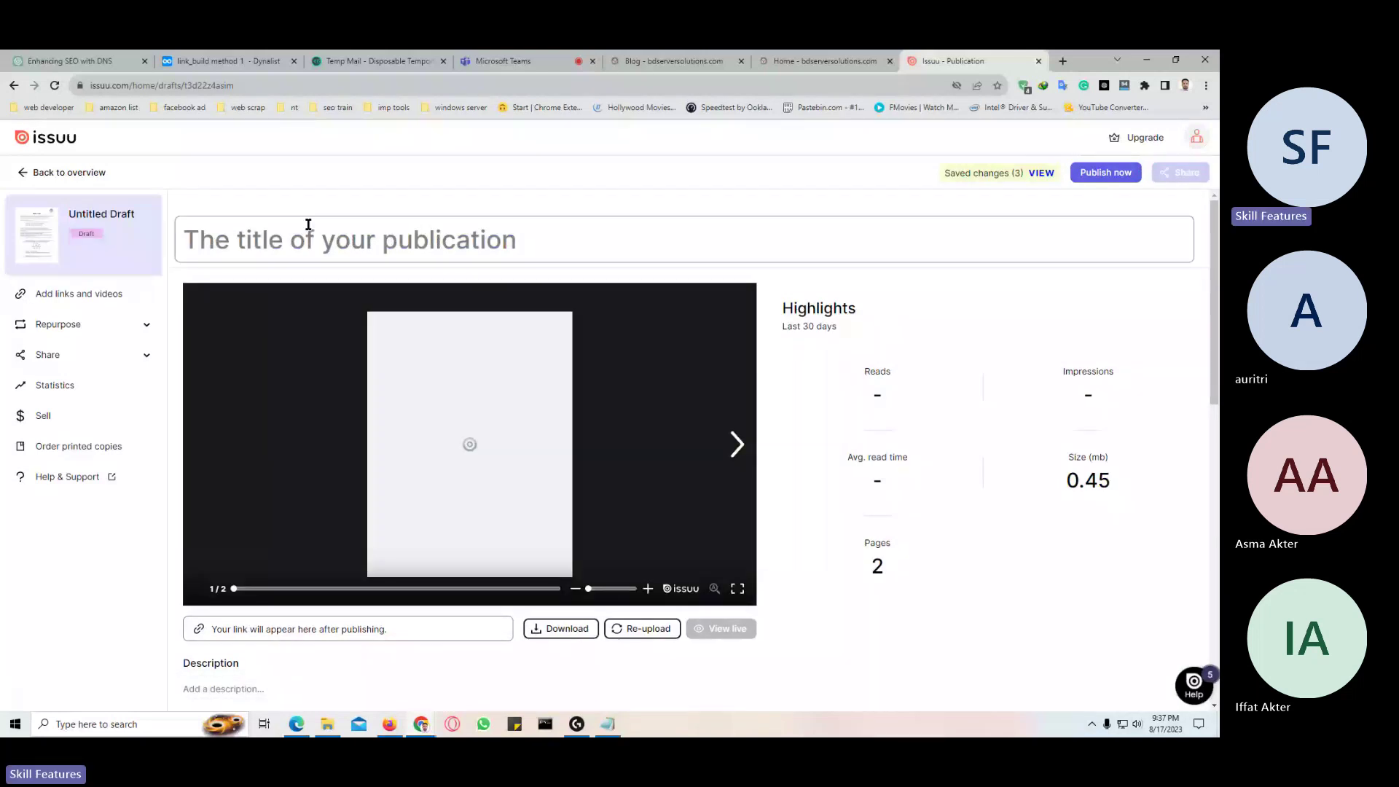
Step: Select all of the placeholder 'The title of your publication' in the title field
left_click(437, 232)
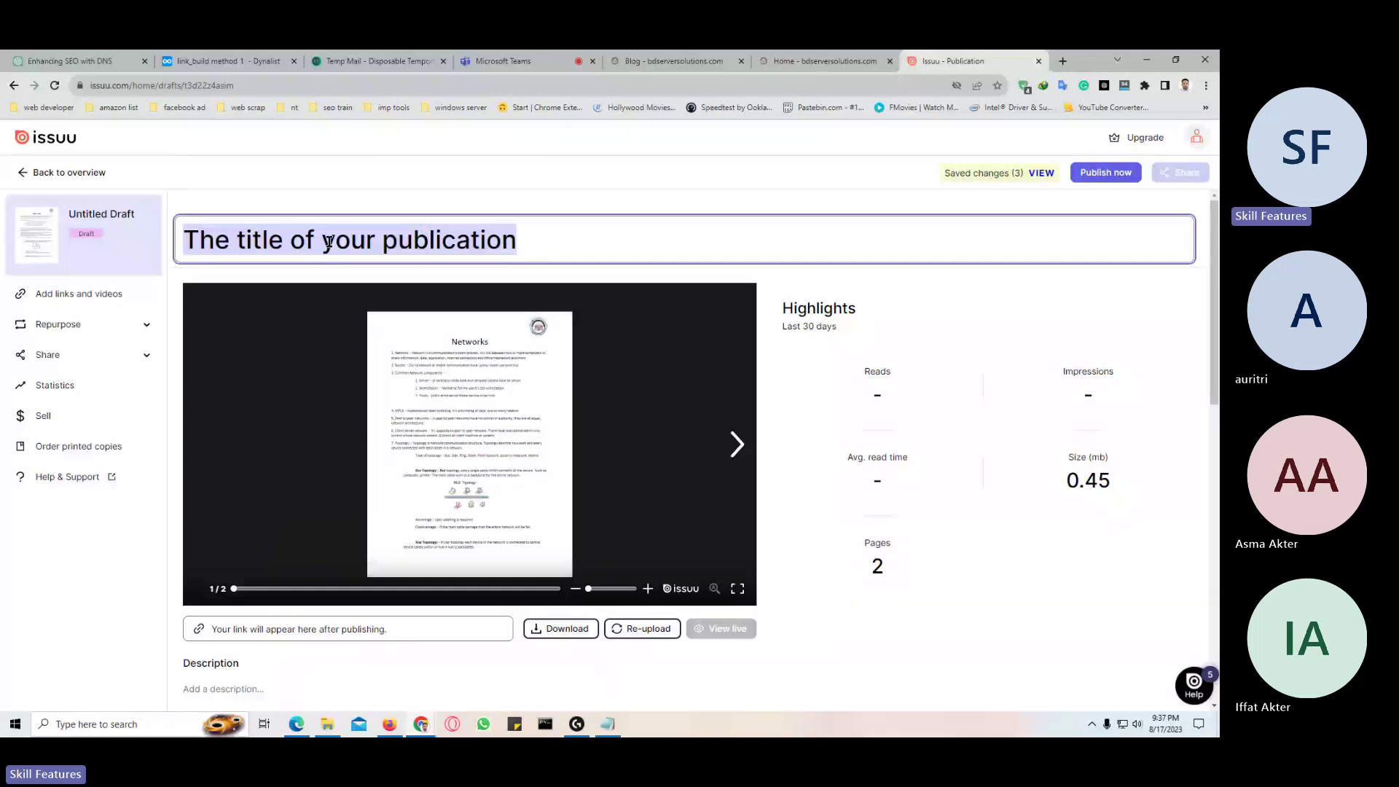
left_click(537, 239)
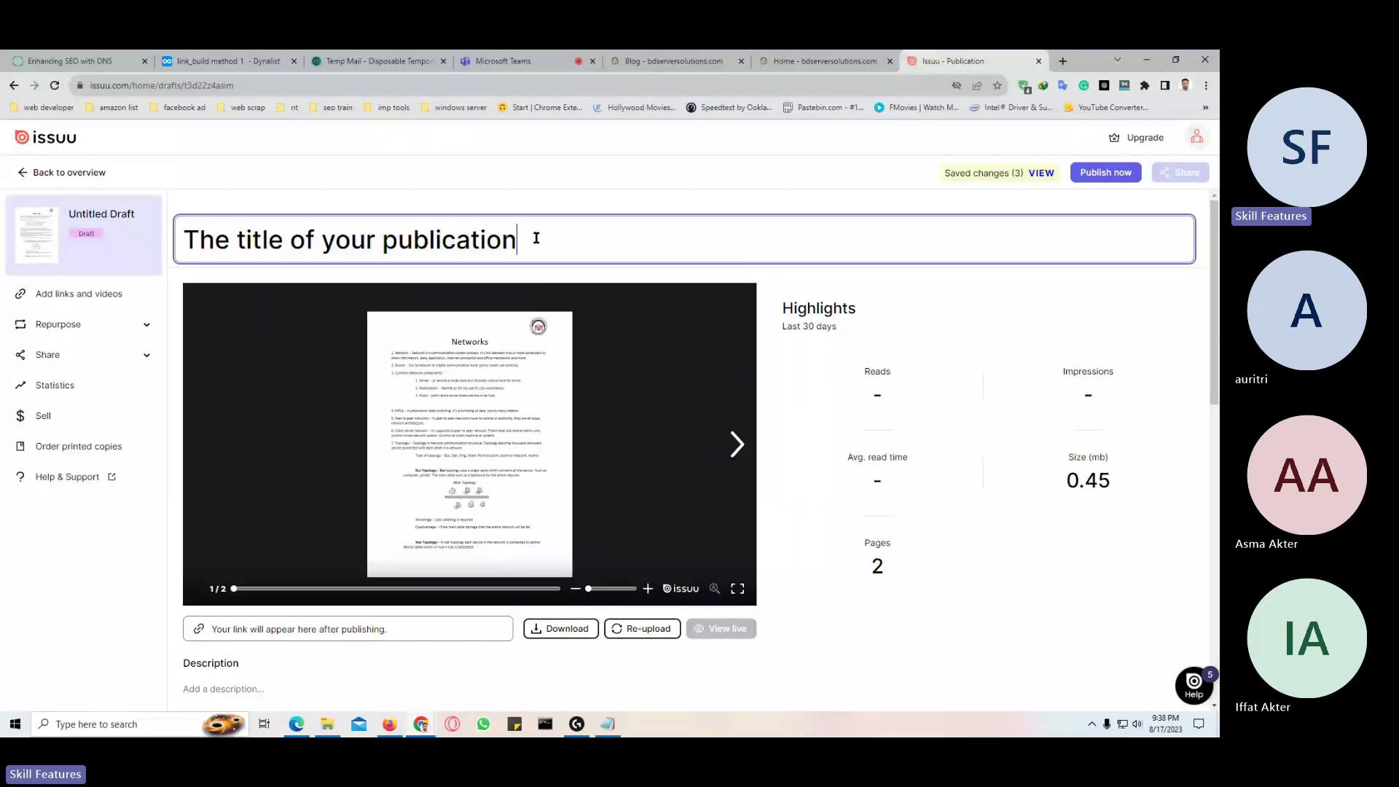
left_click_drag(537, 238, 522, 167)
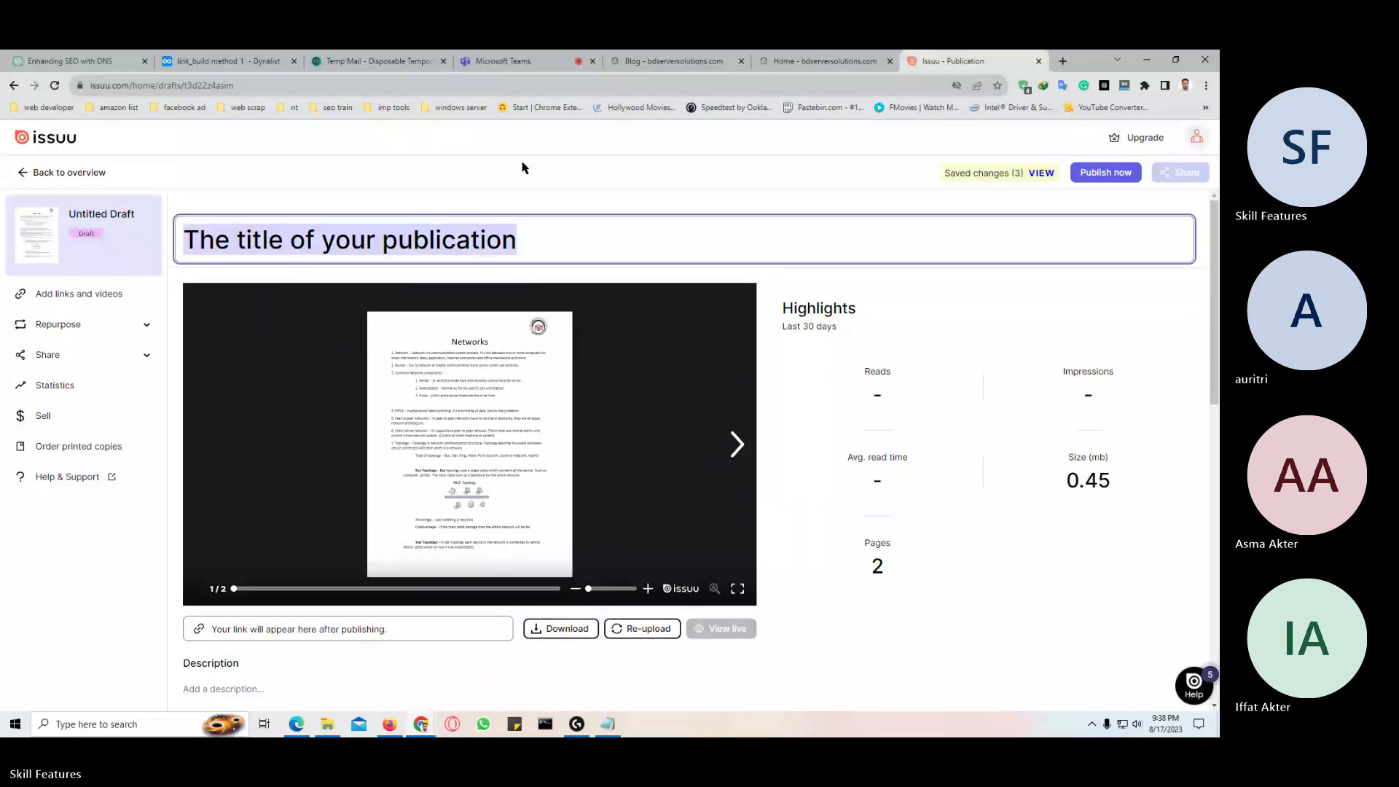